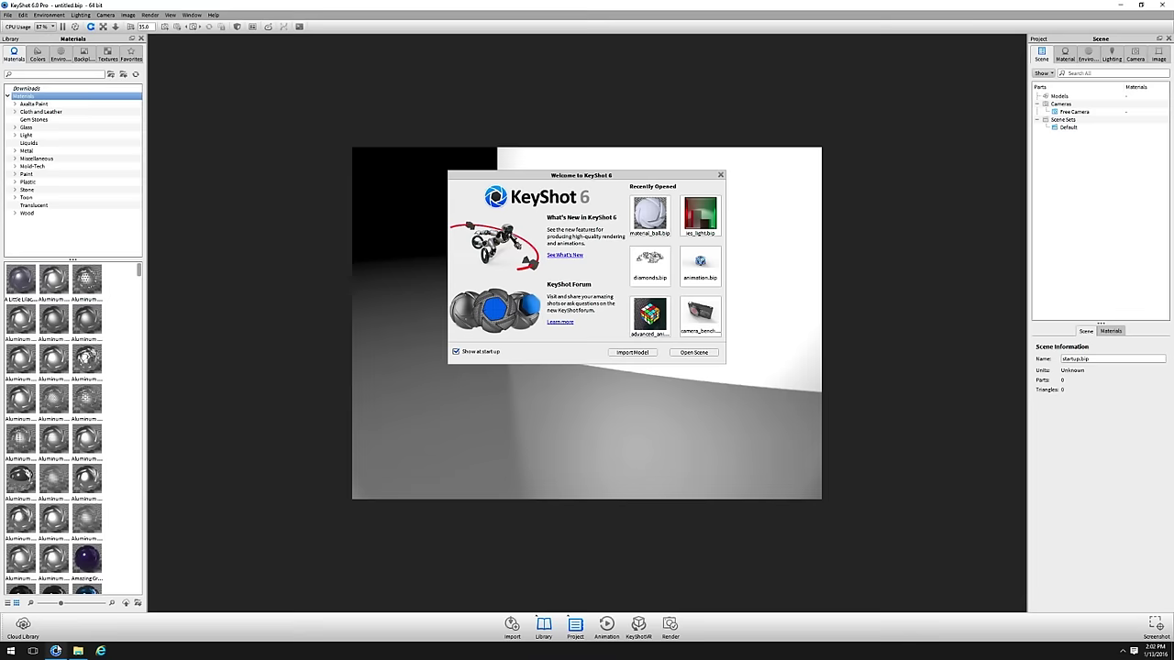
Look through the KS6 Training Model folder in File Explorer as a detailed list, and return to KeyShot
left_click(79, 651)
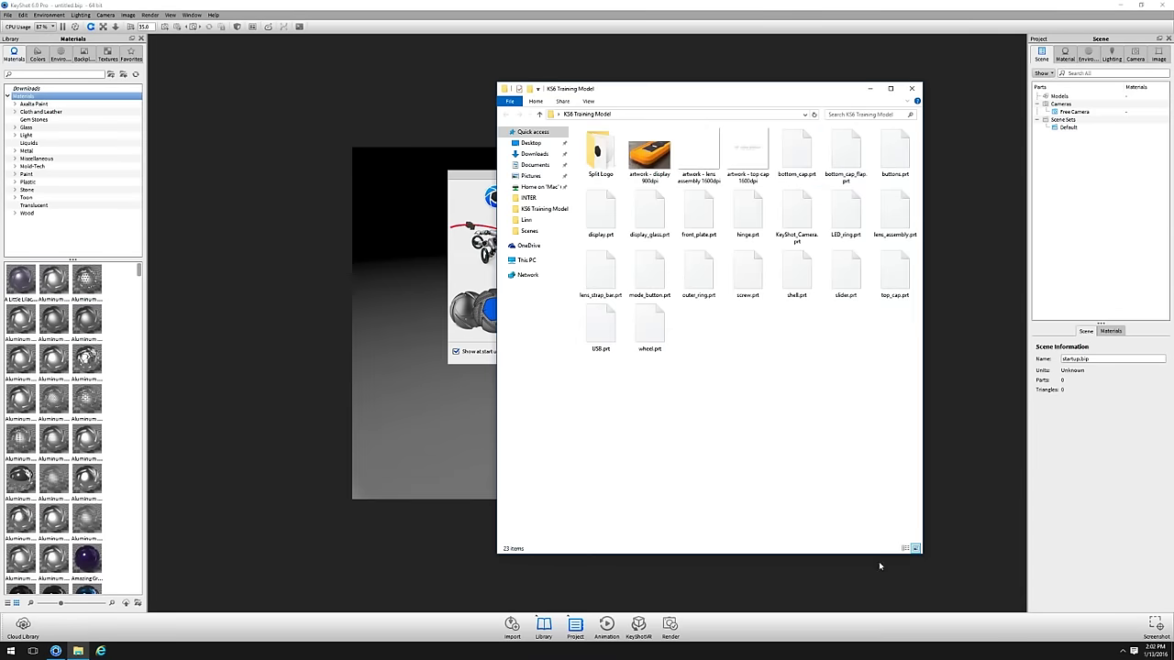
left_click(905, 548)
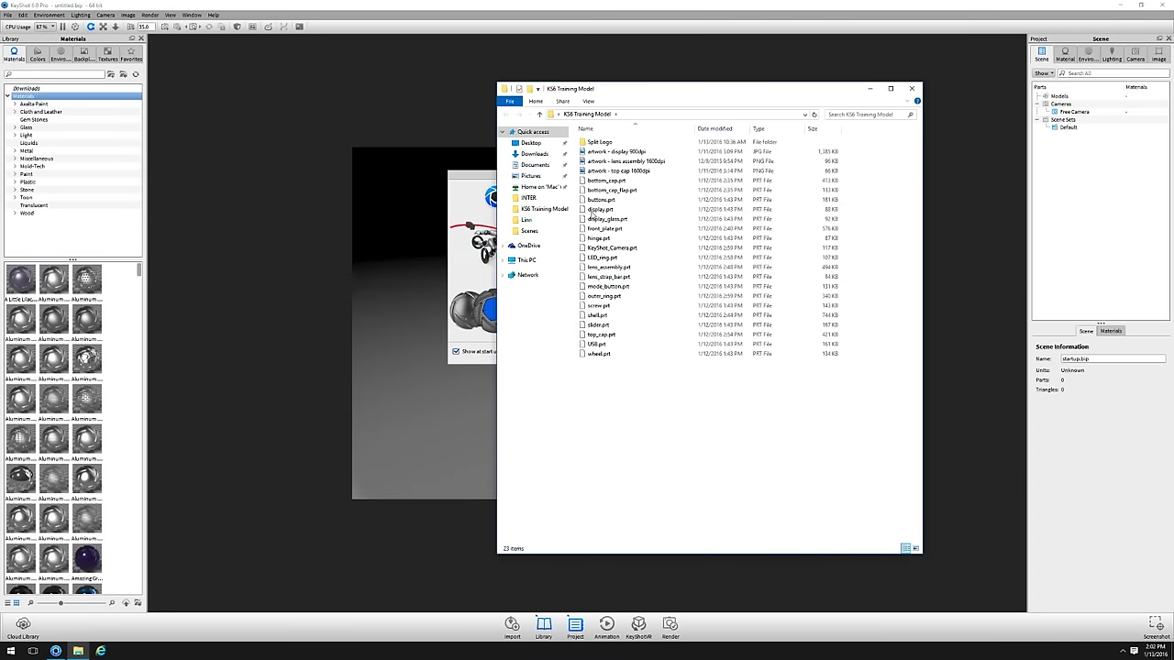
left_click_drag(652, 84, 879, 84)
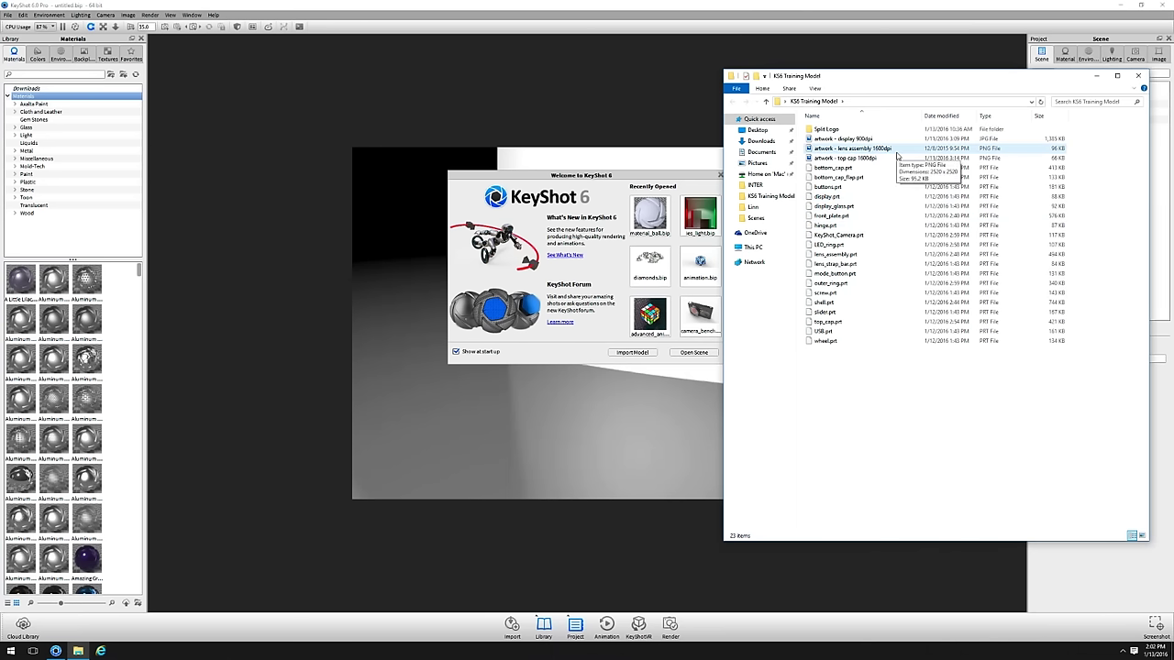
left_click(637, 38)
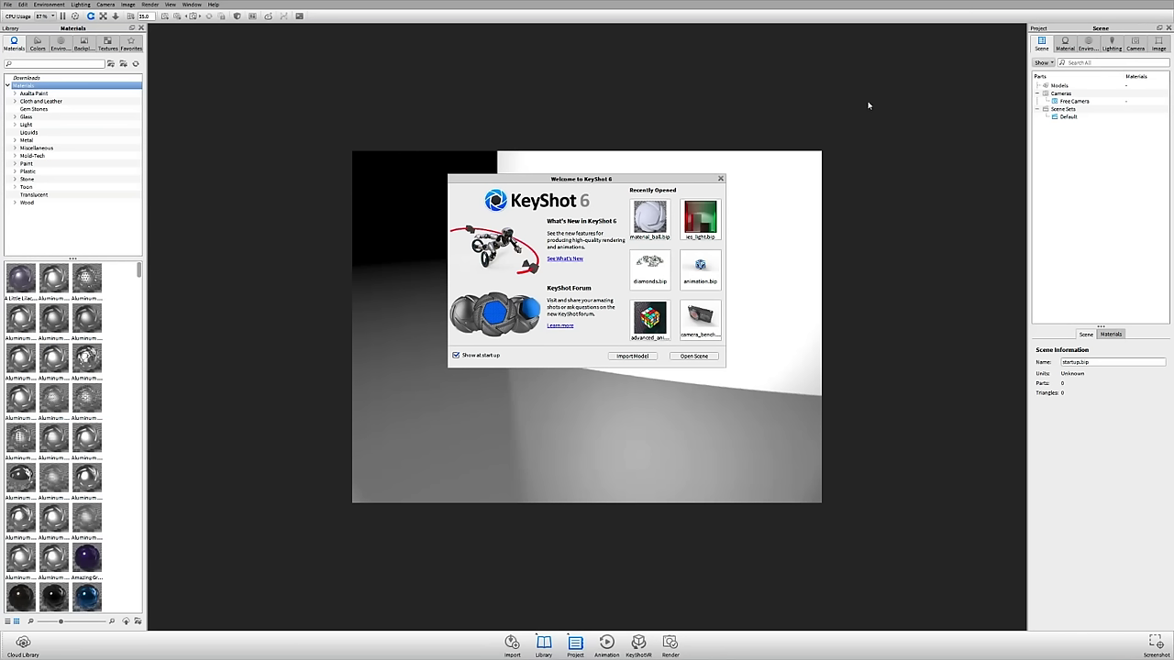
Display the KeyShot hotkey list beside the welcome window, review it, and hide it again
key("k")
left_click_drag(1124, 8, 924, 52)
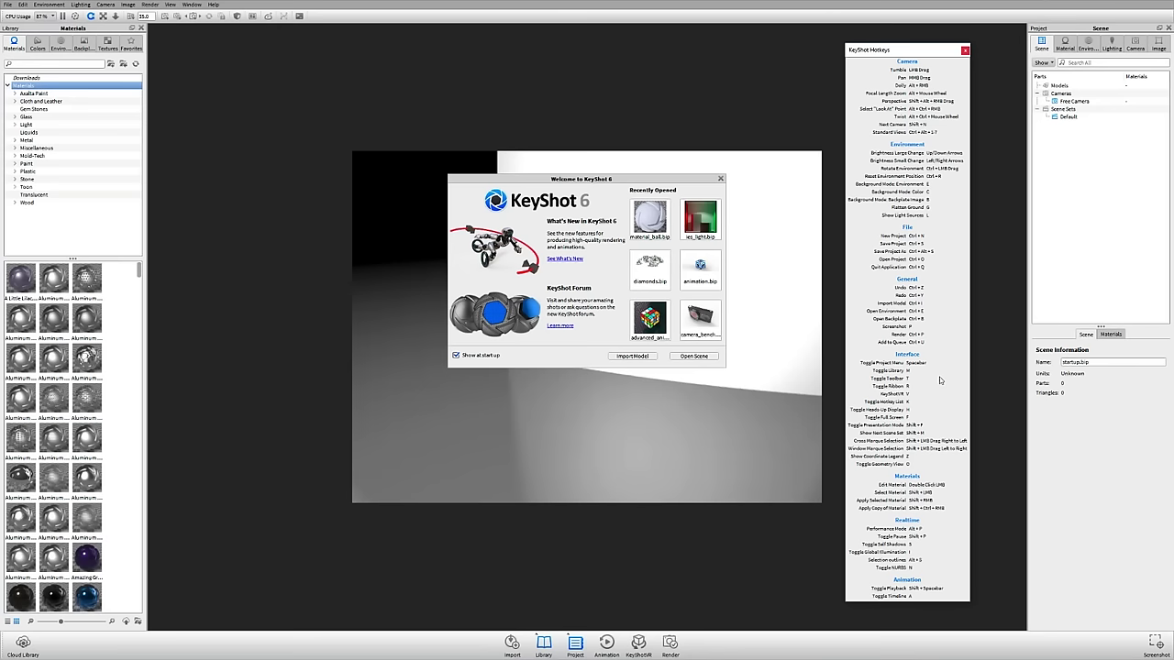
key("k")
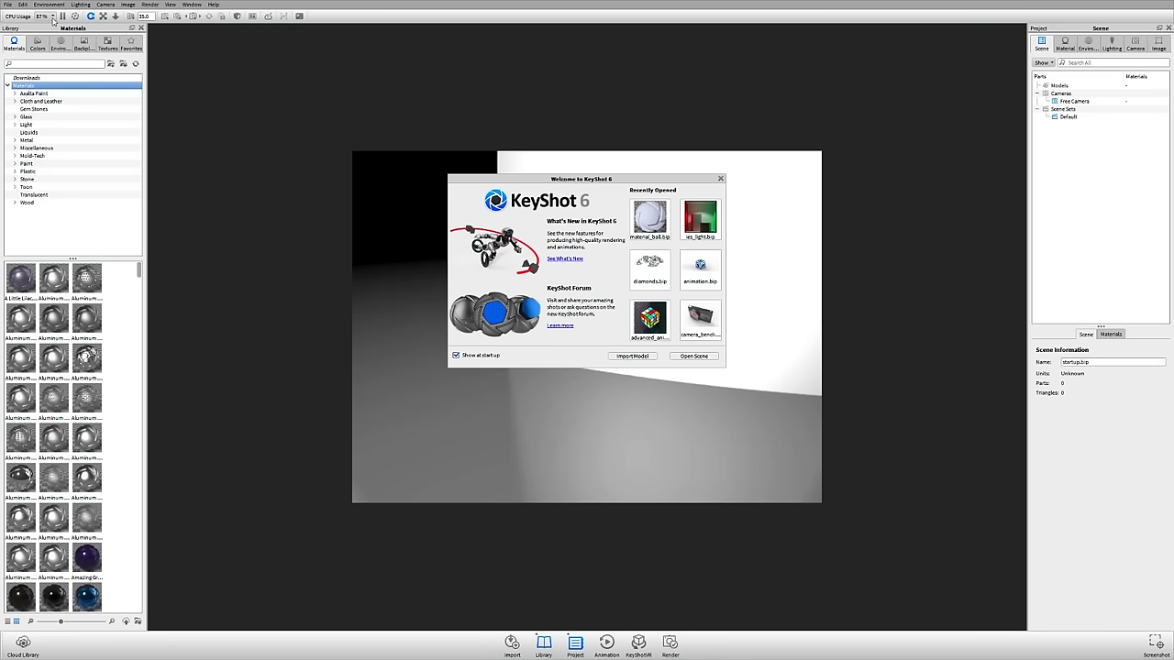
Choose 87% - 13 Cores for CPU usage, and pause and resume the realtime window several times
left_click(45, 16)
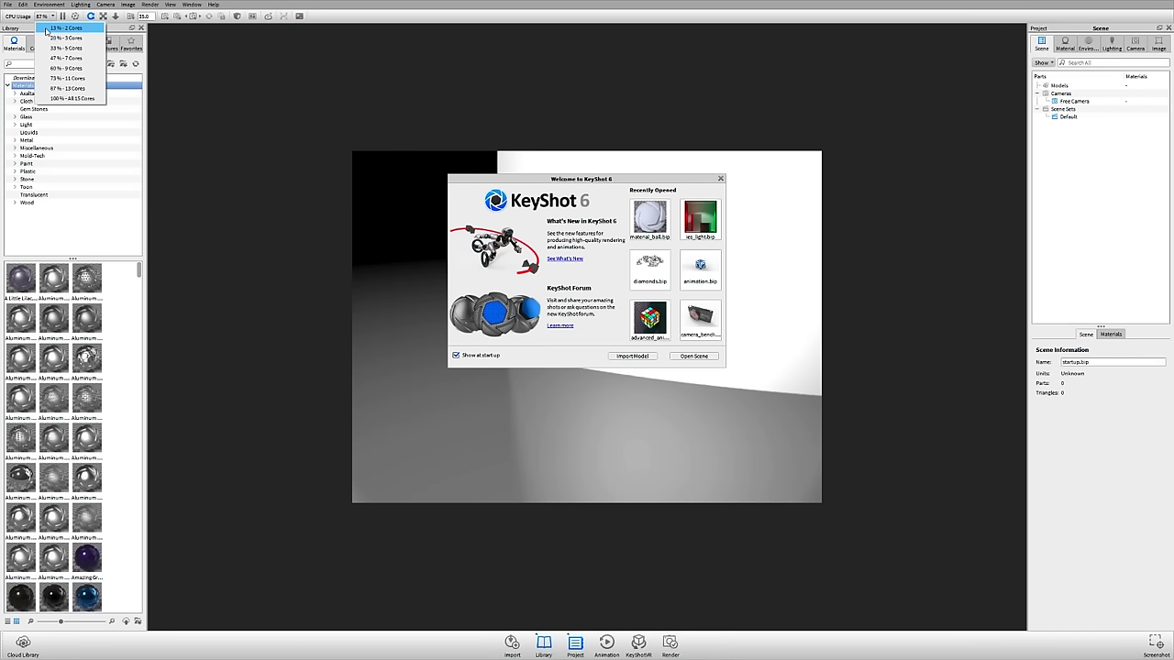
left_click(89, 89)
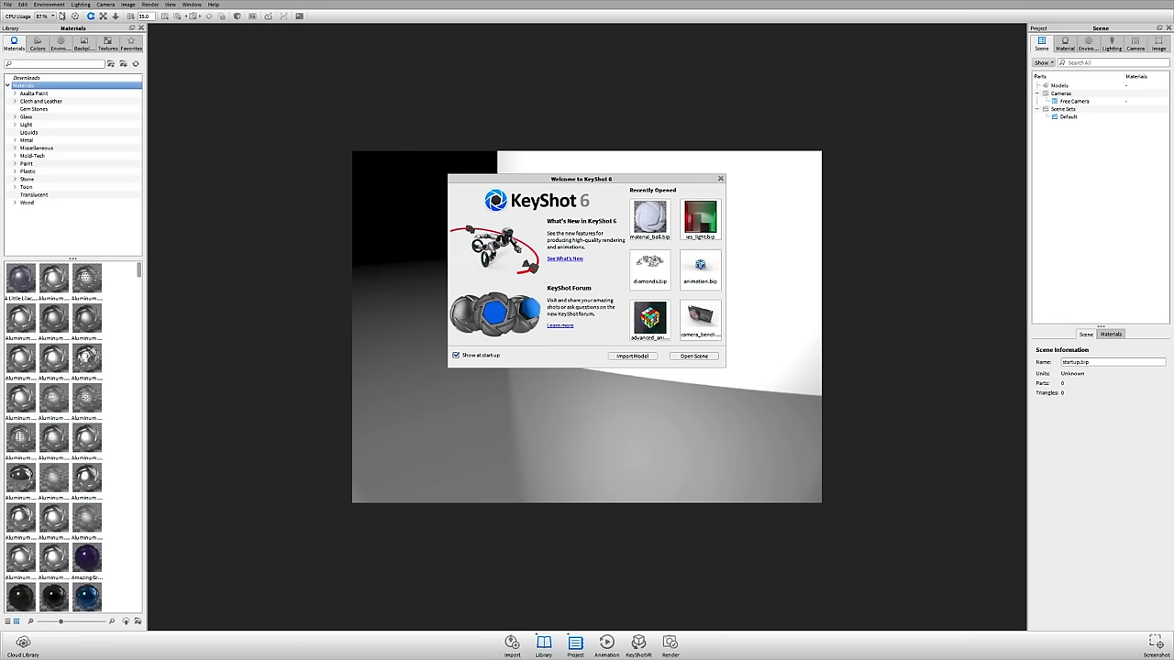
left_click(64, 16)
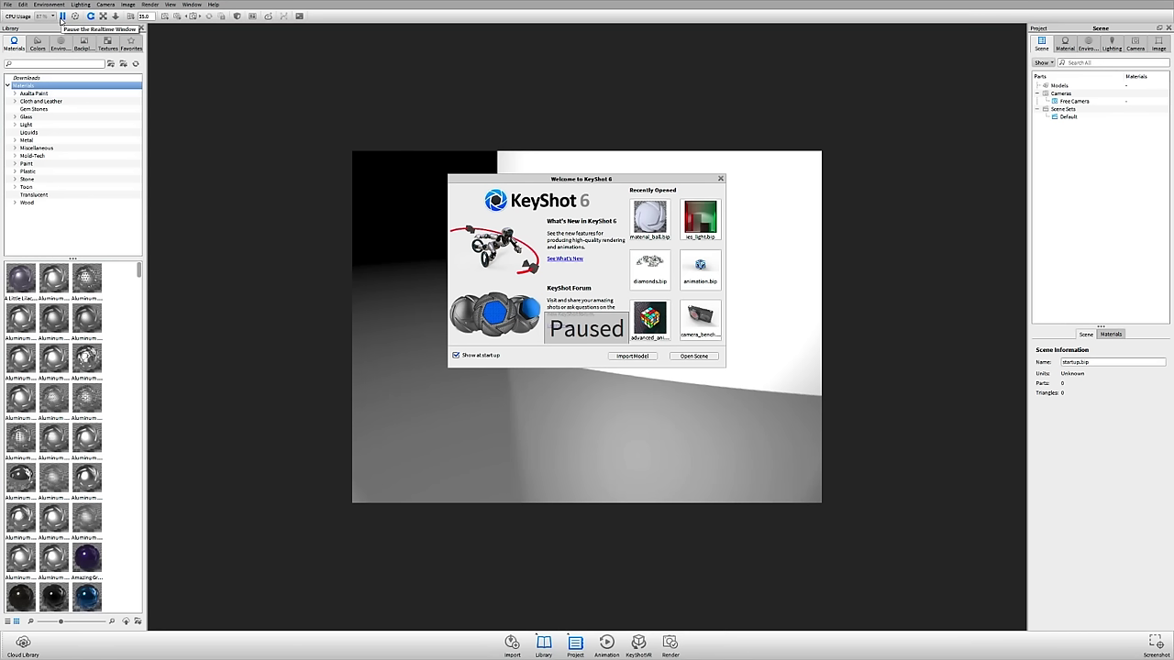
left_click(63, 17)
left_click(62, 17)
left_click(62, 18)
left_click(63, 18)
left_click(62, 17)
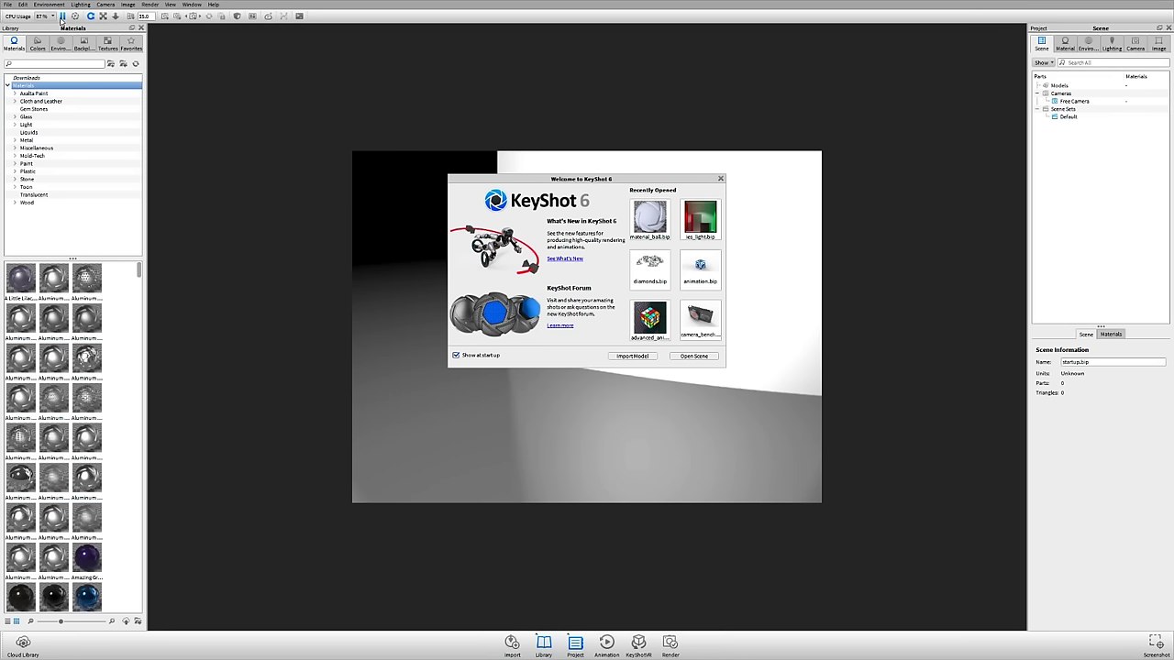
left_click(62, 17)
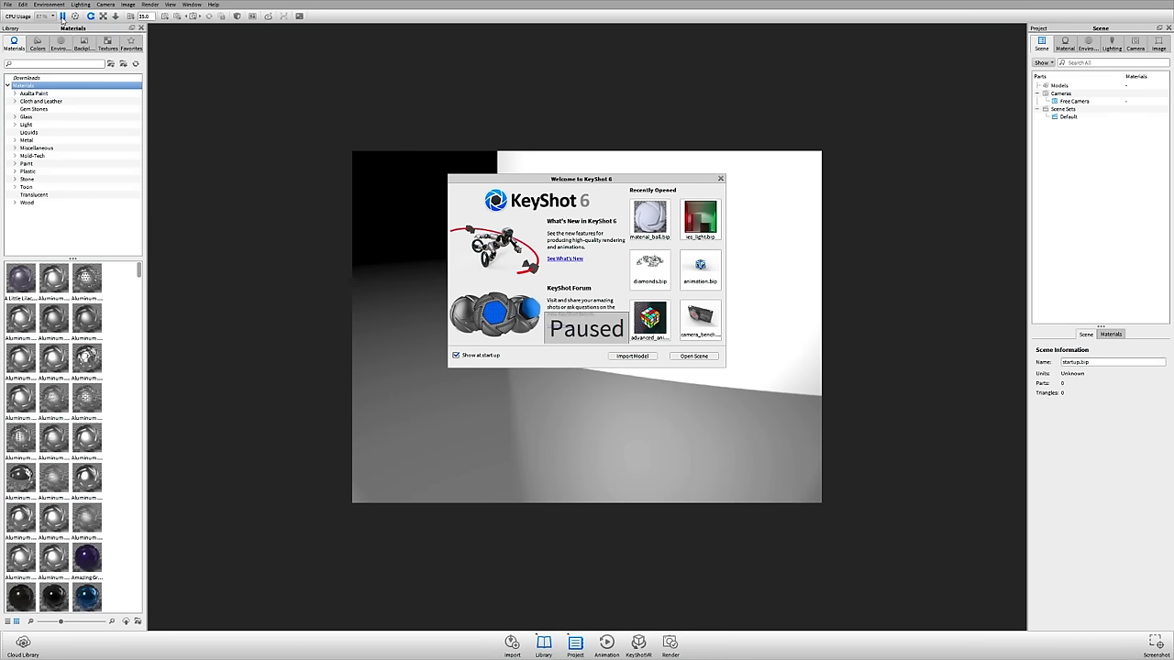
left_click(61, 17)
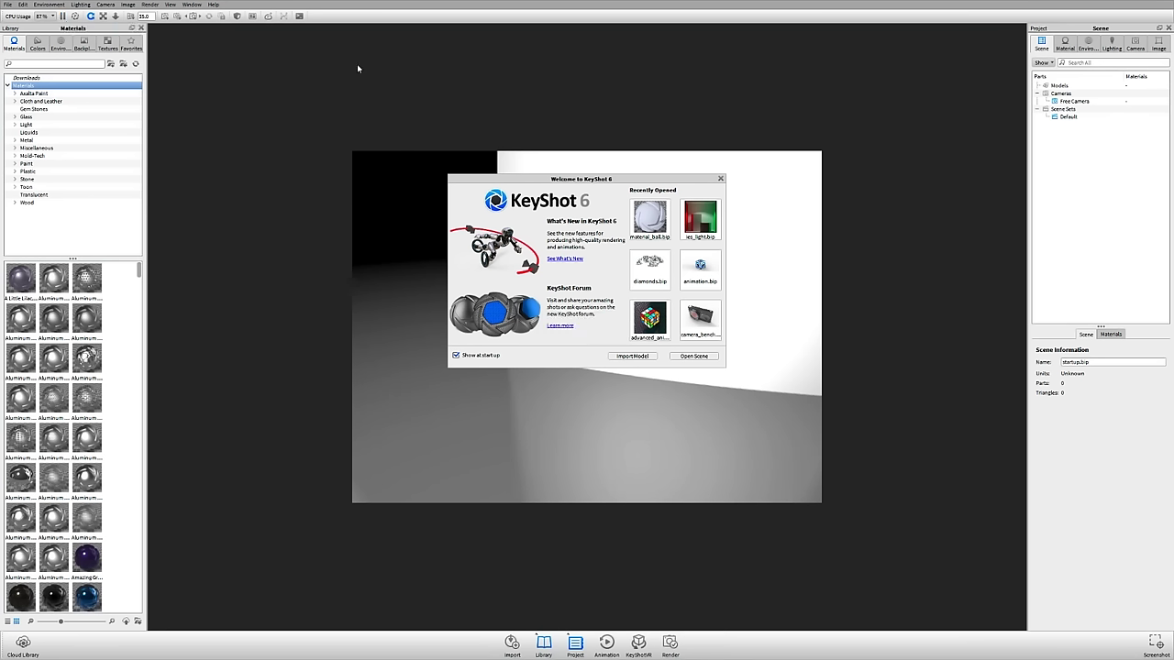
Choose KeyShot_Camera.prt from the KS6 Training Model folder as the model to import
left_click(632, 356)
left_click(38, 64)
double_click(112, 63)
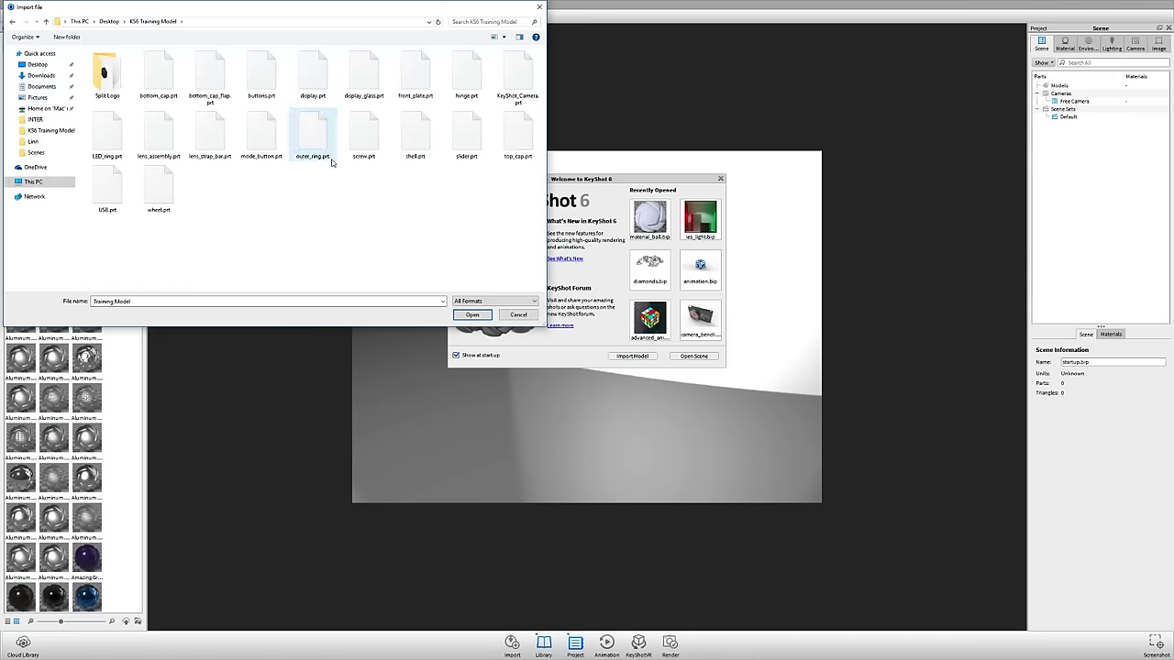
left_click(526, 75)
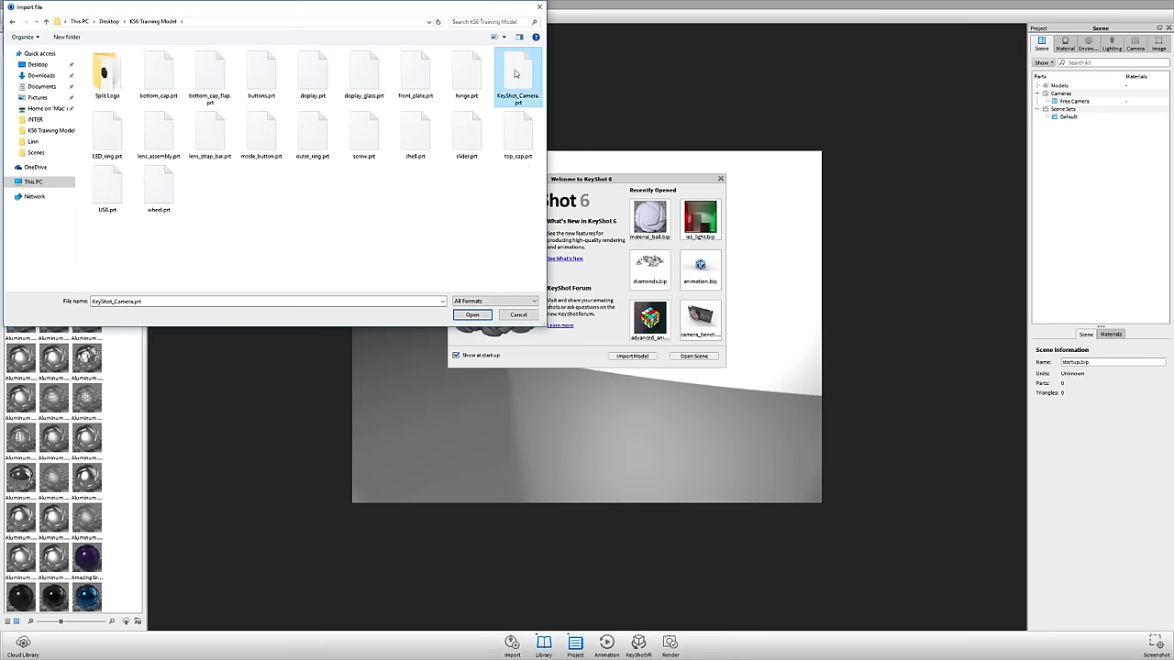
left_click(473, 316)
Keep Z as the up orientation in the import settings and import the camera model into the scene
left_click_drag(569, 150, 595, 127)
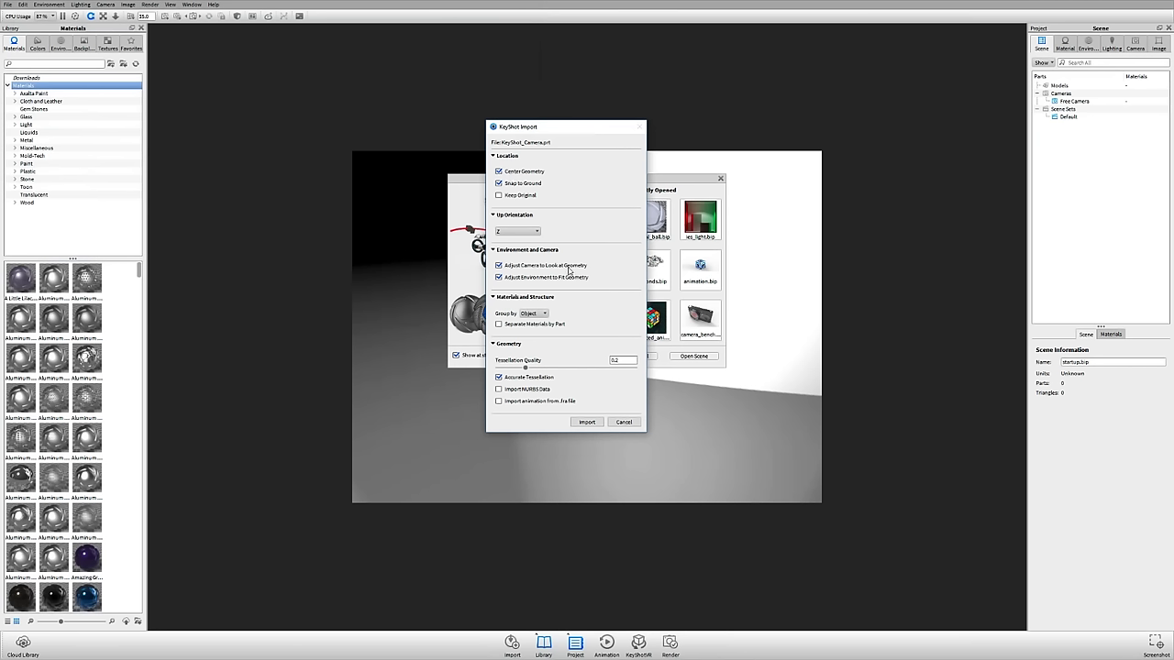
left_click(536, 231)
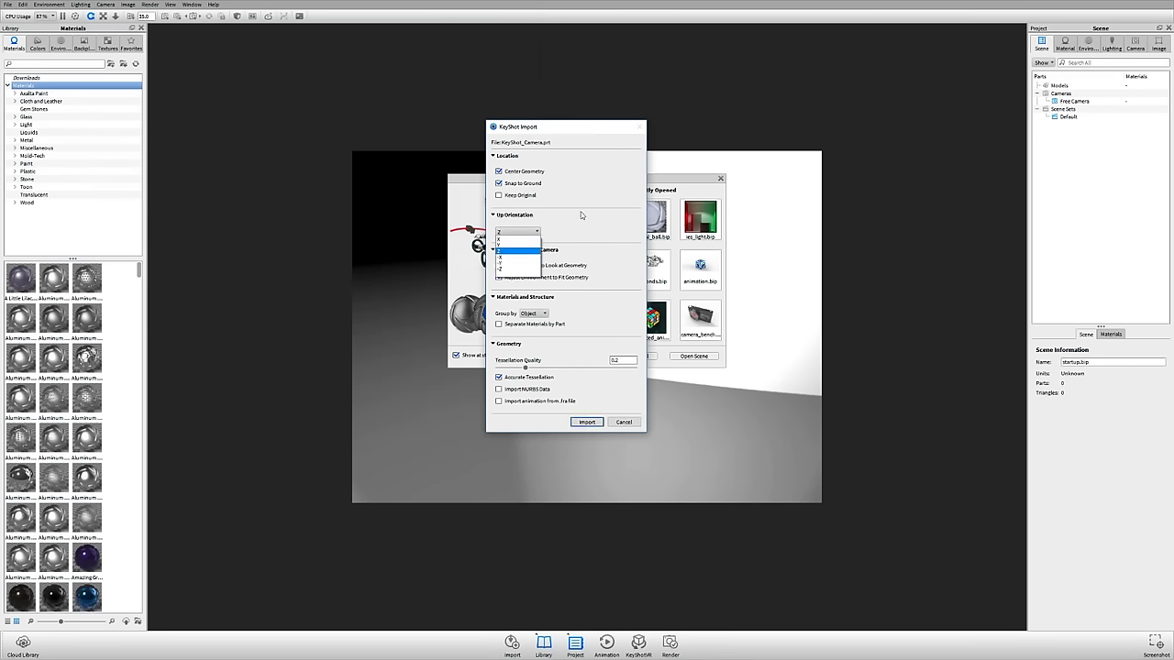
left_click(589, 208)
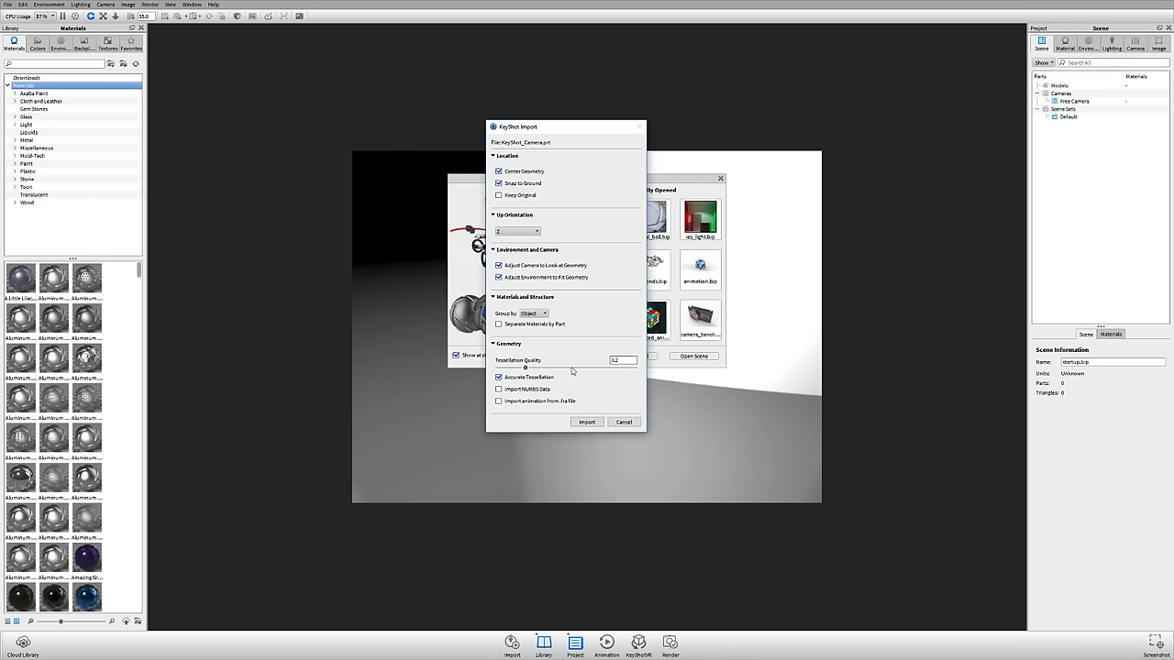
left_click(528, 392)
left_click(587, 422)
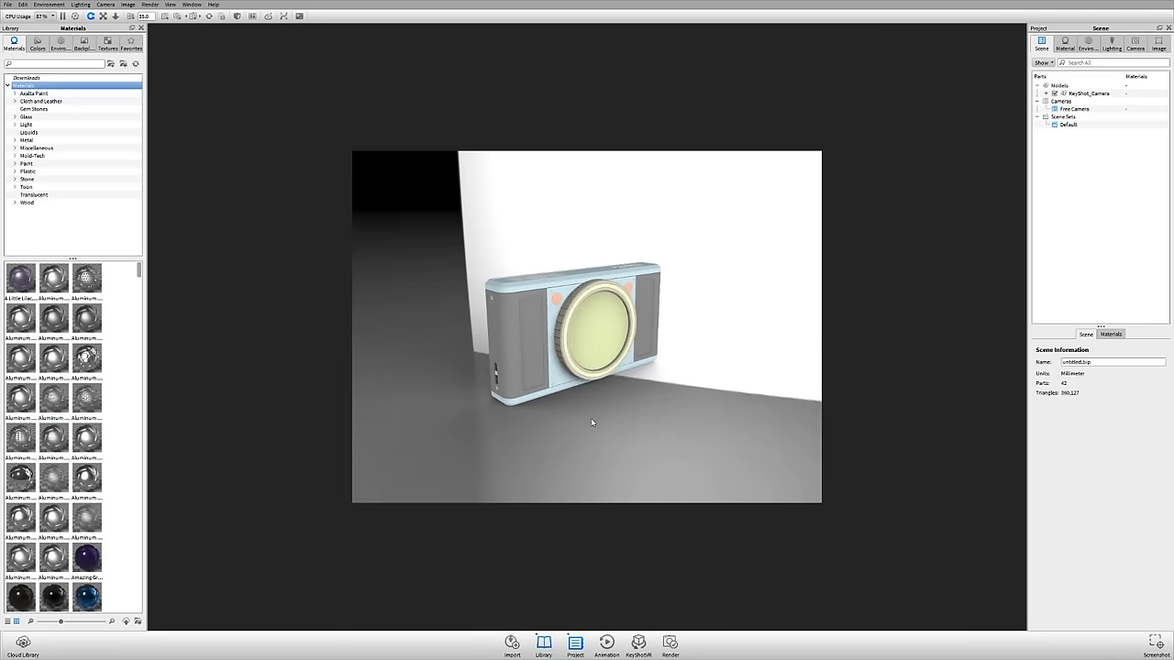
Examine the imported camera model up close from the front, side, above and below
scroll(646, 275, "up", 1)
left_click_drag(691, 300, 734, 233)
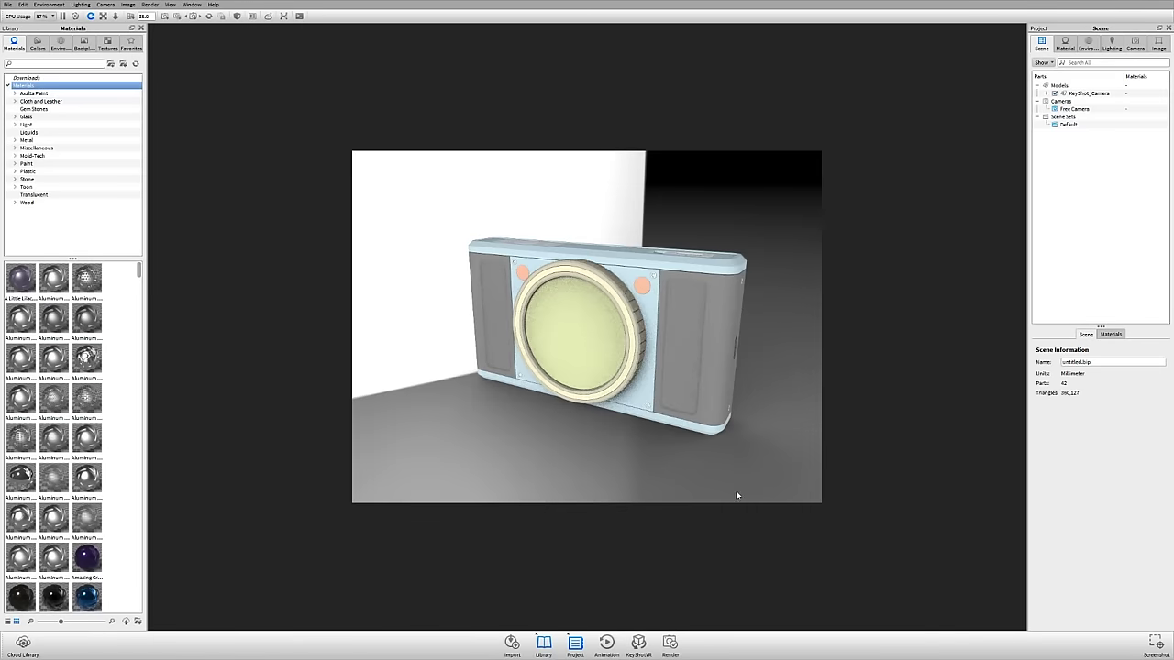
left_click_drag(697, 405, 641, 326)
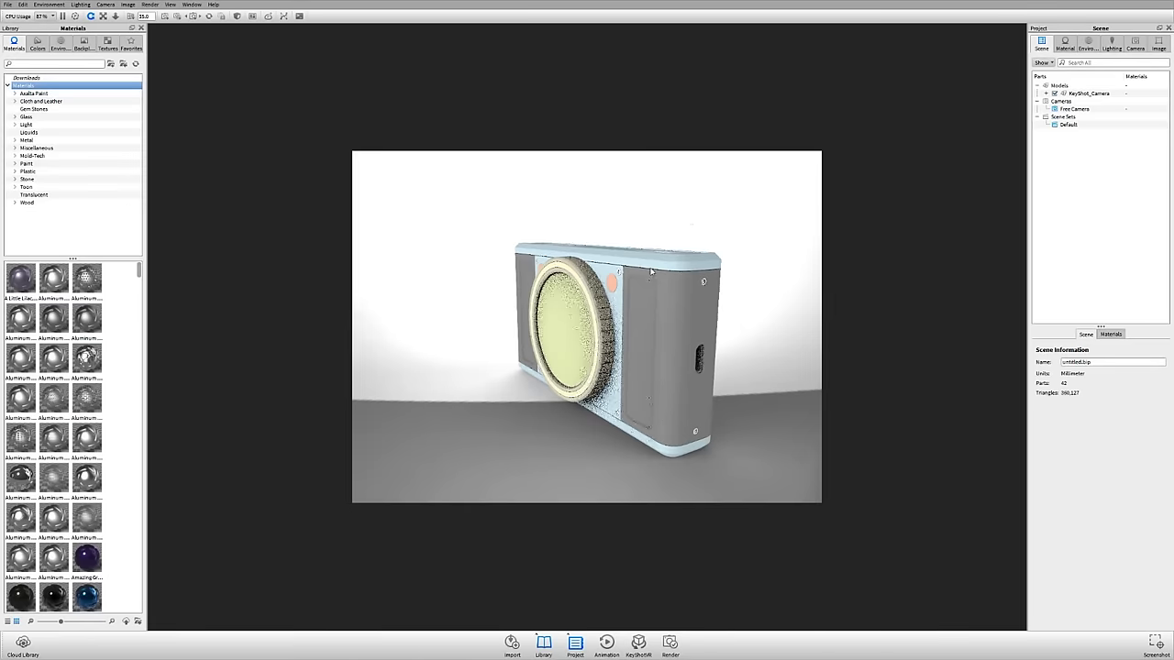
left_click_drag(746, 336, 752, 340)
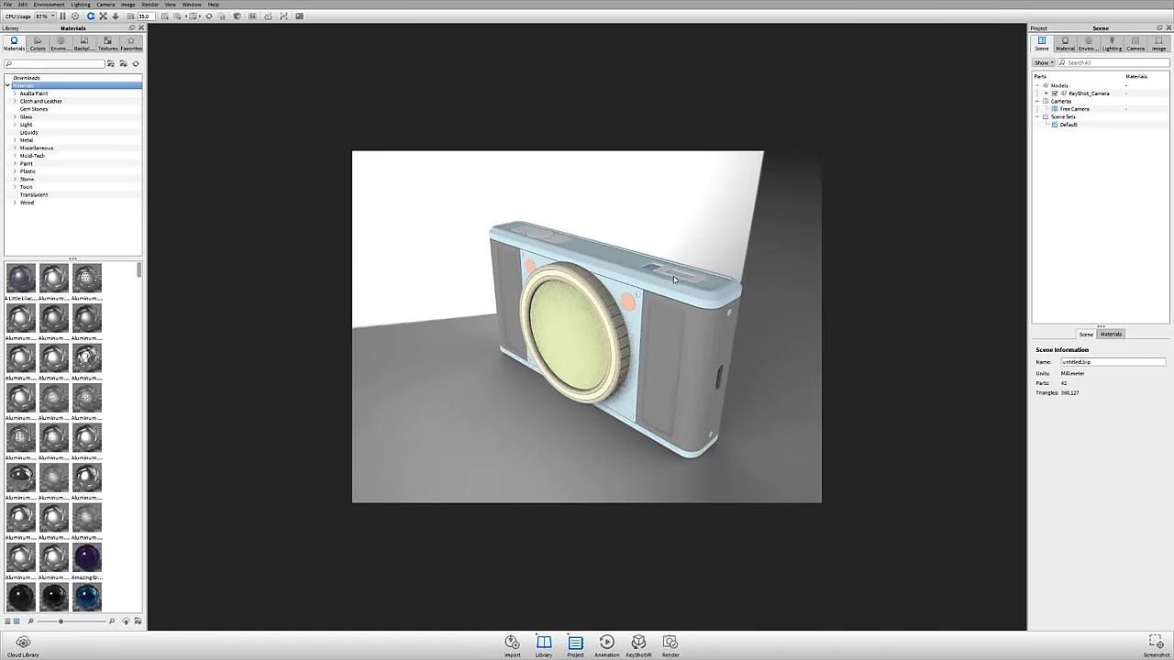
left_click_drag(669, 300, 664, 412)
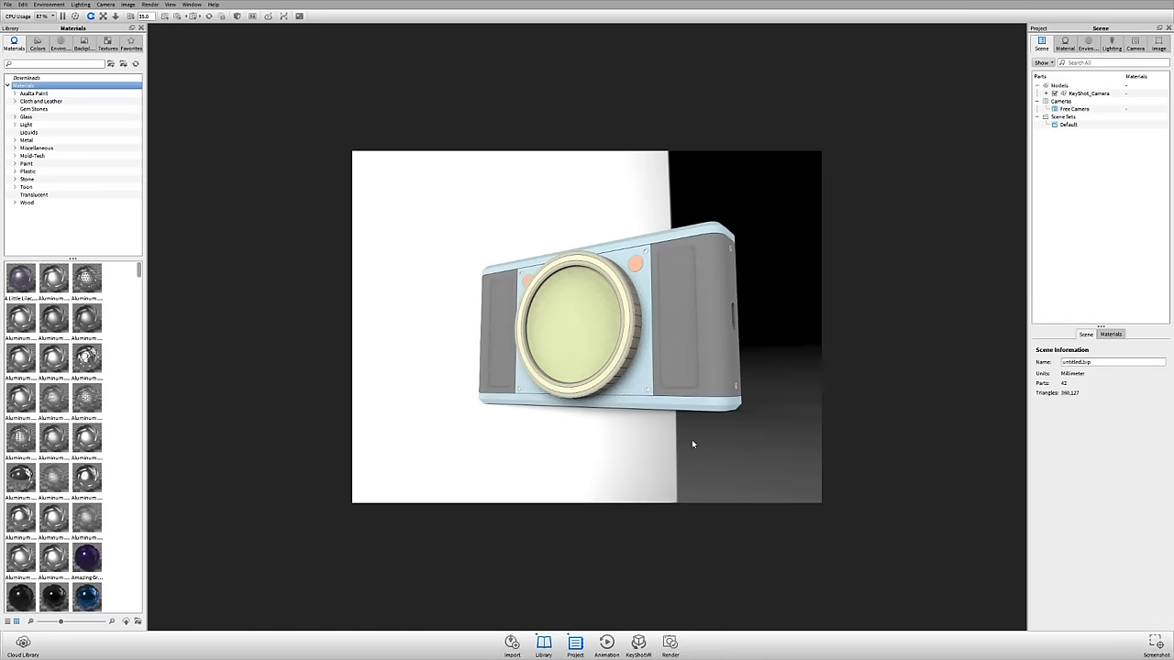
left_click_drag(563, 383, 561, 427)
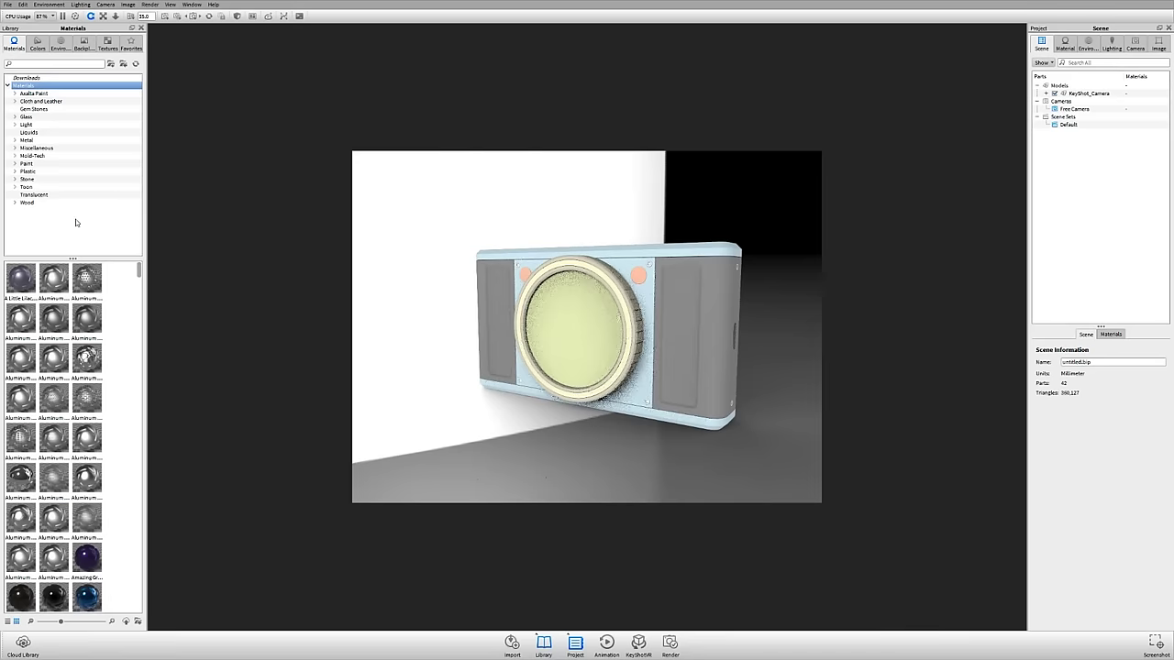
Apply the Anodized Rough Light Blue material from the Metal library to the camera's top cap
left_click(15, 140)
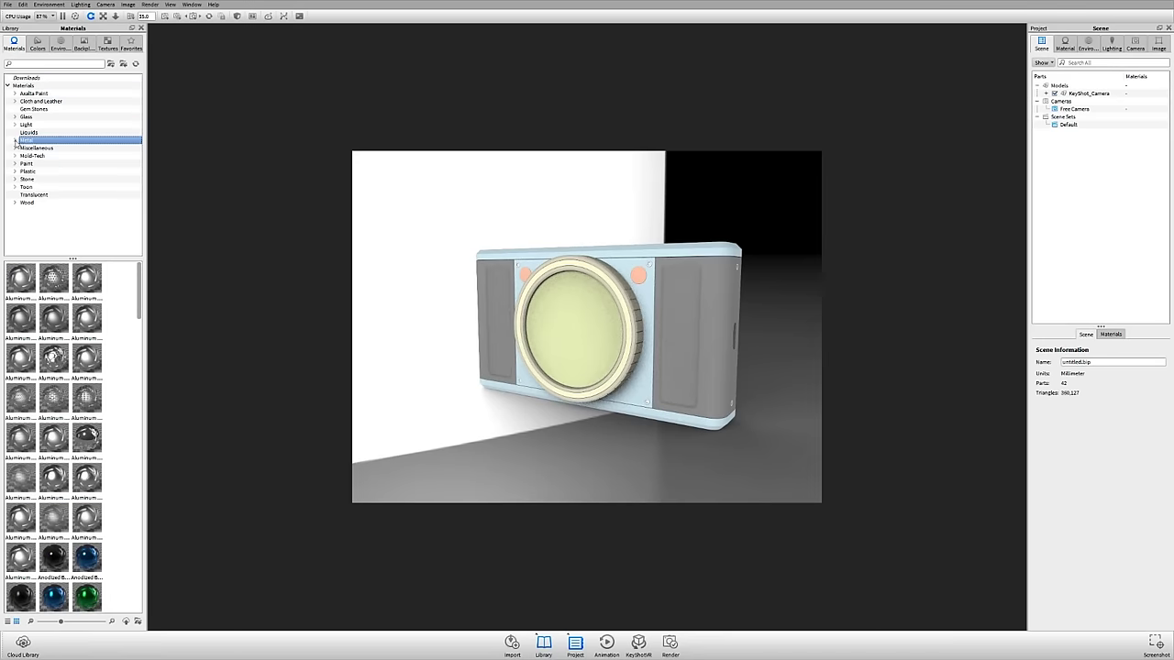
left_click(15, 140)
left_click(22, 156)
left_click(42, 179)
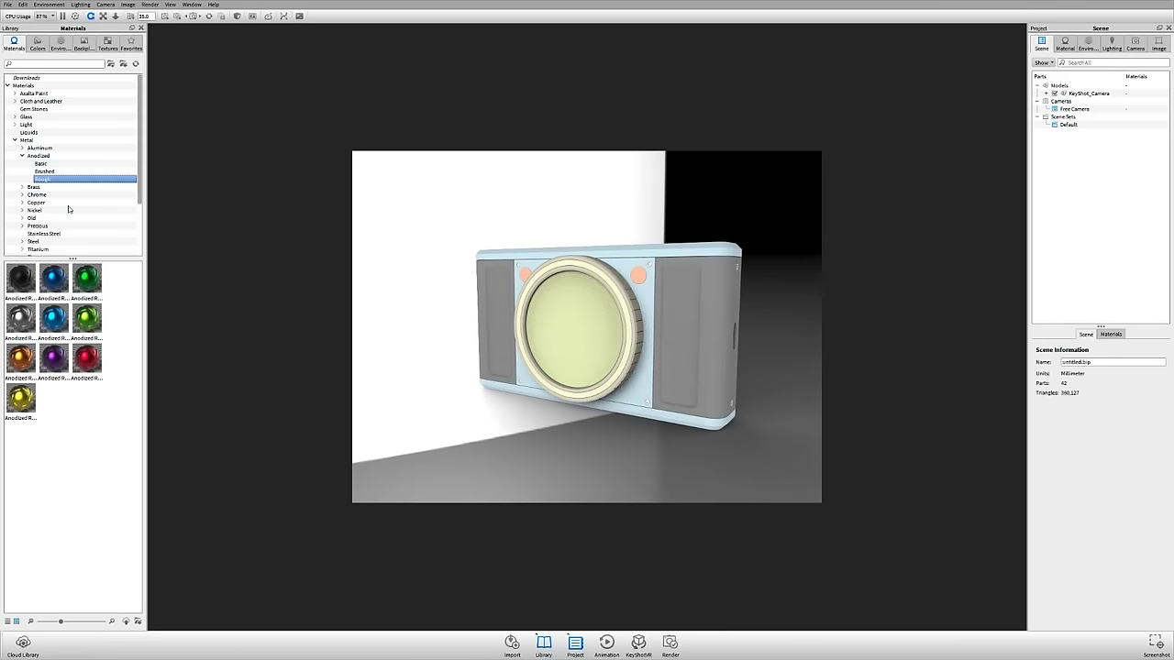
left_click_drag(53, 317, 715, 256)
Select the top cap, bottom cap and front plate in turn to check which parts share the blue material
left_click(708, 258)
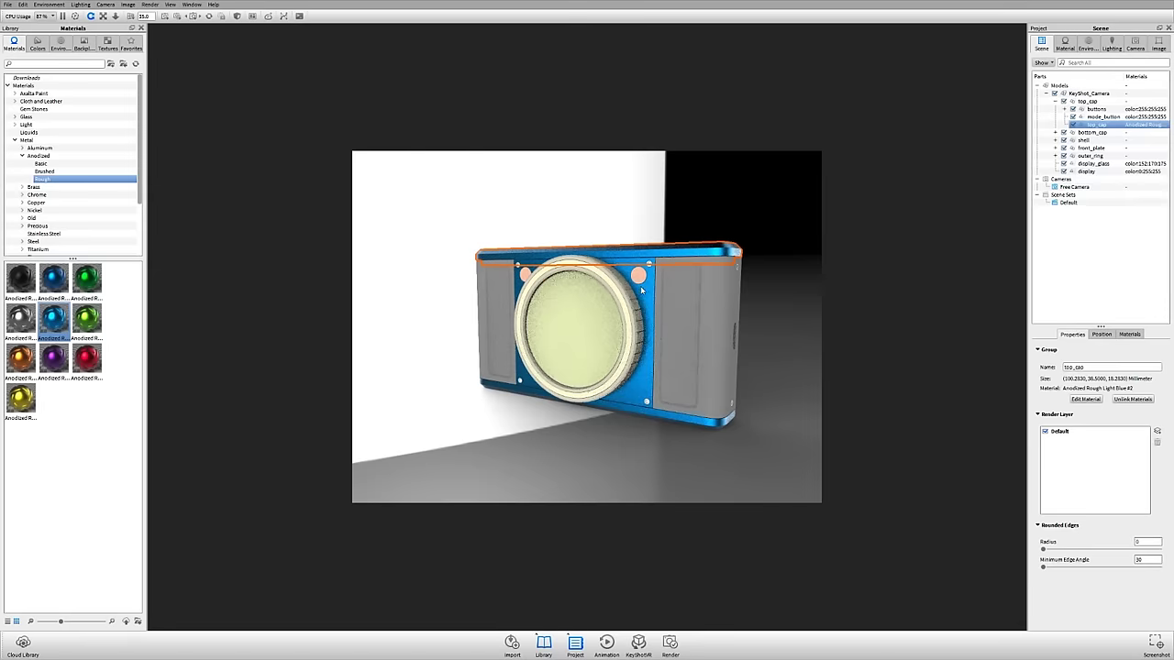
left_click(639, 290)
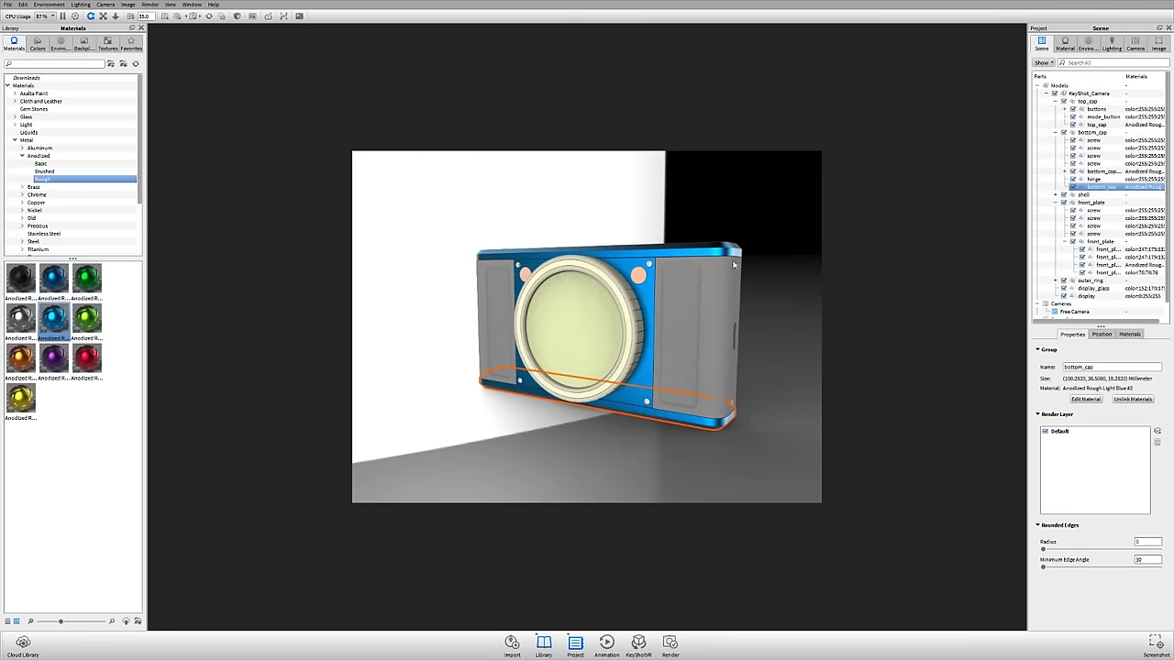
left_click(688, 261)
left_click(641, 290)
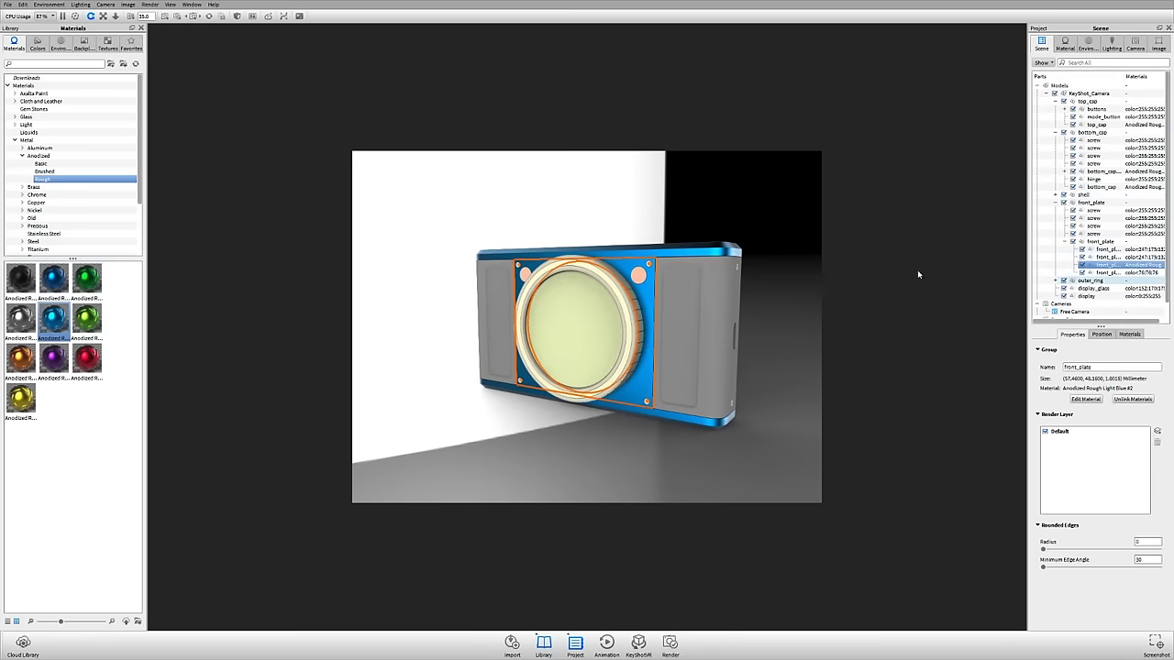
Clear the part selection and examine the blue anodized camera from several angles
left_click_drag(692, 191, 724, 273)
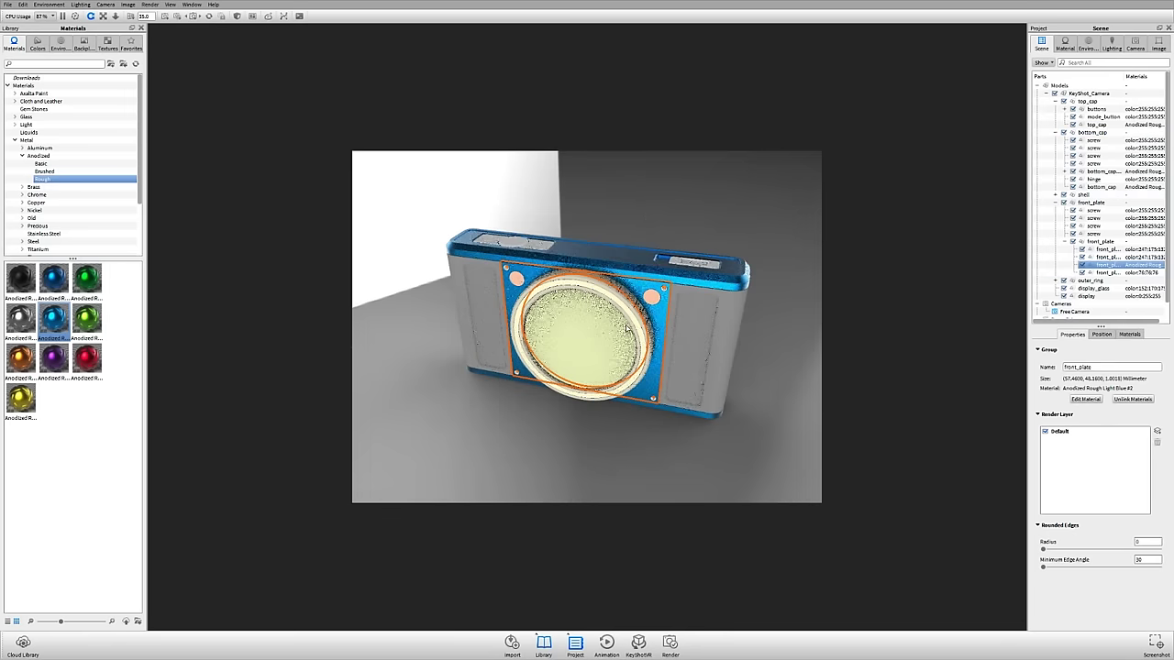
left_click(645, 438)
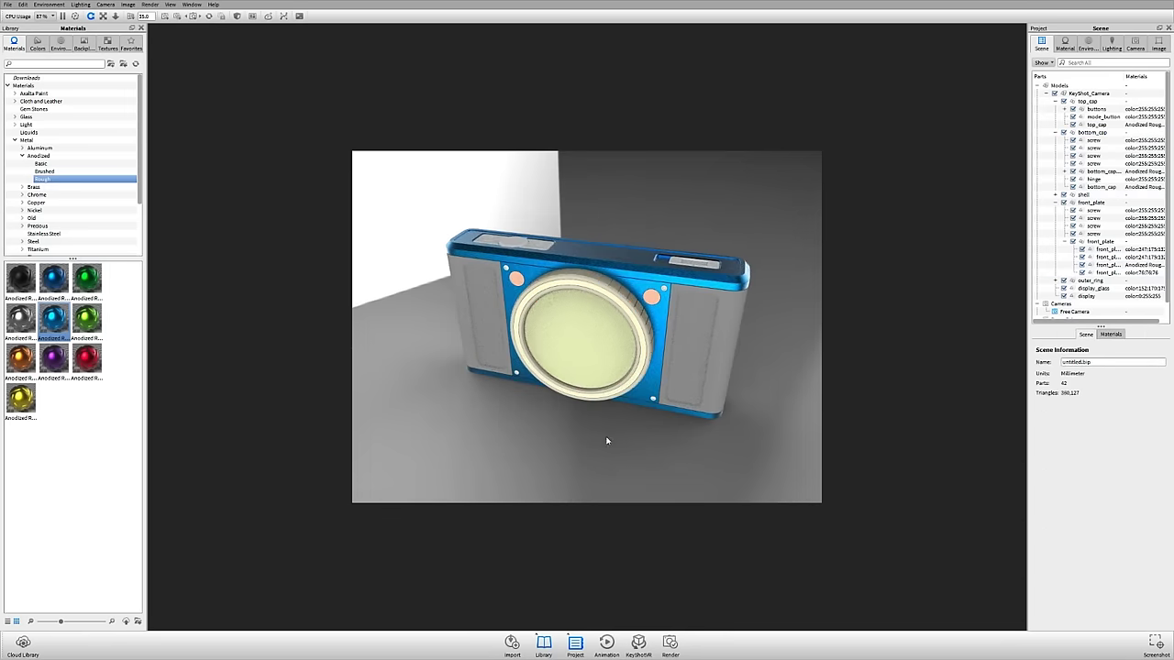
left_click_drag(597, 435, 547, 228)
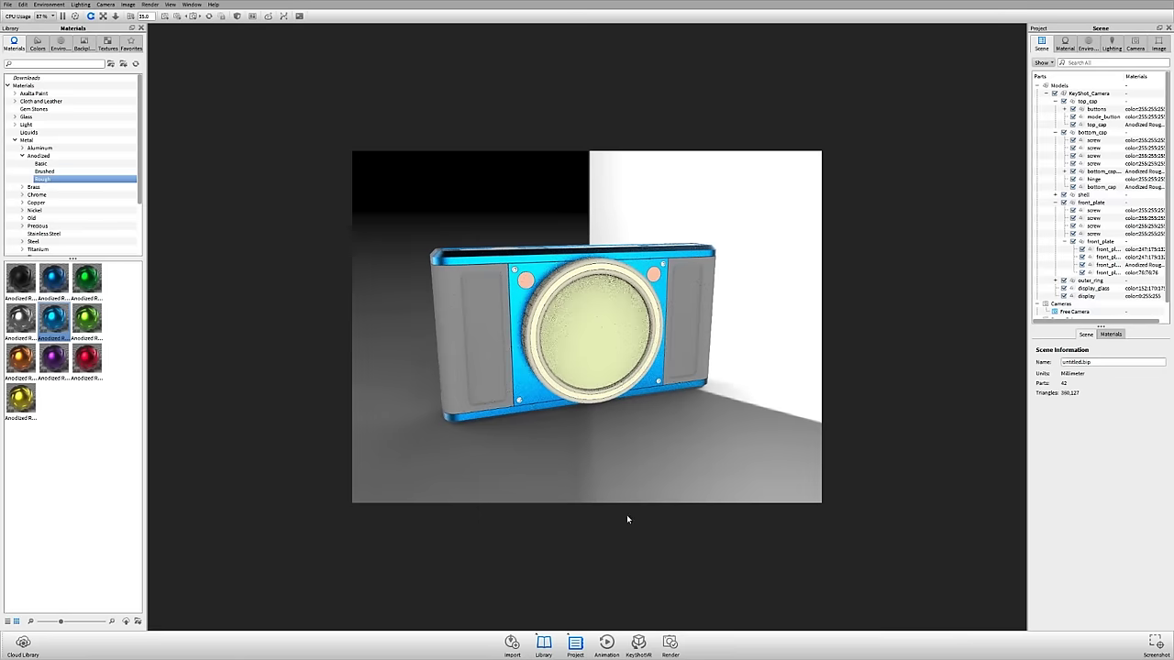
left_click_drag(748, 296, 587, 380)
left_click_drag(660, 357, 636, 306)
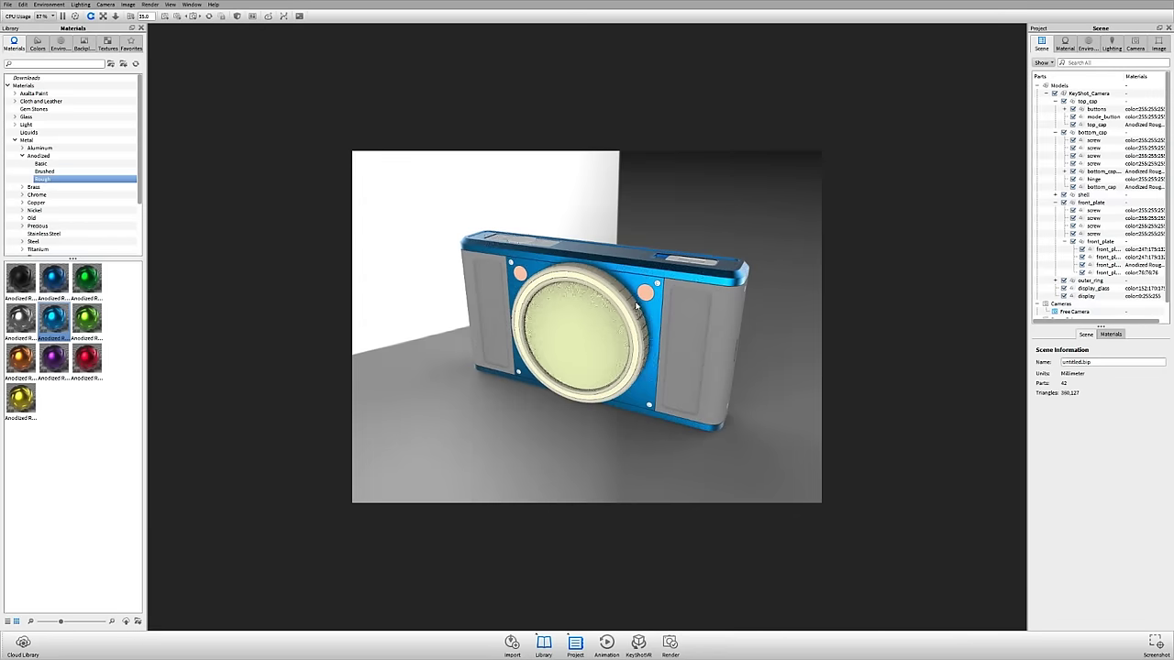
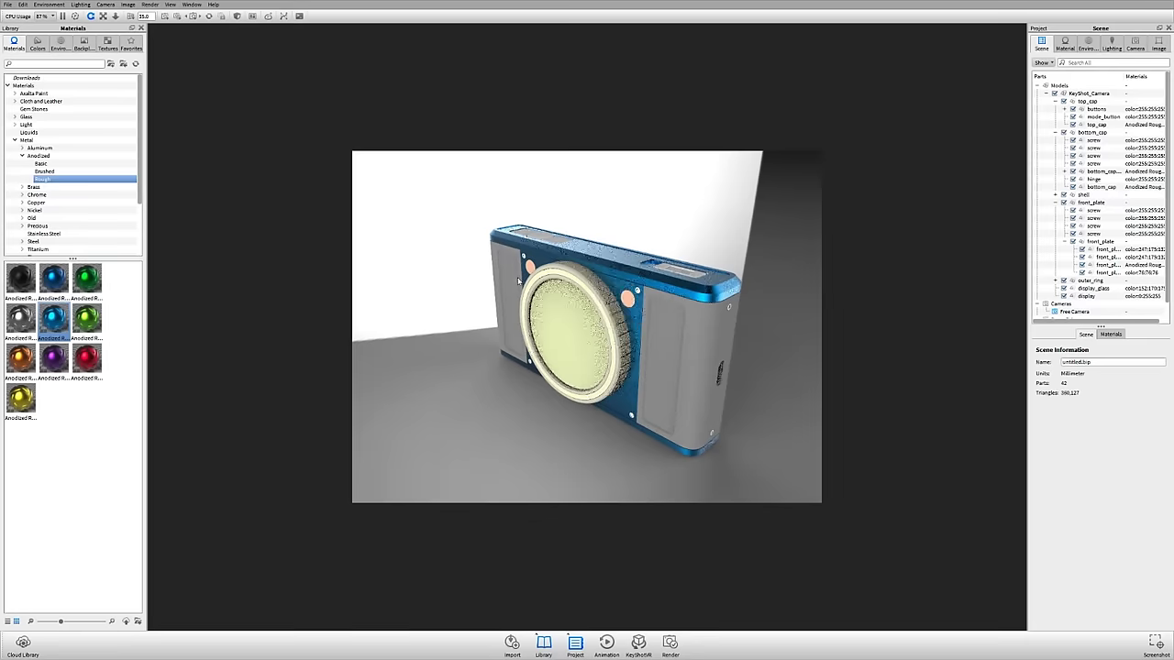
Apply the Anodized Rough Black material from the Metal library to the outer ring around the lens
left_click_drag(20, 277, 582, 262)
scroll(714, 328, "up", 5)
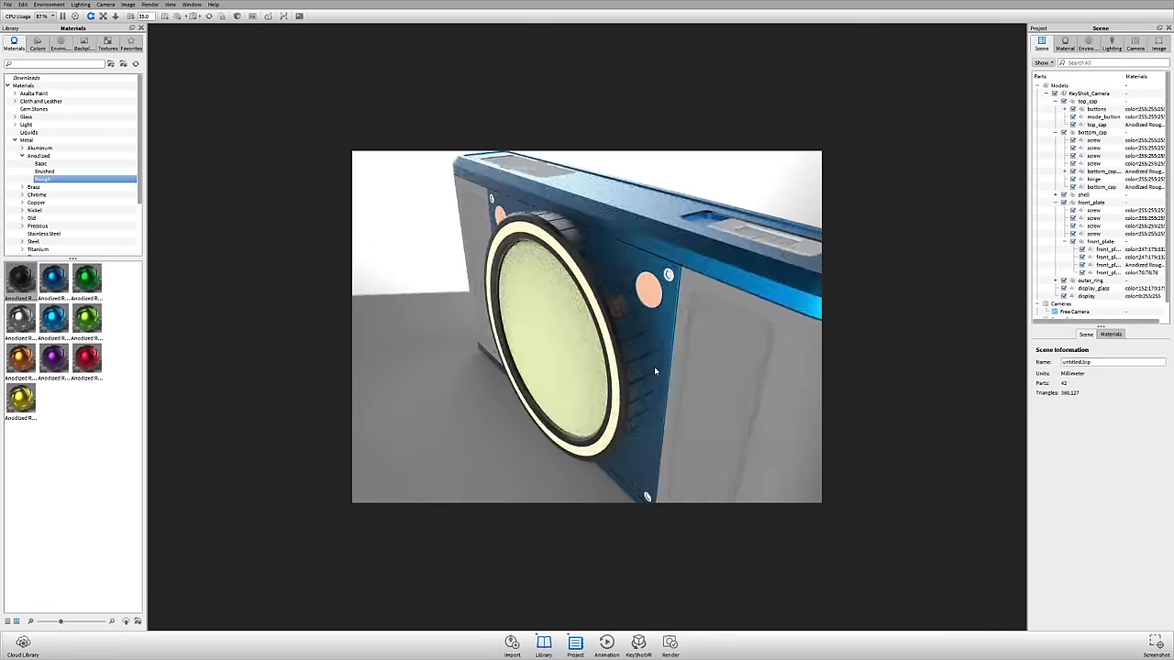
scroll(537, 280, "down", 5)
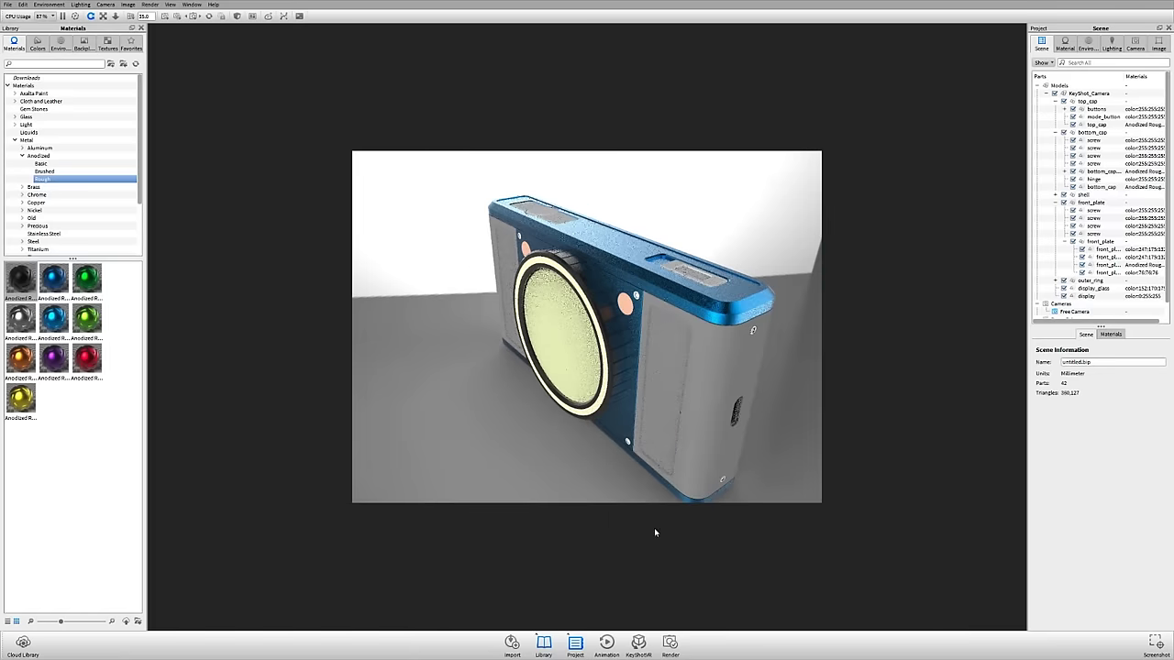
Enlarge the scene tree's area to show the scene sets below the model parts and cameras
left_click(1100, 187)
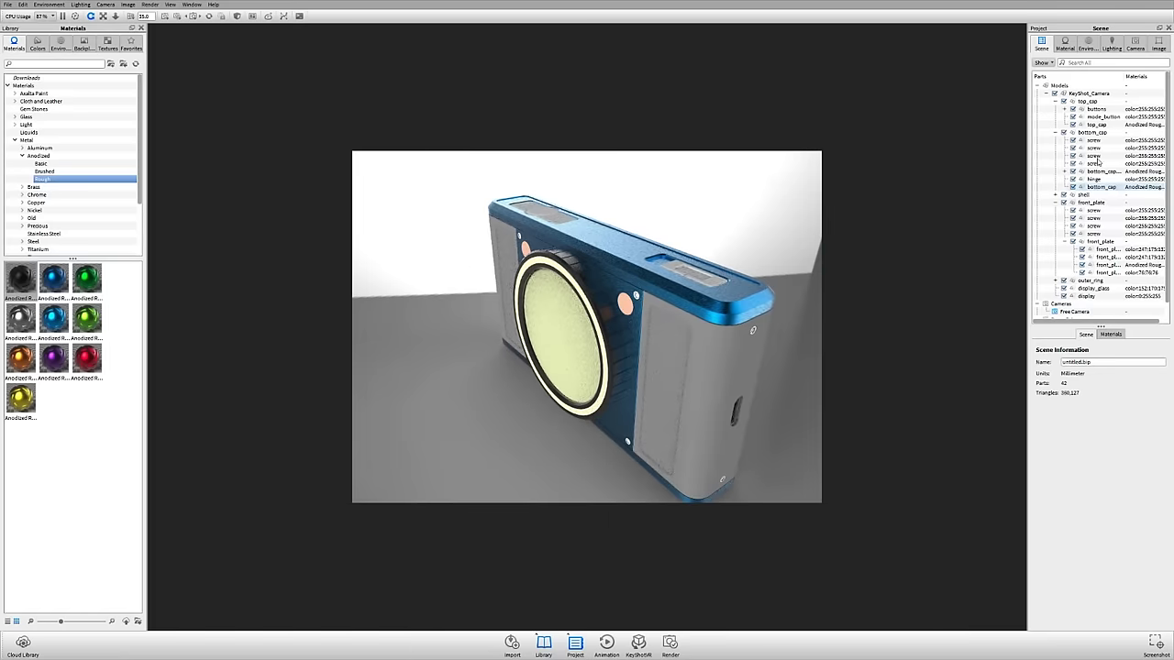
left_click(1097, 162)
left_click_drag(1101, 326, 1105, 367)
left_click(1096, 148)
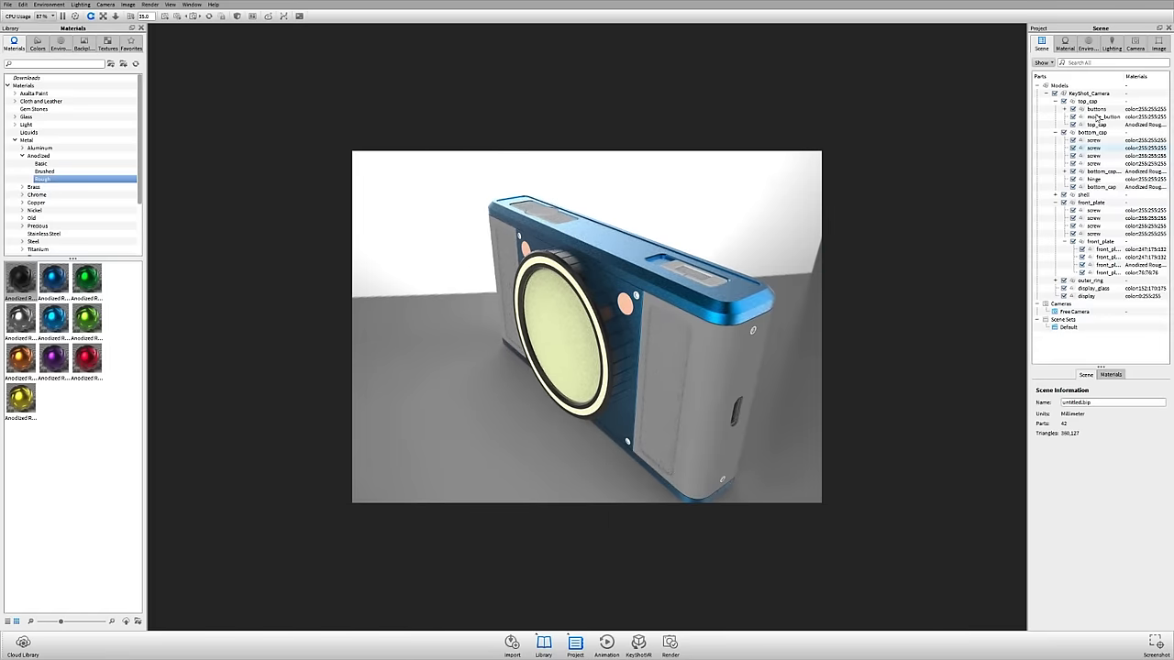
left_click(1097, 109)
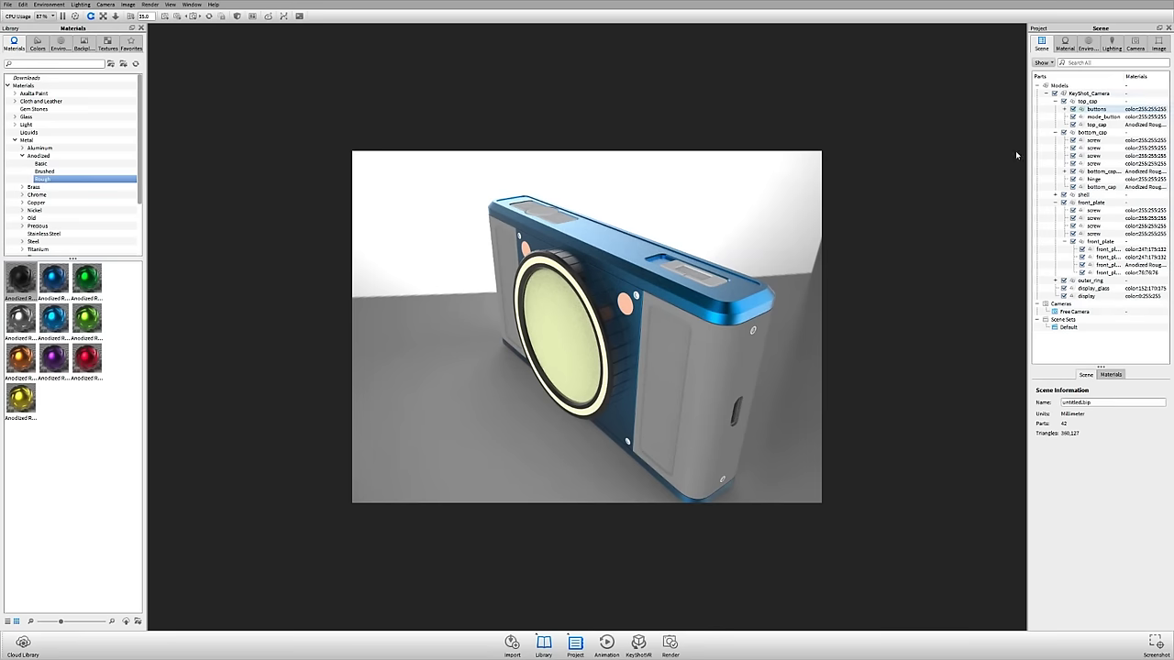
Hide the whole outer_ring group and examine the camera body without its lens
left_click(592, 289)
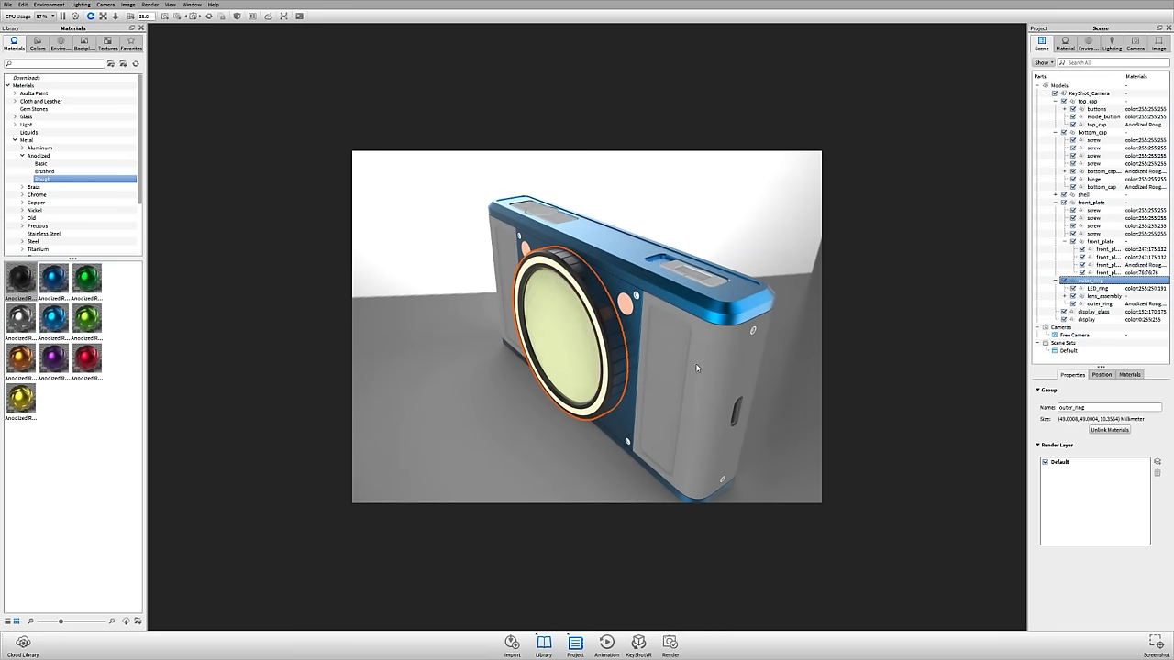
left_click_drag(697, 367, 684, 363)
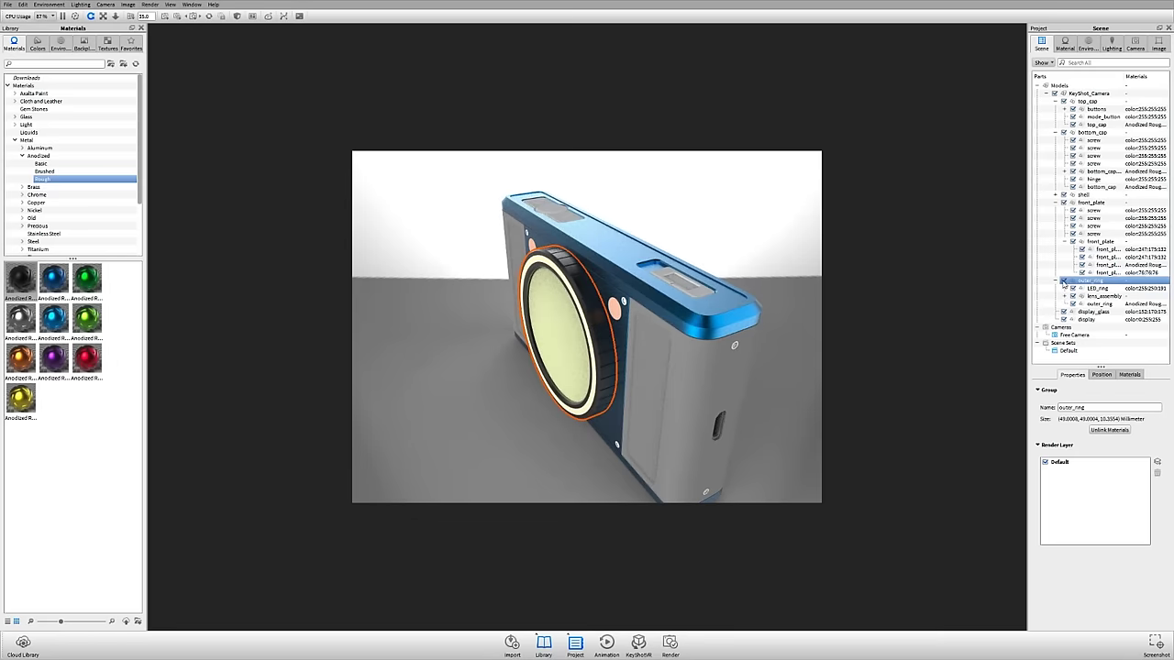
left_click(1063, 281)
left_click_drag(622, 322, 622, 363)
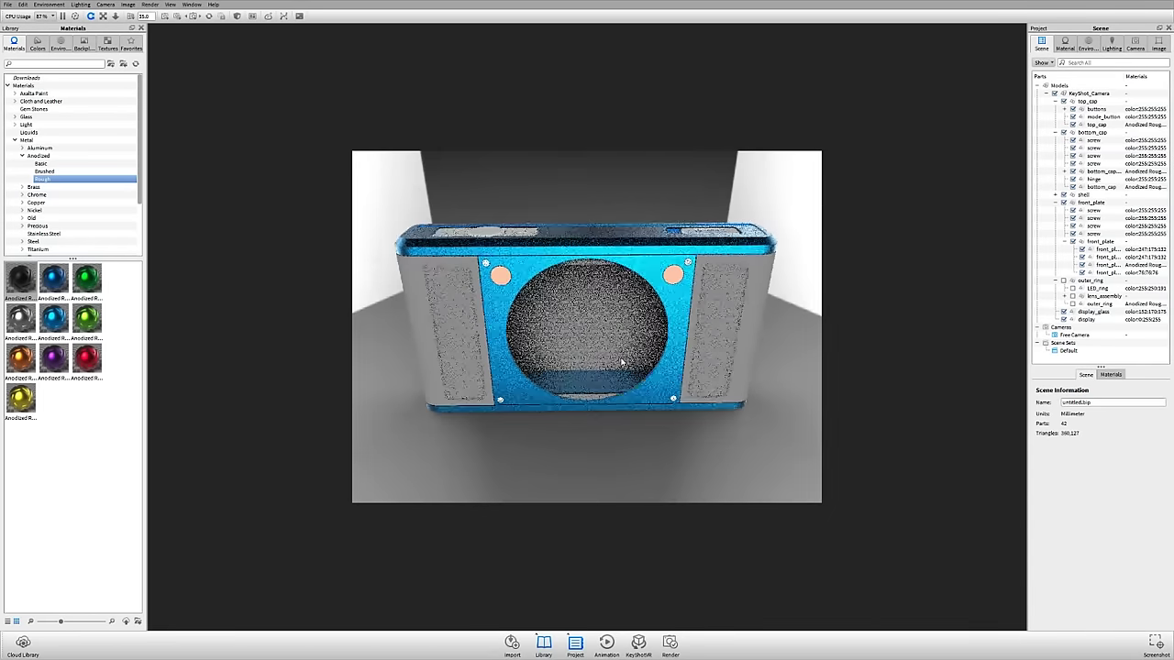
left_click_drag(666, 425, 669, 384)
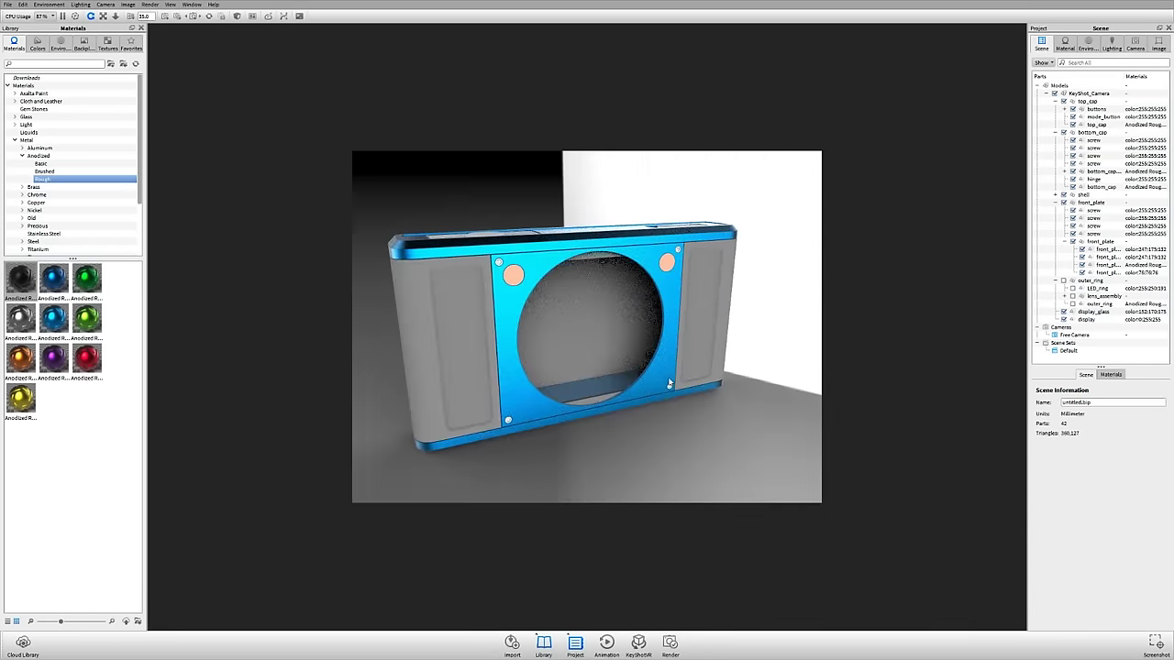
Show all hidden parts and view the camera from the other side
right_click(625, 182)
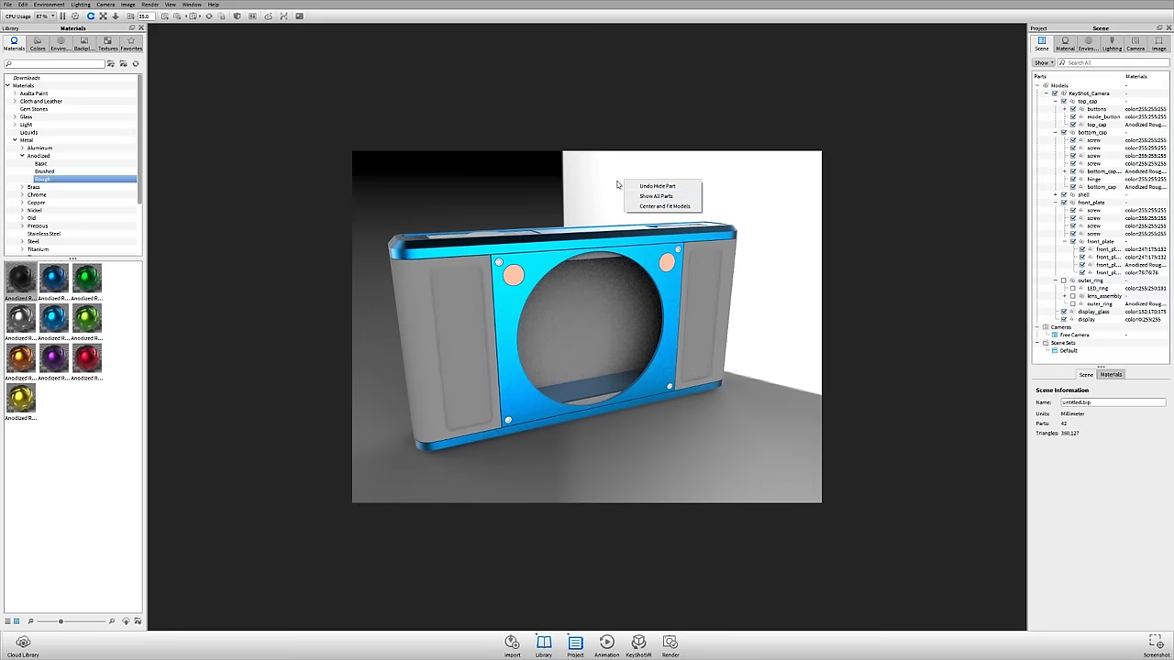
left_click(672, 195)
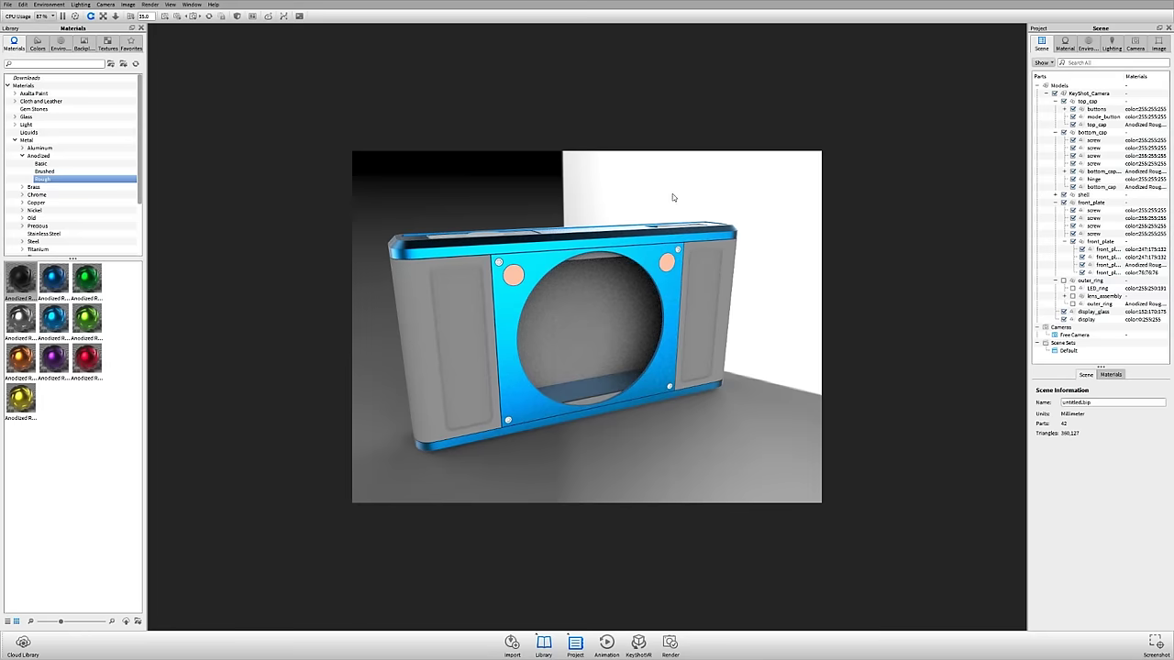
left_click_drag(644, 337, 694, 406)
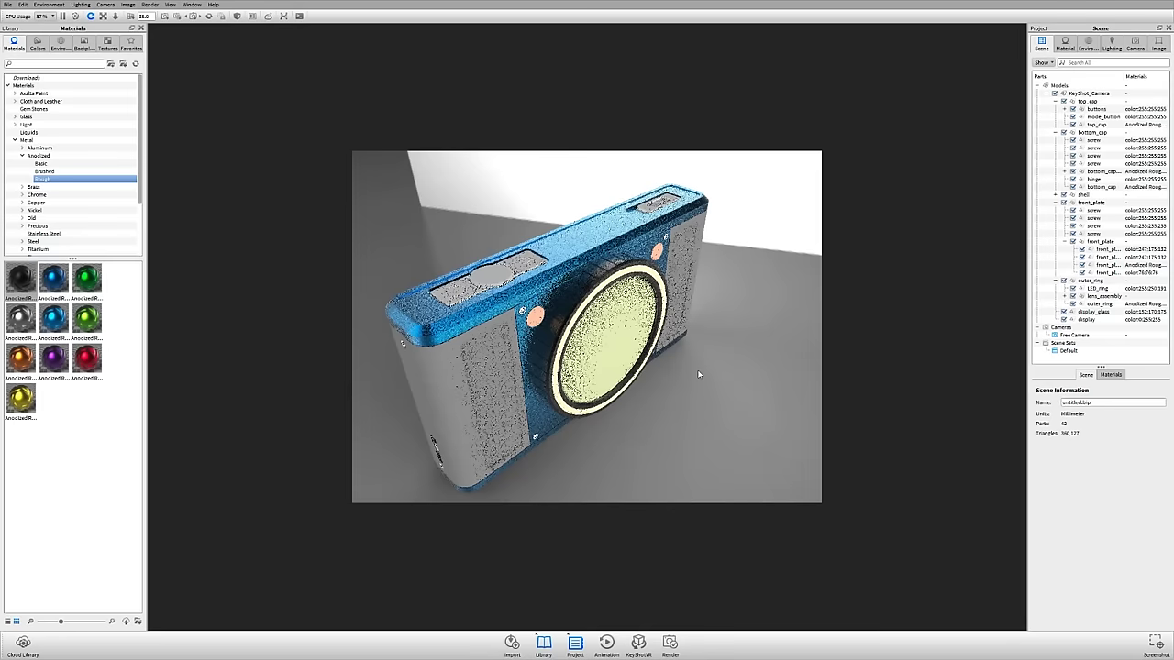
Hide and lock the front glass part of the lens_assembly group, then clear the selection
left_click(616, 329)
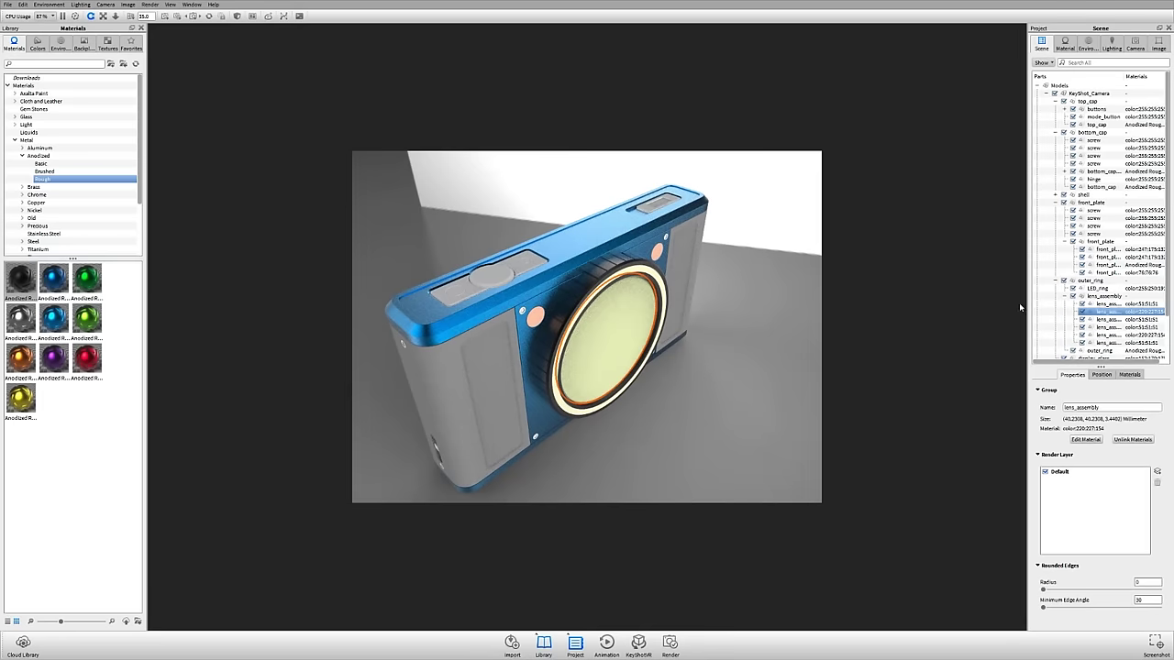
left_click(1100, 313)
right_click(1101, 314)
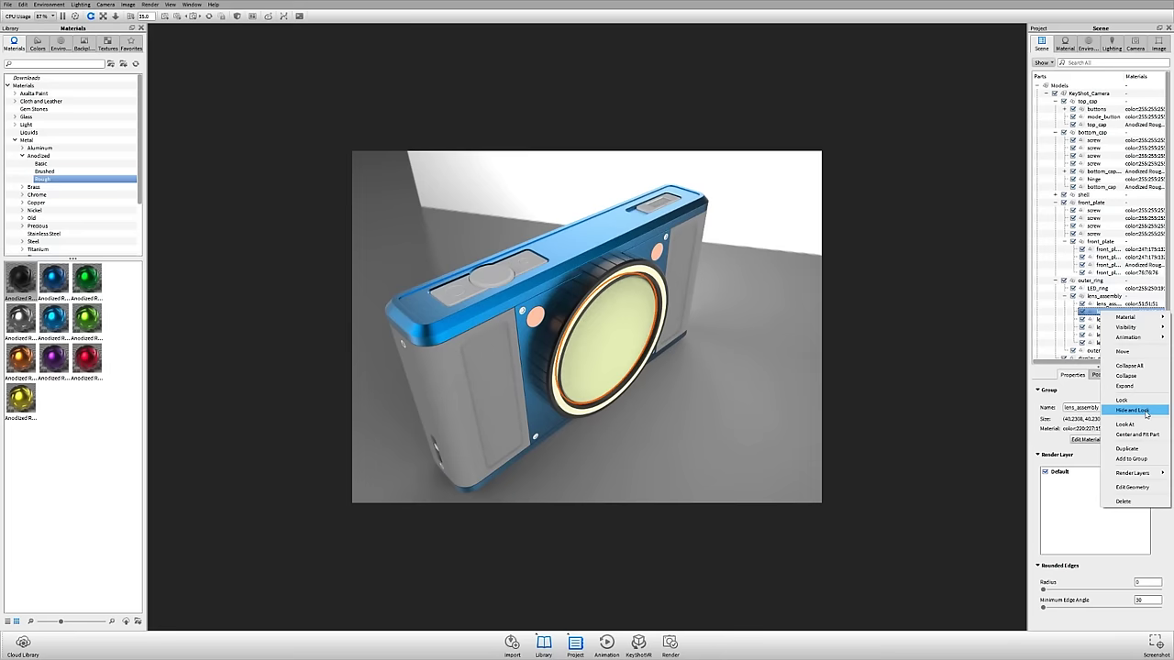
left_click(1145, 413)
left_click_drag(601, 354, 428, 268)
left_click(699, 171)
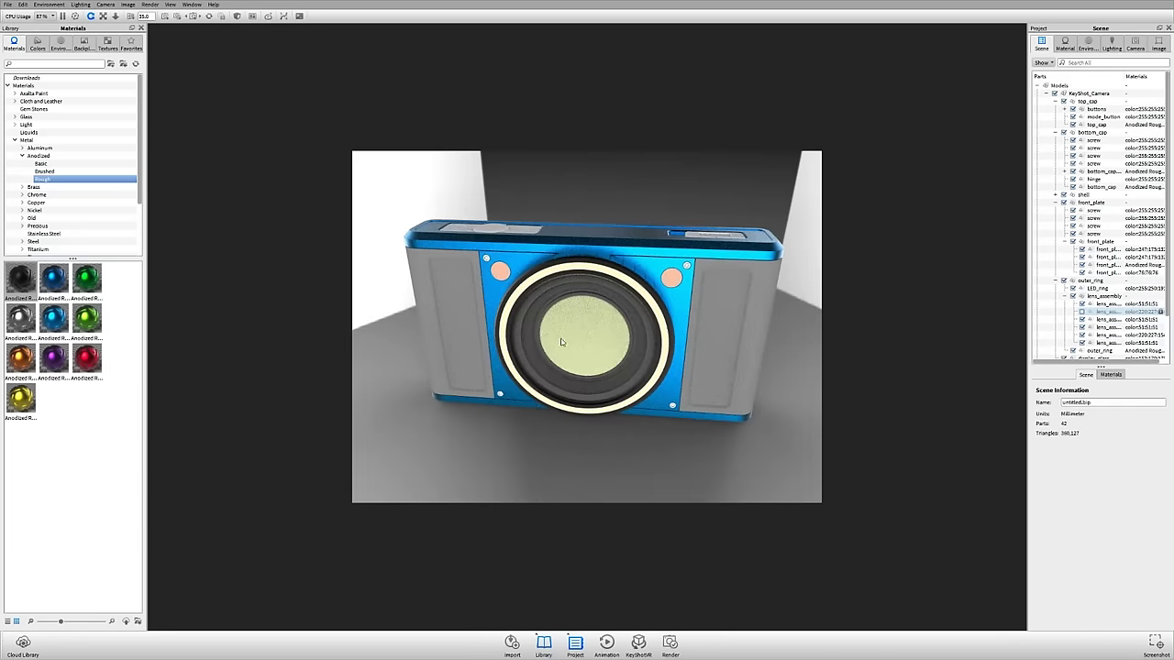
Apply the clear Glass Refractive material from the Clear glass library to the small inner lens
left_click_drag(533, 404, 385, 394)
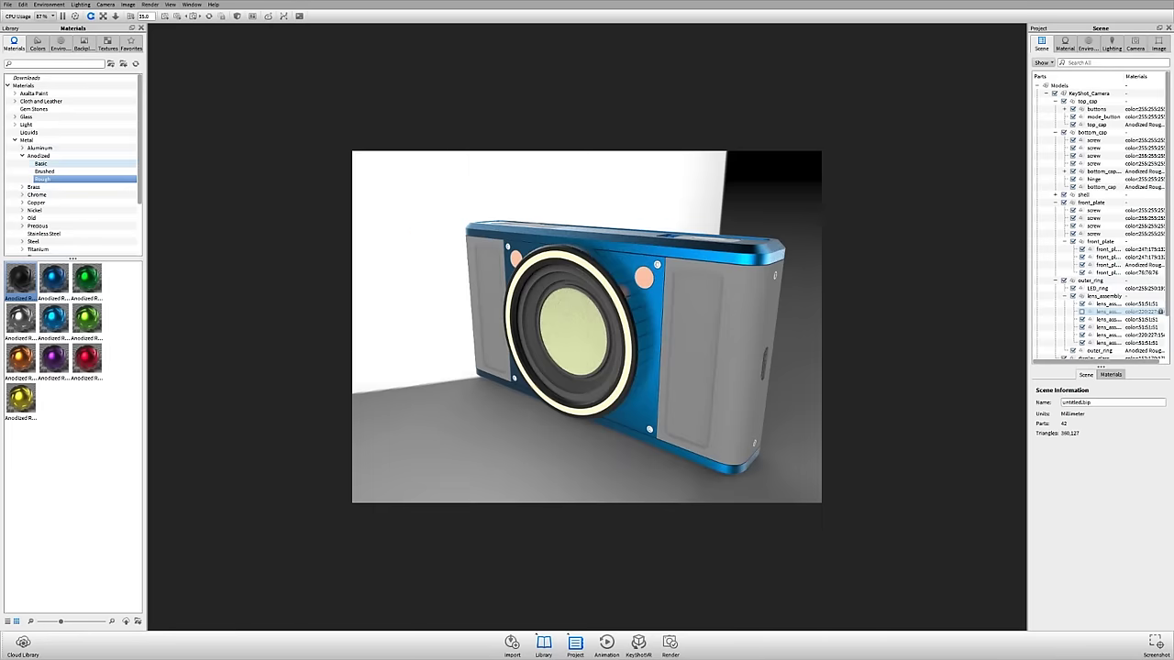
left_click(15, 117)
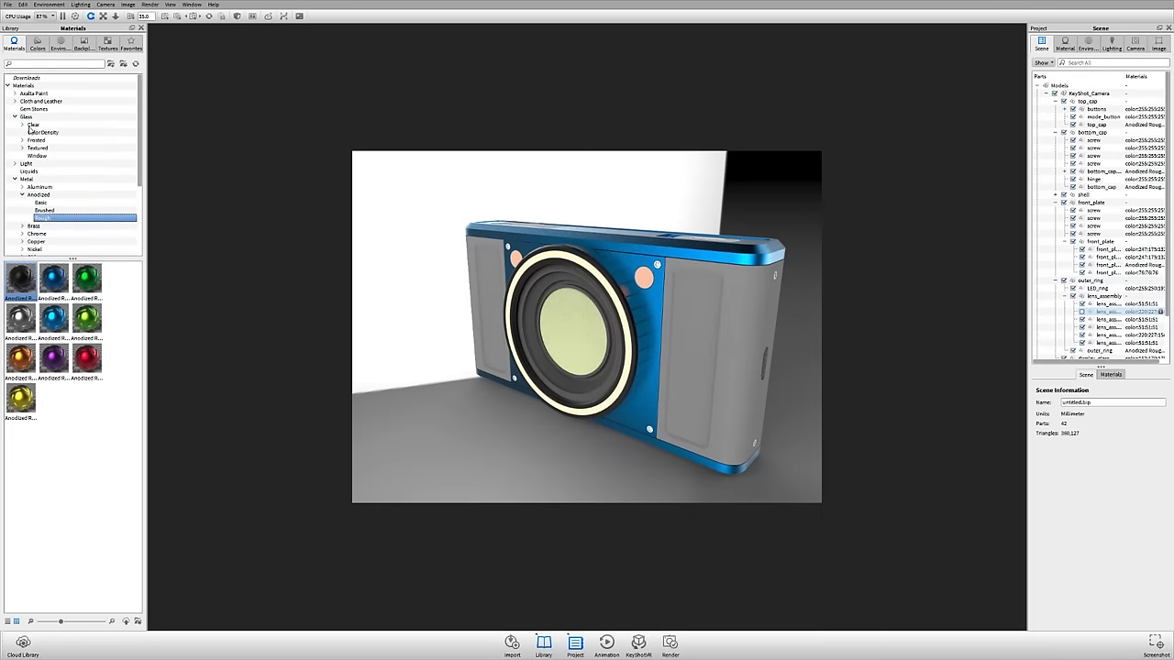
left_click(23, 125)
left_click(46, 140)
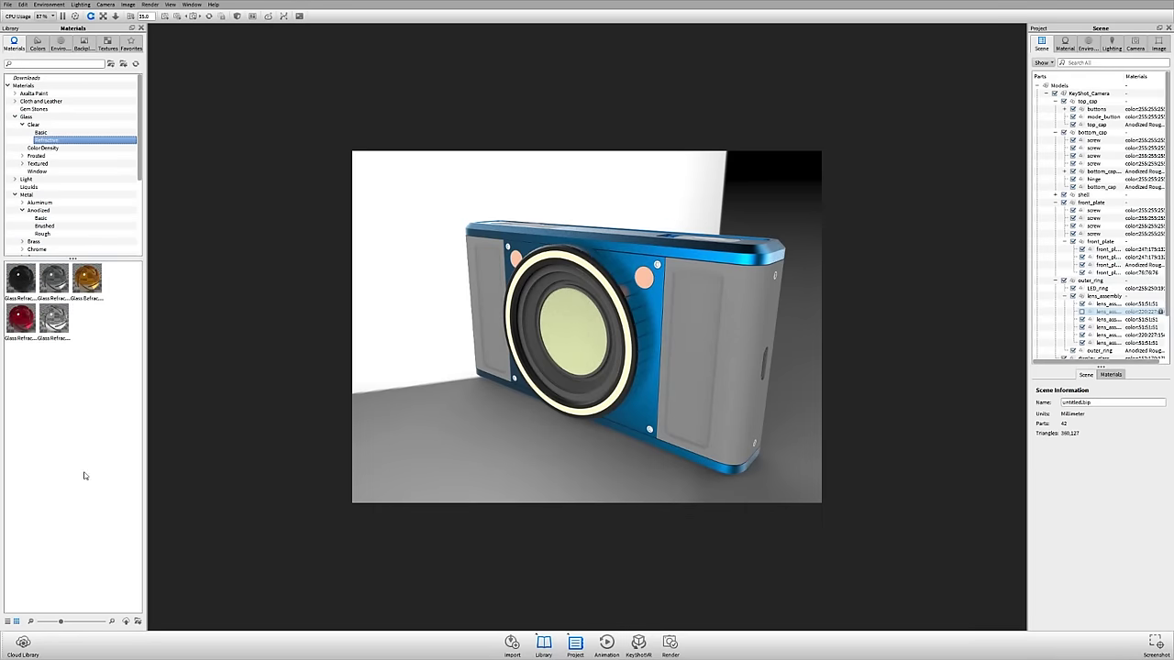
left_click_drag(54, 321, 591, 159)
Show all hidden parts and unlock the front glass part in the lens_assembly group
right_click(589, 192)
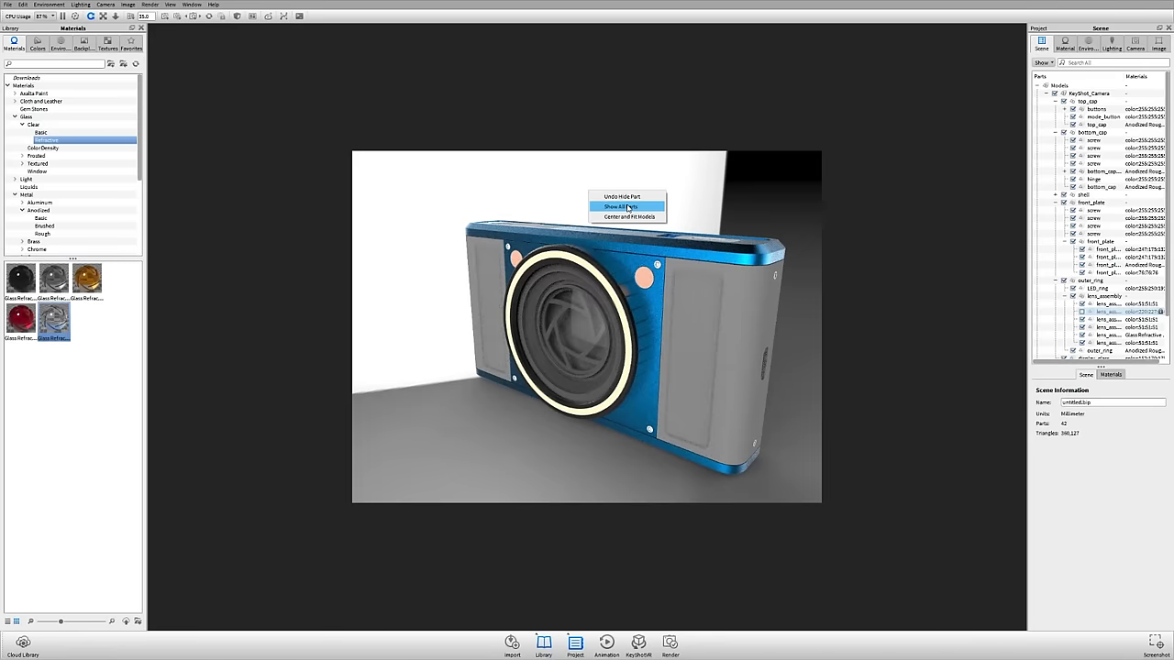
left_click(628, 207)
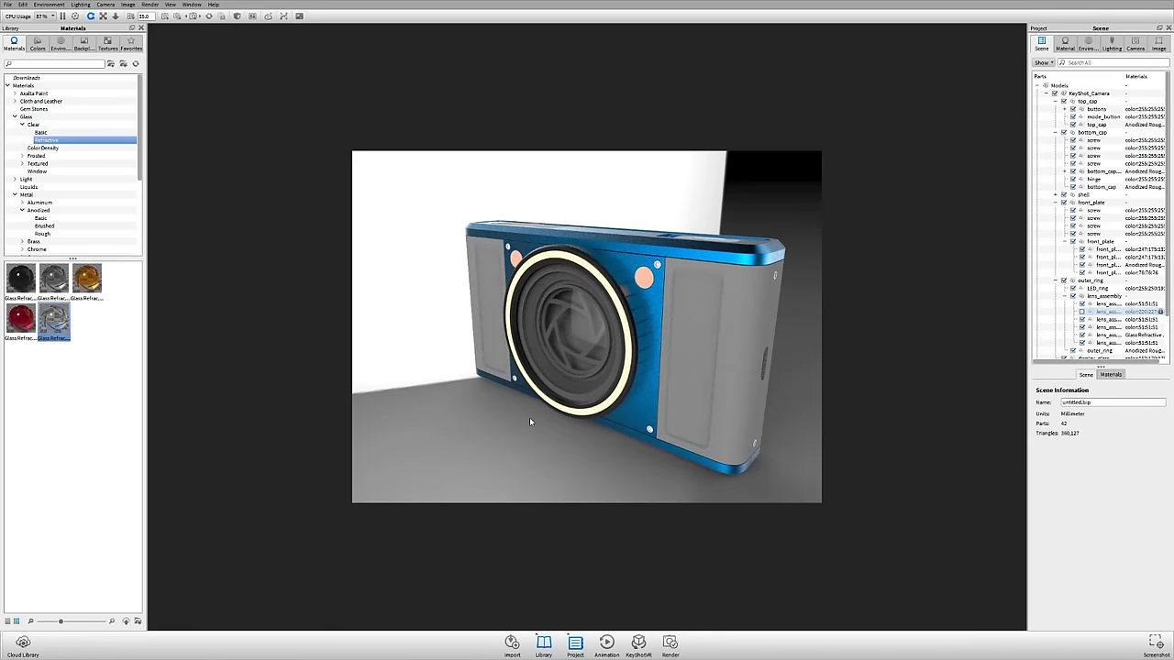
left_click(1105, 311)
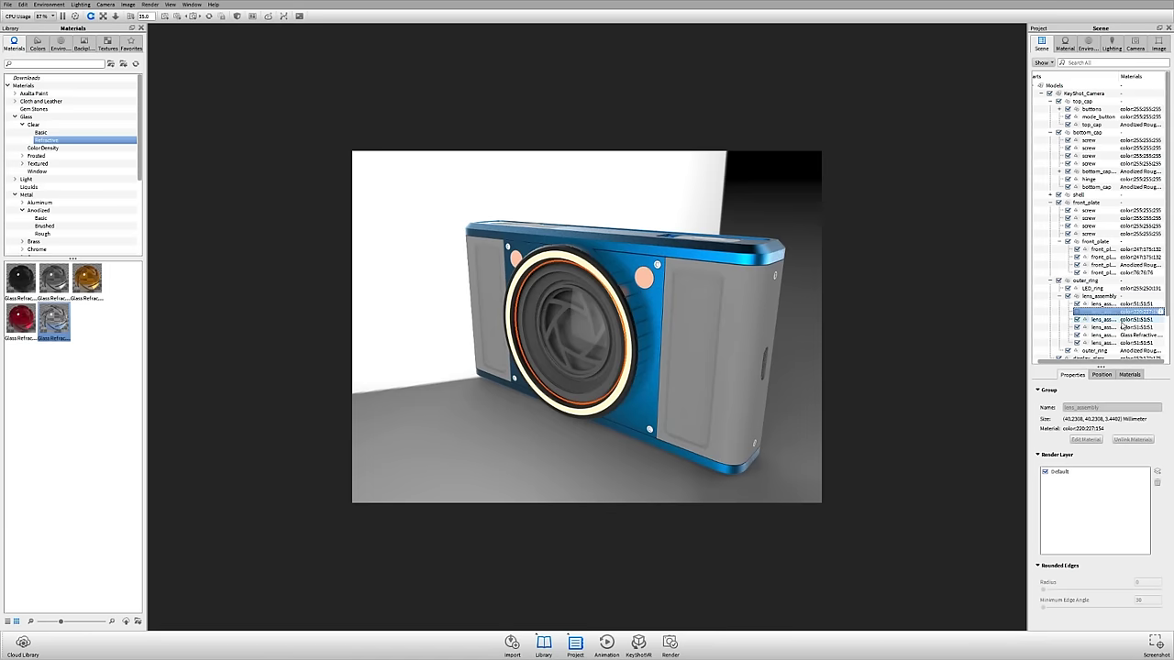
left_click(1122, 323)
left_click(1088, 311)
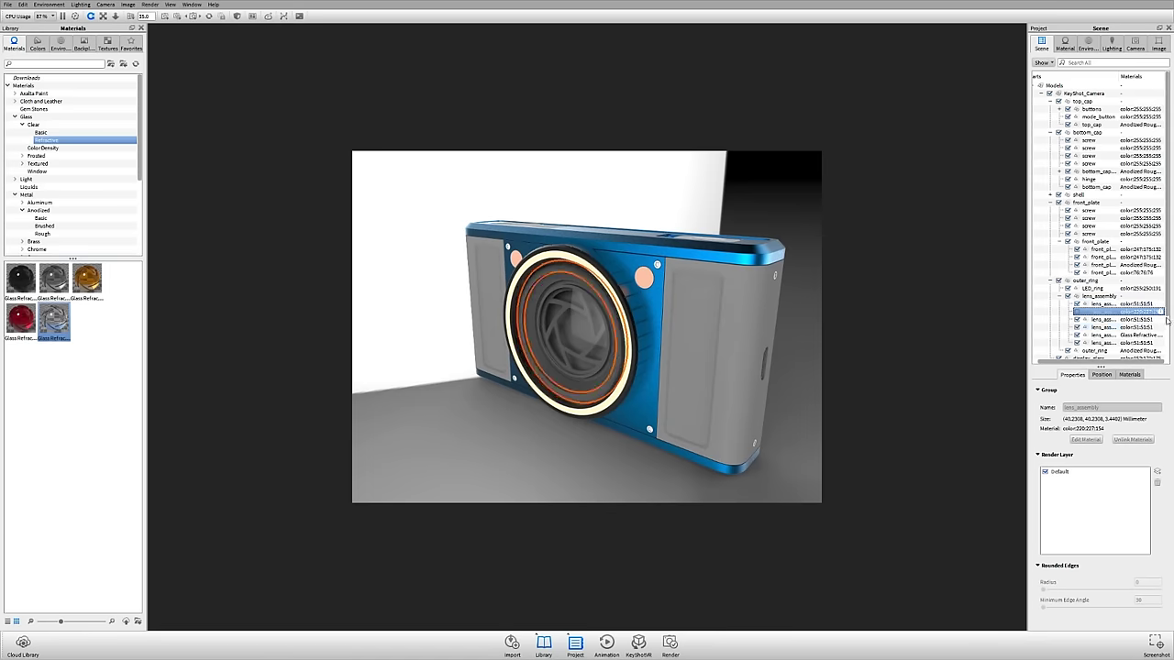
right_click(1093, 312)
mouse_move(1097, 316)
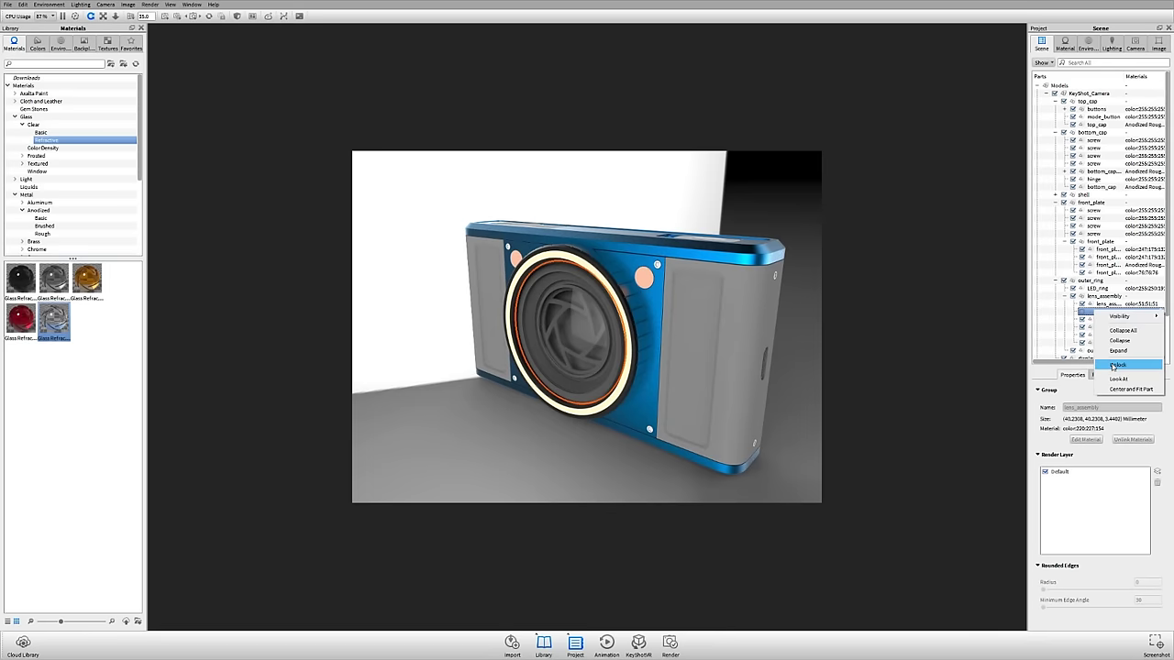
left_click(1113, 365)
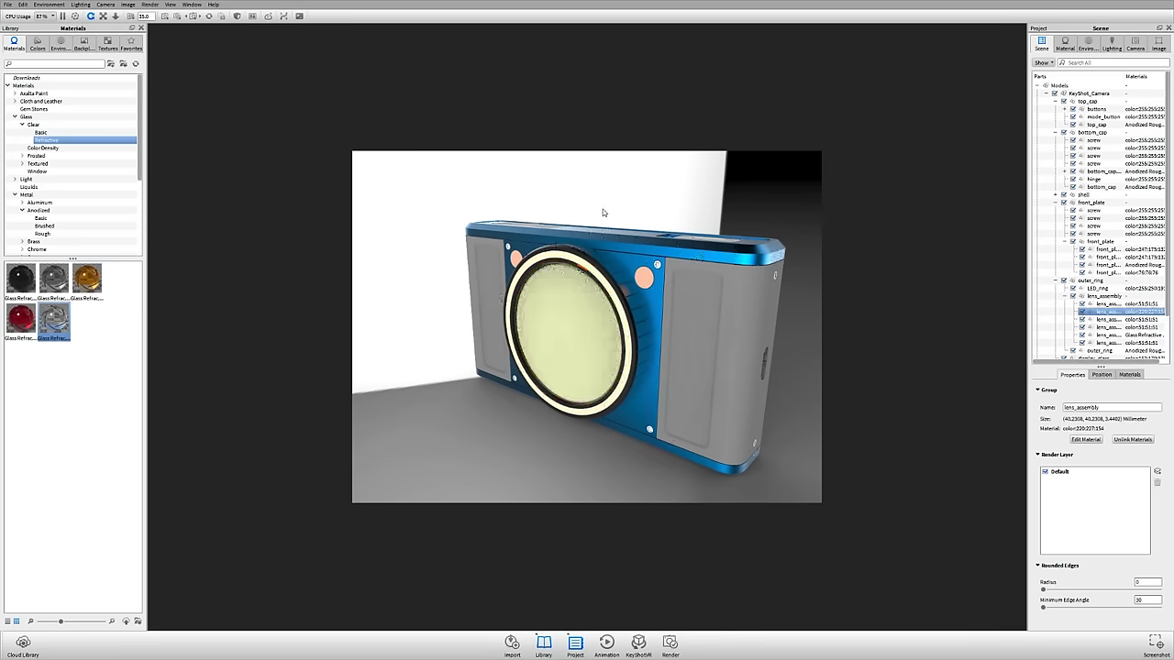
Apply the clear Glass Refractive material to the large front lens glass
left_click_drag(603, 189, 736, 186)
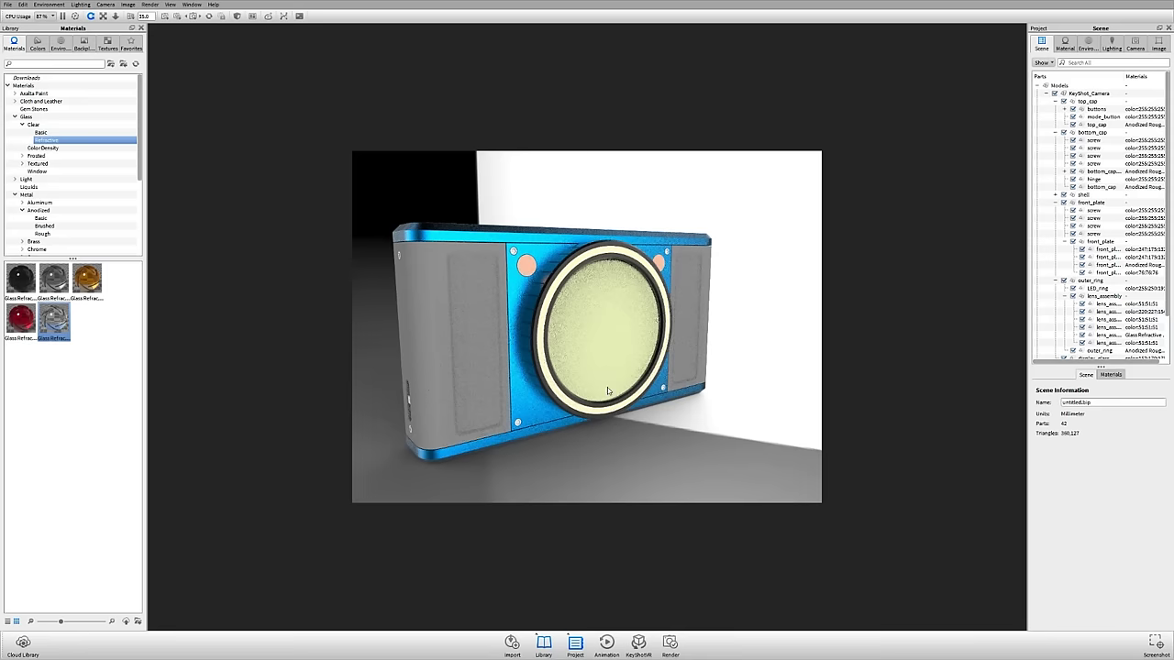
left_click_drag(43, 326, 852, 256)
left_click_drag(639, 342, 598, 325)
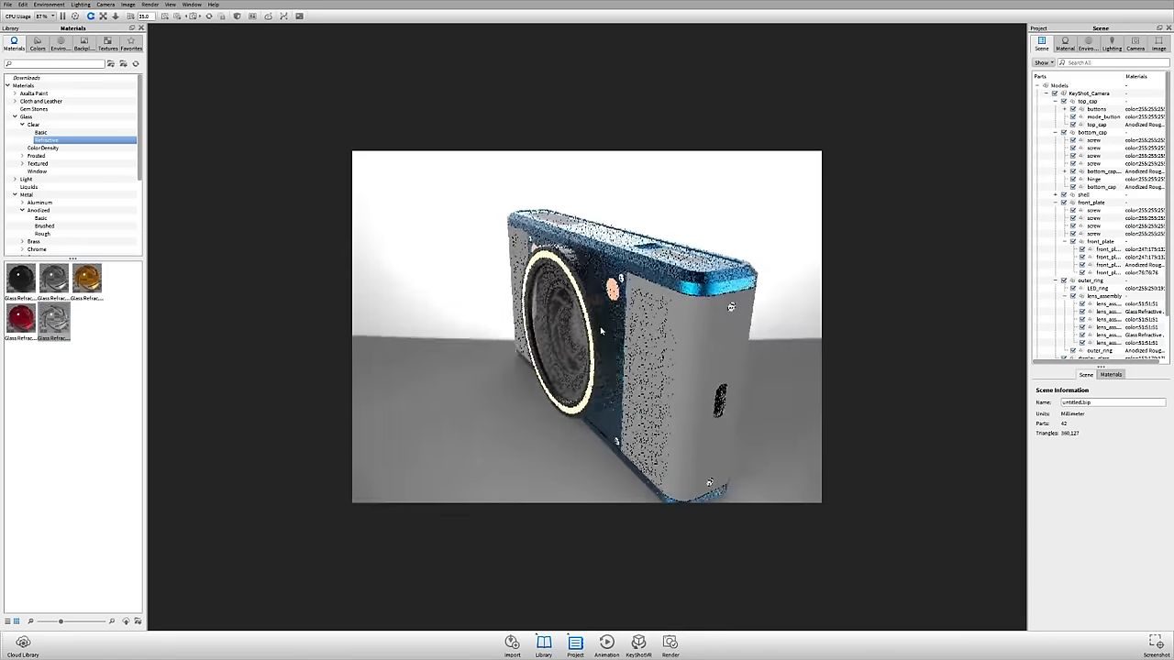
Select the outer ring part, the lens_assembly group and the whole outer_ring group in turn
left_click(577, 277)
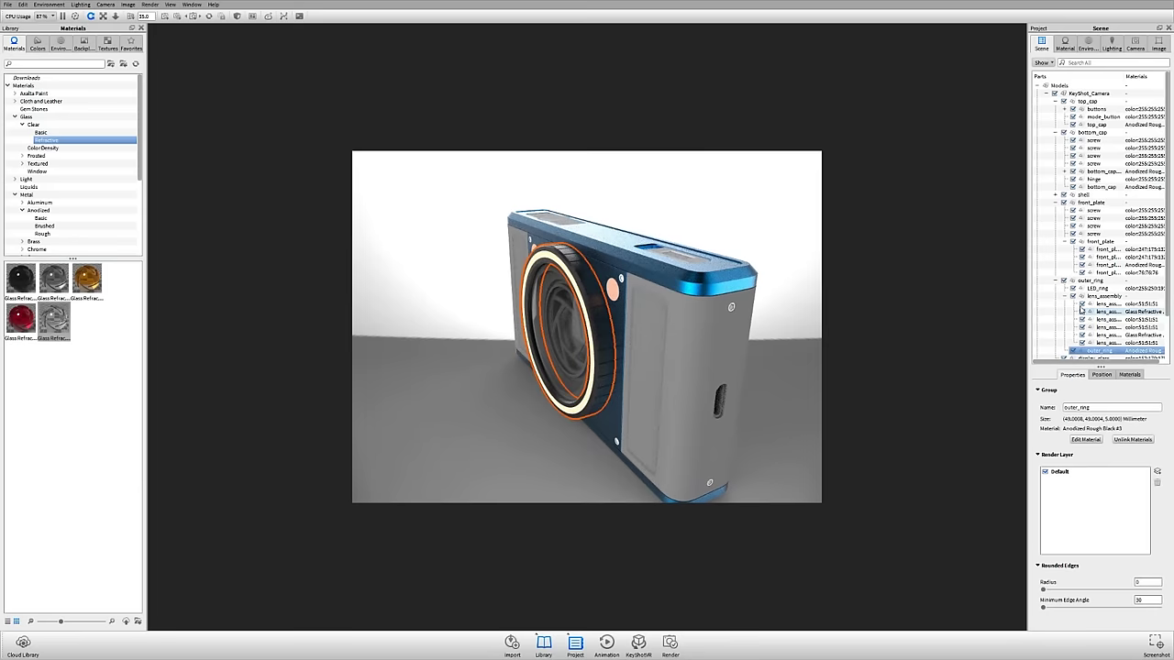
left_click(1101, 297)
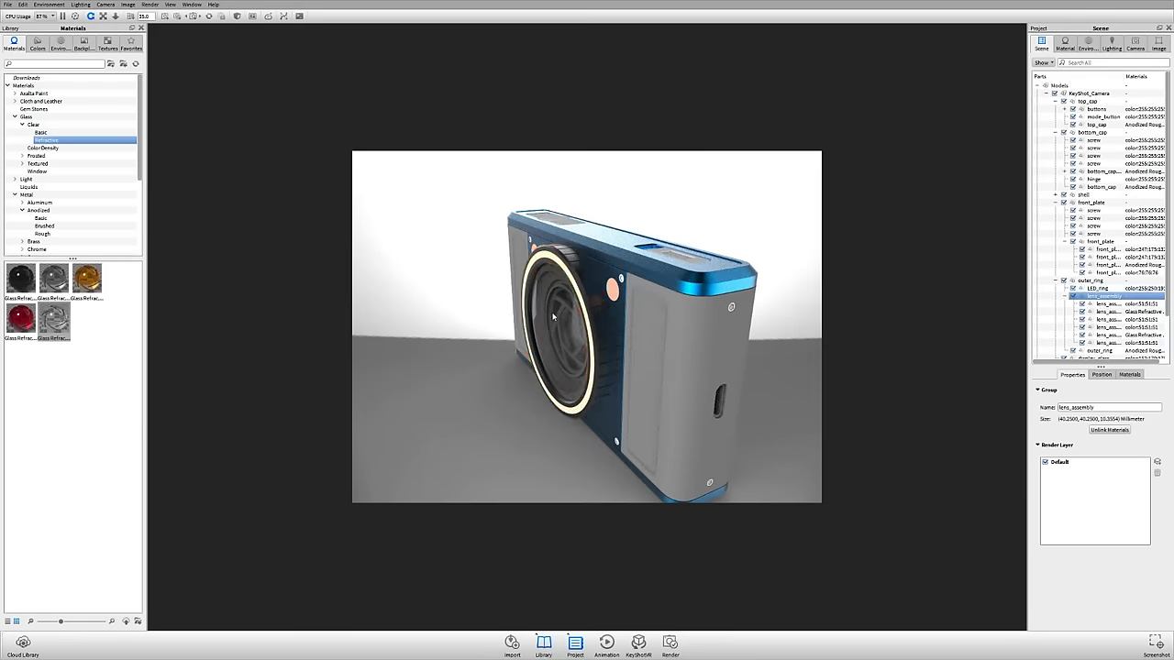
left_click(1091, 280)
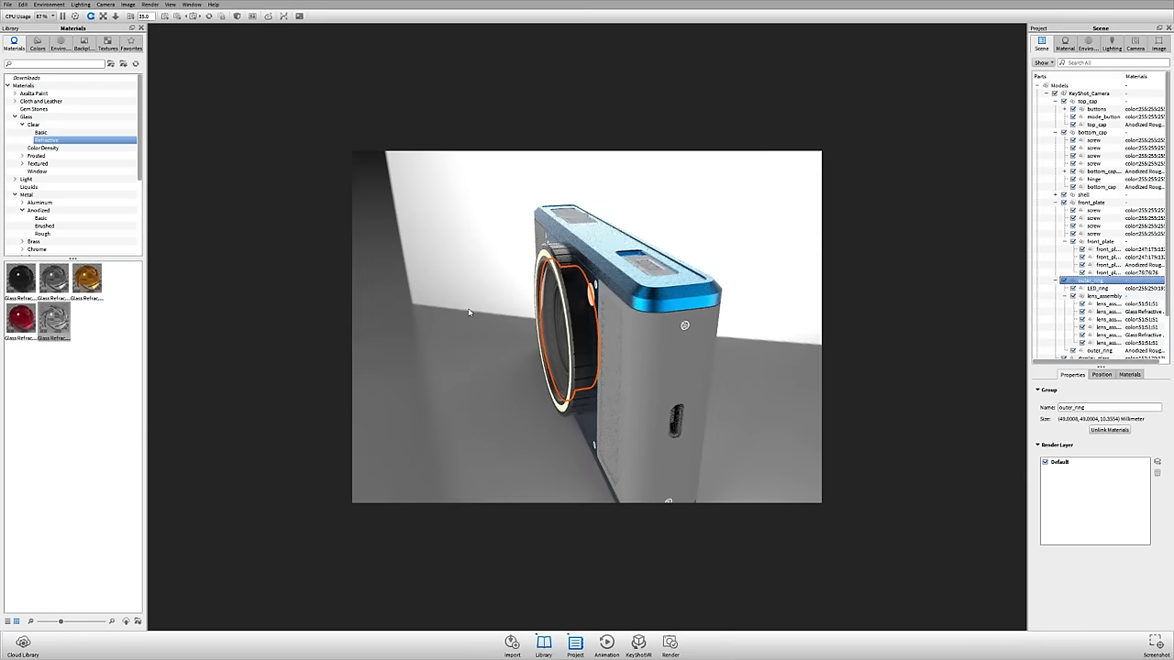
left_click_drag(470, 311, 573, 324)
Try shrinking the outer_ring group with the Move Tool and scaling it back up to about 0.93
left_click(1101, 374)
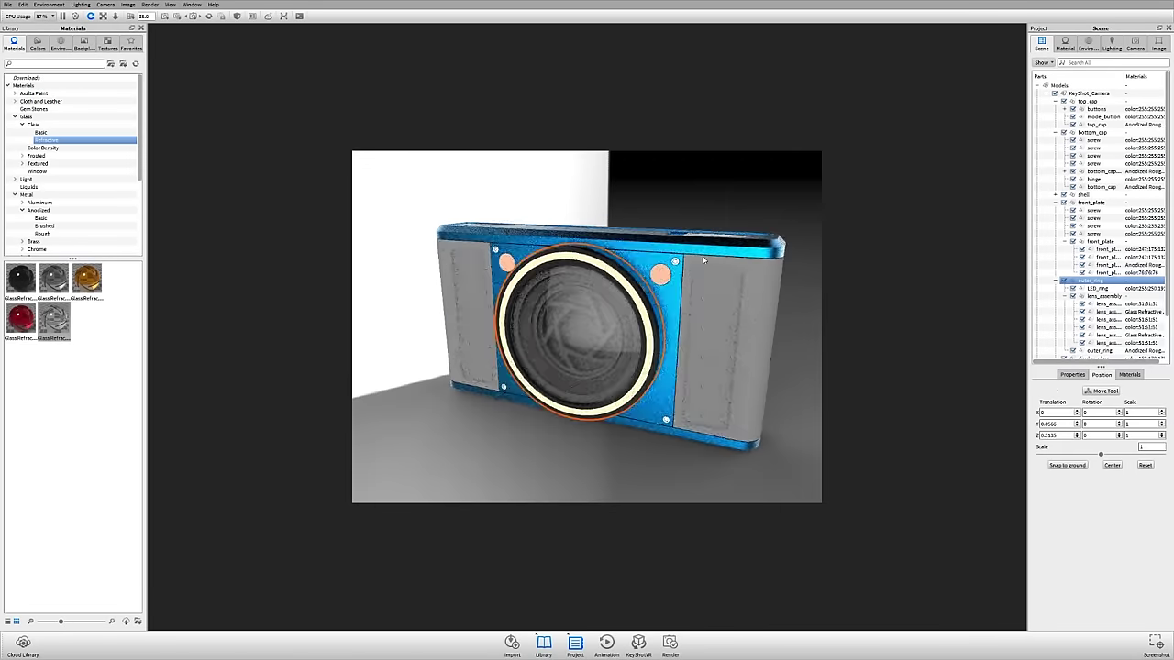
left_click_drag(734, 218, 676, 249)
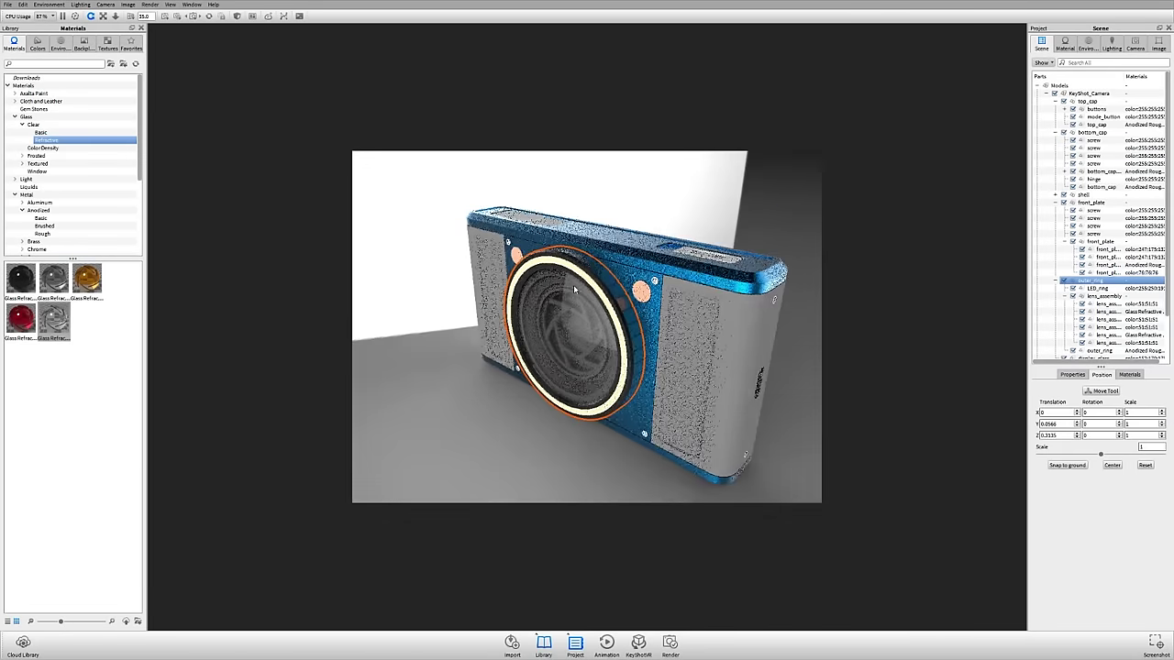
left_click(1097, 391)
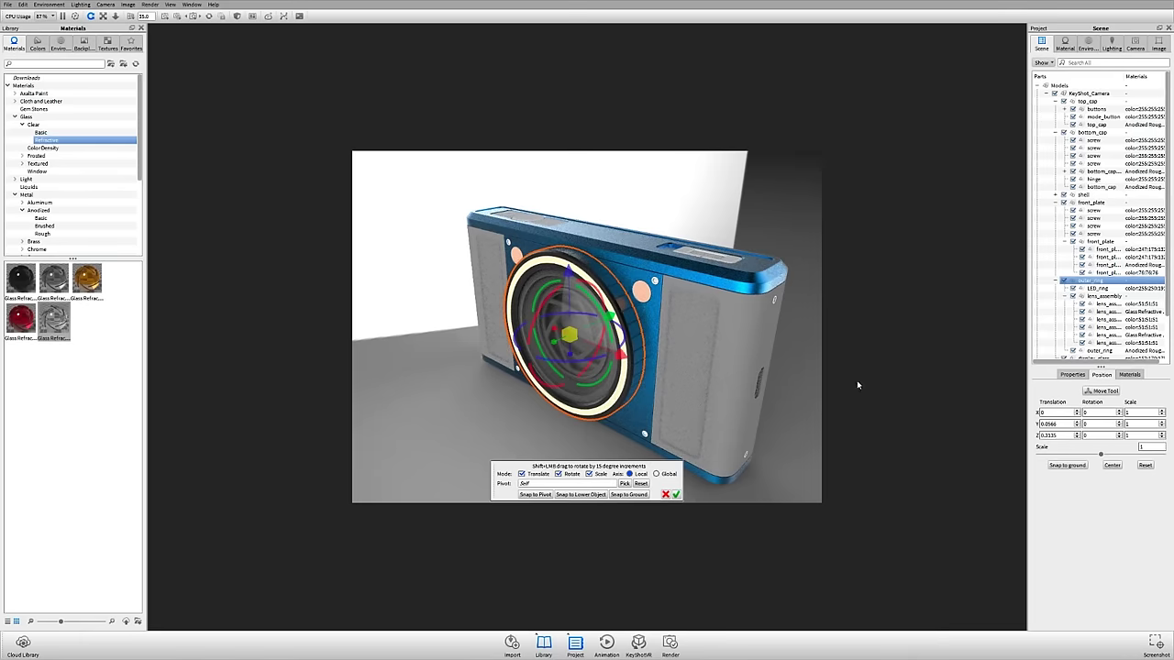
left_click_drag(856, 381, 768, 253)
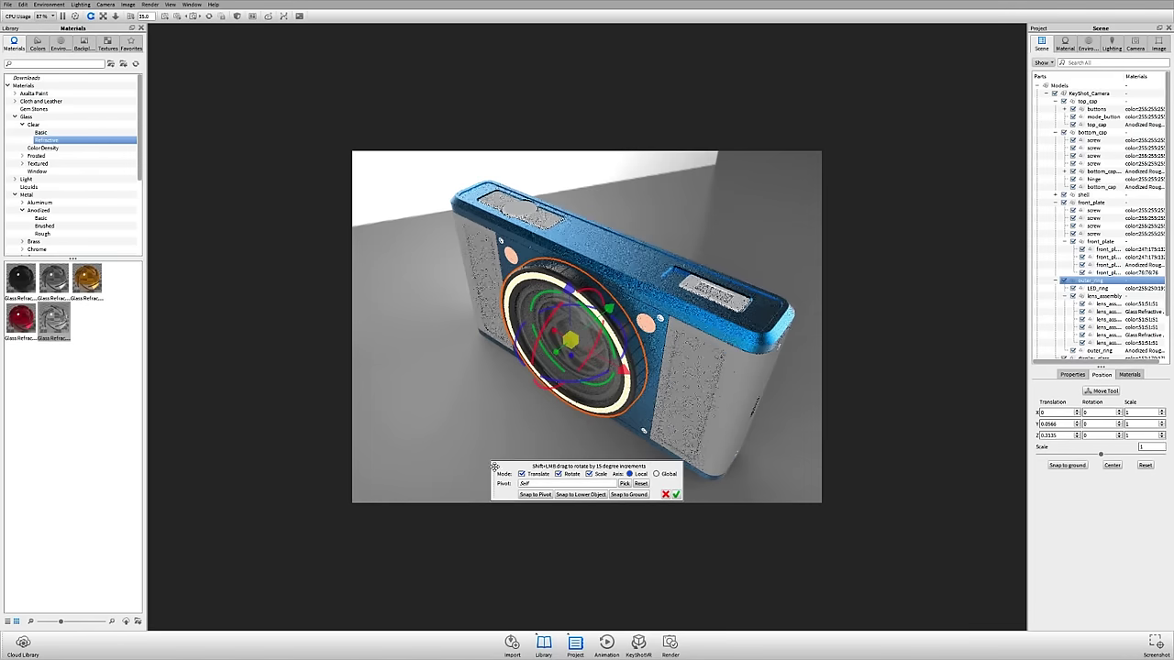
left_click_drag(527, 466, 605, 168)
mouse_move(570, 340)
left_mouse_down()
mouse_move(572, 307)
mouse_move(555, 322)
left_mouse_up()
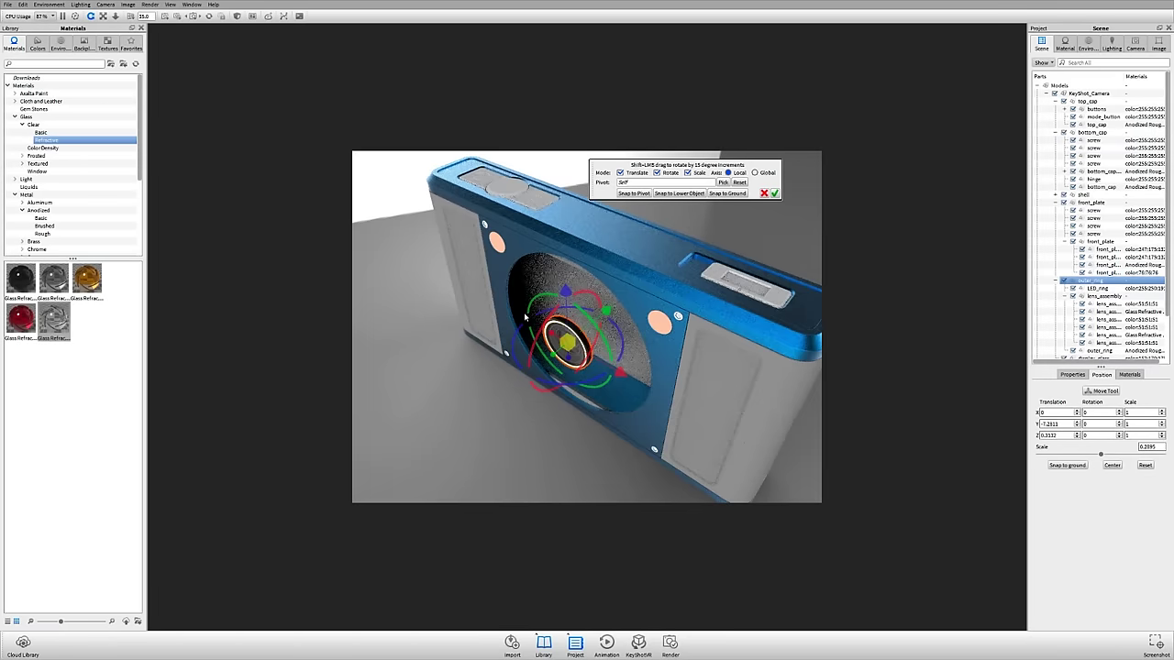
left_click_drag(569, 342, 588, 325)
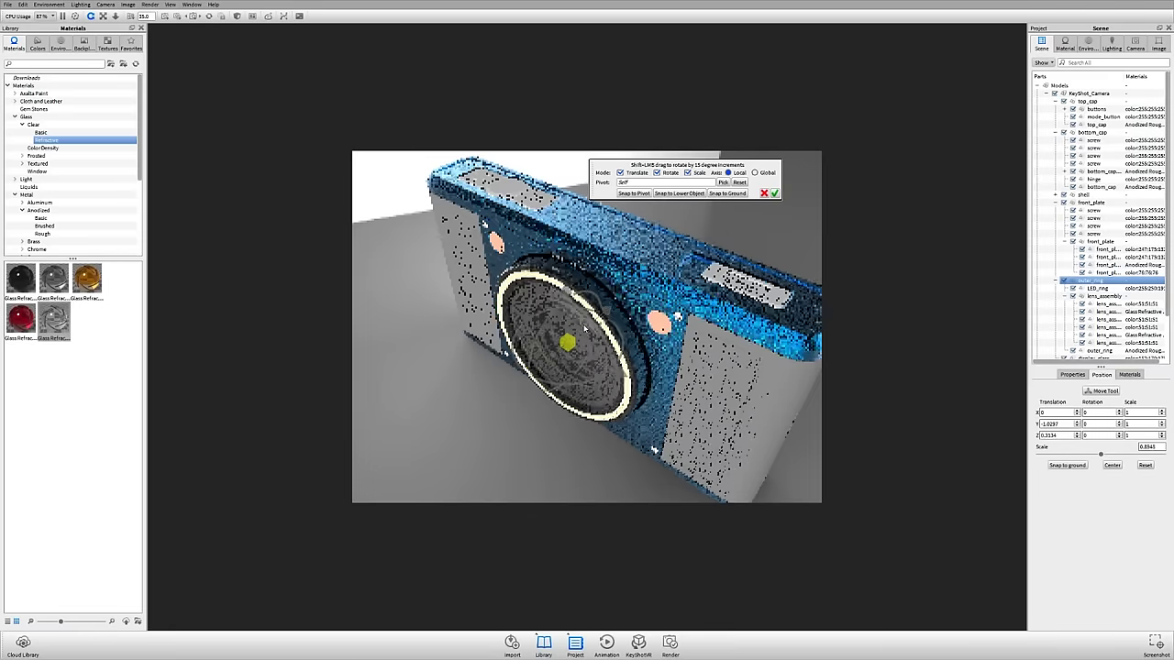
Limit the Move Tool to translation, try pulling the outer_ring group out from the camera body, and discard all its transformations
left_click(620, 172)
left_click(669, 174)
left_click(688, 172)
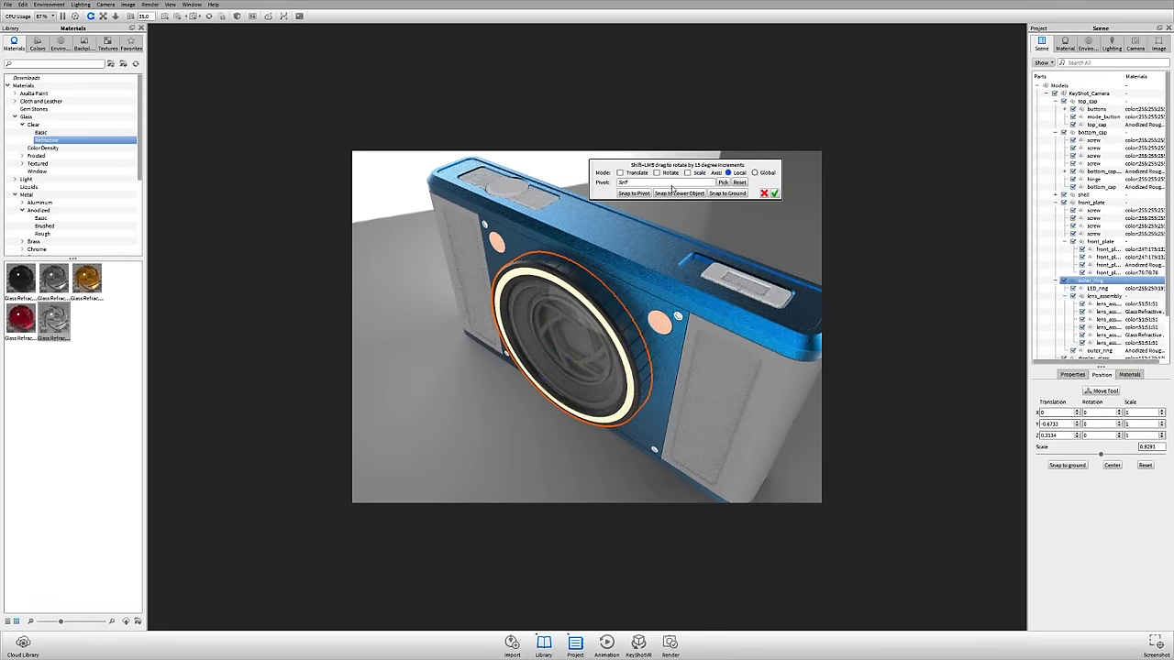
left_click(619, 172)
left_click_drag(730, 351, 507, 458)
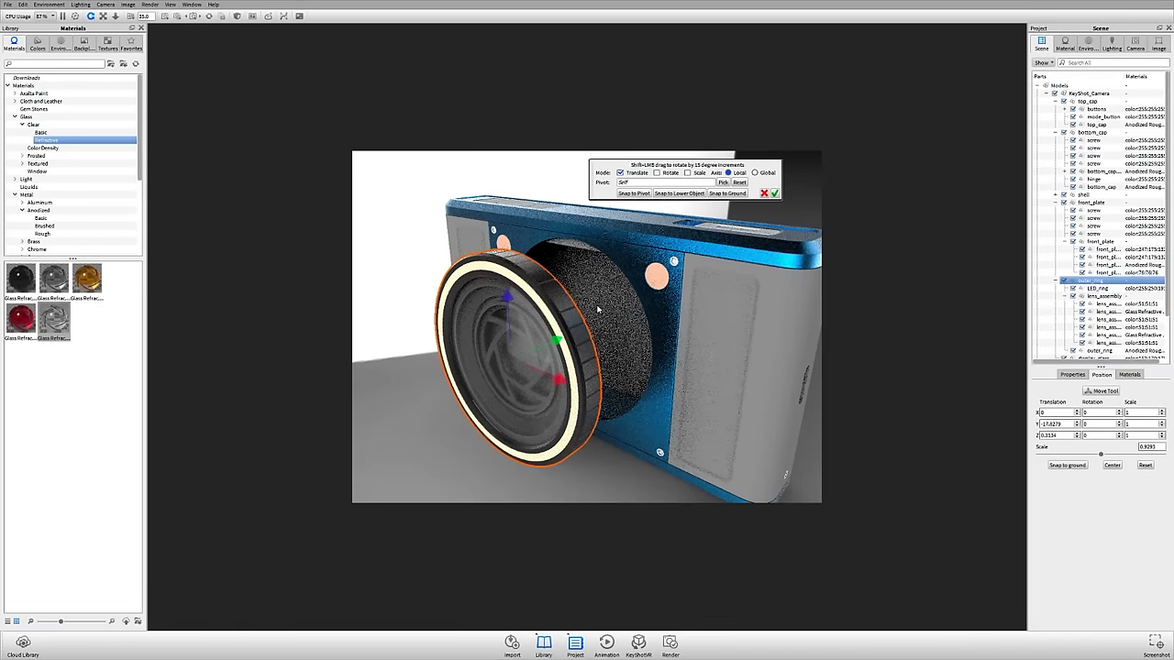
left_click_drag(559, 341, 573, 333)
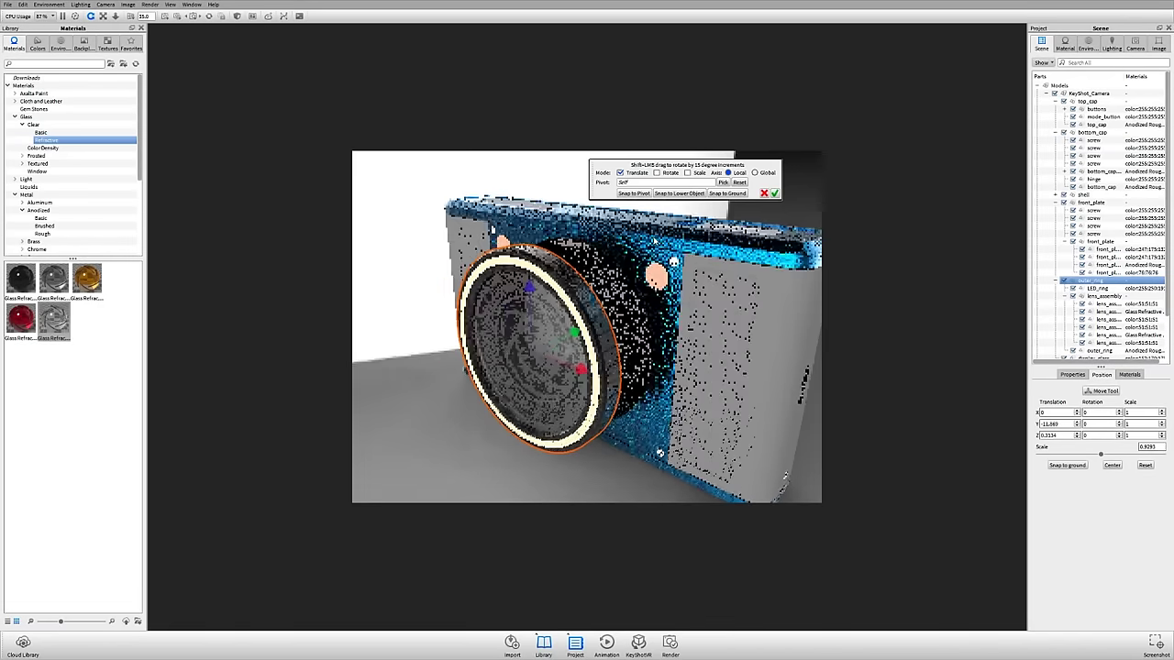
left_click(764, 193)
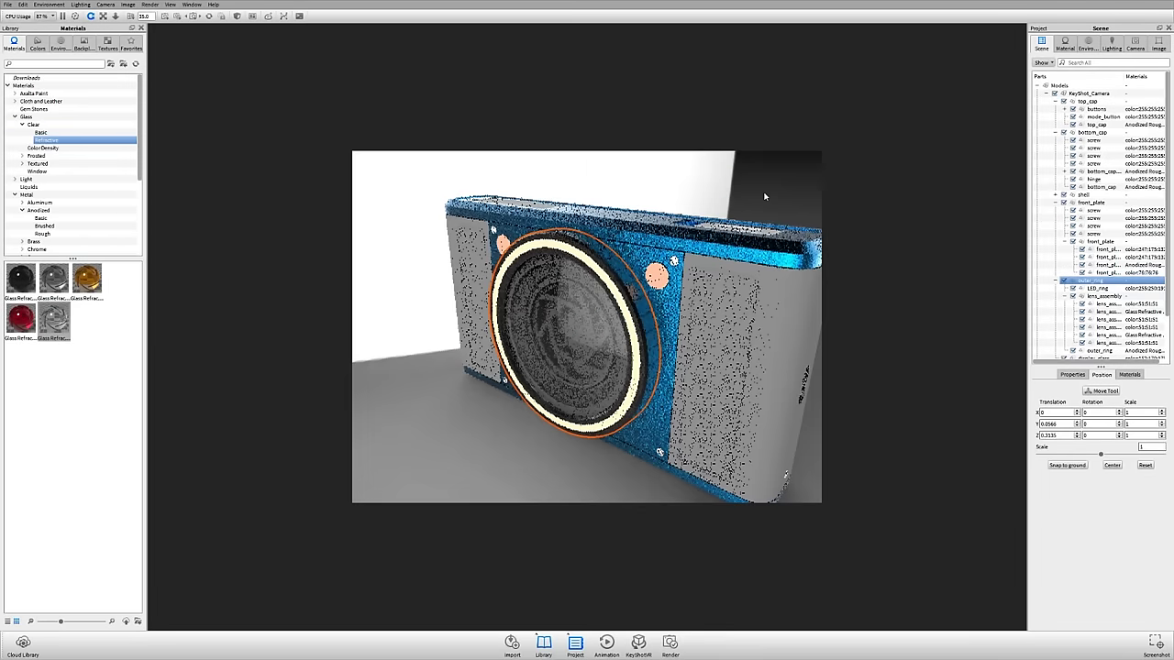
Start moving the round front_plate disc beside the lens with only rotation enabled
left_click_drag(574, 349, 677, 274)
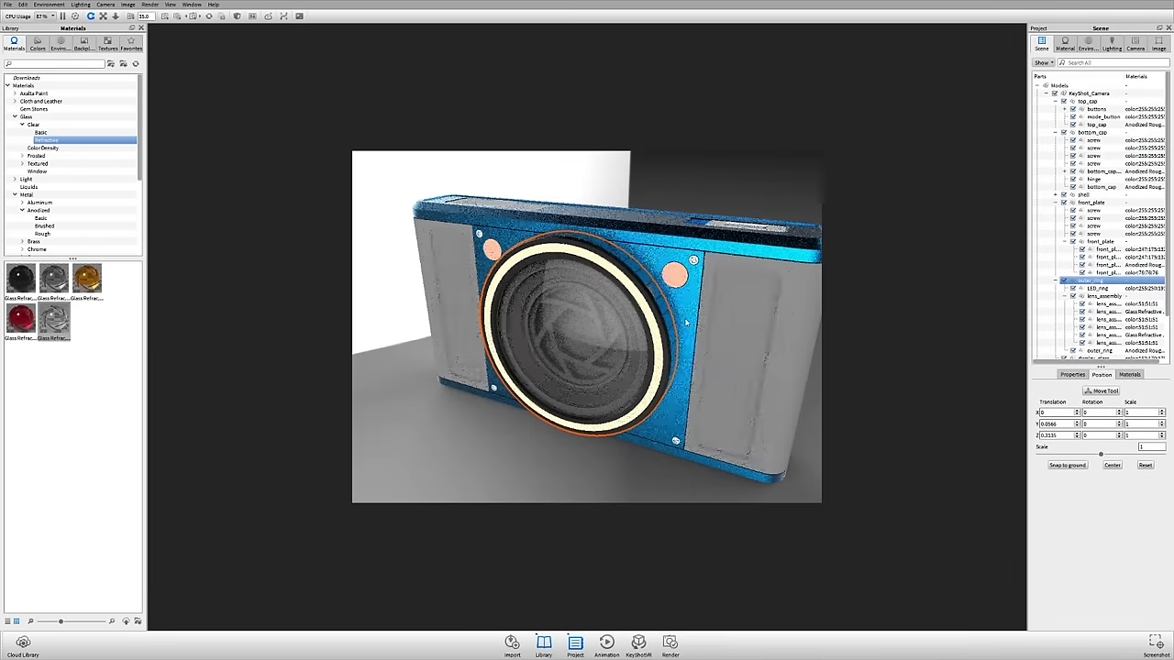
left_click(660, 280)
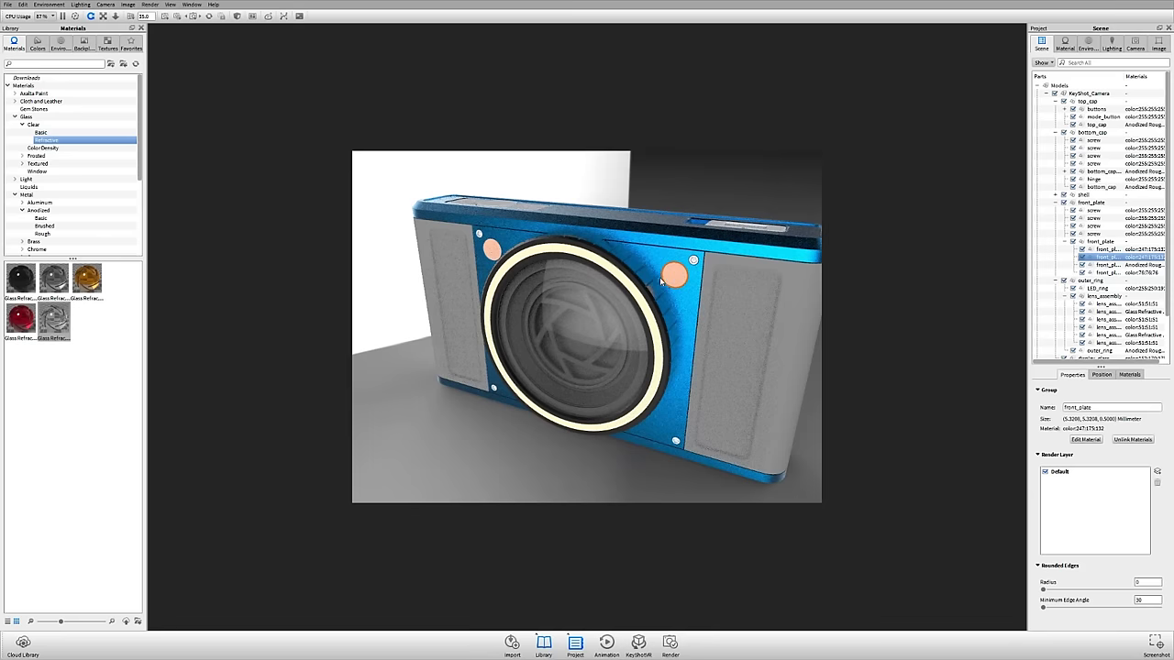
right_click(674, 276)
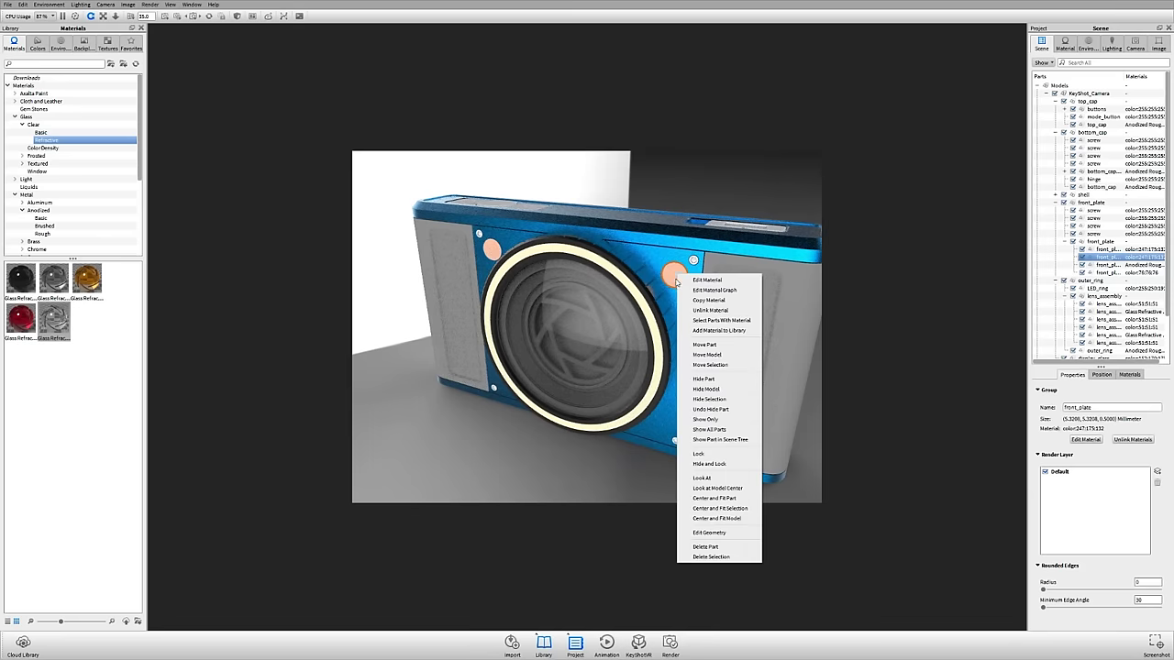
left_click(743, 349)
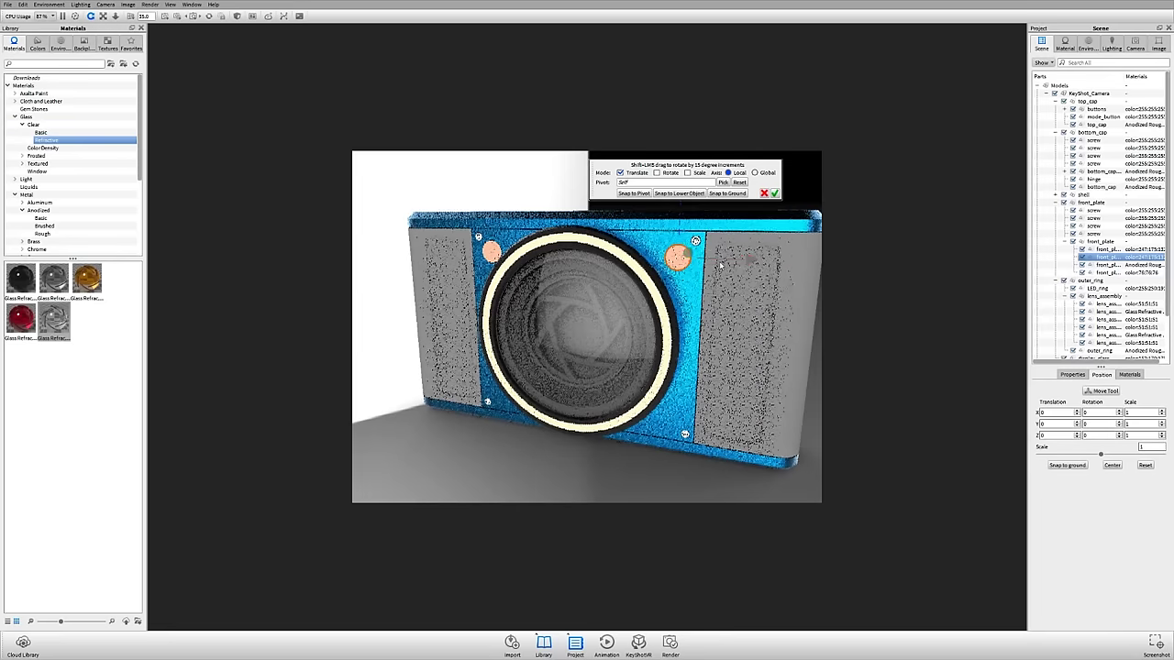
left_click(665, 173)
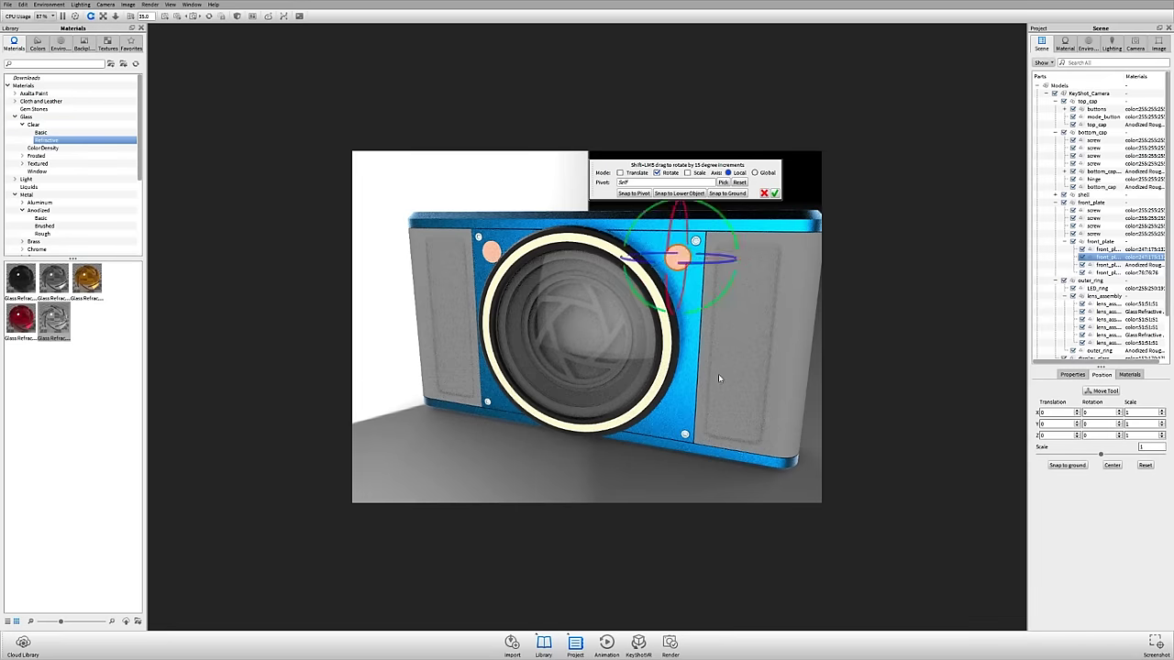
left_click_drag(718, 373, 667, 287)
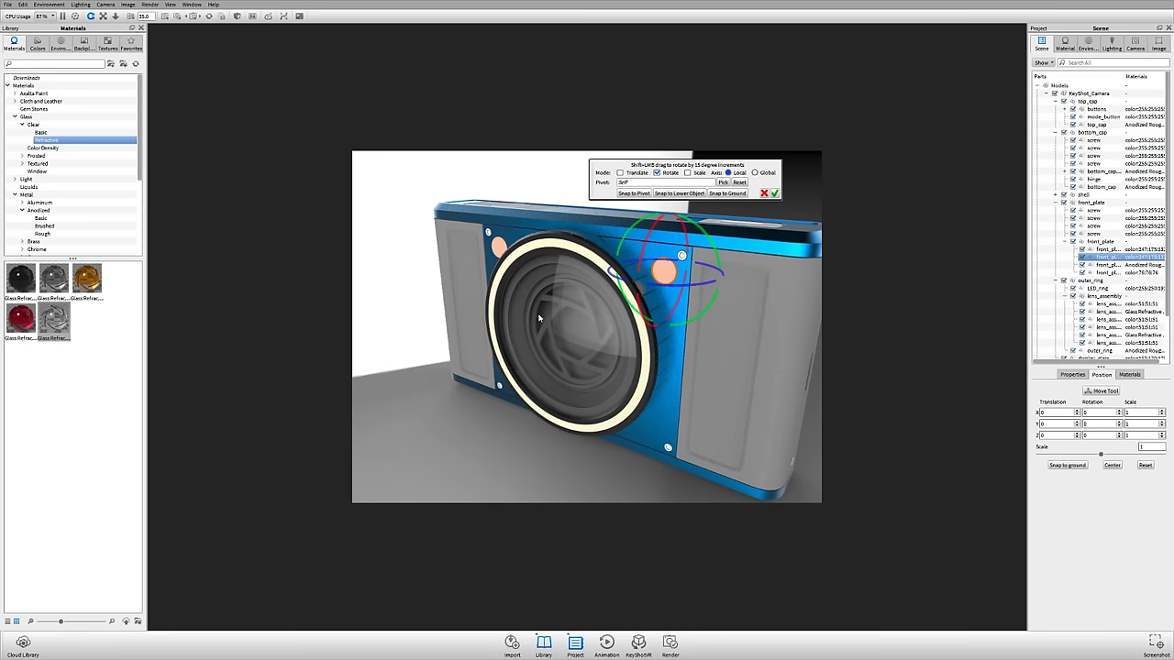
Set a lens_assembly part as the pivot for the disc's rotation
left_click(723, 183)
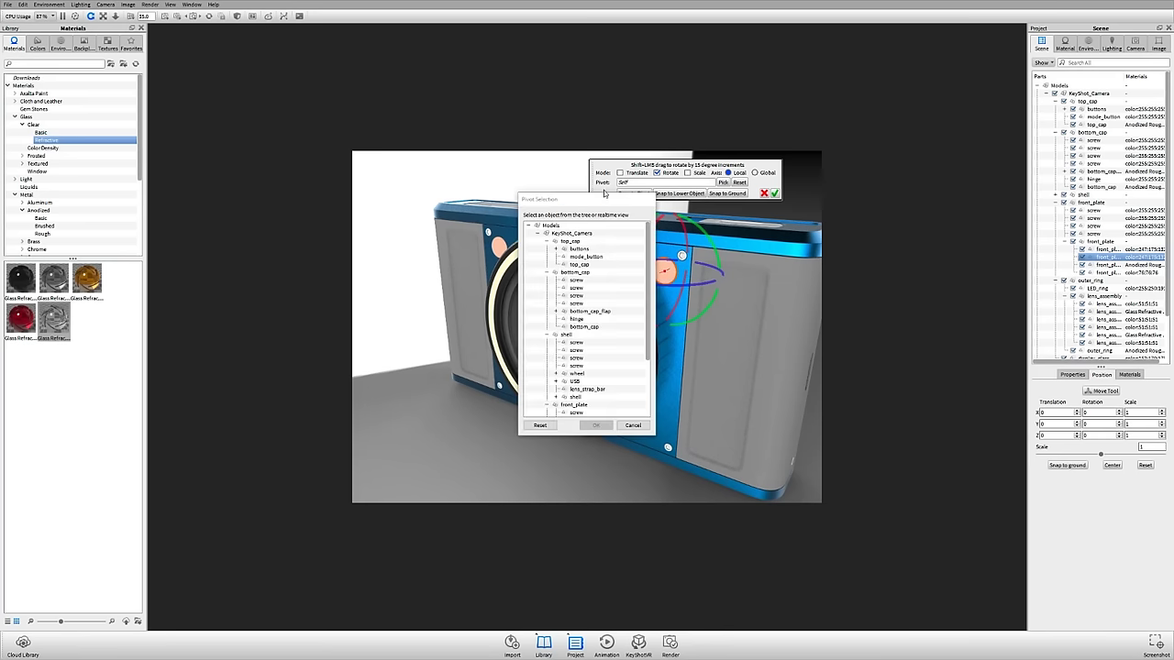
left_click_drag(605, 199, 335, 99)
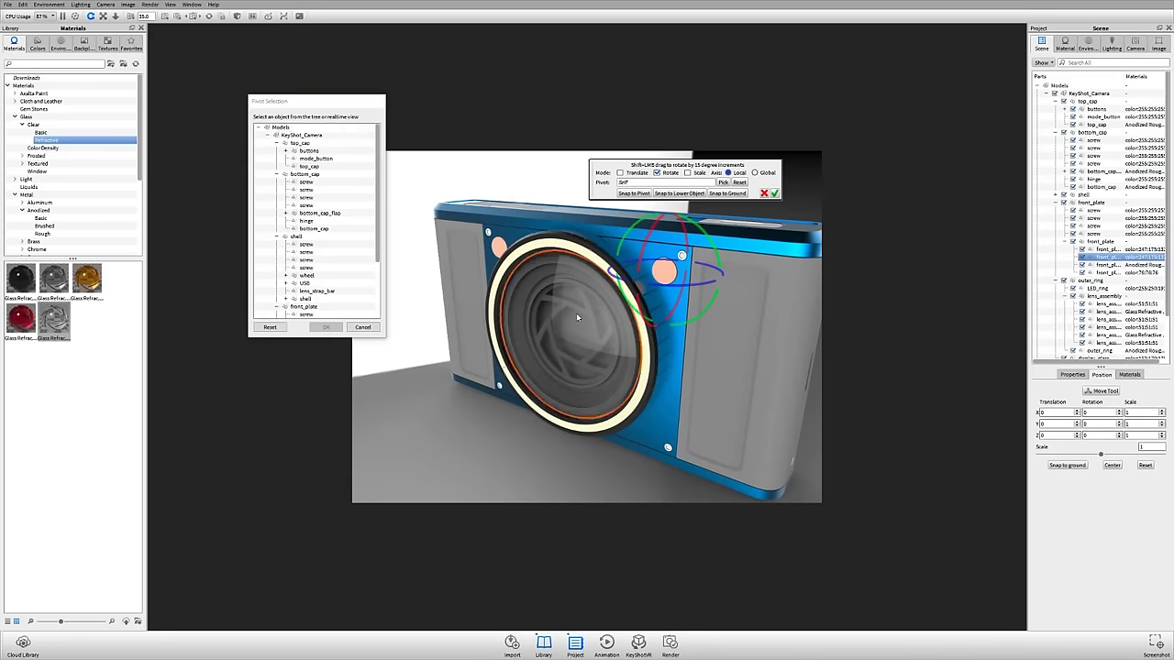
left_click(557, 328)
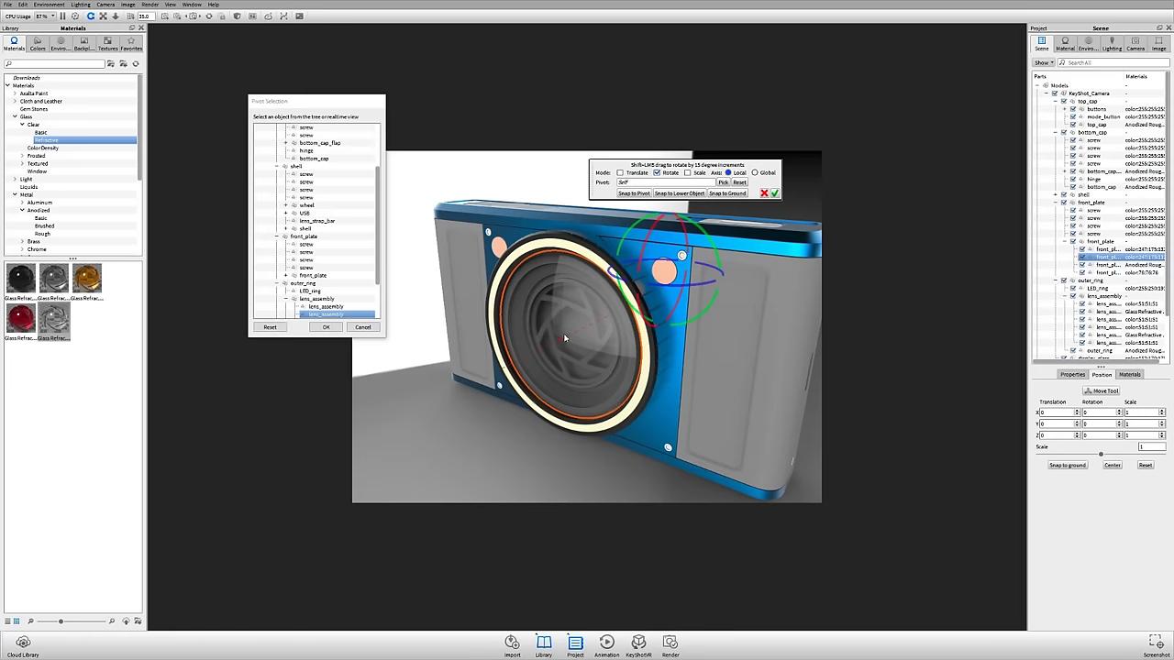
left_click(326, 327)
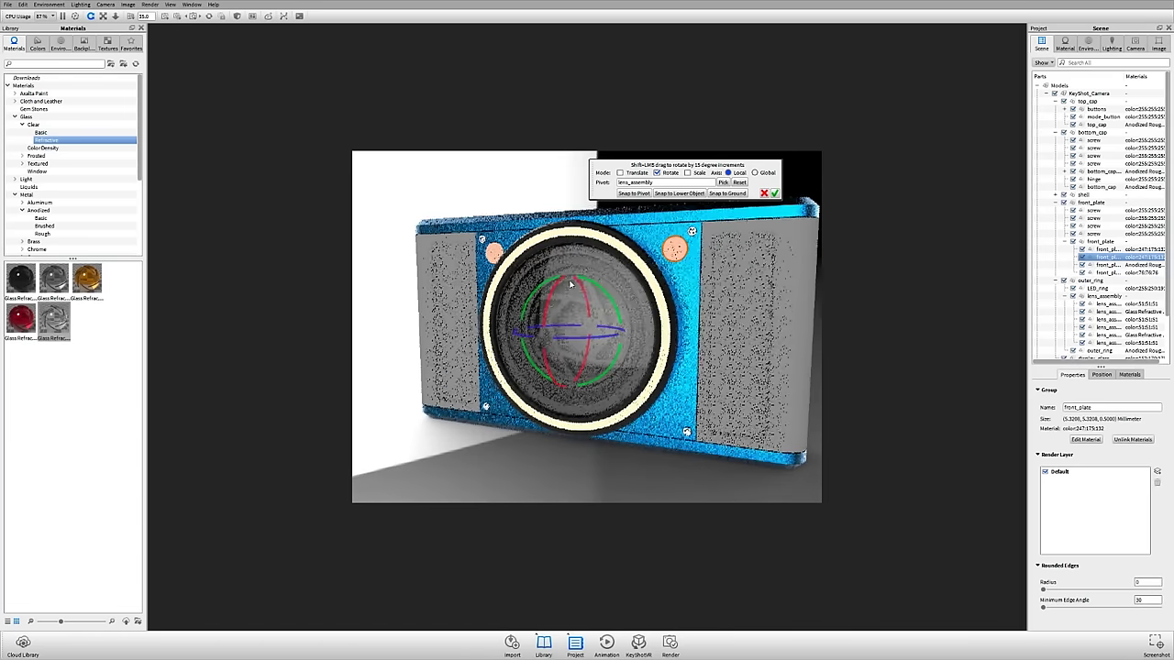
Try rotating the disc around the lens pivot to just below the lens, and discard the move
left_click_drag(614, 298, 567, 388)
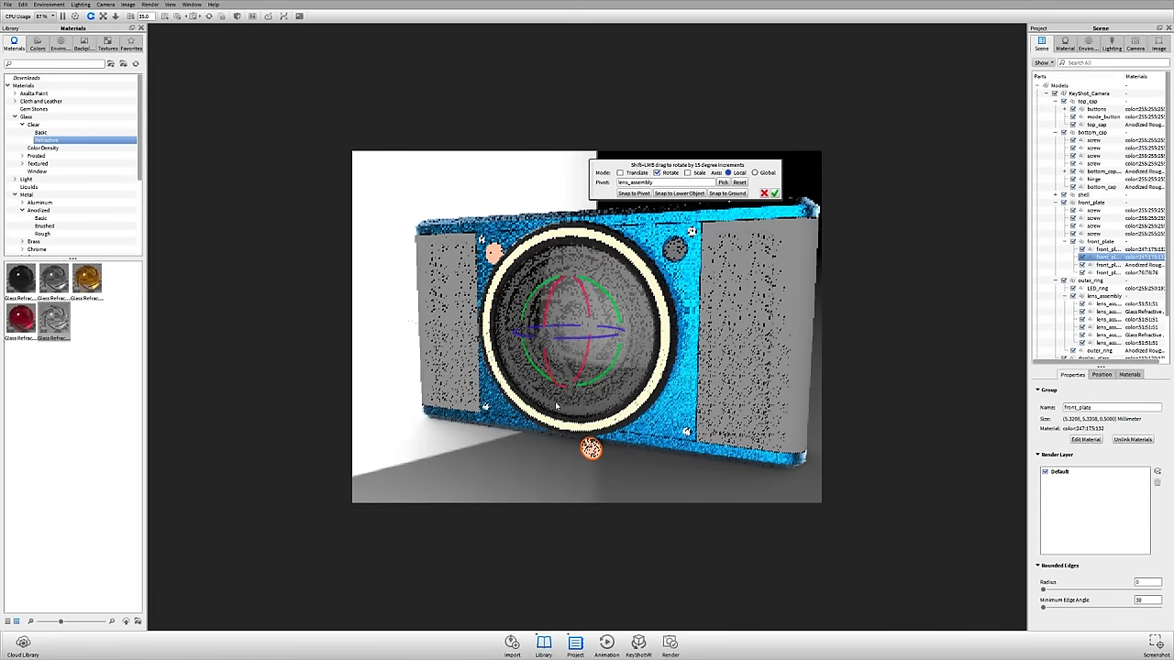
left_click_drag(686, 298, 656, 303)
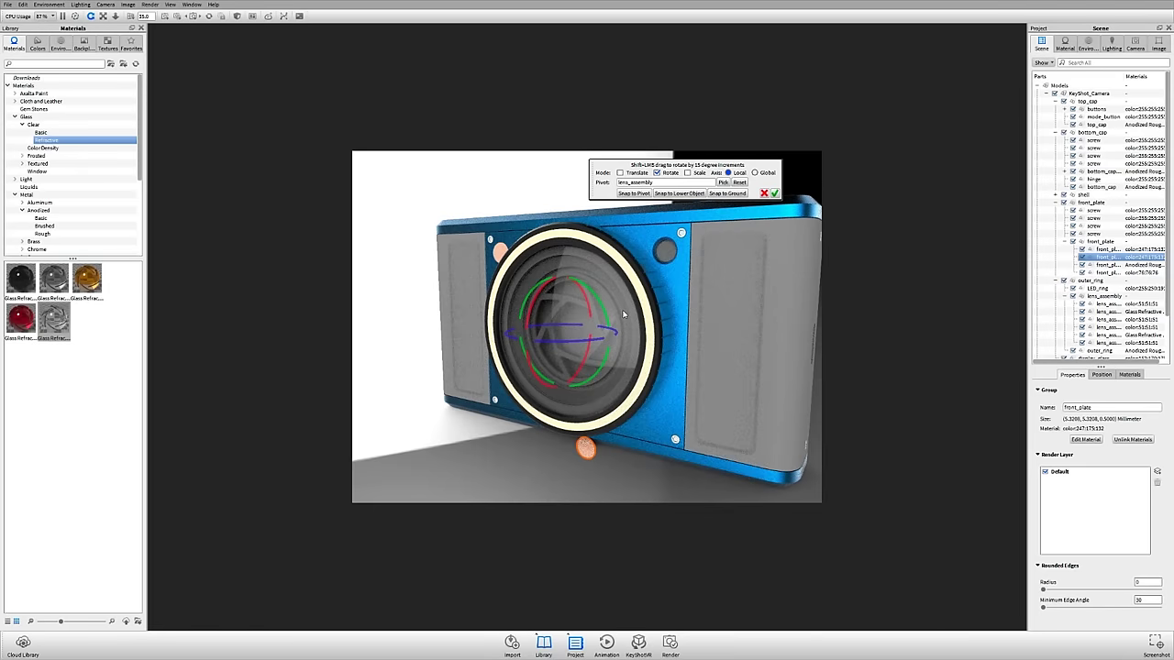
left_click_drag(624, 314, 664, 317)
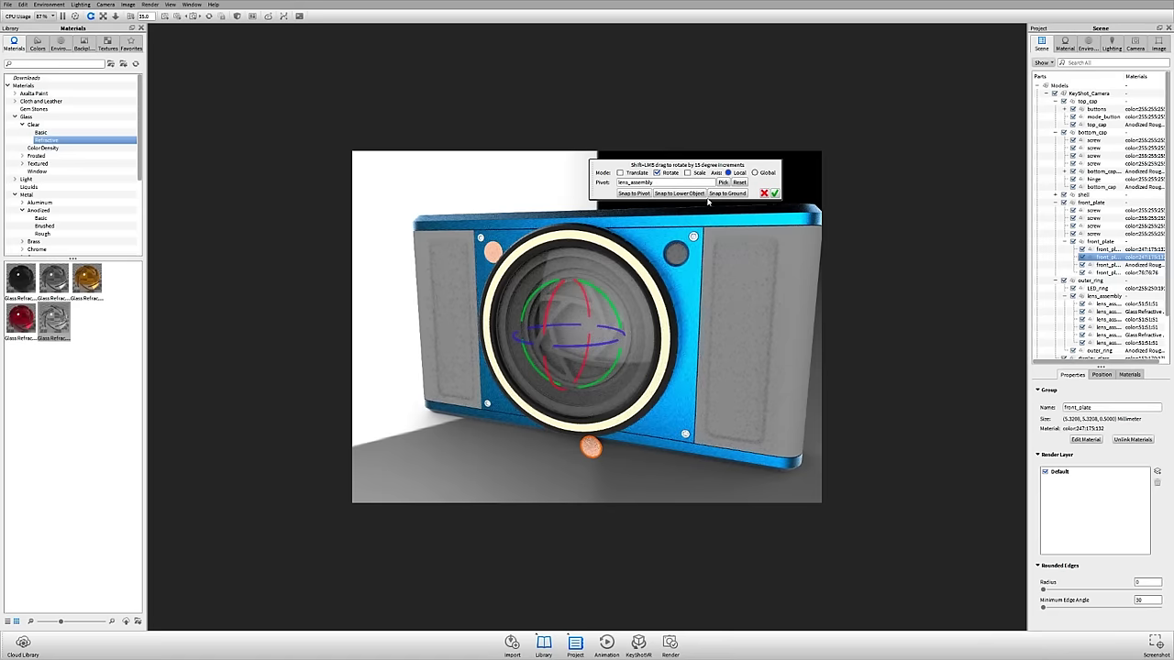
left_click(764, 193)
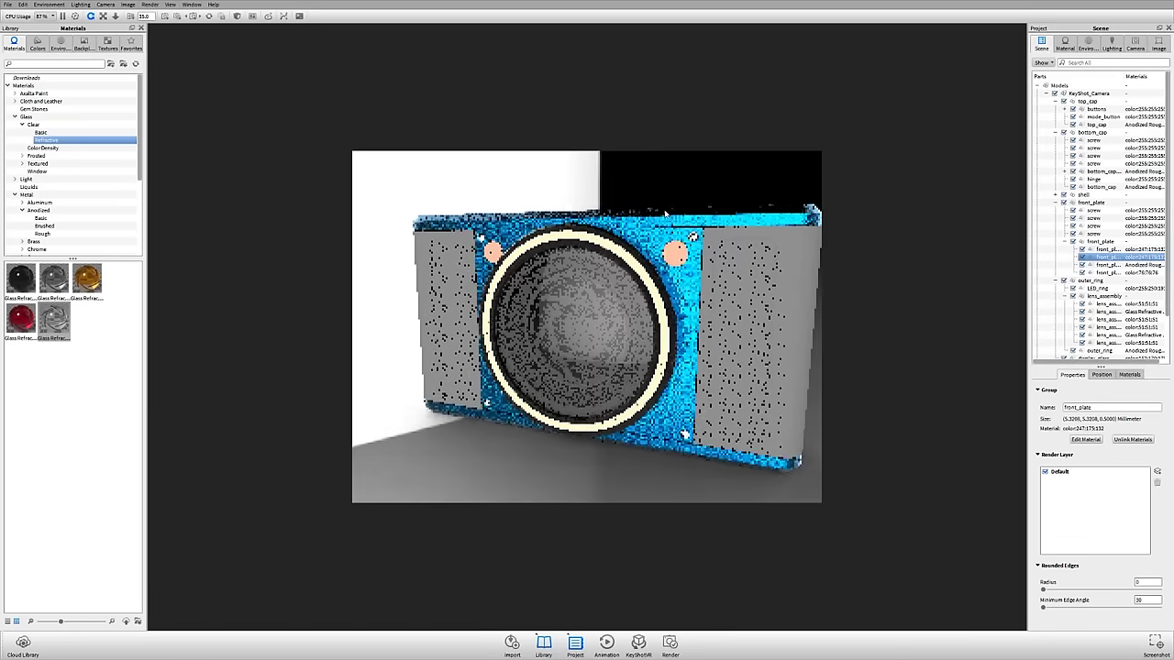
left_click_drag(666, 215, 645, 226)
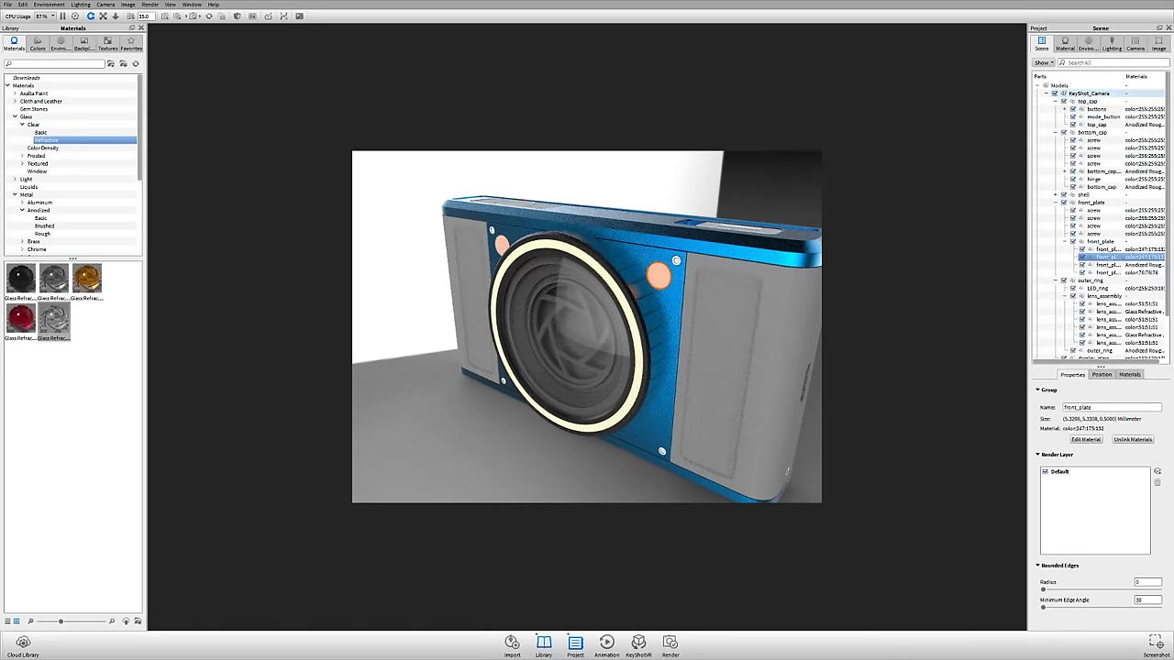
left_click_drag(581, 291, 570, 361)
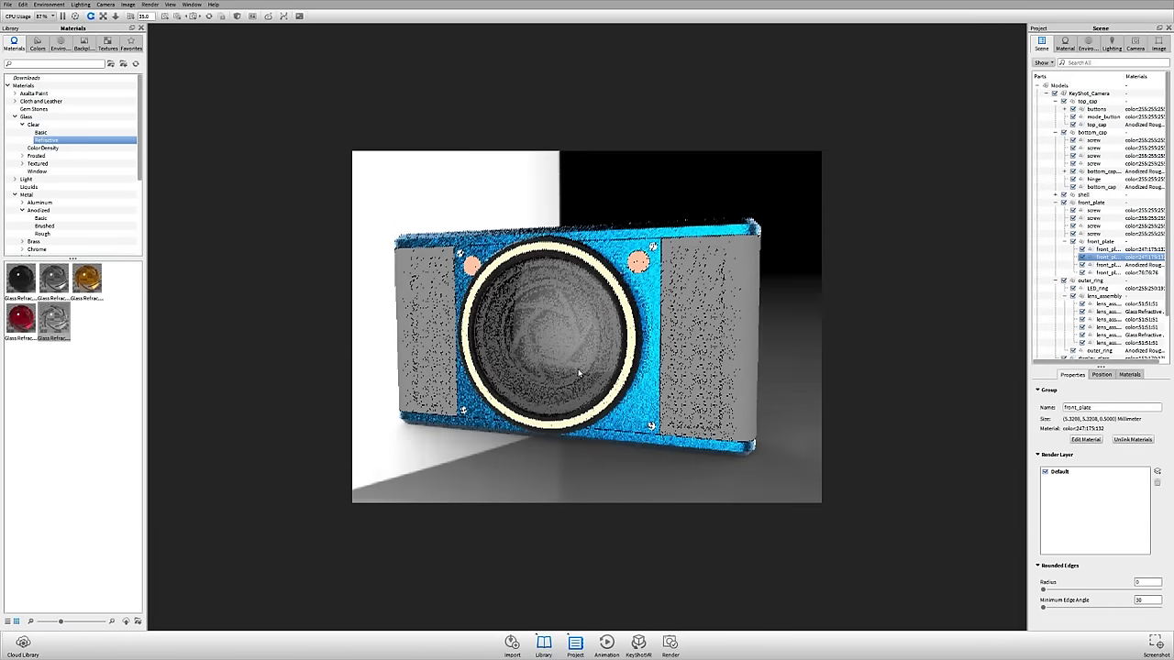
left_click_drag(529, 551, 492, 427)
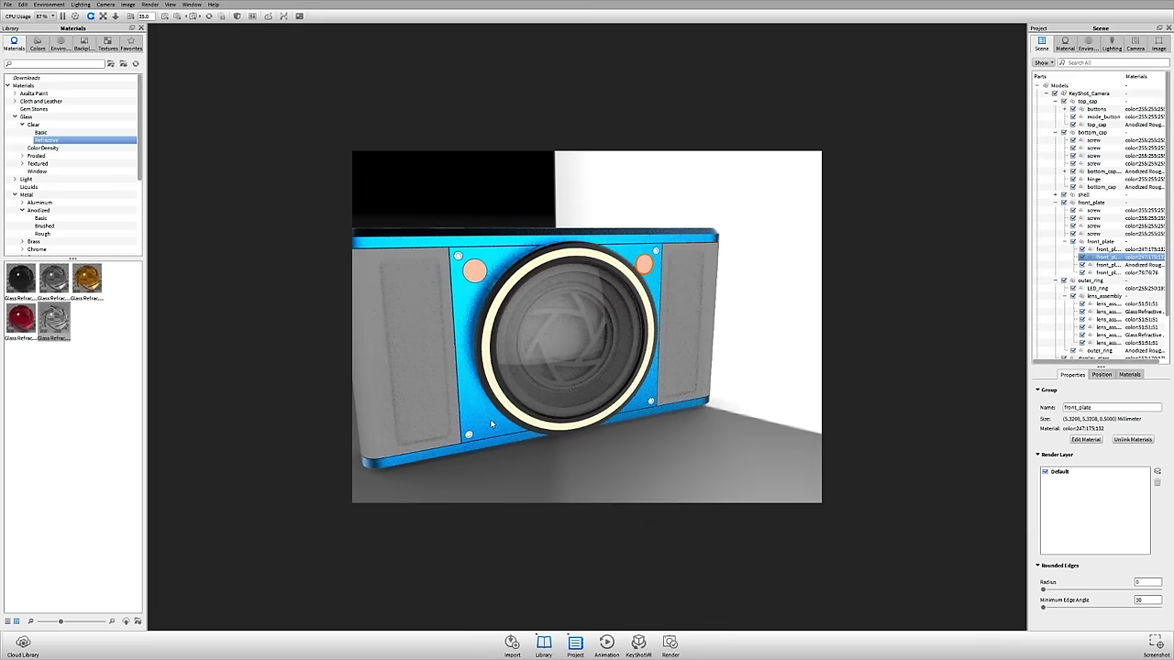
left_click_drag(623, 393, 547, 262)
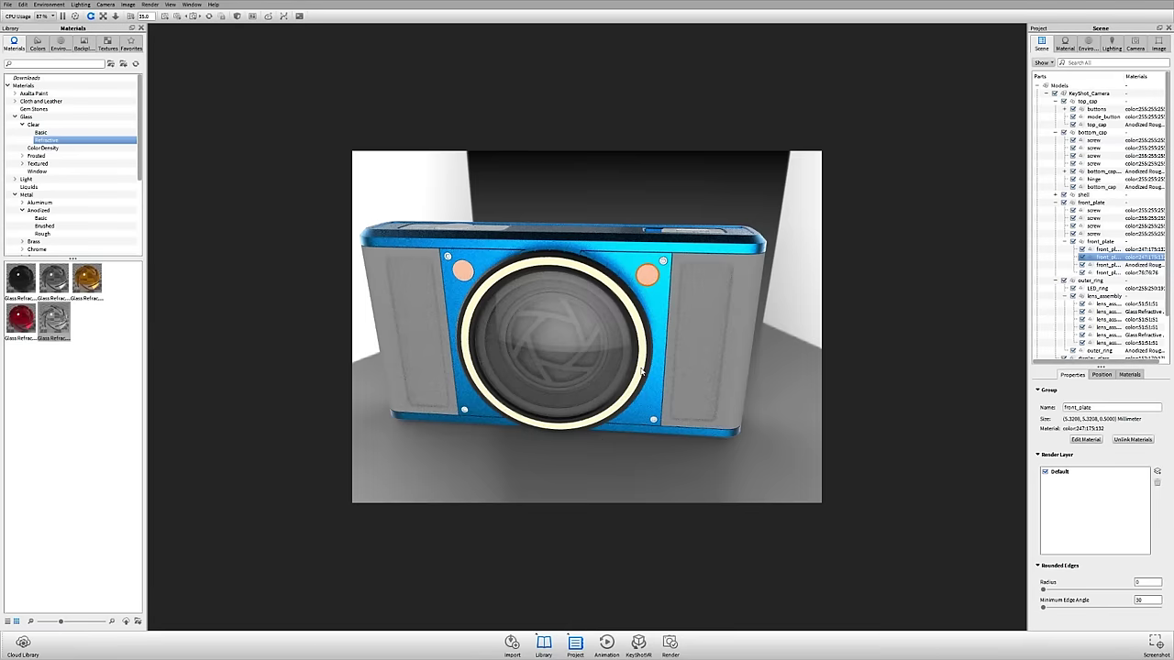
left_click_drag(641, 371, 505, 337)
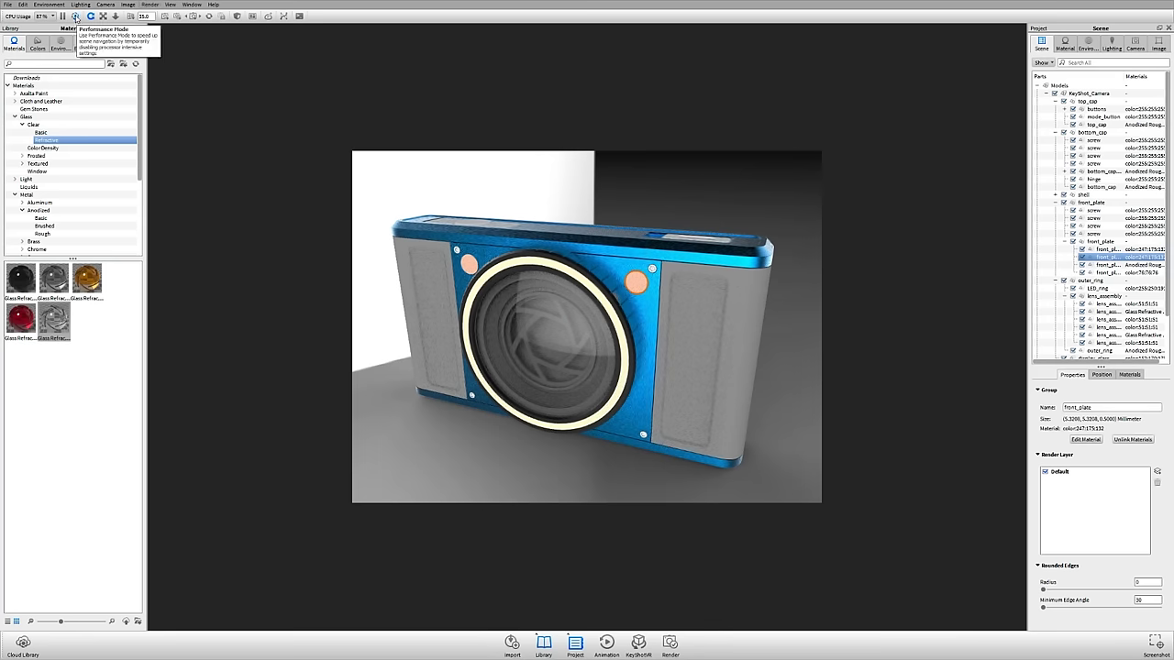
Turn on Performance Mode, clear the part selection, and navigate around the camera model in the simplified display
left_click(76, 18)
left_click_drag(567, 385, 636, 301)
left_click(700, 205)
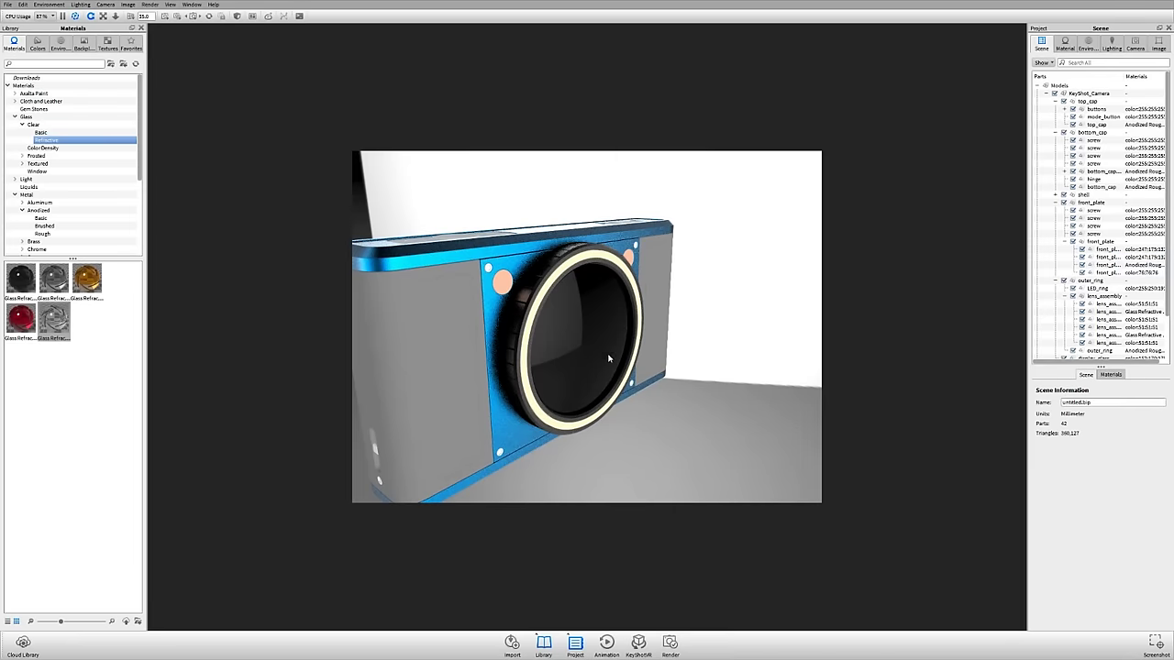
left_click_drag(563, 341, 759, 360)
left_click_drag(540, 382, 565, 379)
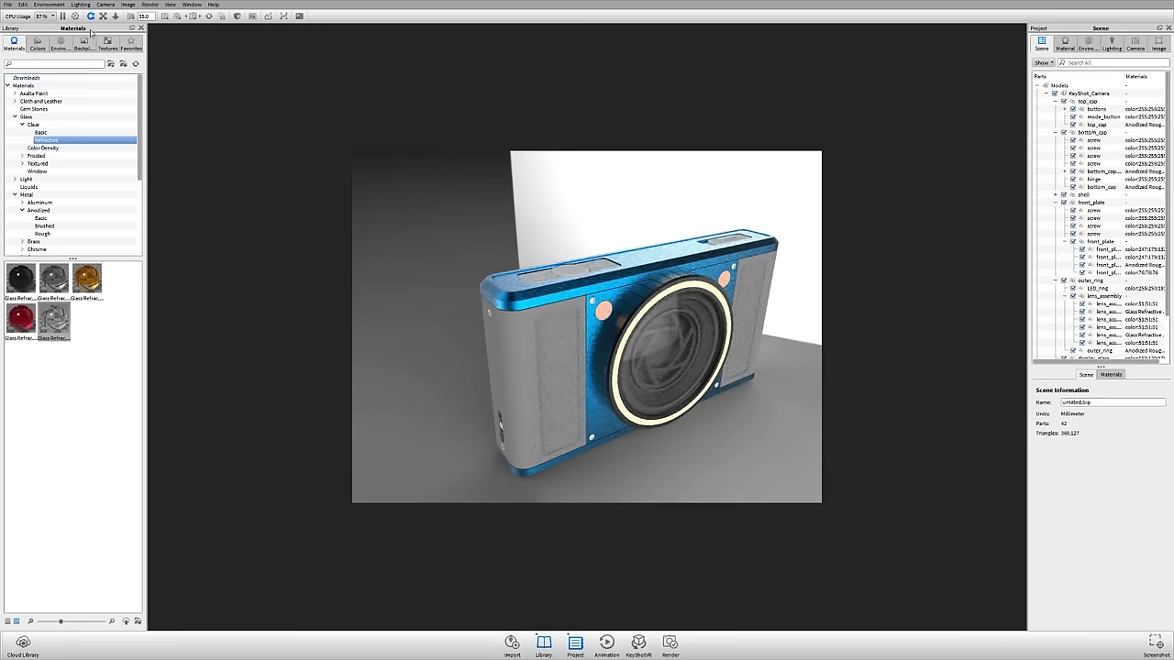
Turn Performance Mode on again and view the camera model from its side
left_click(75, 16)
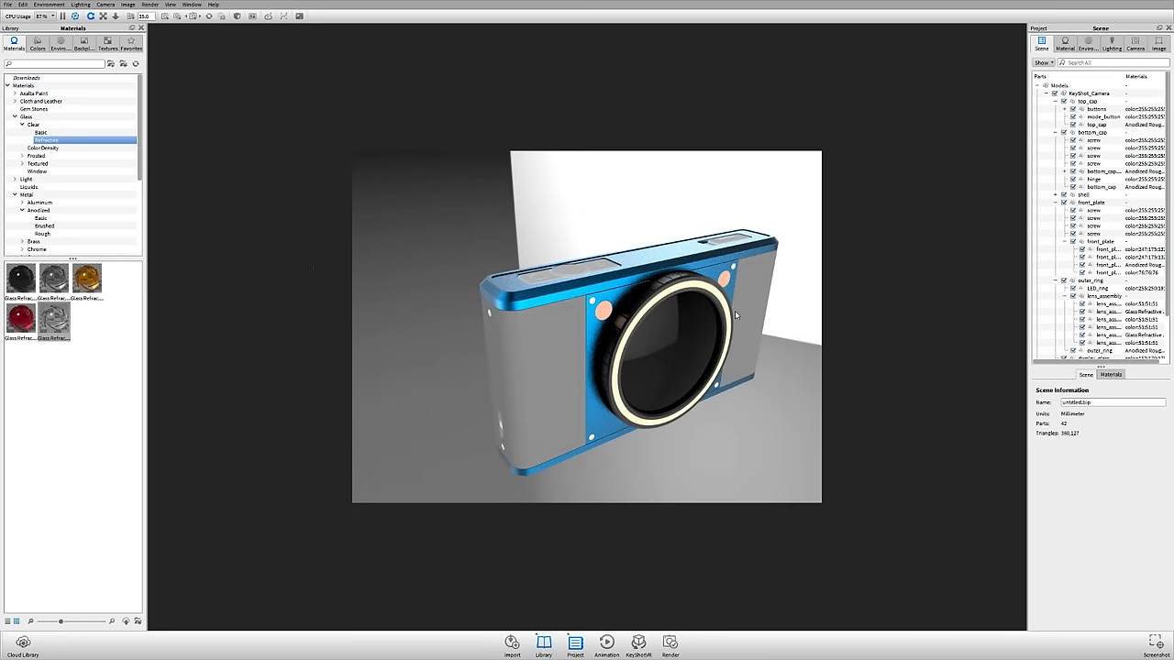
left_click_drag(308, 262, 459, 288)
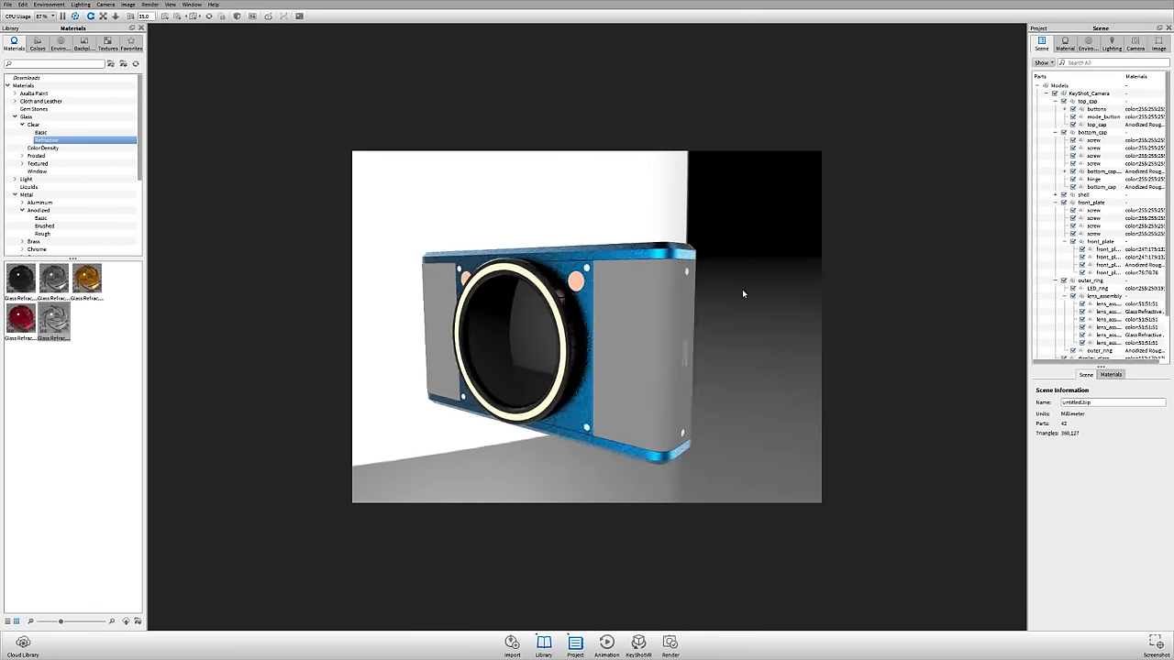
left_click_drag(742, 291, 590, 279)
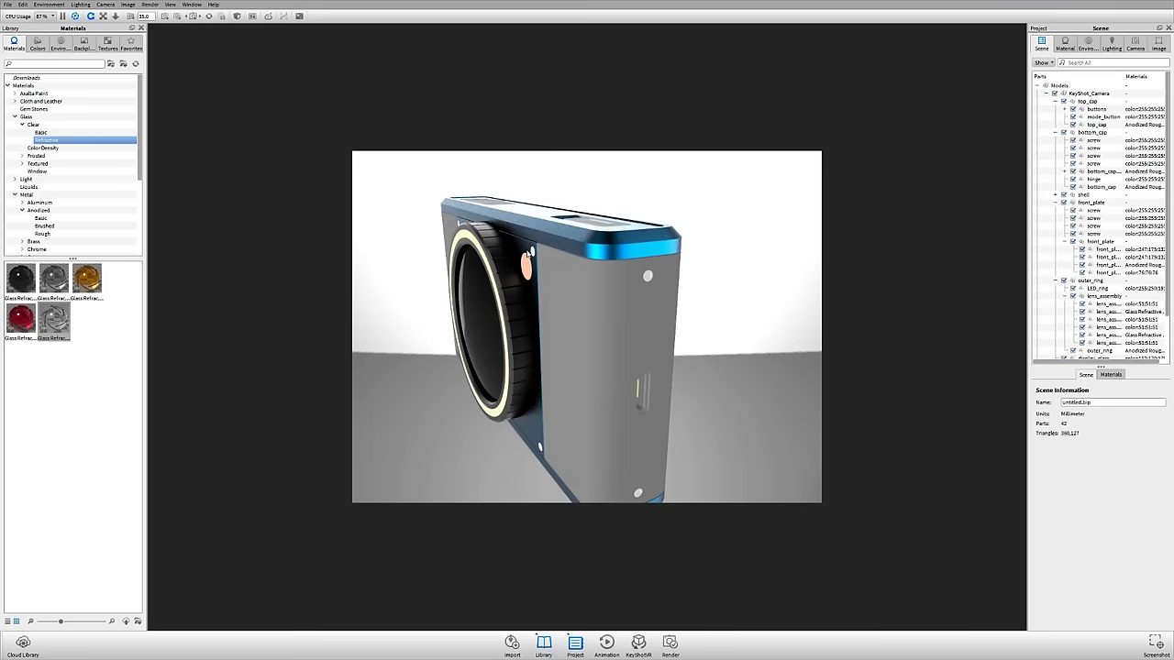
Look at the screw in the front plate's upper corner beside the lens and inspect it close up
right_click(530, 253)
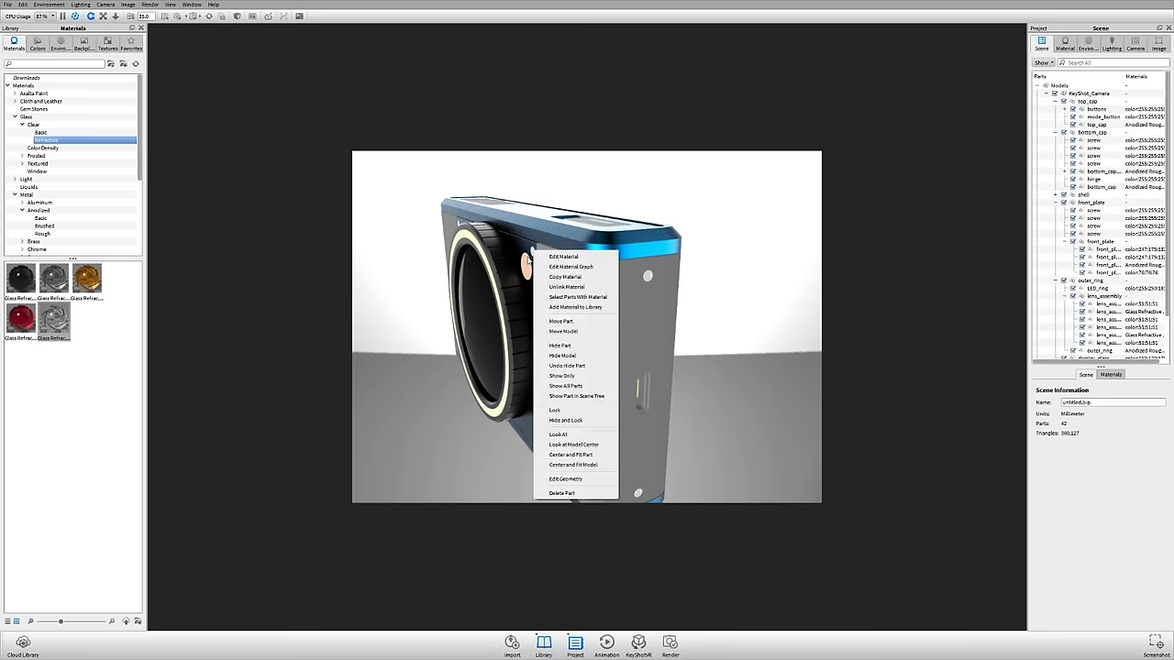
left_click(580, 437)
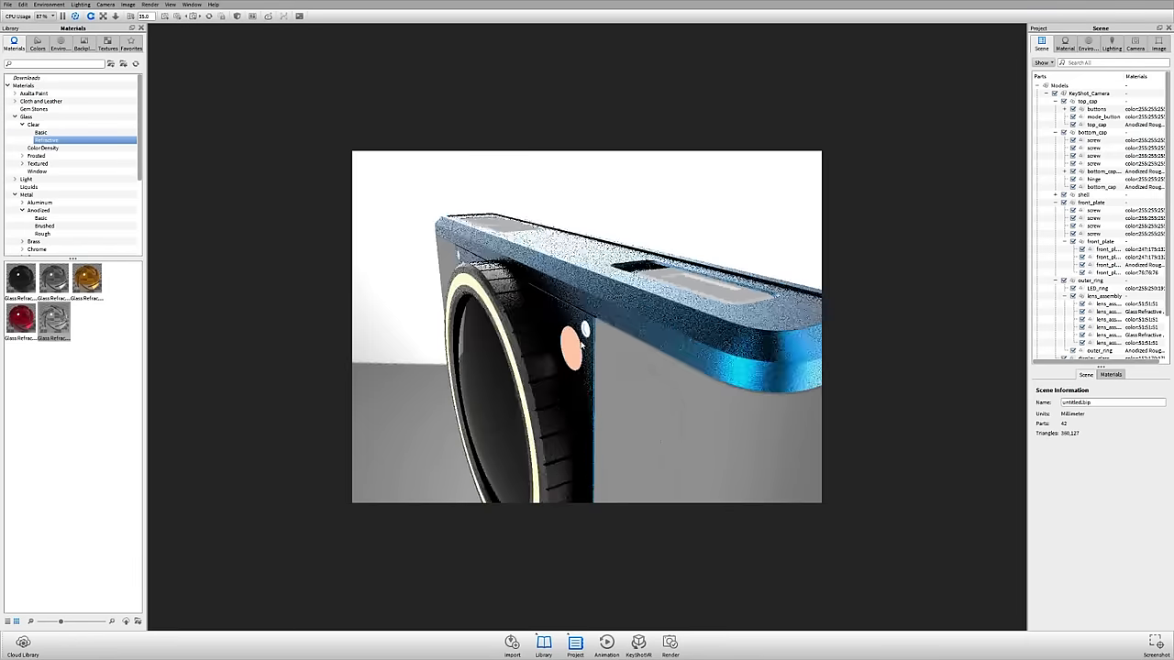
mouse_move(588, 344)
left_mouse_down()
mouse_move(713, 345)
mouse_move(655, 423)
mouse_move(622, 364)
mouse_move(588, 337)
left_mouse_up()
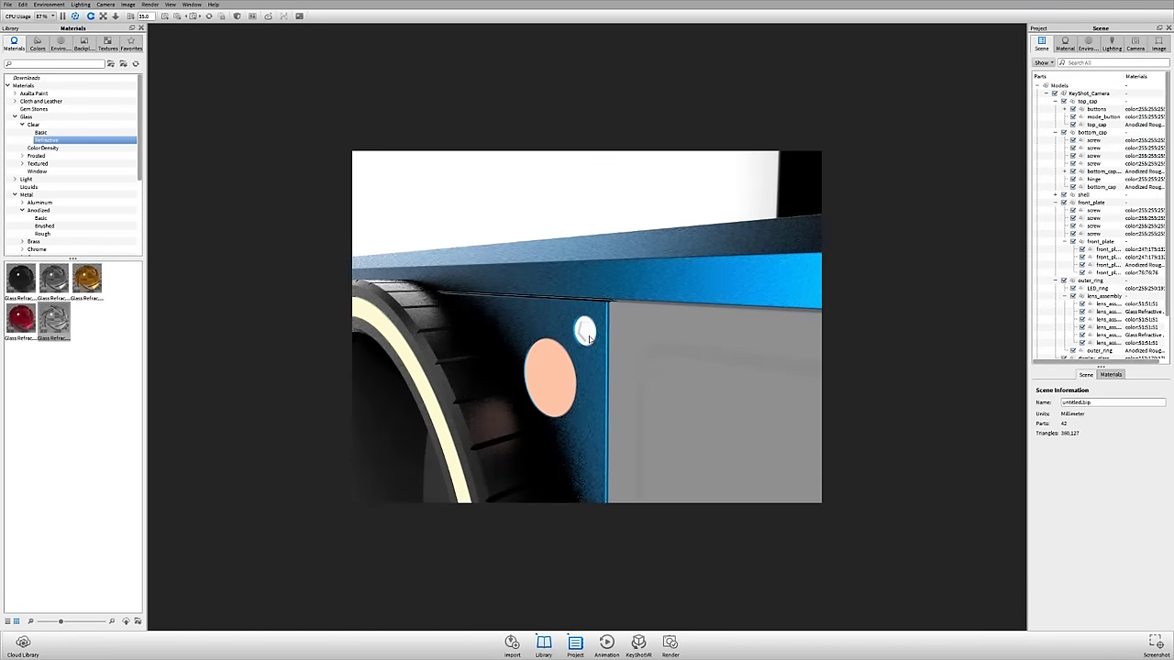
scroll(589, 339, "down", 1)
scroll(584, 347, "up", 1)
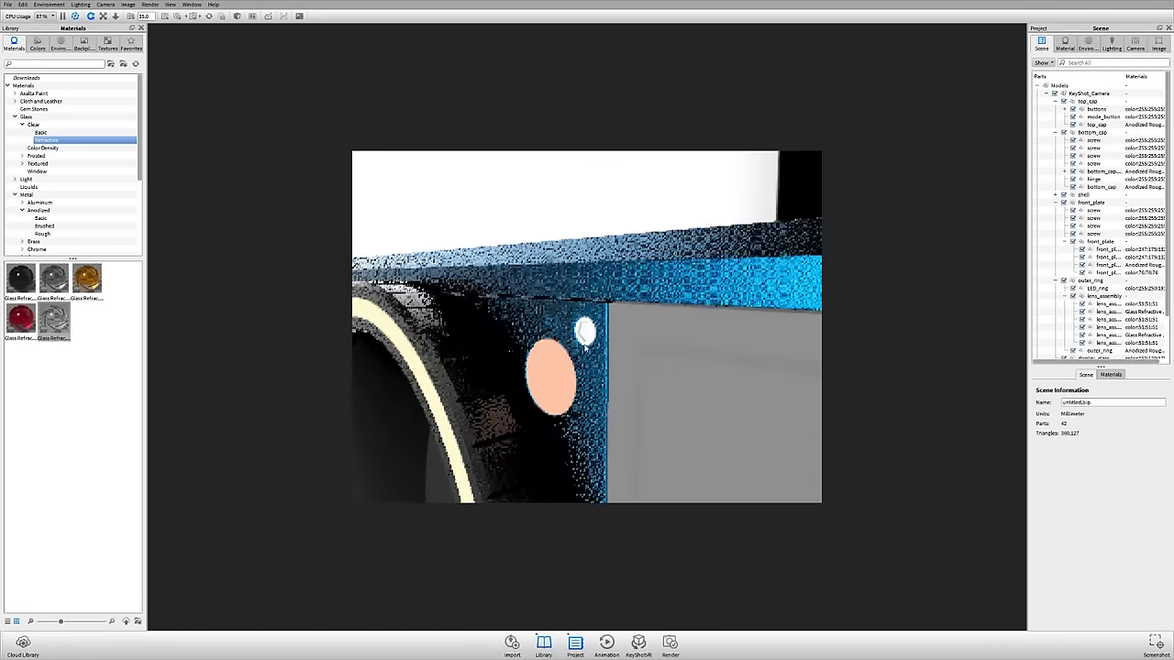
scroll(584, 347, "up", 2)
left_click_drag(584, 347, 577, 312)
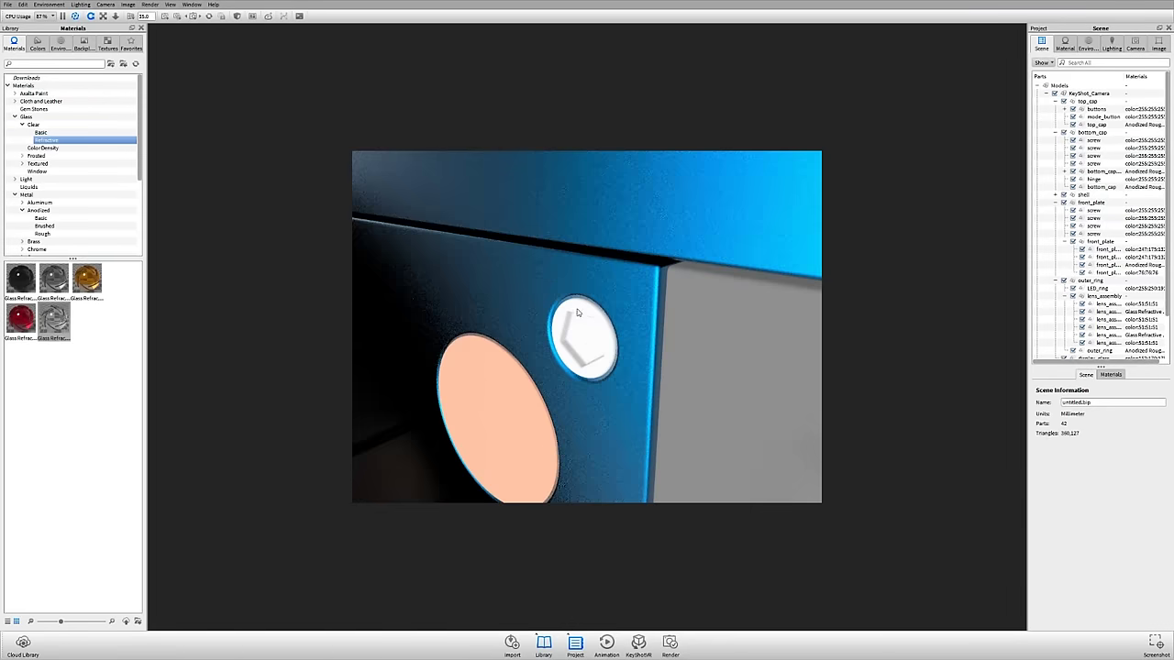
Look at the screw in the front plate's lower corner and inspect it close up
scroll(586, 321, "down", 5)
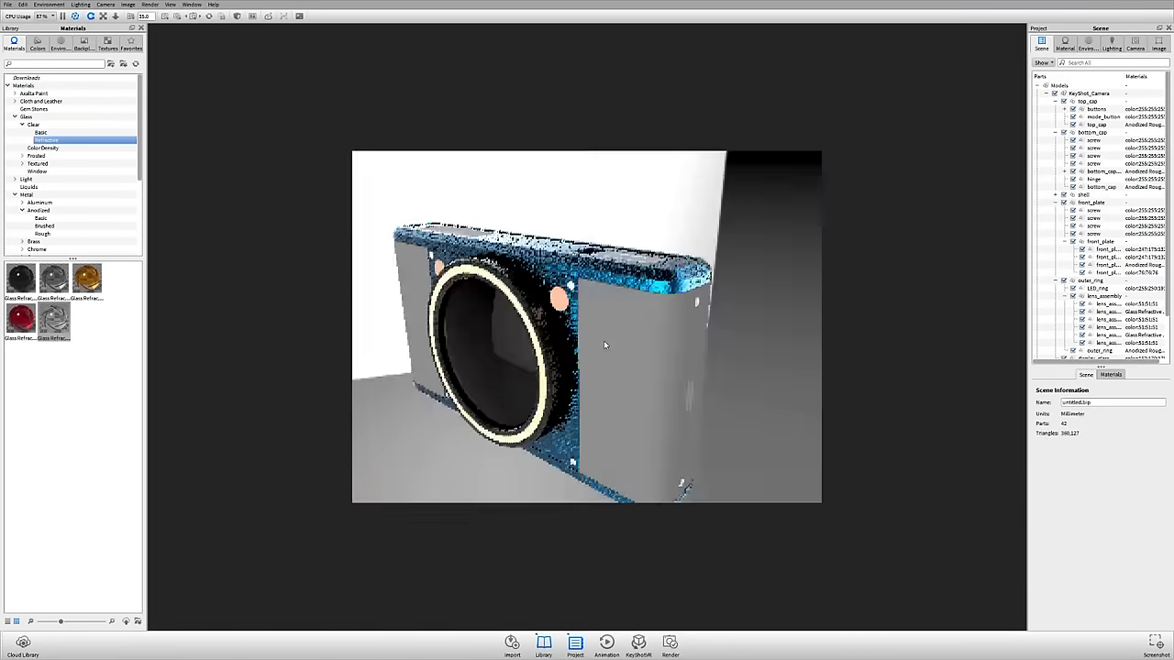
right_click(573, 462)
left_click(610, 395)
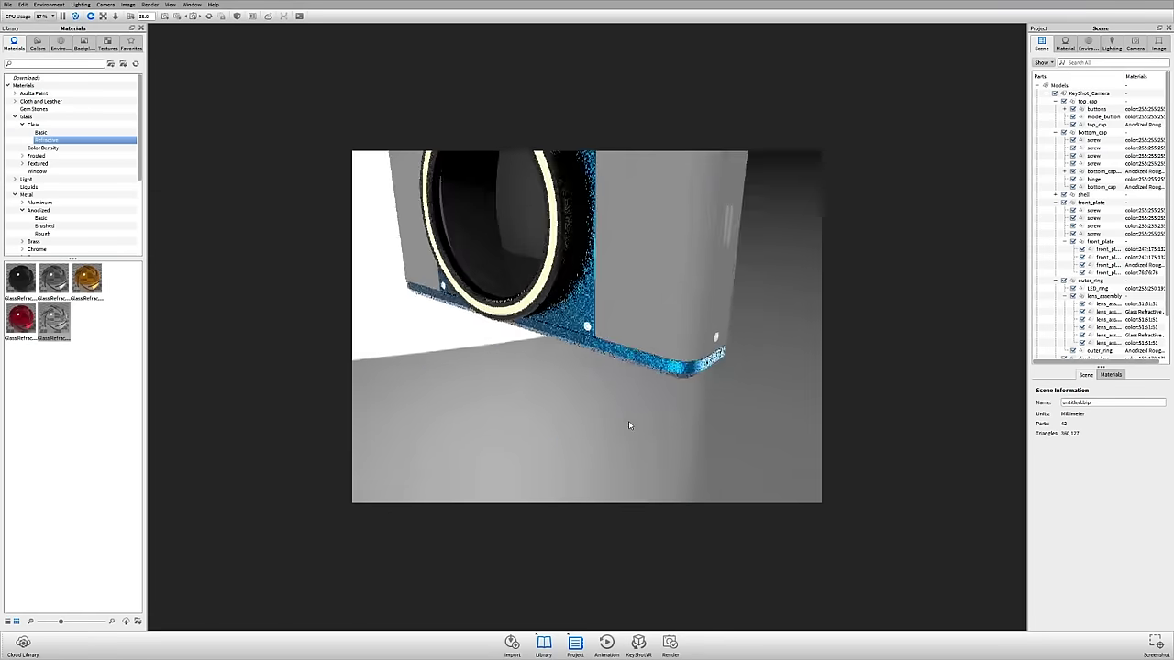
scroll(610, 412, "up", 3)
scroll(592, 401, "up", 6)
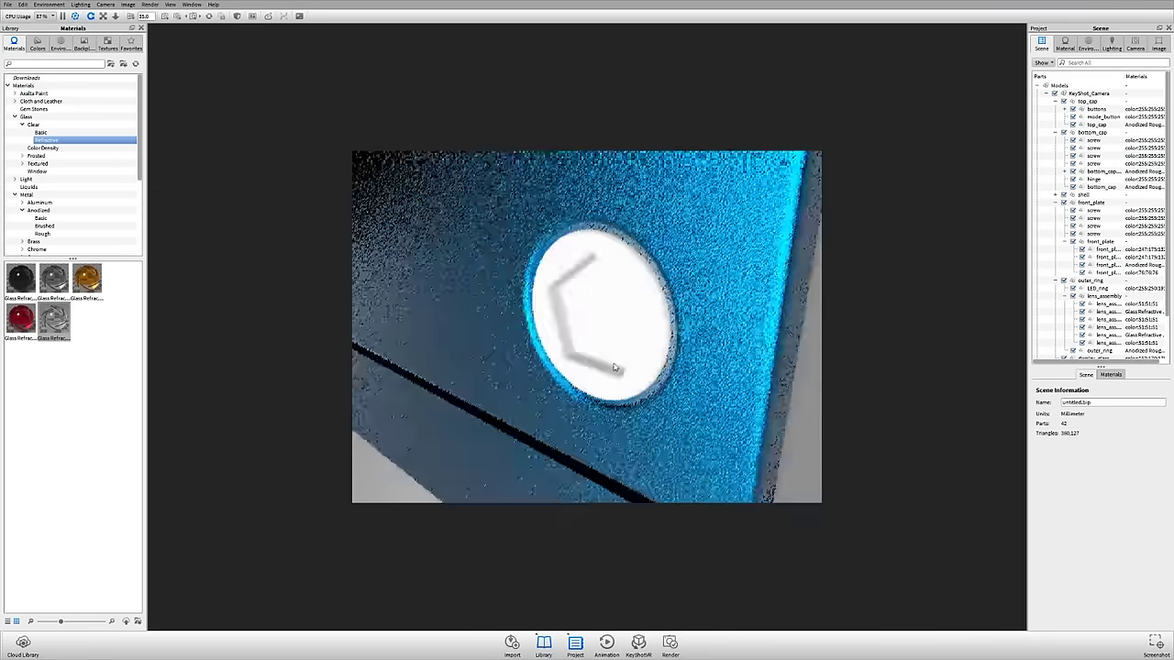
left_click_drag(705, 335, 472, 317)
Apply the Chrome Polished library material from the basic chrome metals to the front plate screw
scroll(34, 227, "down", 3)
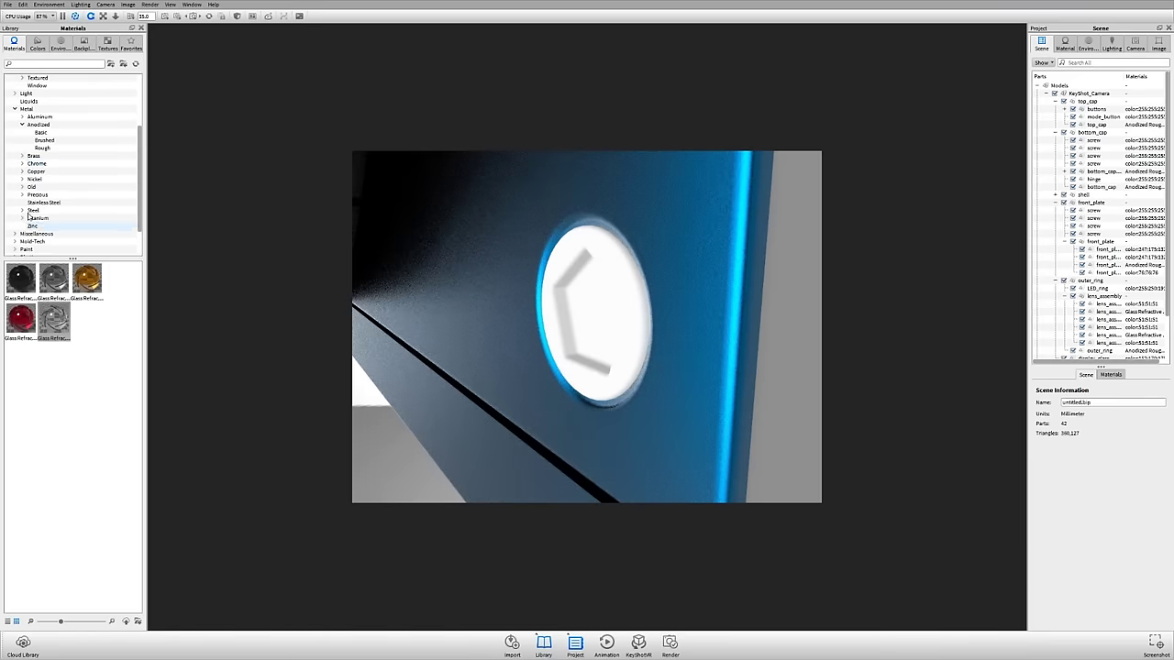
left_click(23, 164)
left_click(41, 172)
left_click_drag(54, 280, 586, 292)
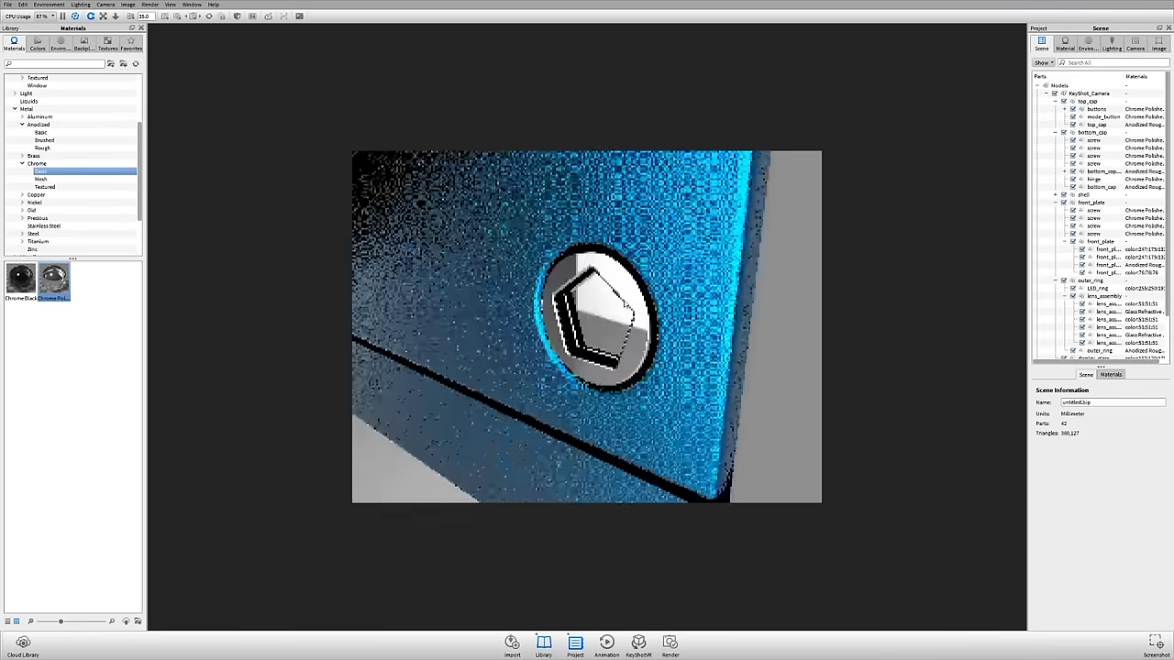
Look at the model's center and orbit around the whole camera to view it from several angles
scroll(745, 321, "down", 5)
left_click_drag(626, 304, 690, 273)
scroll(532, 334, "down", 5)
left_click_drag(749, 309, 605, 229)
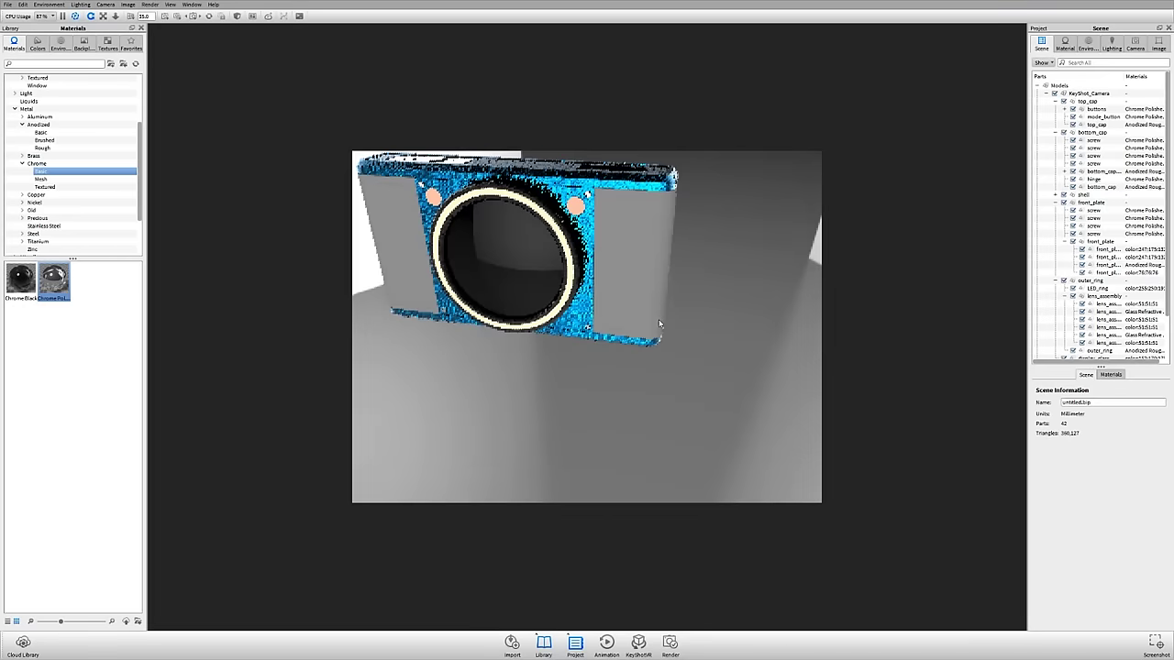
right_click(601, 222)
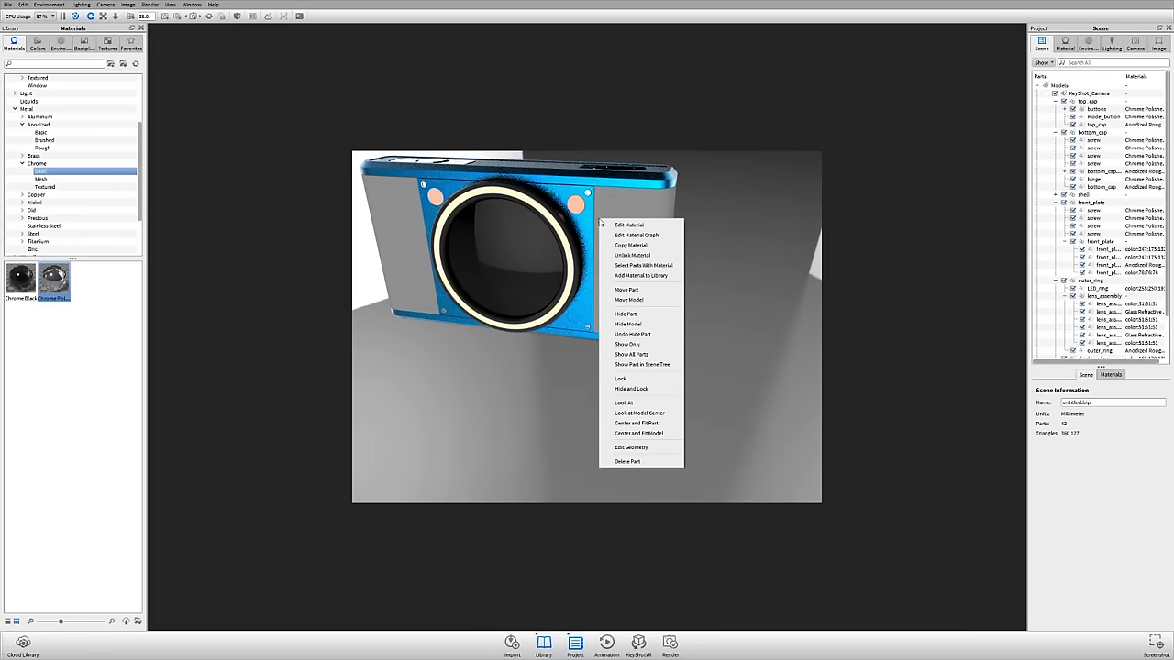
left_click(651, 414)
left_click_drag(650, 412, 551, 361)
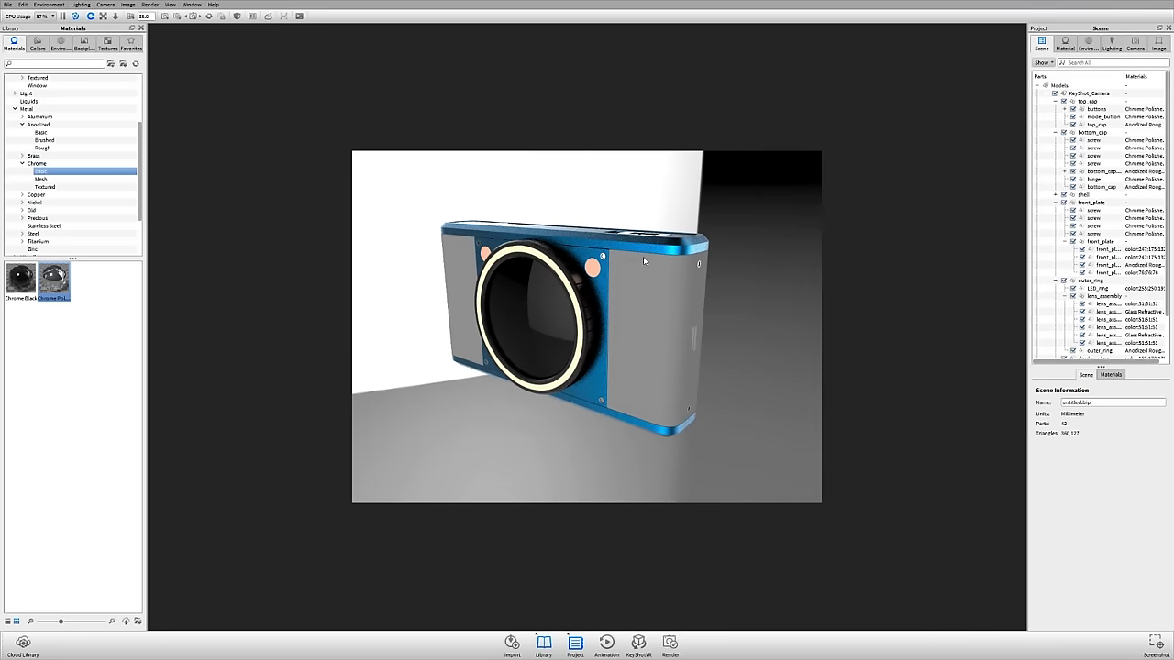
left_click_drag(556, 329, 576, 325)
left_click_drag(653, 295, 581, 378)
left_click_drag(538, 411, 563, 266)
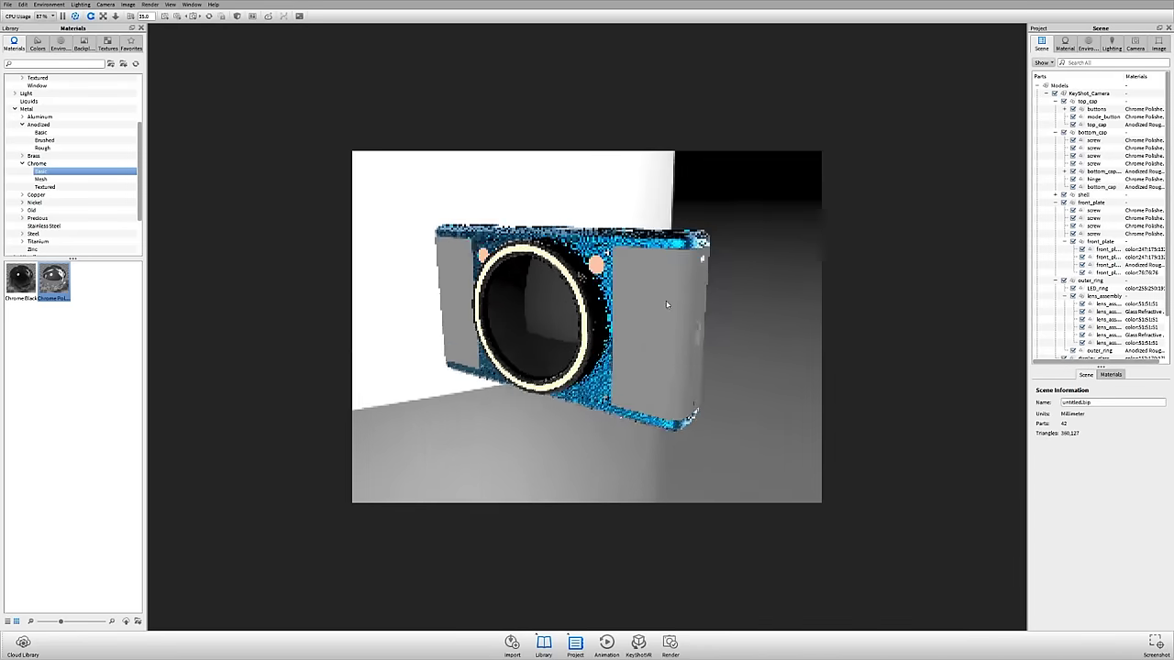
left_click_drag(639, 323, 586, 319)
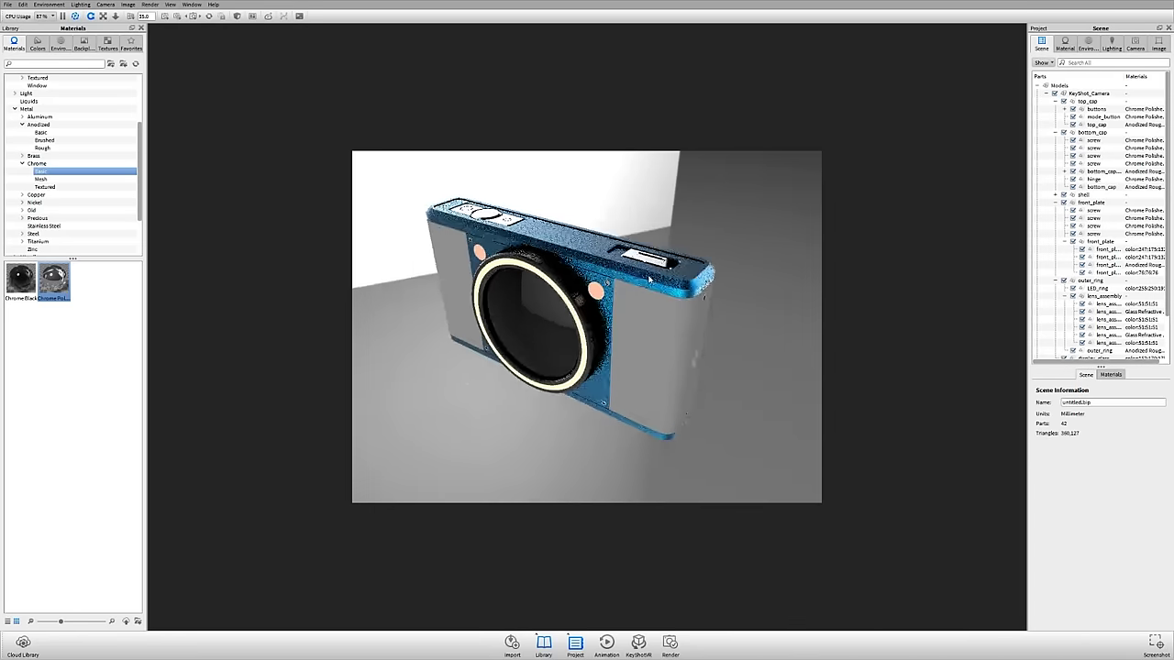
middle_click_drag(587, 319, 503, 305)
Try the dark perforated leather library material on the camera's grey shell
scroll(38, 120, "up", 4)
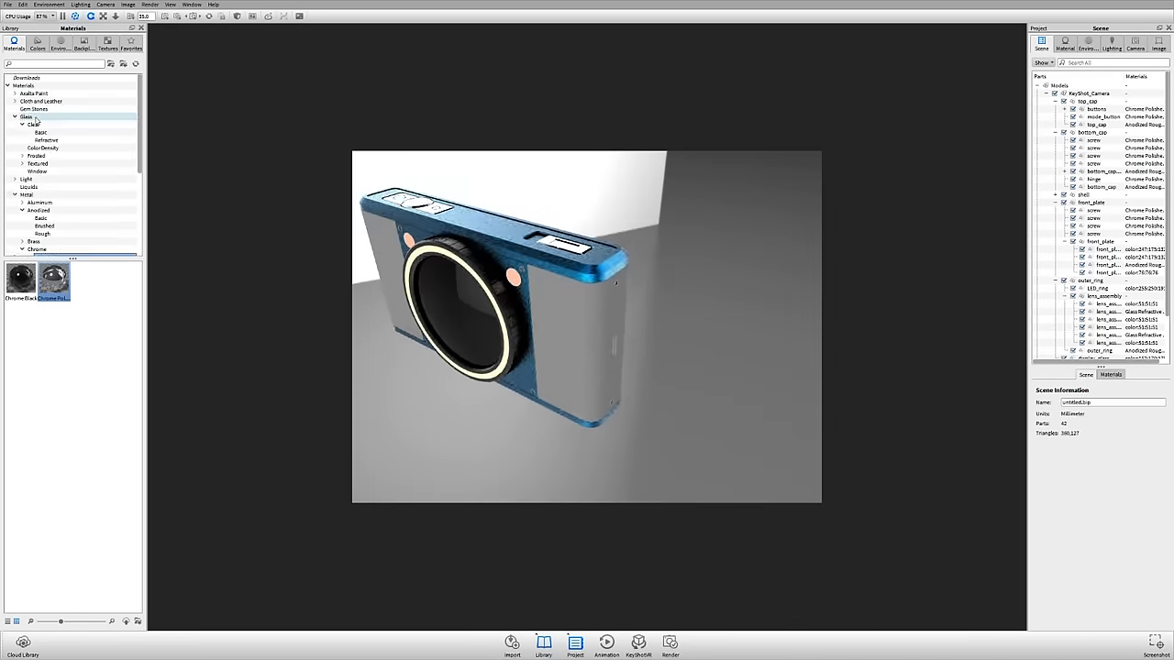
left_click(15, 101)
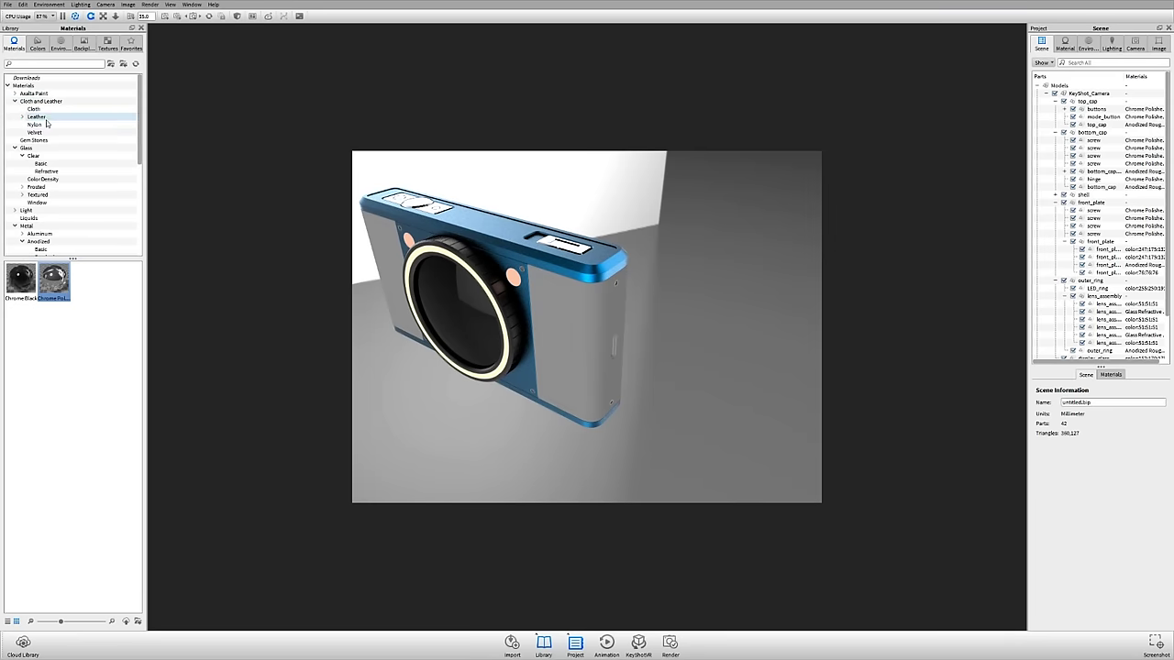
left_click(42, 117)
left_click_drag(54, 318, 584, 308)
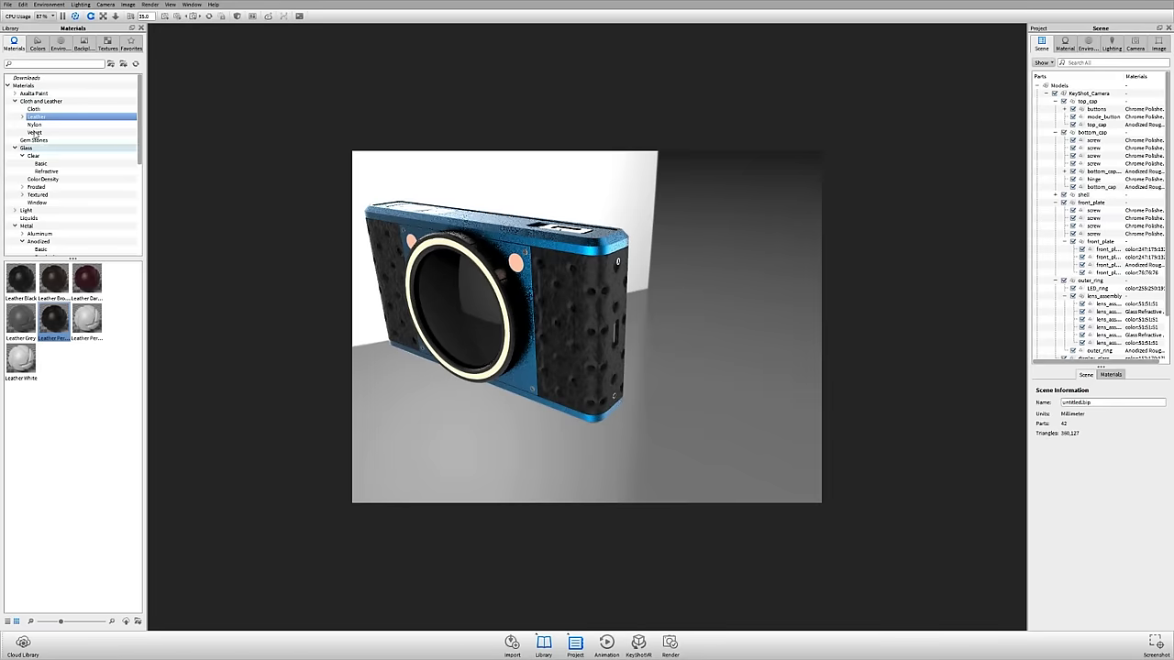
Apply the Leather Black library material from the basic leathers to the camera's shell
left_click(22, 116)
left_click(41, 125)
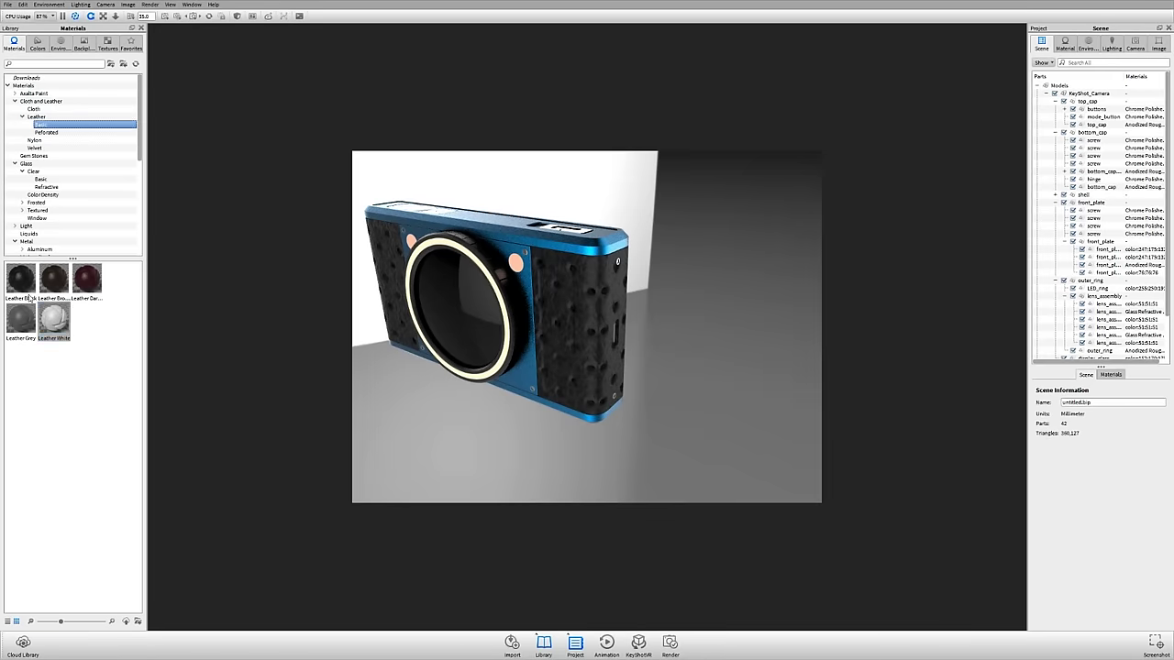
left_click_drag(30, 296, 647, 318)
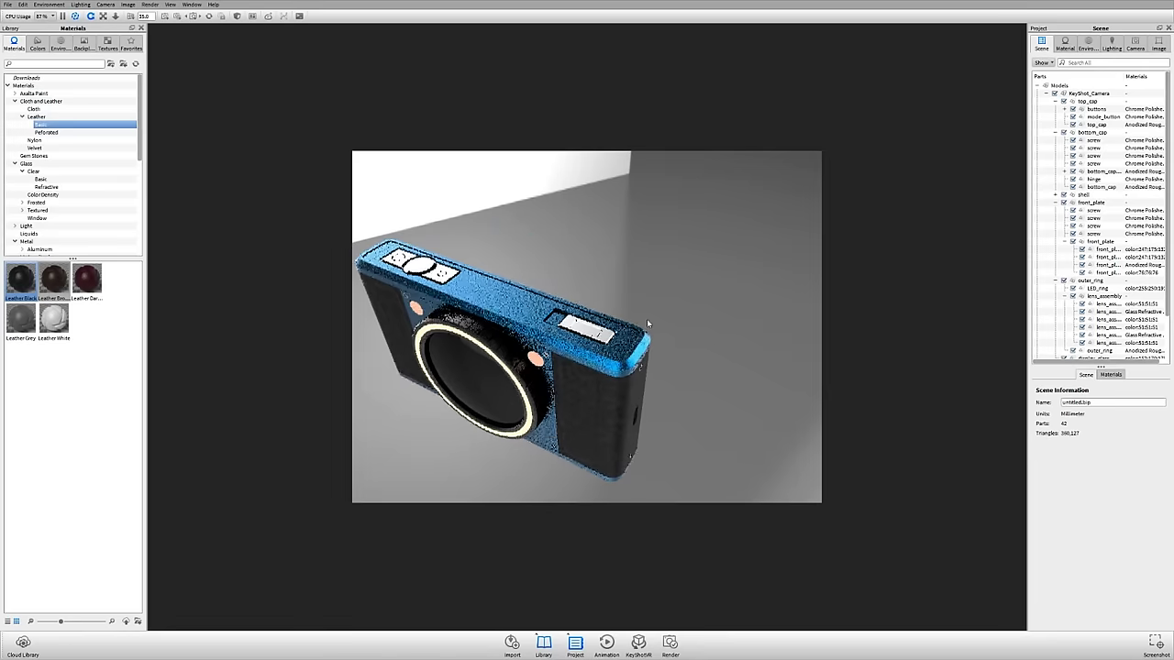
Select the mode_button part on the camera's top cap and show only that part
scroll(611, 344, "up", 5)
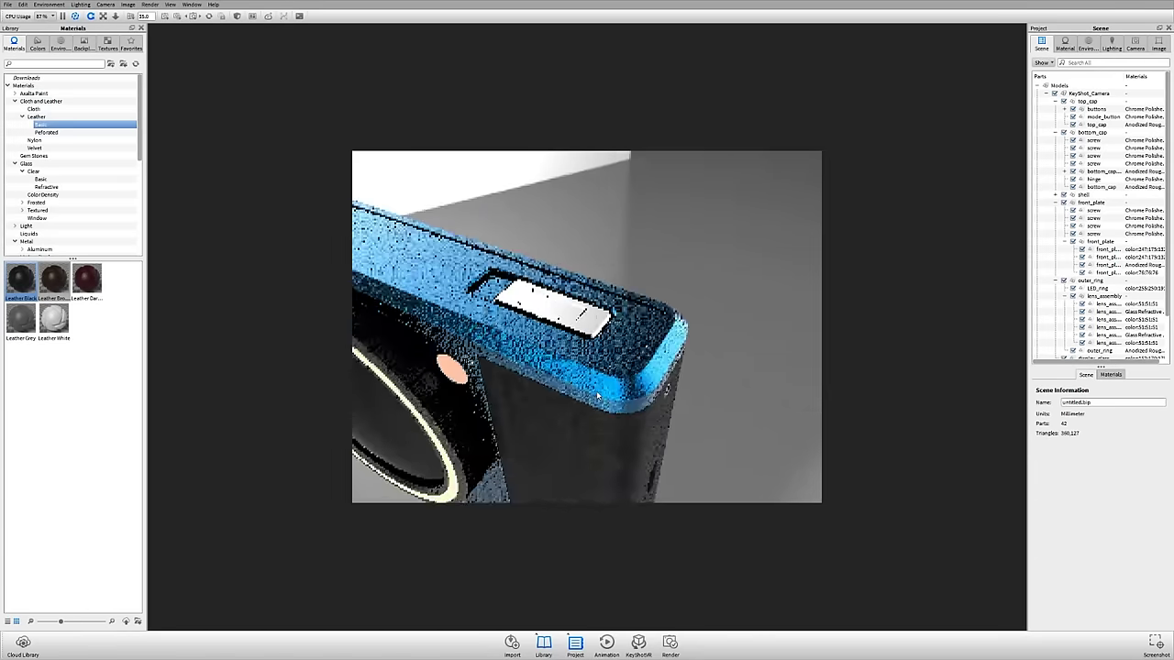
left_click_drag(596, 395, 580, 364)
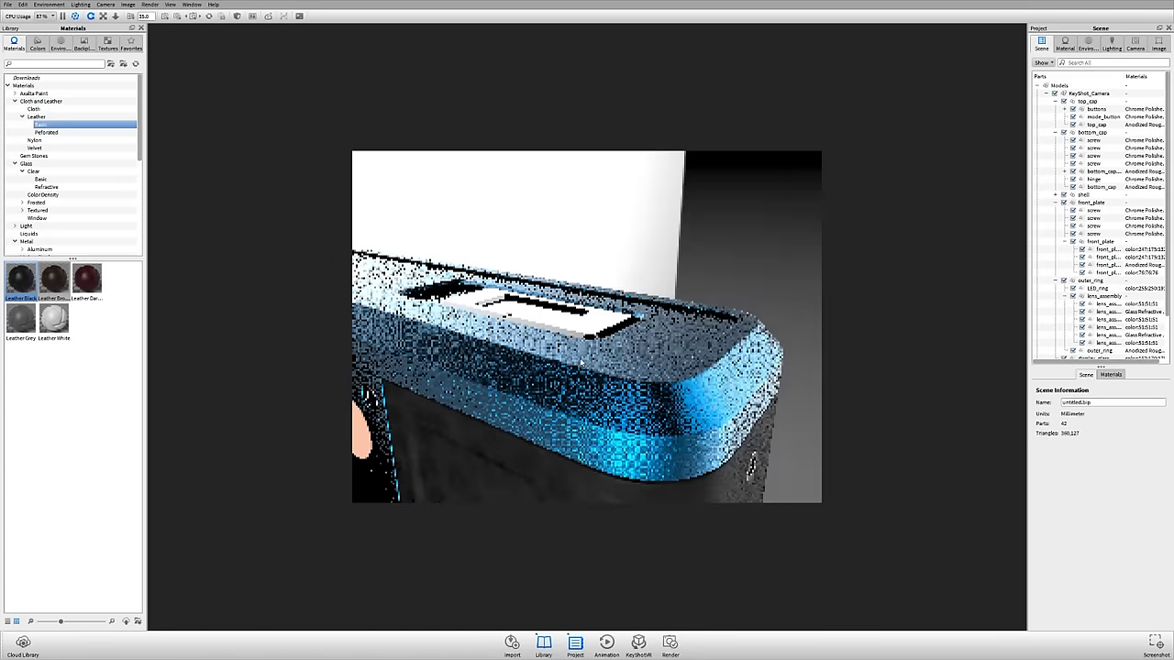
scroll(572, 396, "up", 5)
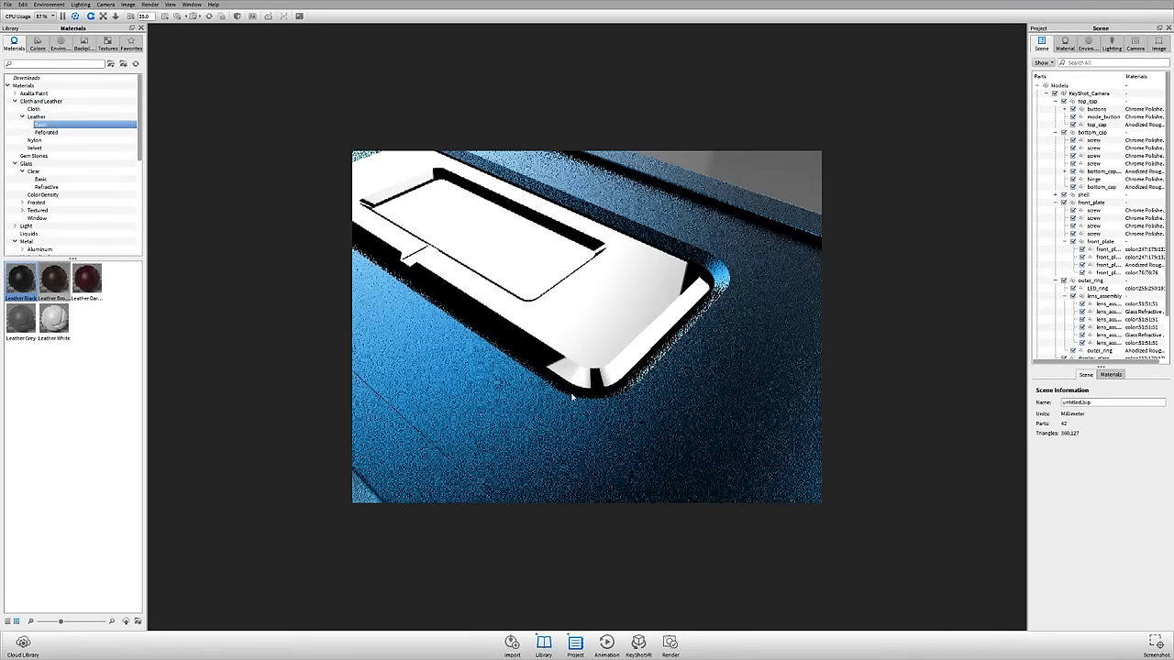
left_click_drag(572, 396, 647, 294)
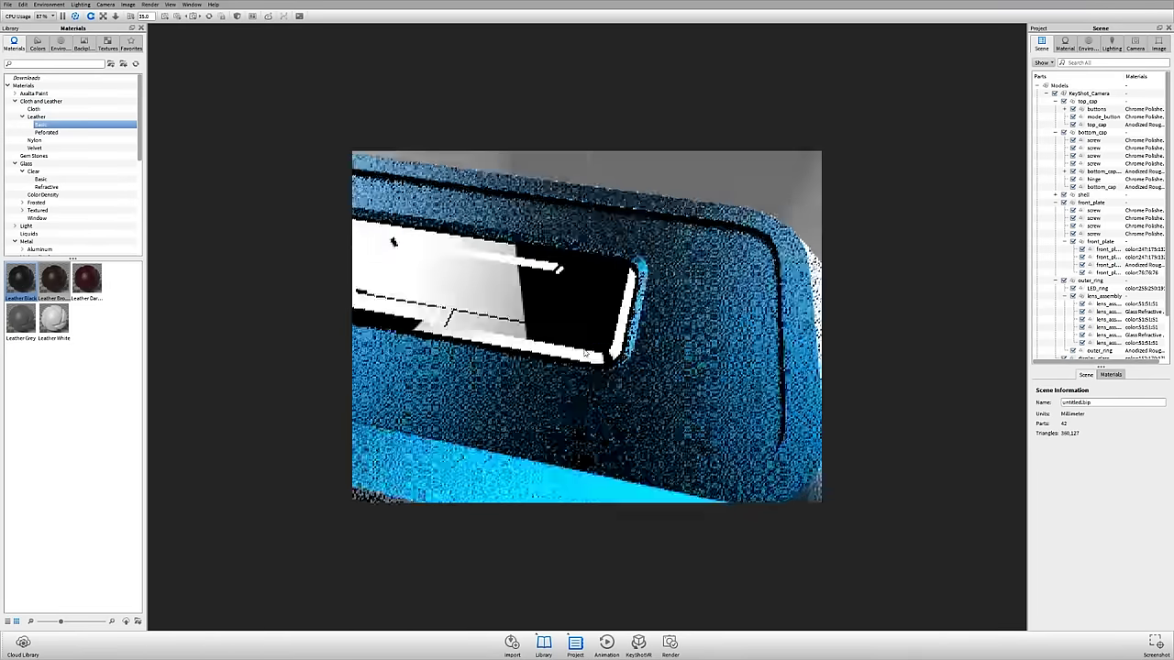
left_click(647, 293)
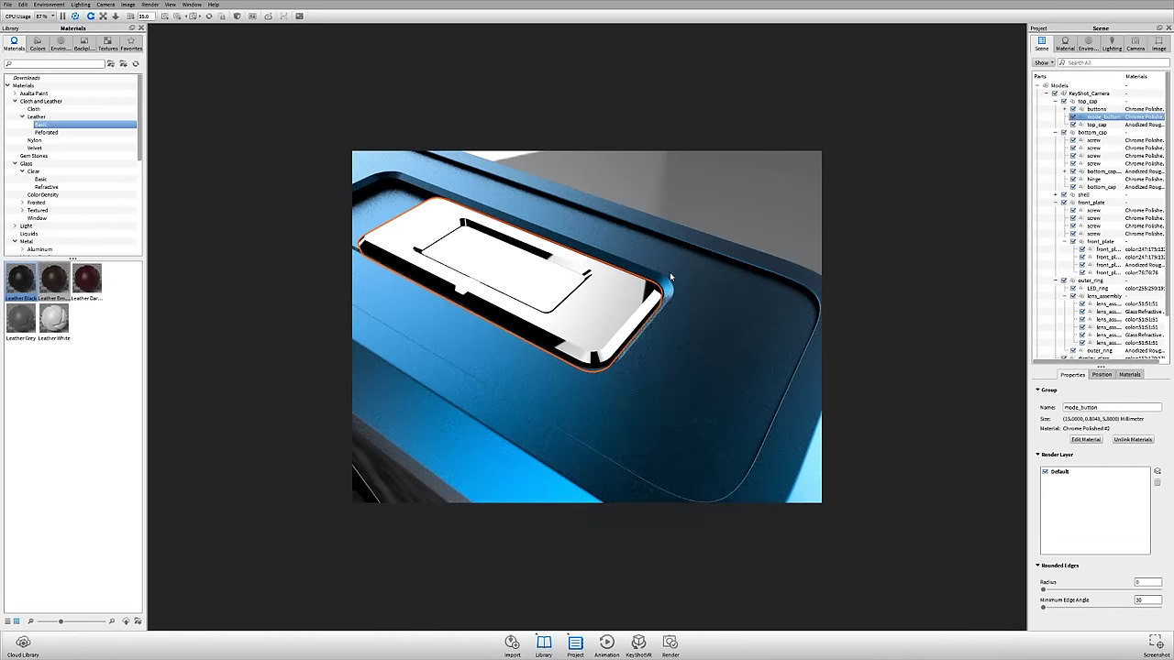
right_click(626, 293)
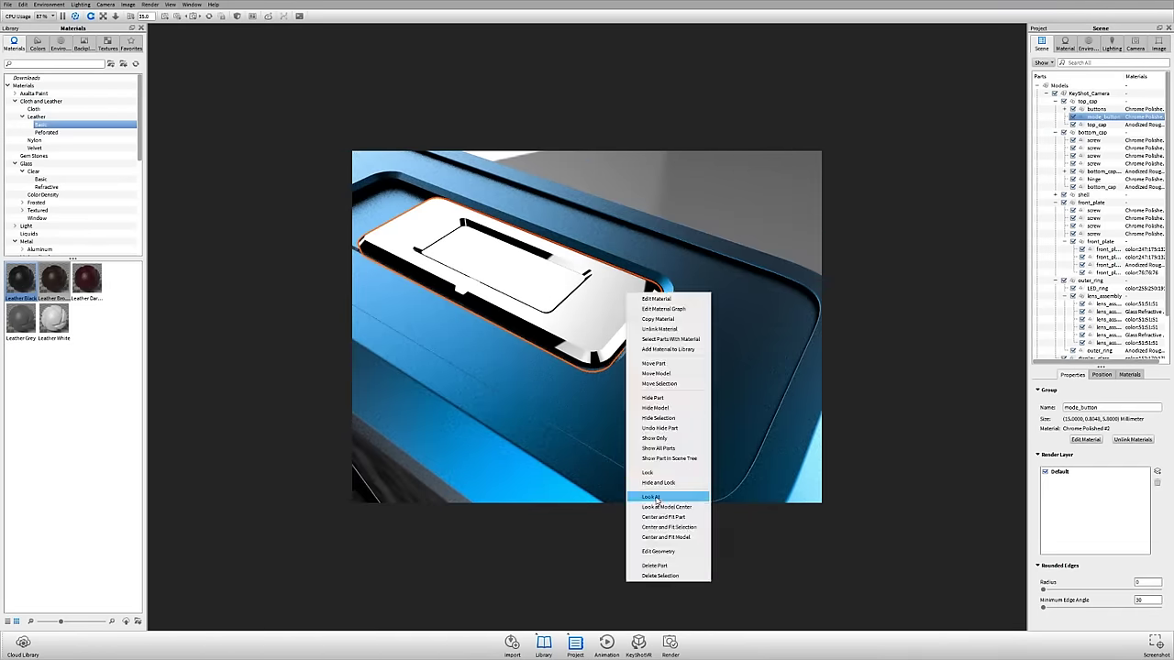
left_click(654, 437)
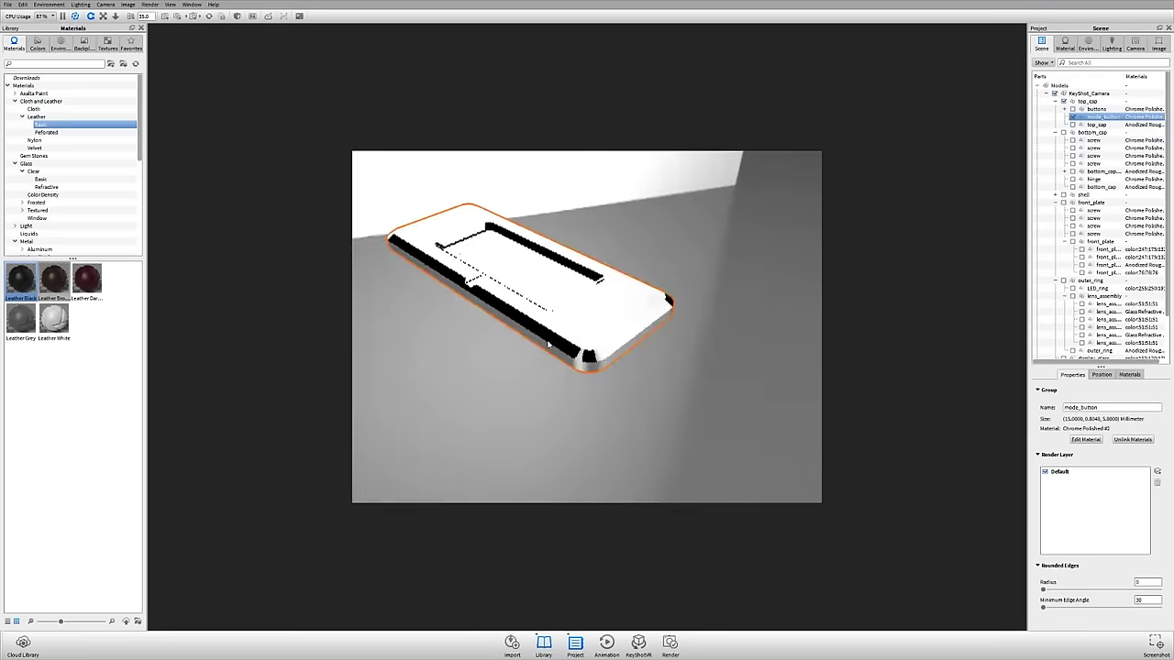
Inspect the isolated mode_button from several angles and open its geometry for editing, continuing past the warnings
left_click_drag(547, 341, 460, 321)
left_click_drag(673, 335, 571, 306)
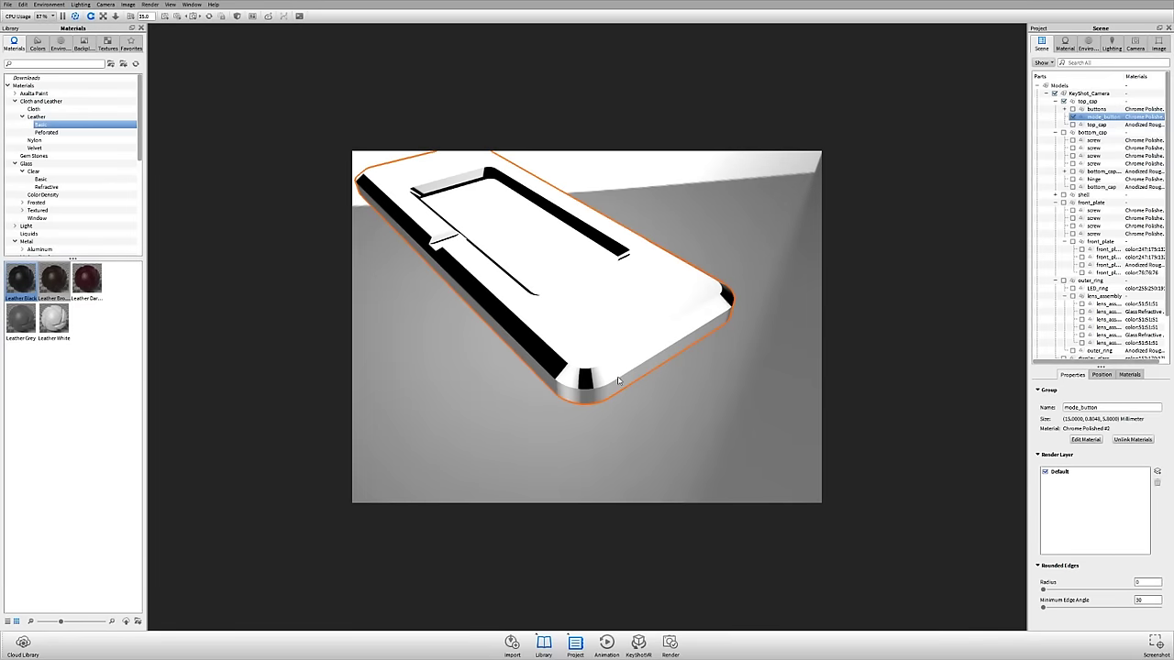
left_click_drag(653, 373, 725, 344)
left_click(715, 345)
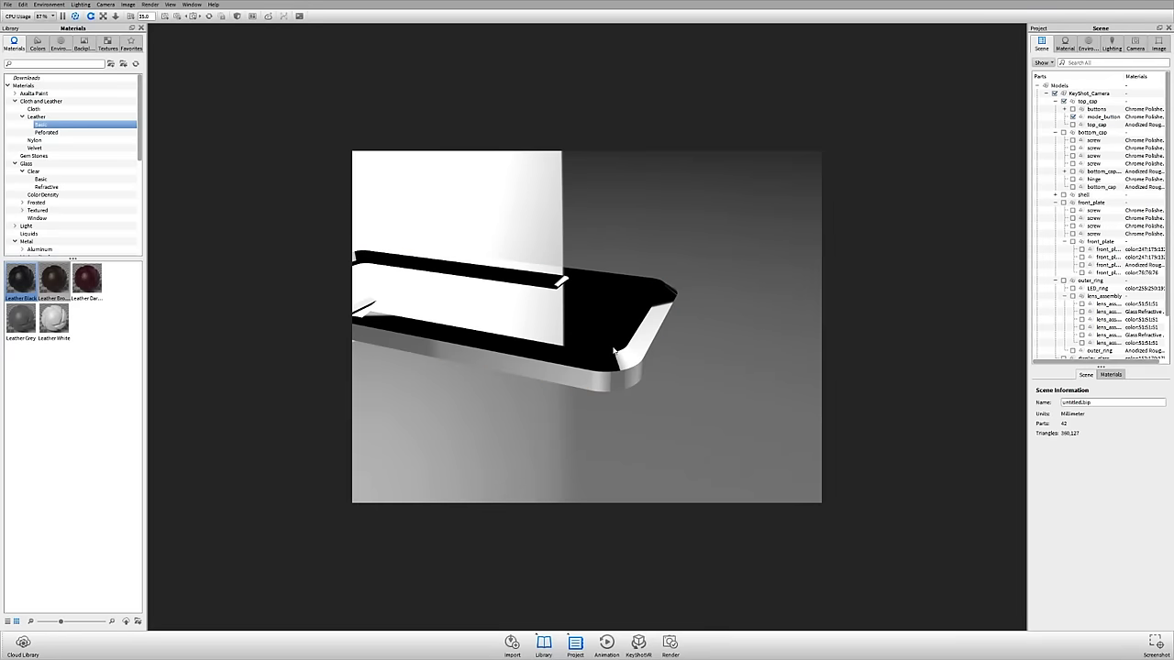
left_click_drag(649, 379, 541, 352)
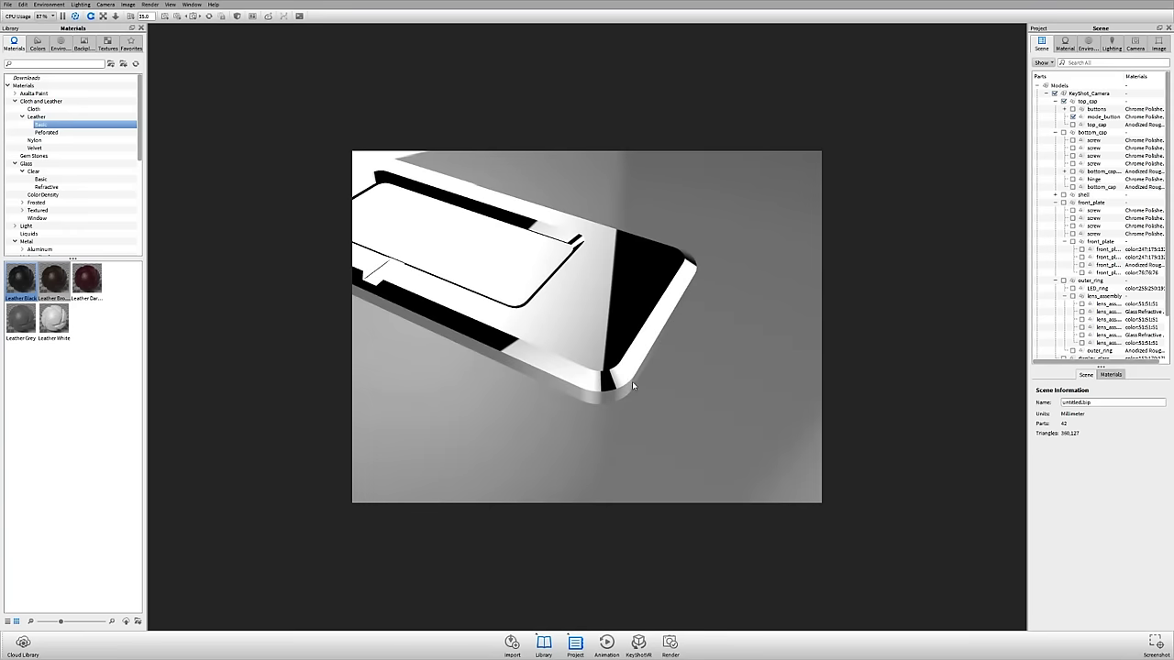
left_click_drag(631, 381, 643, 315)
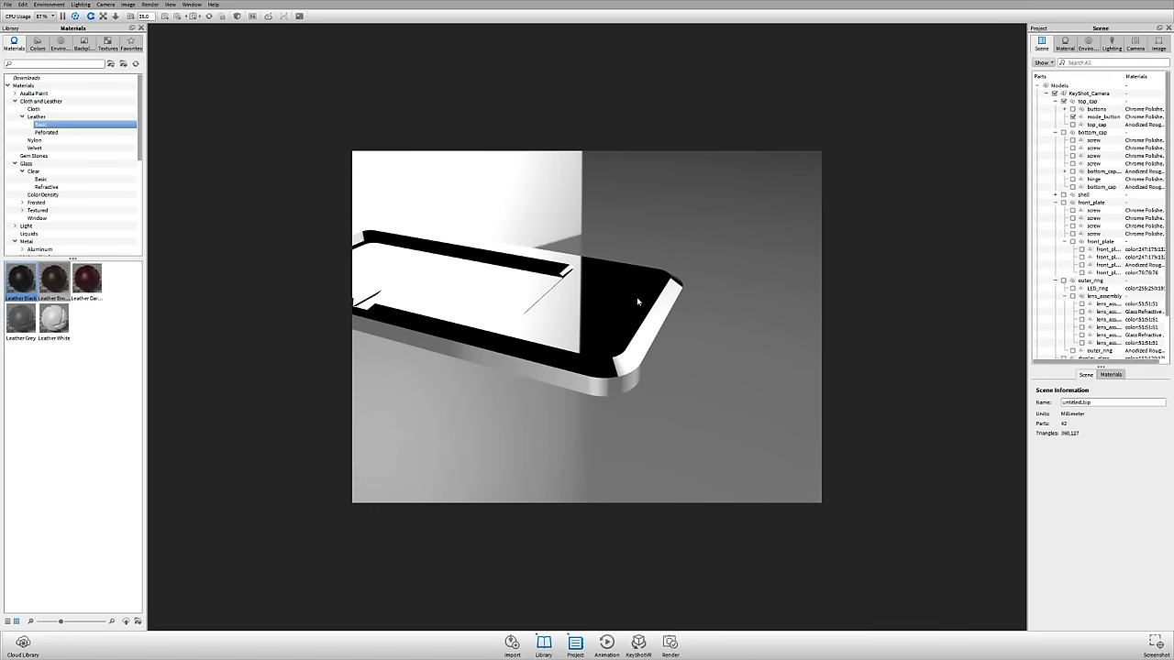
left_click(637, 298)
right_click(648, 289)
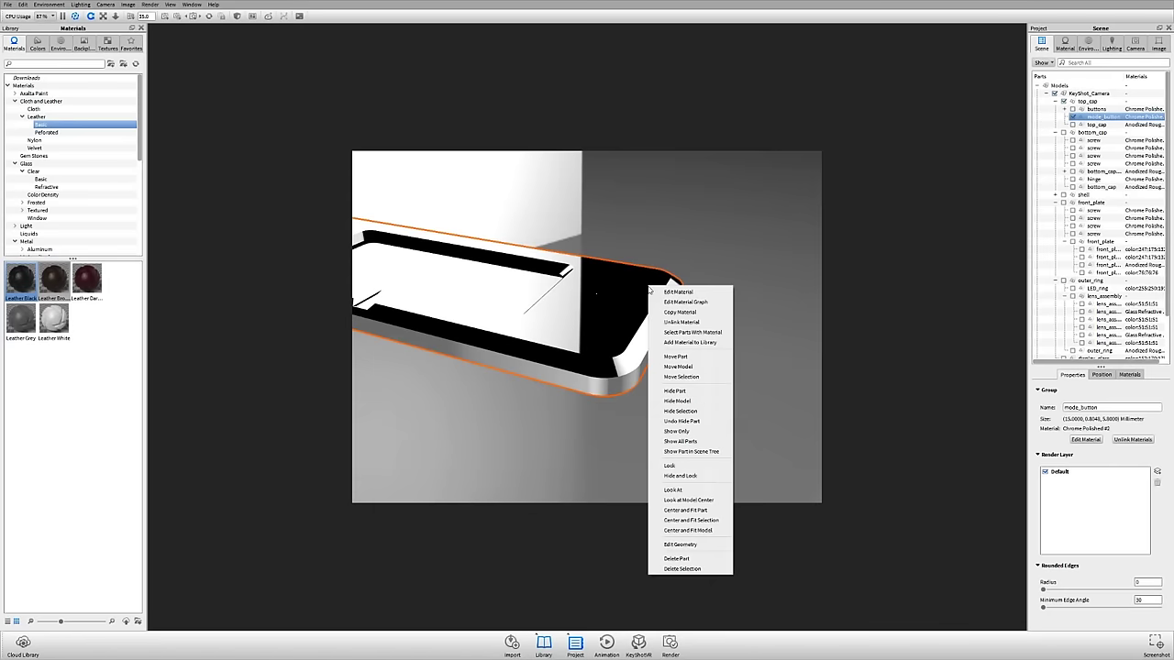
left_click(716, 547)
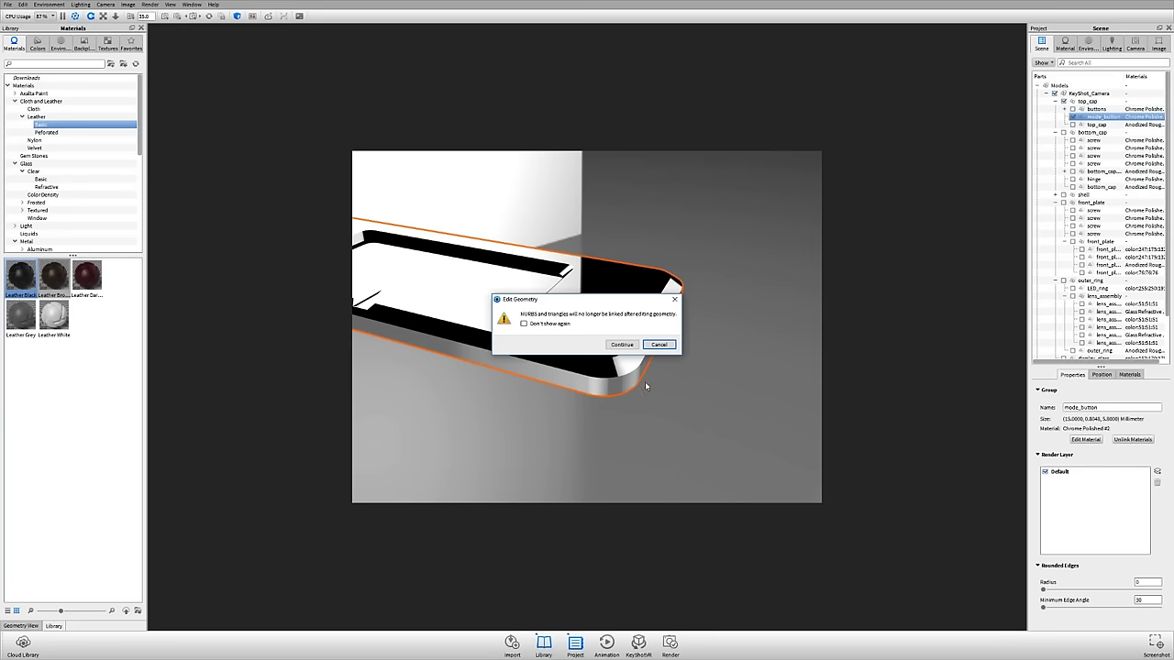
left_click(623, 345)
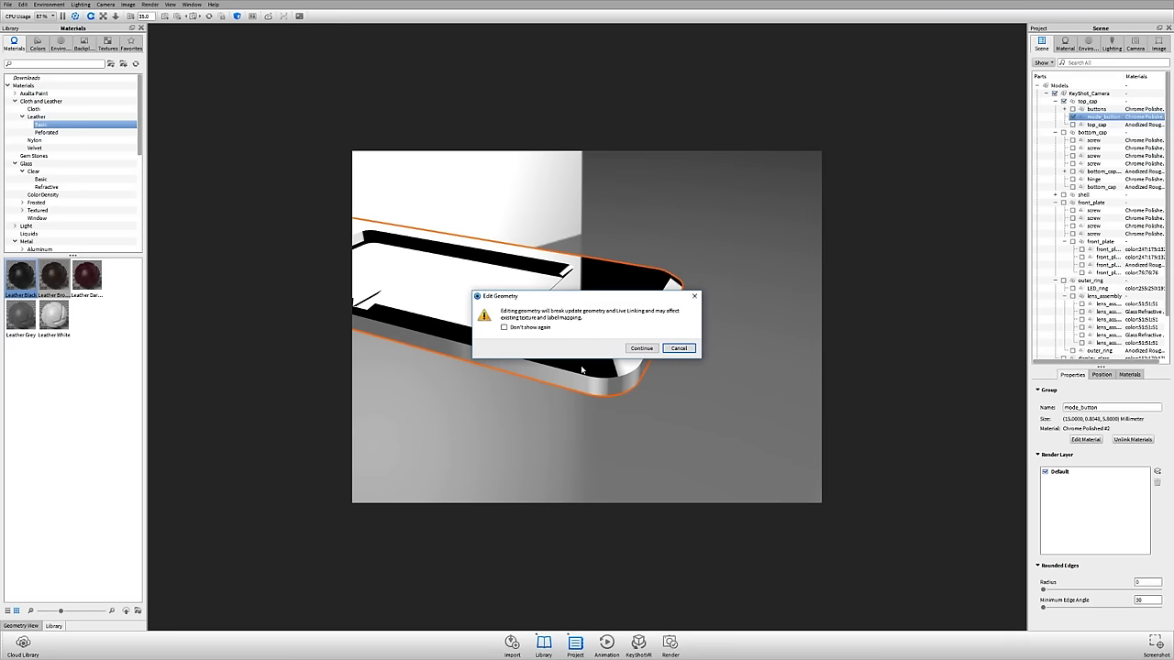
left_click(636, 349)
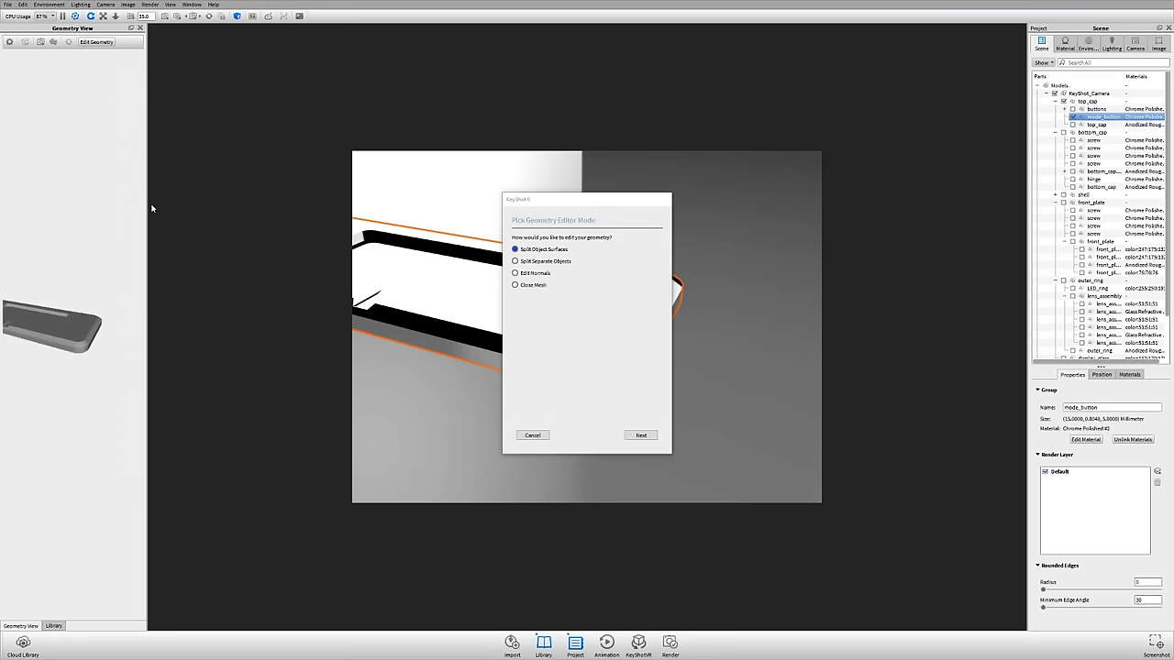
Widen the geometry view, move the geometry editor dialog clear of the button model, and continue with Split Object Surfaces
left_click_drag(149, 209, 449, 237)
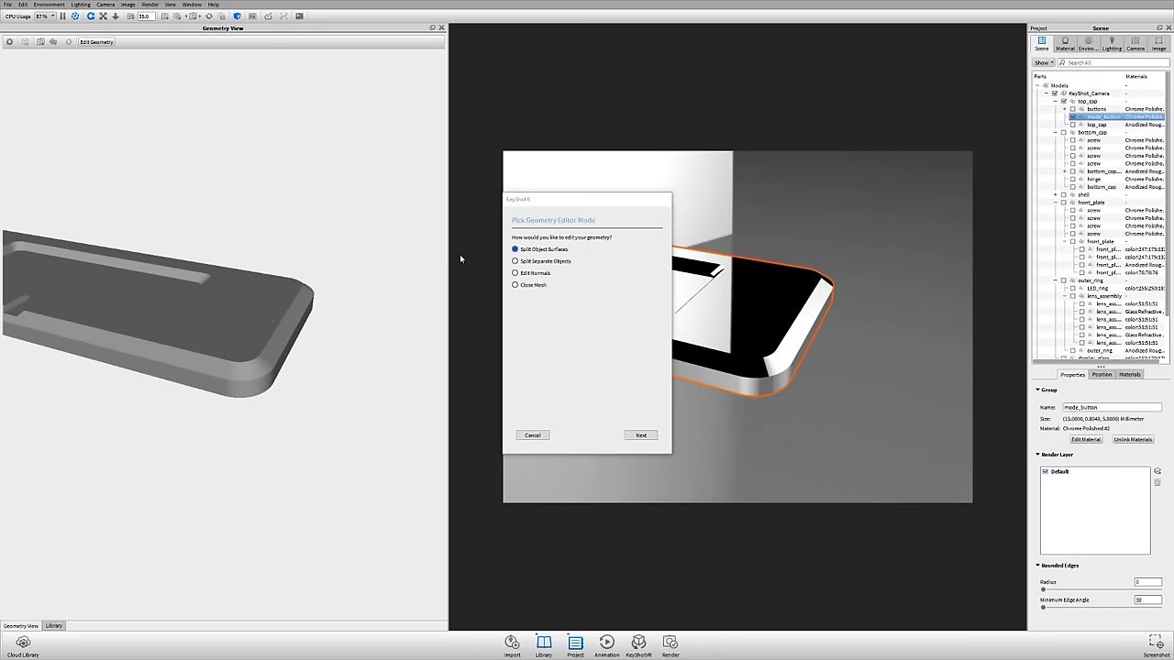
left_click_drag(603, 194, 470, 31)
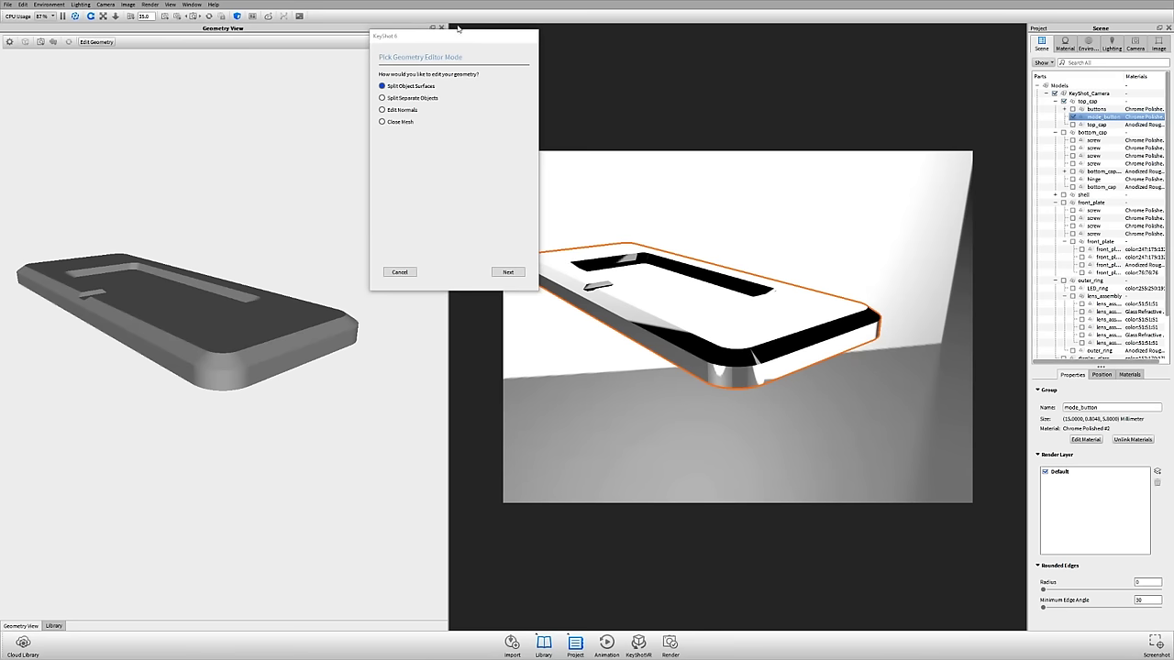
left_click_drag(463, 37, 486, 100)
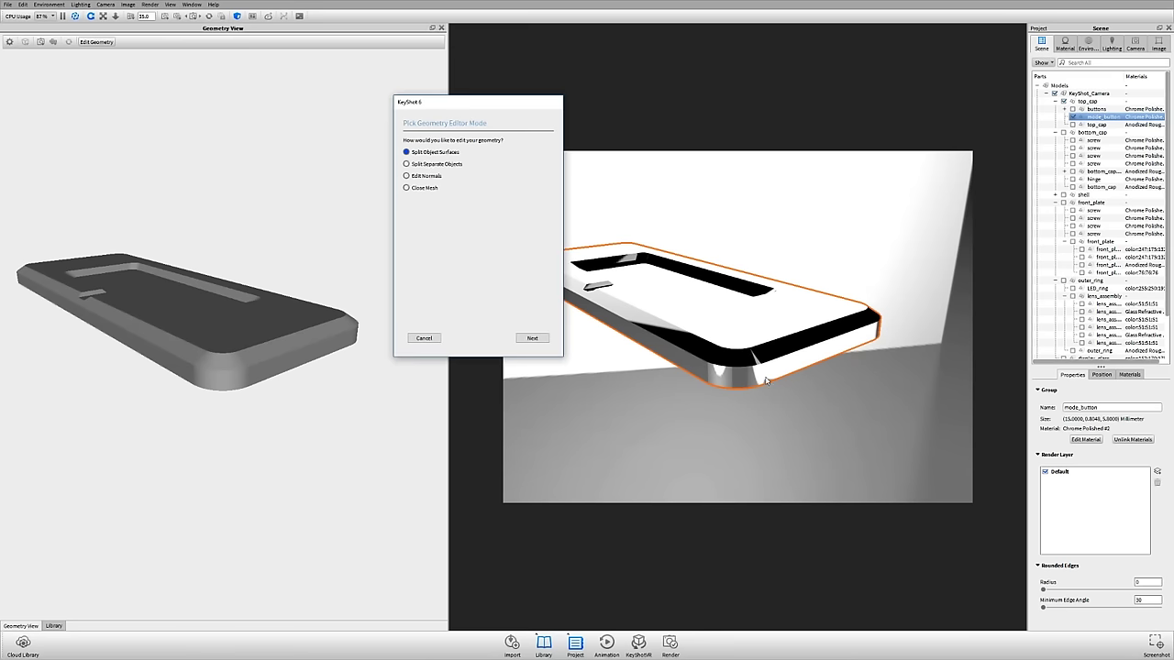
left_click_drag(766, 380, 731, 351)
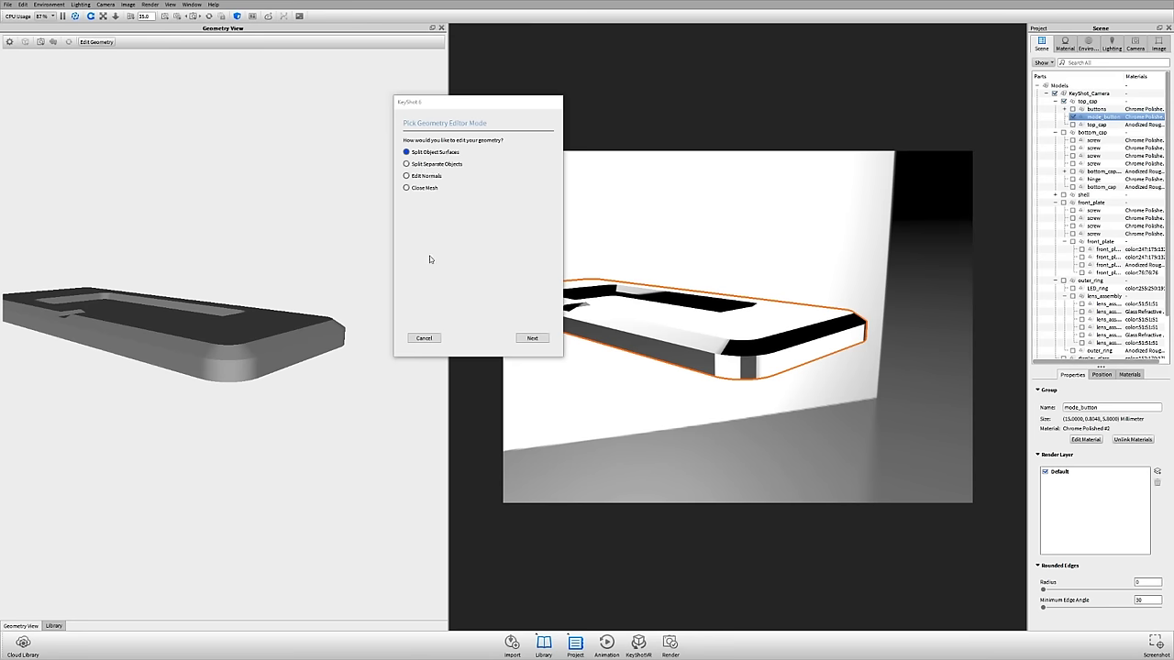
left_click_drag(327, 273, 304, 288)
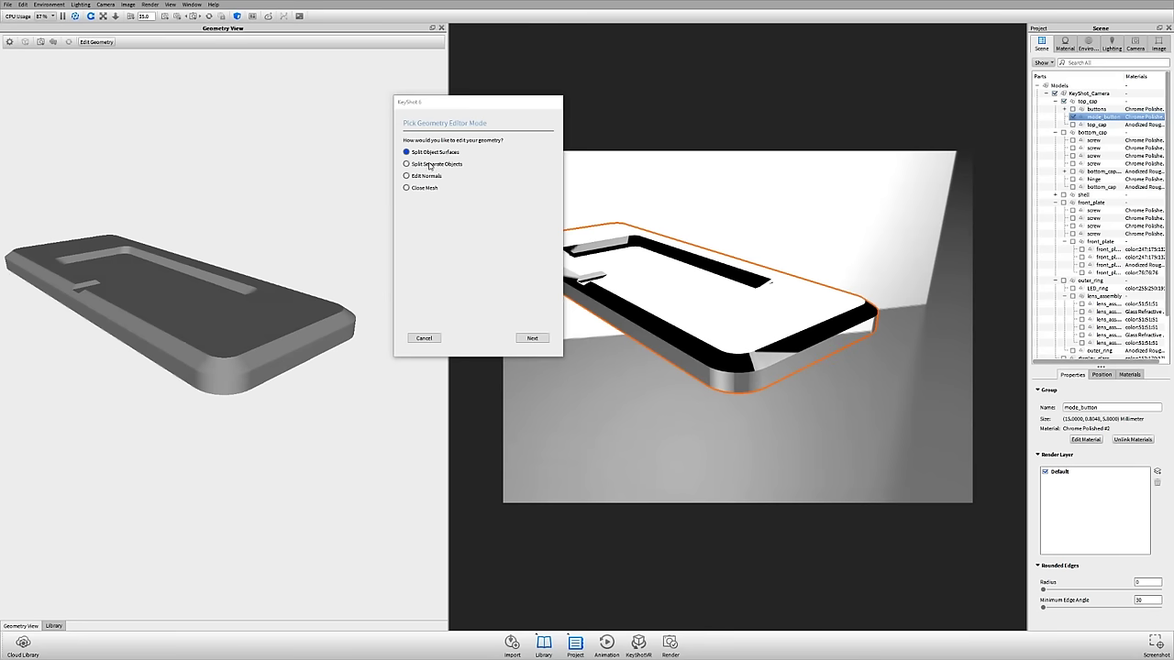
left_click(532, 339)
left_click_drag(488, 108, 500, 72)
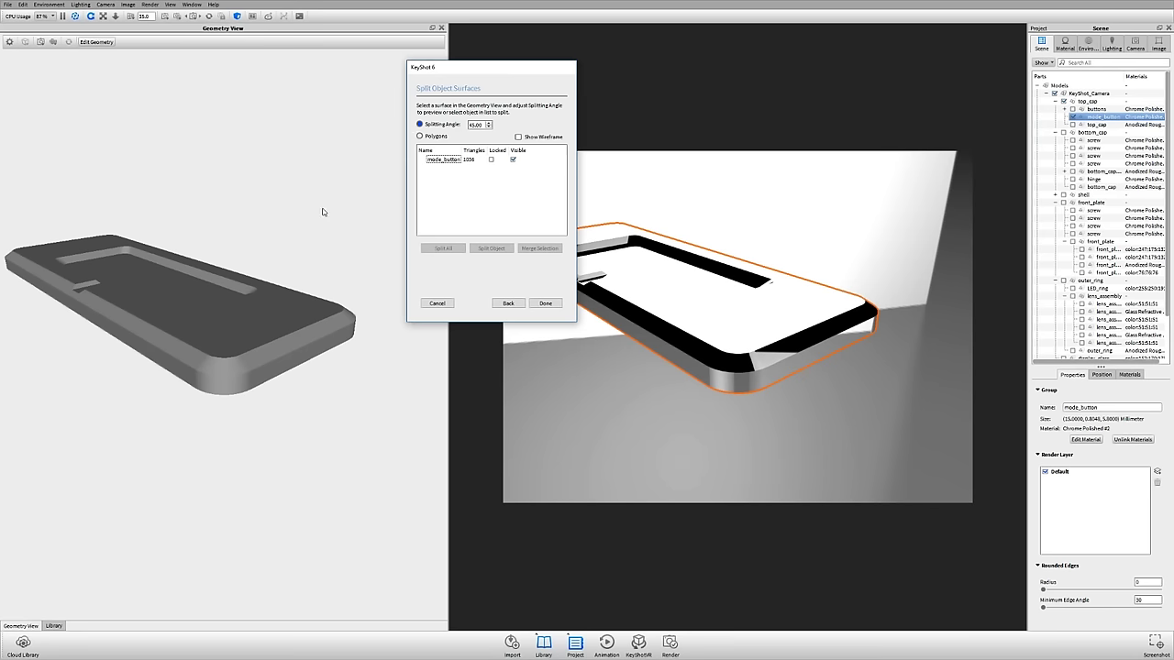
Preview which top, side and underside surfaces of mode_button are picked at a splitting angle of 45
left_click_drag(322, 209, 330, 237)
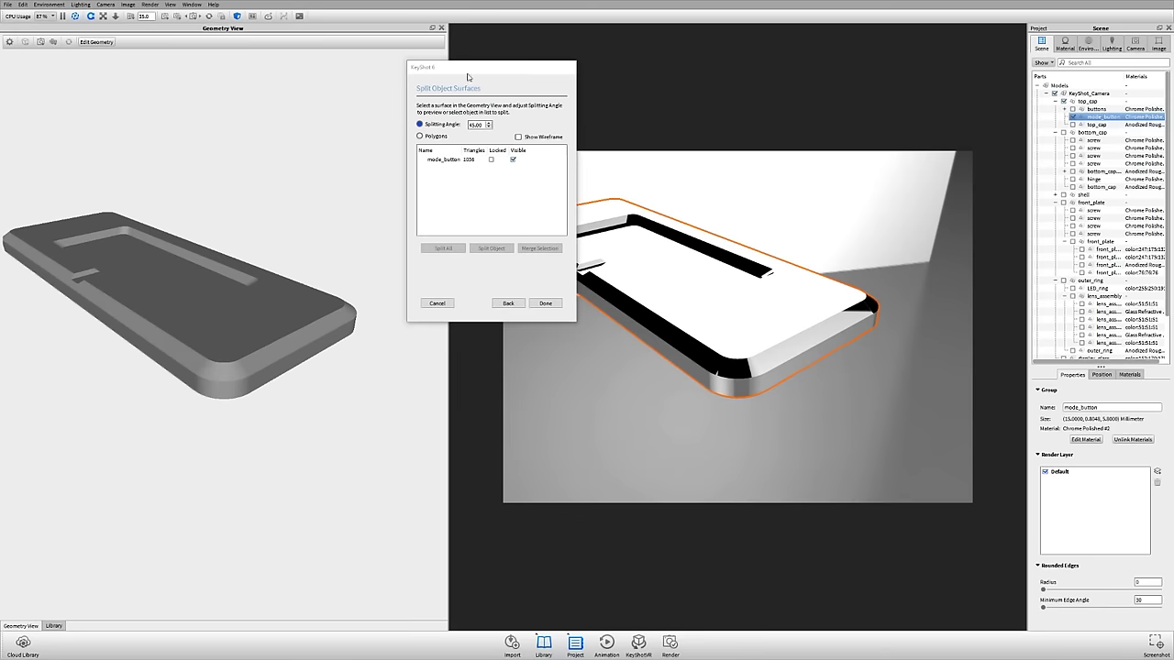
left_click_drag(476, 67, 482, 81)
left_click_drag(343, 267, 185, 267)
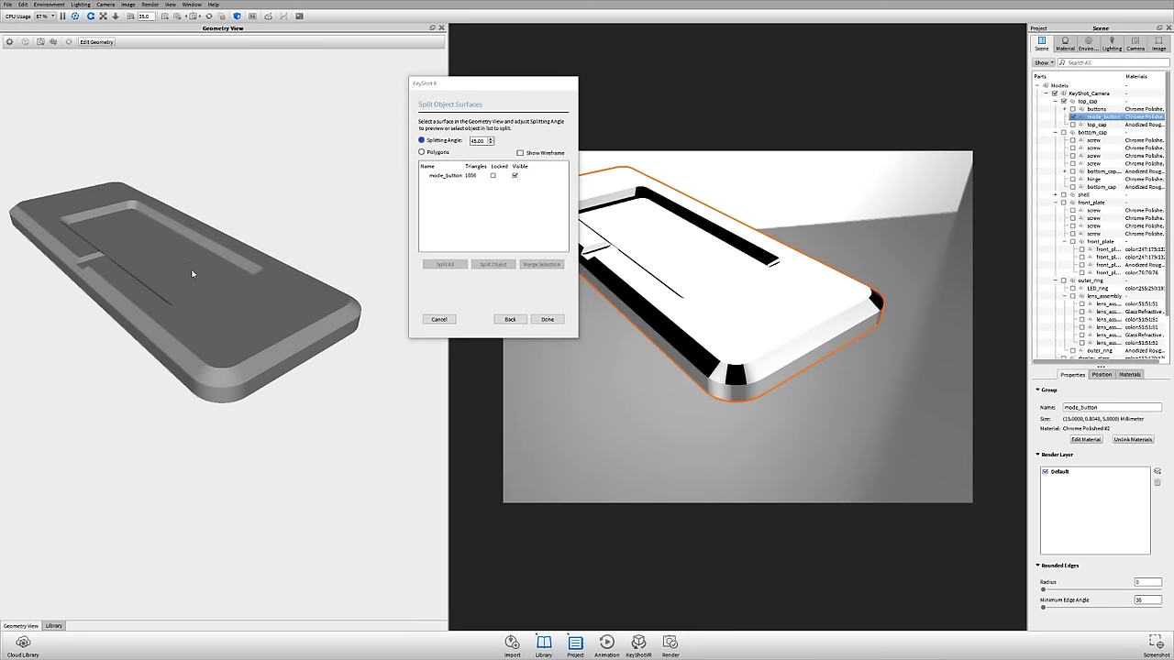
left_click(194, 280)
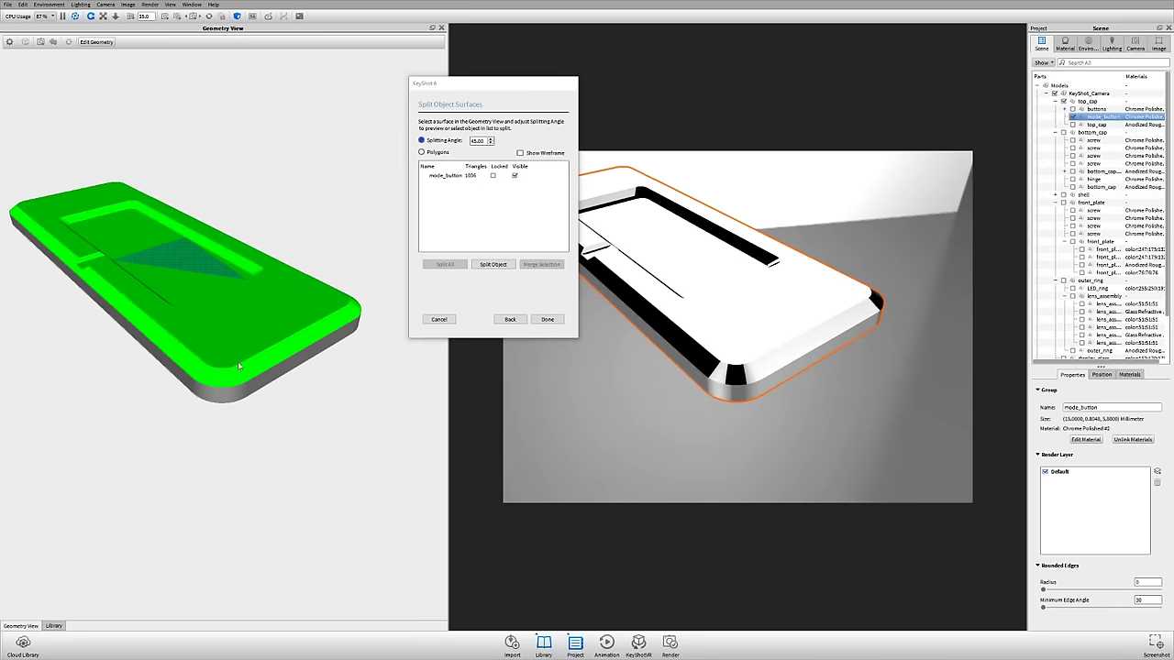
left_click(254, 390)
left_click_drag(312, 409, 316, 253)
left_click(246, 386)
left_click(250, 325)
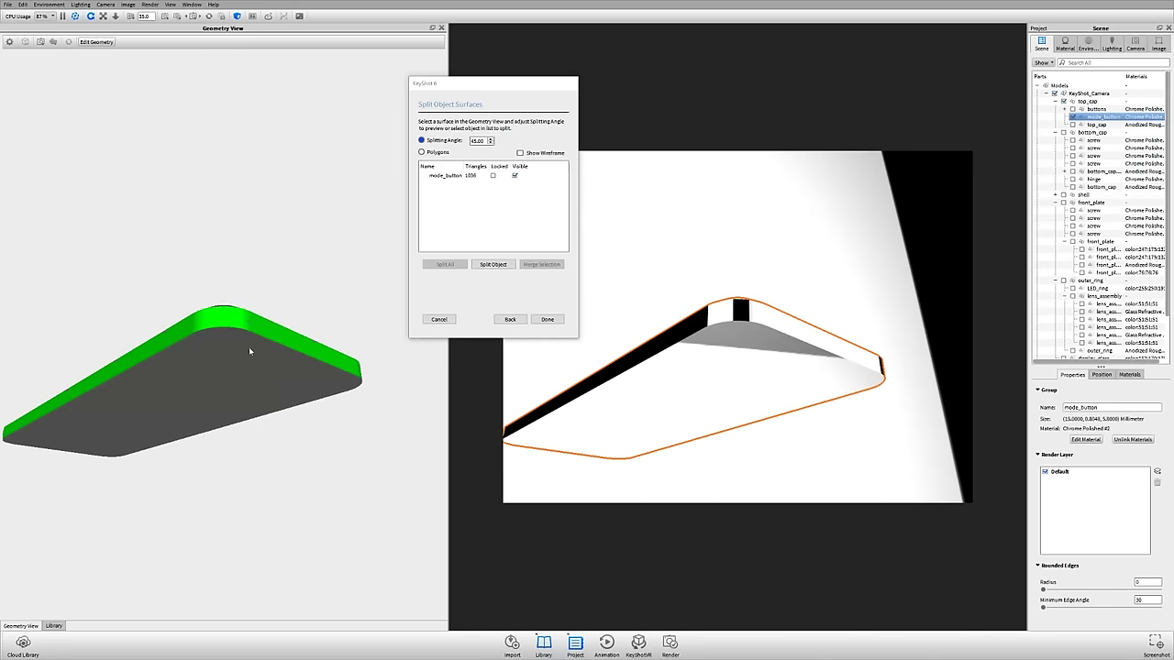
left_click(249, 349)
left_click_drag(327, 245, 240, 359)
left_click(240, 360)
left_click_drag(274, 397, 276, 349)
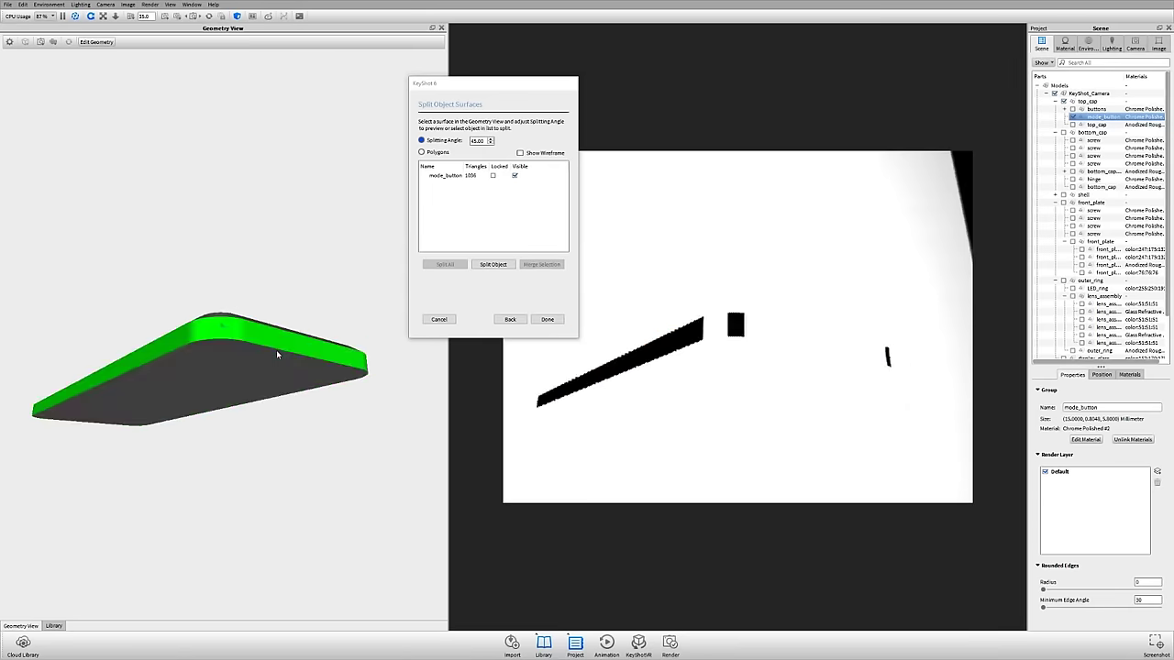
left_click(264, 378)
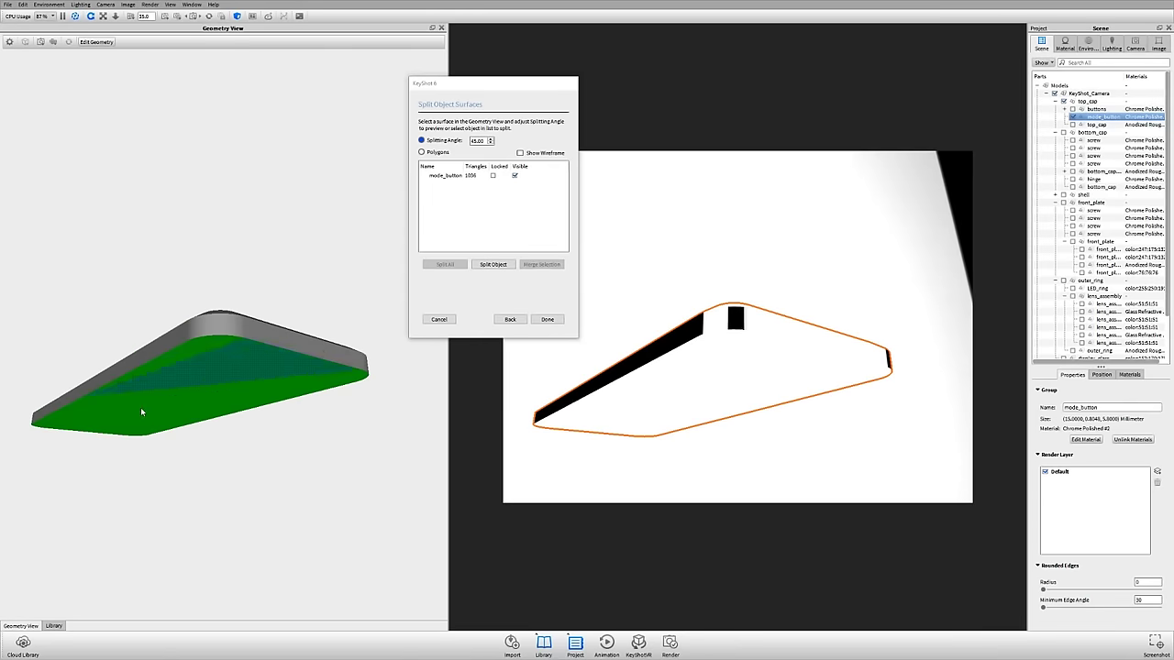
left_click_drag(145, 407, 245, 364)
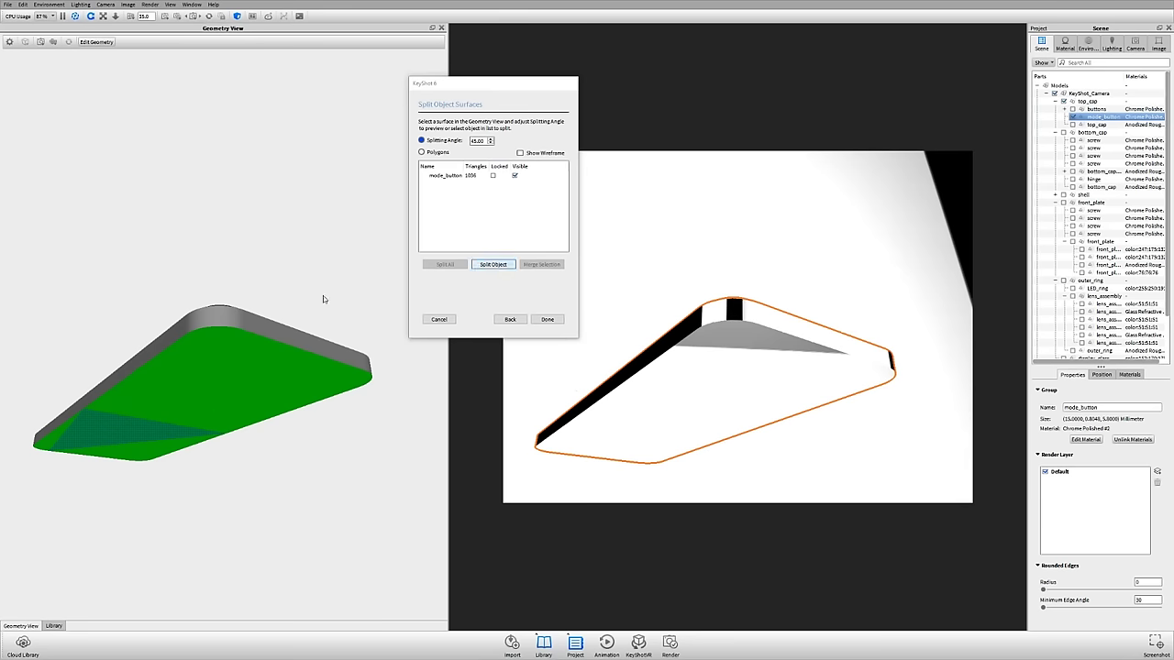
left_click_drag(323, 295, 217, 373)
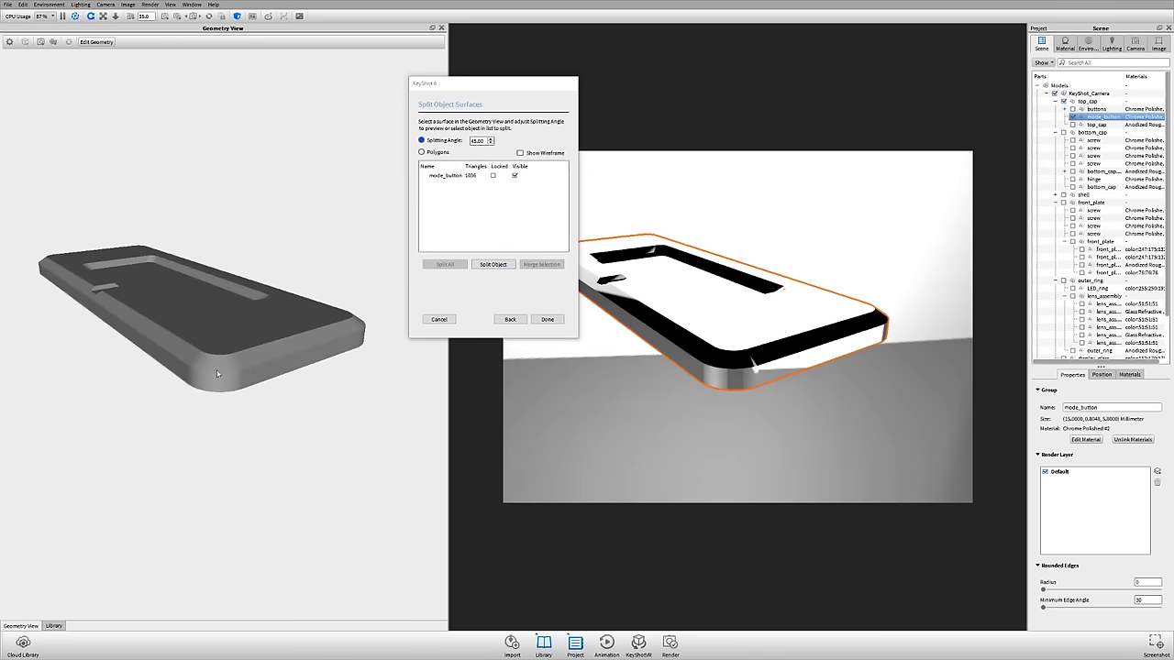
Split the bevelled upper edge of mode_button into its own object using a splitting angle of 33
left_click(269, 350)
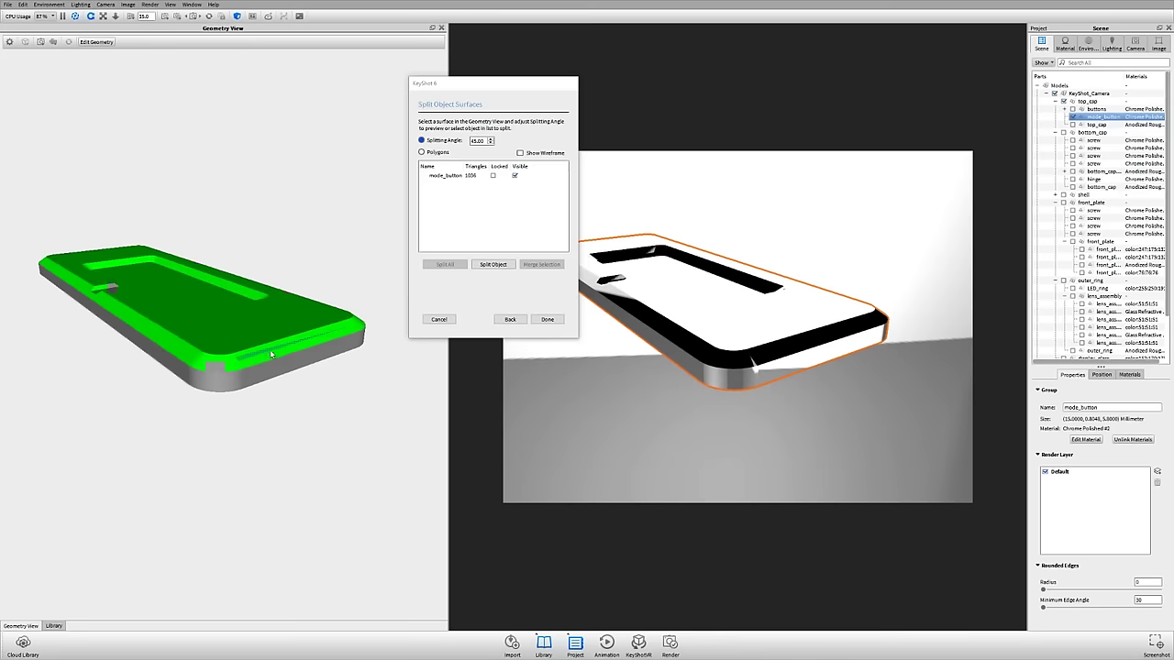
left_click_drag(357, 301, 302, 298)
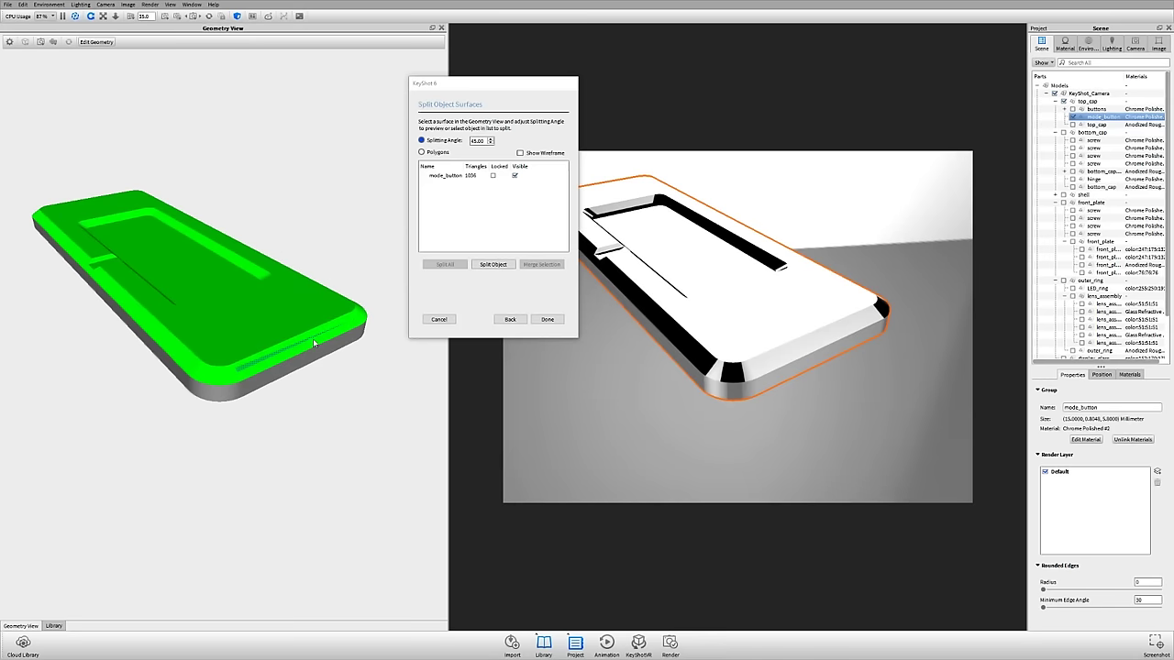
mouse_move(308, 382)
left_mouse_down()
mouse_move(320, 369)
mouse_move(309, 369)
left_mouse_up()
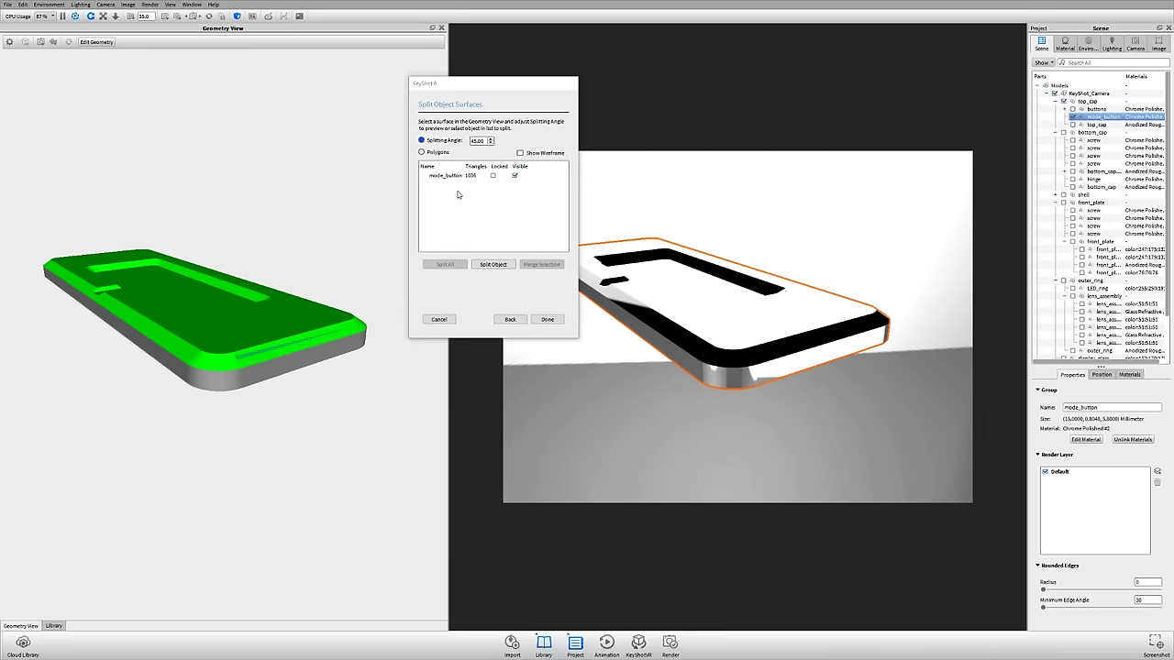
left_click(491, 144)
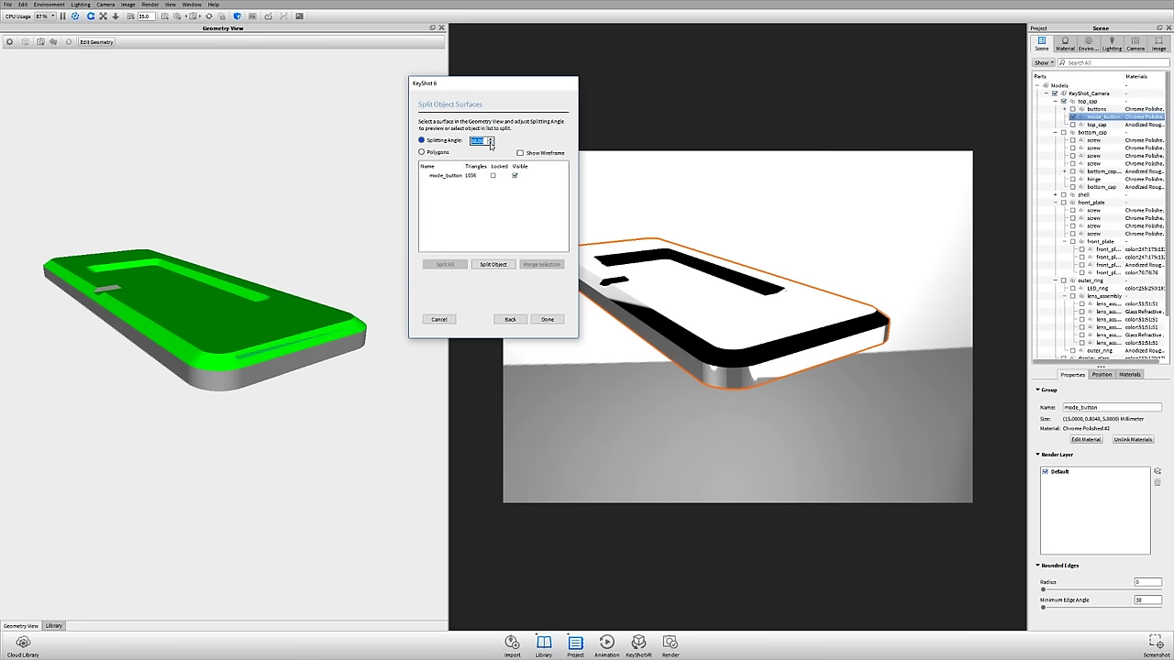
left_click(490, 144)
left_click_drag(305, 447, 119, 357)
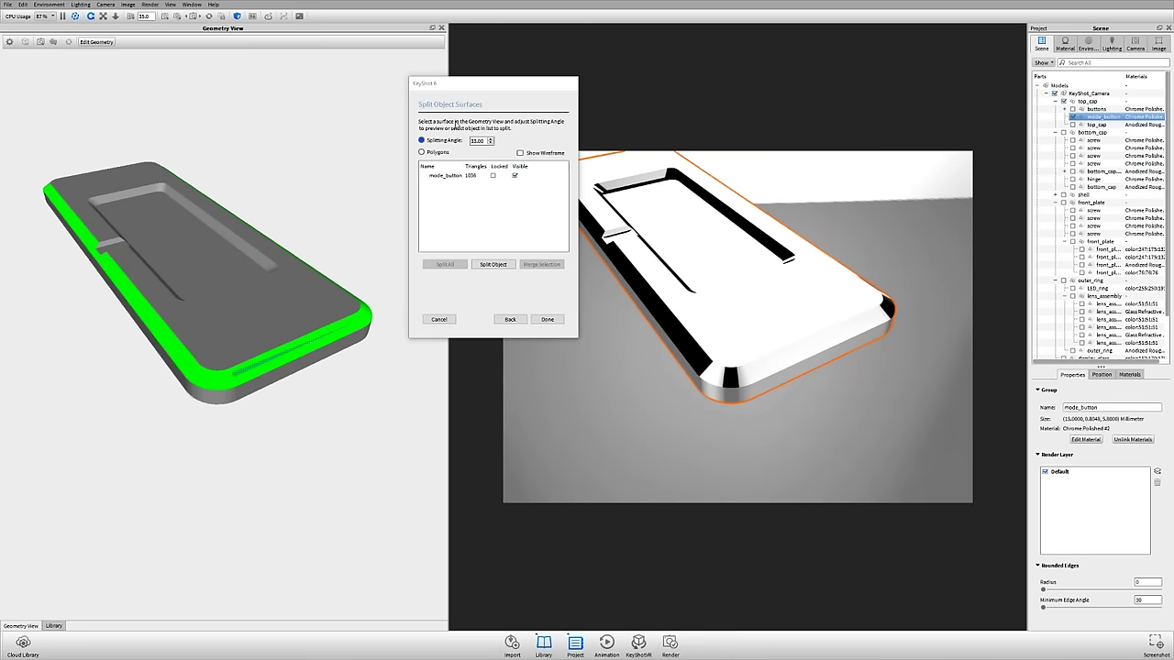
left_click_drag(239, 235, 238, 352)
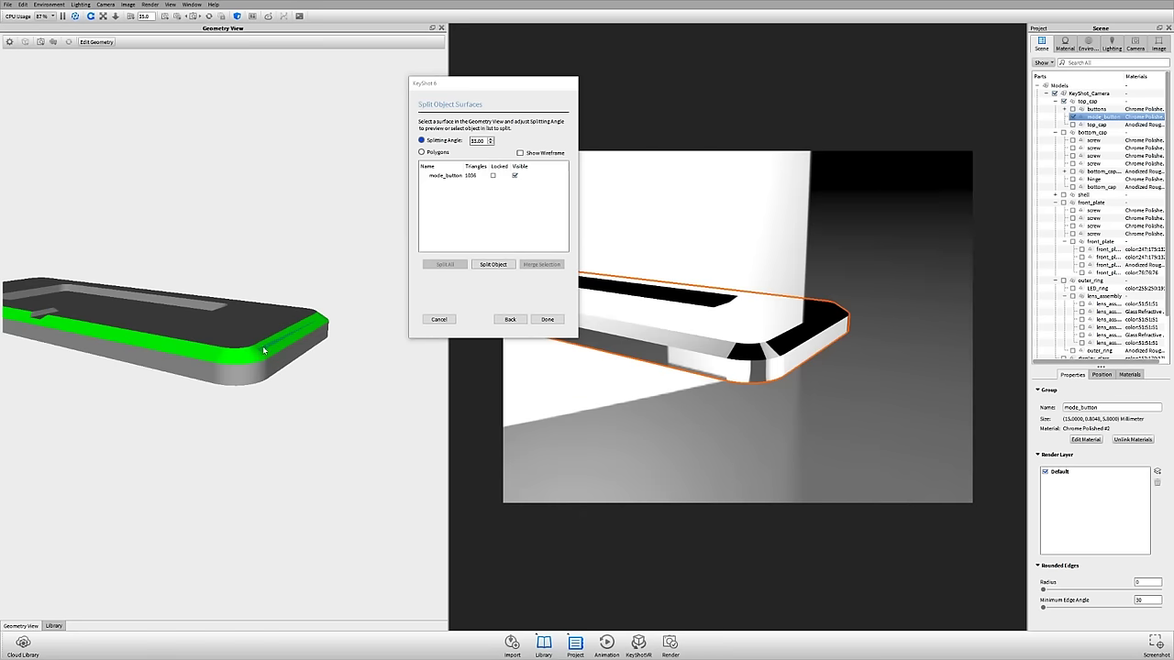
left_click_drag(257, 333, 110, 271)
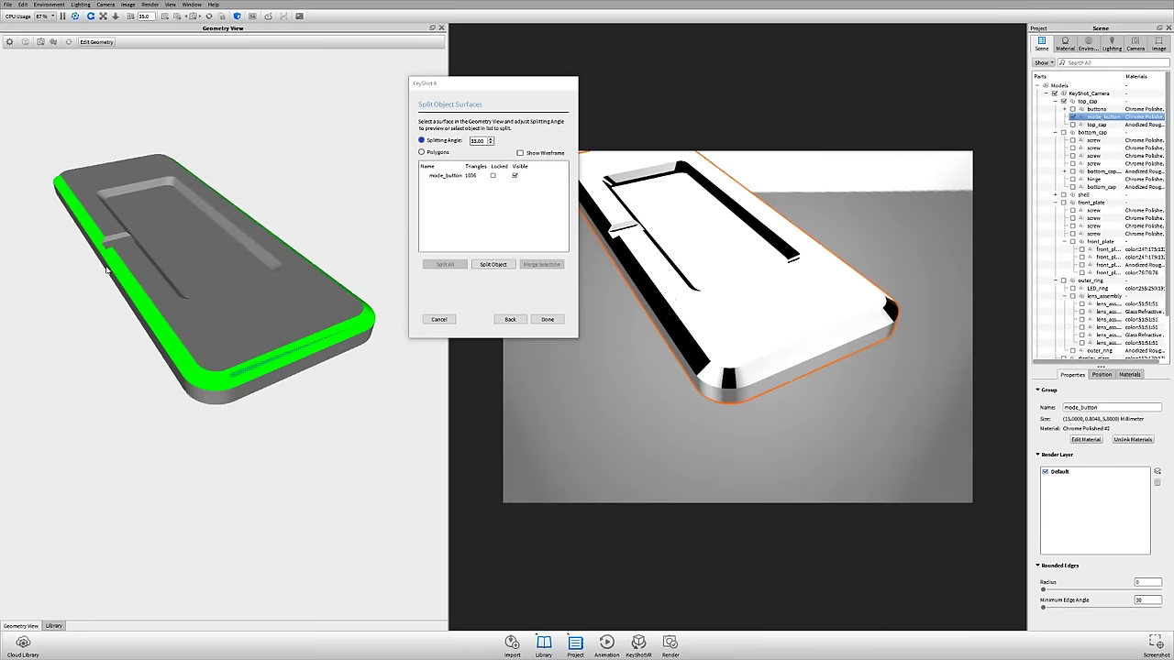
left_click(492, 264)
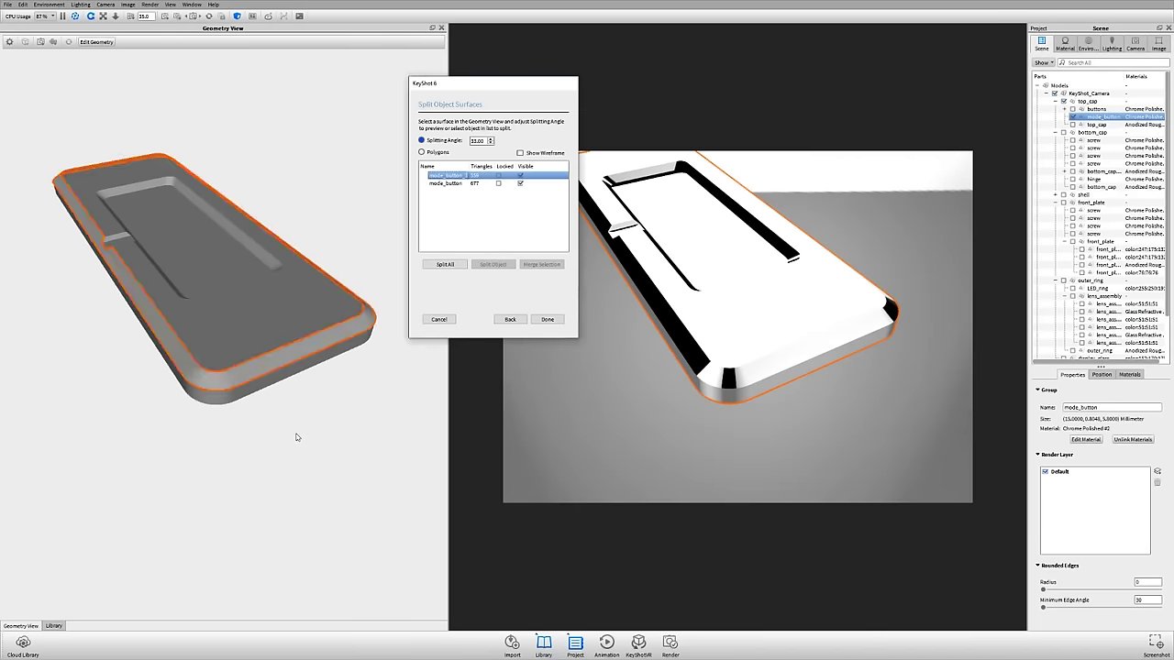
Check the split-off bevel by temporarily hiding the rest of mode_button and showing it again
left_click_drag(302, 422, 358, 358)
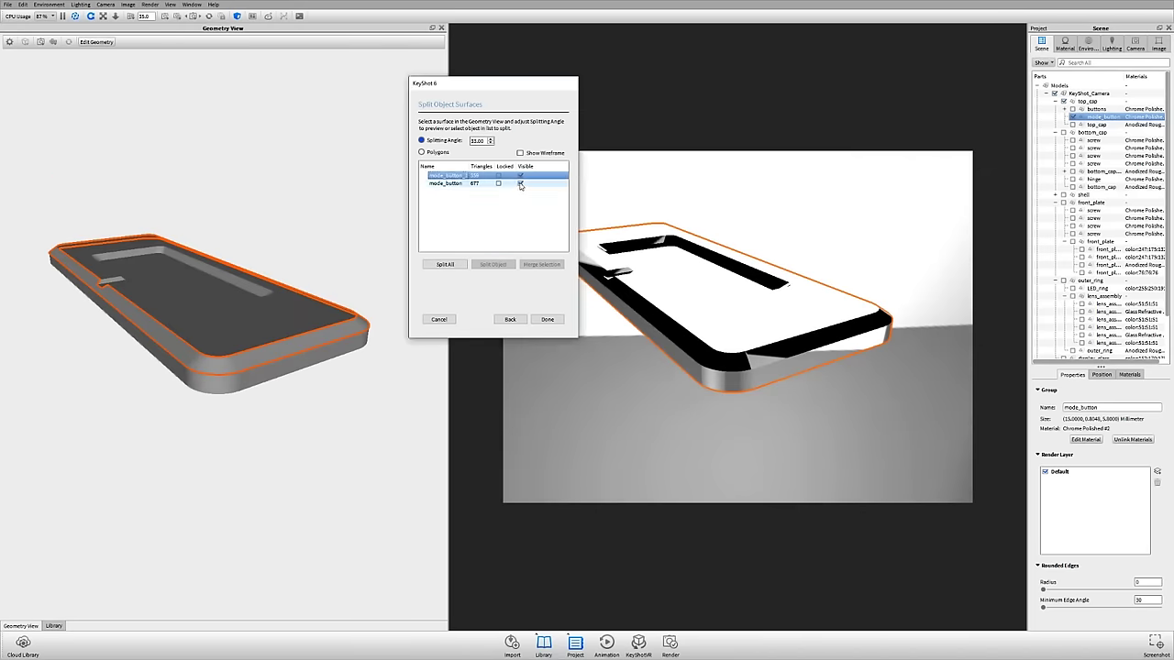
left_click(520, 183)
left_click_drag(270, 170, 272, 157)
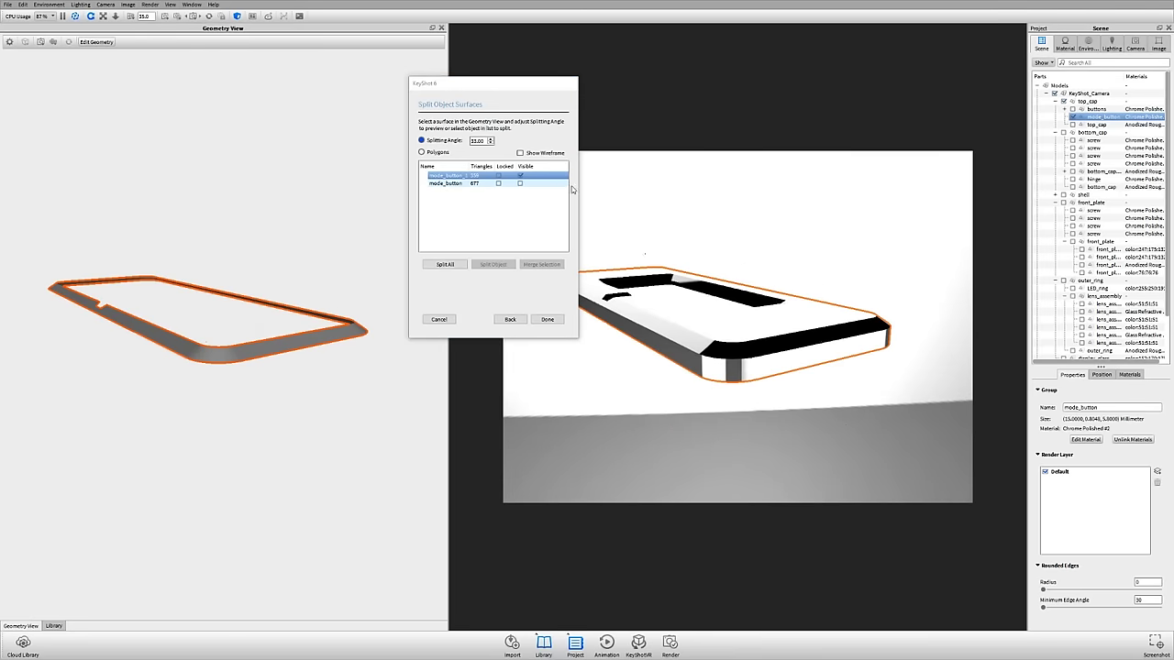
left_click(519, 184)
Split the inner walls of the button's rectangular recess into their own object and toggle the remaining body's visibility to check it
left_click_drag(306, 196, 249, 258)
left_click(250, 264)
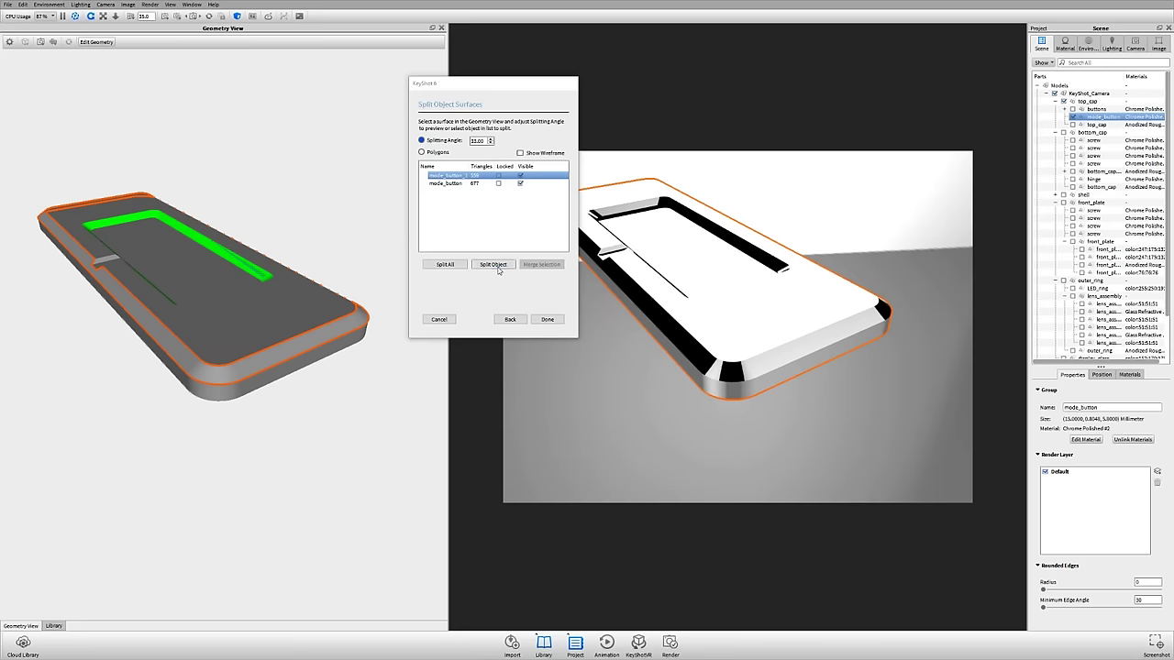
left_click(494, 264)
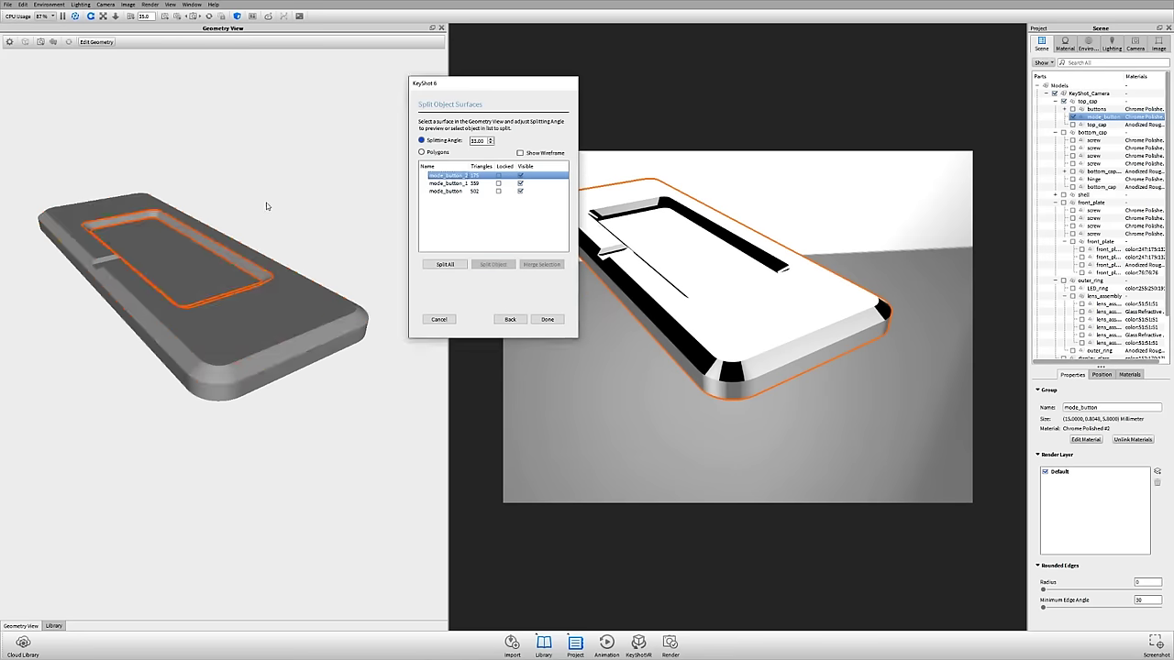
left_click_drag(266, 207, 261, 245)
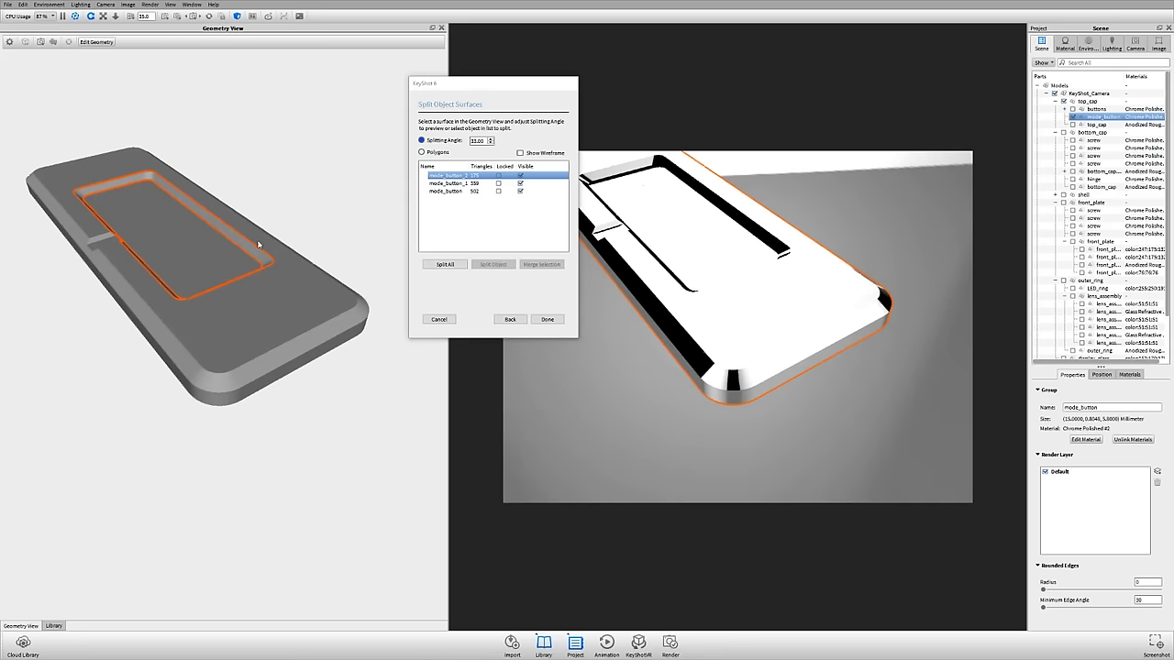
left_click(520, 191)
left_click(520, 190)
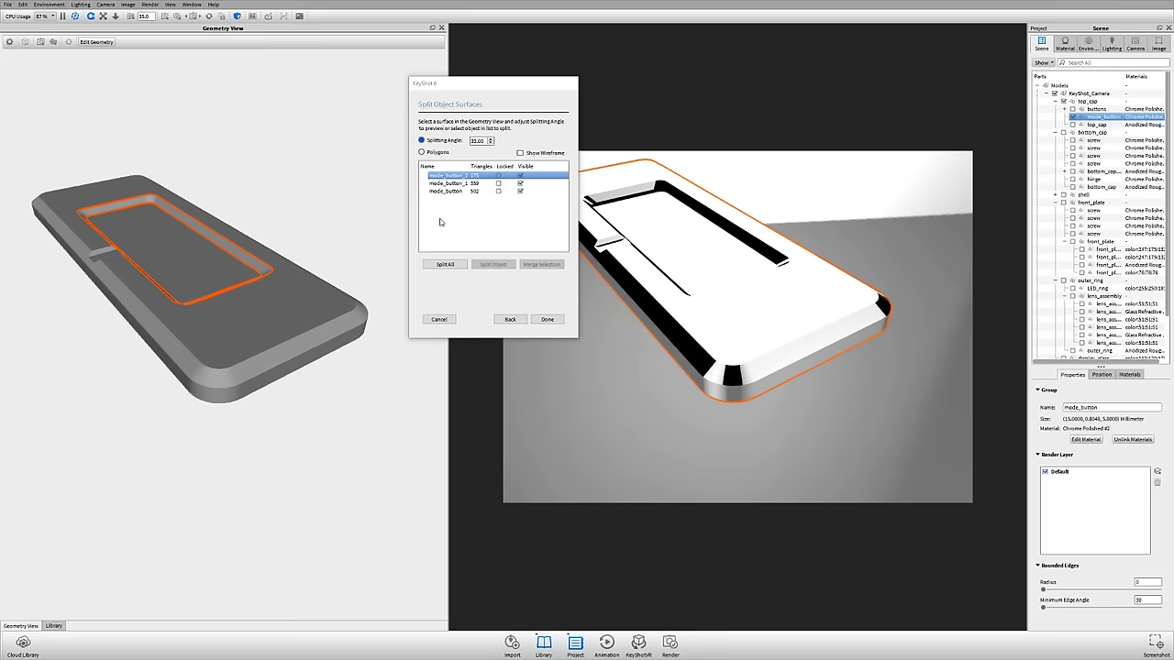
Merge the split-off bevel mode_button_1 and recess walls mode_button_2 into one object
left_click(447, 185)
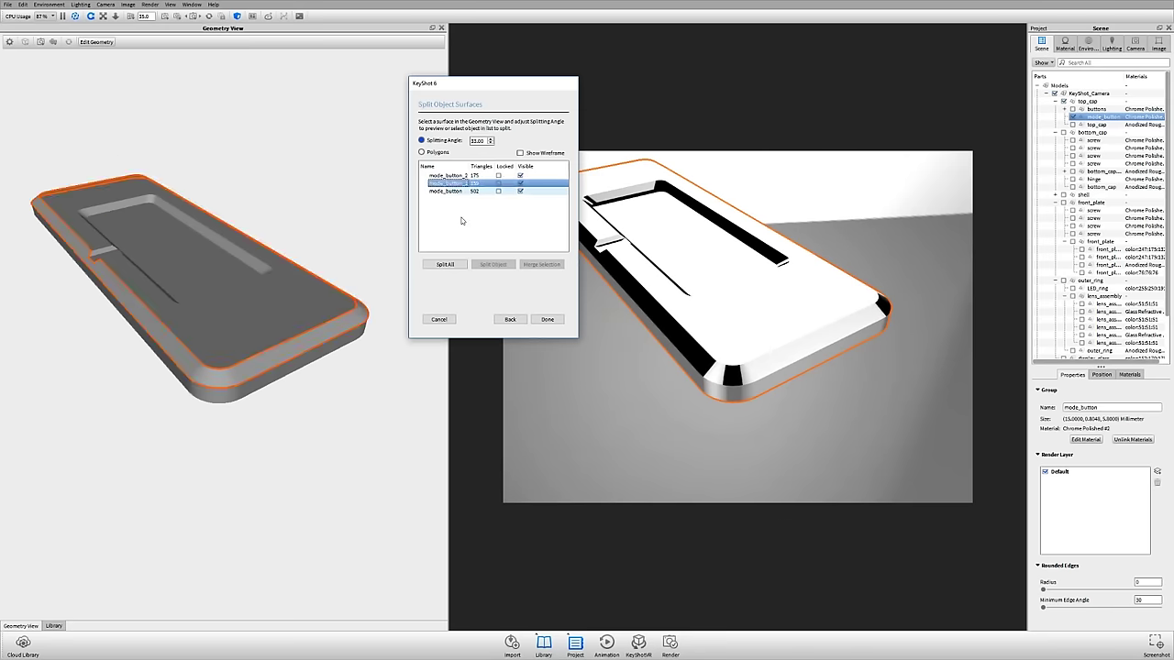
double_click(454, 184)
left_click(452, 176)
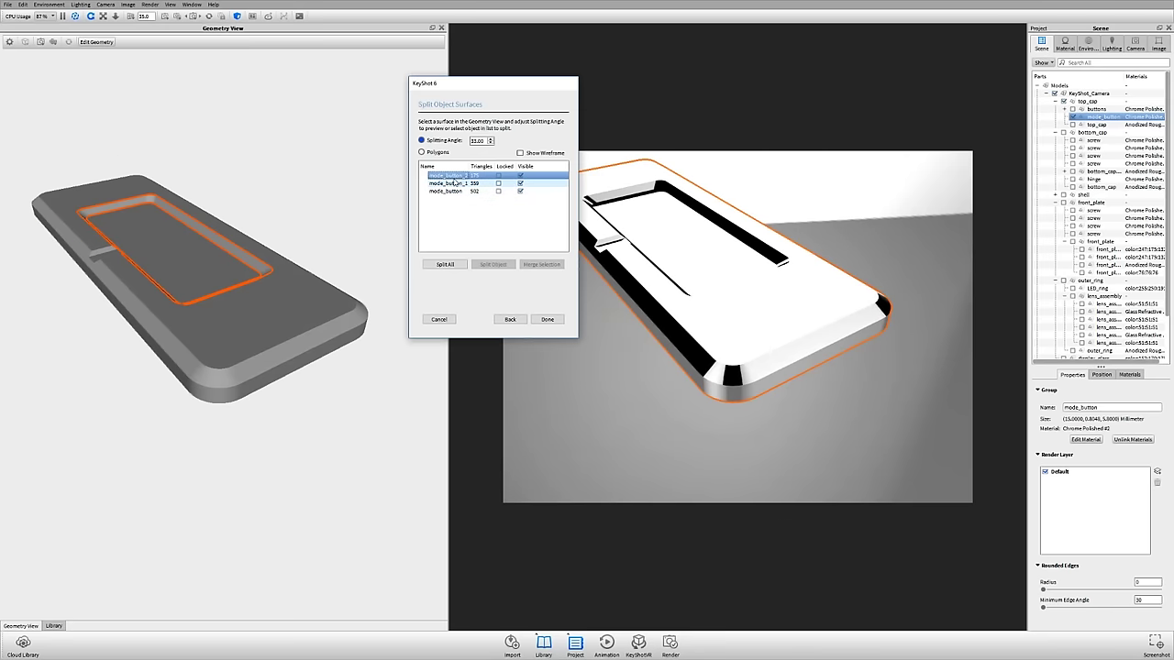
left_click(452, 183, "ctrl")
left_click_drag(272, 300, 275, 273)
left_click(534, 268)
left_click(540, 264)
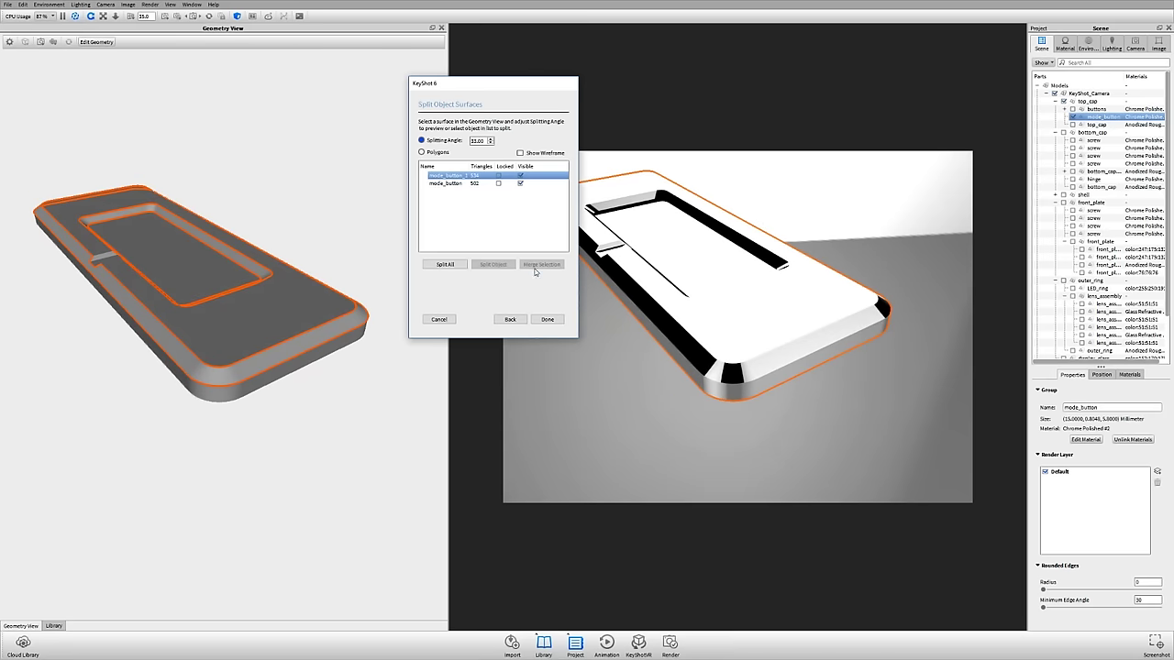
Inspect the merged bevel and recess walls with the remaining mode_button body hidden, and show the body again
left_click(519, 183)
left_click_drag(324, 225, 129, 332)
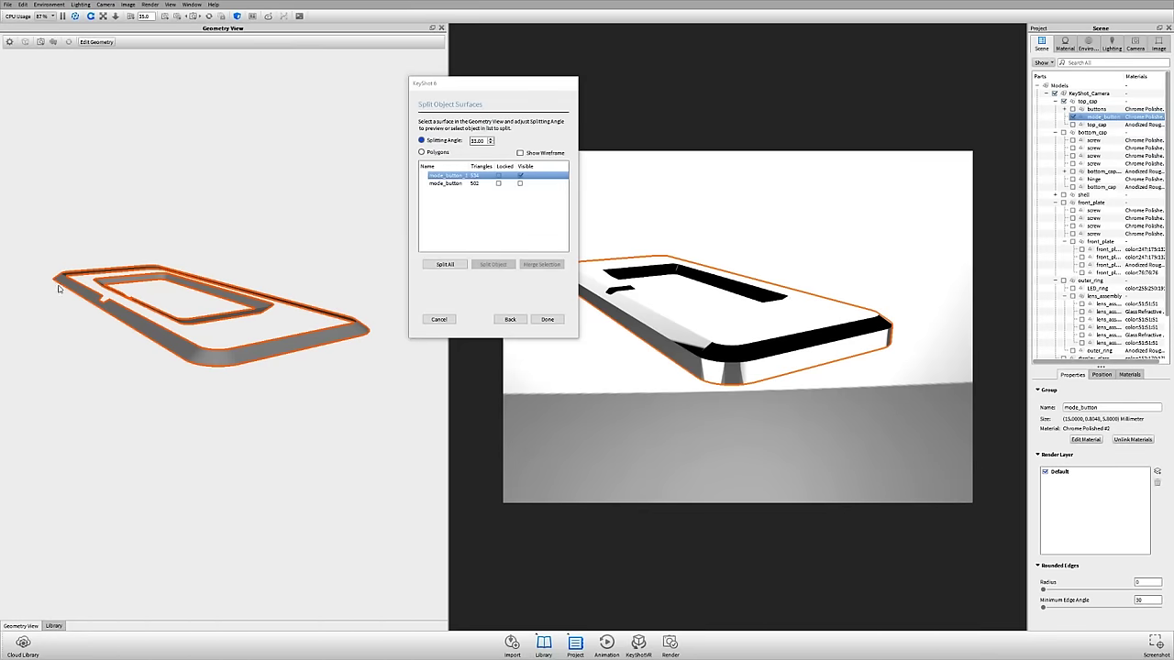
left_click_drag(341, 503, 222, 355)
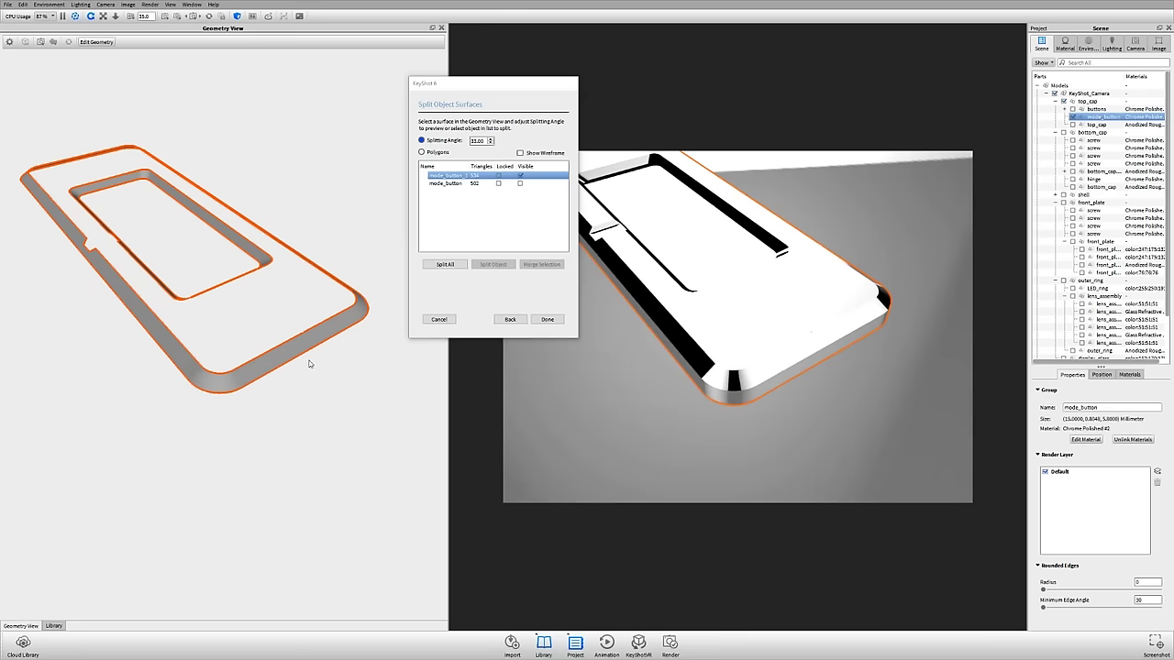
left_click(520, 183)
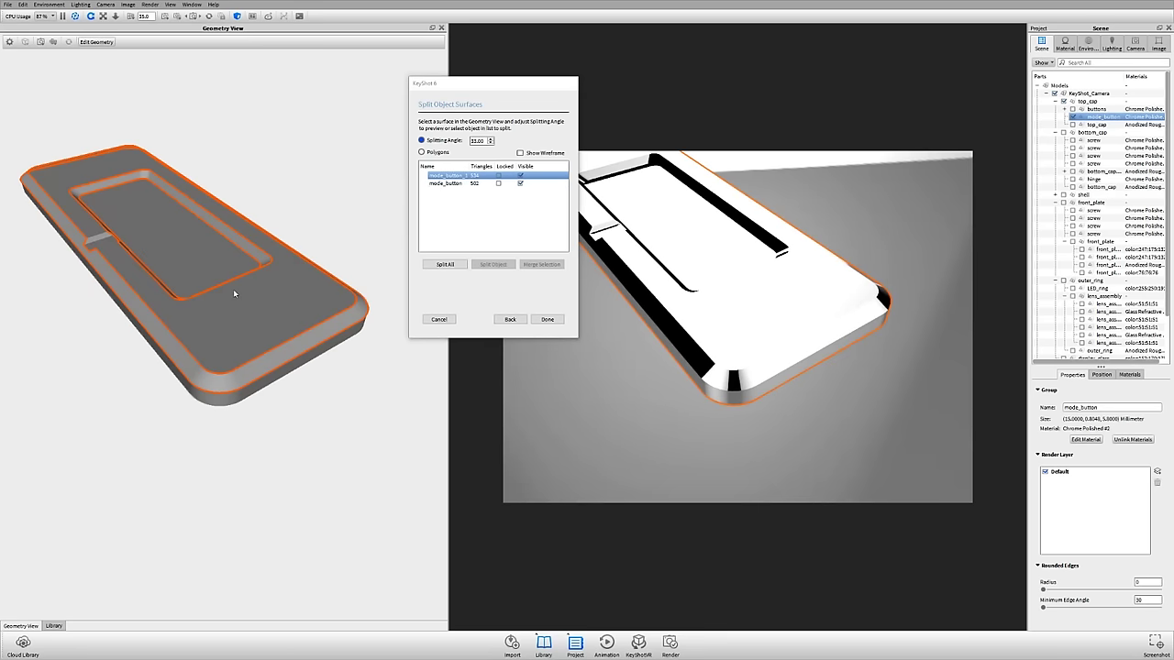
left_click_drag(281, 321, 106, 195)
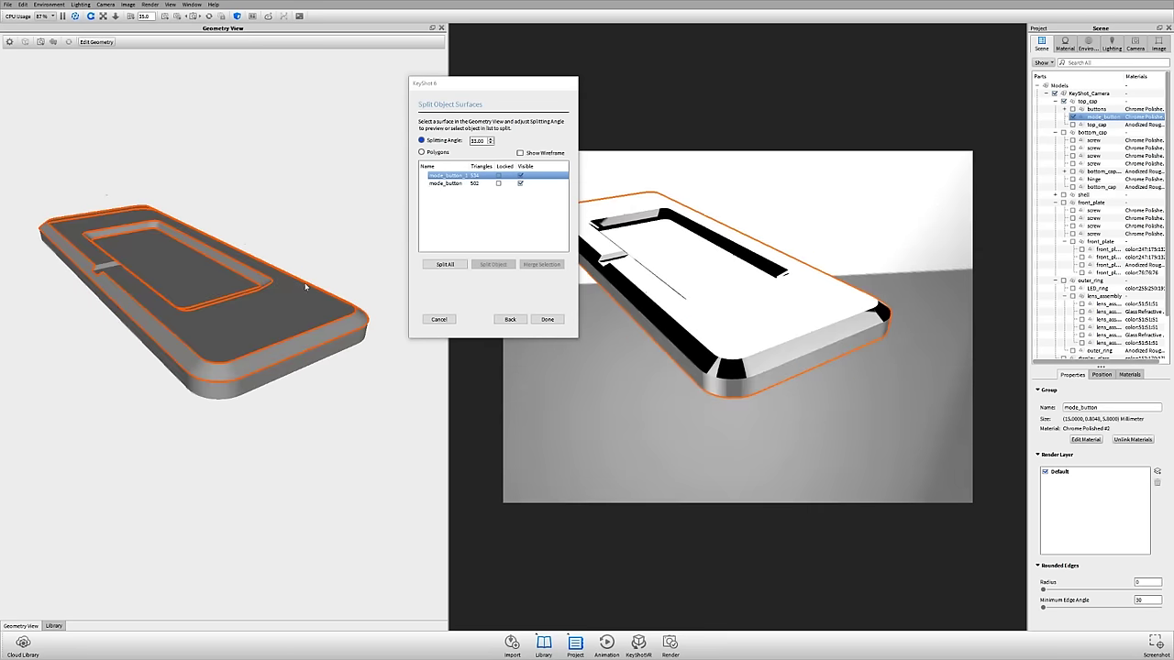
Finish the surface split and check the separated mode button parts by toggling the visibility of mode_button_1
left_click(546, 321)
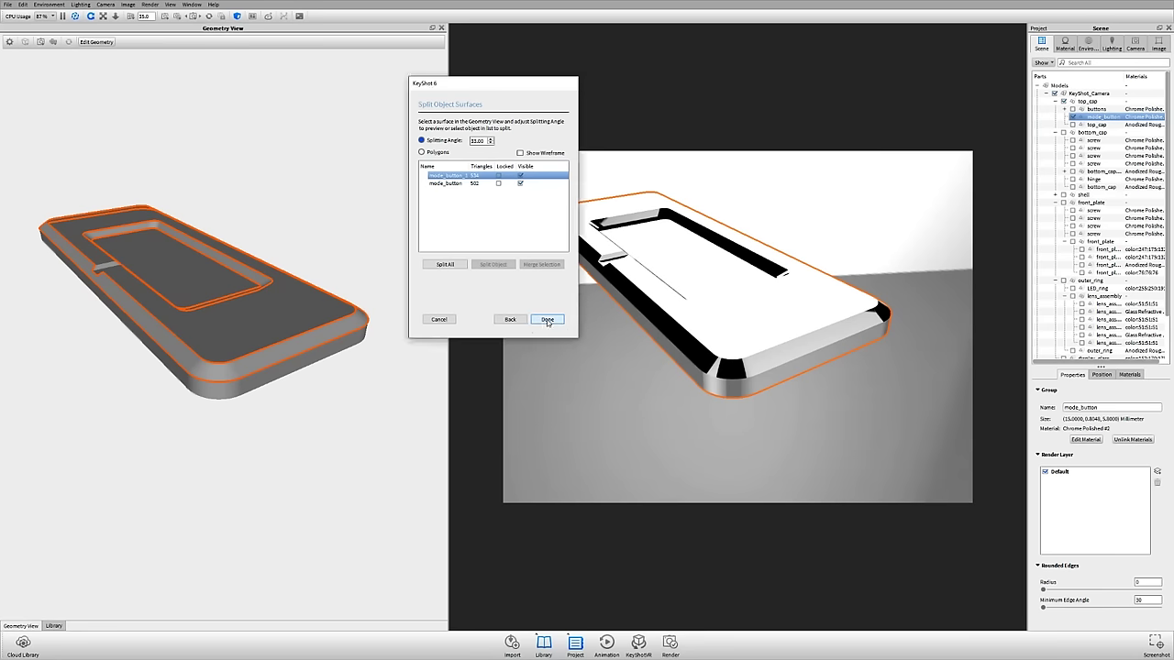
left_click_drag(748, 403, 761, 349)
left_click(769, 315)
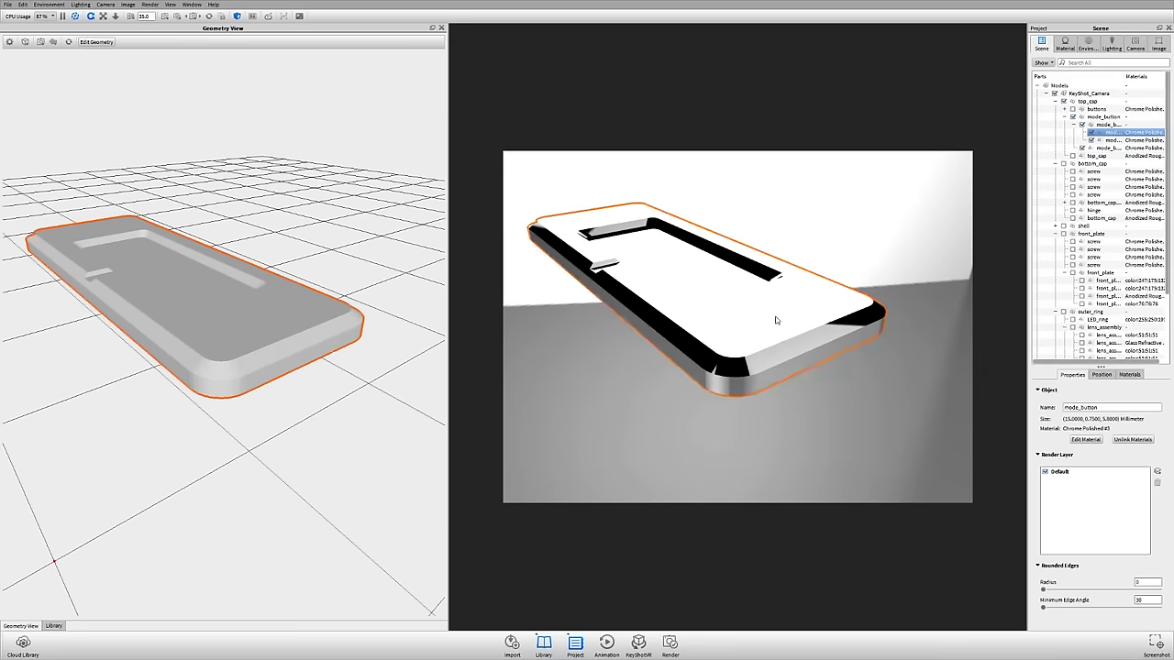
left_click(811, 345)
left_click_drag(848, 366, 843, 348)
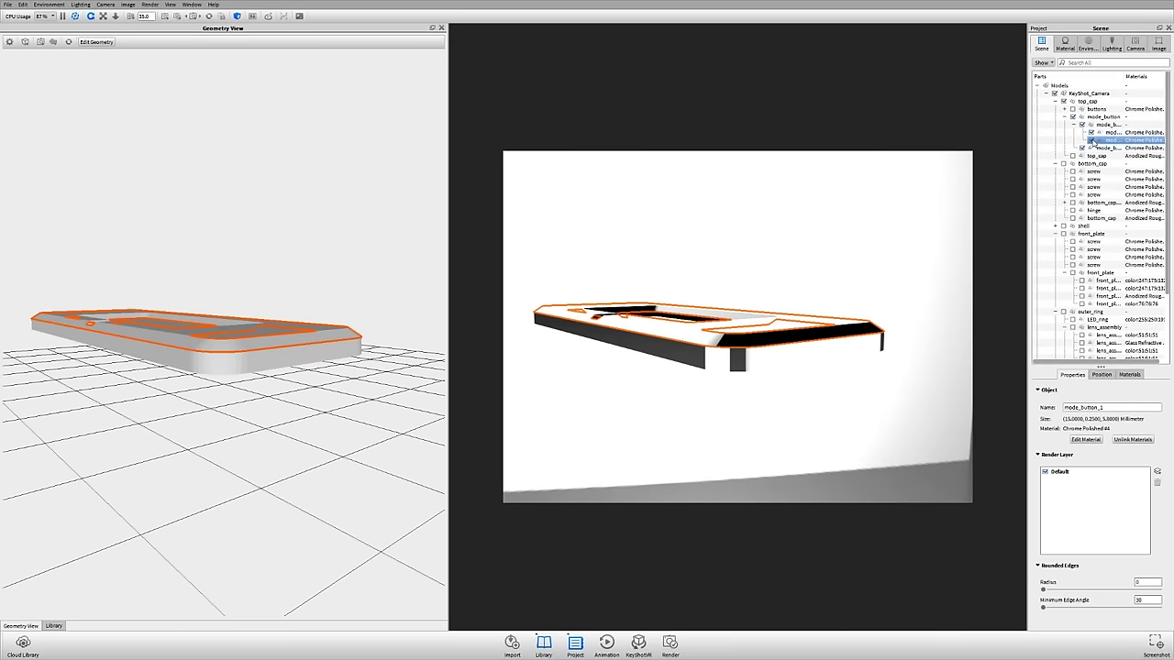
left_click(1091, 139)
left_click(1091, 141)
left_click_drag(764, 347, 768, 412)
left_click(765, 366)
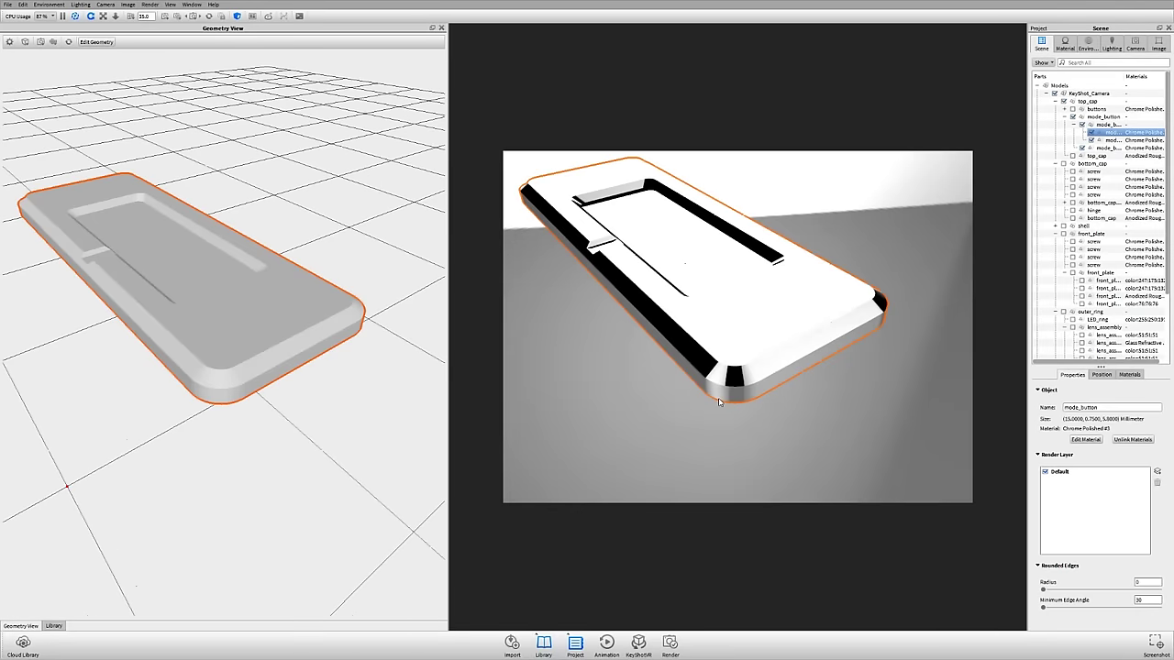
Slightly increase the roughness of the Chrome Polished #3 material on the mode button's main body
double_click(782, 326)
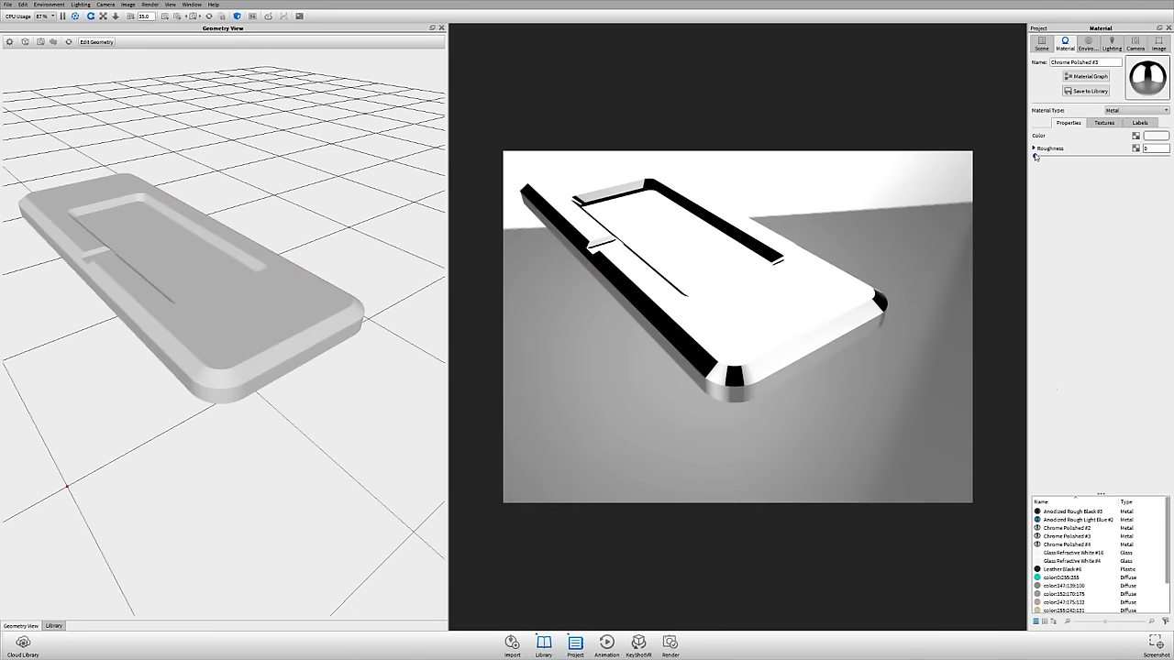
left_click_drag(1035, 156, 1047, 158)
left_click_drag(760, 435, 791, 434)
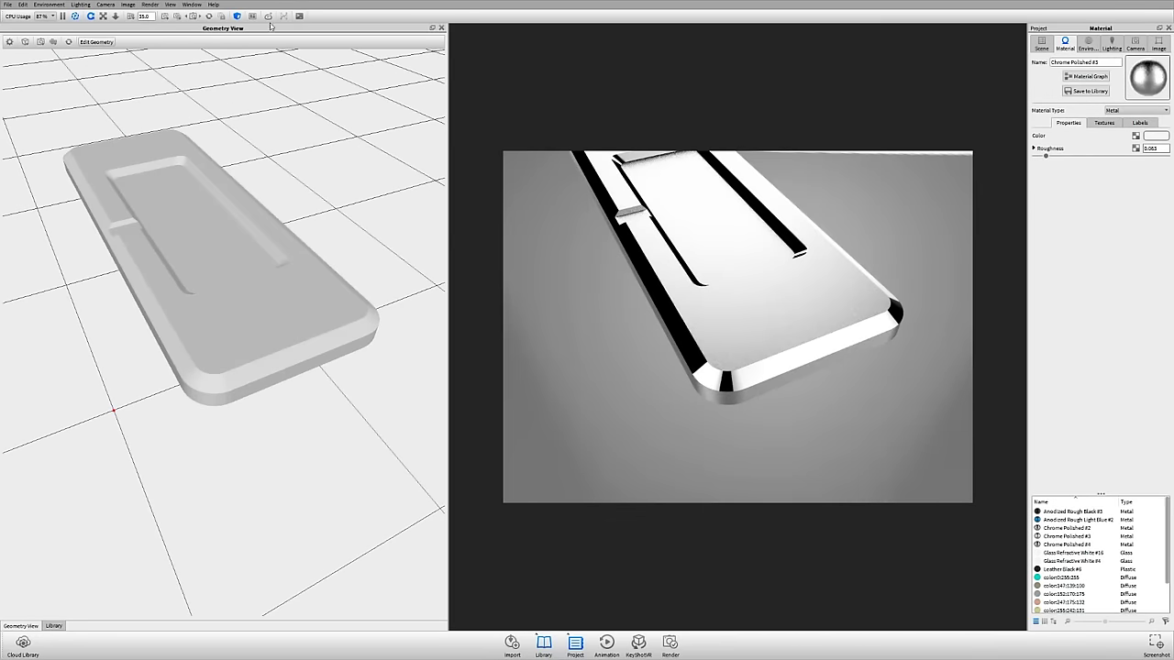
Close the Geometry View, unhide all of the camera's parts and bring the scene tree back up
left_click(442, 29)
left_click_drag(662, 359, 747, 355)
scroll(752, 316, "down", 5)
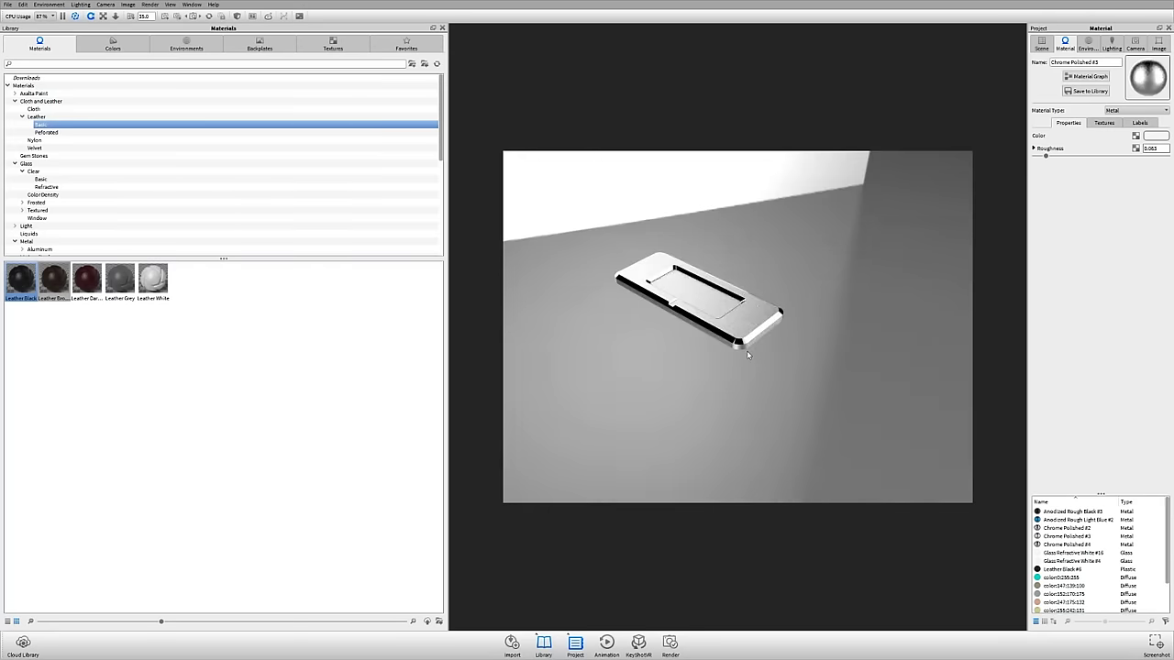
scroll(747, 355, "up", 5)
right_click(796, 213)
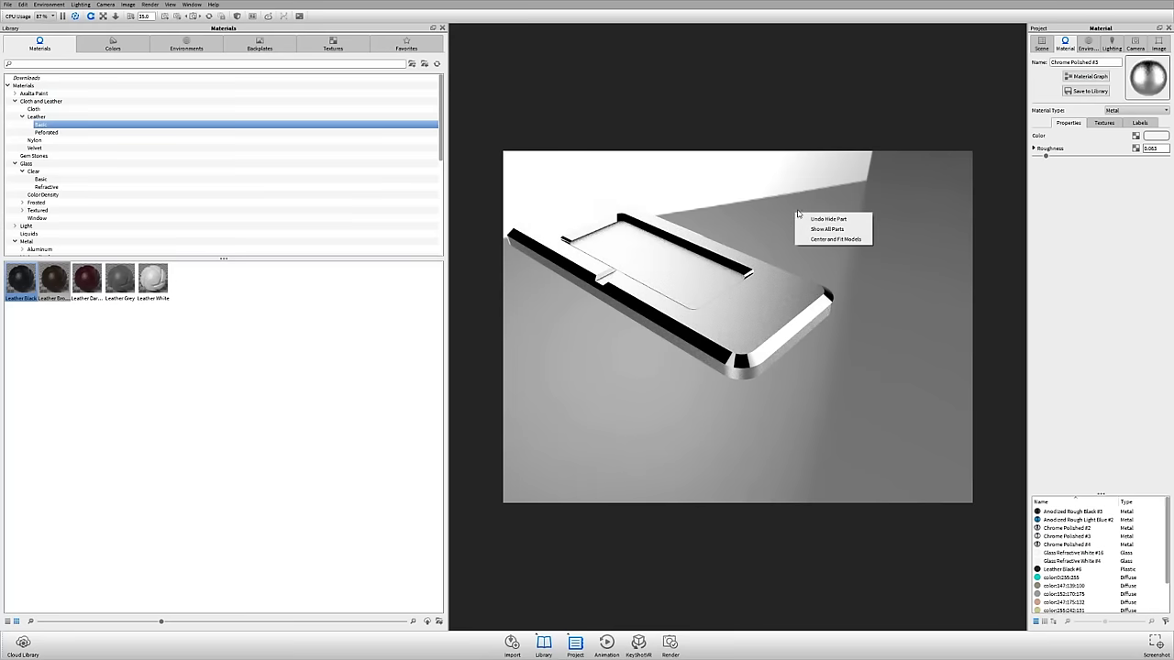
left_click(827, 229)
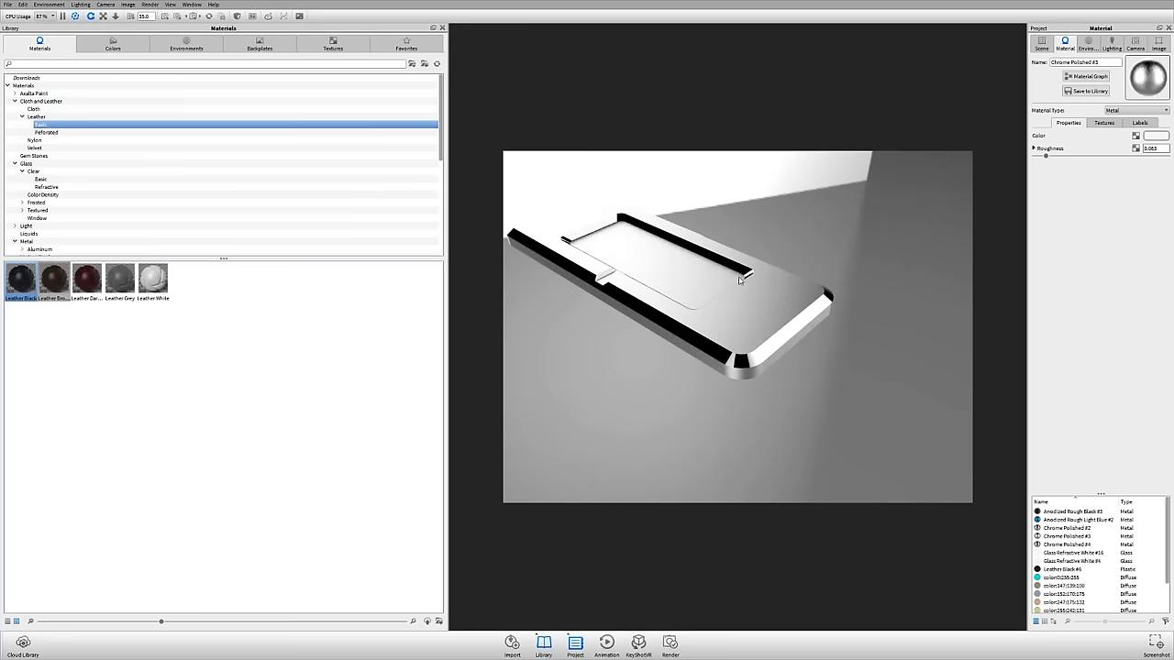
scroll(737, 468, "down", 3)
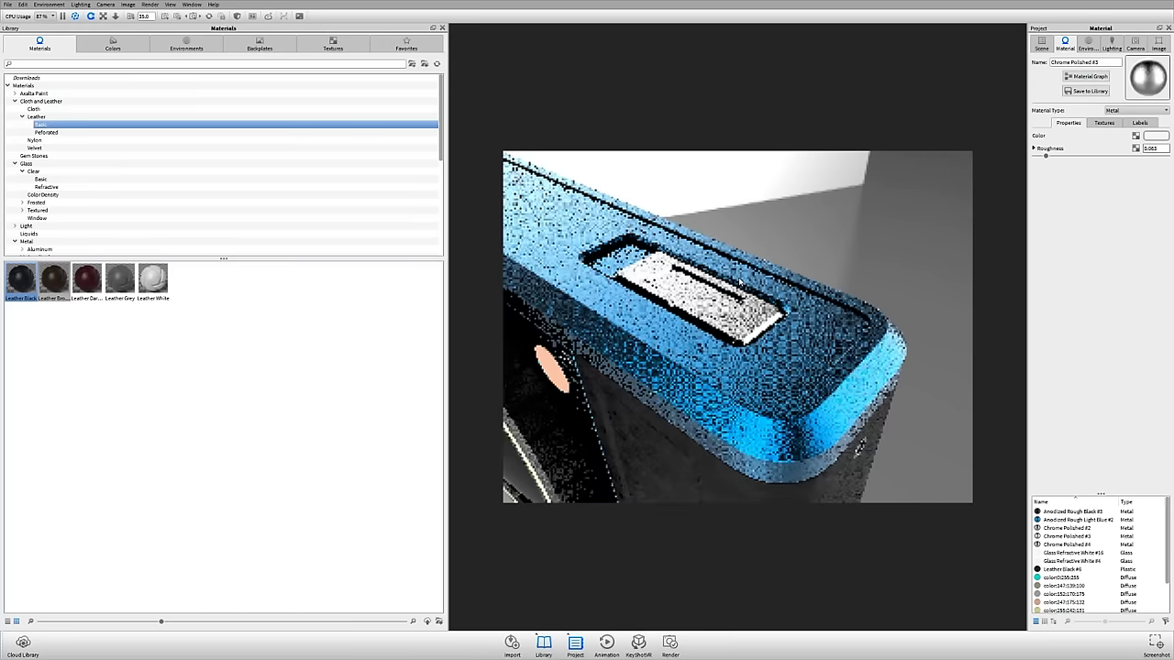
left_click_drag(737, 476, 898, 352)
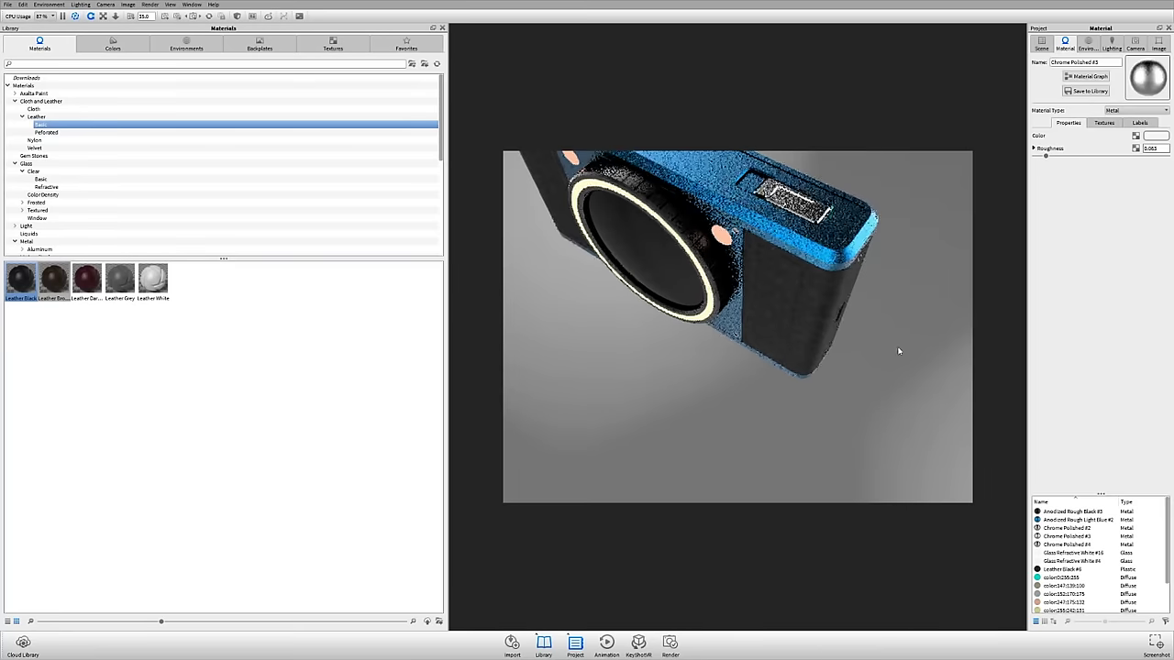
left_click(1042, 44)
left_click(900, 183)
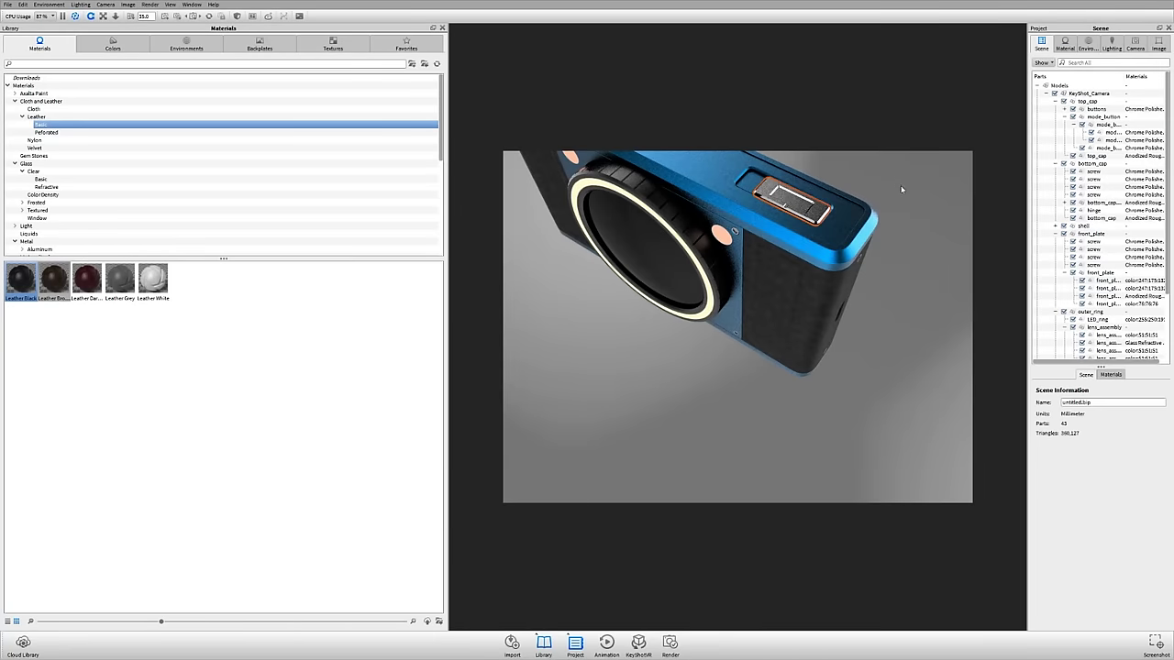
Collapse the Cloth and Leather, Glass and Metal folders in the material library and narrow the library panel
left_click_drag(755, 342, 206, 168)
left_click(14, 100)
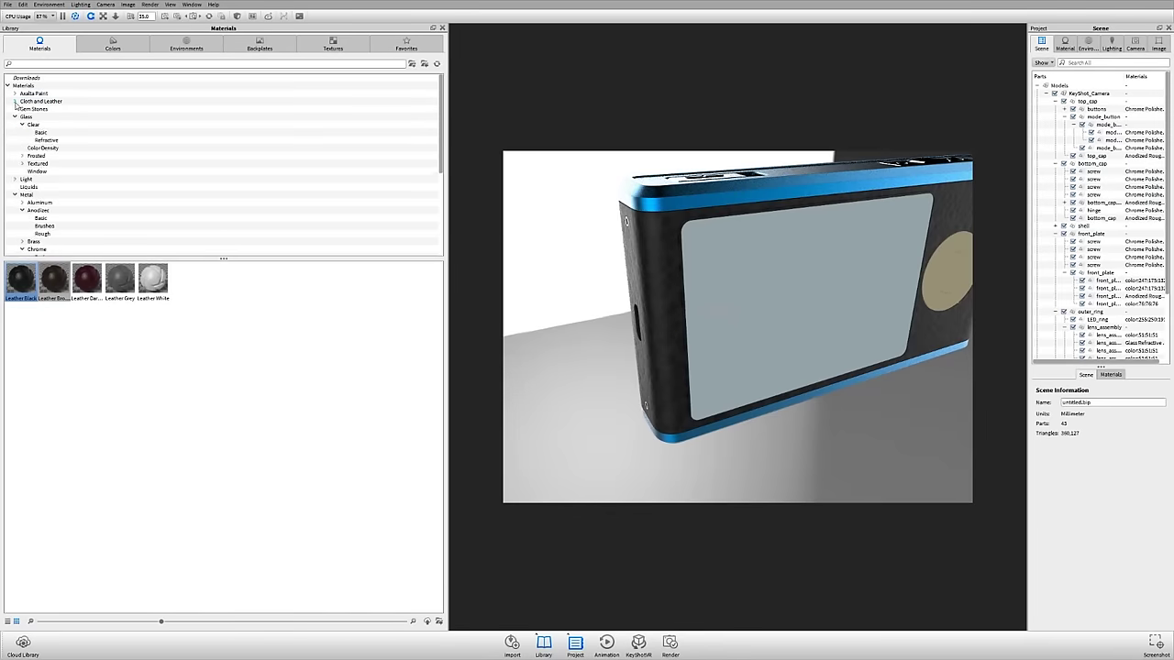
left_click(17, 124)
left_click(14, 117)
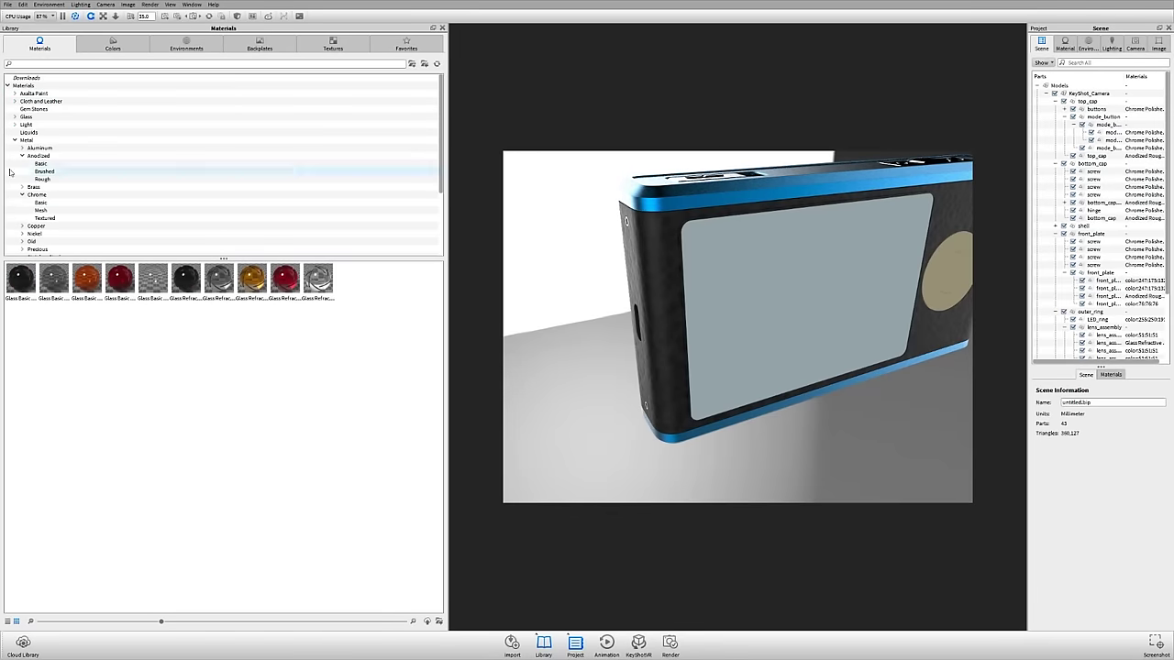
left_click(14, 140)
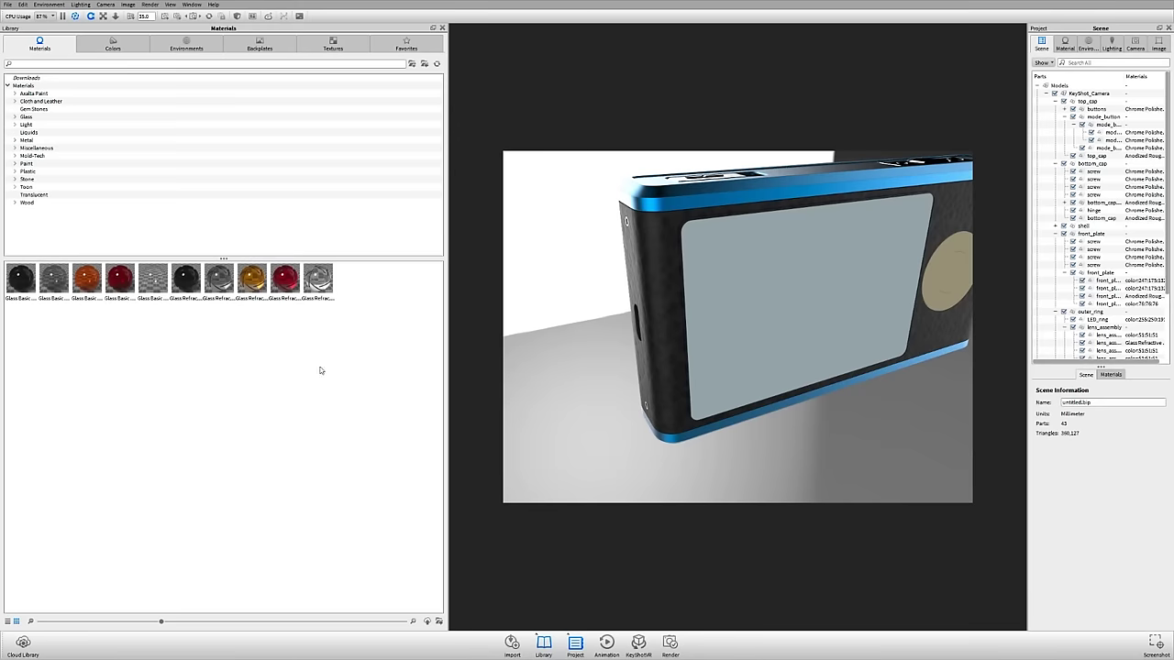
left_click_drag(447, 224, 190, 229)
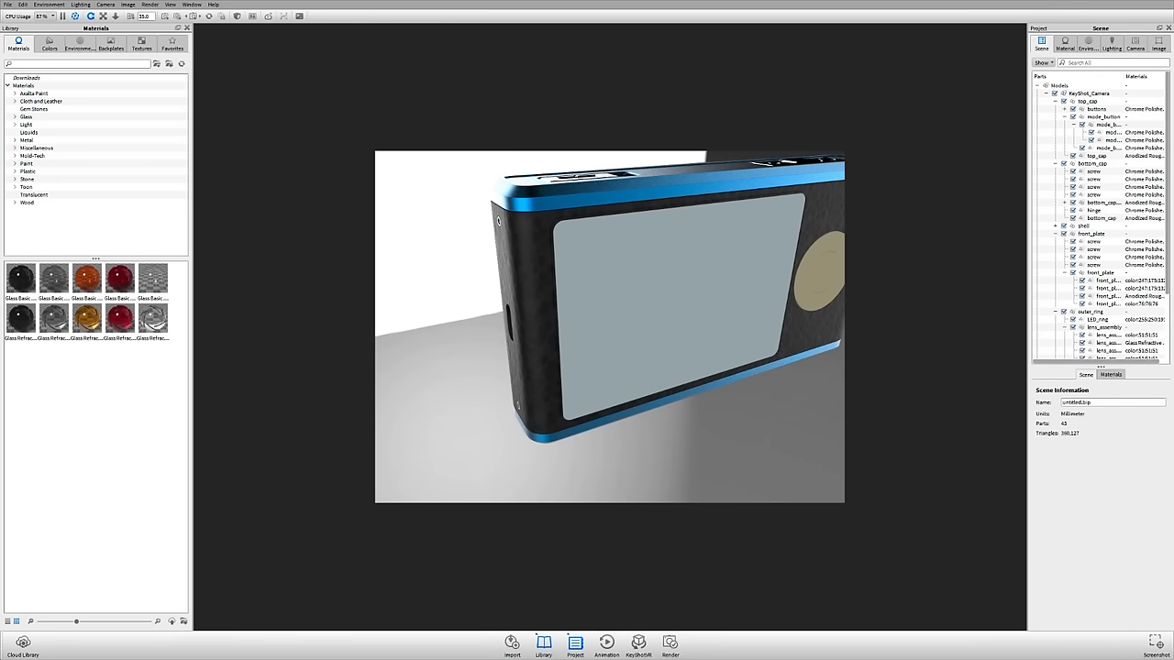
Open the KeyShot Cloud Library website, view its account registration form and return to the login page
left_click(23, 642)
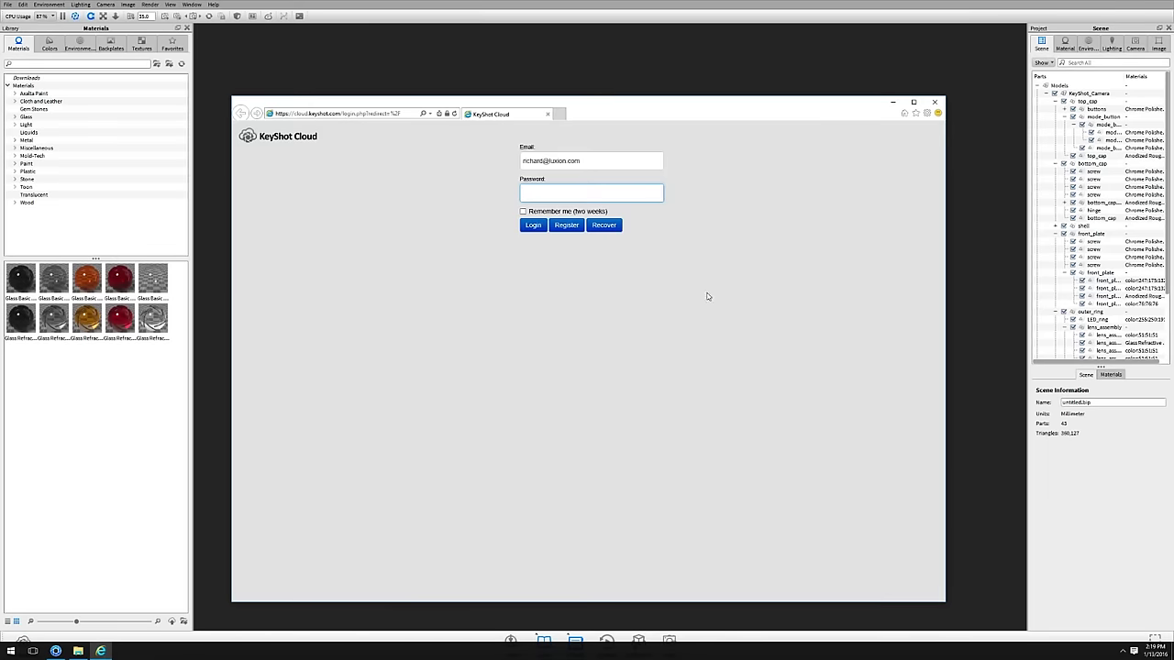
left_click(708, 296)
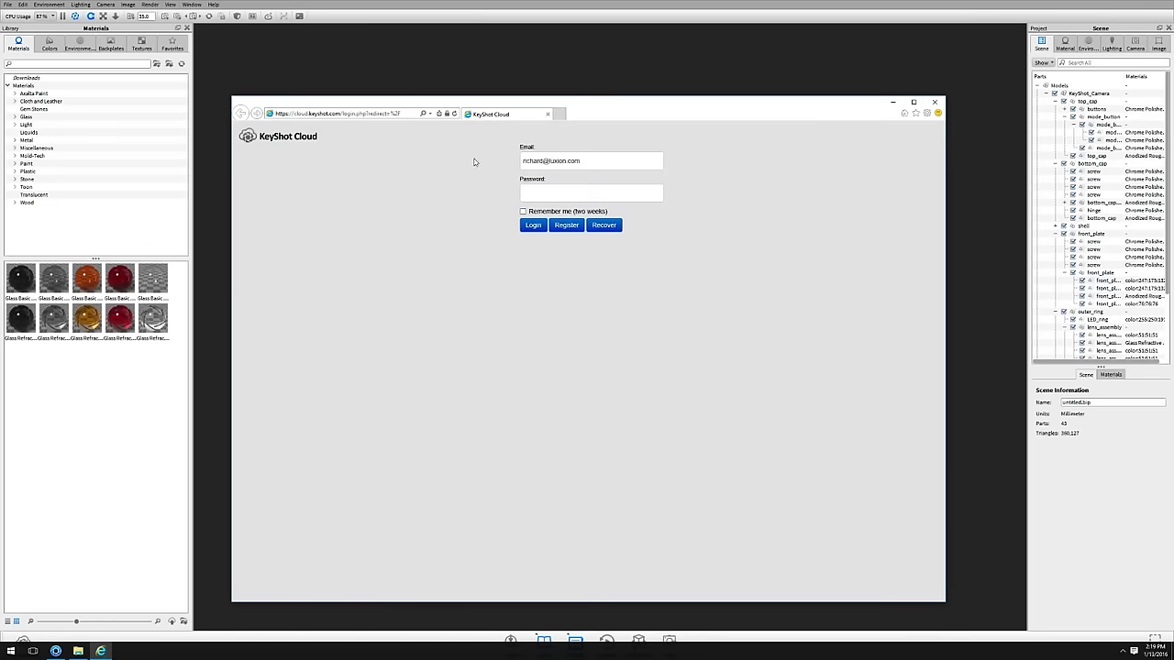
left_click(569, 225)
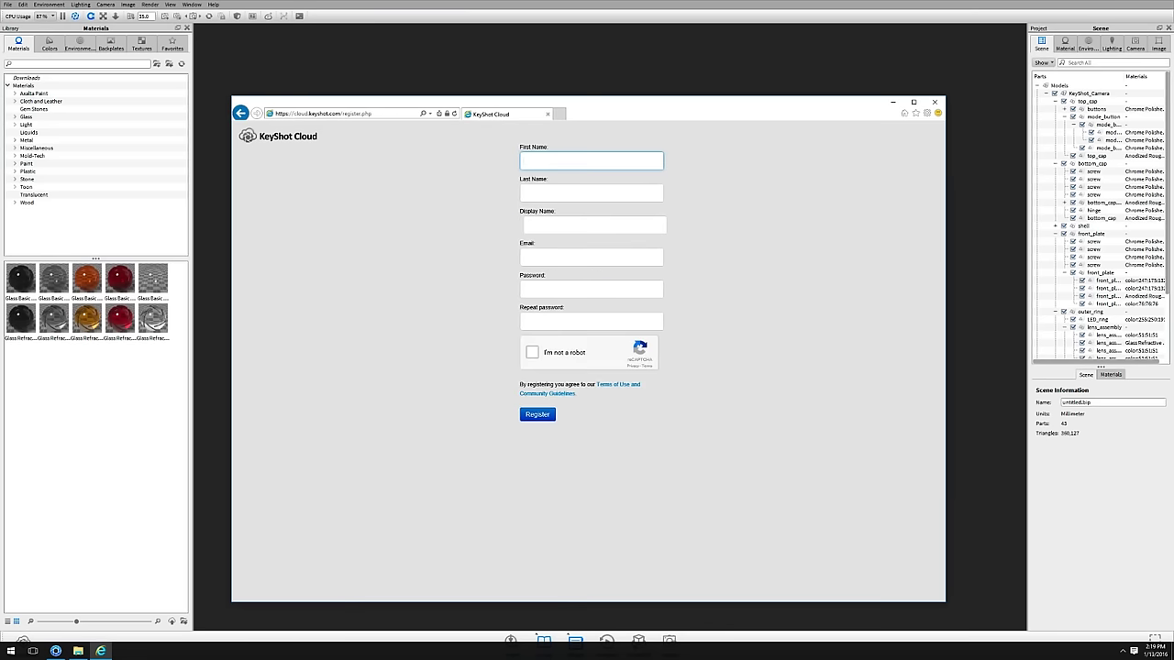
left_click(240, 114)
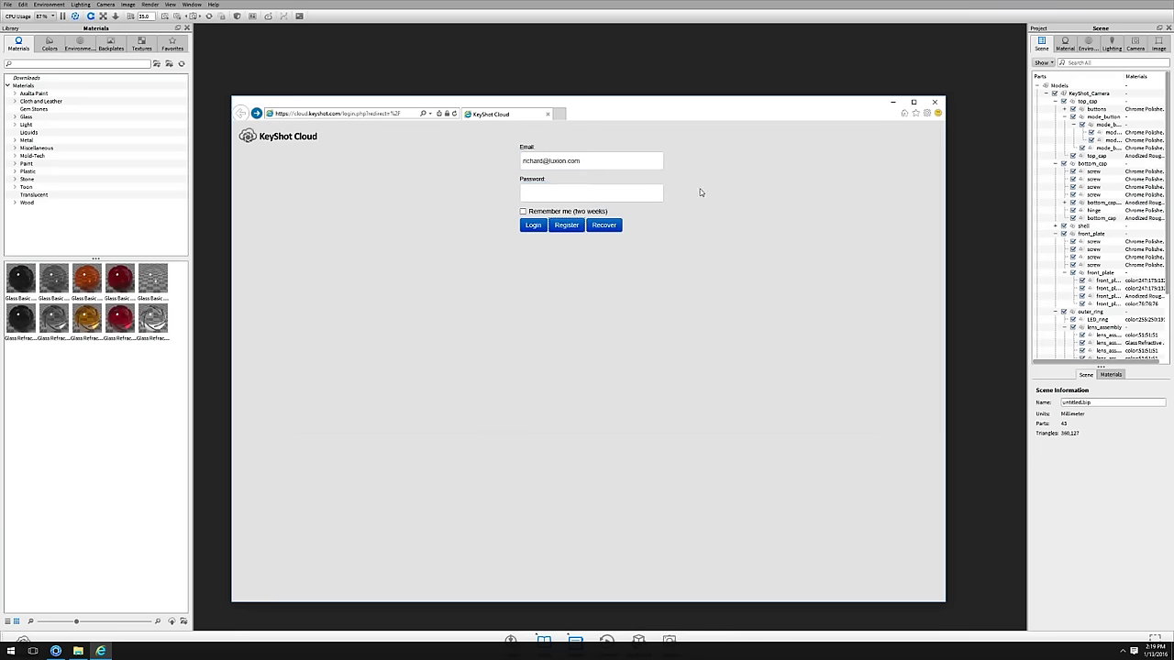
Enter the account password and log in to KeyShot Cloud
left_click(596, 188)
type("•••••••")
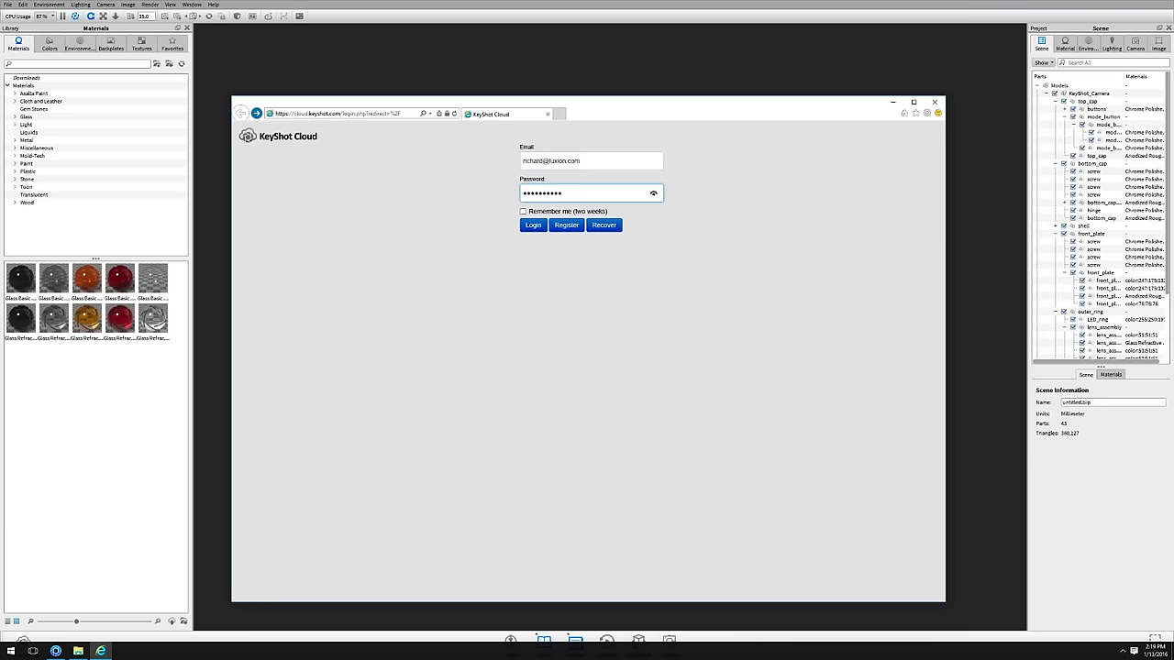
left_click(532, 225)
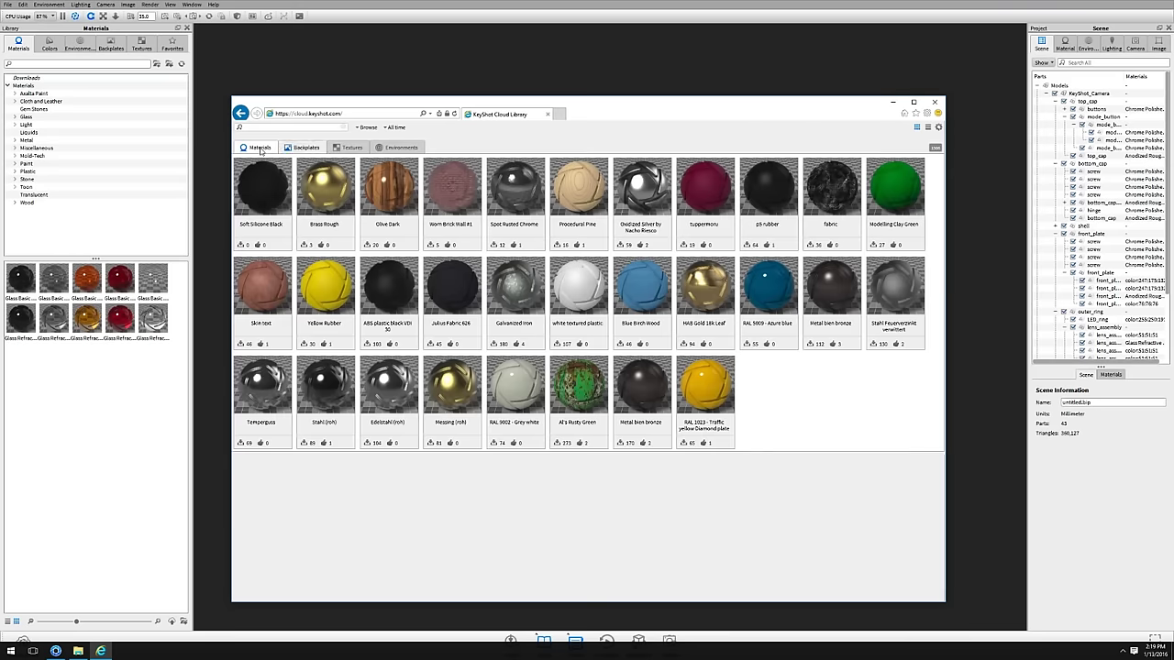
Browse the cloud library's backplates, textures and environments, and open the bathroom environment's details with its download option
left_click(260, 148)
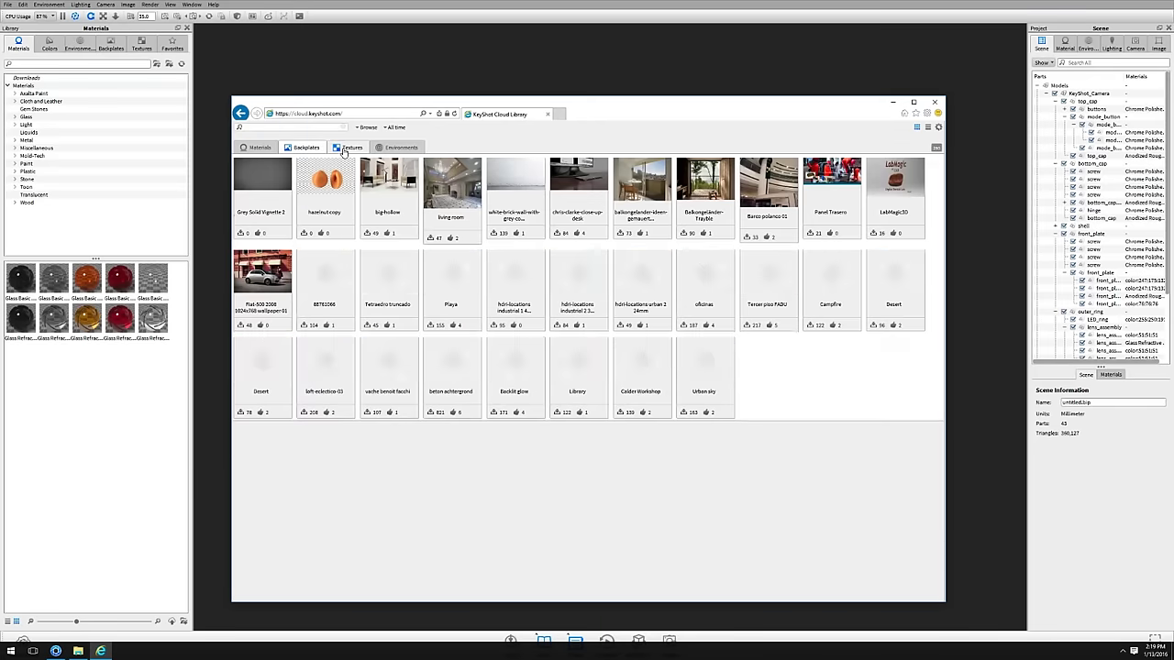
left_click(341, 150)
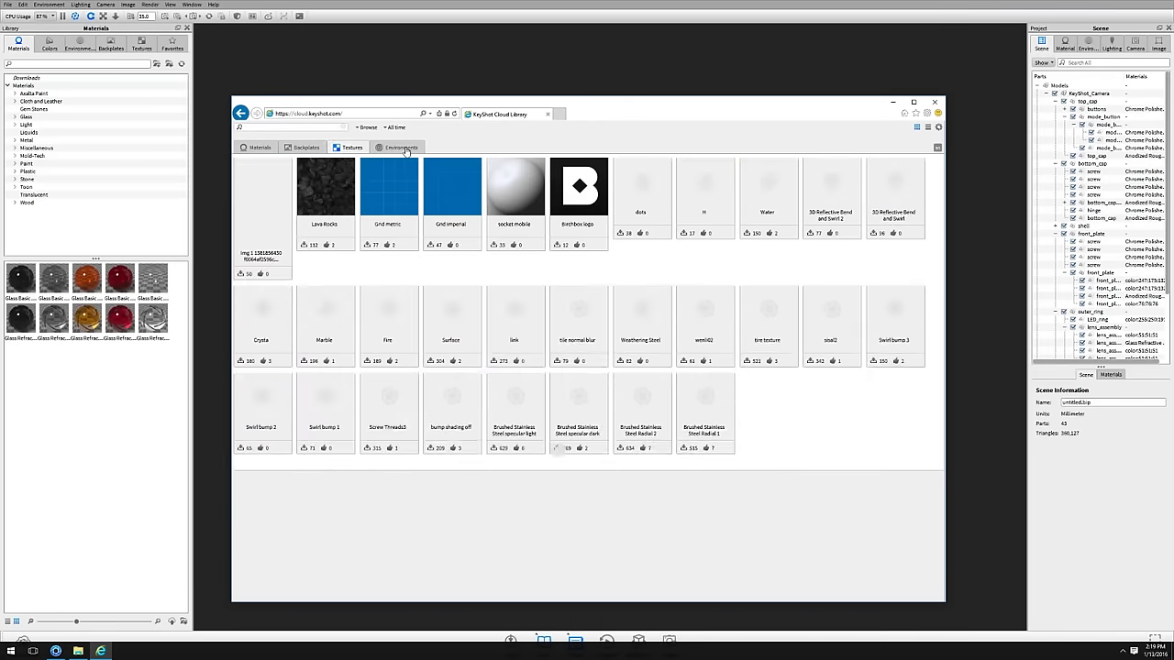
left_click(400, 149)
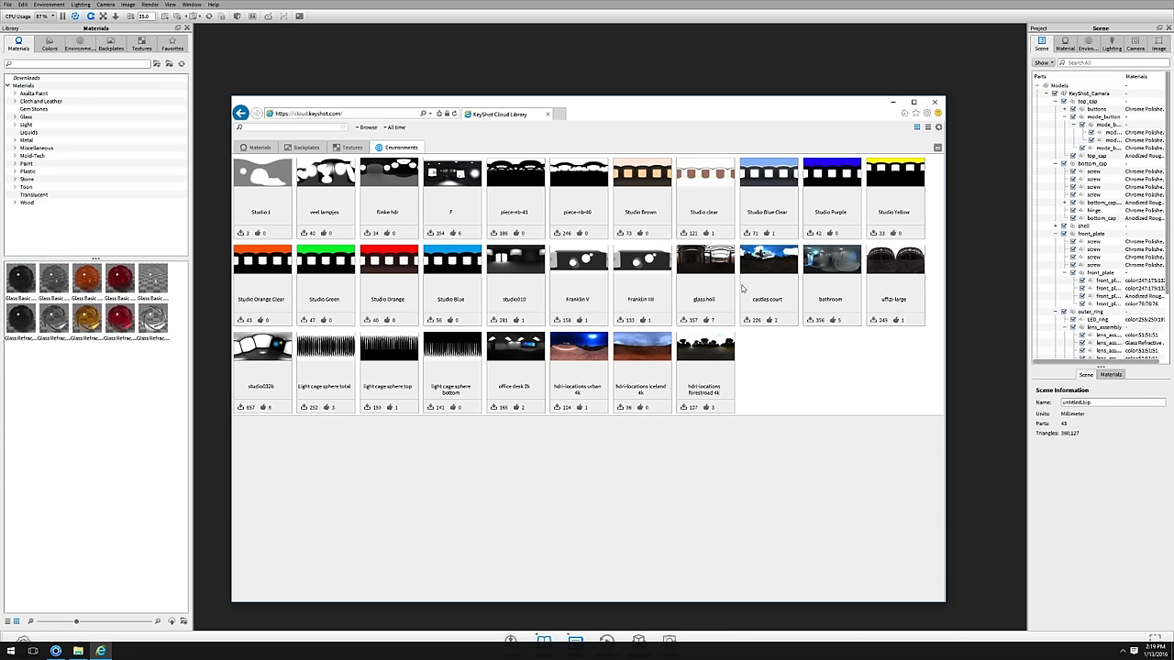
left_click(836, 268)
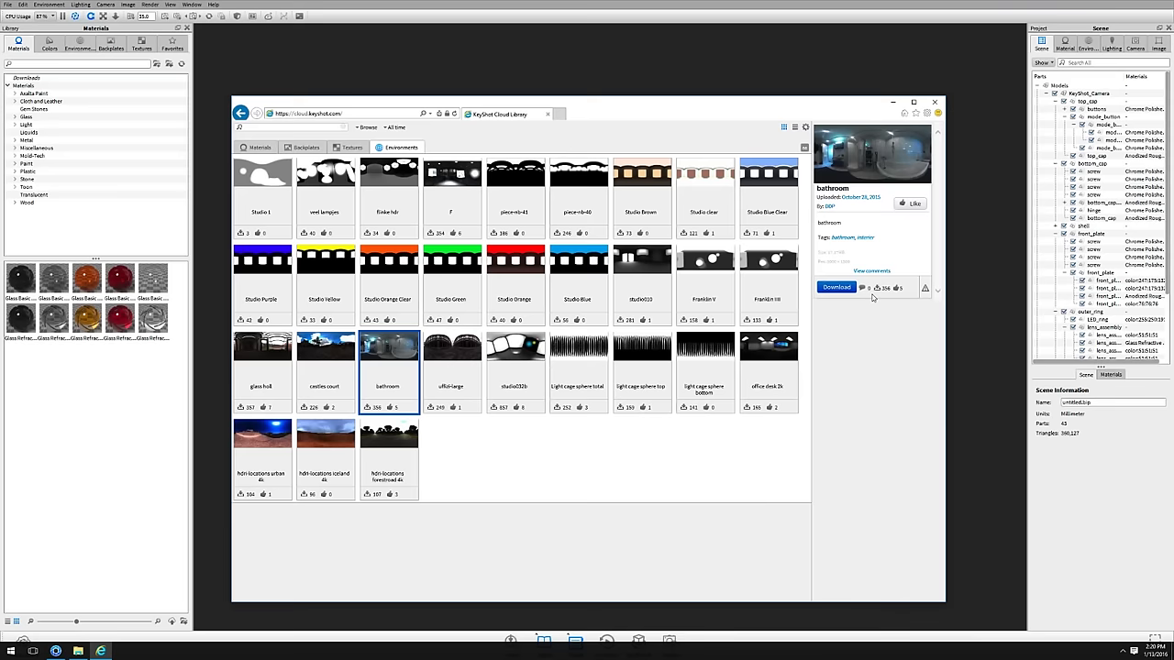
left_click(843, 288)
Return through the textures and backplates to the cloud library's materials and search for "mold tech"
left_click(351, 147)
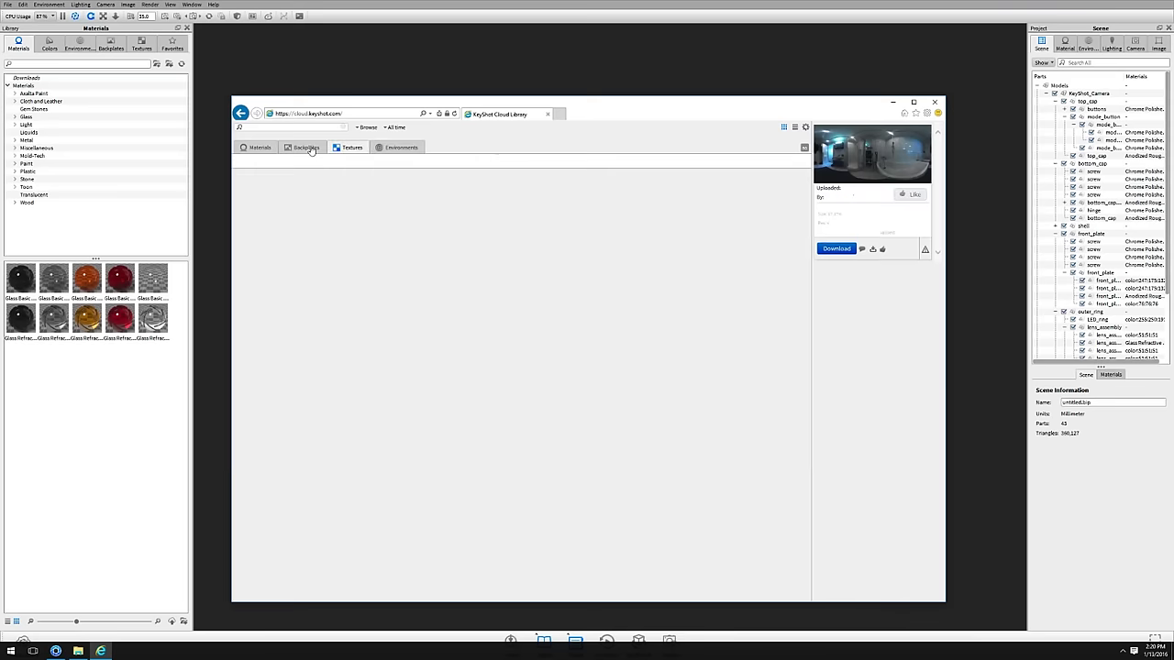
left_click(290, 149)
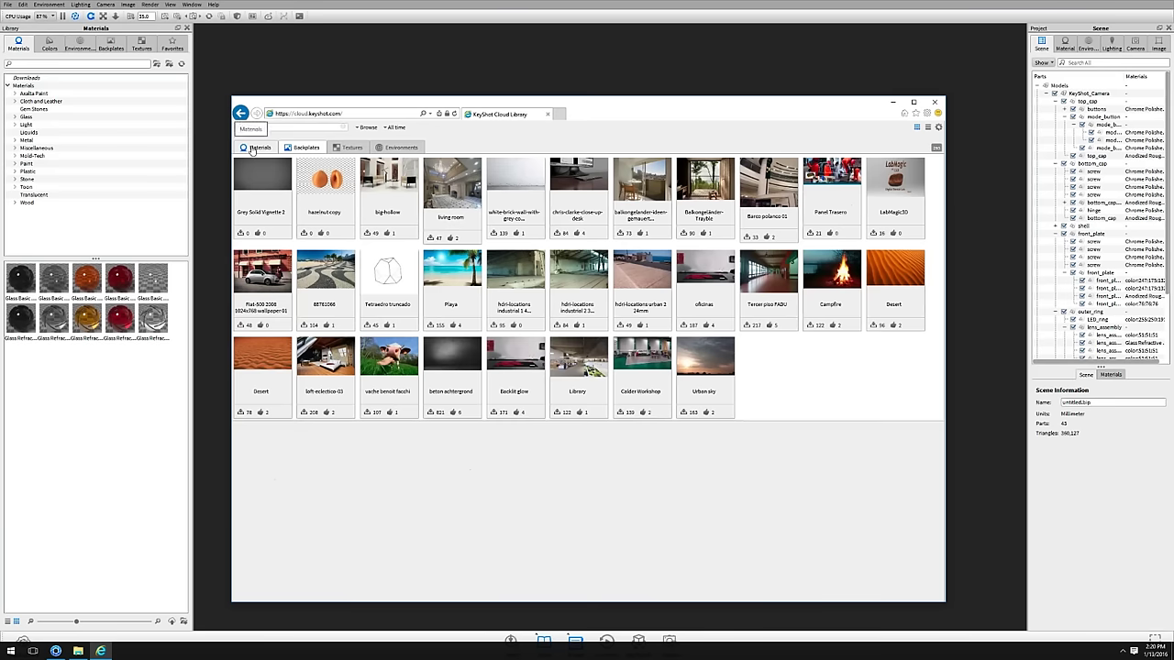
left_click(253, 149)
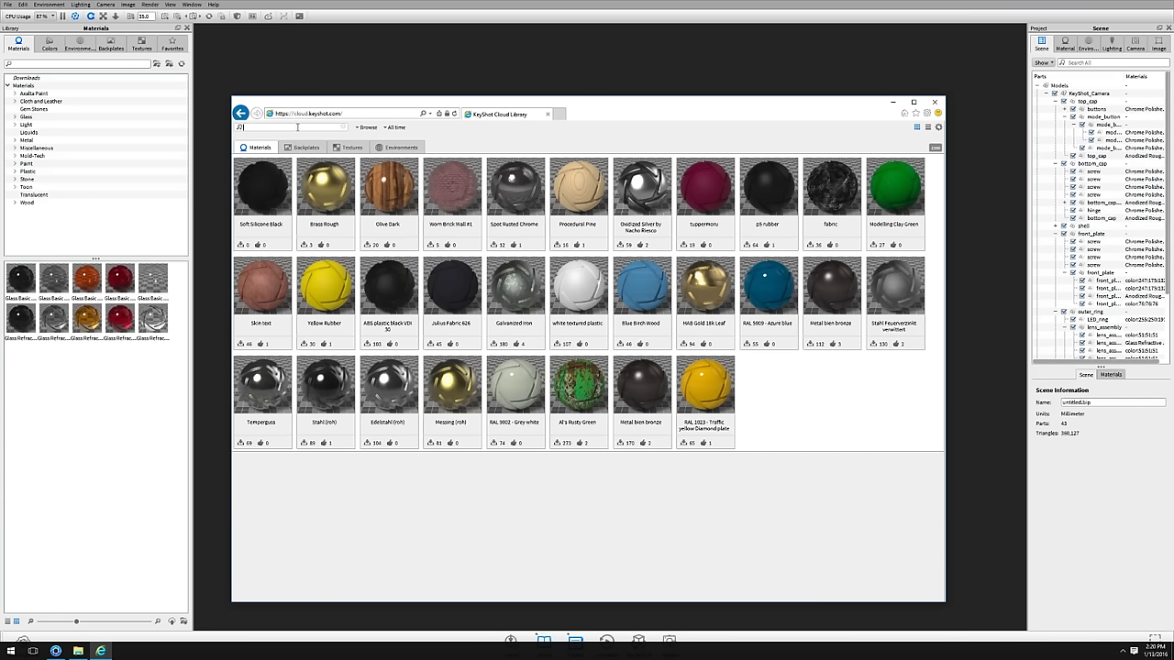
type("mold")
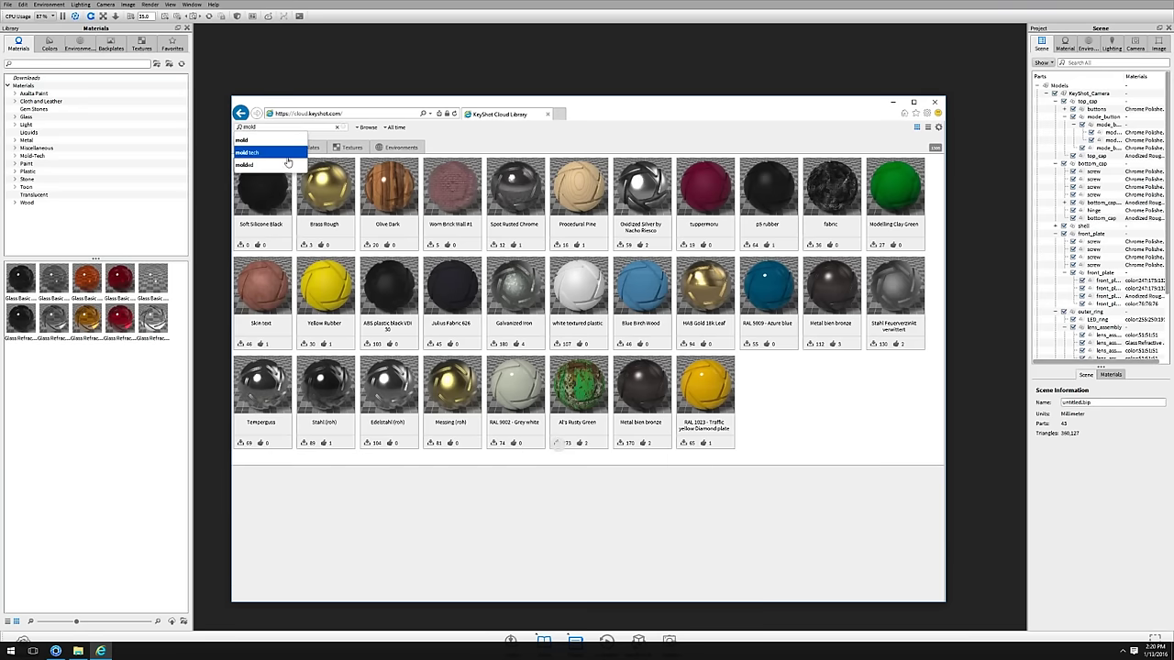
left_click(286, 153)
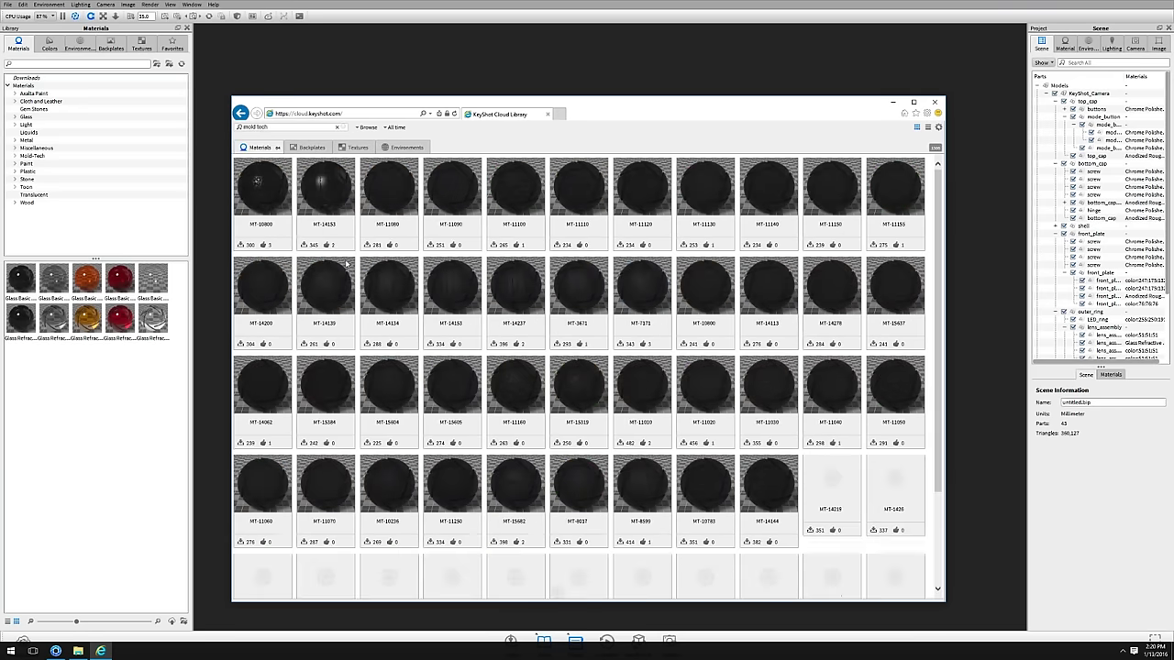
Switch to KeyShot, show the local Mold-Tech materials with enlarged thumbnails, and return to the cloud library for comparison
left_click(111, 441)
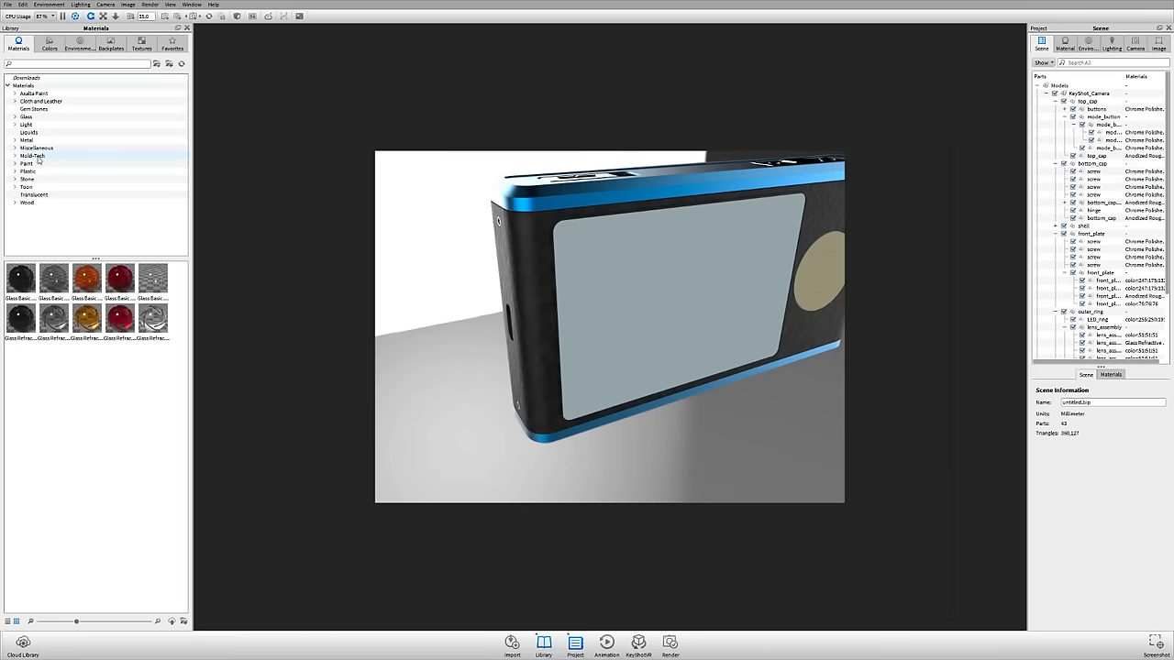
left_click(38, 157)
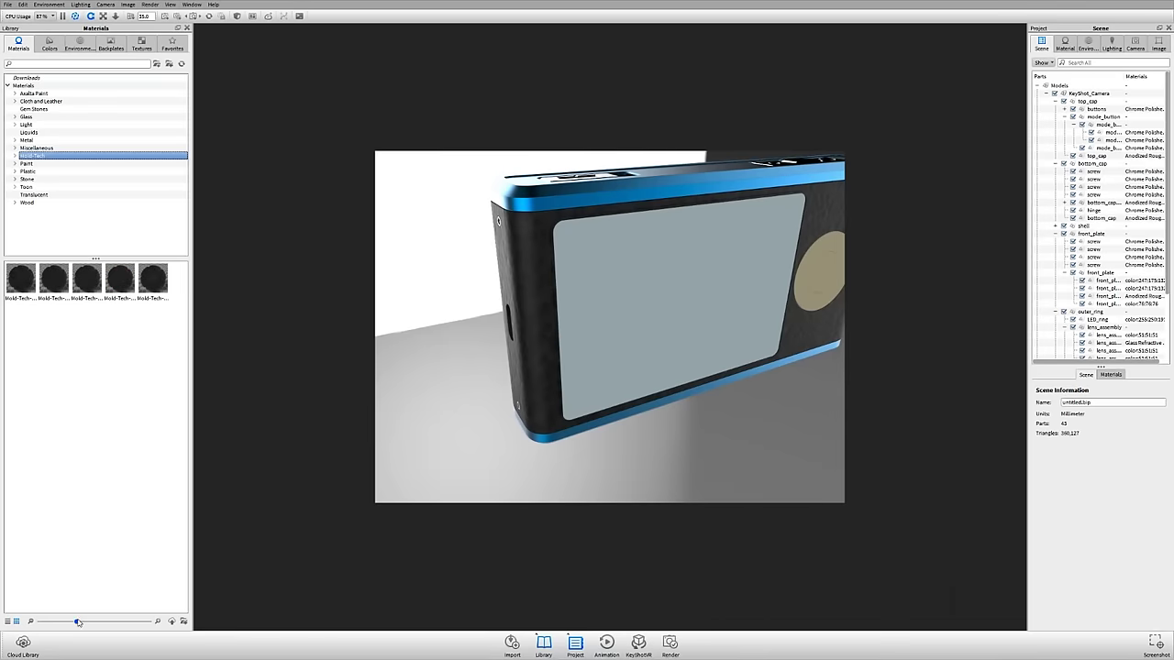
left_click_drag(78, 621, 138, 621)
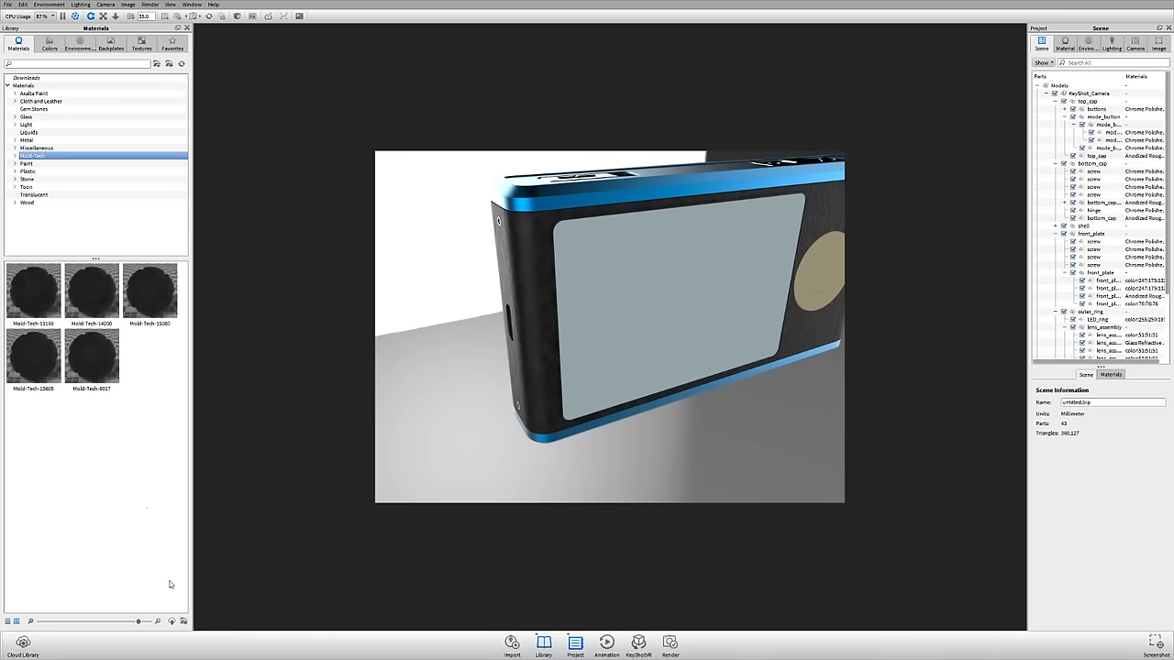
key("alt+Tab")
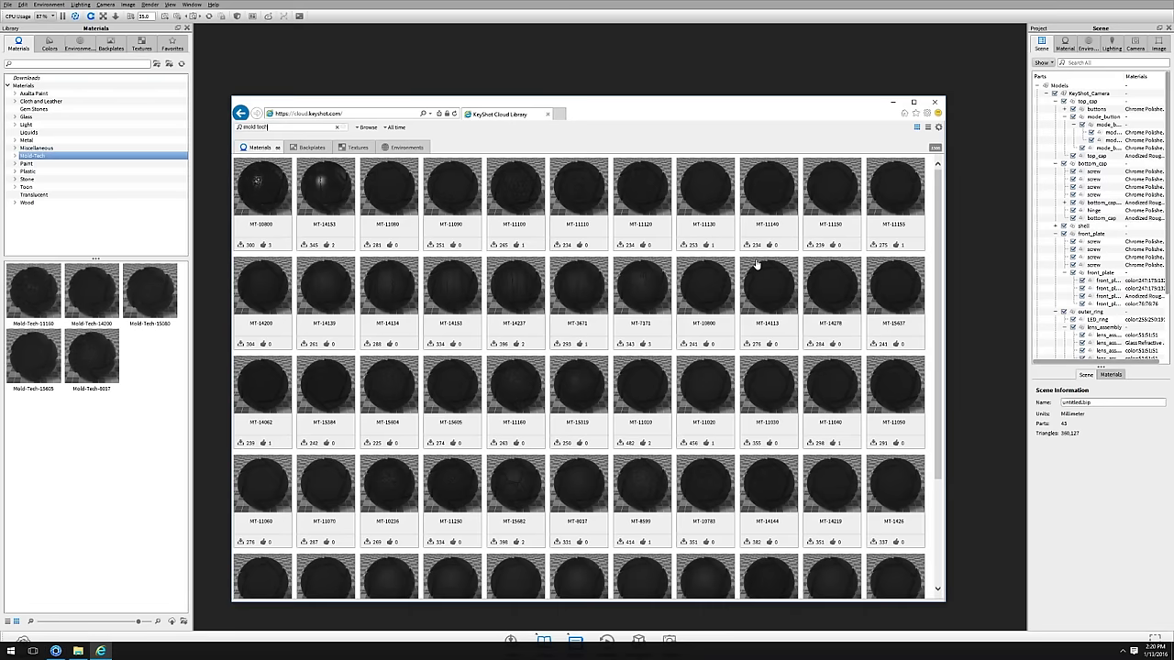
Open the MT-11010 material in the cloud search results, download it to the KeyShot library, and close the browser
scroll(756, 265, "down", 3)
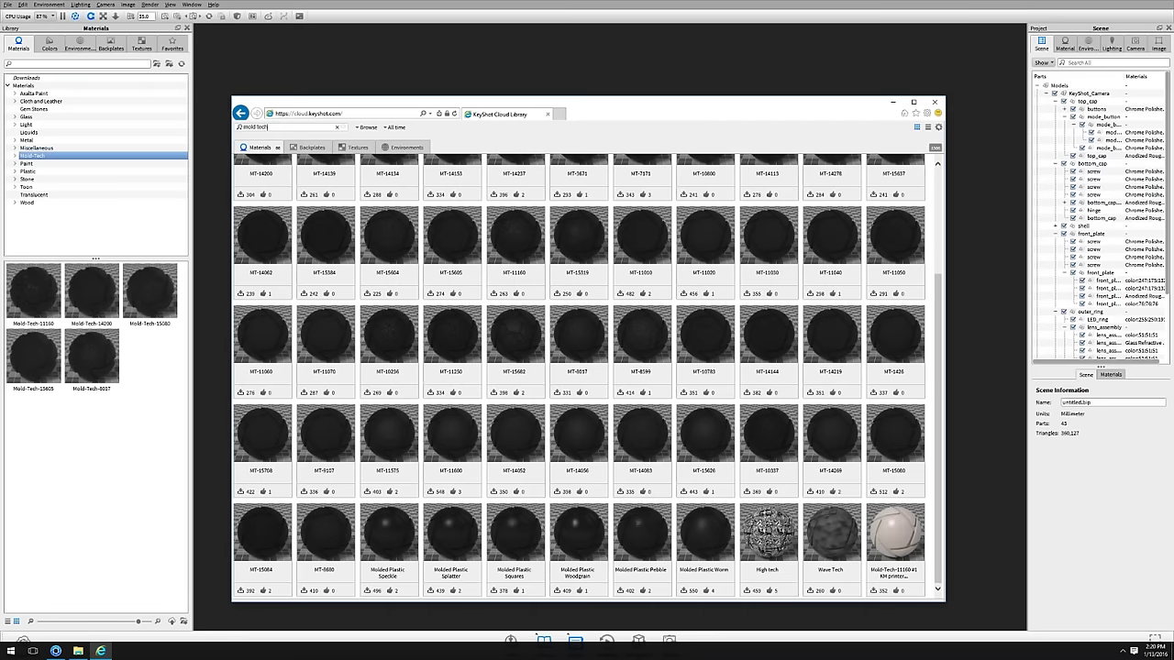
left_click(644, 250)
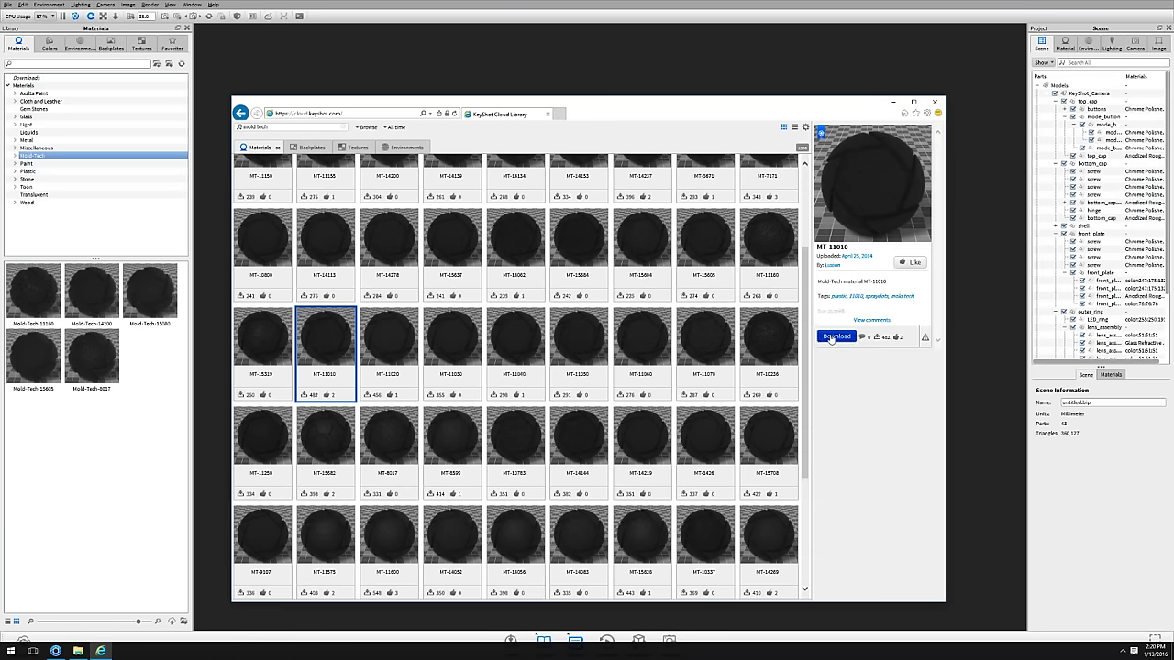
left_click(836, 336)
left_click(606, 343)
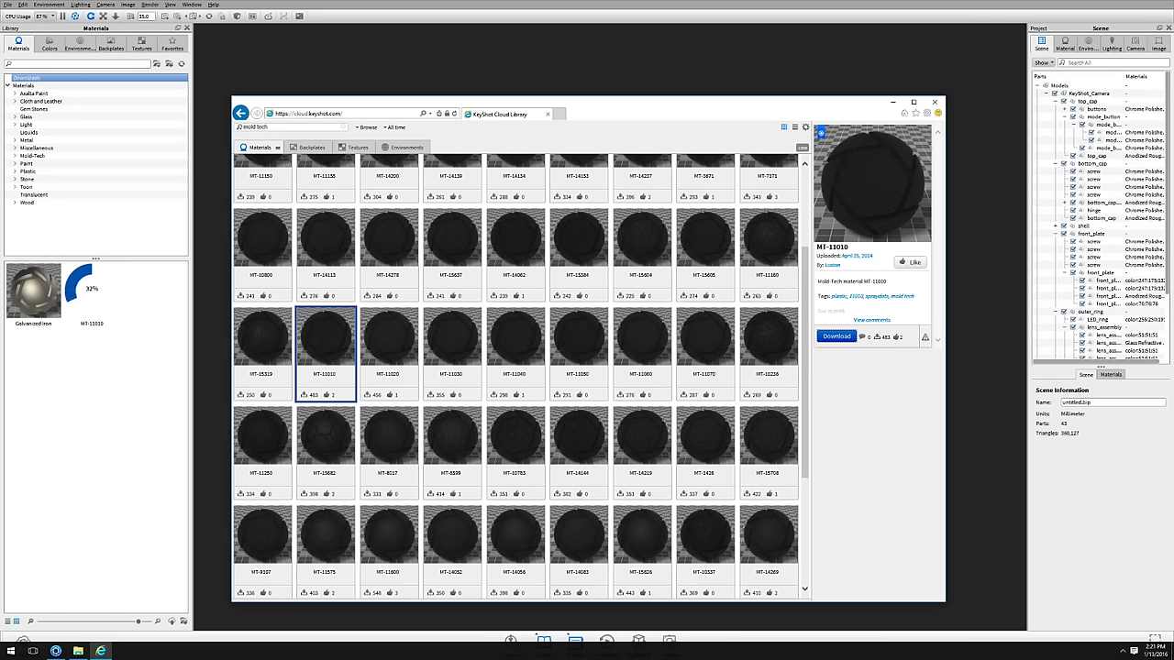
left_click(934, 101)
Collapse the camera model in the scene tree, apply the downloaded Mold-Tech-11010 to the camera shell, and inspect the texture
left_click_drag(613, 240, 587, 249)
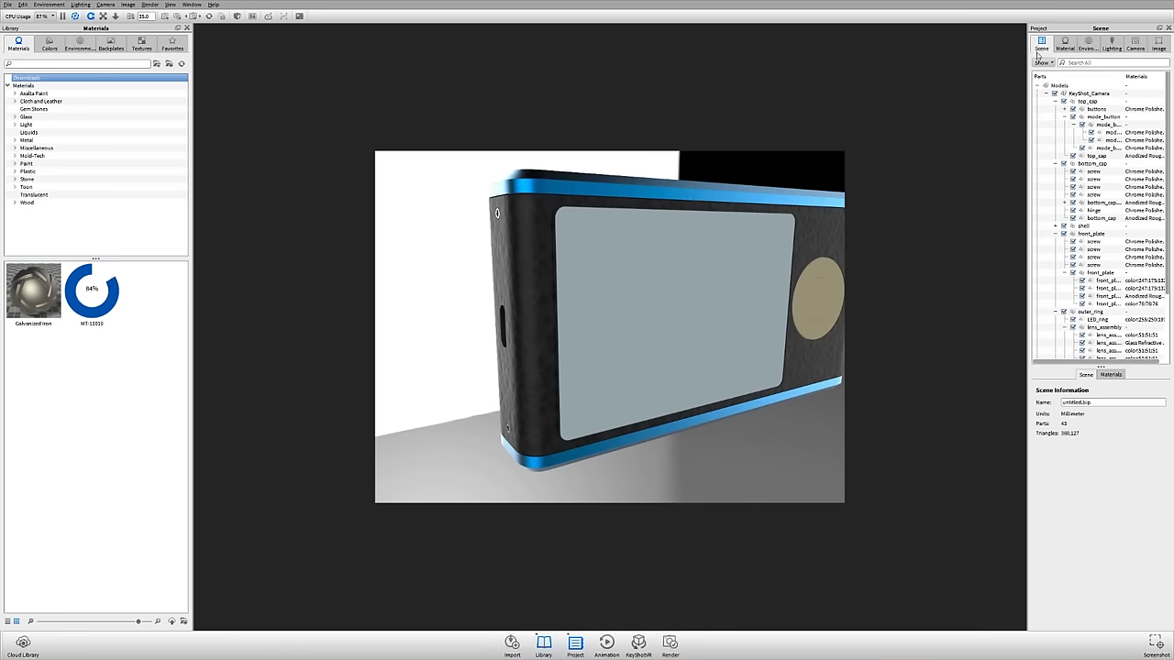
left_click(1046, 94)
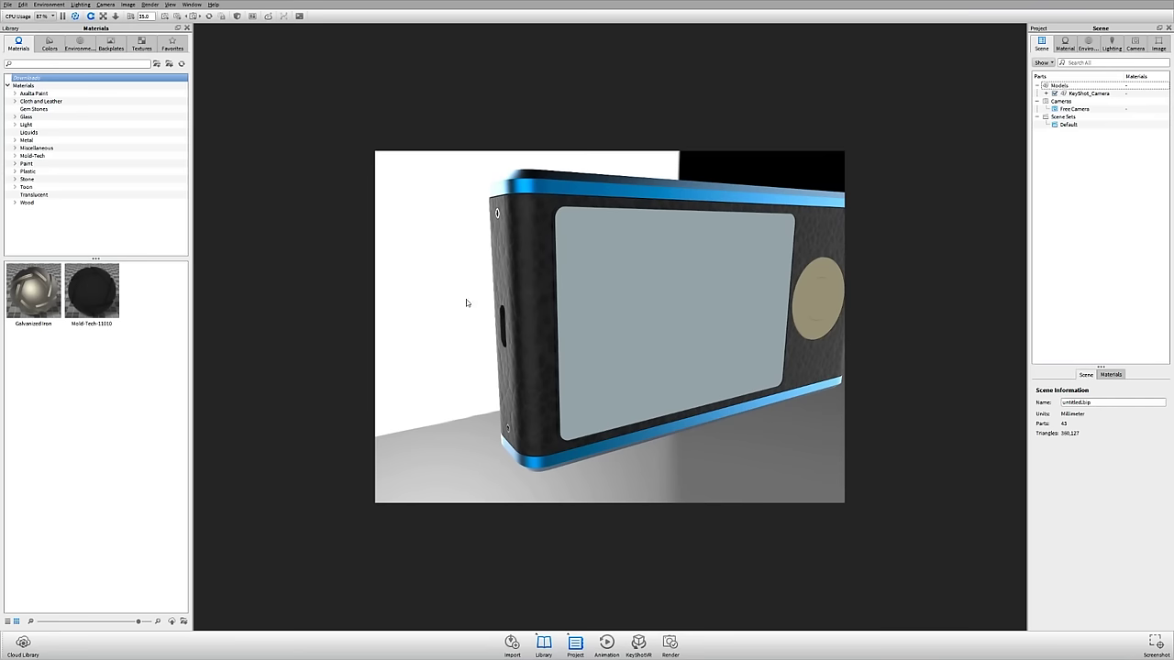
left_click_drag(83, 286, 546, 252)
scroll(546, 252, "up", 3)
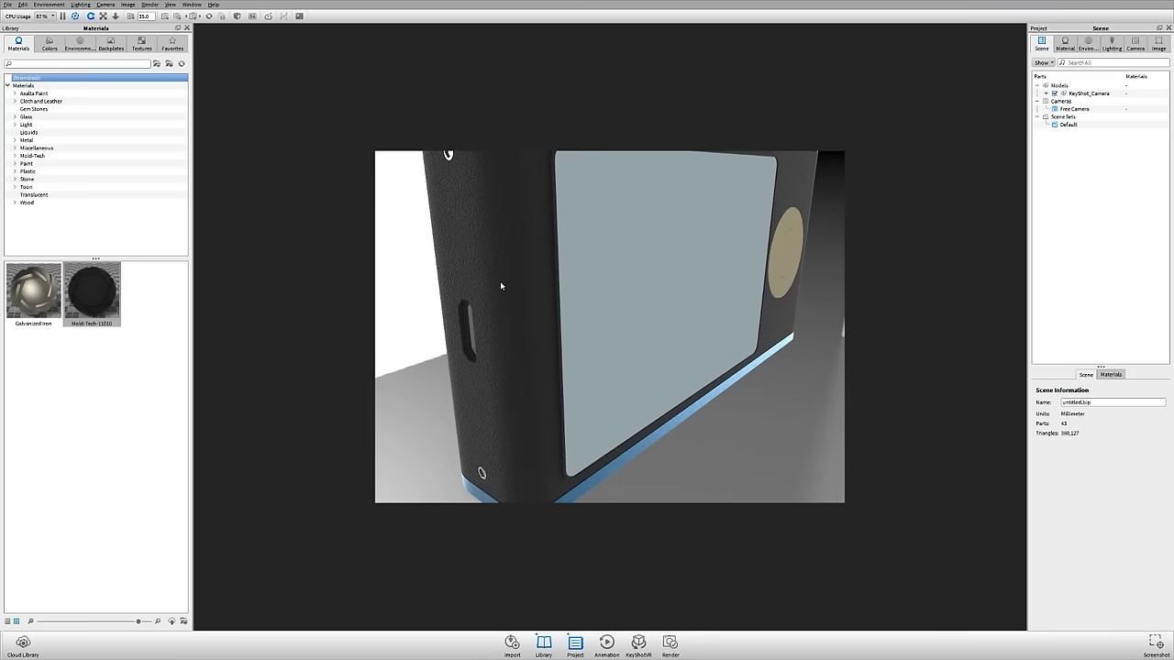
scroll(614, 297, "down", 4)
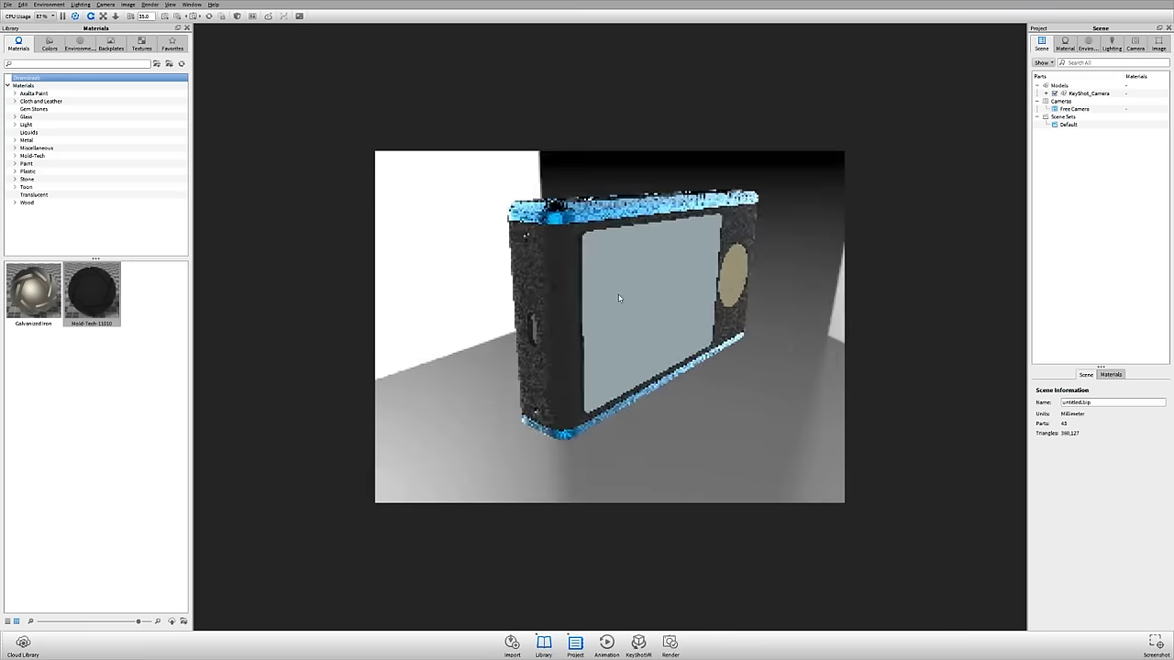
left_click_drag(644, 300, 553, 323)
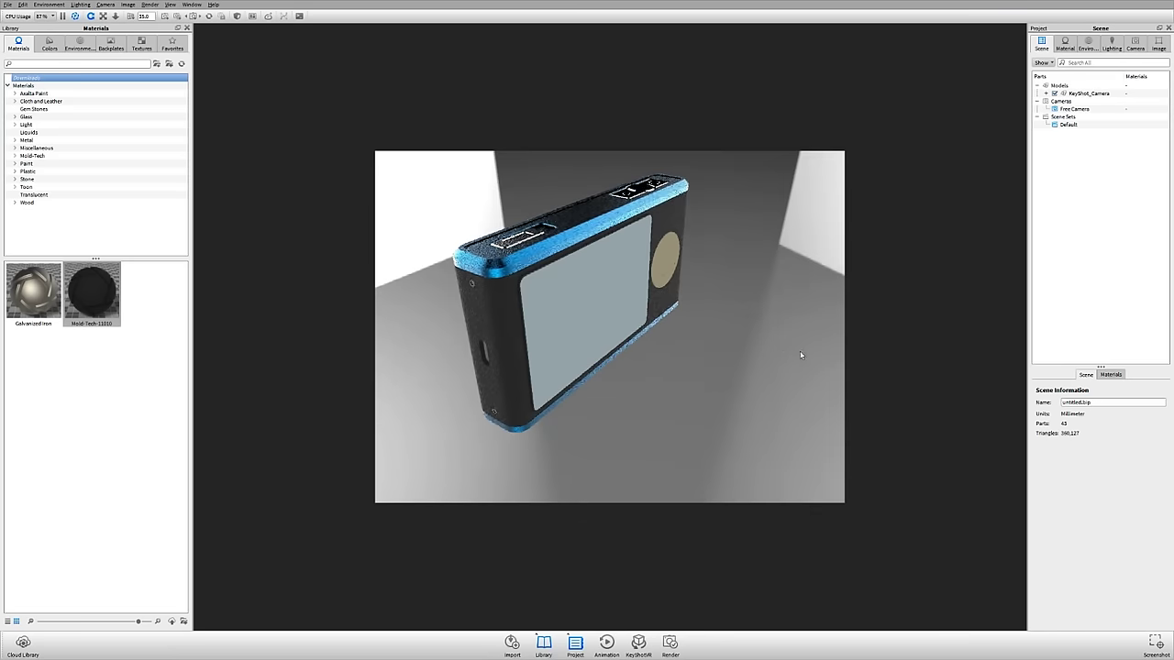
left_click_drag(604, 294, 655, 321)
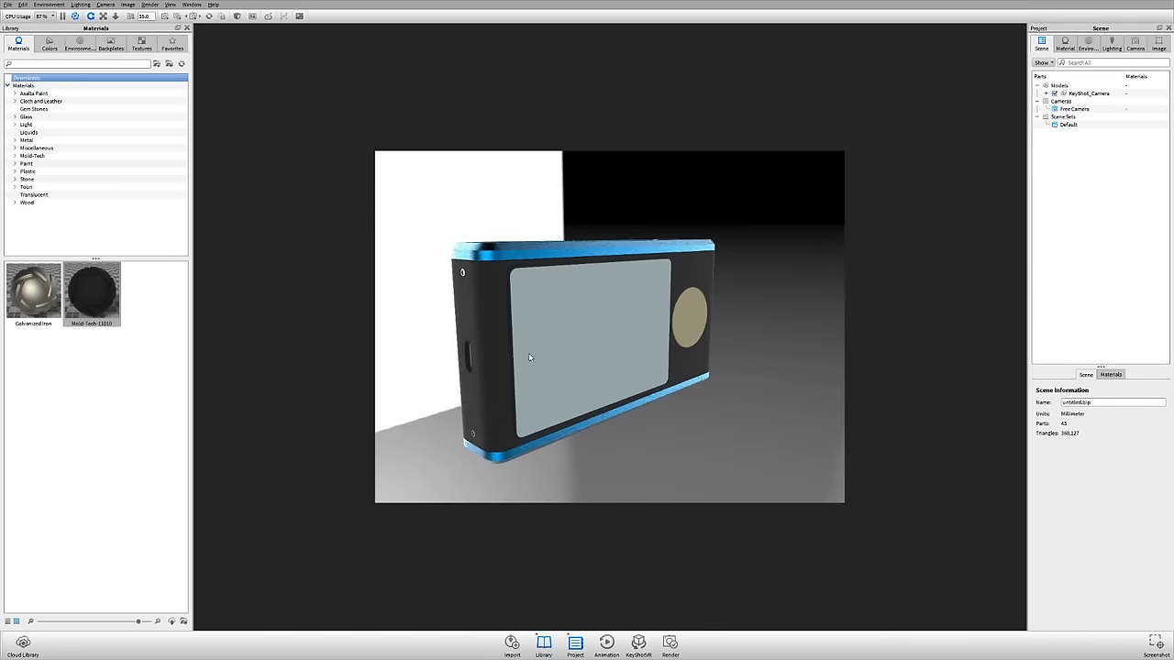
mouse_move(529, 357)
left_mouse_down()
mouse_move(647, 374)
mouse_move(535, 374)
left_mouse_up()
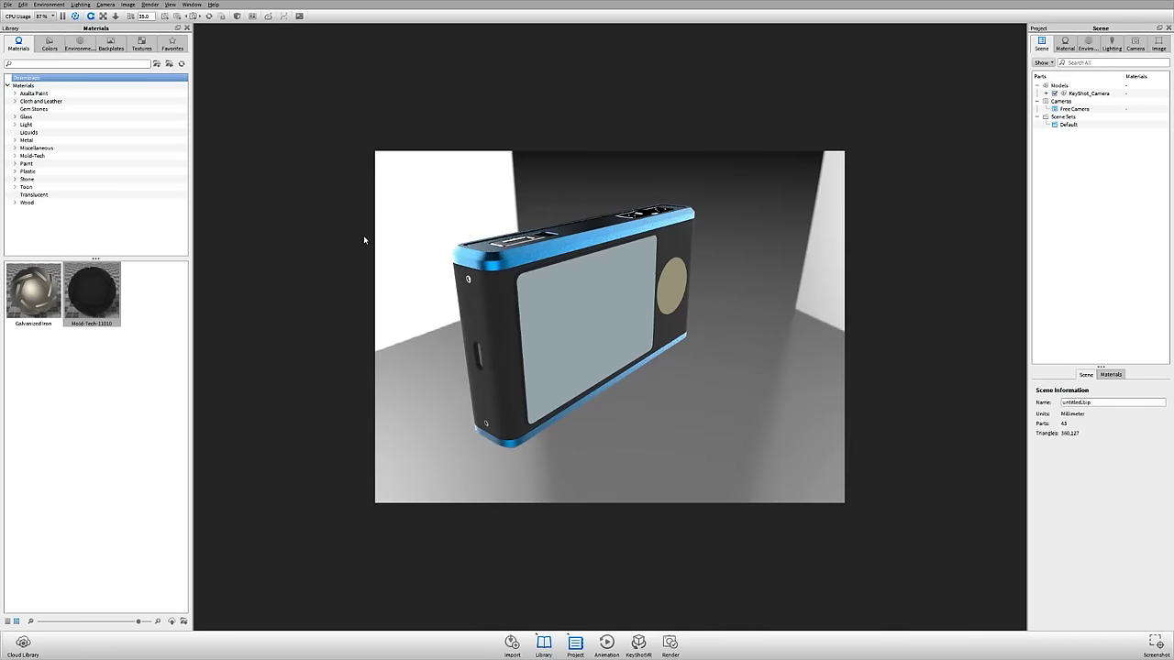
Copy the glass material from the front lens and paste it as a linked material onto the screen on the camera's back
left_click_drag(503, 281, 788, 245)
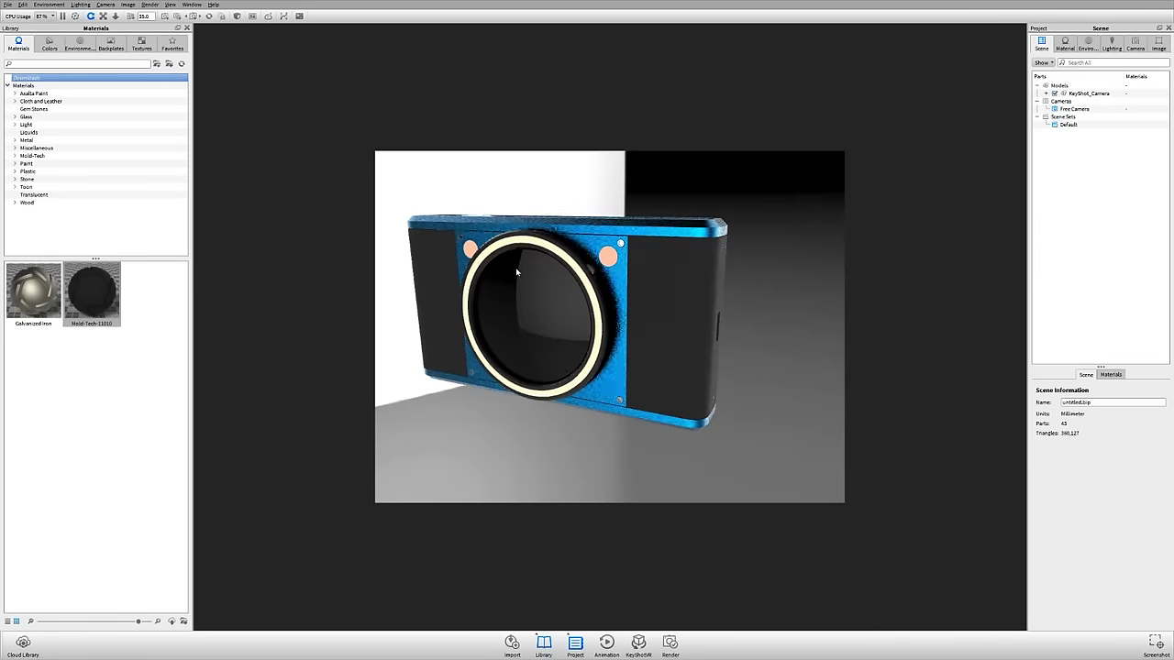
left_click_drag(517, 272, 610, 306)
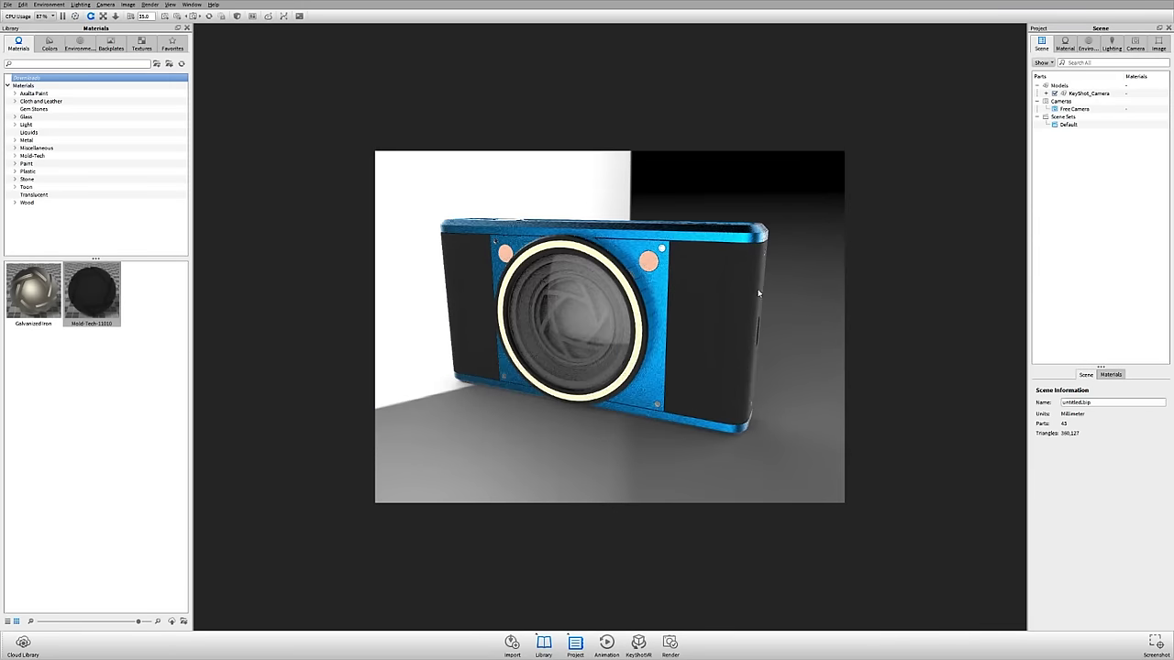
left_click_drag(759, 294, 760, 318)
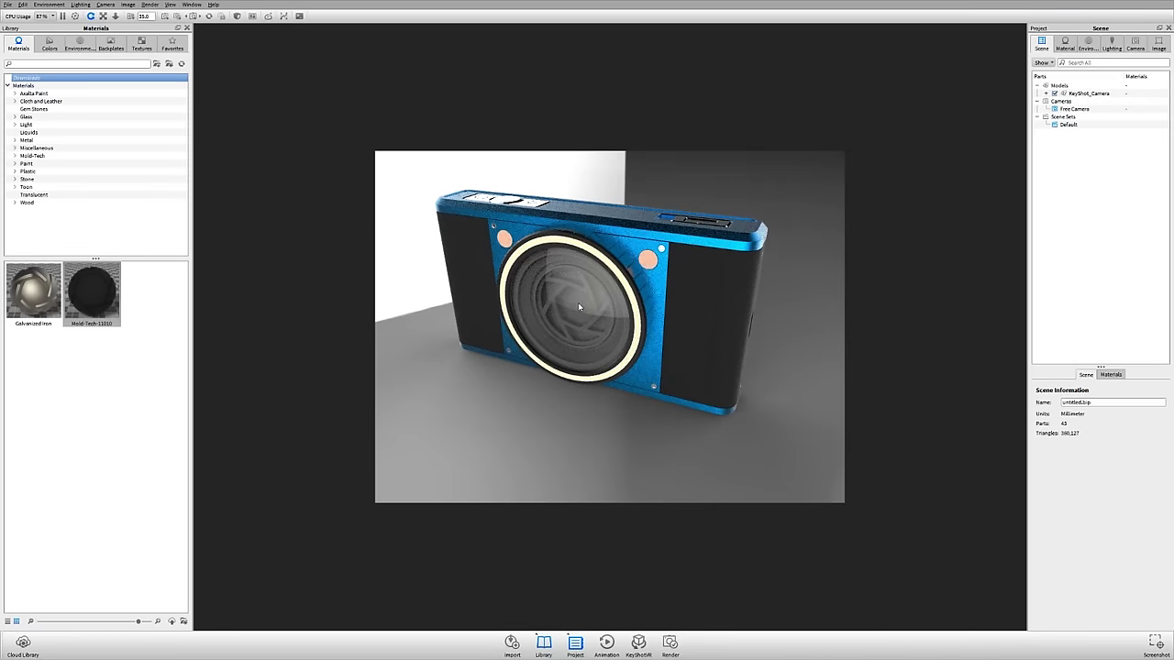
left_click_drag(577, 302, 576, 284)
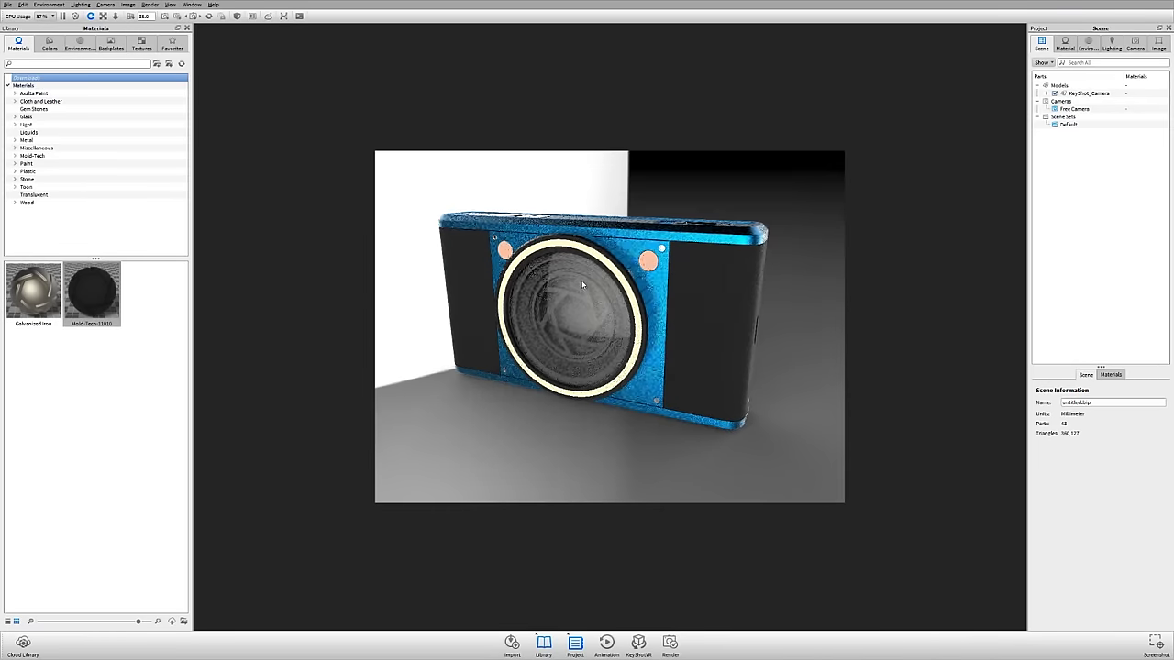
right_click(582, 284)
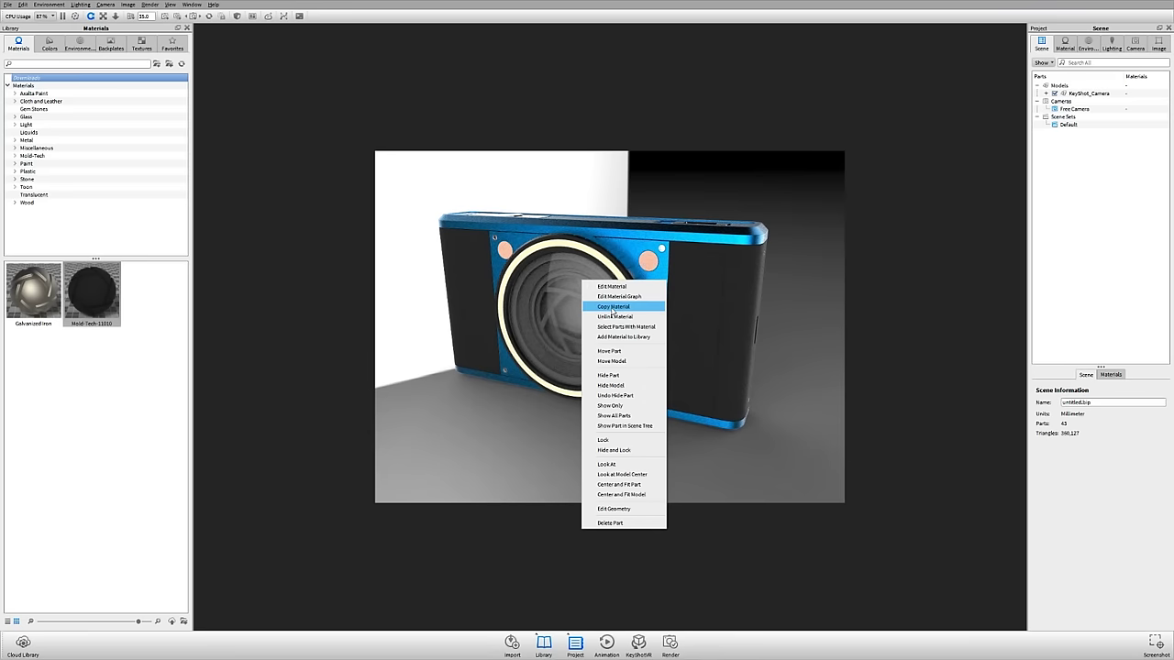
left_click(612, 306)
left_click_drag(758, 317, 519, 261)
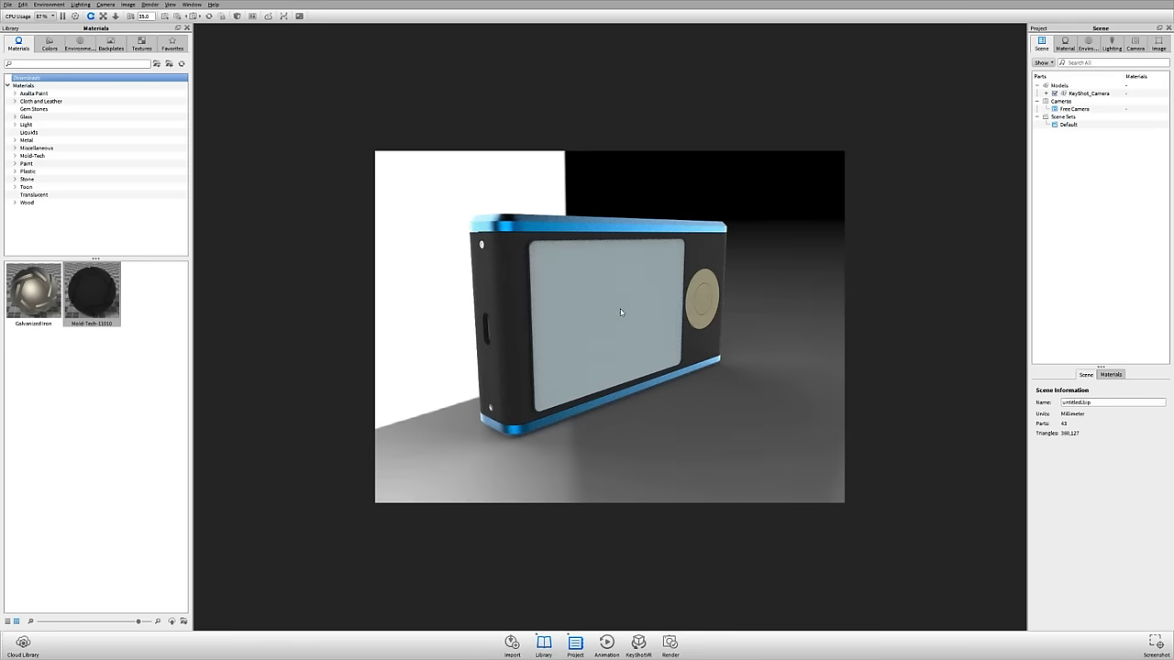
right_click(624, 277)
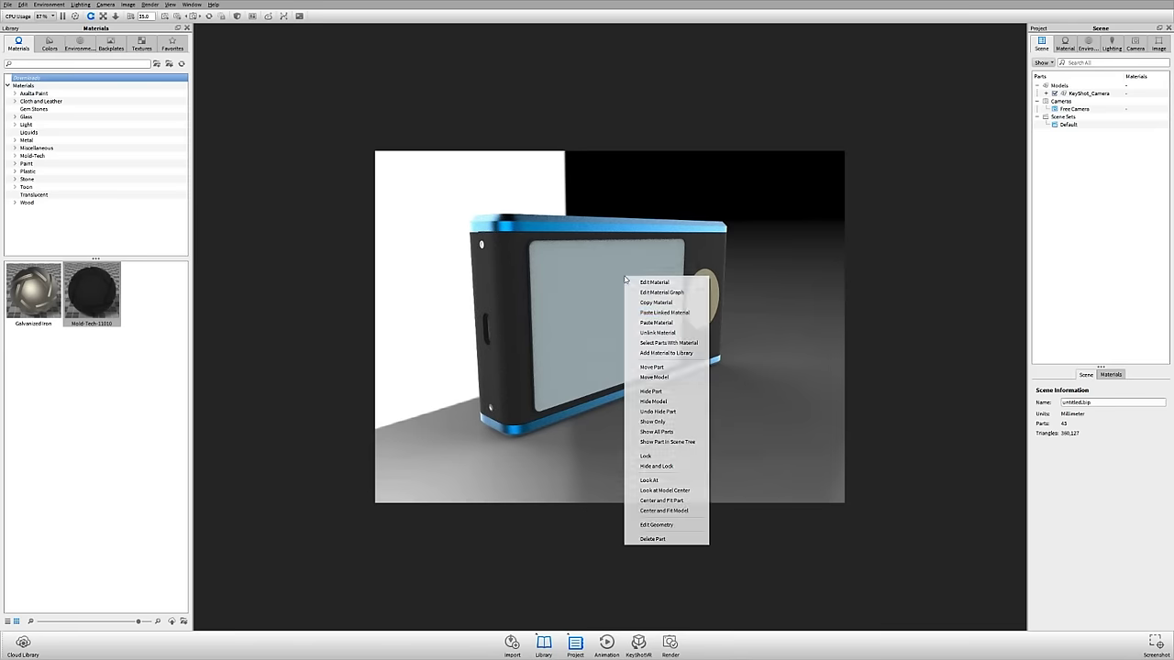
left_click(667, 314)
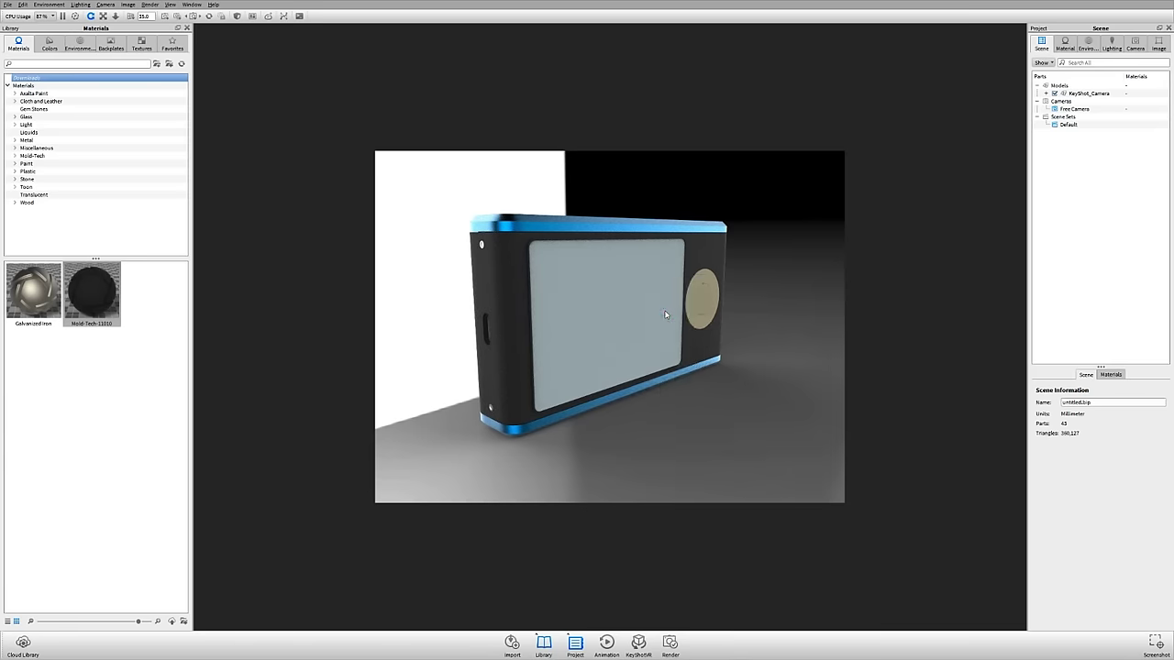
Apply Hard Shiny Plastic Black to the two round windows beside the lens on the front plate
left_click_drag(495, 288, 618, 312)
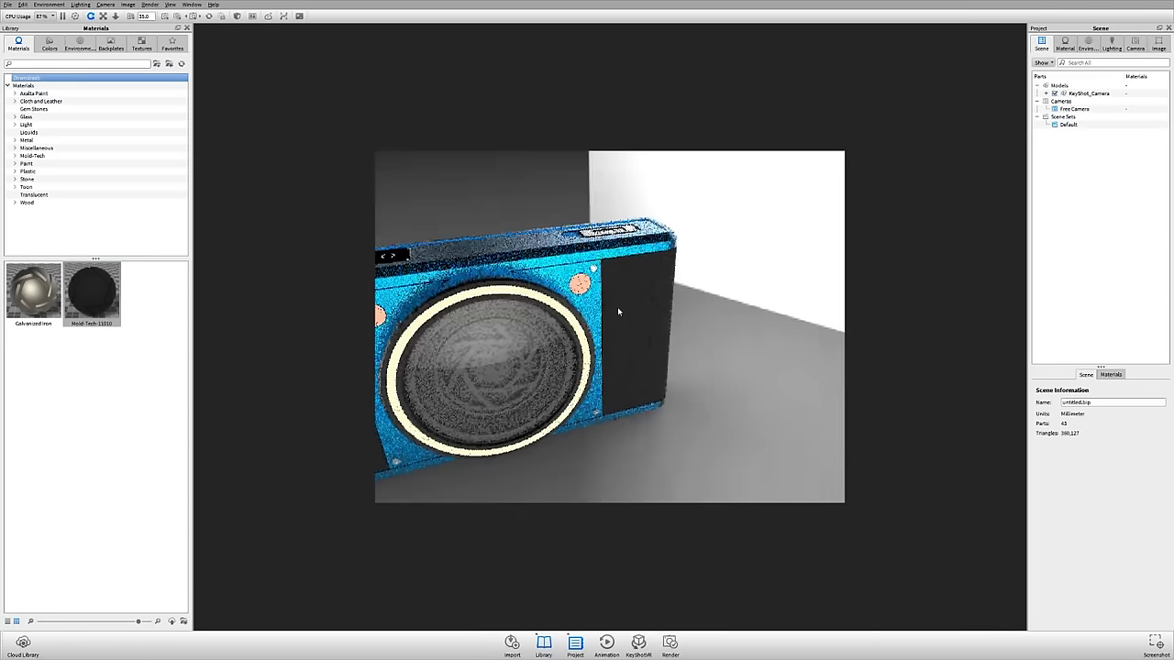
scroll(618, 312, "down", 2)
middle_click_drag(618, 311, 778, 257)
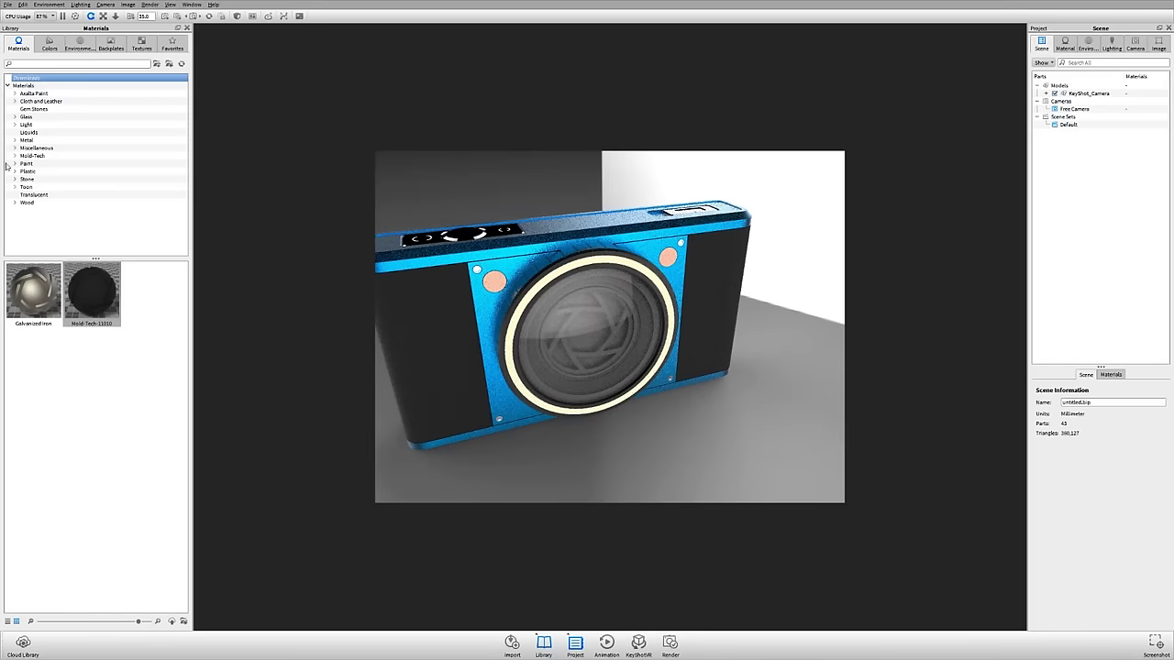
left_click(15, 171)
left_click(22, 203)
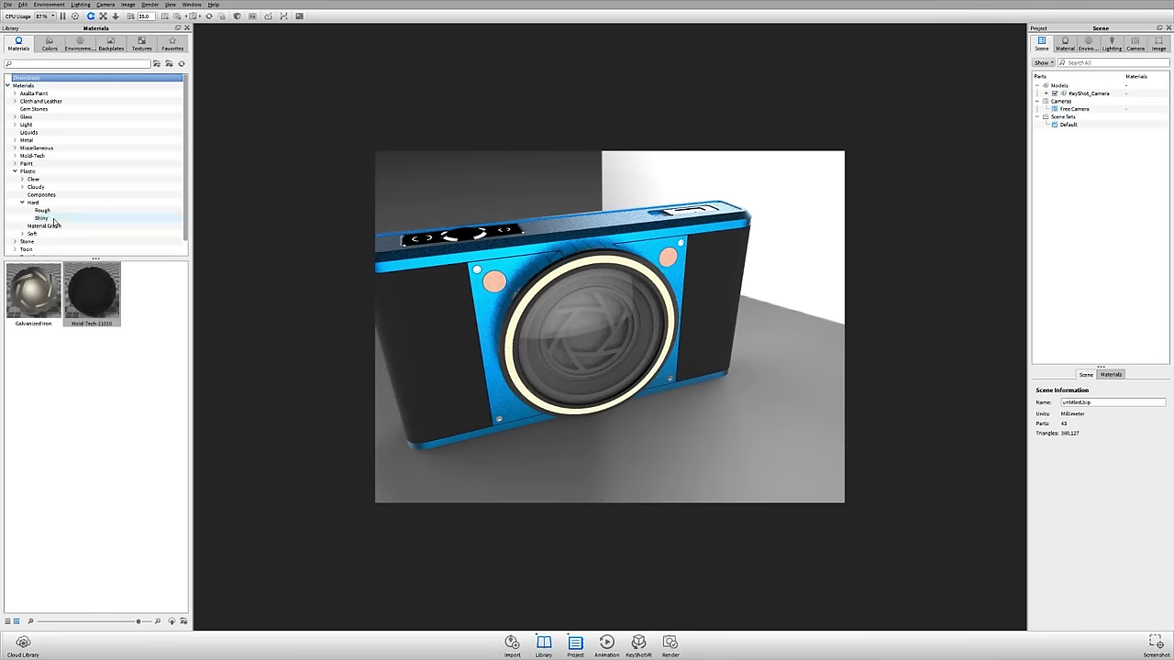
left_click(53, 219)
left_click_drag(92, 291, 626, 179)
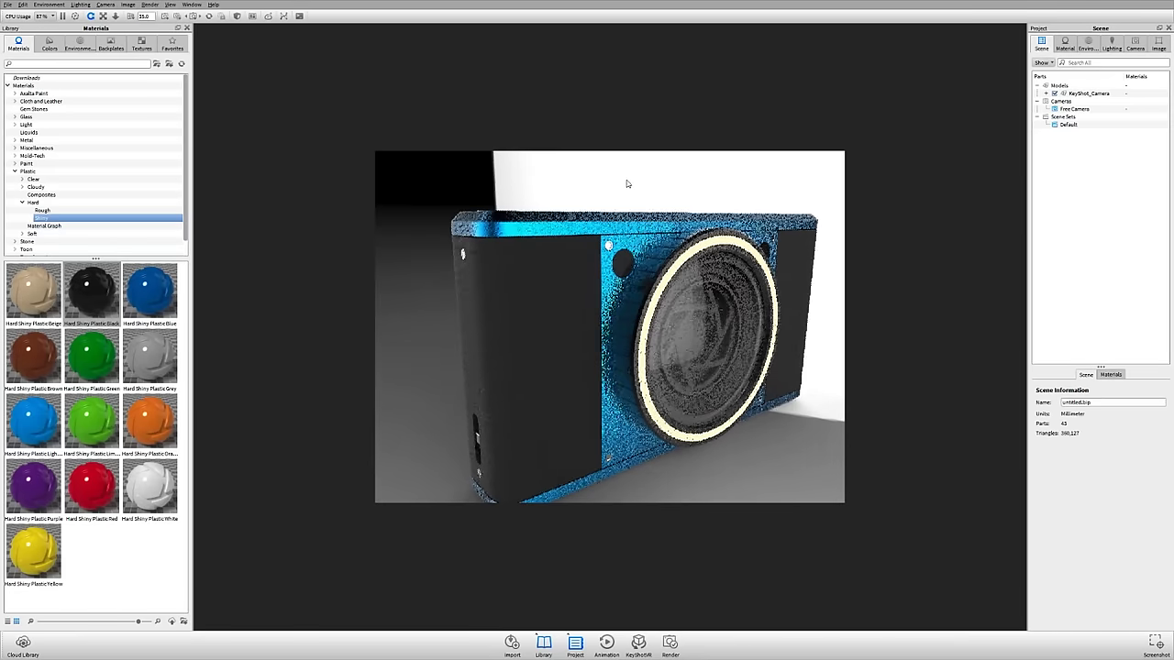
left_click(620, 268)
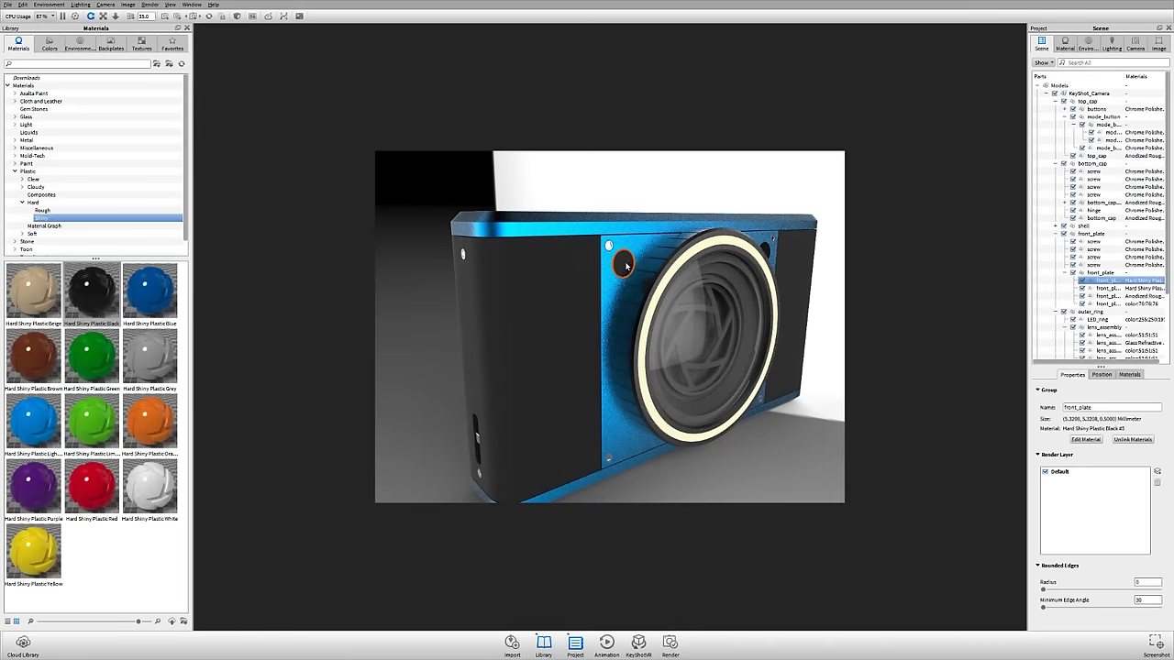
left_click(622, 190)
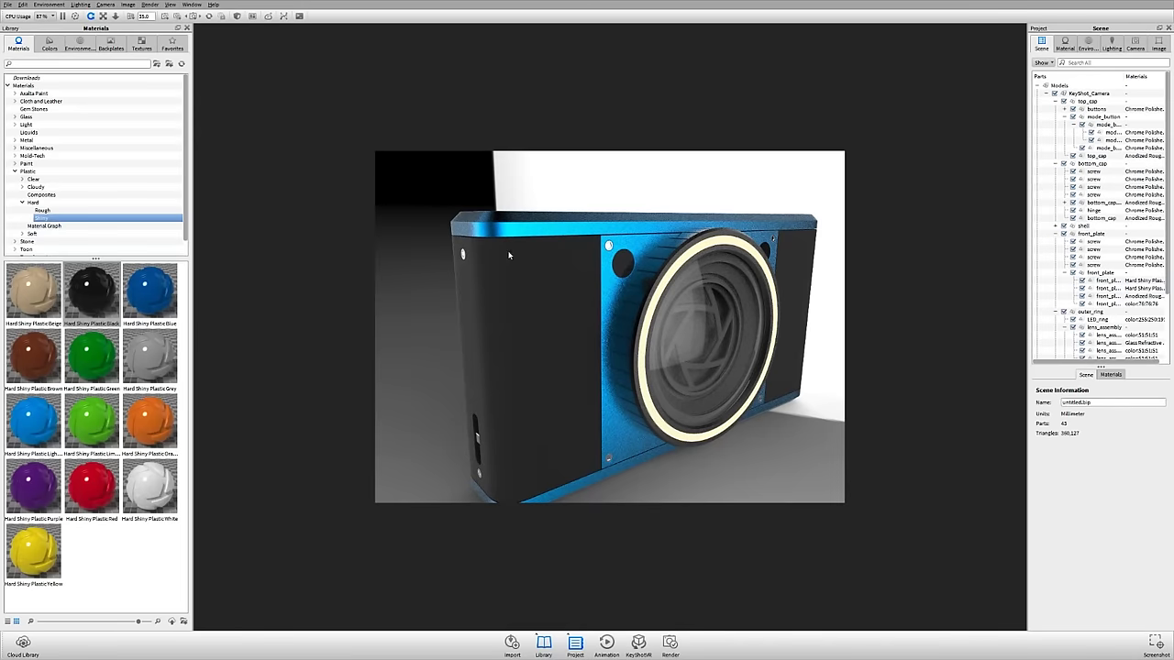
Paste the copied black material onto the outer ring and the centre of the round control pad on the camera's back
left_click_drag(509, 255, 717, 342)
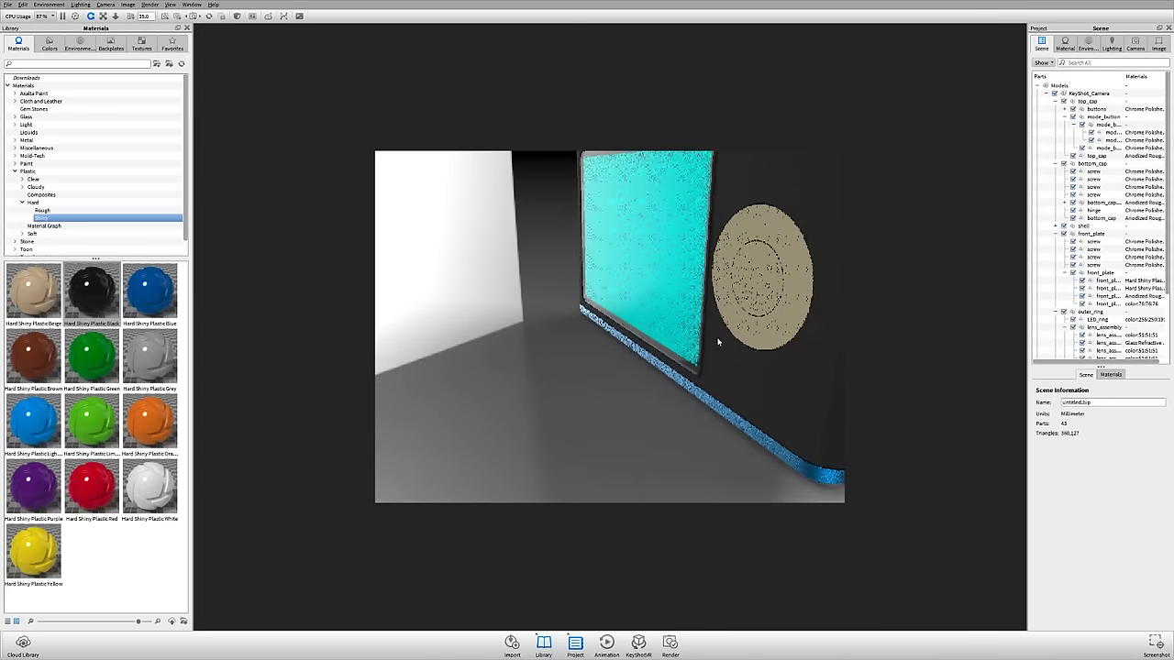
right_click(797, 242, "shift")
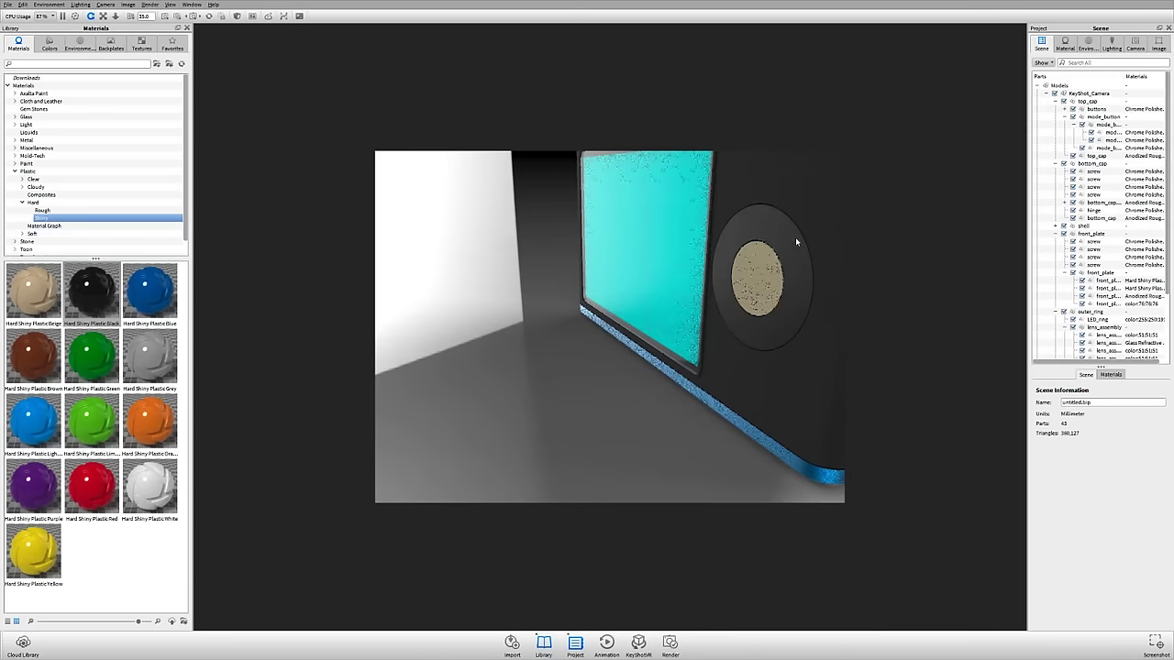
right_click(752, 286, "shift")
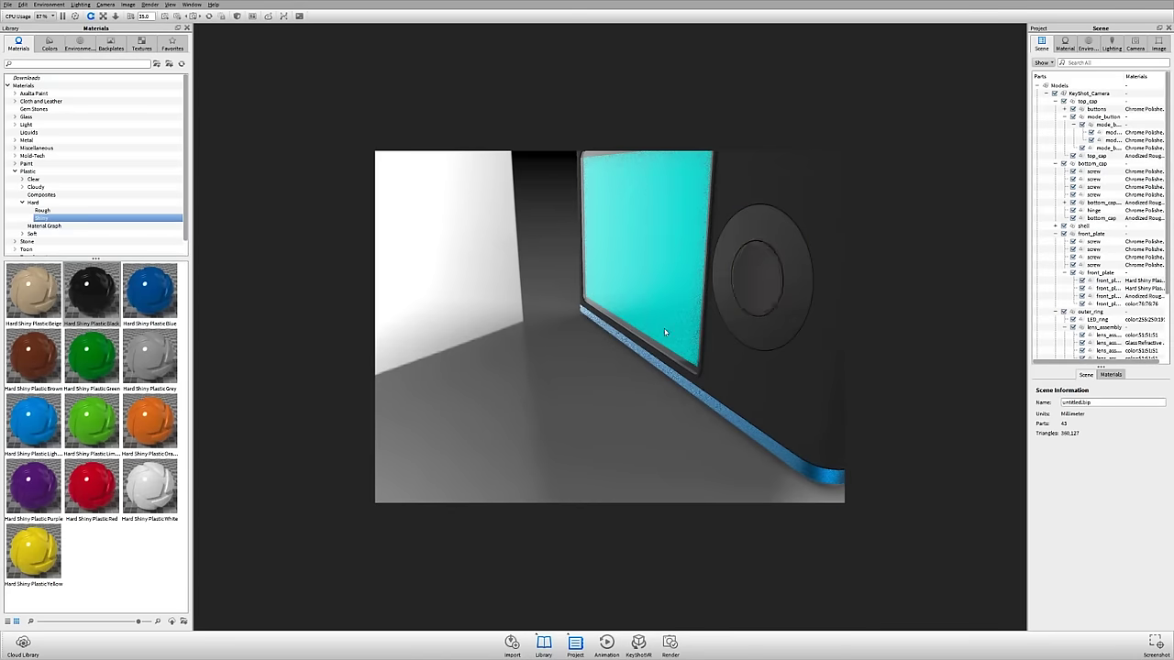
left_click_drag(598, 320, 667, 332)
scroll(674, 322, "down", 5)
left_click_drag(748, 309, 707, 332)
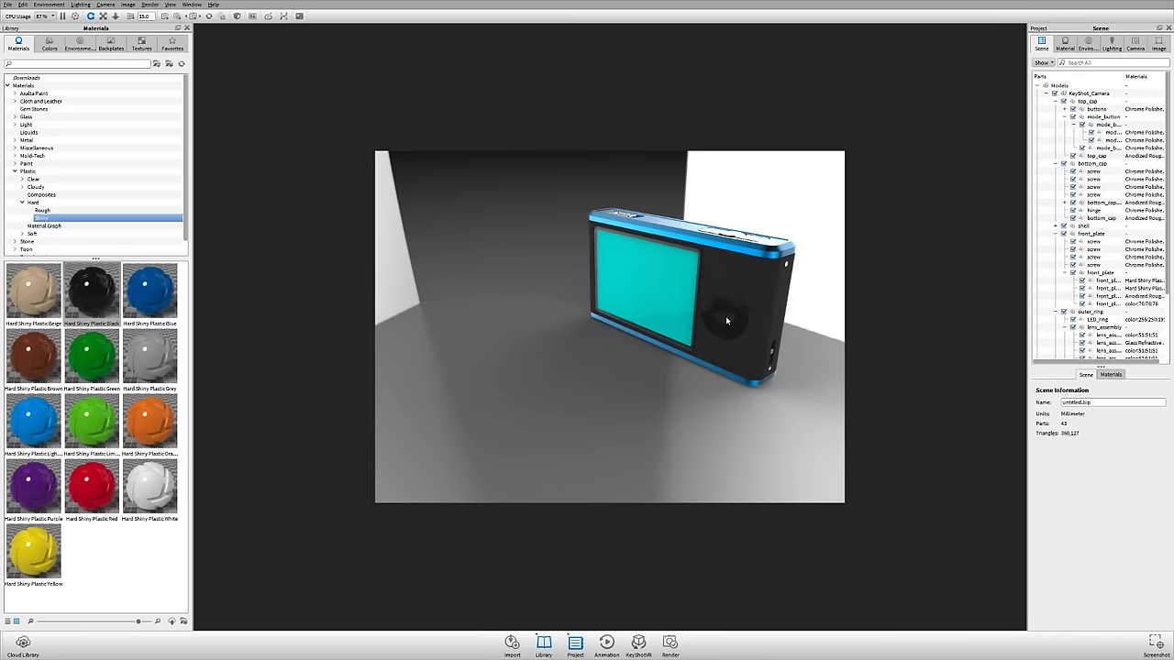
Hide the front glass of the lens assembly and apply Hard Rough Plastic Black to the lens parts behind it
left_click_drag(726, 315, 445, 315)
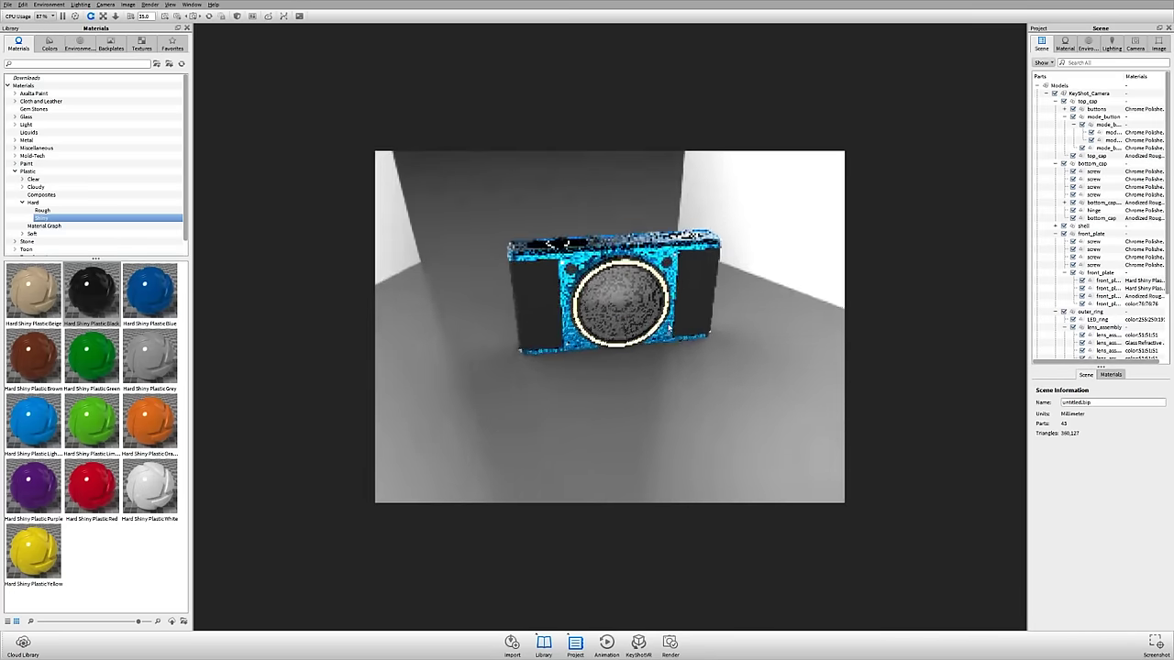
left_click_drag(669, 328, 642, 306)
scroll(641, 306, "up", 3)
left_click(640, 305)
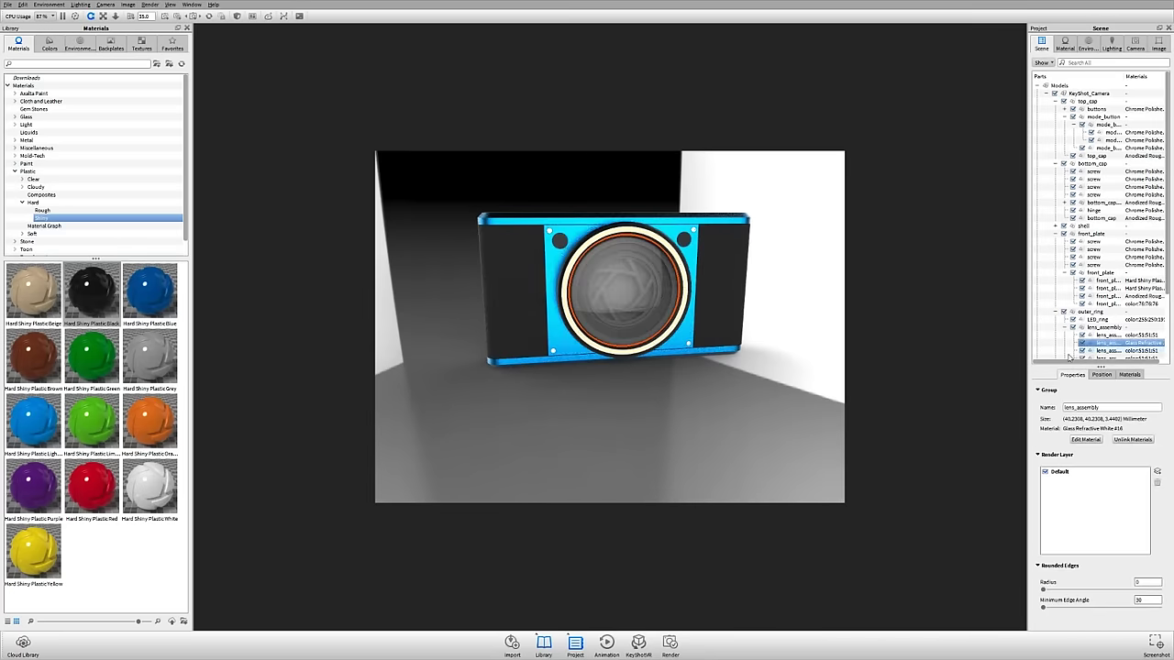
scroll(557, 235, "up", 5)
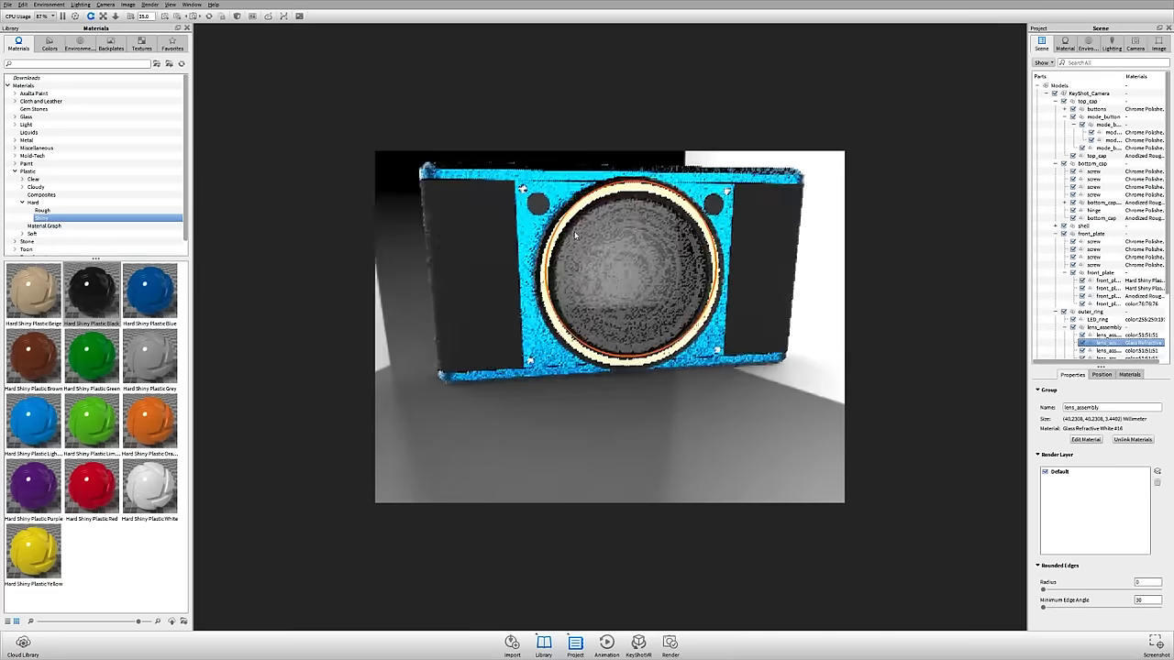
left_click(1082, 343)
left_click(42, 209)
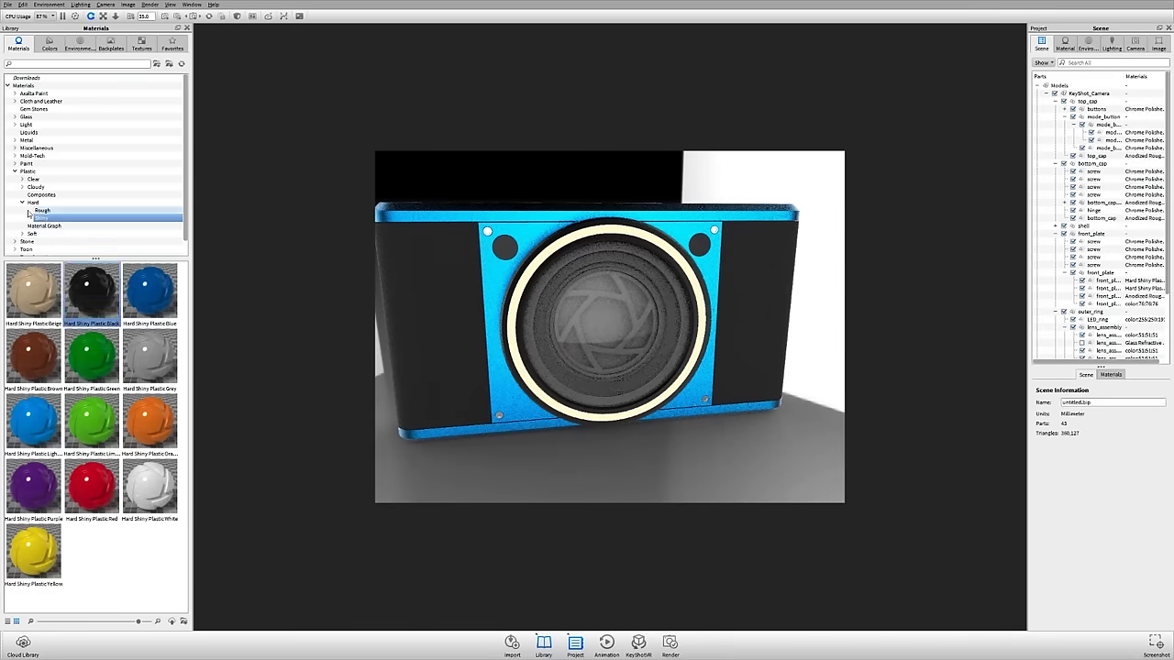
left_click_drag(33, 292, 609, 275)
Apply the Flat Grey material from the Miscellaneous category to the LED ring around the lens
left_click_drag(669, 305, 643, 313)
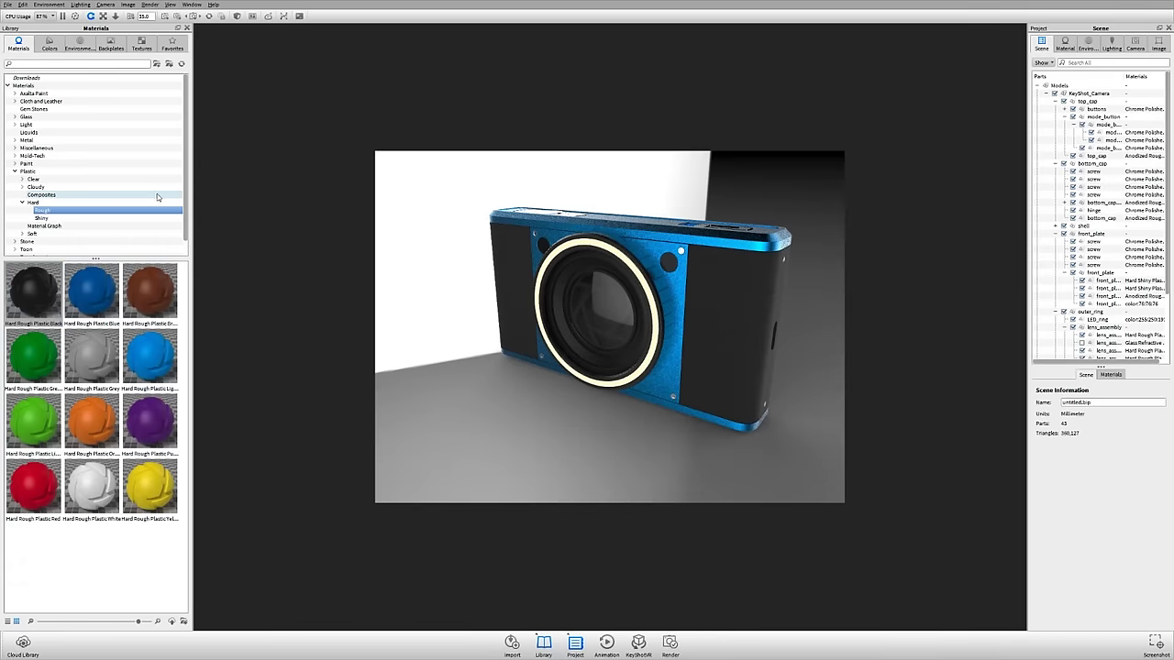
left_click(42, 148)
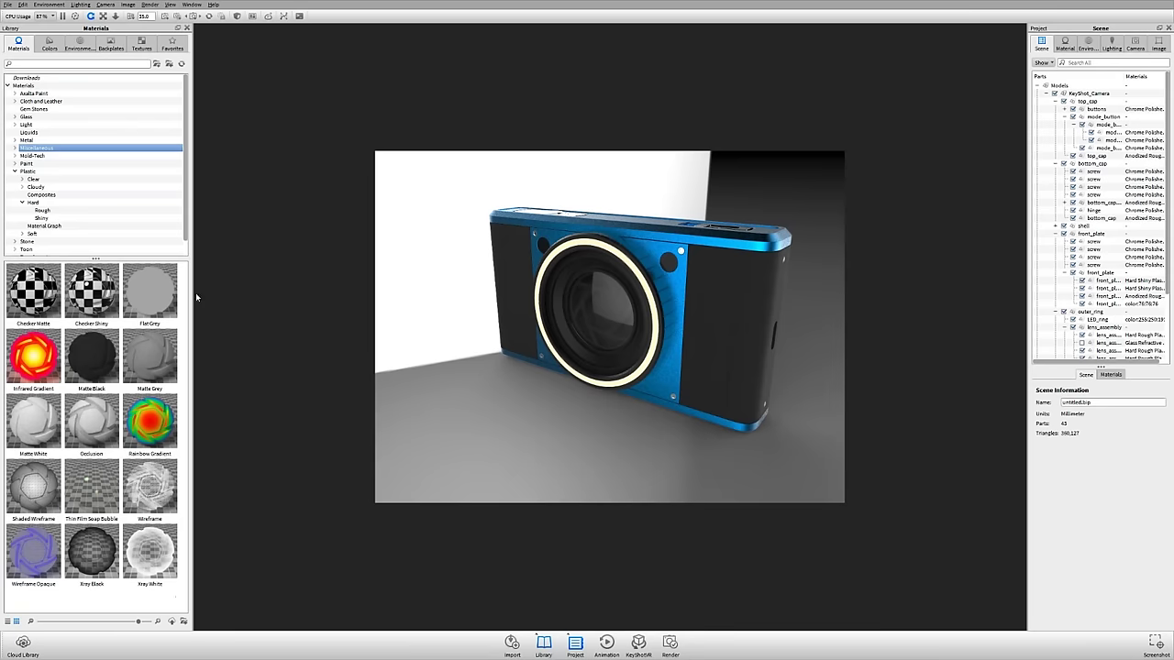
left_click_drag(149, 291, 652, 284)
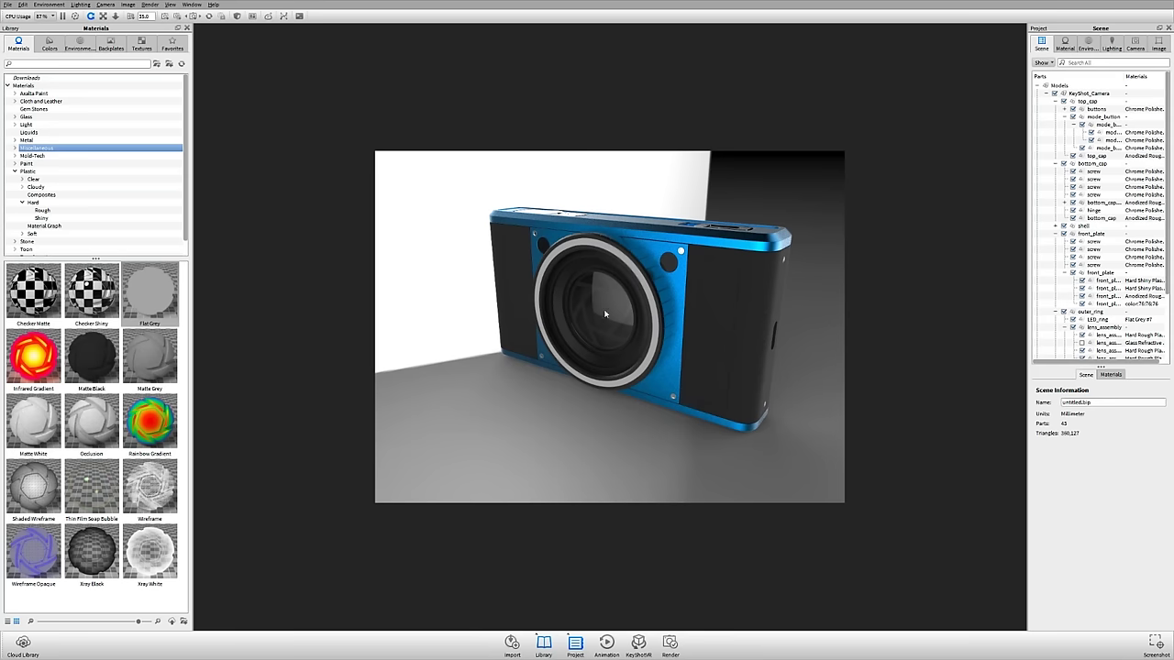
Open the colour library and view the camera's top corner up close
left_click(49, 43)
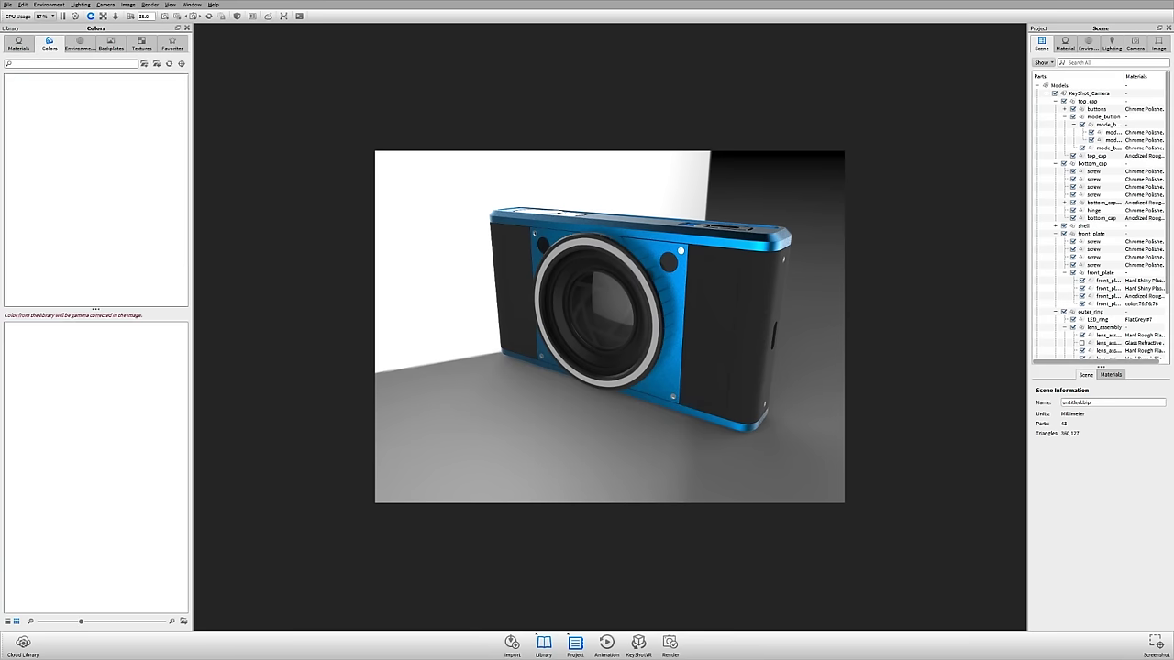
left_click_drag(731, 279, 431, 330)
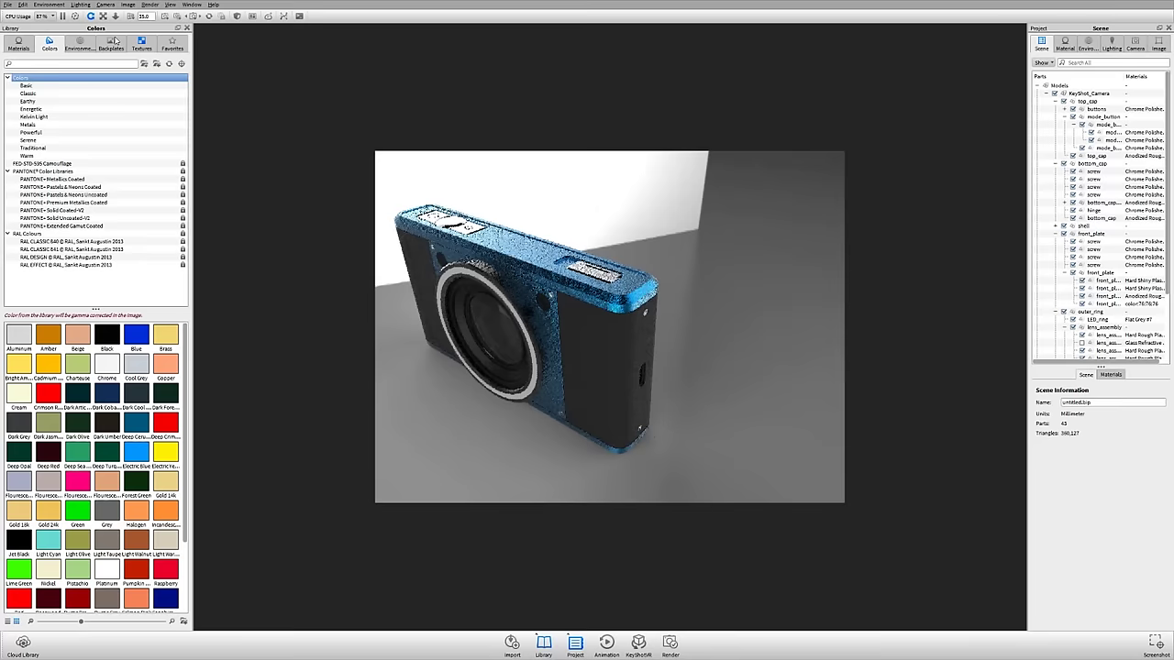
left_click(18, 43)
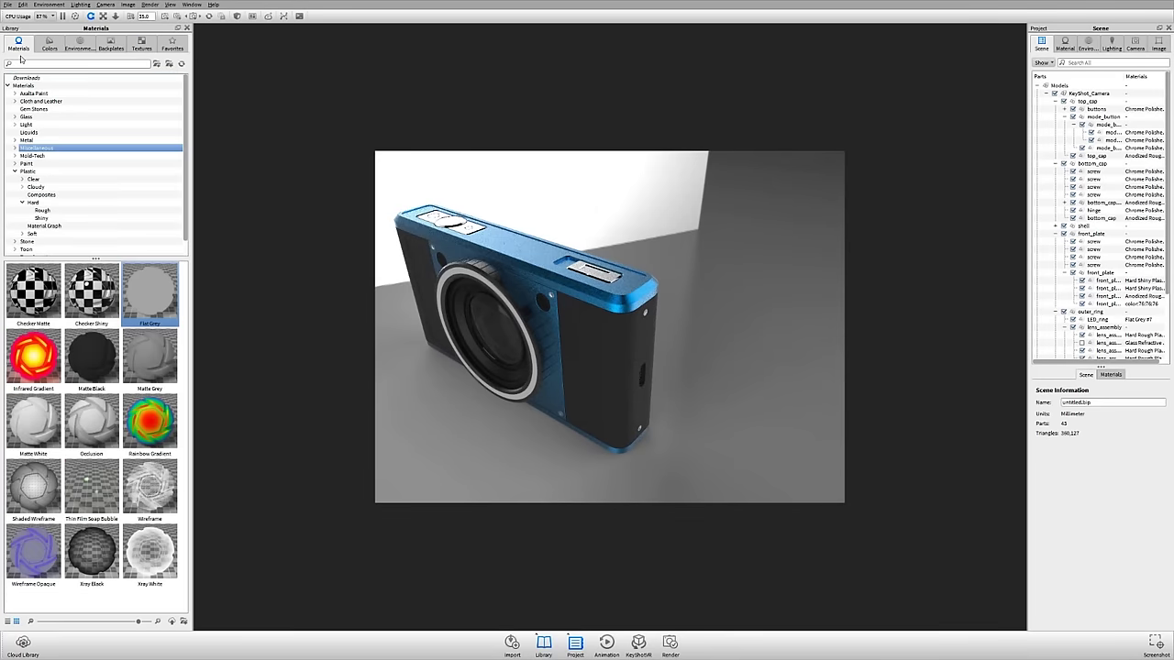
left_click(50, 46)
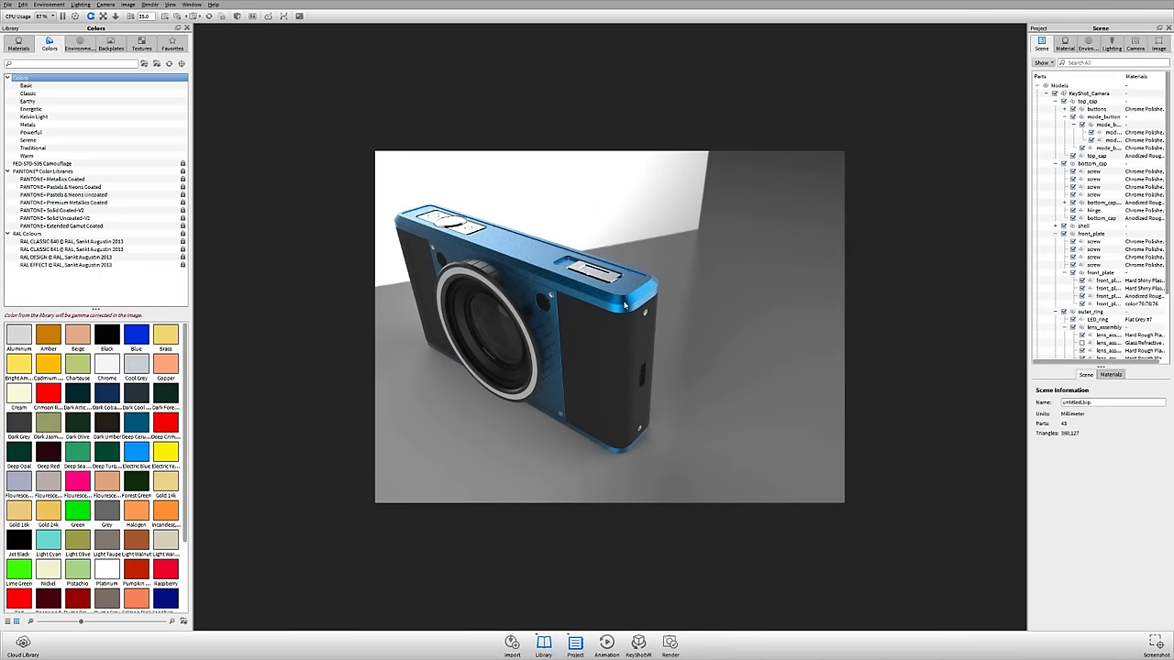
scroll(624, 305, "up", 5)
left_click_drag(627, 354, 664, 310)
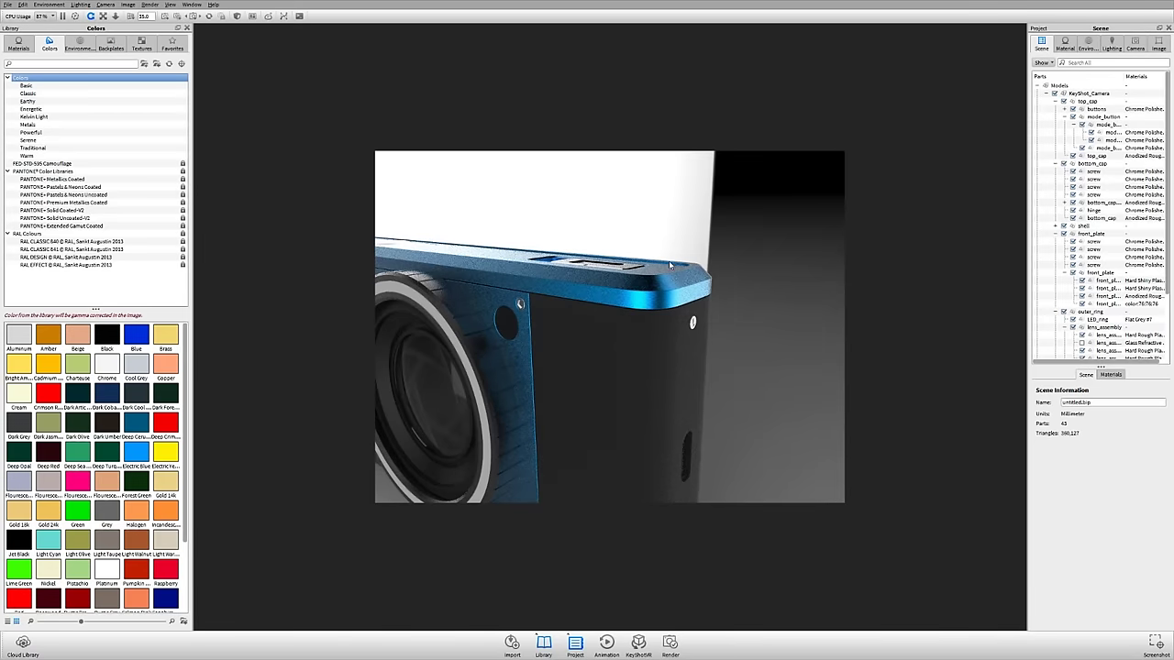
left_click_drag(669, 265, 647, 337)
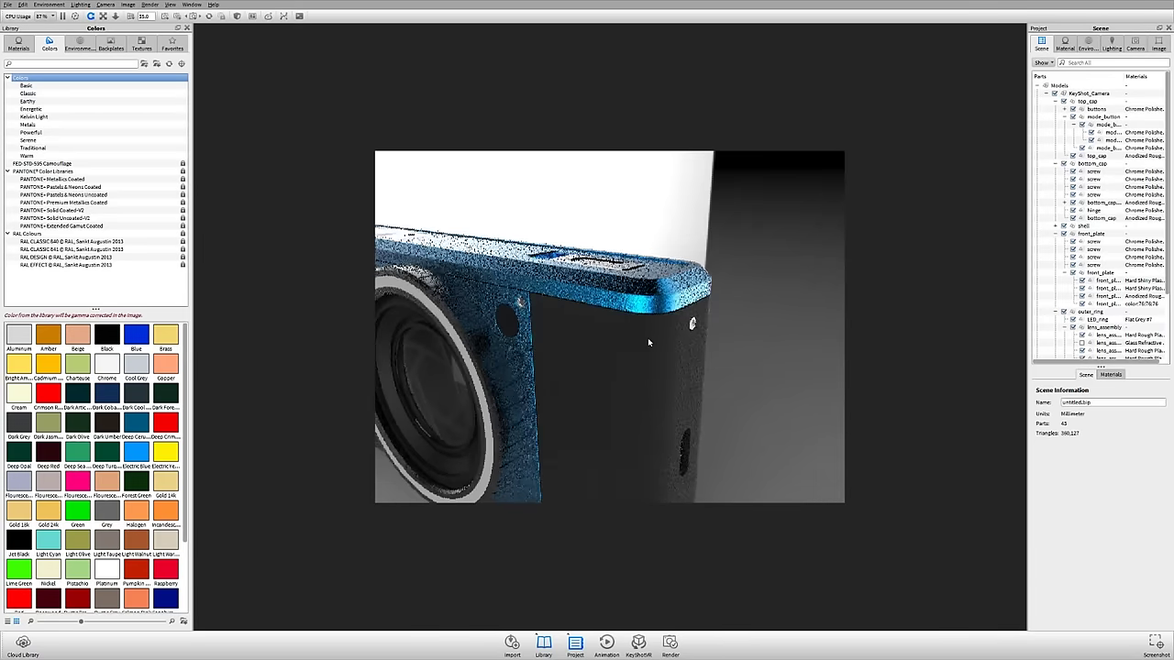
Inspect the material properties of the black textured shell and the blue top cap
left_click(648, 339)
double_click(653, 319)
right_click(652, 319)
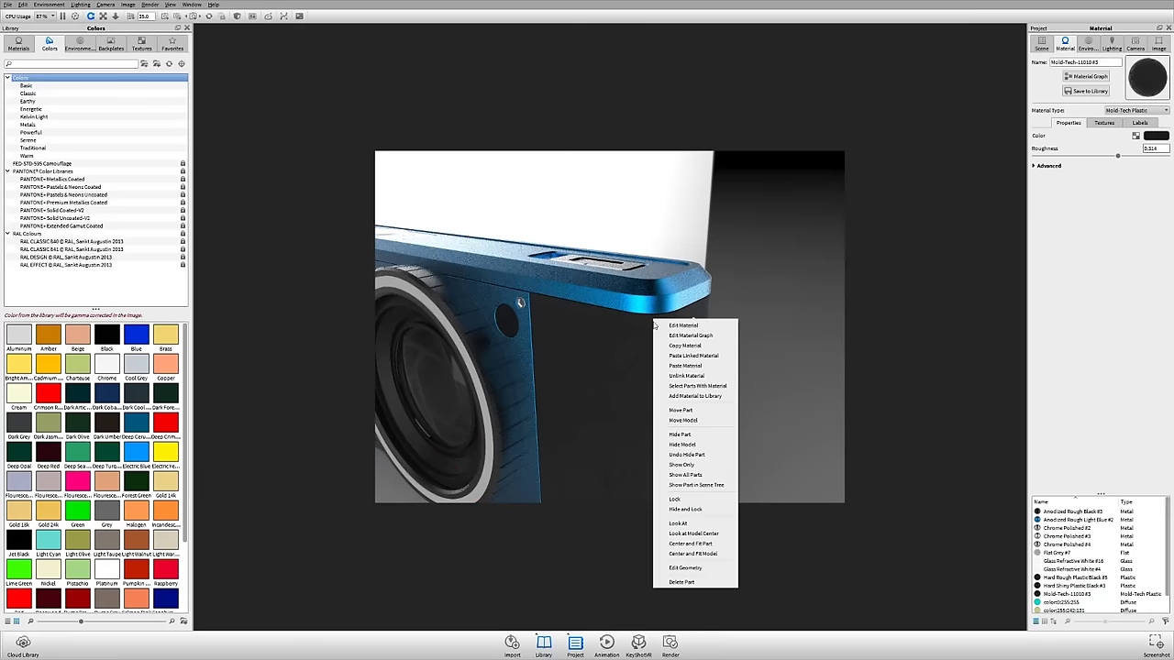
left_click(624, 355)
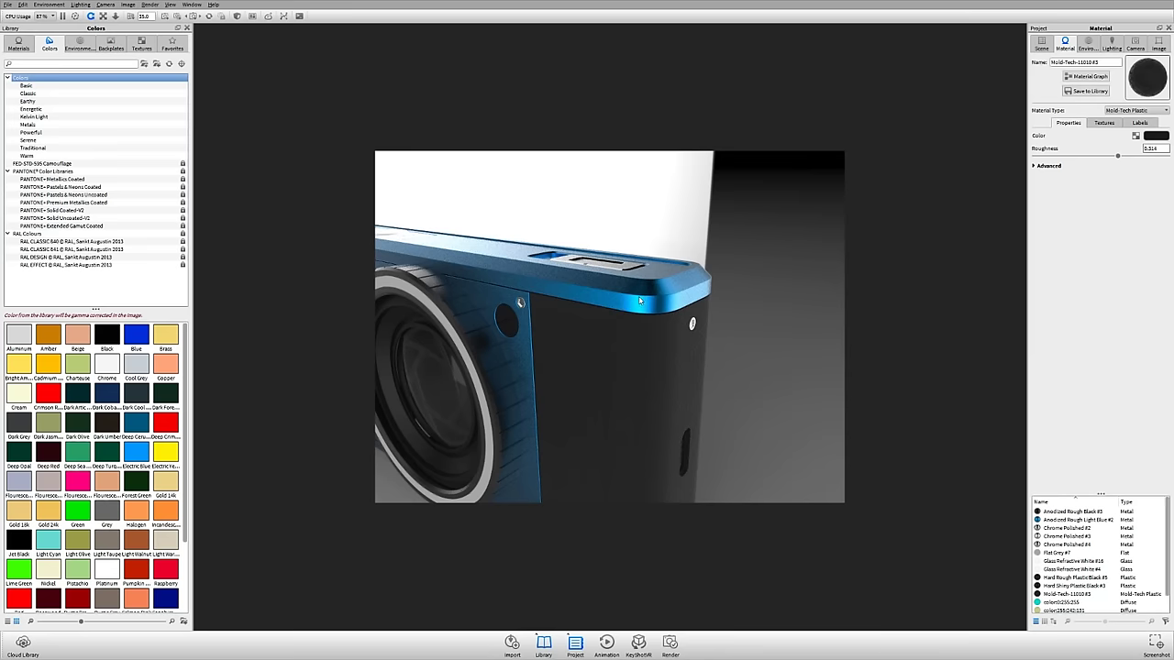
double_click(643, 306)
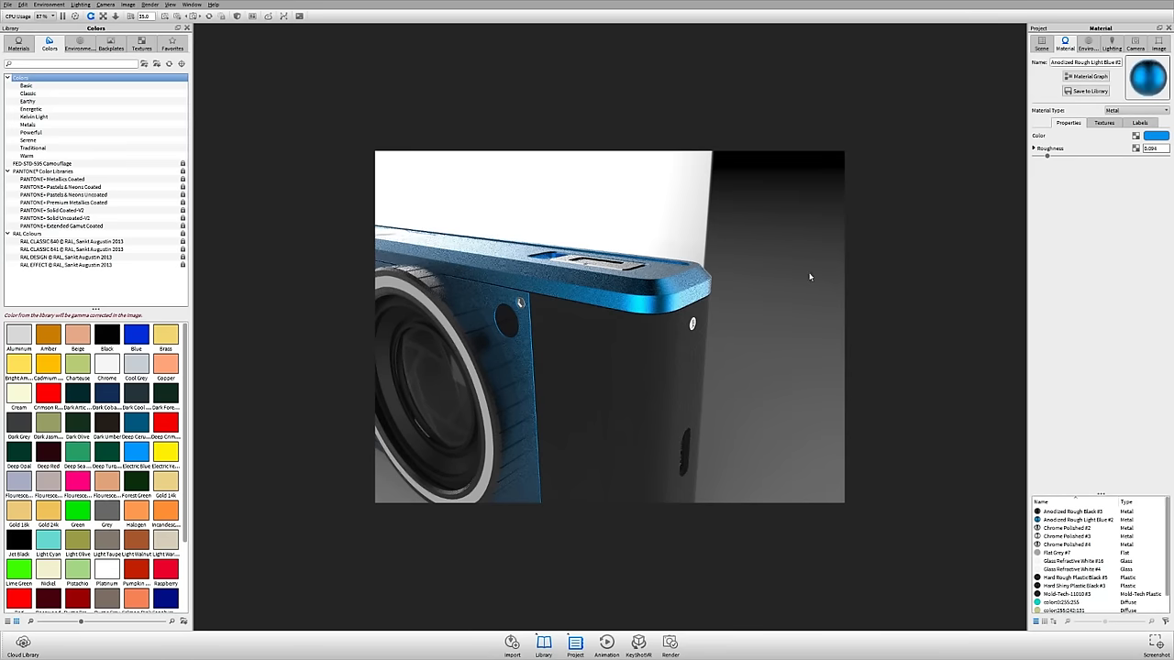
left_click_drag(764, 317, 762, 321)
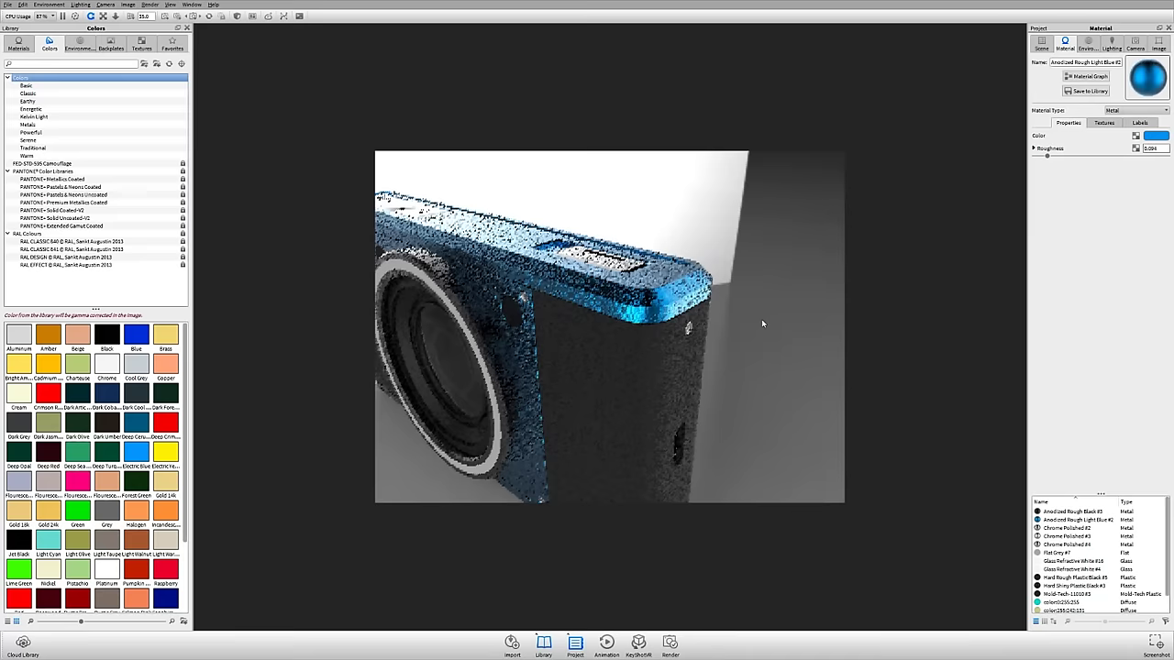
double_click(644, 339)
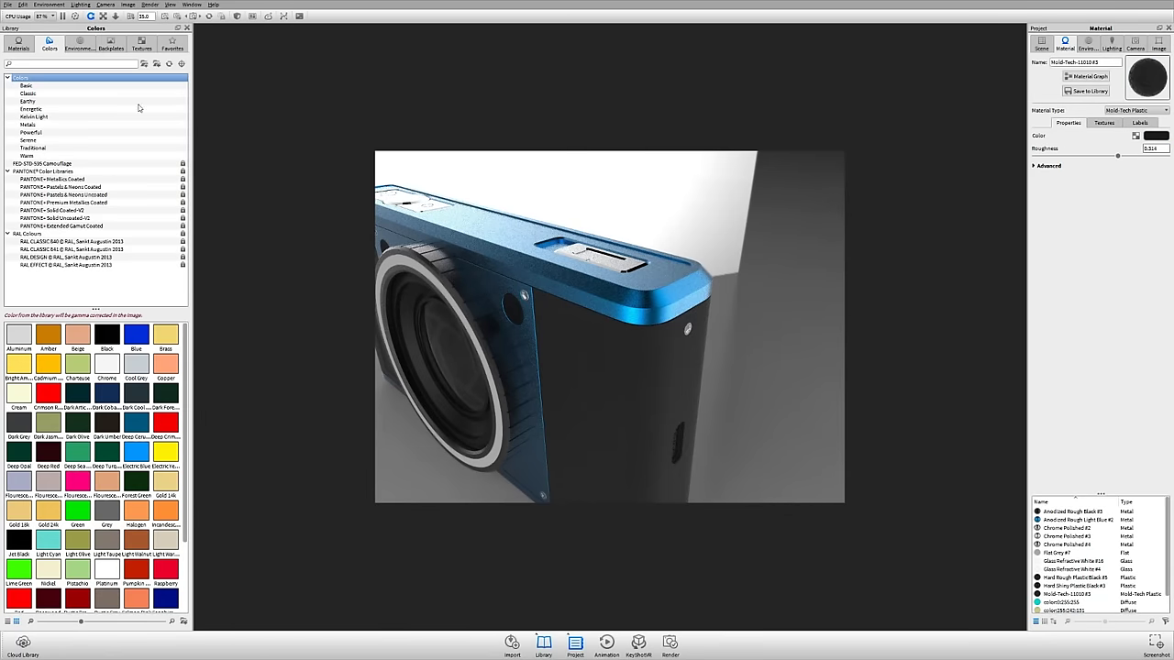
Browse the colour library's groups, including Classic, Serene, PANTONE+ Metallics Coated and PANTONE+ Solid Uncoated-V2
left_click(28, 100)
left_click(28, 92)
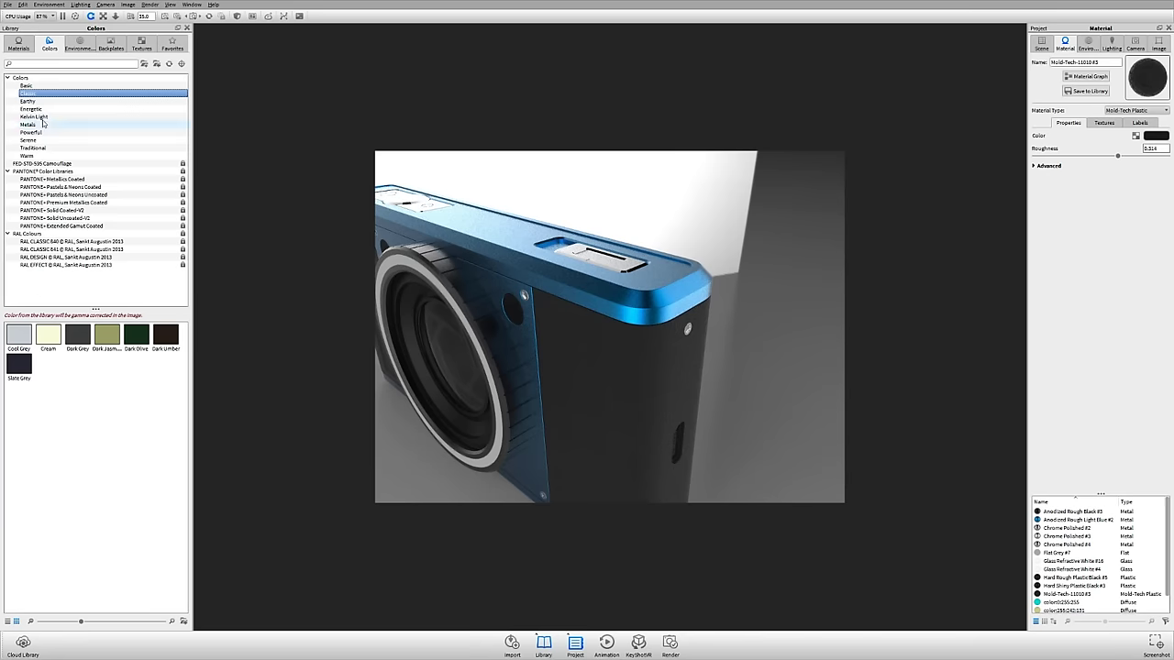
left_click(41, 119)
left_click(39, 140)
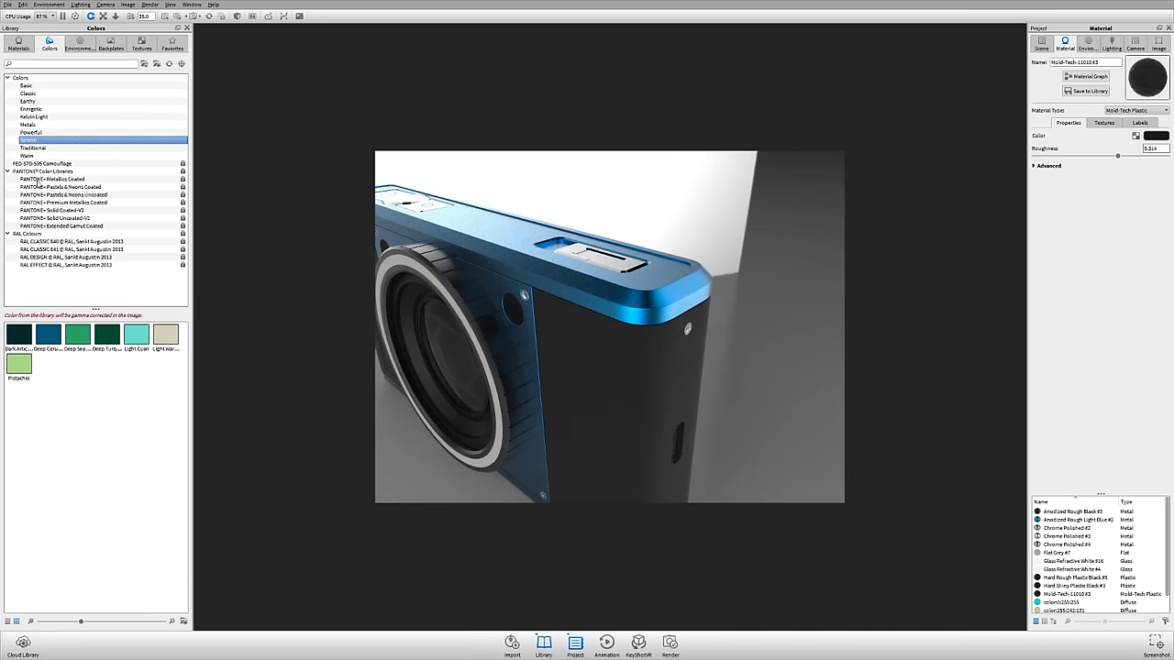
left_click(37, 180)
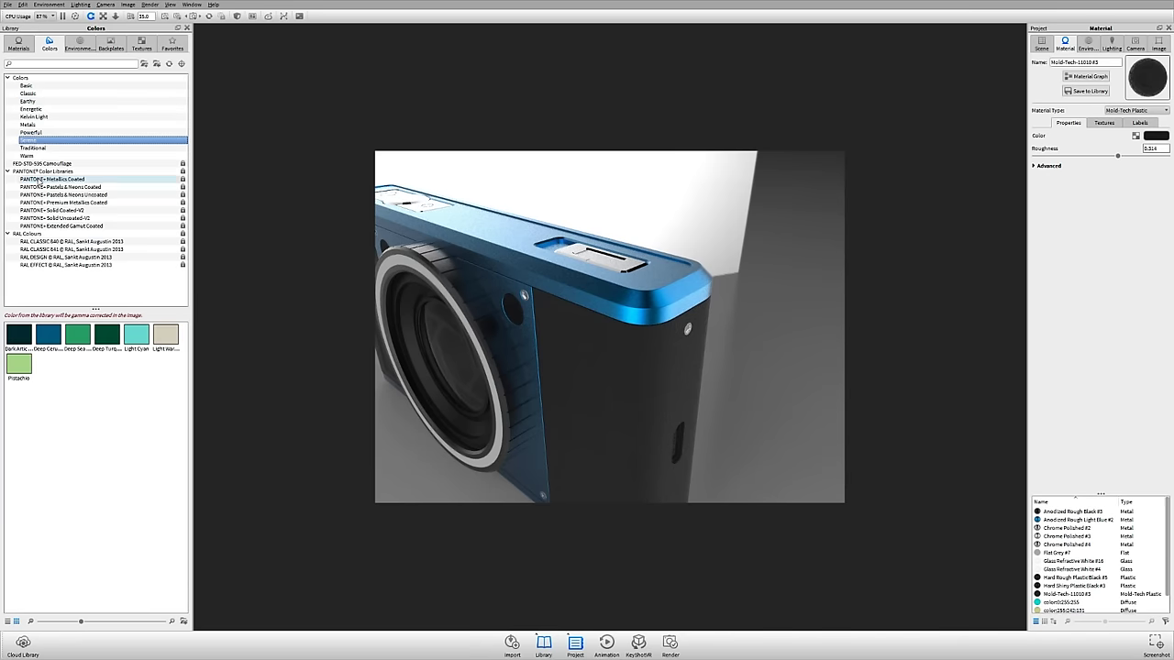
left_click(59, 219)
scroll(105, 434, "down", 10)
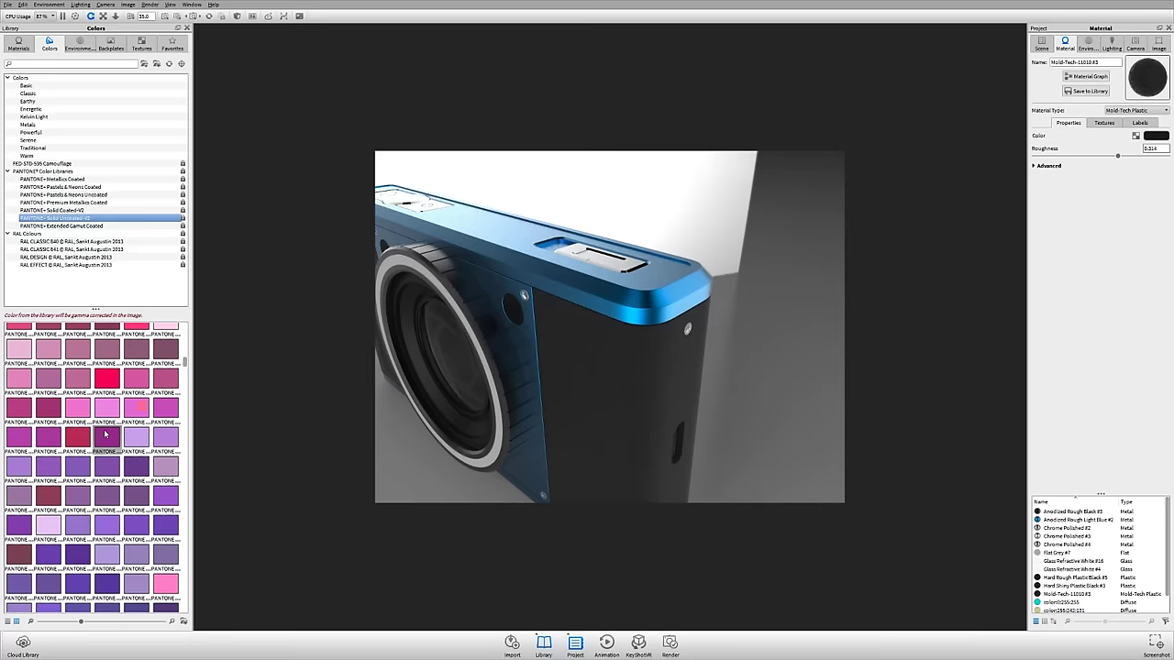
scroll(105, 434, "down", 5)
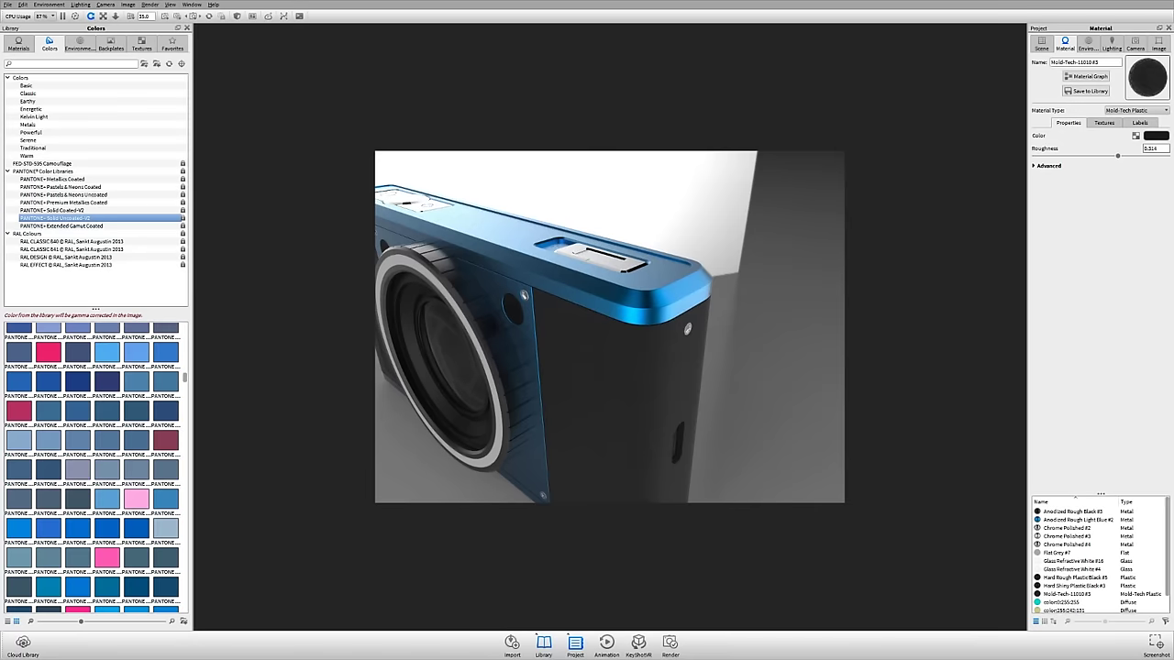
scroll(159, 441, "down", 10)
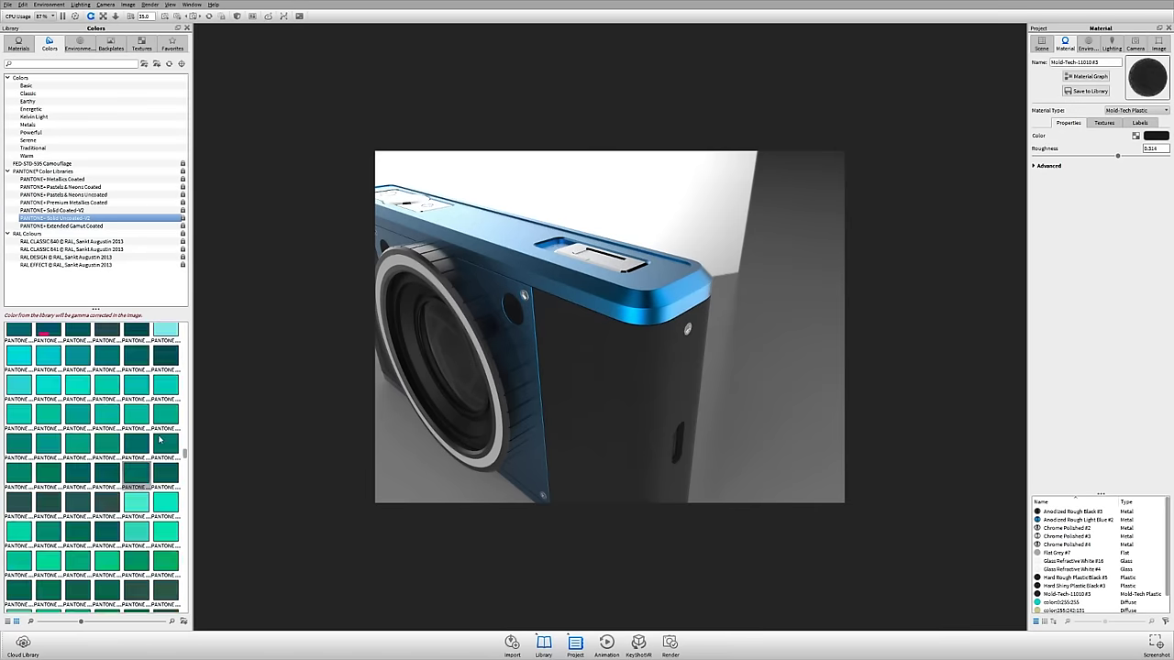
scroll(160, 441, "down", 15)
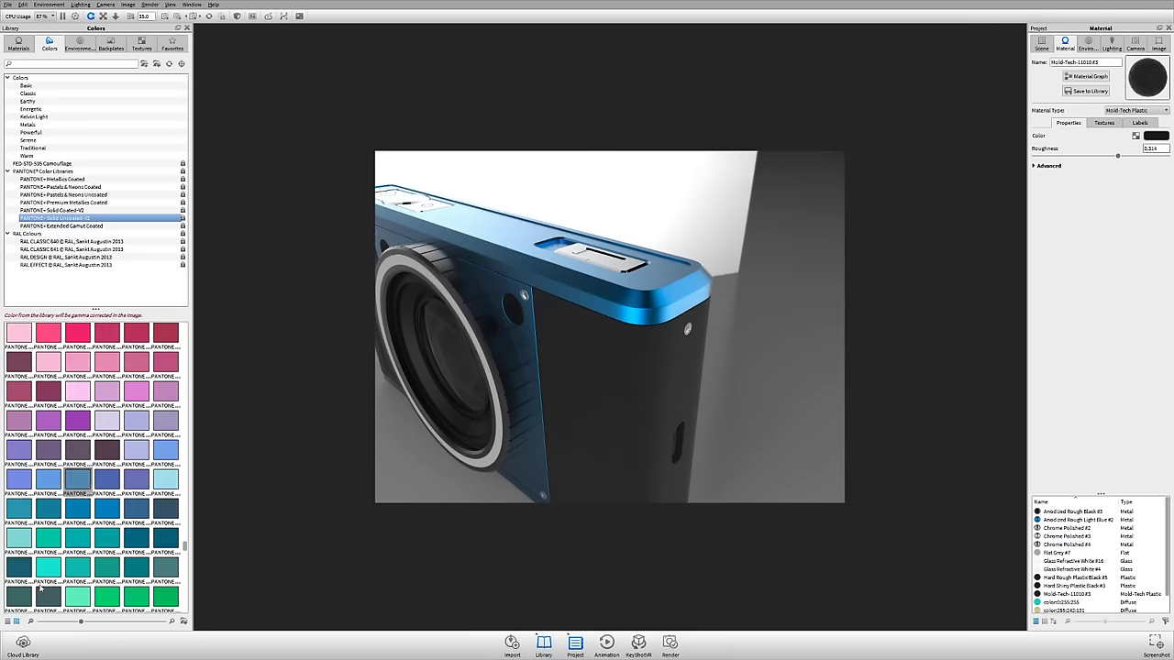
scroll(40, 587, "down", 5)
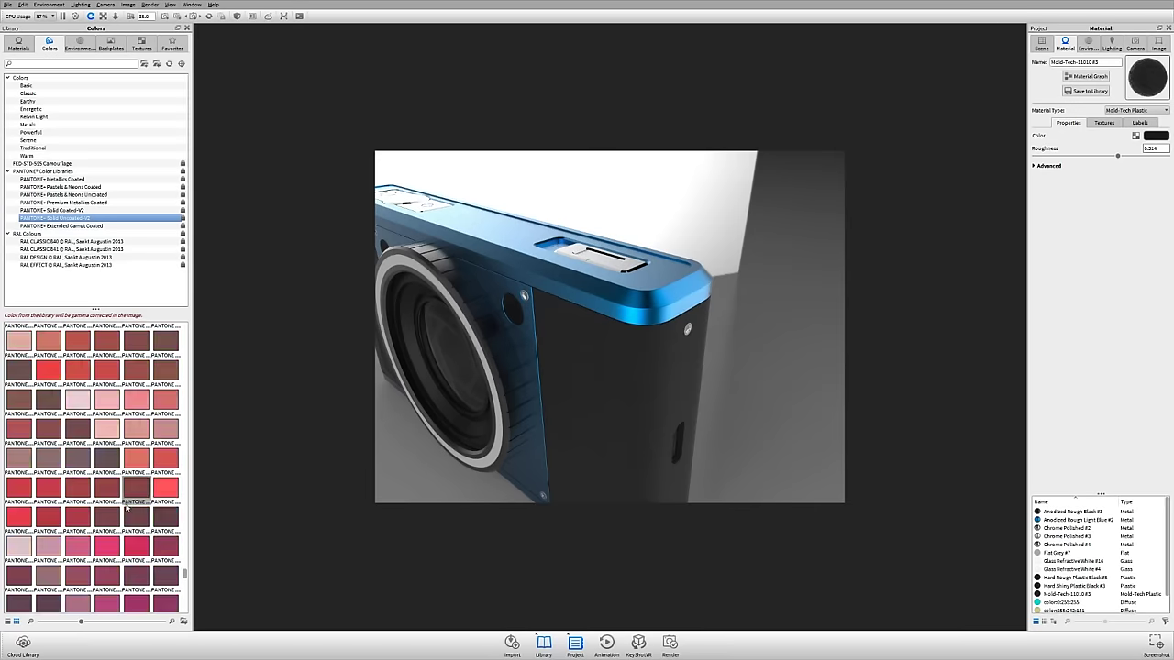
left_click(130, 550)
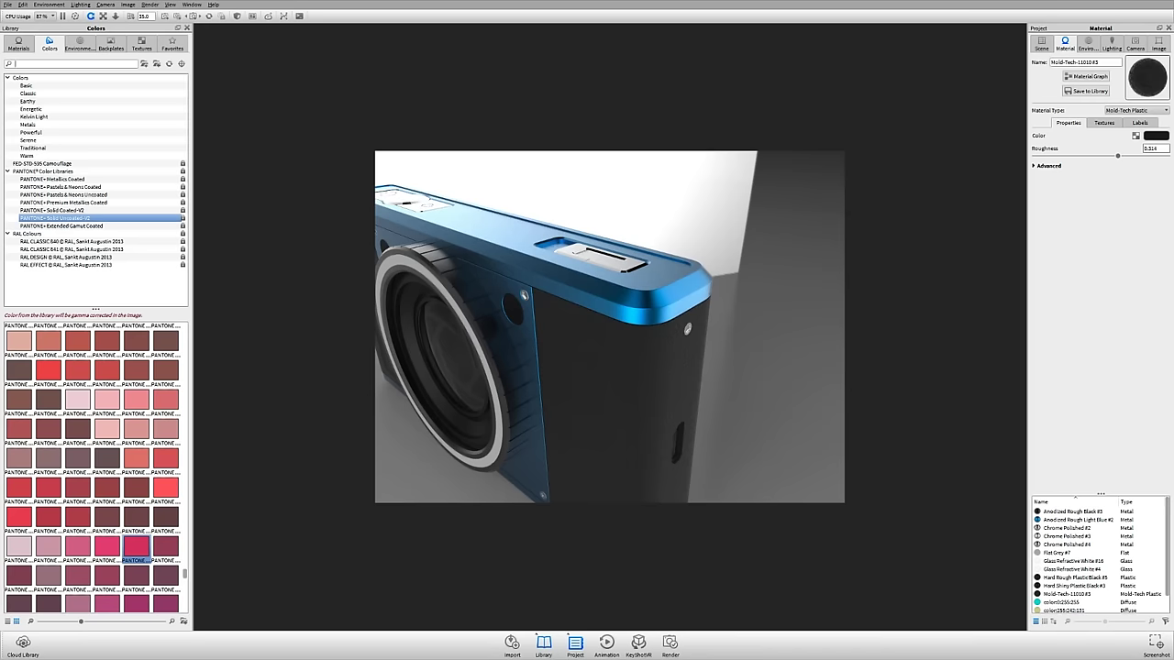
Search the colour library for "red", enlarge the swatches and apply PANTONE Red 032 C to the camera's top cap and textured shell
left_click(69, 63)
type("red")
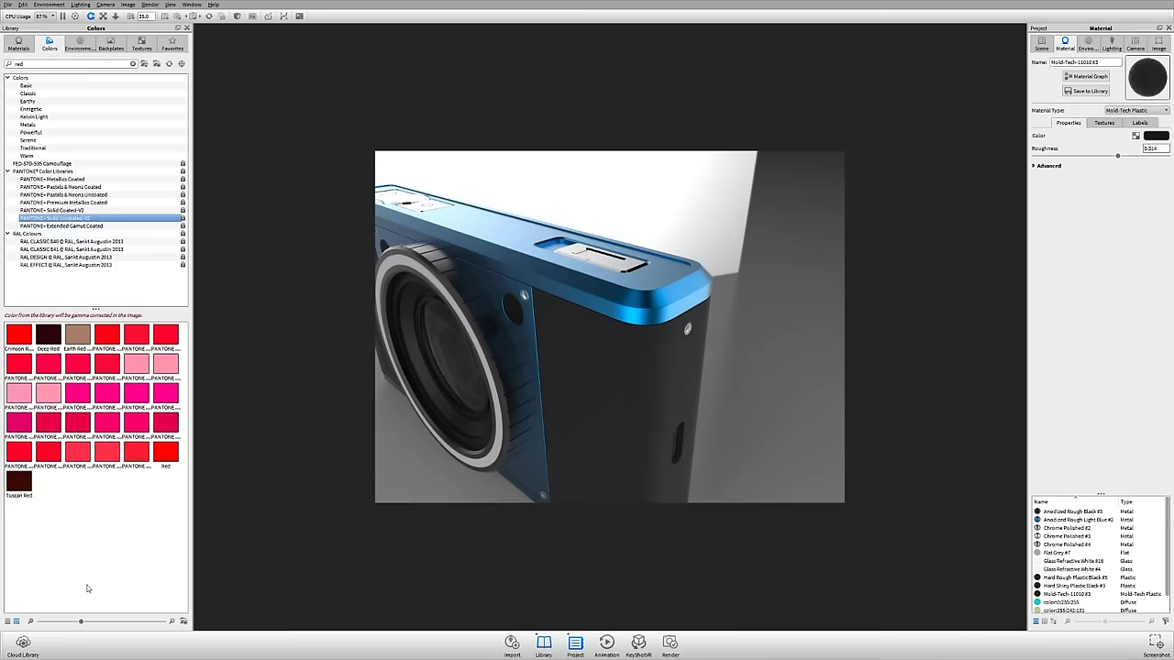
left_click_drag(80, 622, 150, 620)
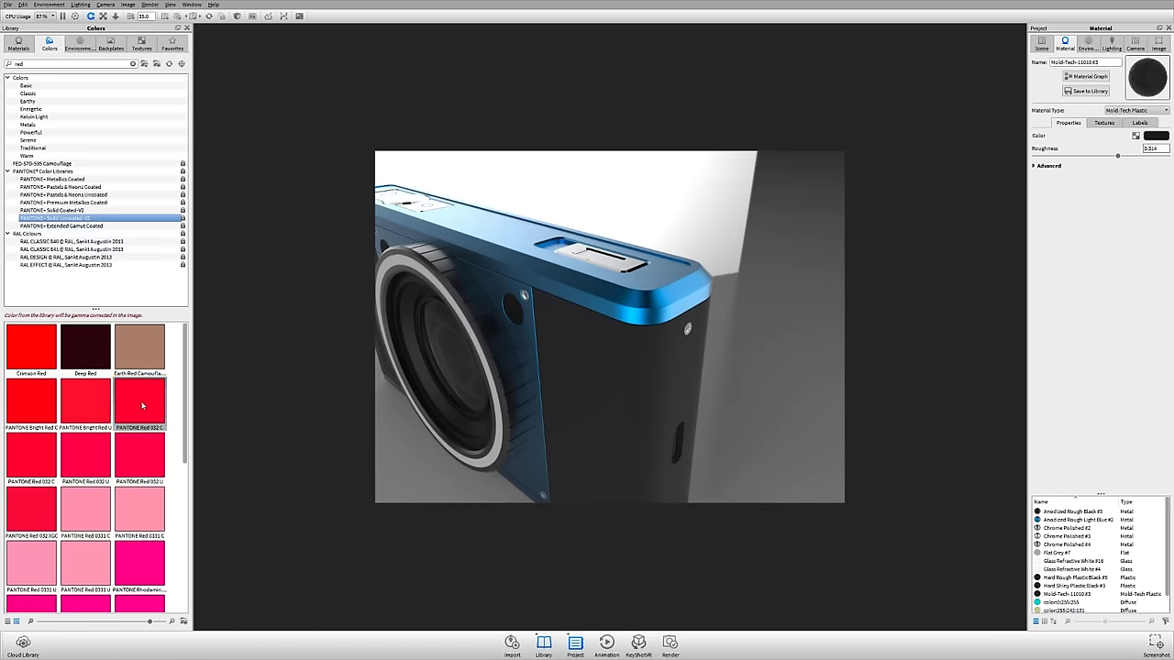
left_click_drag(138, 404, 635, 300)
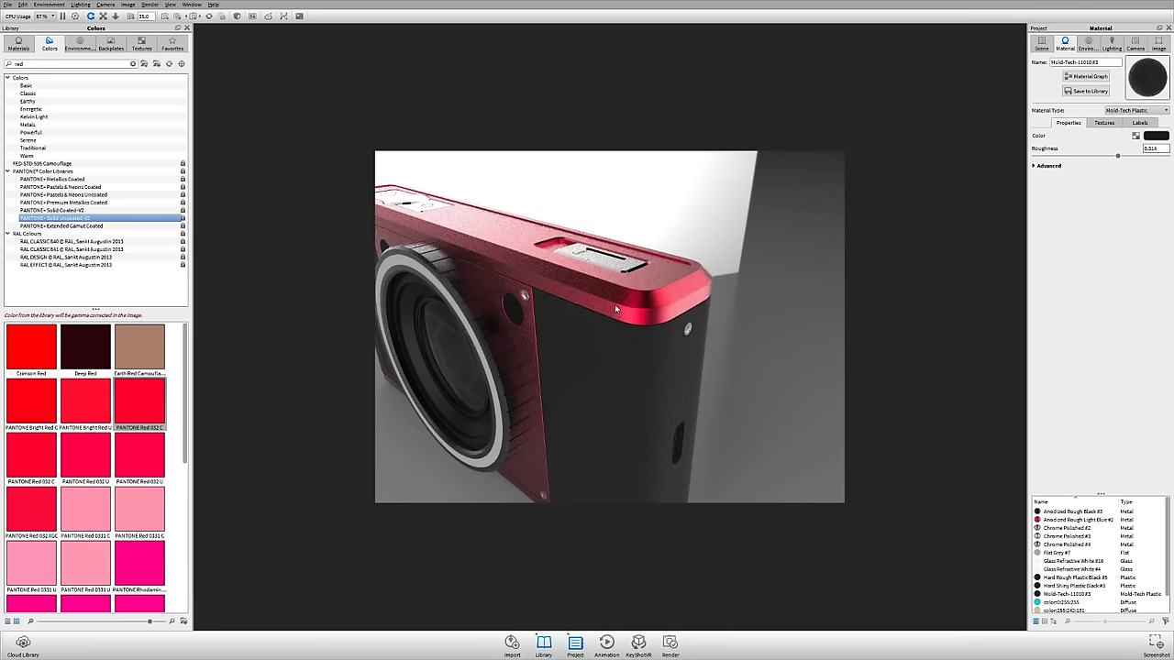
left_click_drag(142, 397, 622, 379)
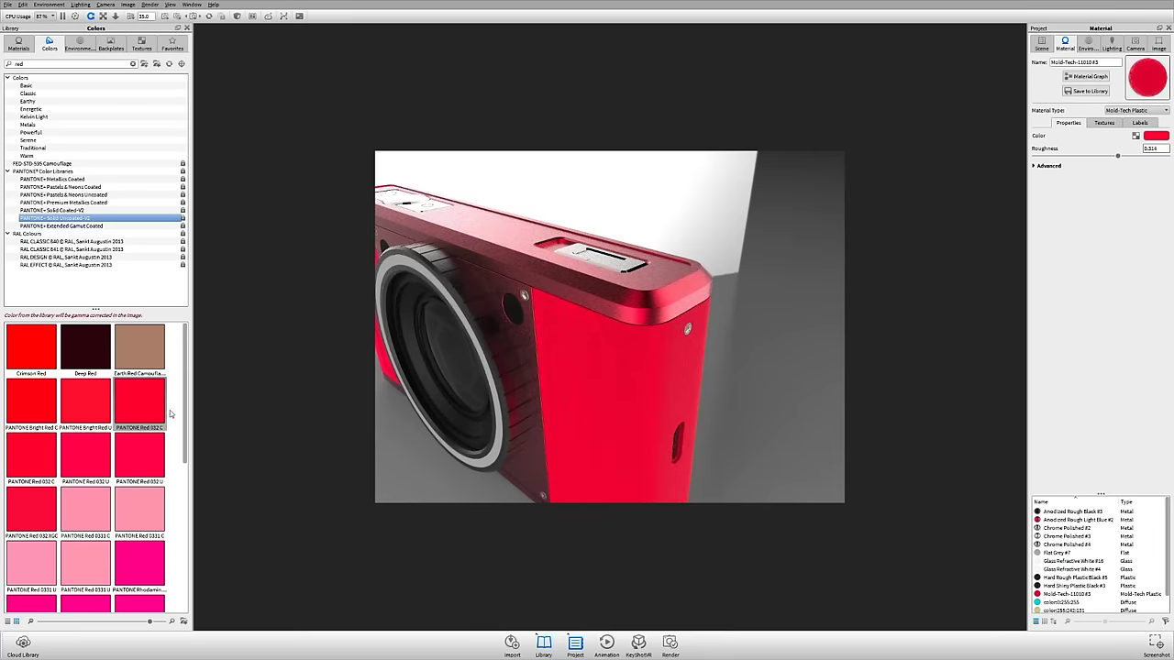
mouse_move(137, 417)
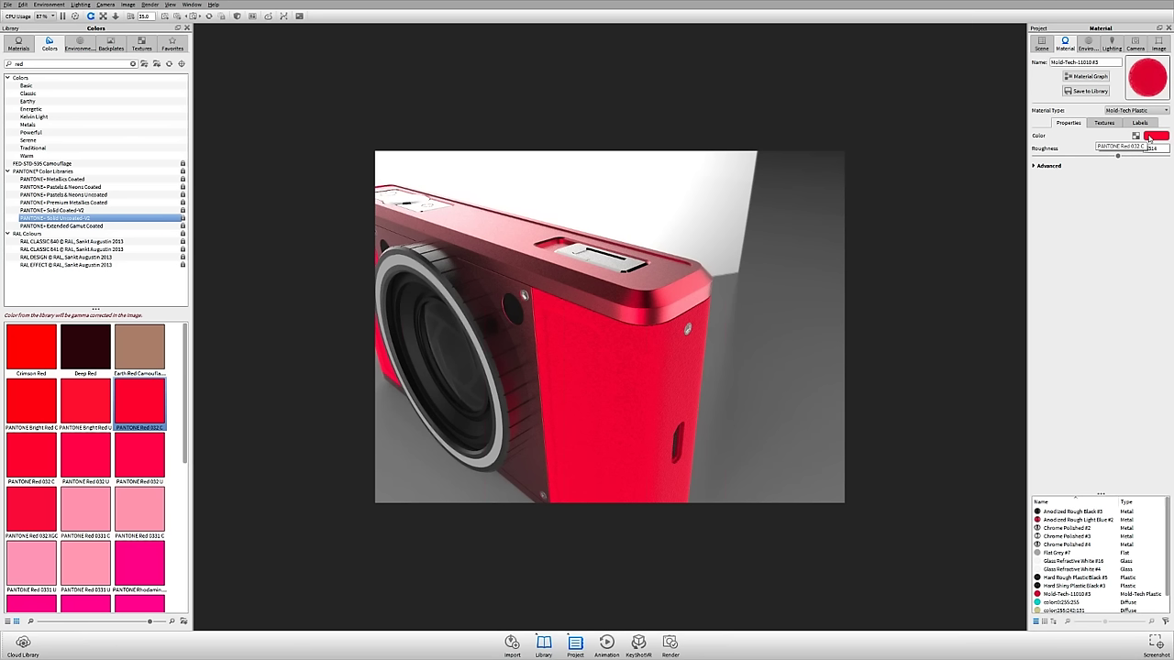
Apply the White colour from the Basic group to the LED ring around the lens
left_click_drag(656, 315, 592, 380)
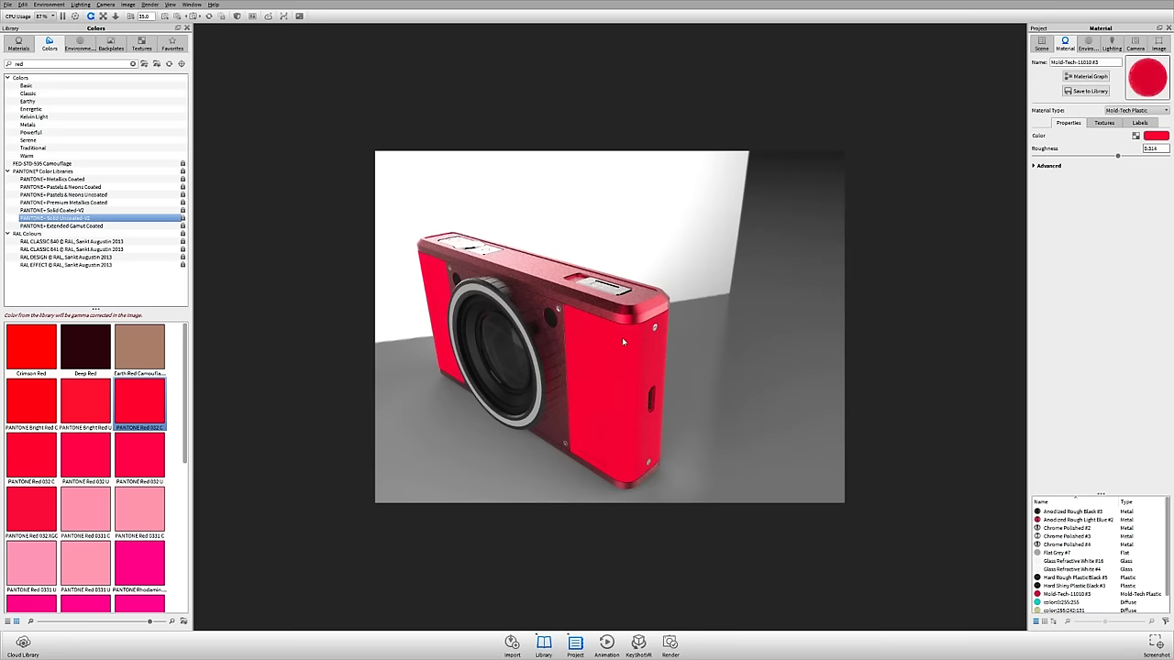
left_click(26, 85)
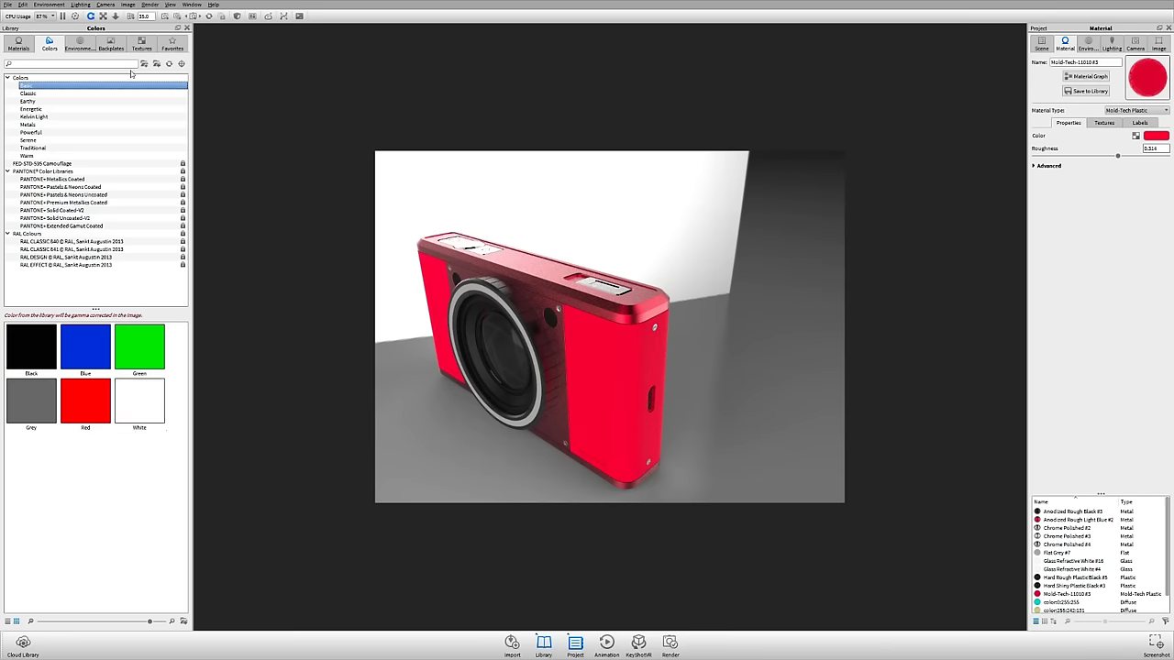
left_click_drag(123, 412, 502, 301)
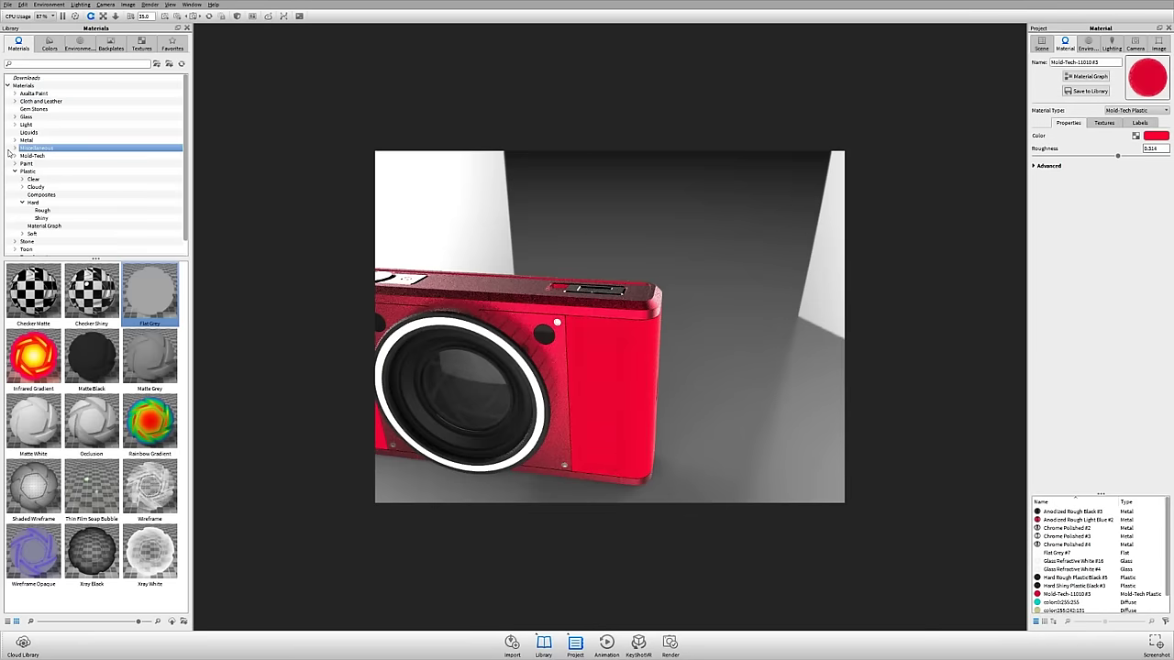
left_click(49, 43)
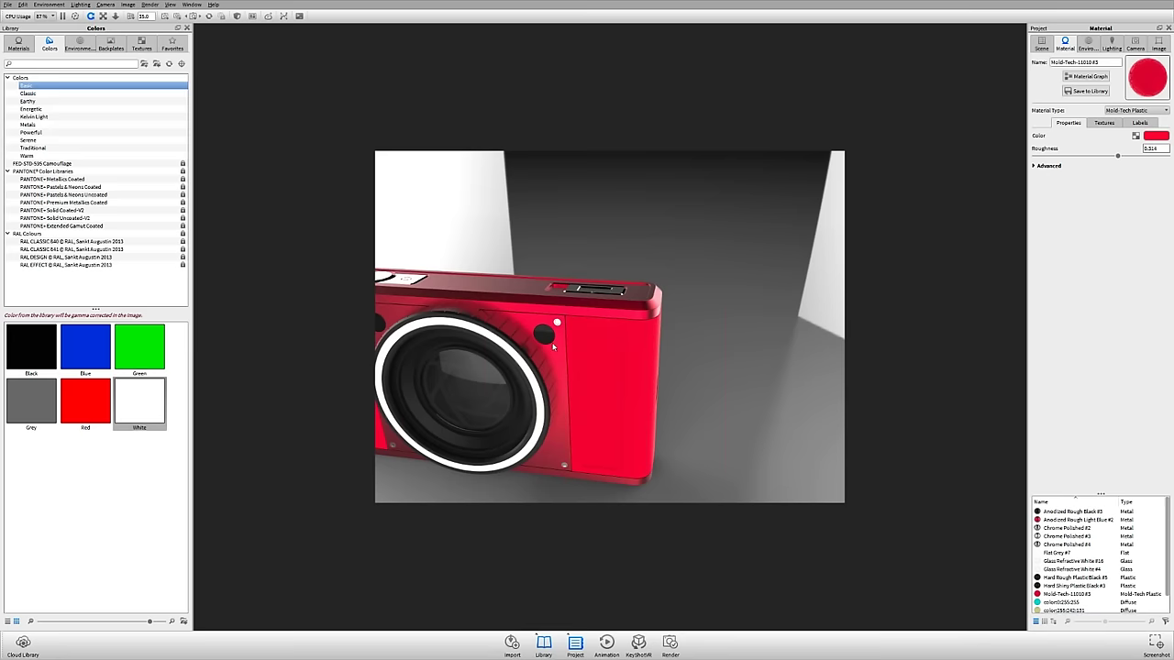
Show all parts of the camera again, including the hidden front glass of the lens
left_click_drag(812, 313, 675, 314)
right_click(518, 296)
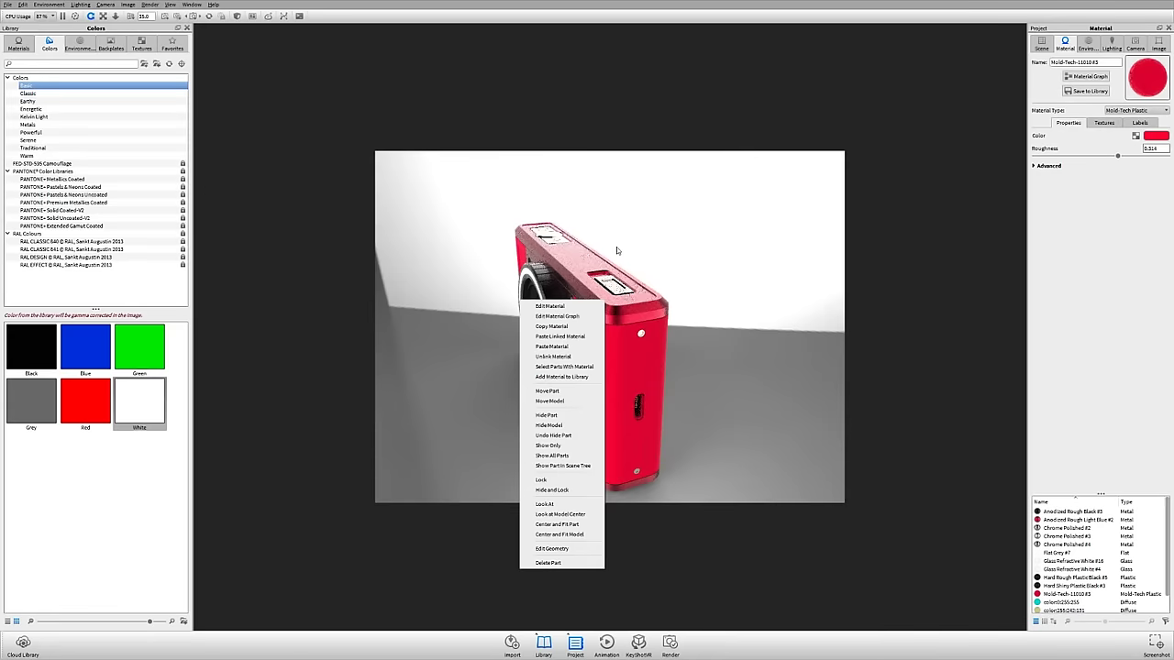
right_click(655, 209)
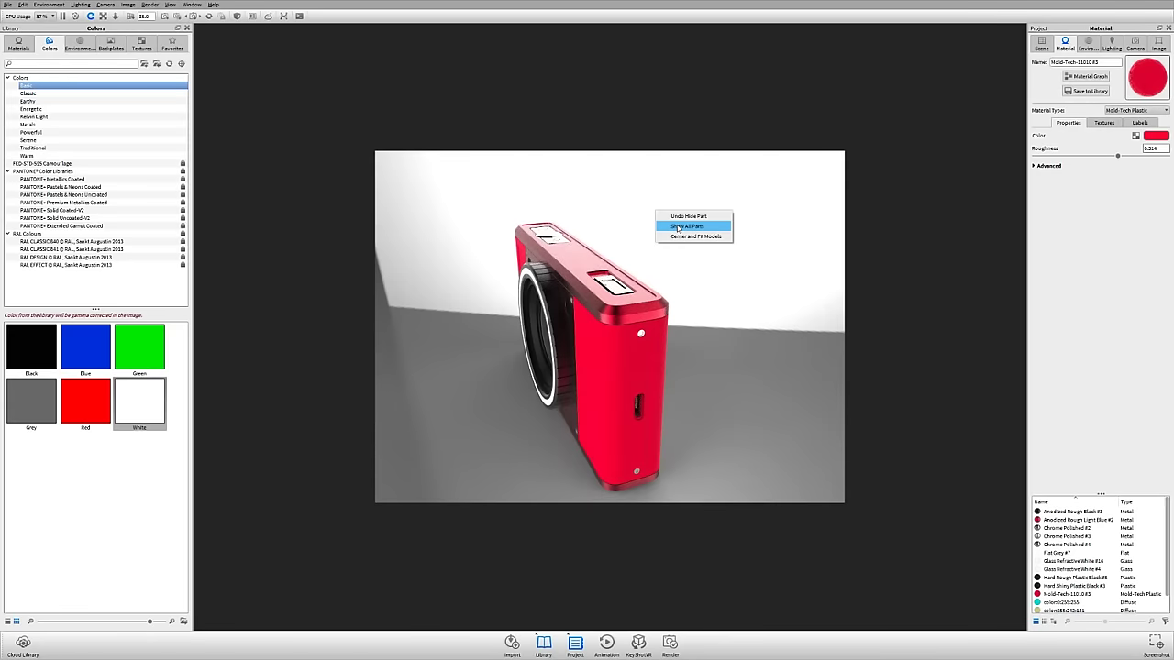
left_click(679, 229)
left_click_drag(512, 359, 662, 319)
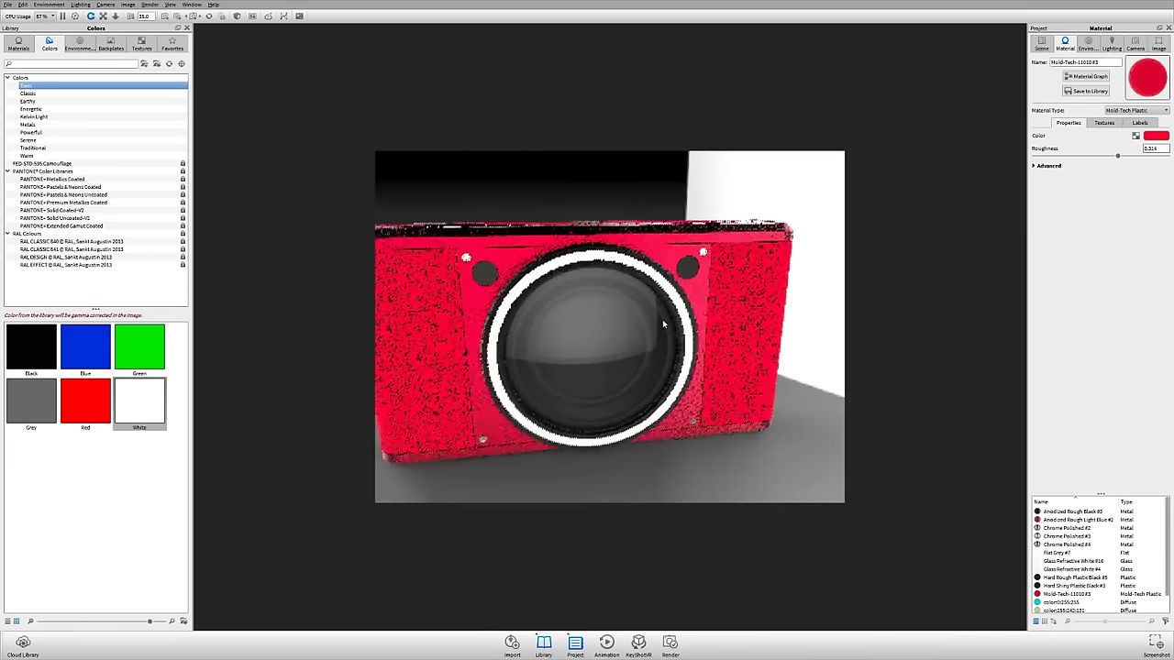
Select the red shell and focus the view on its side with Look At to examine the surface texture up close
left_click(717, 312)
left_click_drag(687, 320, 535, 329)
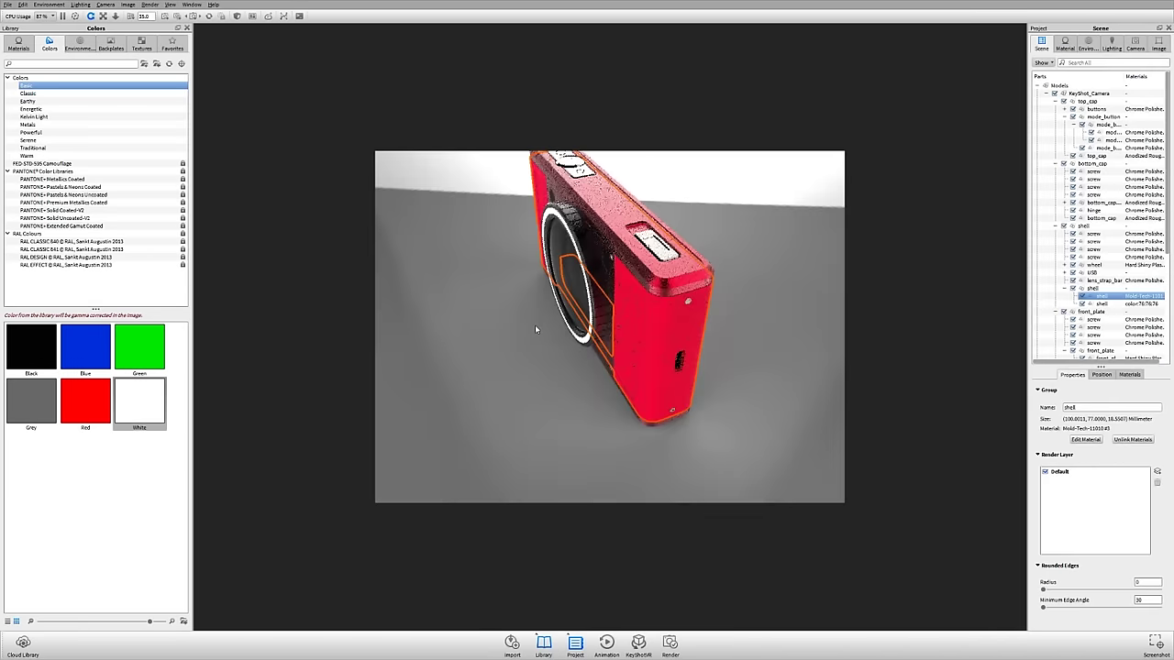
right_click(669, 347)
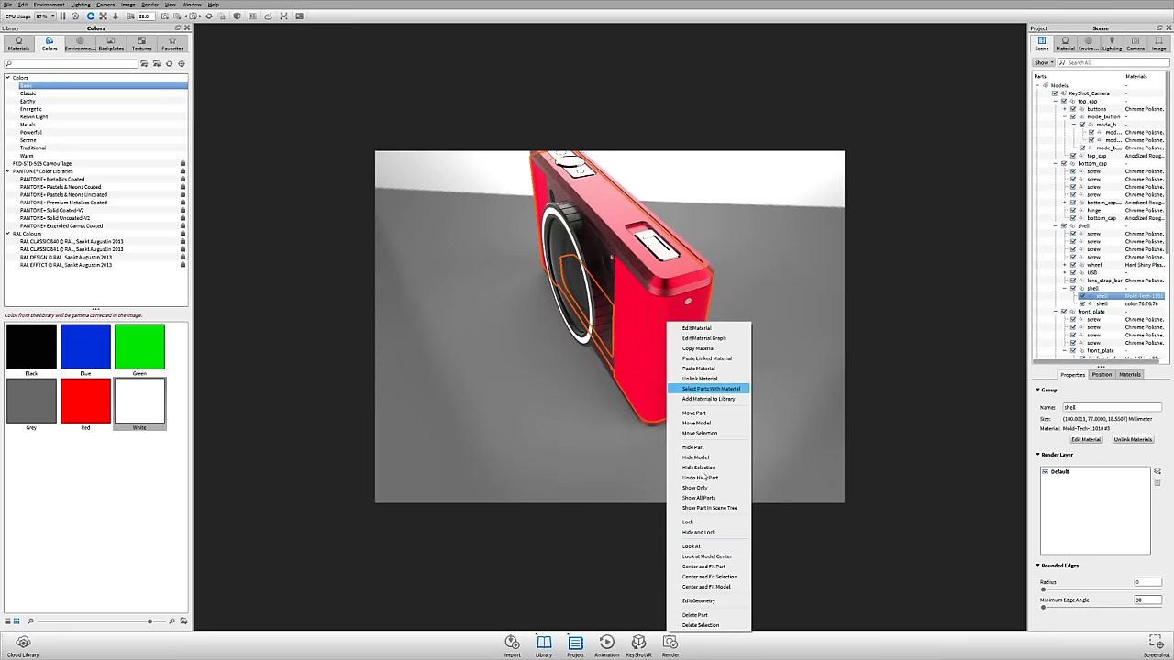
left_click(701, 545)
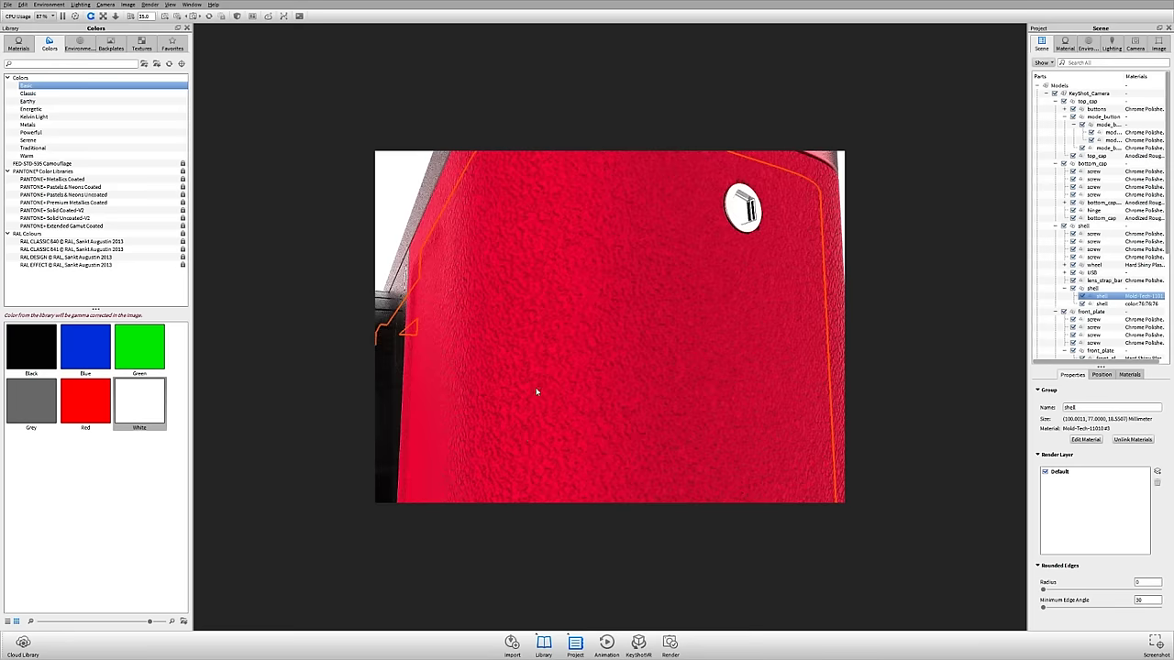
scroll(538, 378, "up", 1)
Open the material properties of the red top cap for inspection
mouse_move(536, 374)
left_mouse_down()
mouse_move(541, 262)
mouse_move(717, 574)
mouse_move(668, 390)
mouse_move(548, 365)
left_mouse_up()
double_click(548, 365)
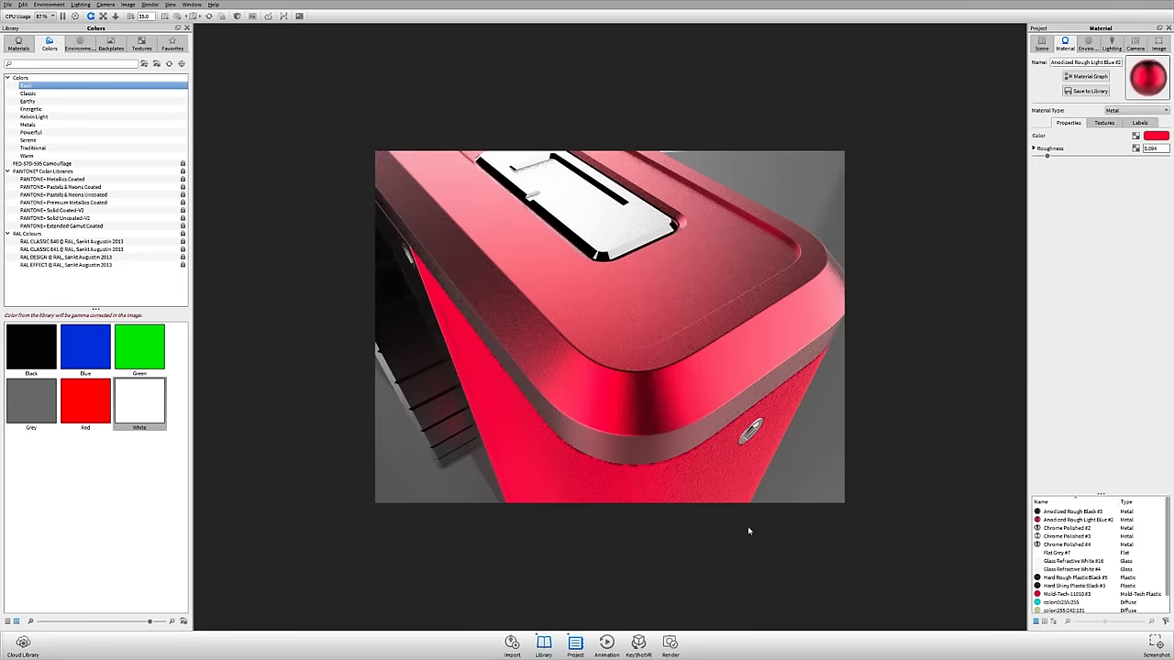
left_click_drag(626, 372, 627, 372)
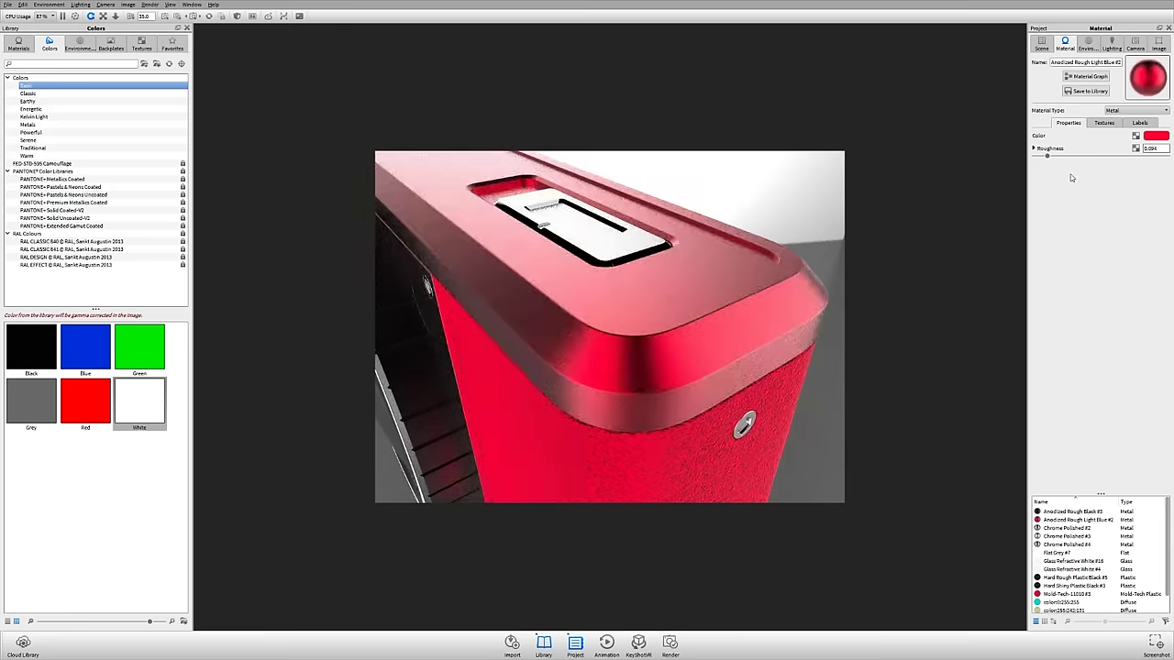
Compare several low and high roughness values on the red top cap's metal material and finish with roughness 0
left_click_drag(1047, 157, 1024, 157)
left_click_drag(747, 427, 539, 309)
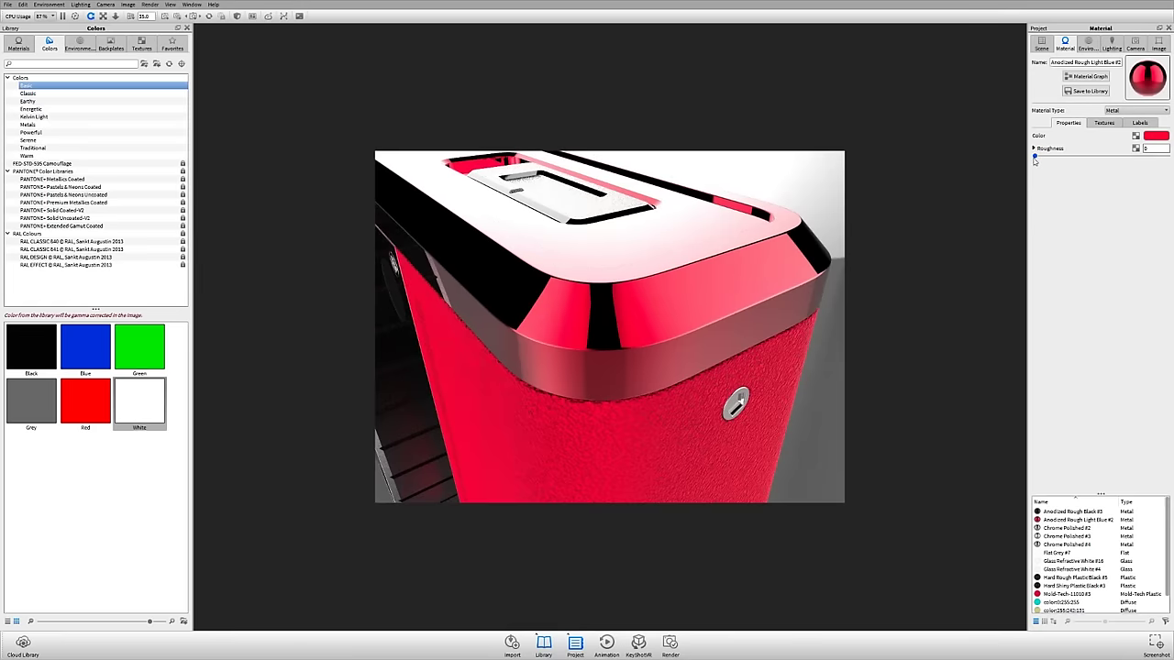
left_click_drag(1034, 158, 1038, 159)
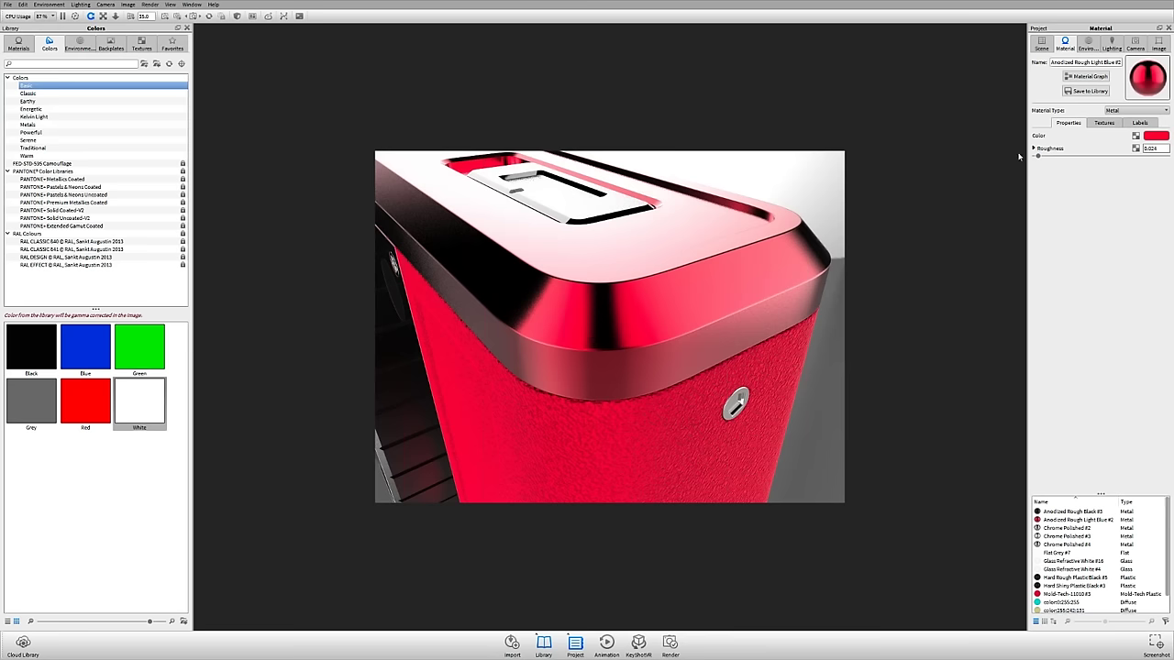
left_click_drag(1033, 158, 1059, 158)
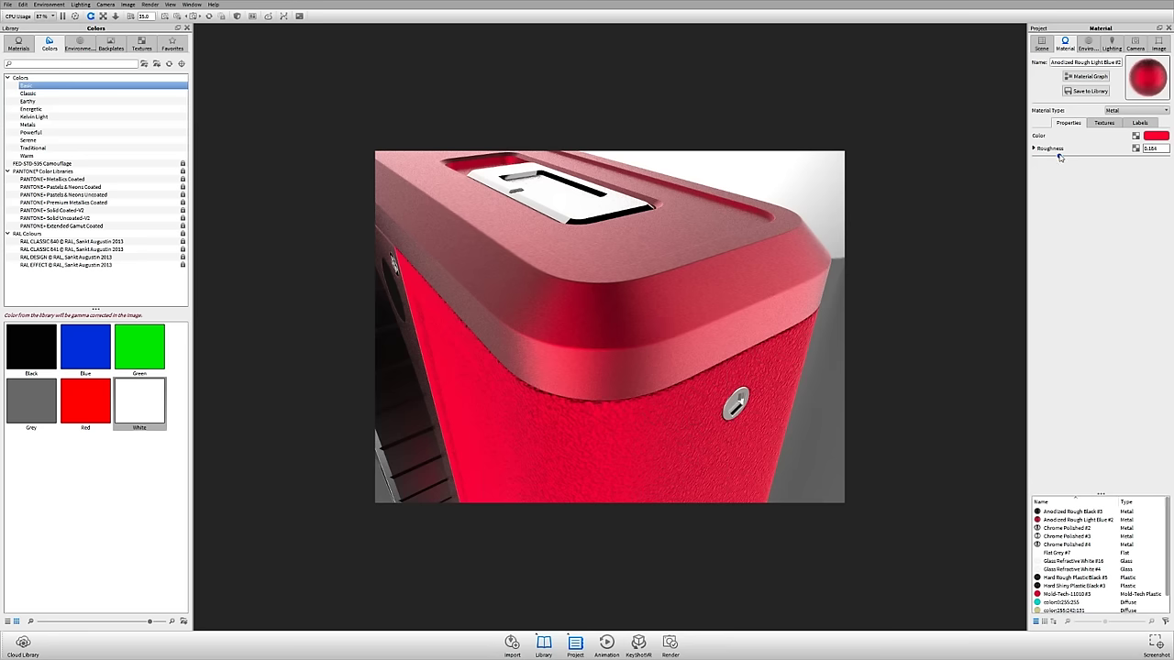
left_click_drag(1059, 157, 1034, 156)
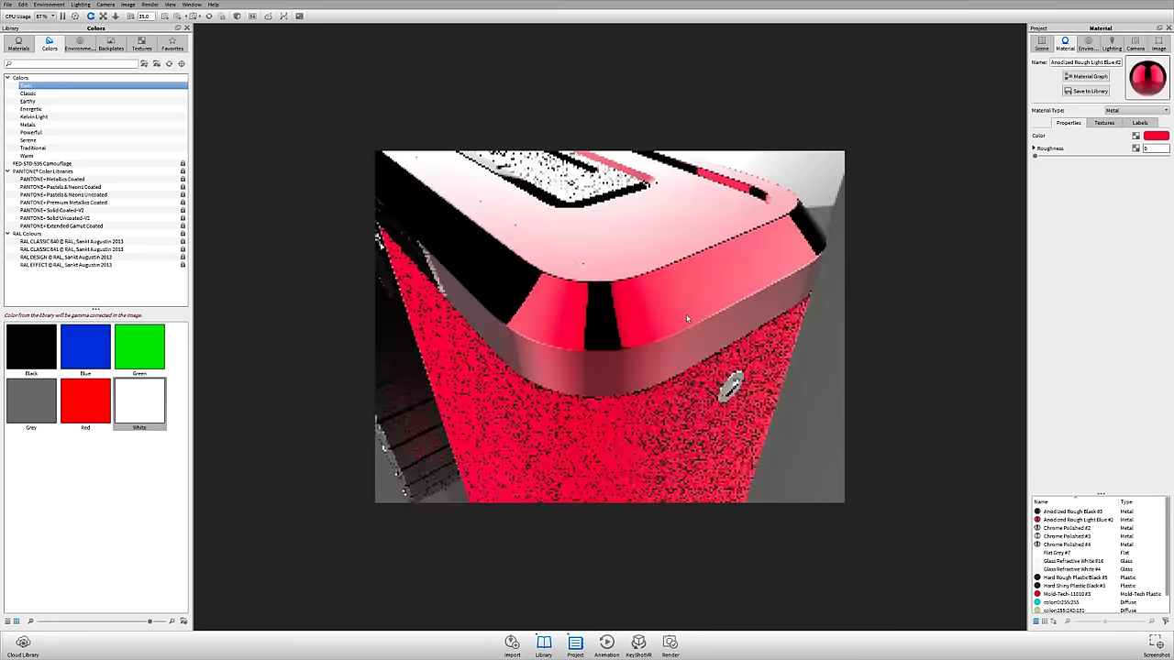
Open the texture settings of the top cap's metal material and examine the cap from a wider view
left_click(1105, 123)
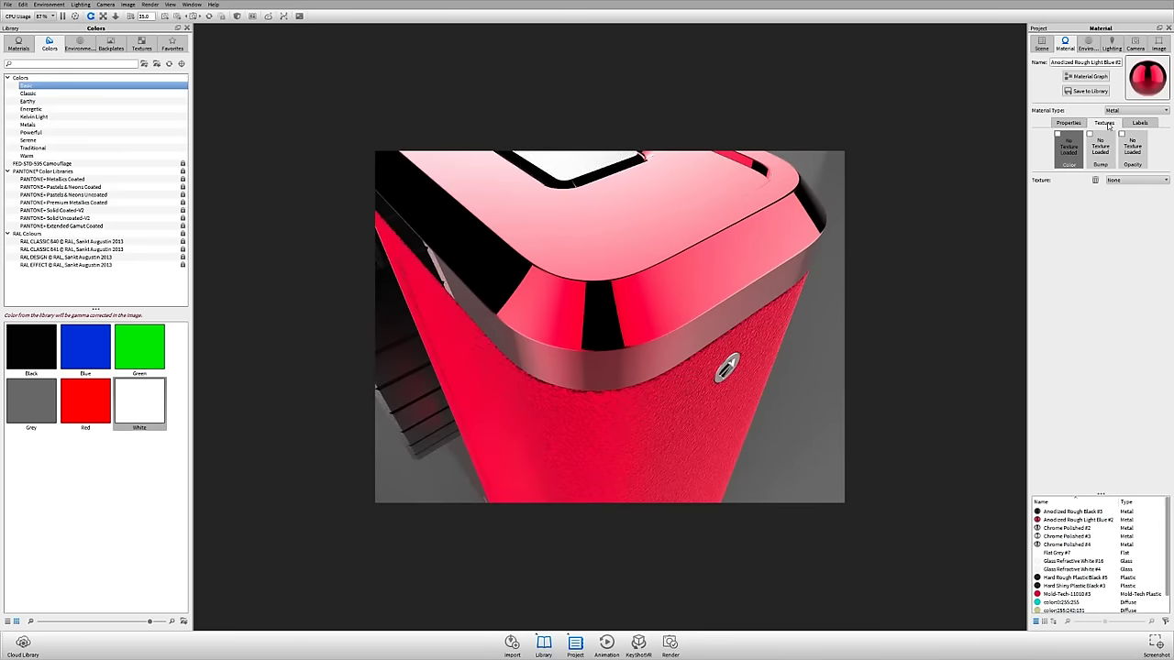
scroll(558, 238, "down", 2)
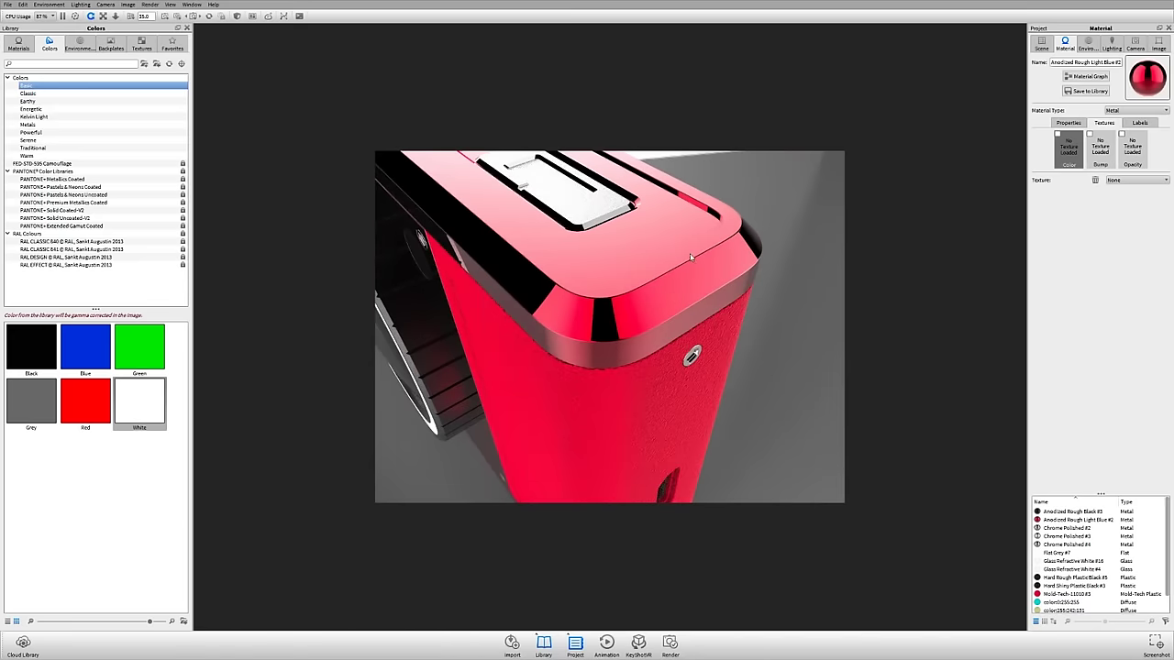
mouse_move(691, 258)
left_mouse_down()
mouse_move(649, 277)
mouse_move(704, 305)
mouse_move(735, 245)
mouse_move(694, 296)
mouse_move(688, 272)
left_mouse_up()
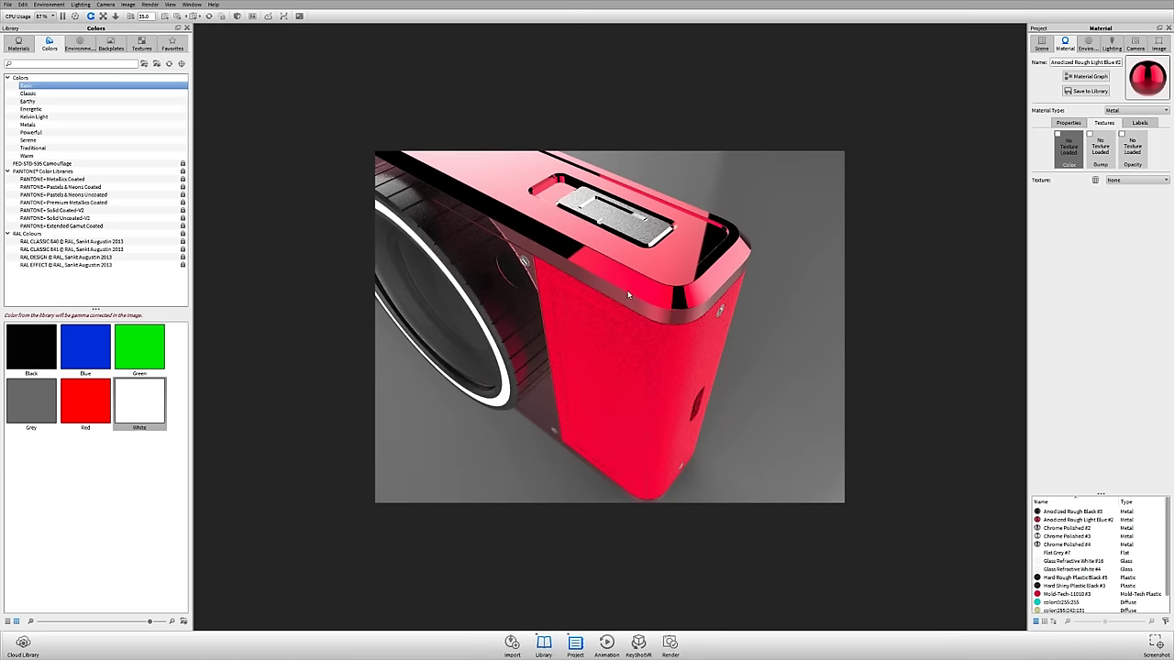
Replace the red textured plastic on the camera's side shell with Paint Gloss Black from the Paint materials
mouse_move(638, 300)
left_mouse_down()
mouse_move(621, 310)
mouse_move(619, 298)
left_mouse_up()
double_click(619, 298)
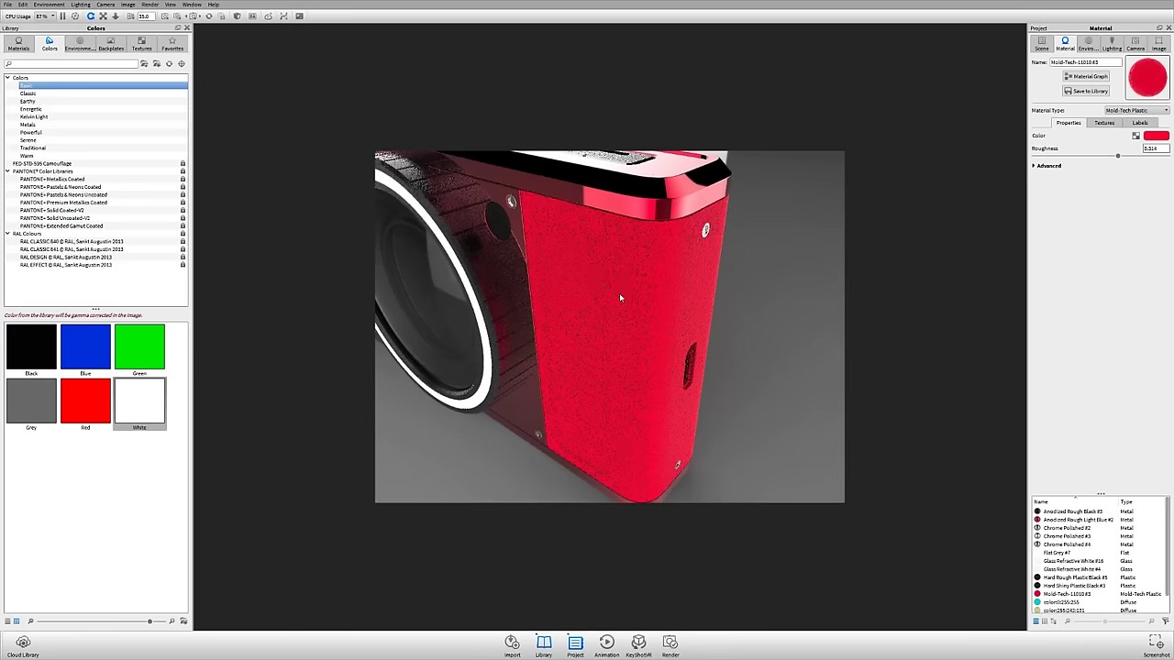
left_click(18, 44)
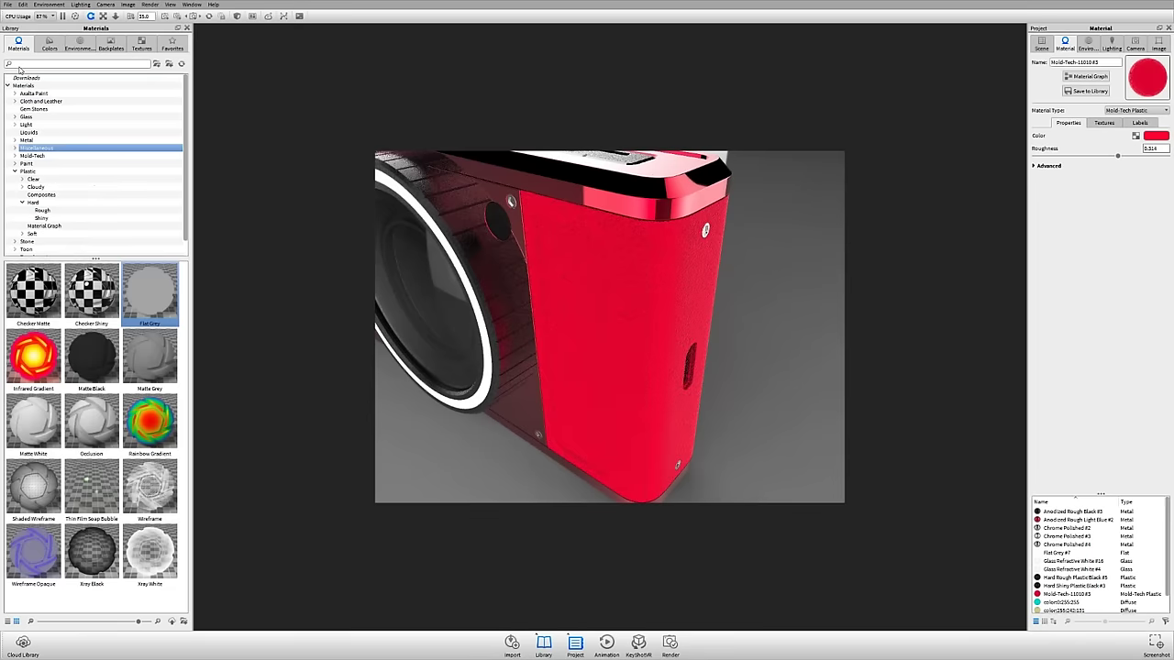
left_click(25, 164)
mouse_move(150, 292)
left_mouse_down()
mouse_move(659, 303)
mouse_move(655, 327)
left_mouse_up()
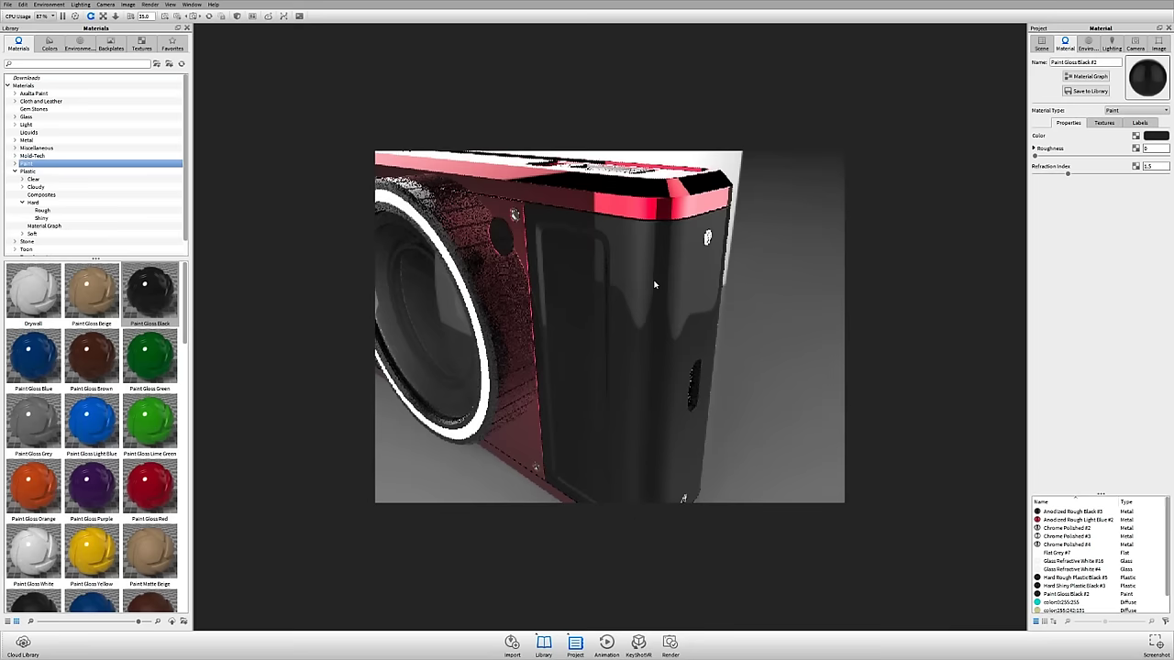
Open the texture settings of the shell's black gloss paint and bring up the texture library
left_click(1104, 122)
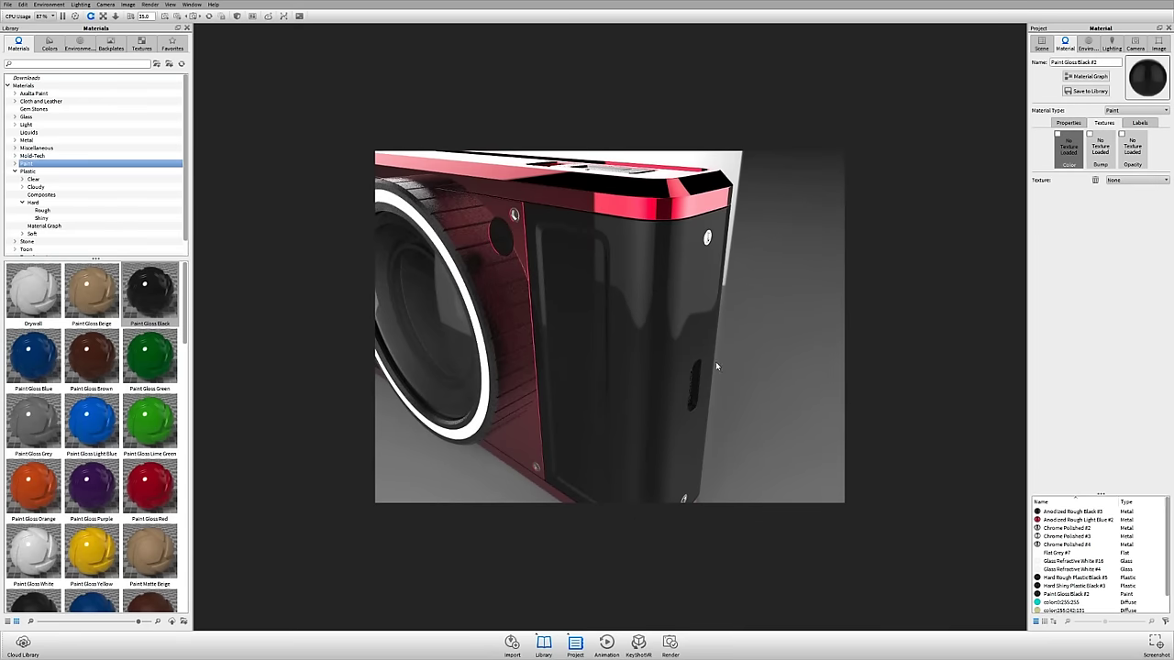
left_click(141, 43)
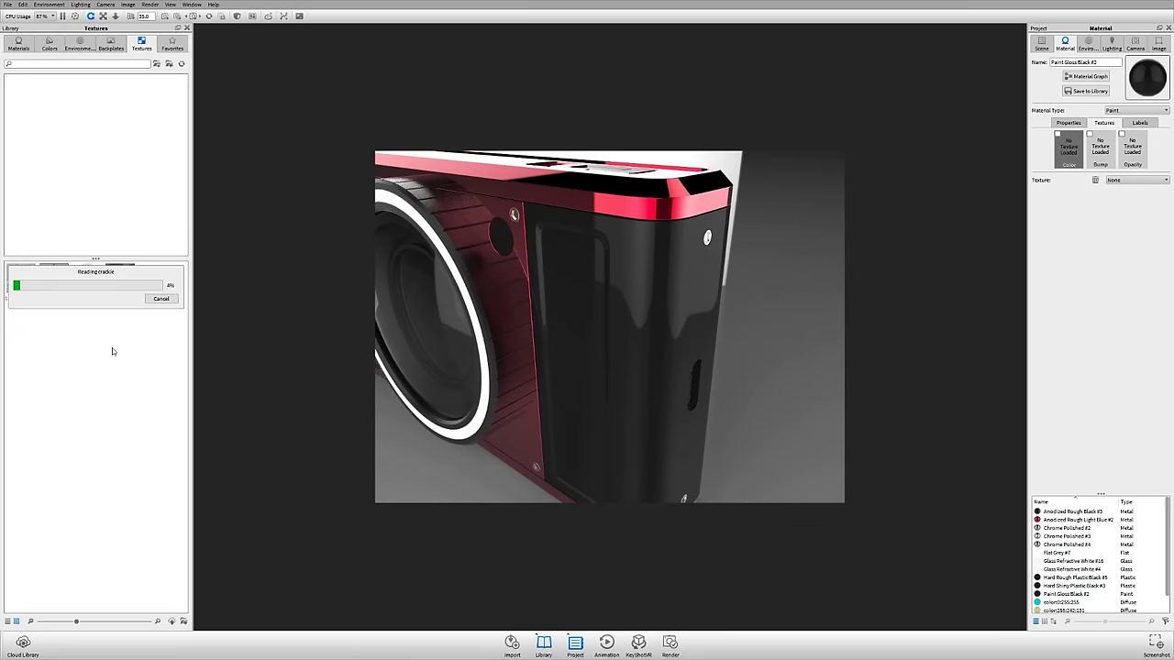
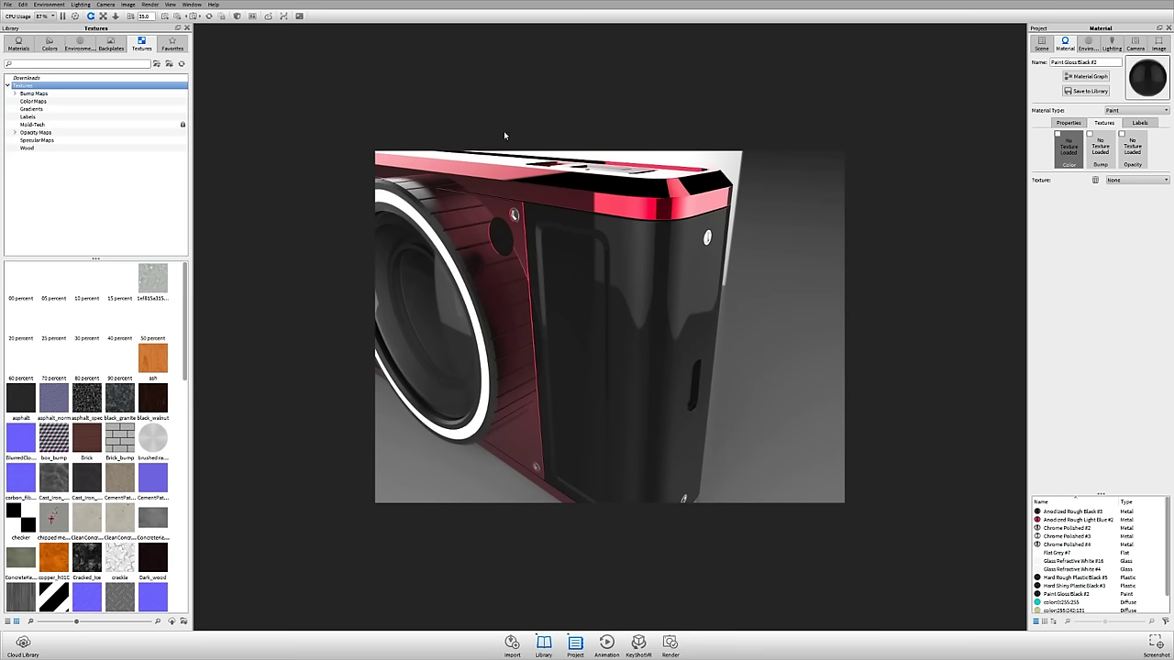
Preview the walnut wood texture image and apply it as the color texture of the camera's black side shell
left_click(28, 147)
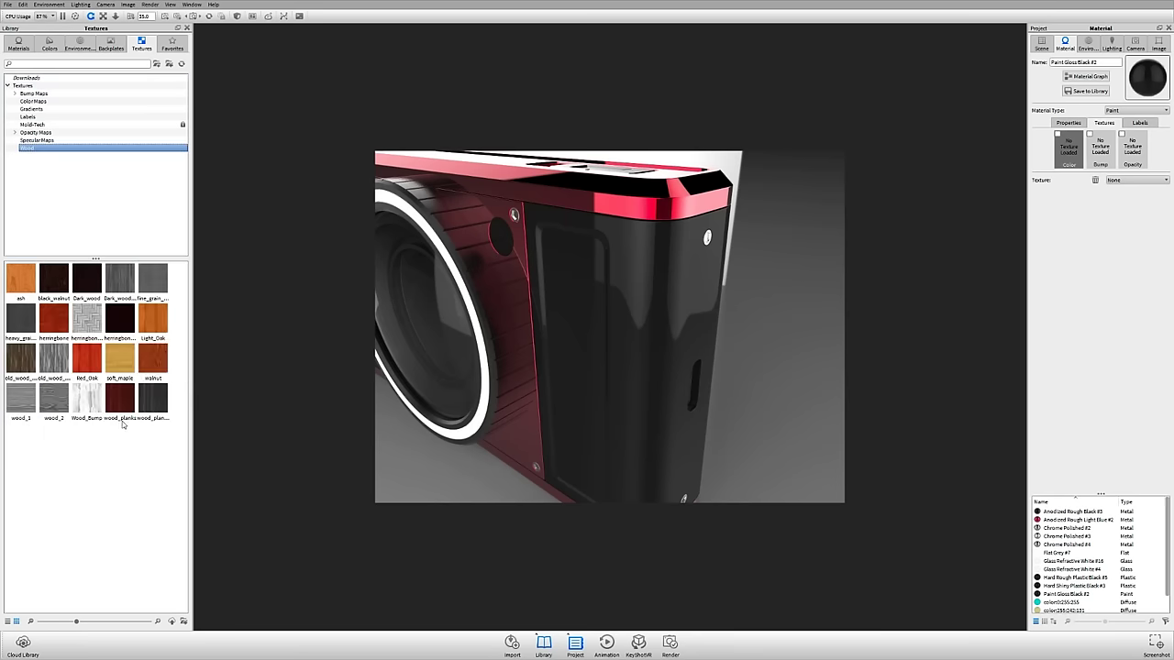
key("alt+Tab")
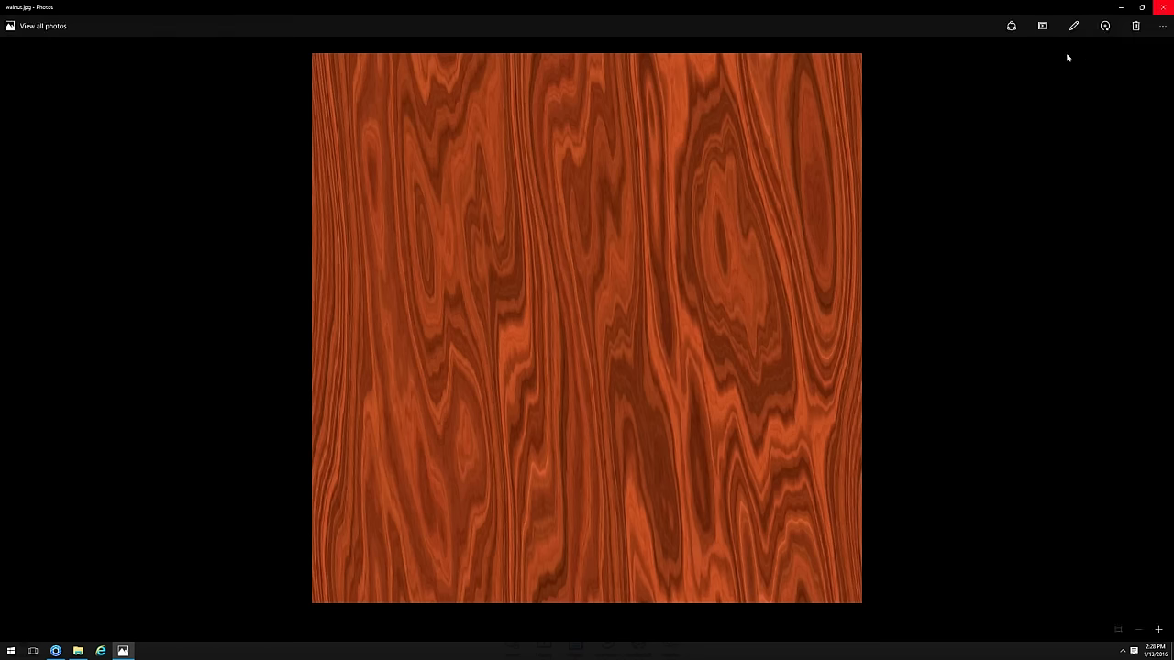
key("alt+F4")
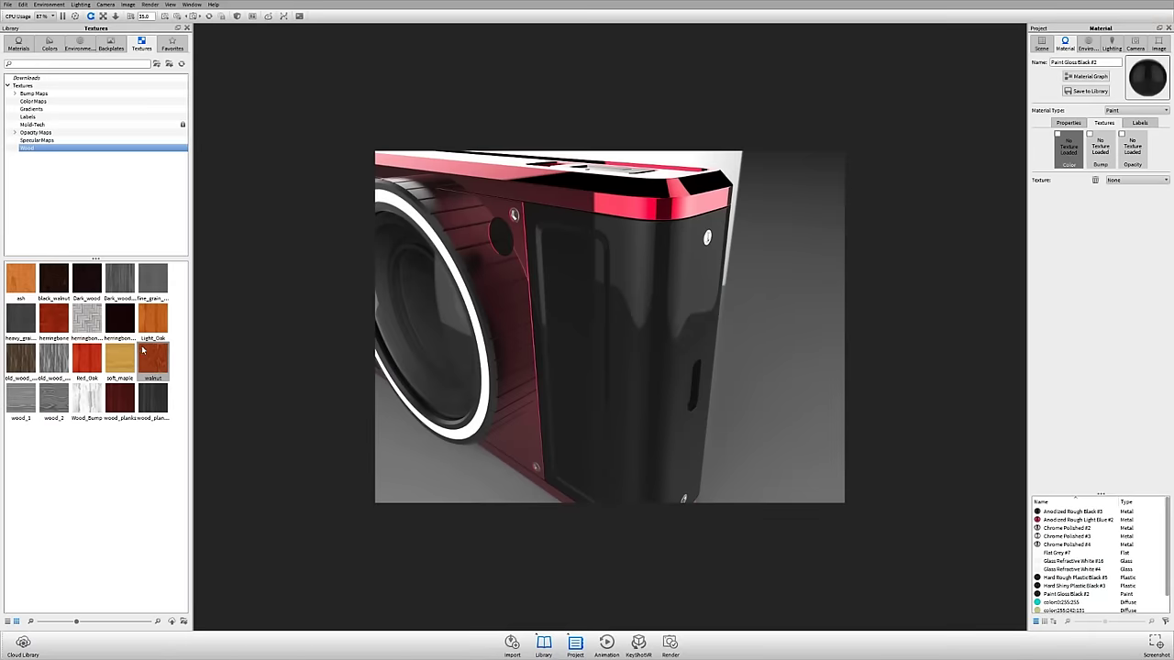
left_click_drag(147, 358, 606, 394)
left_click(699, 301)
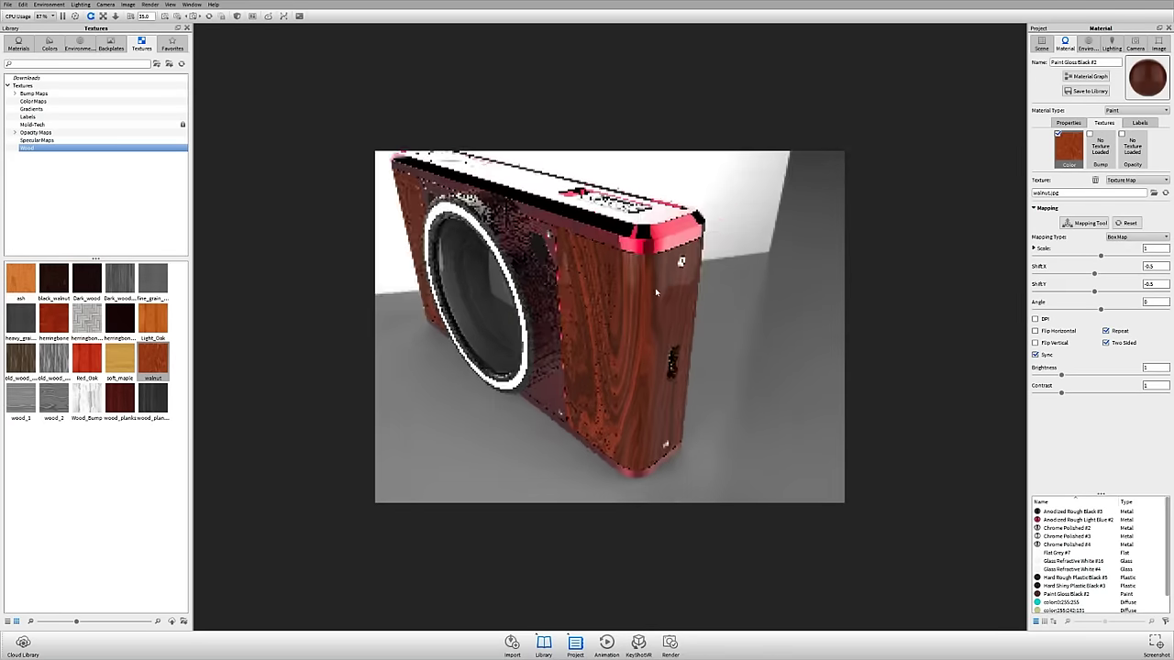
left_click_drag(656, 293, 568, 348)
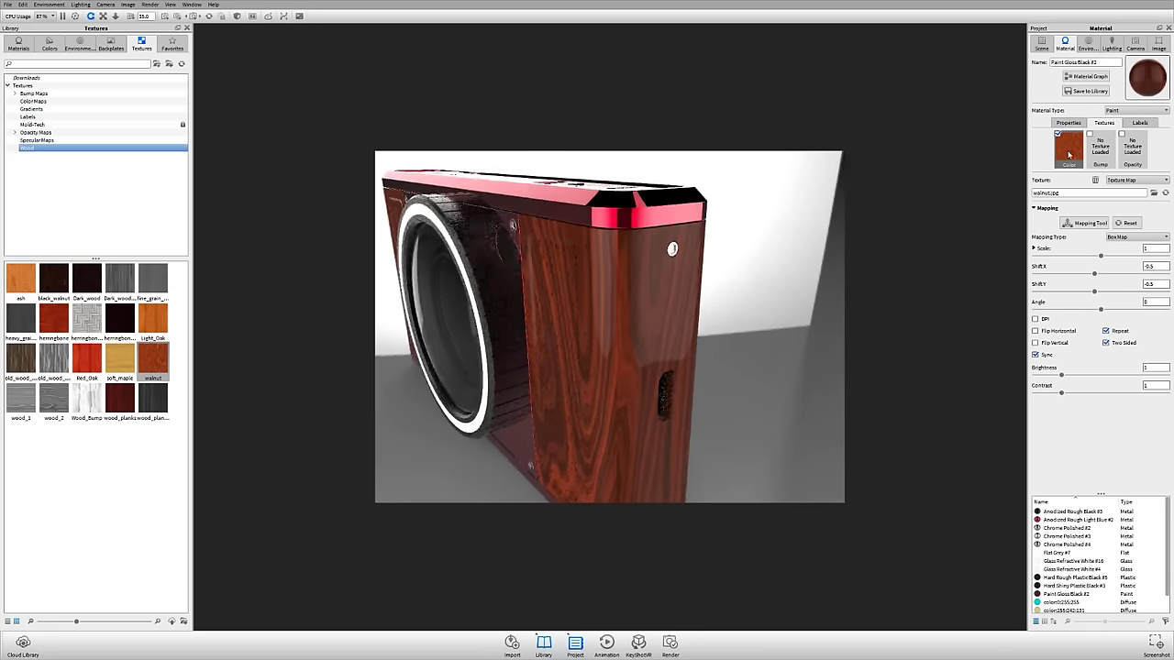
Move the shell's walnut texture from the color channel to the bump channel and examine the grain up close
left_click_drag(1068, 155, 1101, 151)
left_click_drag(1101, 151, 1100, 150)
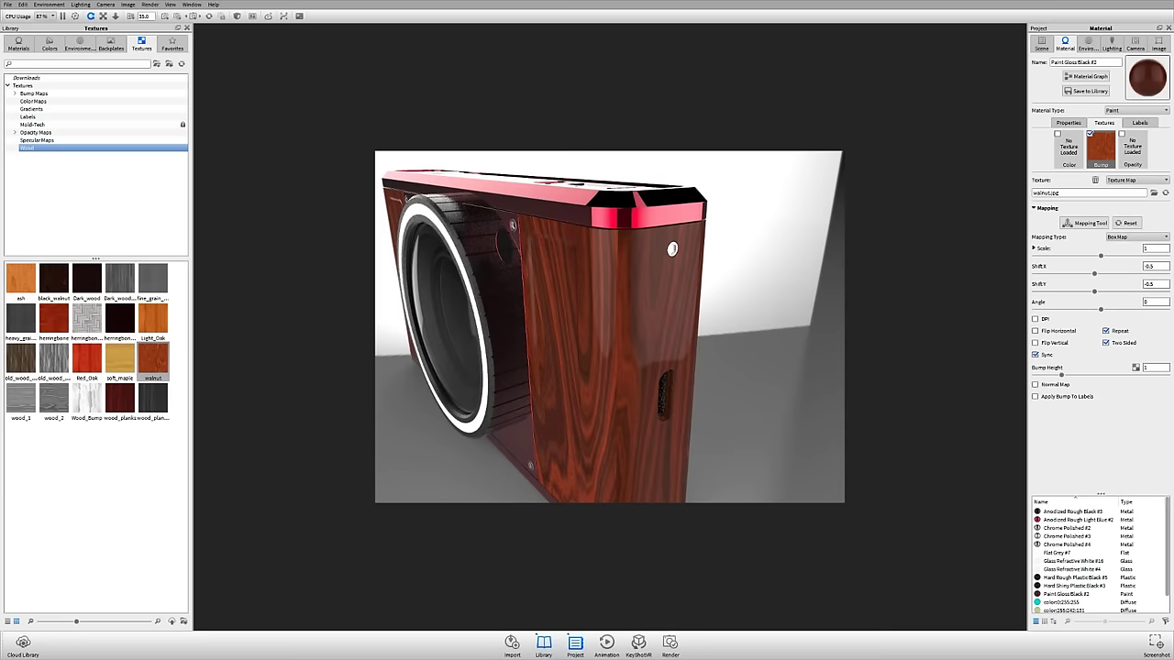
scroll(678, 266, "up", 10)
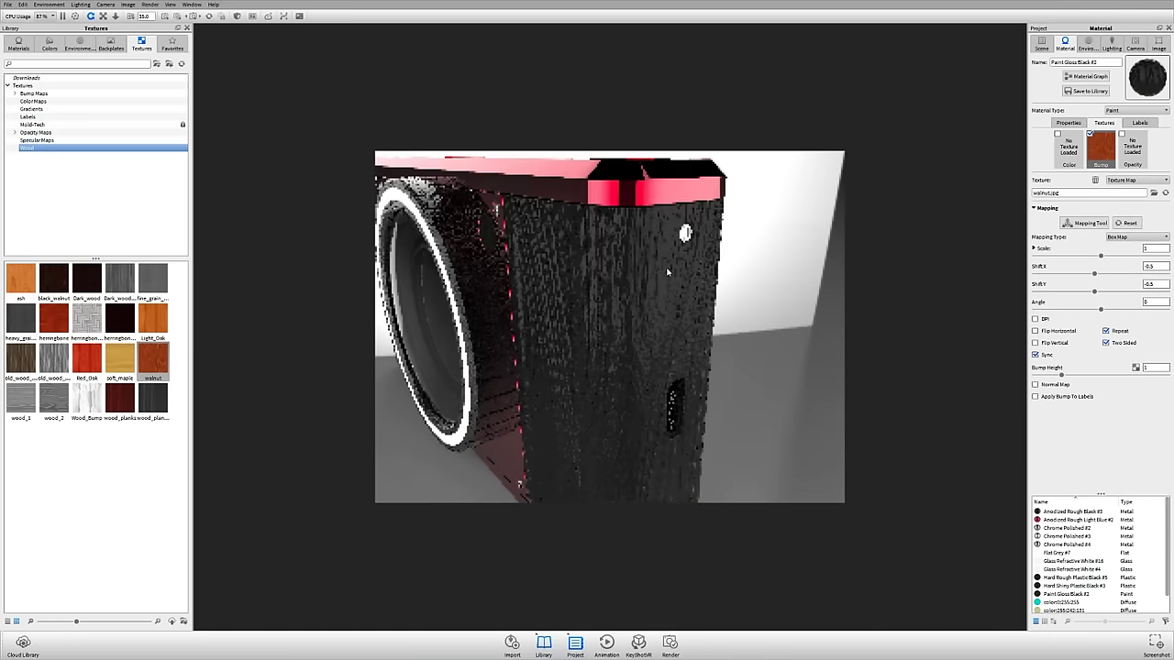
left_click(1078, 124)
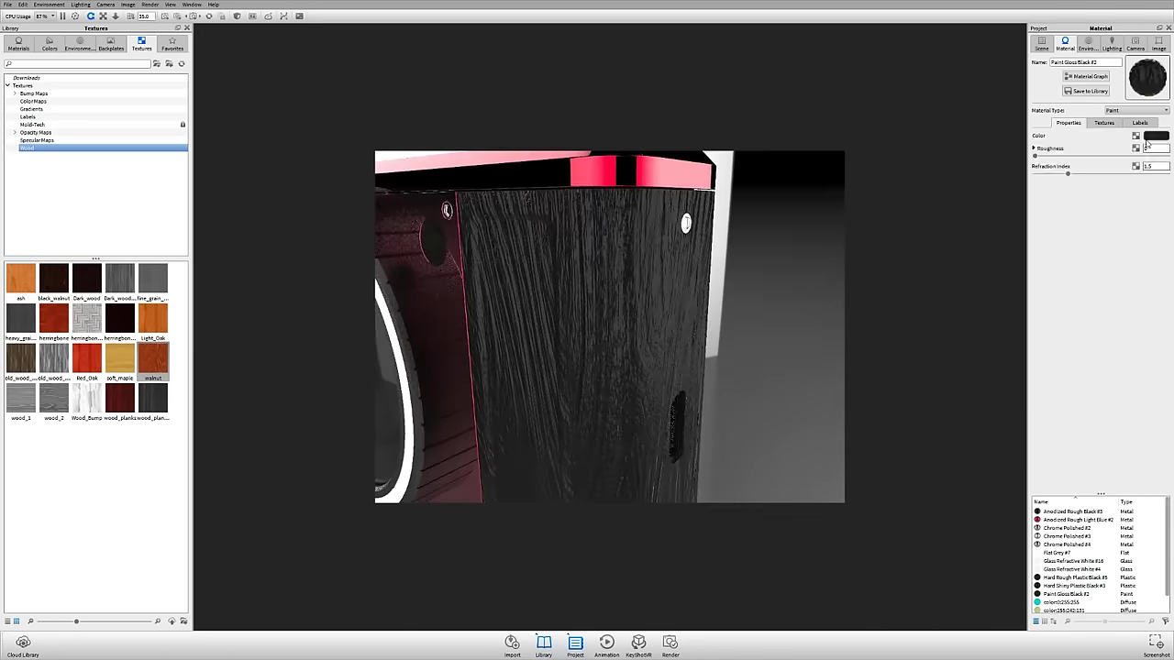
left_click(1098, 124)
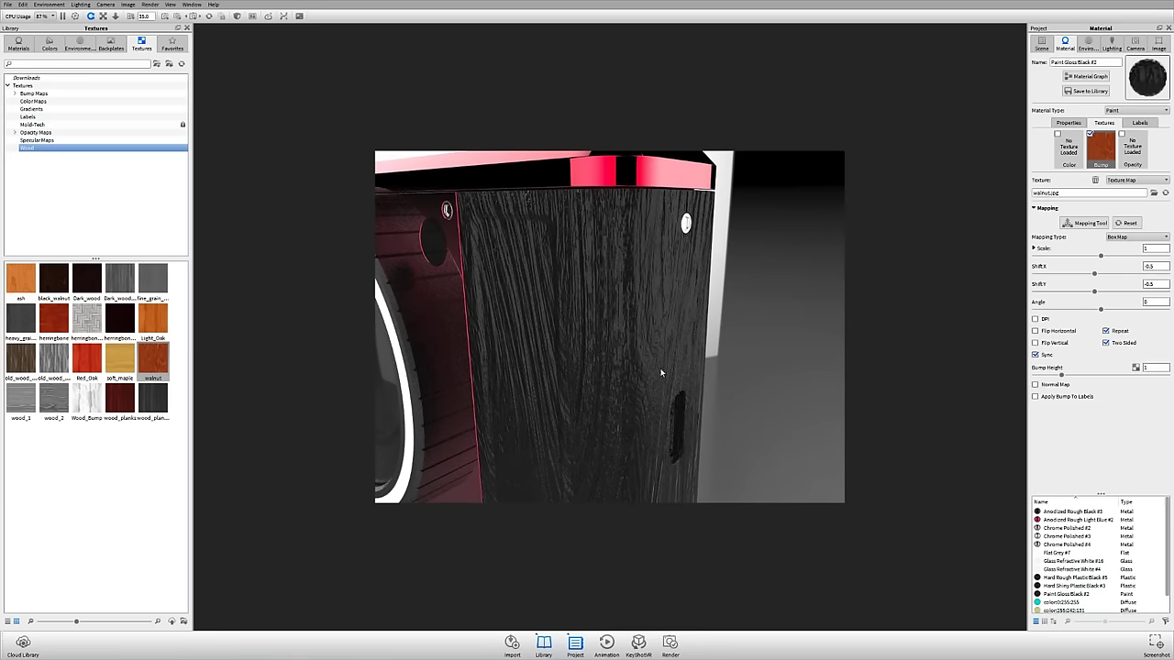
left_click_drag(661, 373, 649, 385)
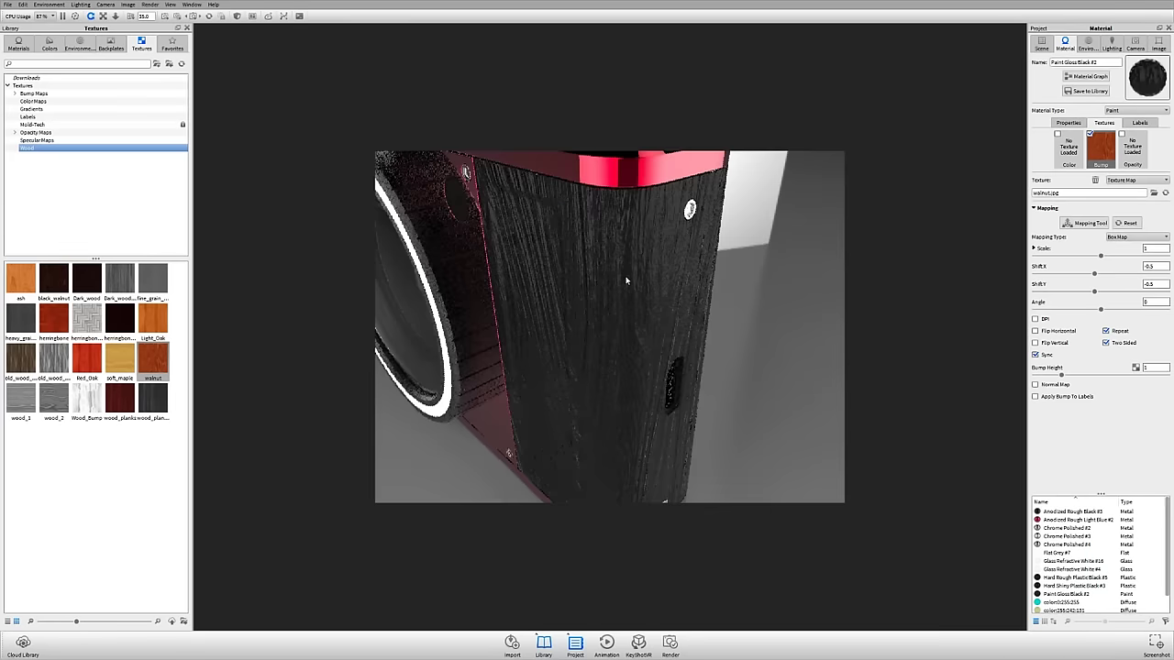
left_click_drag(626, 281, 544, 262)
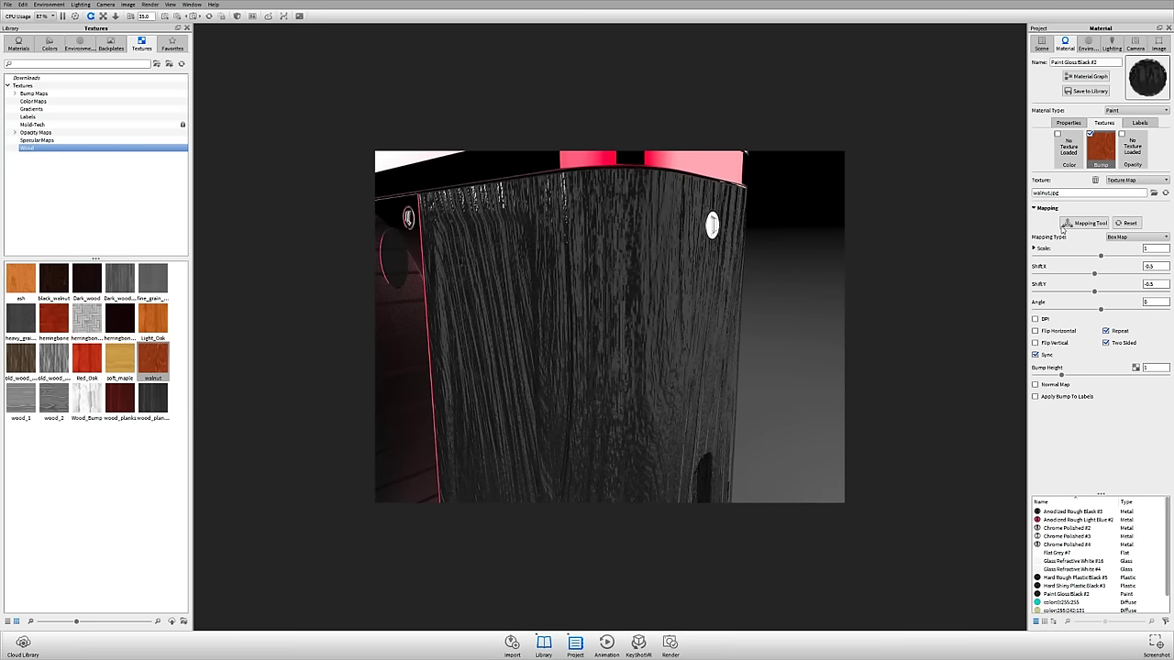
Lower the bump height of the shell's walnut bump texture to 0.155 and examine its surface
left_click(1045, 208)
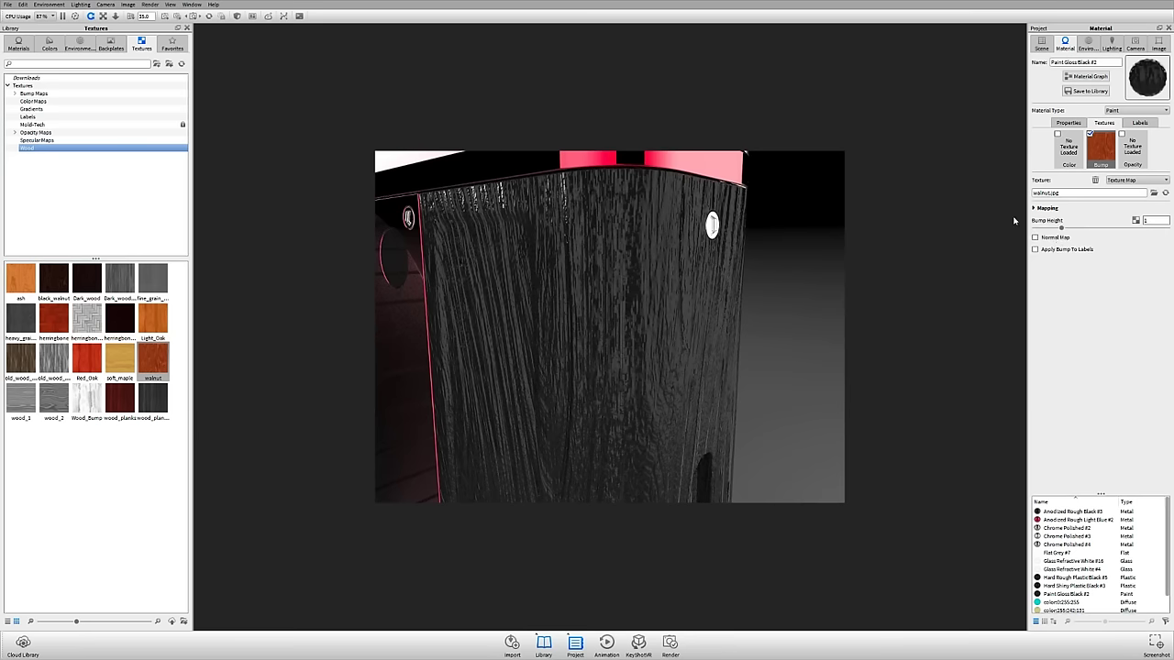
left_click_drag(1061, 228, 1038, 230)
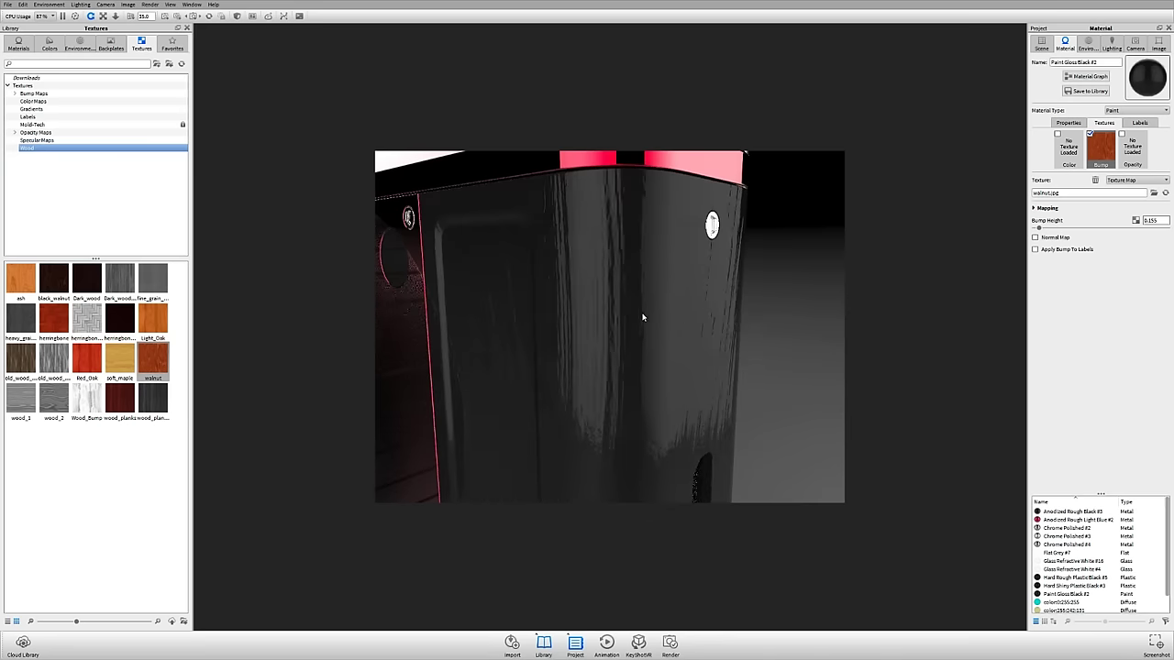
left_click_drag(641, 317, 668, 299)
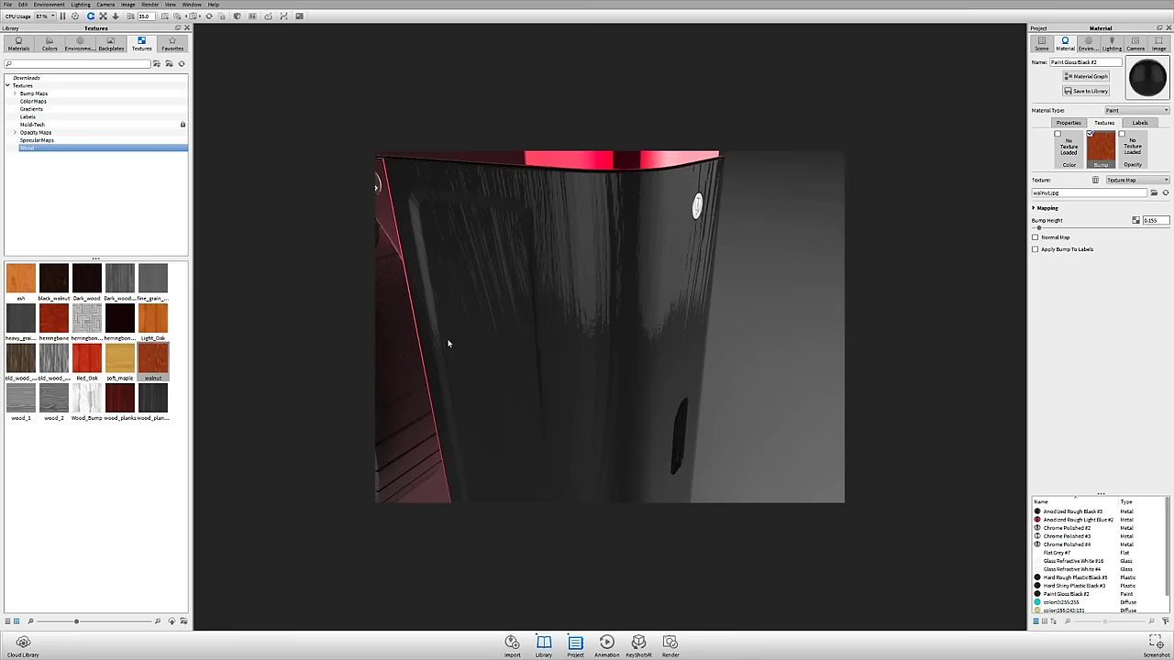
Add the walnut texture to the shell's color channel alongside the bump and examine the combined wood finish
left_click_drag(153, 359, 1068, 148)
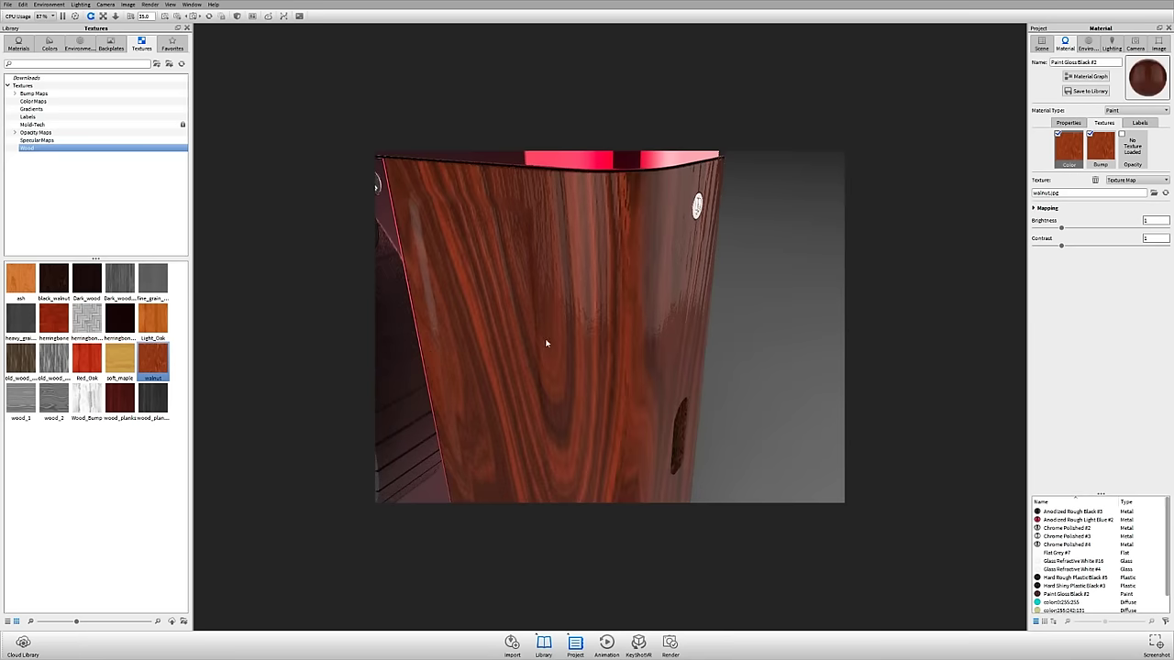
left_click_drag(545, 343, 896, 254)
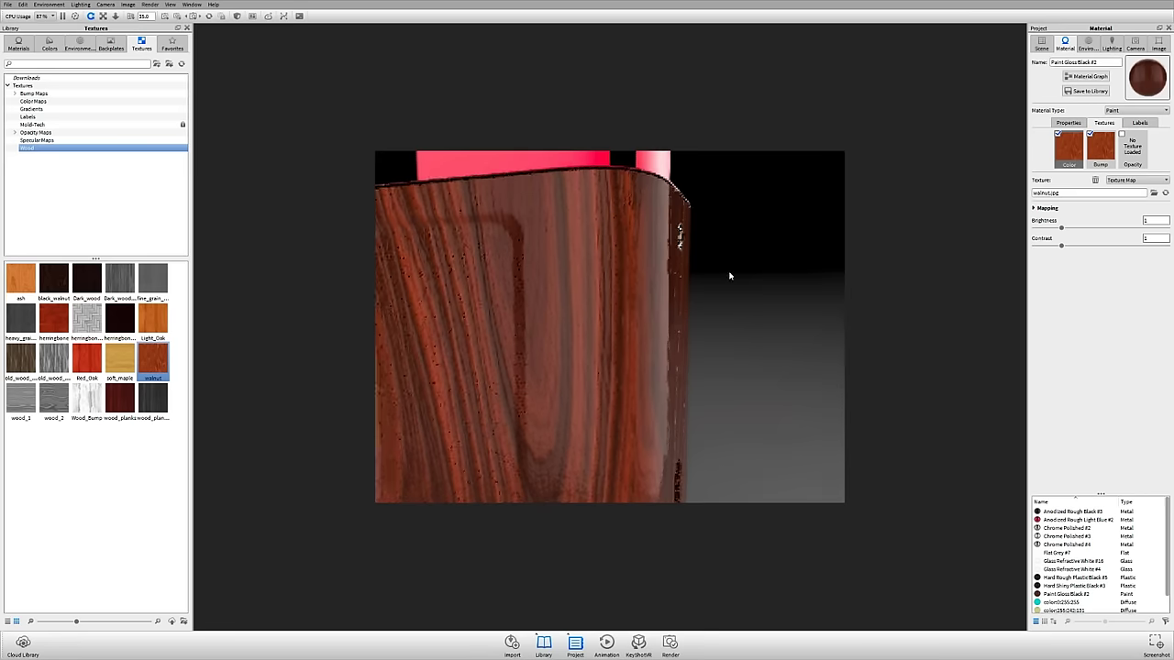
left_click_drag(730, 275, 563, 432)
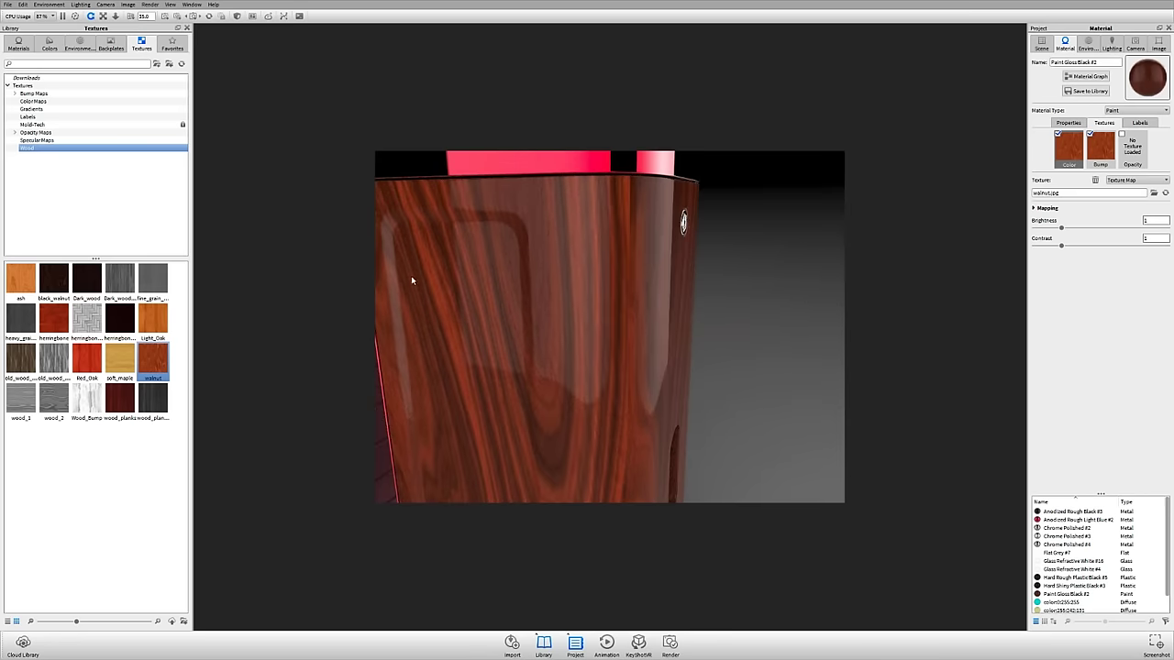
left_click_drag(412, 278, 674, 416)
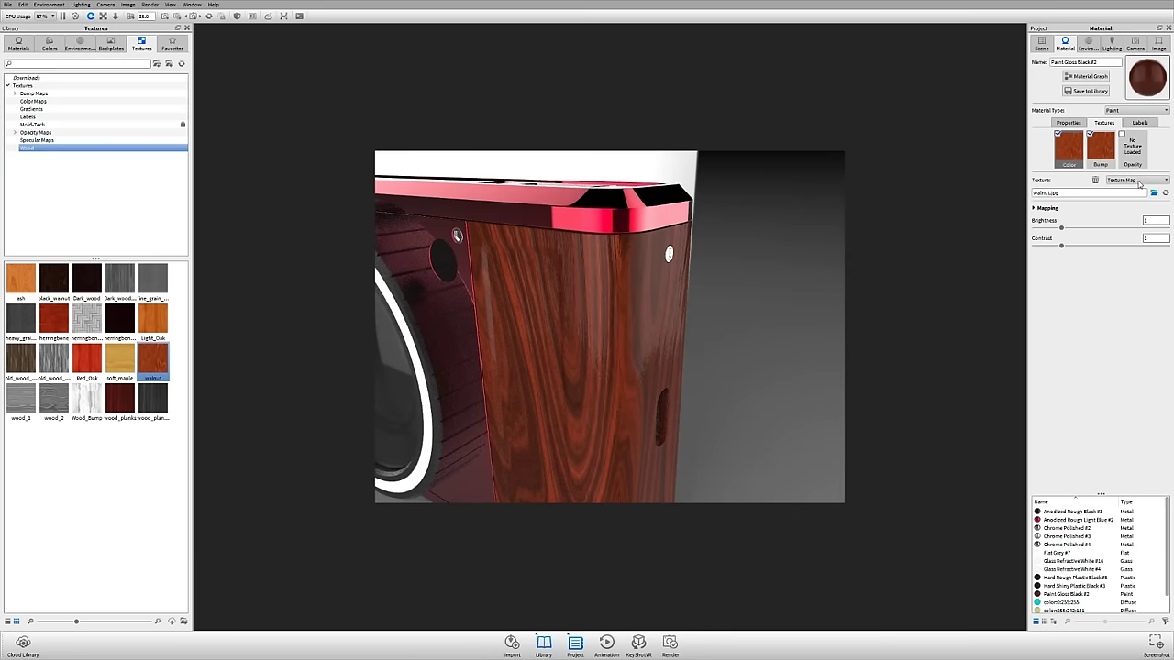
Remove the walnut bump and color textures from the side shell's paint
left_click(1104, 148)
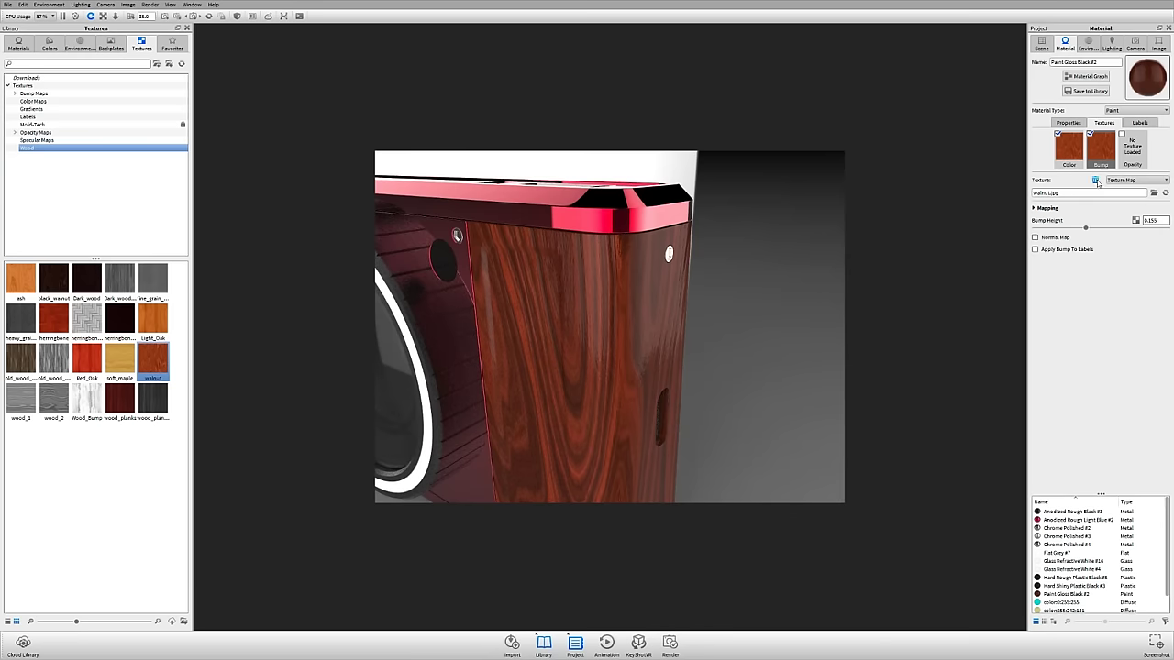
left_click(1093, 181)
left_click(1095, 181)
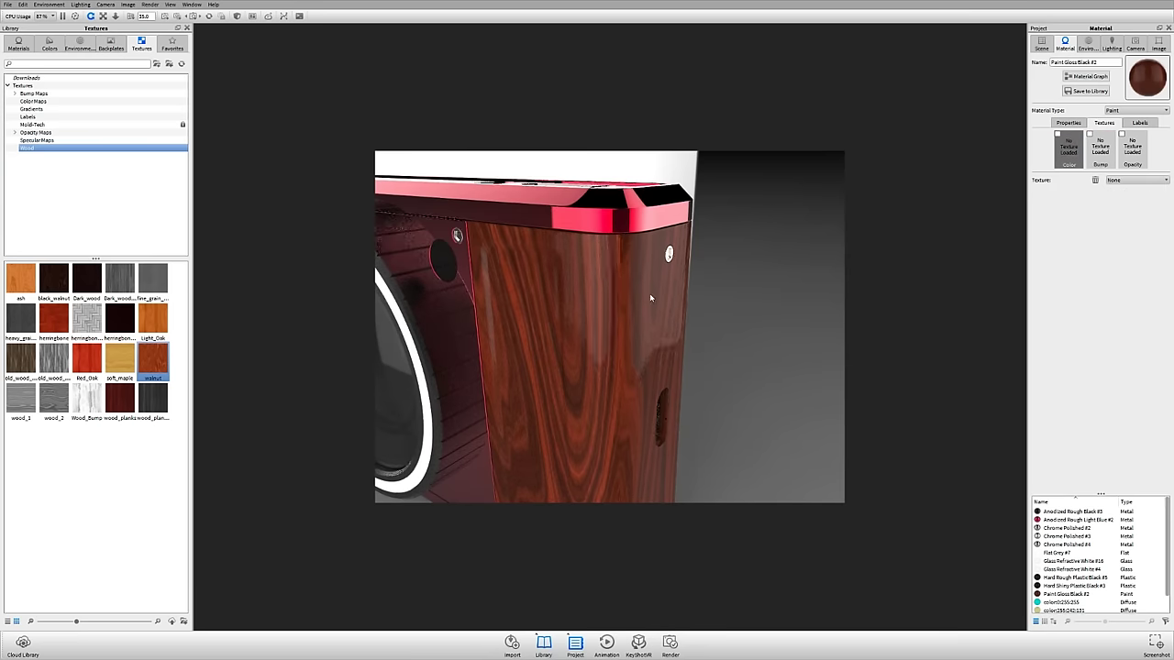
Center and fit the view on the camera's red top cap for a close look at its rounded corner
middle_click_drag(642, 279, 890, 275)
scroll(890, 275, "down", 5)
left_click_drag(644, 258, 684, 279)
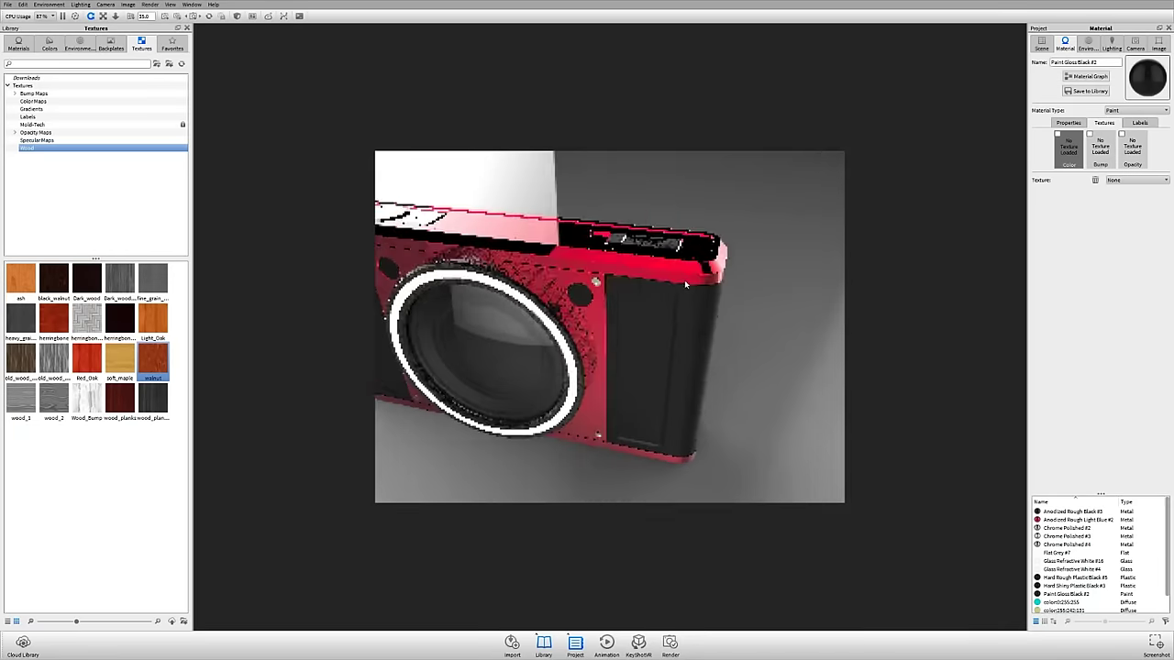
middle_click_drag(650, 333, 671, 308)
left_click_drag(670, 310, 620, 263)
right_click(620, 262)
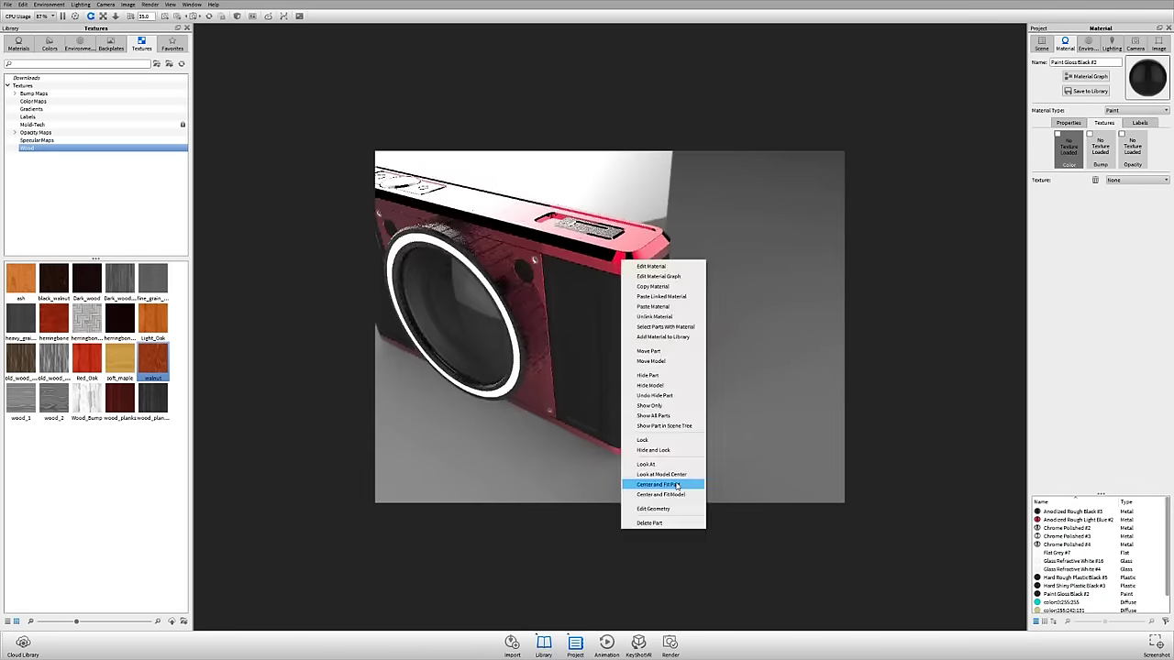
left_click(676, 484)
scroll(601, 331, "up", 5)
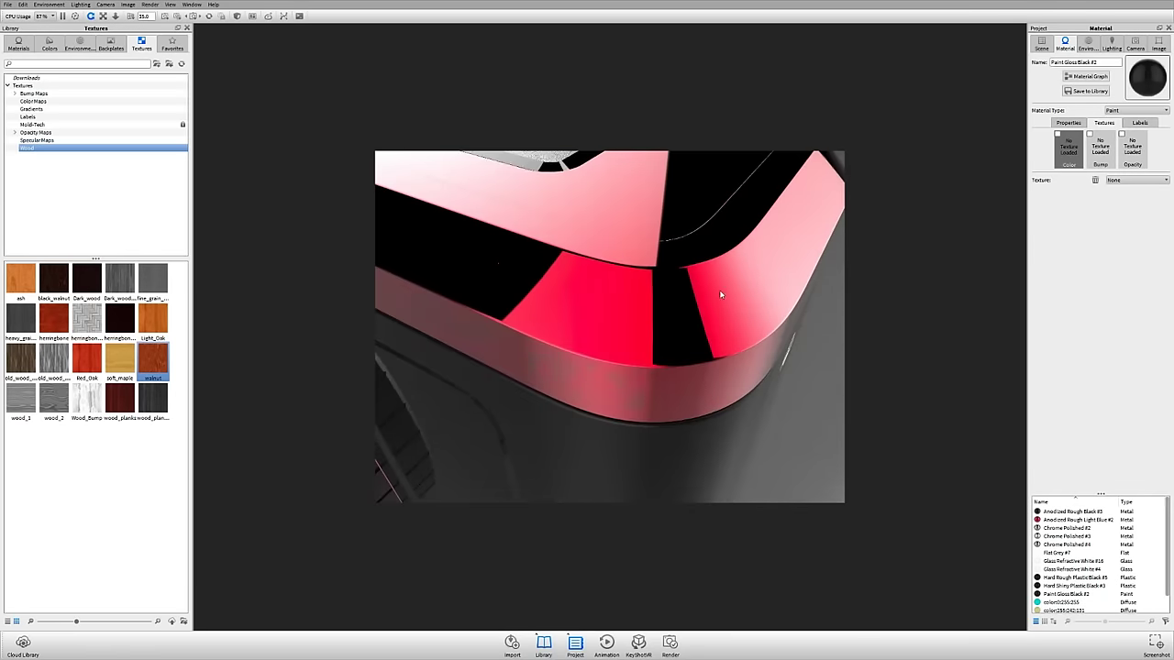
Assign the Noise (Texture) 3D texture to the bump channel of the red top cap's metal material
double_click(640, 287)
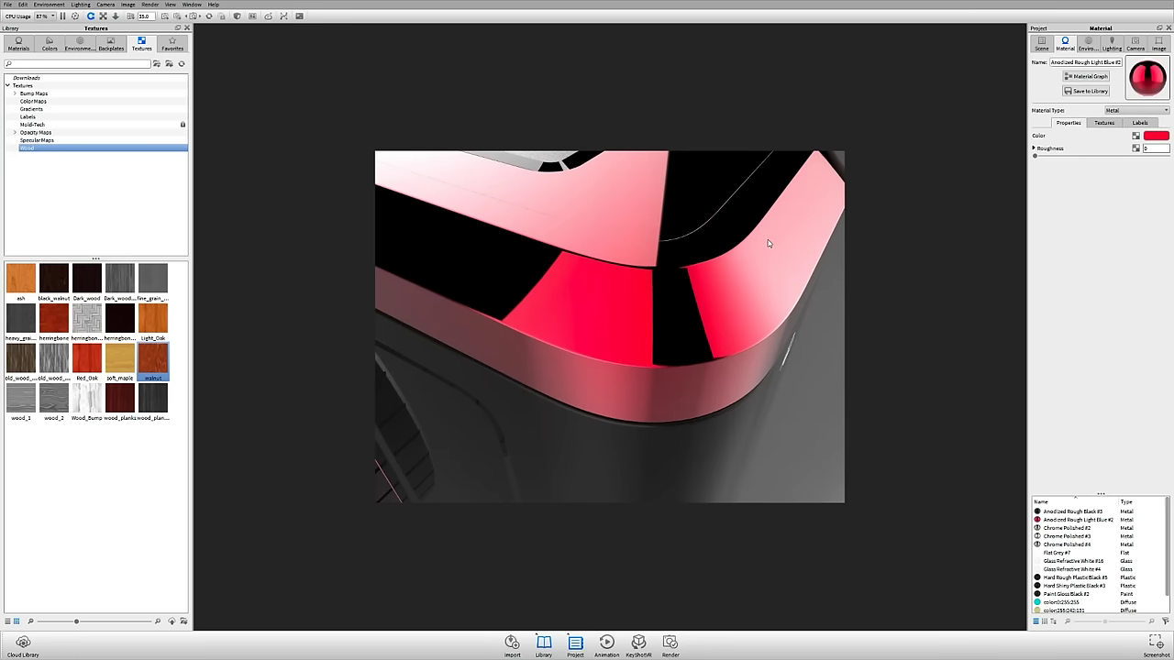
left_click(1102, 151)
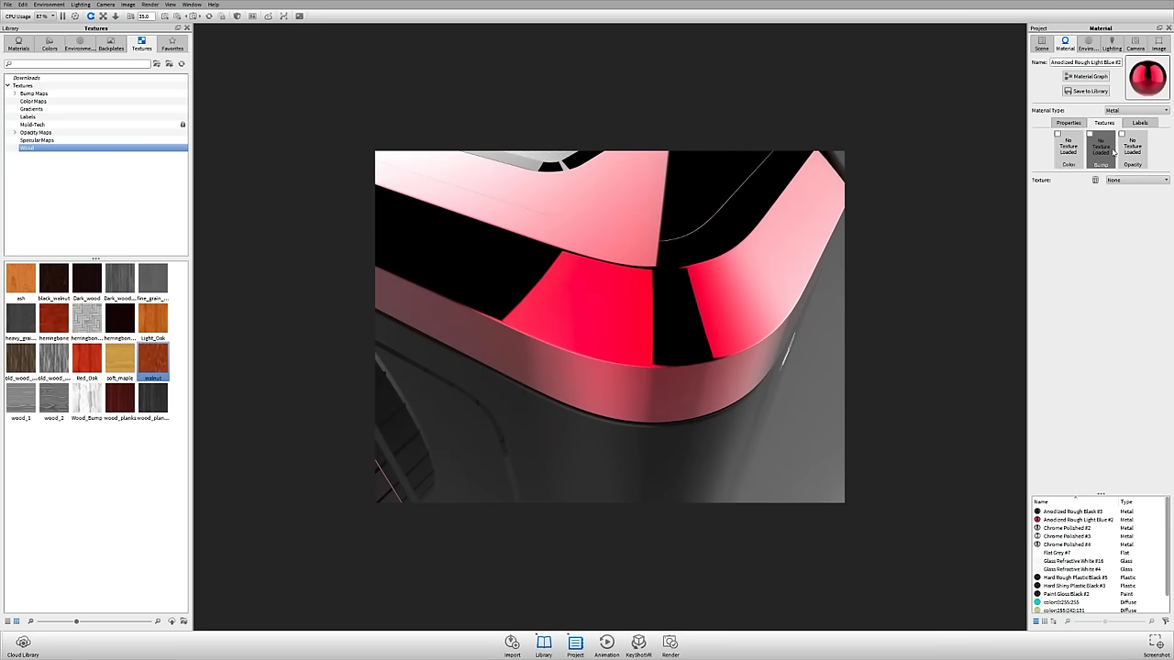
left_click(1125, 155)
left_click(1105, 156)
left_click(1057, 156)
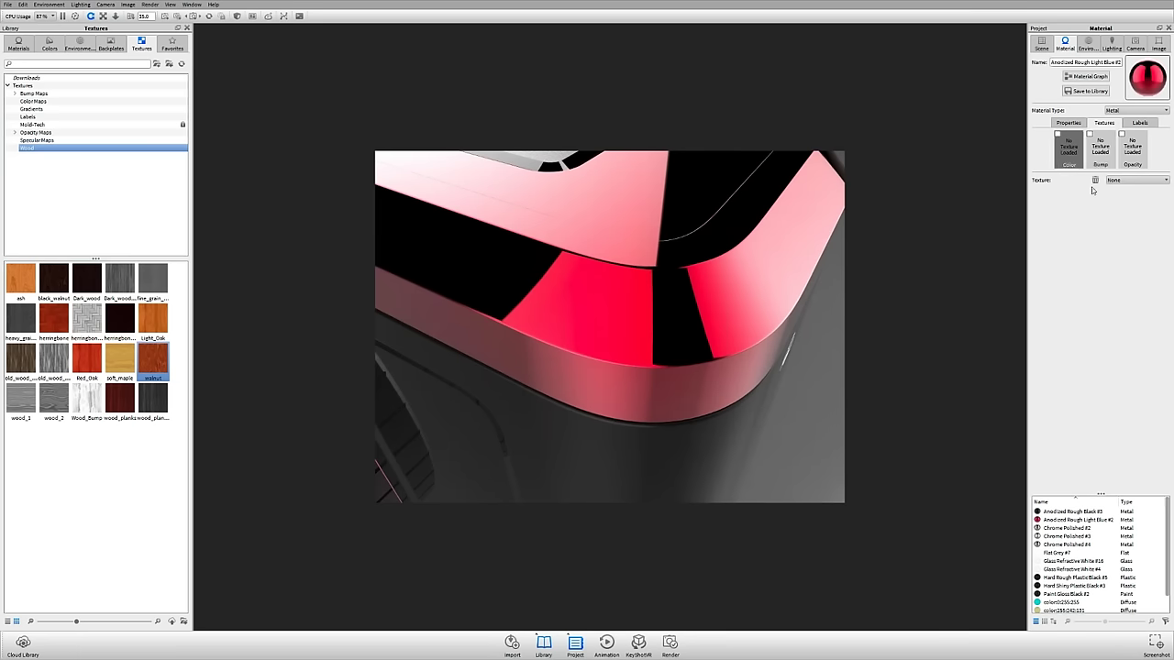
left_click(1098, 168)
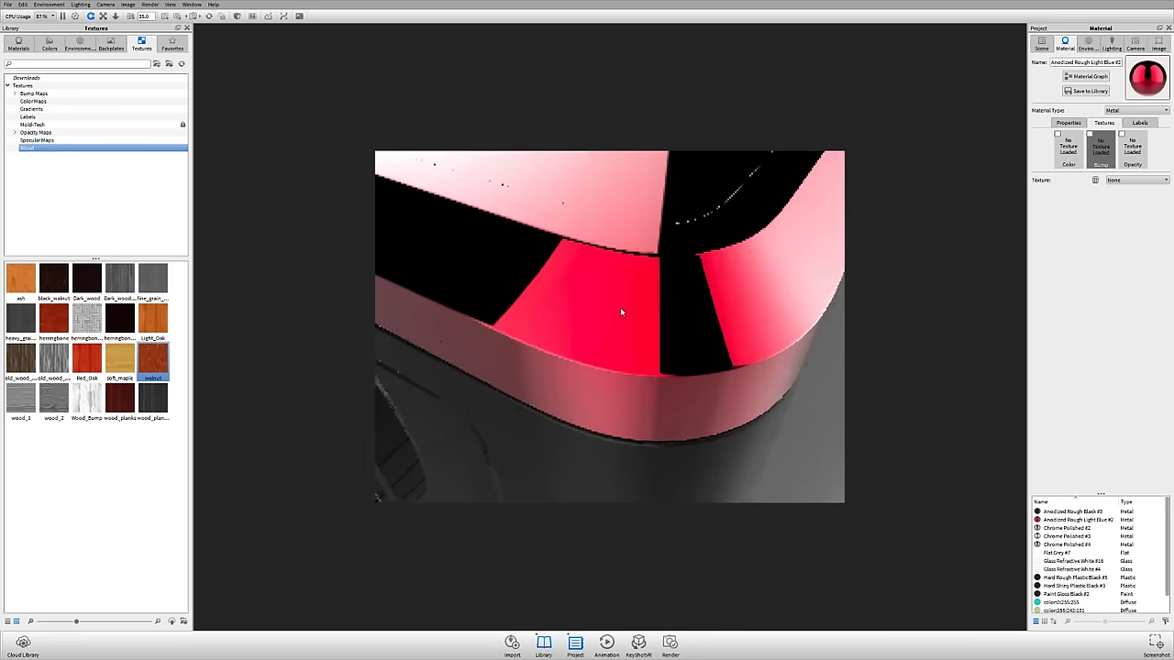
left_click_drag(621, 310, 690, 336)
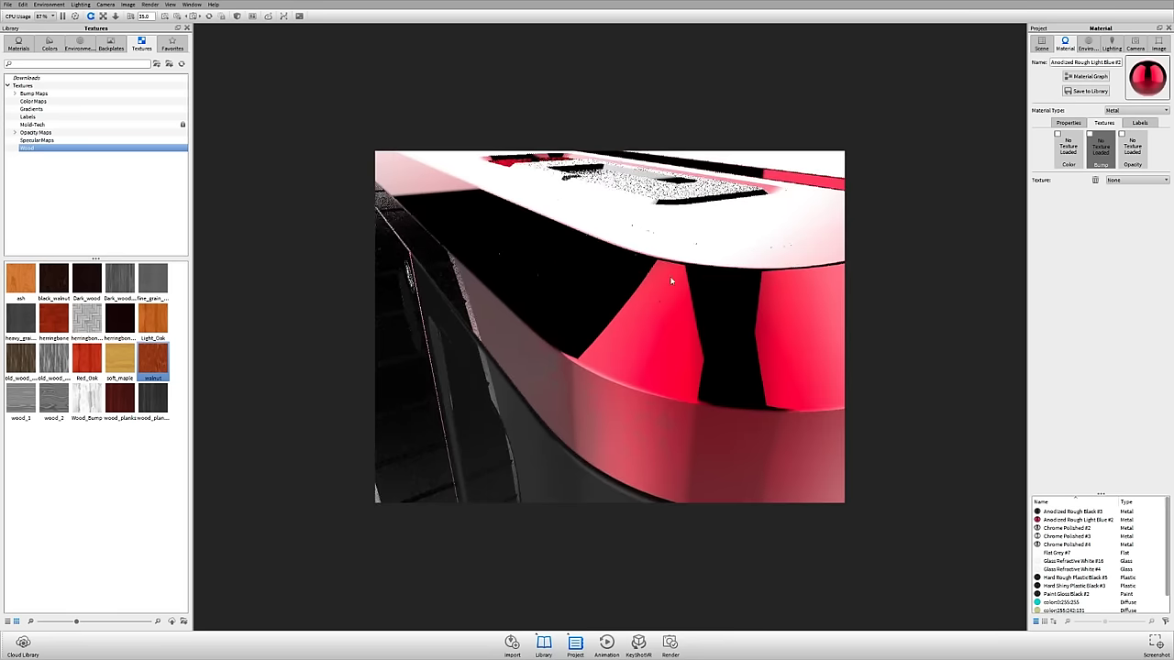
left_click(1116, 180)
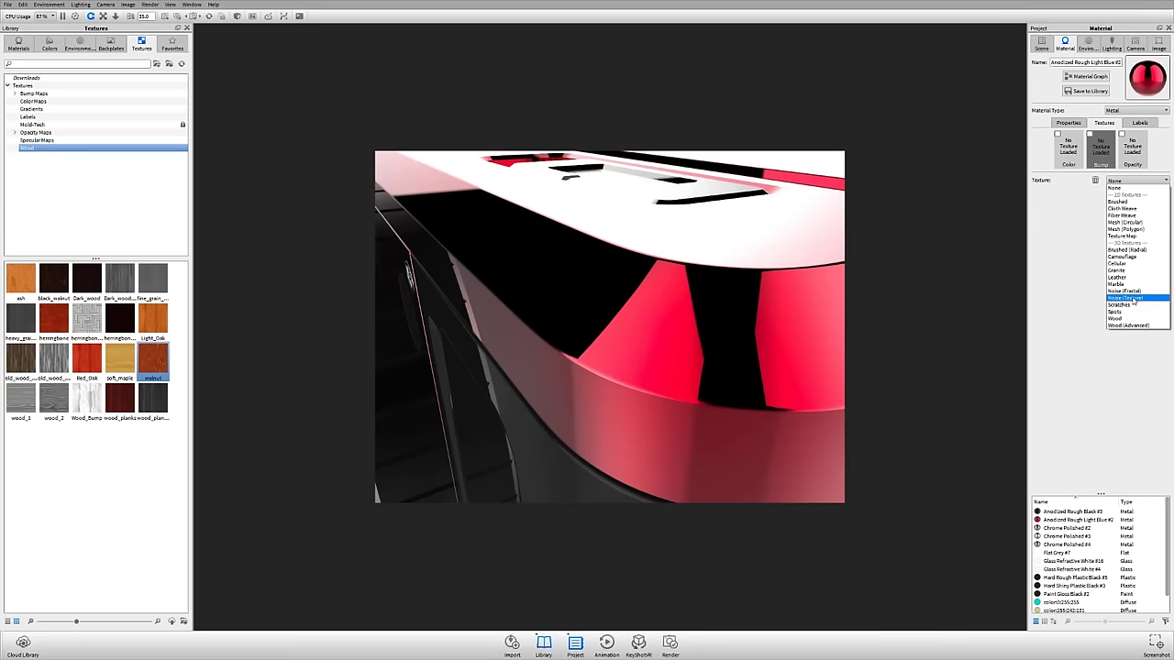
left_click(1128, 298)
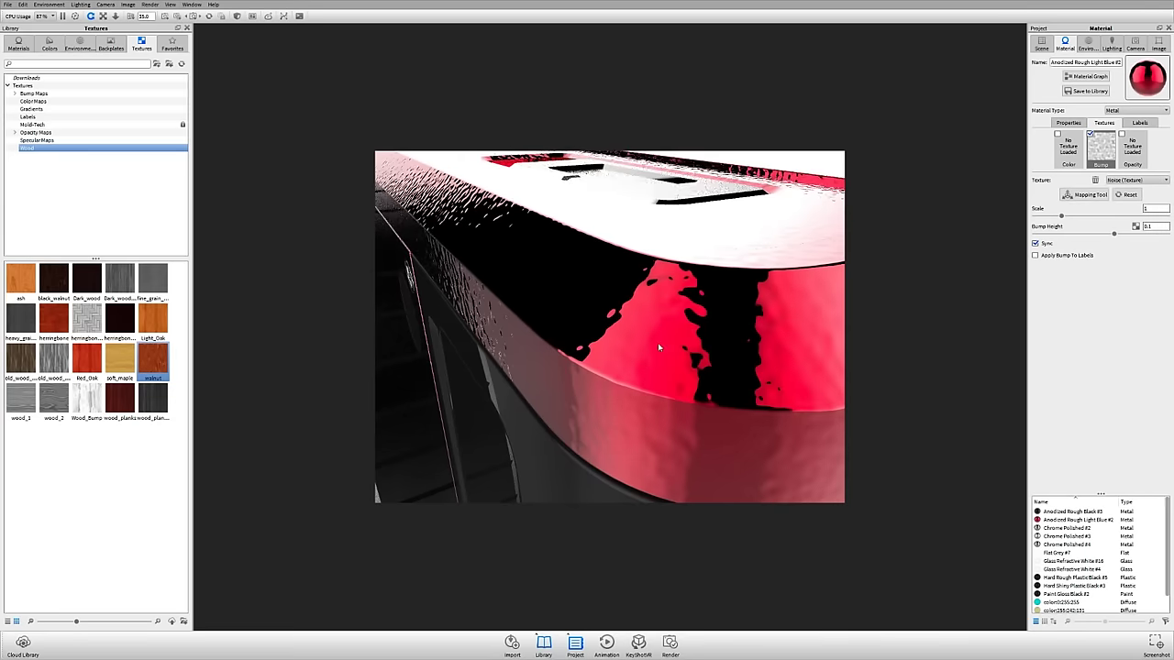
Set the top cap's noise bump scale to 0.175 and its bump height to about 0.114, and inspect the finer bumps
left_click_drag(657, 347, 629, 317)
scroll(679, 339, "up", 5)
scroll(698, 378, "up", 5)
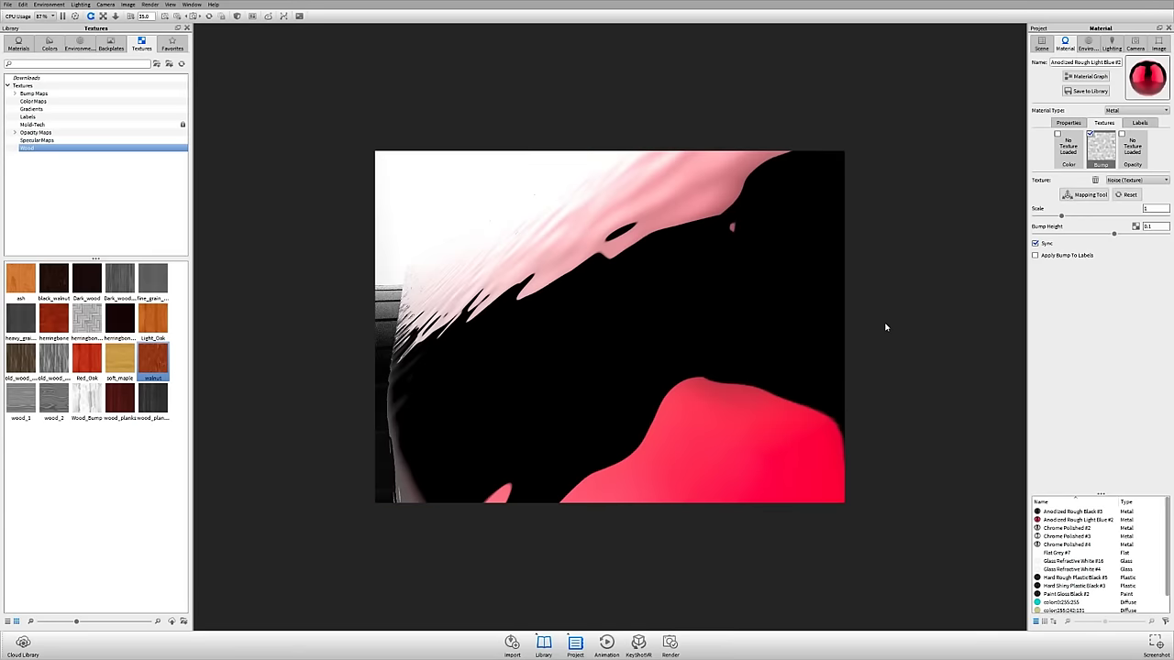
left_click_drag(657, 361, 721, 377)
scroll(670, 391, "down", 5)
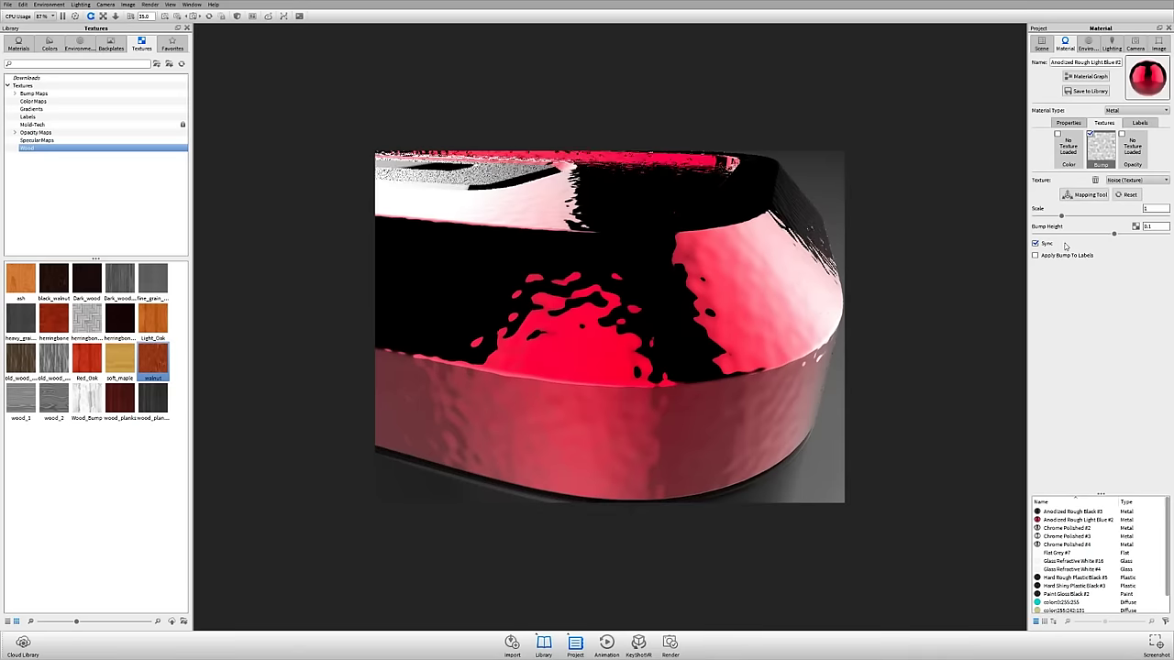
left_click_drag(1060, 215, 1039, 218)
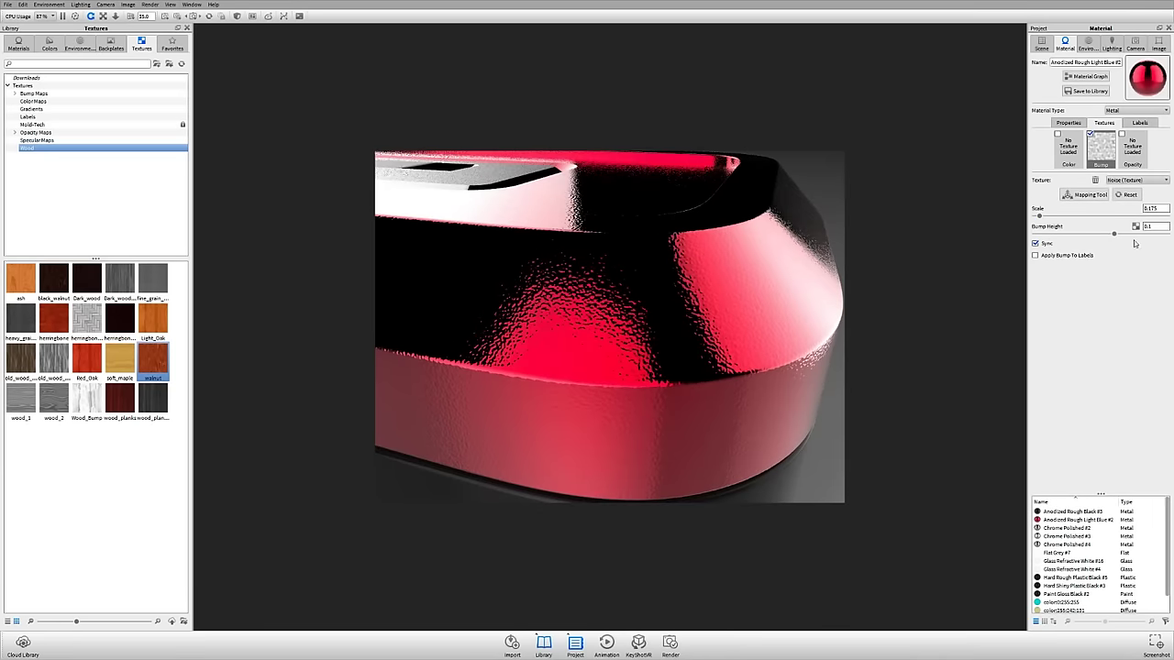
left_click_drag(1114, 234, 1125, 233)
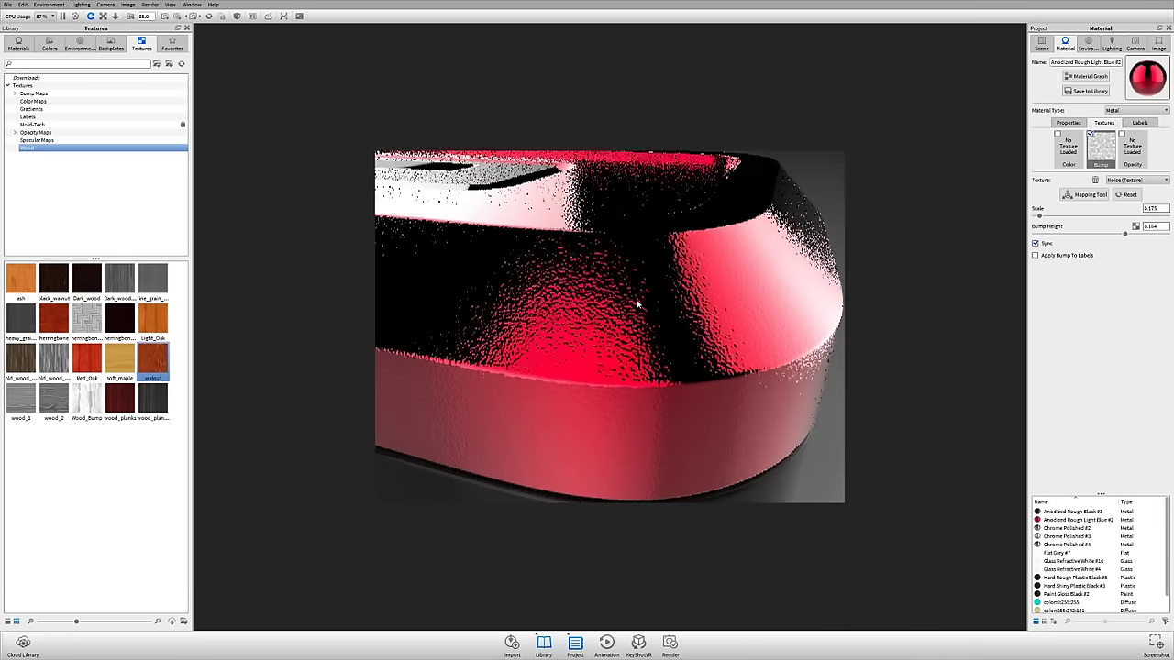
left_click_drag(613, 278, 616, 363)
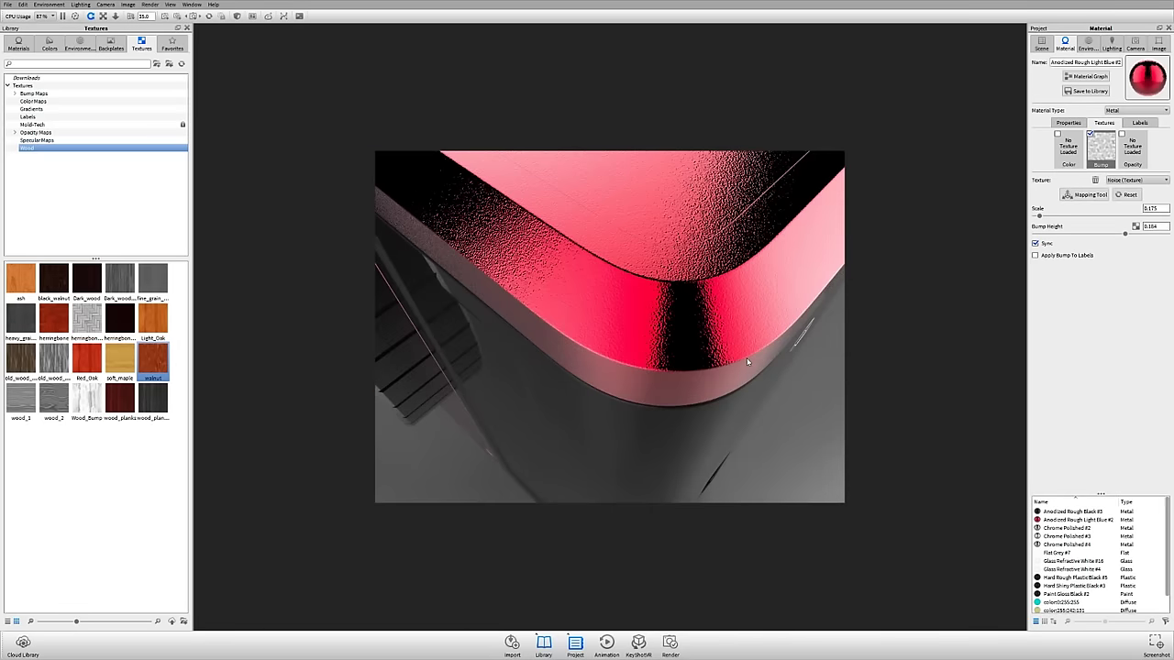
Examine the texture types available for the color channel of the red top cap's metal, keeping the noise bump
left_click_drag(741, 354, 662, 425)
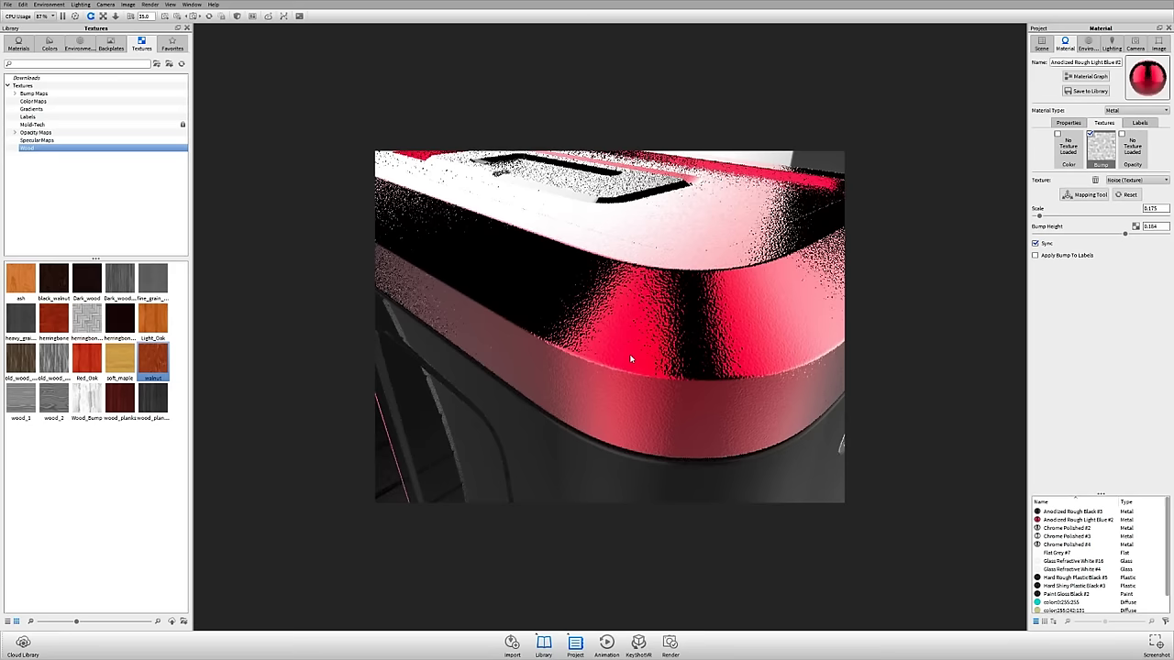
left_click(1068, 150)
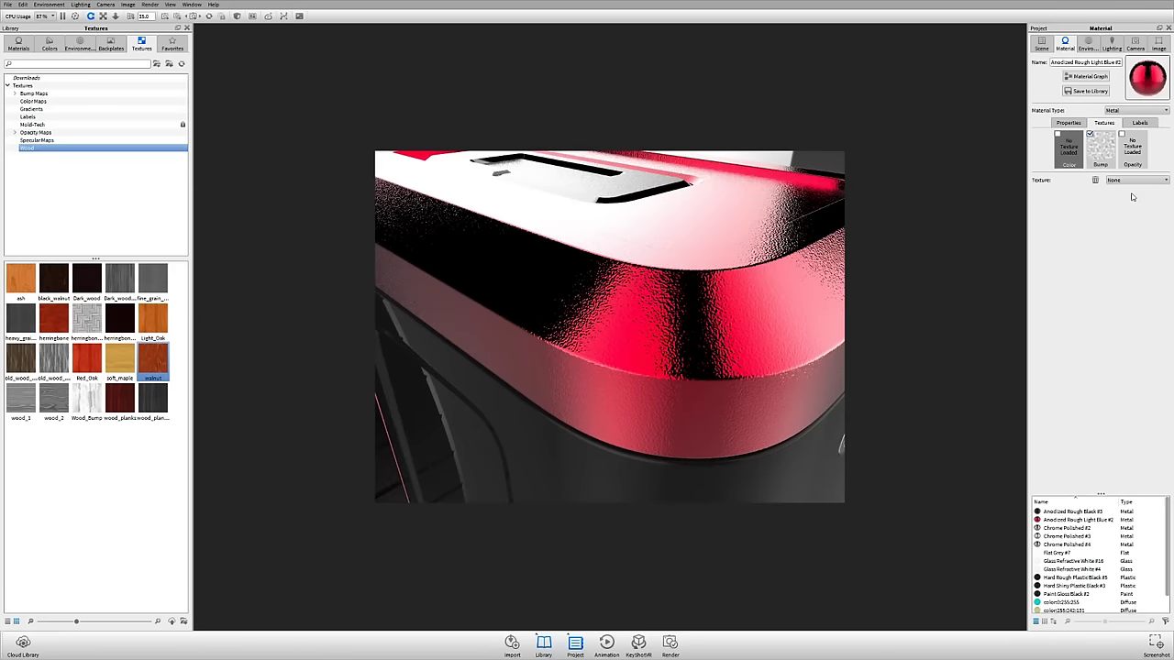
left_click(1136, 181)
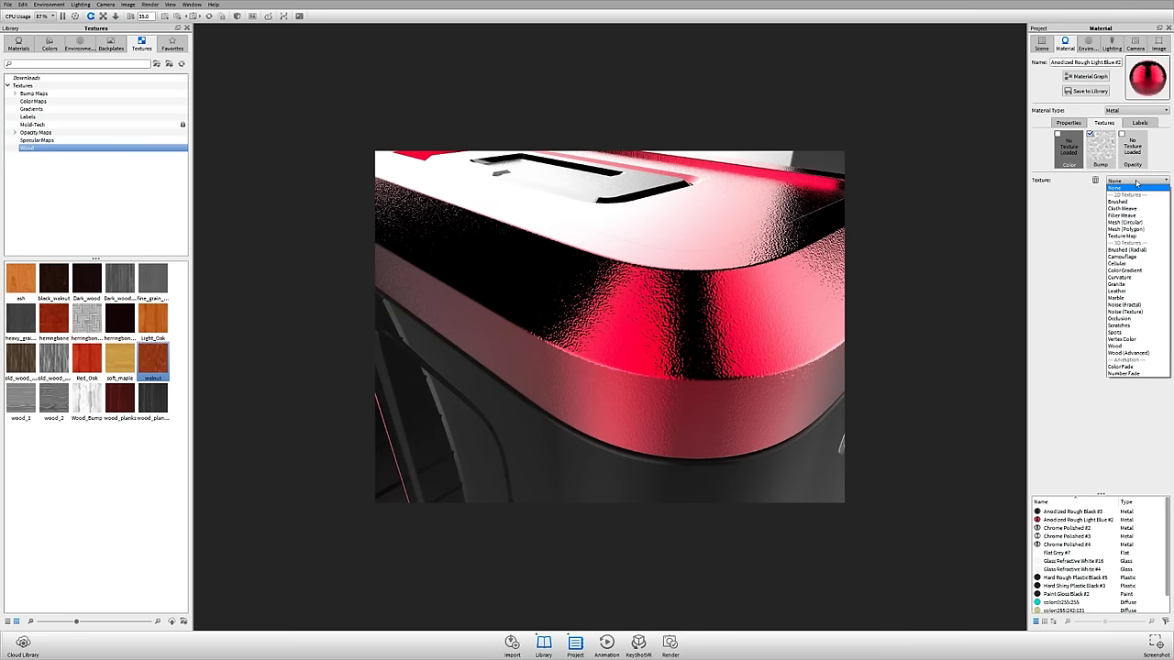
left_click(1126, 312)
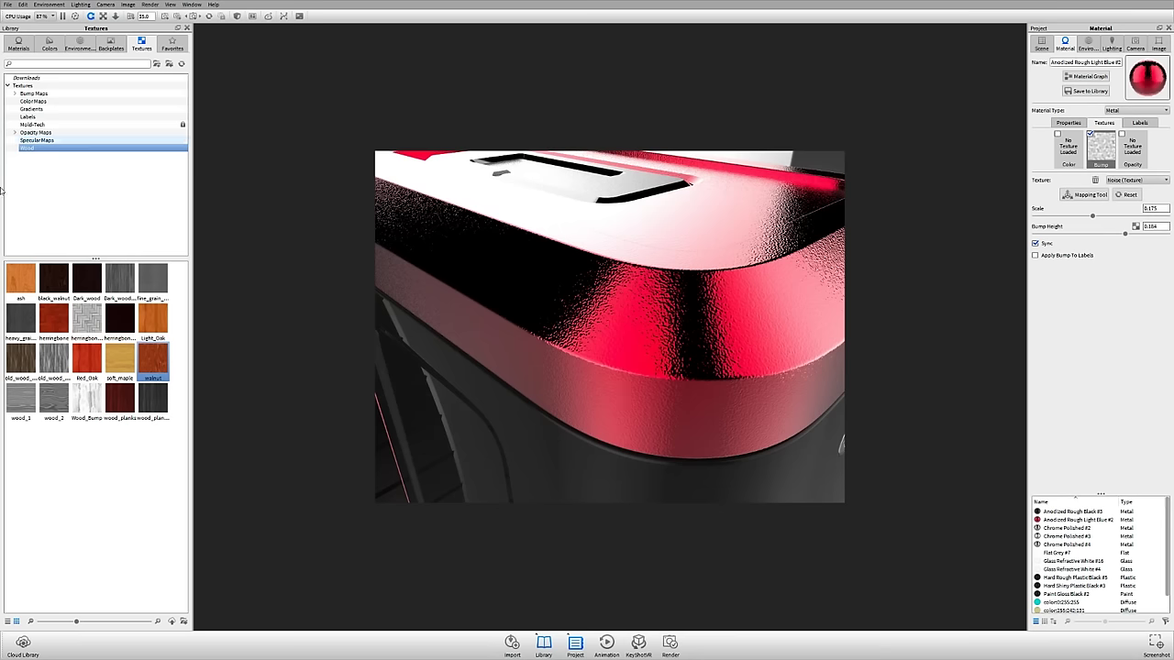
scroll(611, 295, "down", 5)
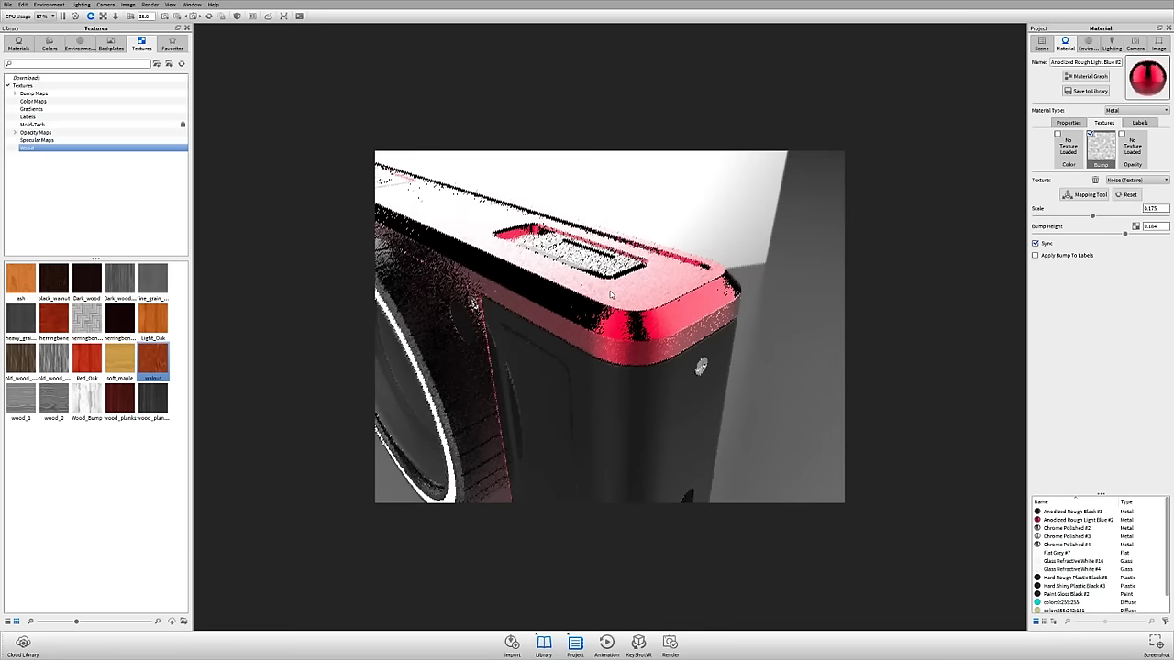
left_click_drag(609, 293, 629, 318)
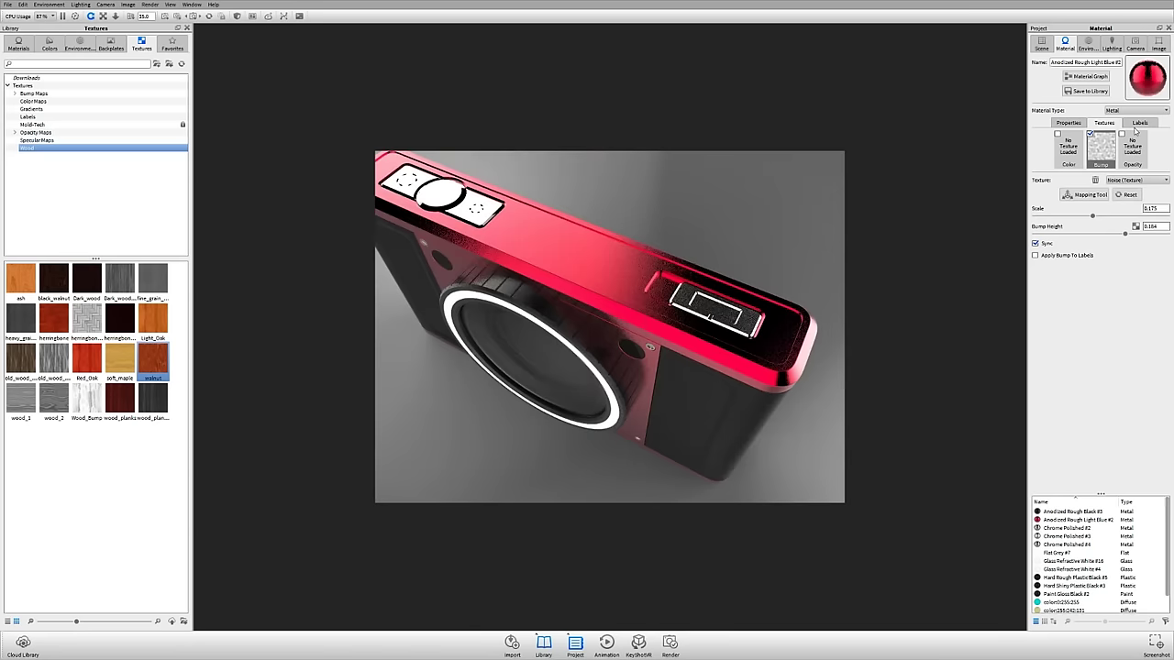
Examine the material types available for the top cap and bring up the library's materials
left_click(1147, 111)
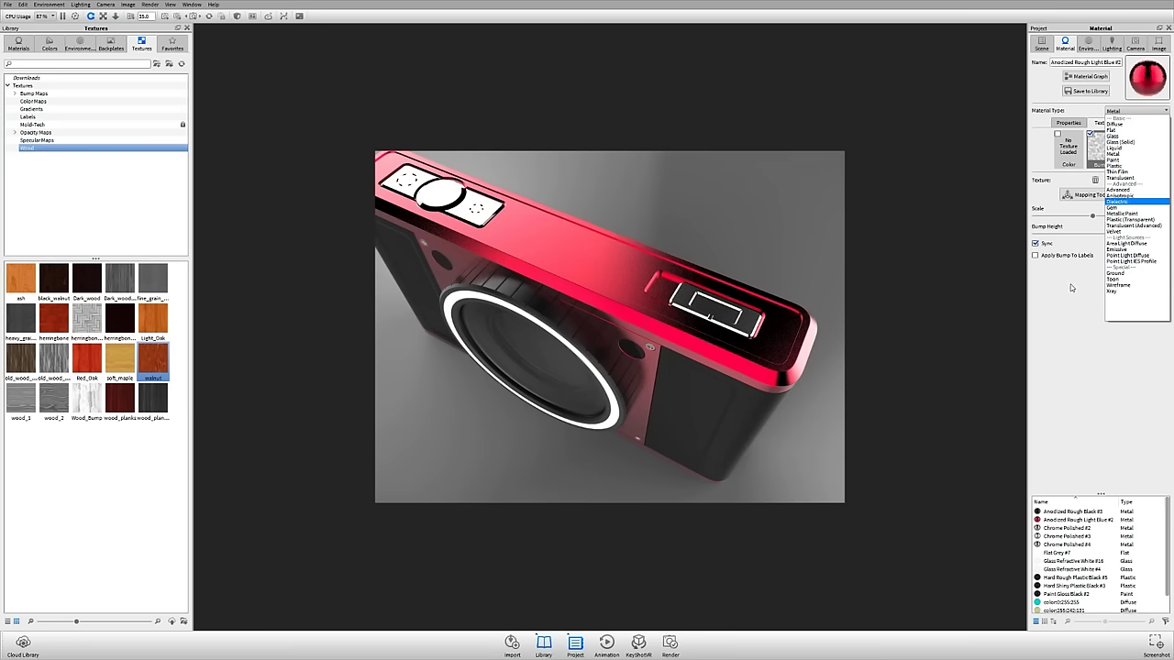
left_click(1052, 331)
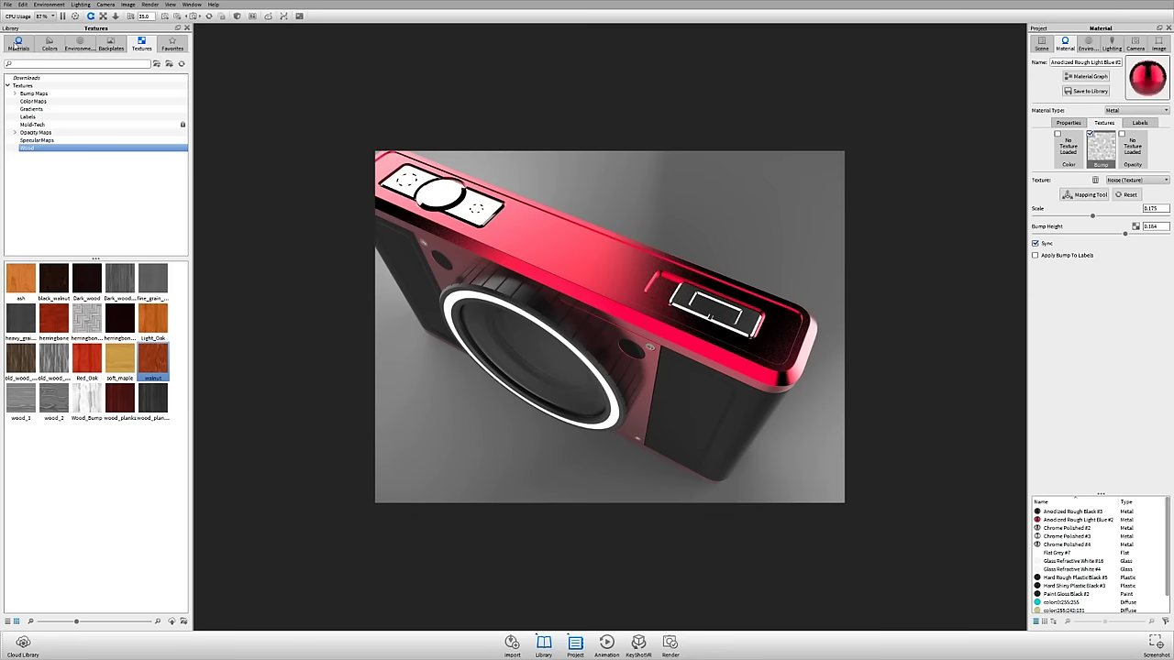
left_click(18, 43)
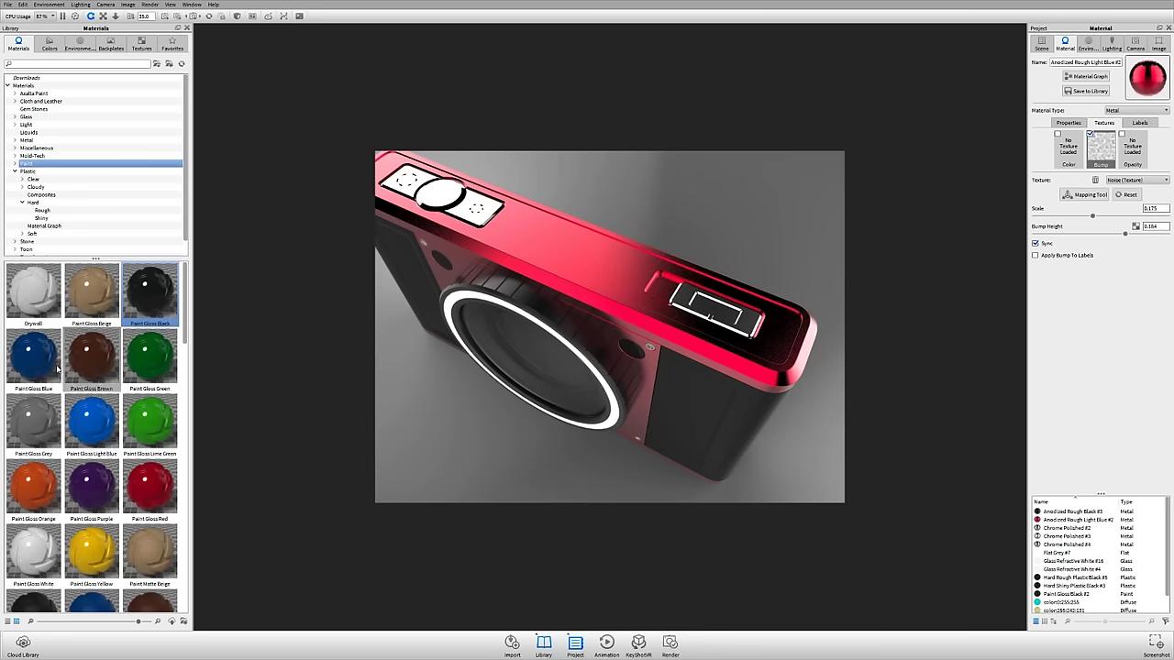
left_click(1153, 111)
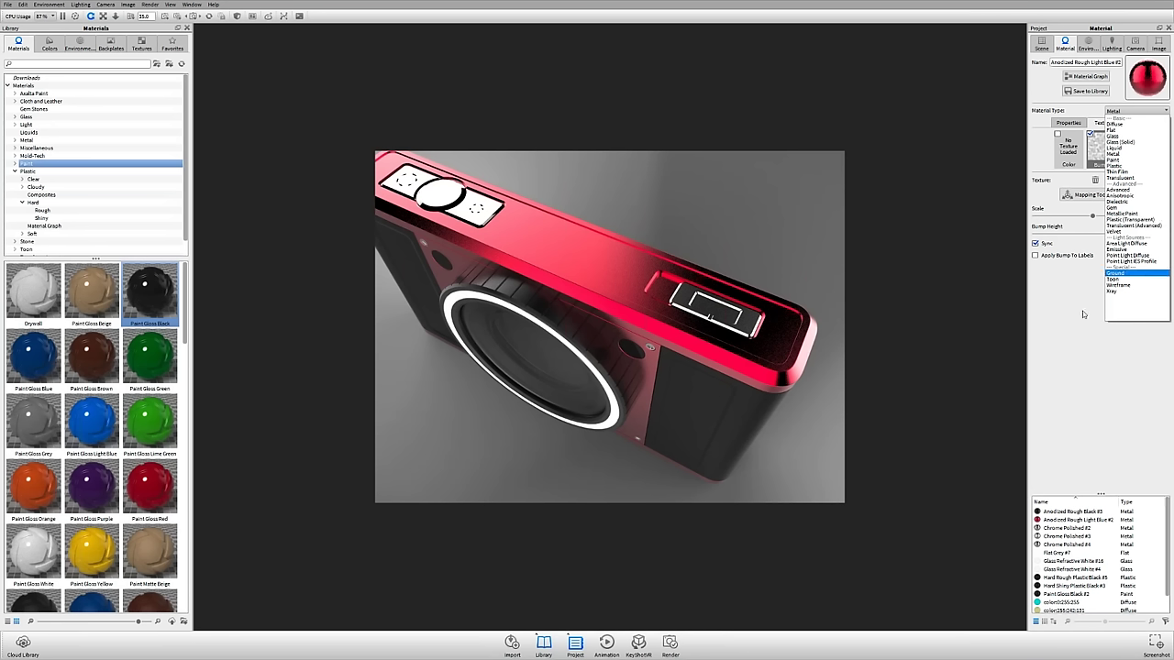
left_click(877, 230)
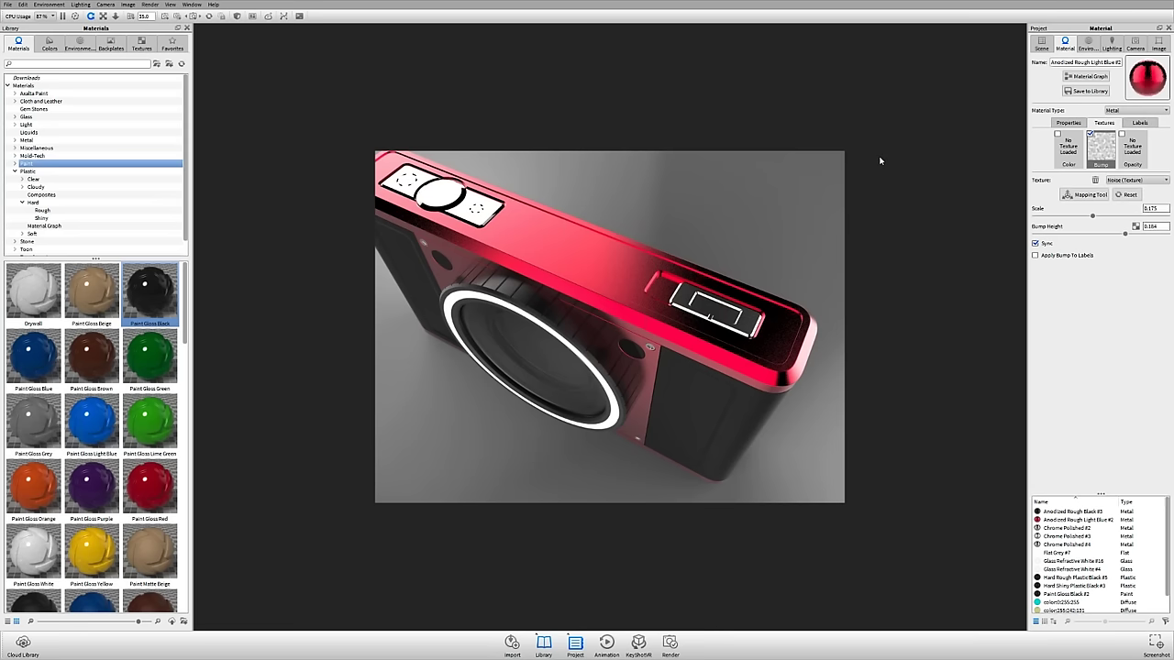
Go to the top cap's label settings and preview the "artwork - top cap 1600dpi" image from the KS6 Training Model folder
left_click_drag(879, 160, 594, 367)
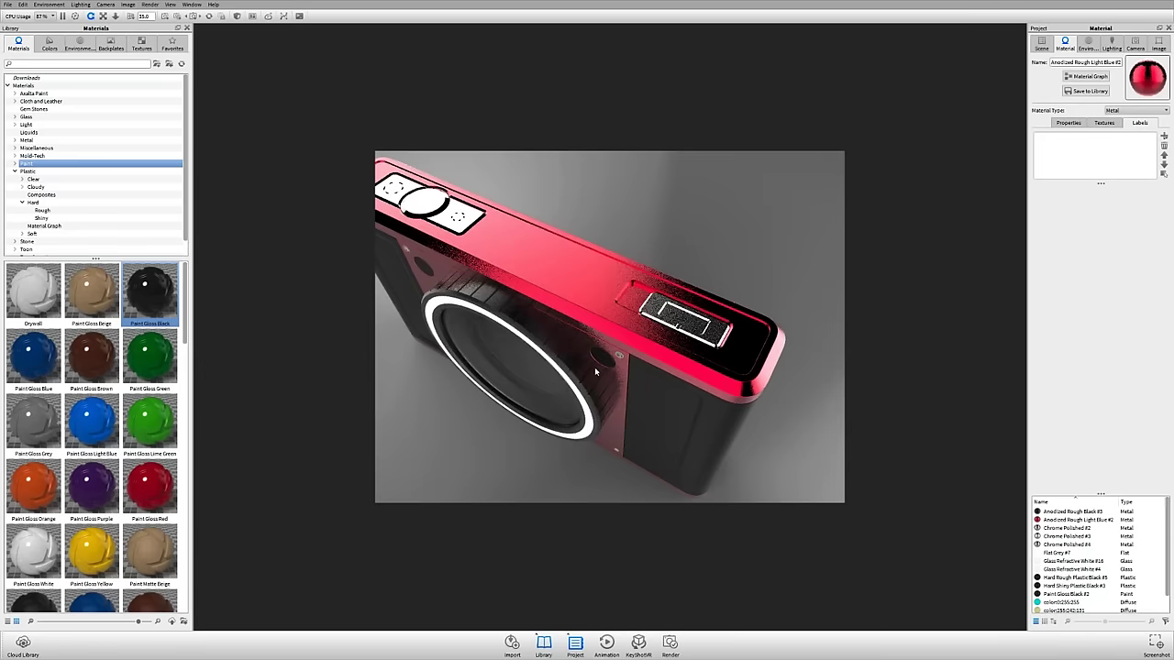
scroll(602, 300, "up", 5)
left_click_drag(602, 299, 565, 373)
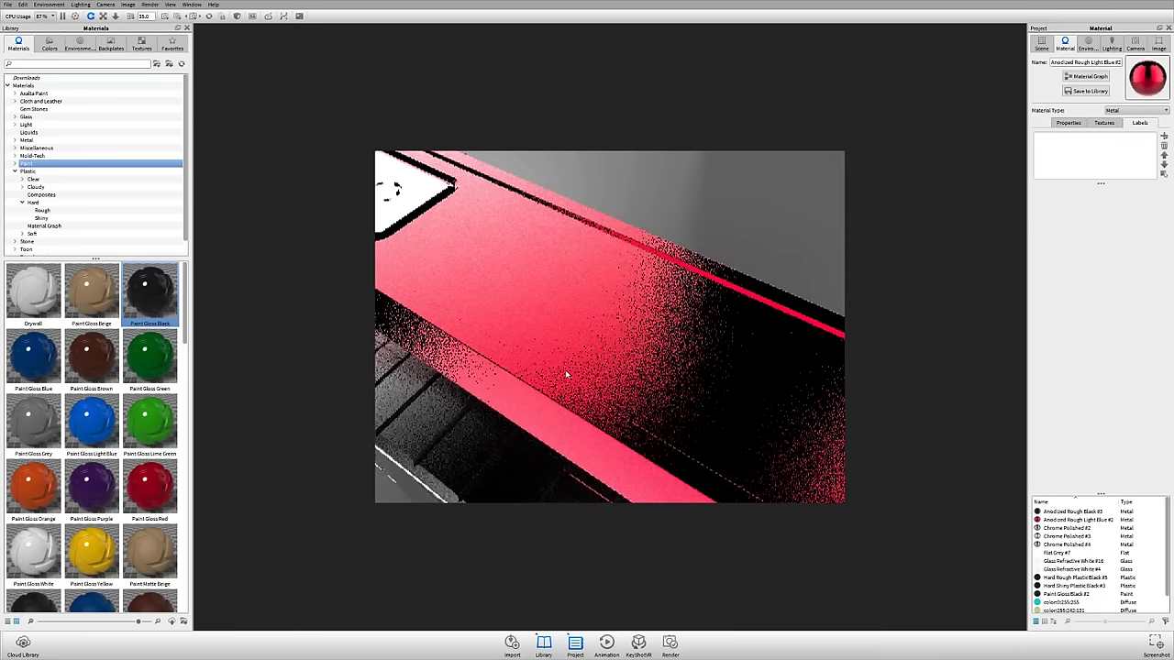
key("super")
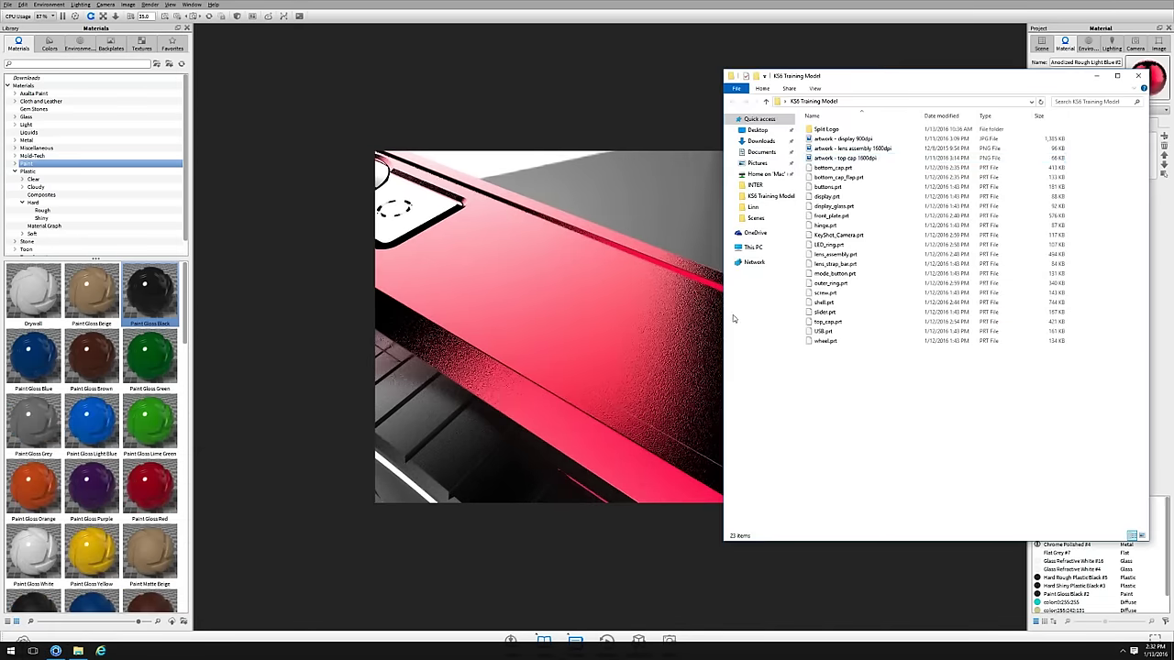
double_click(843, 157)
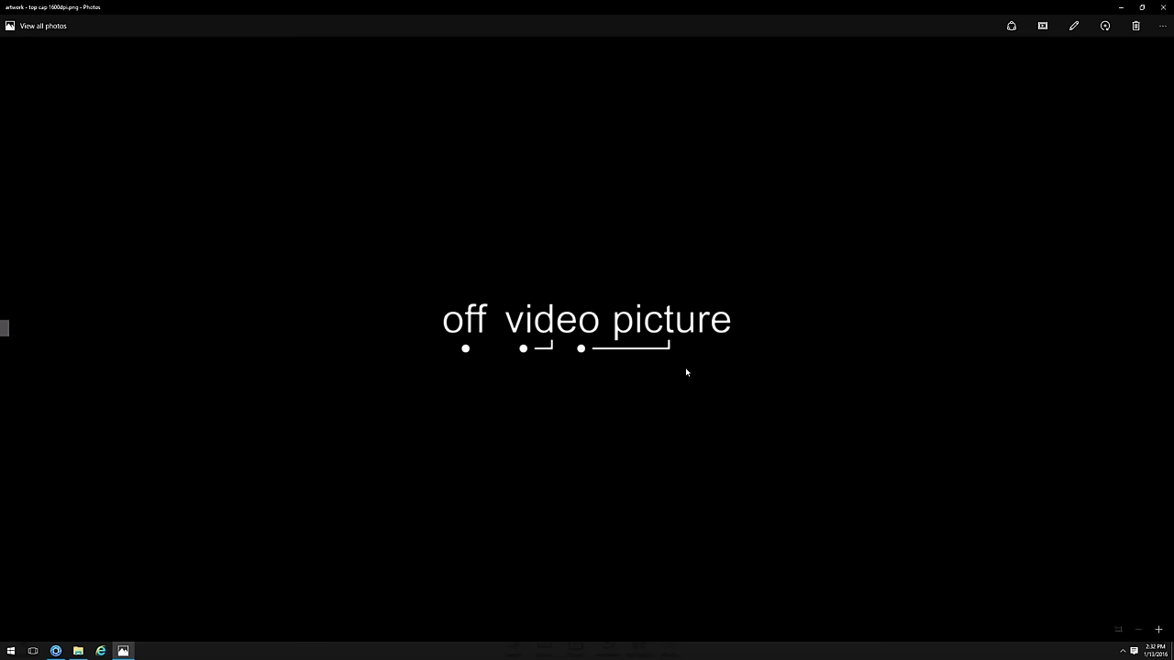
left_click(1163, 7)
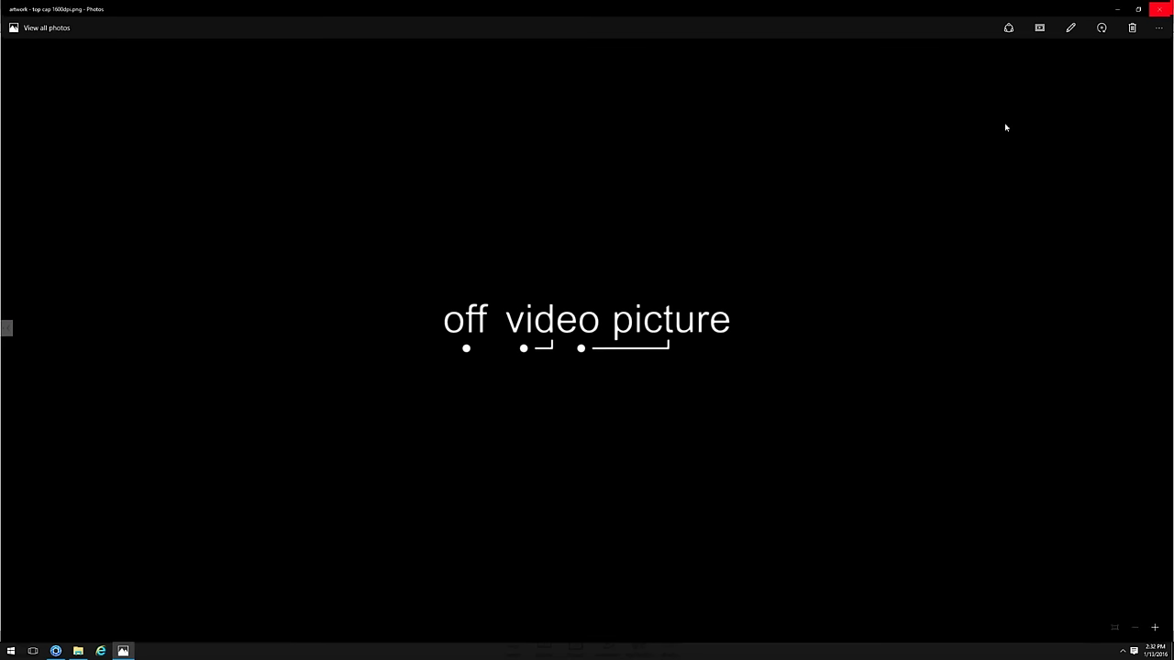
key("alt+F4")
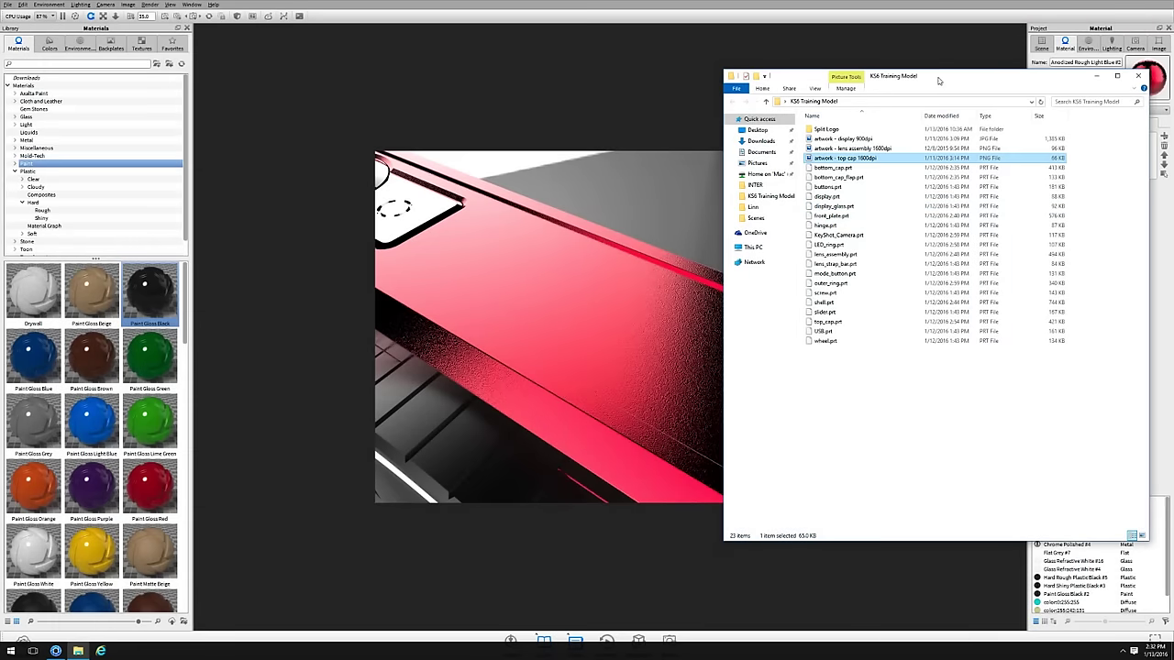
Add "artwork - top cap 1600dpi" from the file window to the top cap as a label and place it on the red surface
left_click_drag(941, 79, 215, 94)
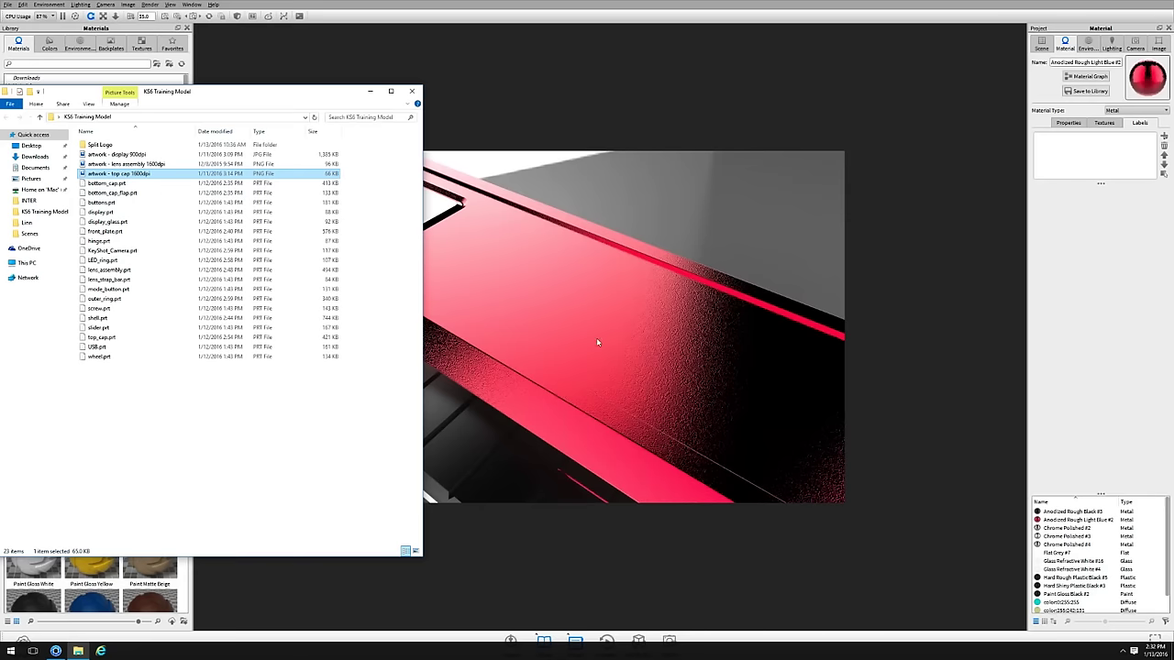
left_click_drag(597, 342, 604, 285)
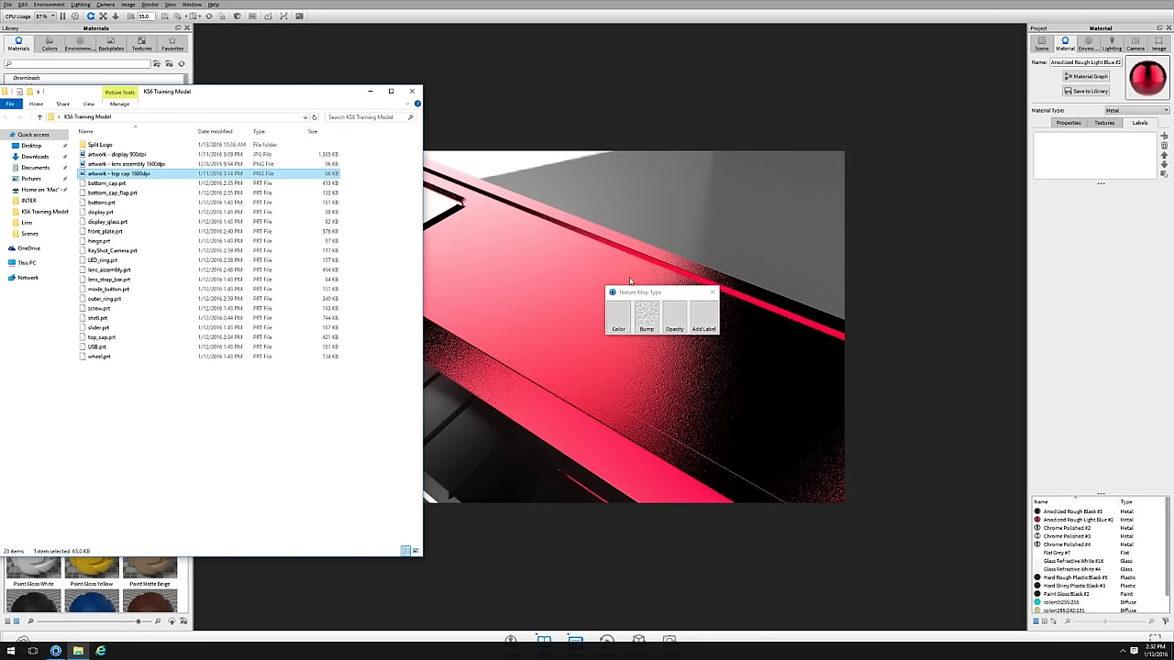
left_click(639, 294)
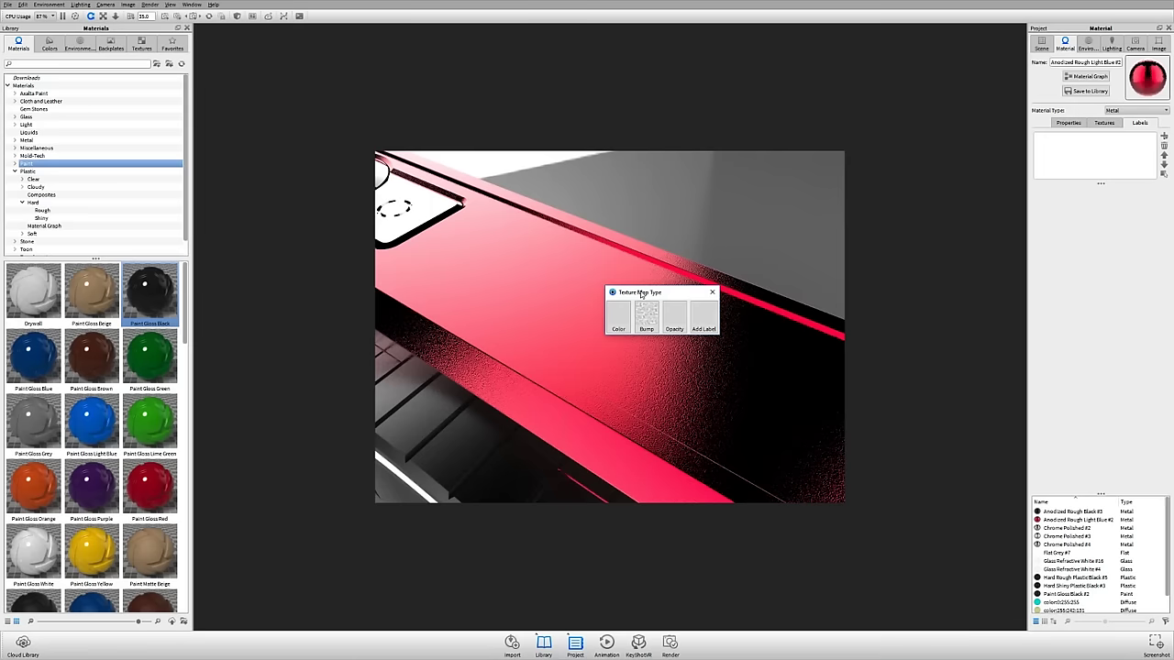
left_click(703, 321)
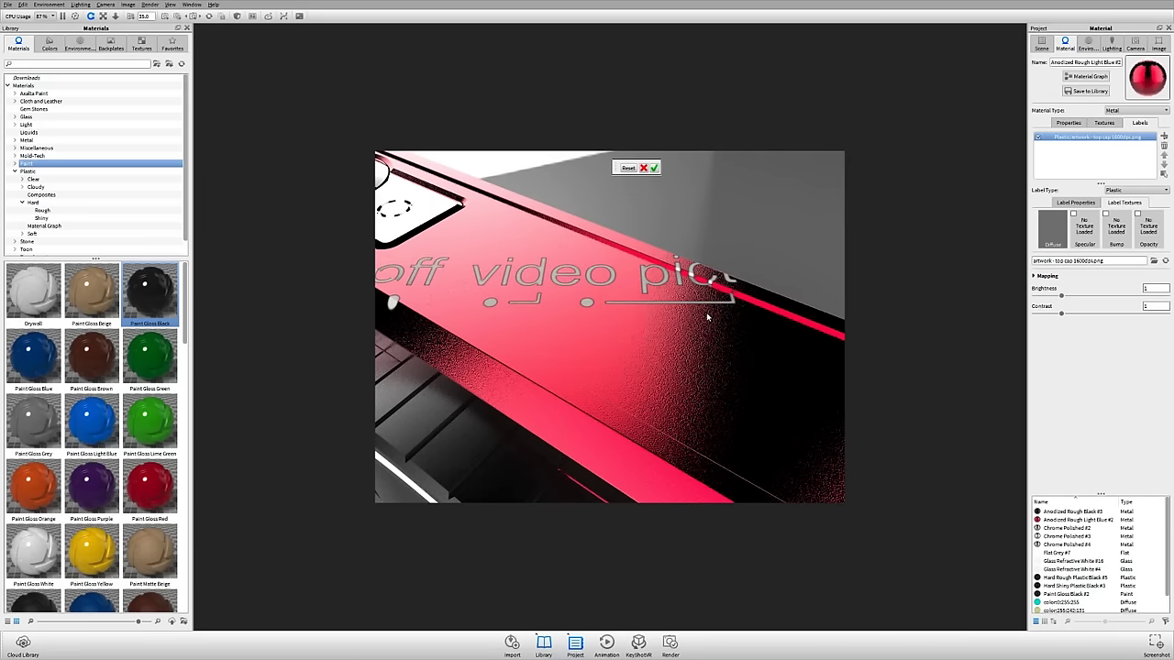
left_click(708, 319)
left_click_drag(709, 322, 600, 331)
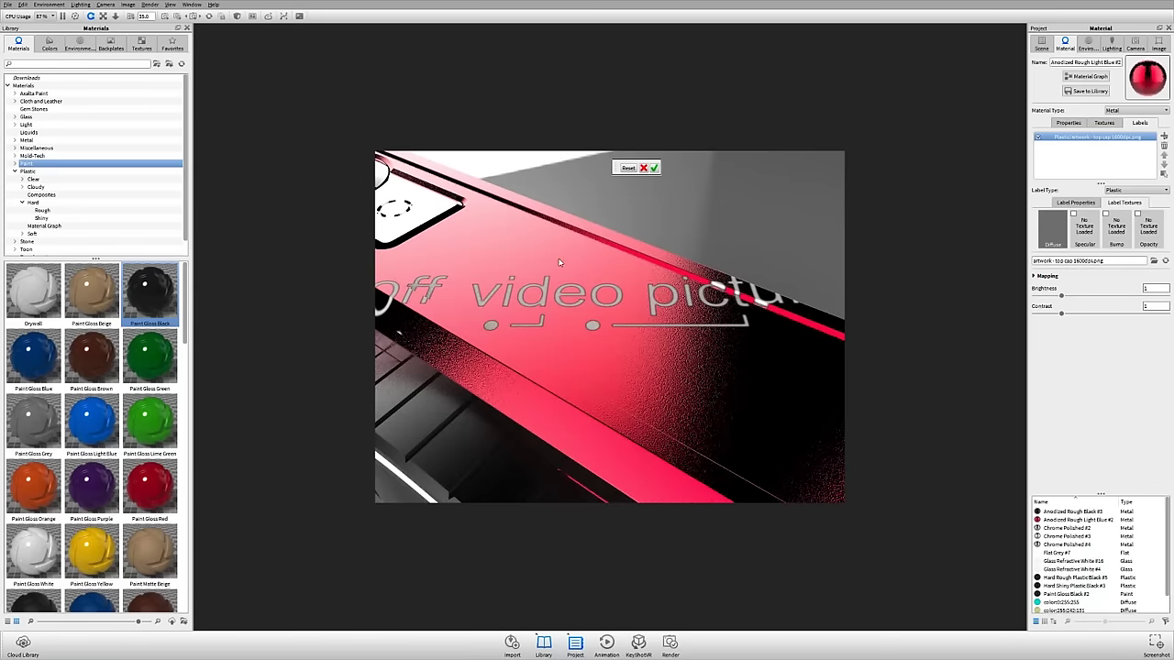
left_click_drag(559, 263, 603, 313)
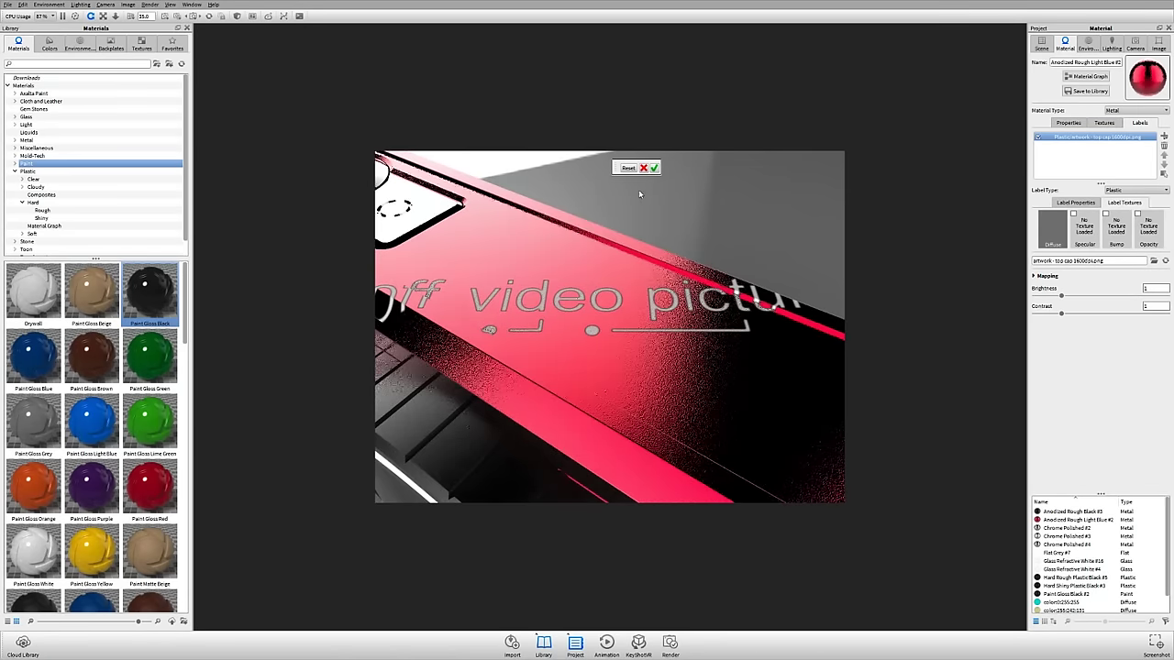
left_click(653, 167)
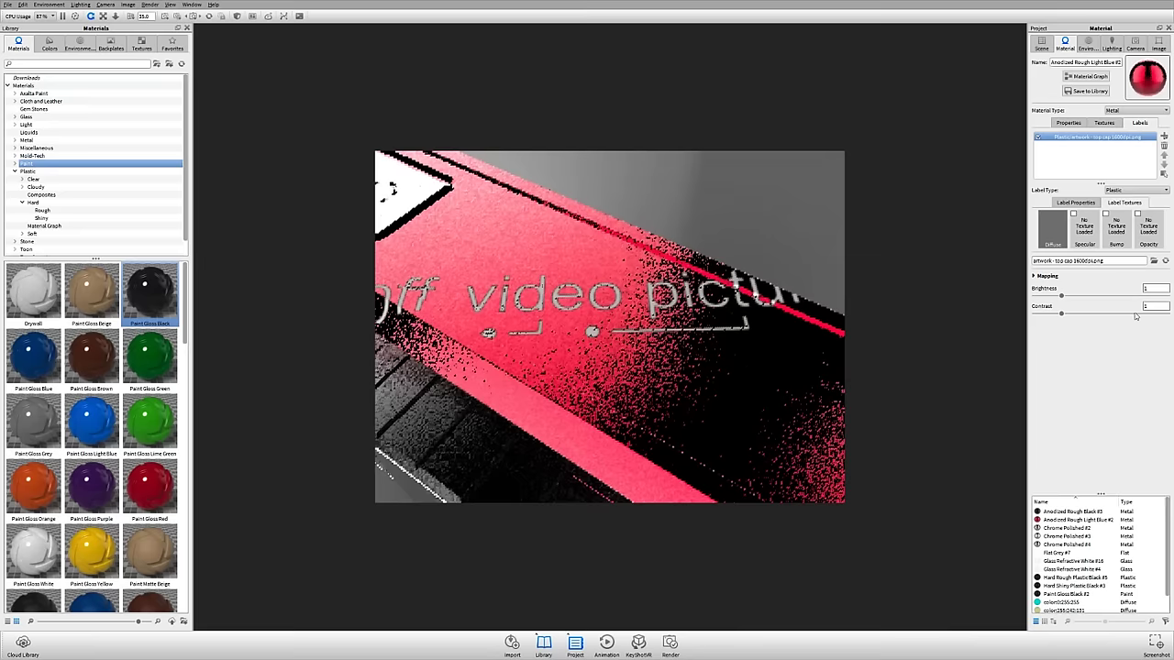
Size the top cap label by DPI in its mapping settings, using 1600 DPI to match the artwork's file name
left_click(1045, 275)
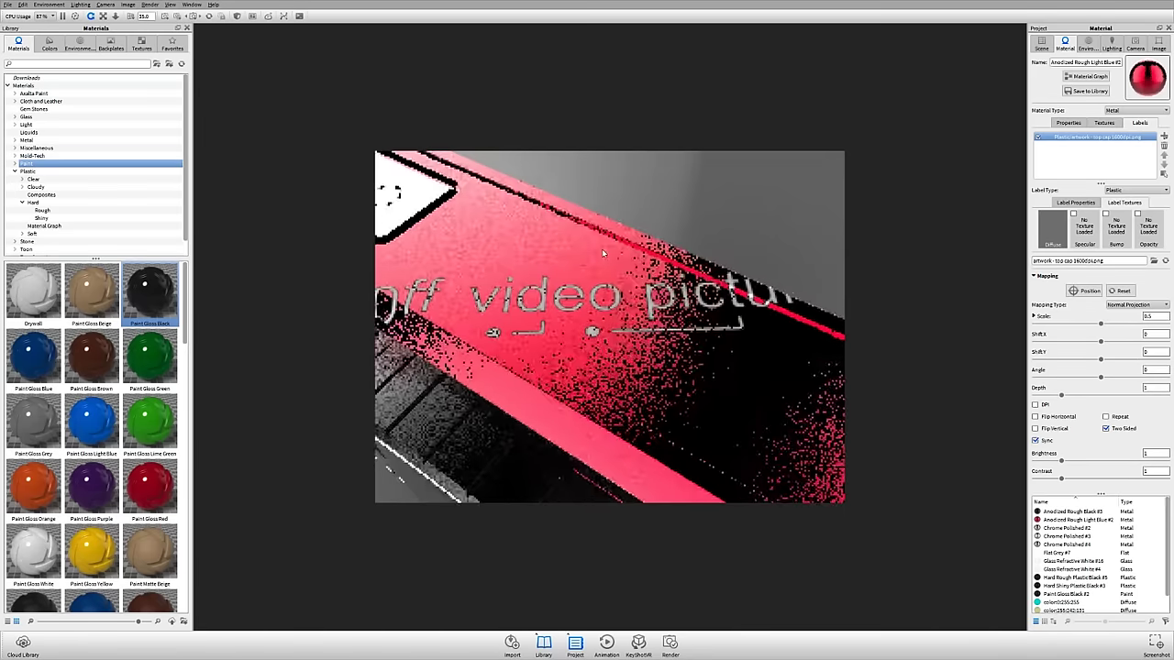
left_click_drag(602, 249, 806, 241)
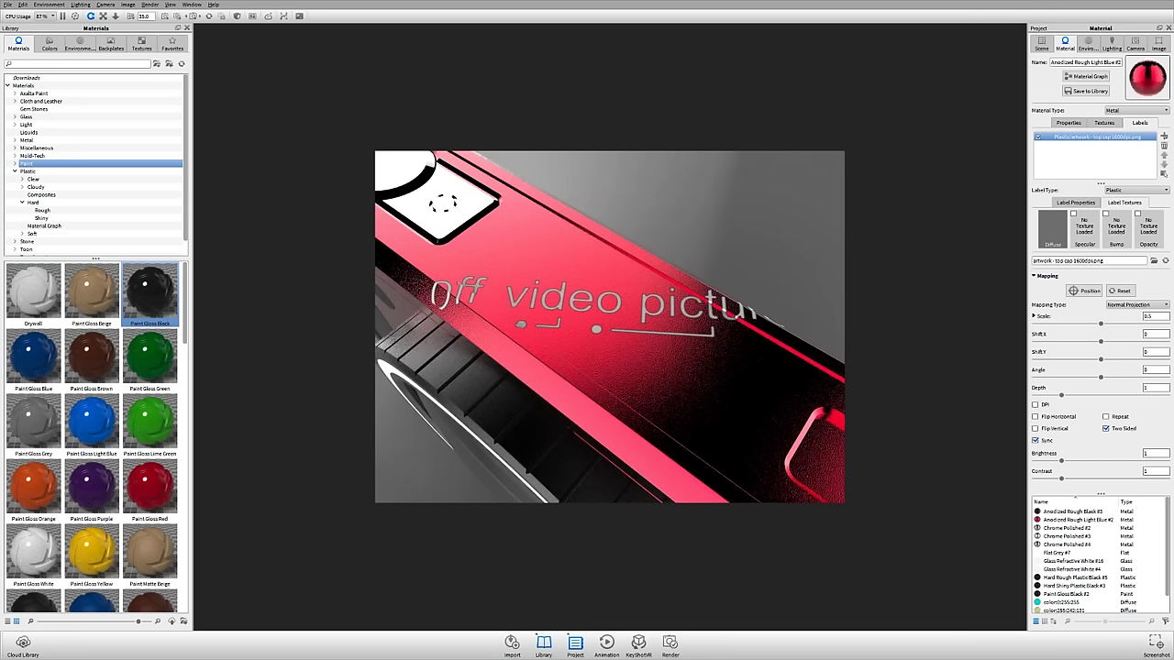
left_click(1035, 405)
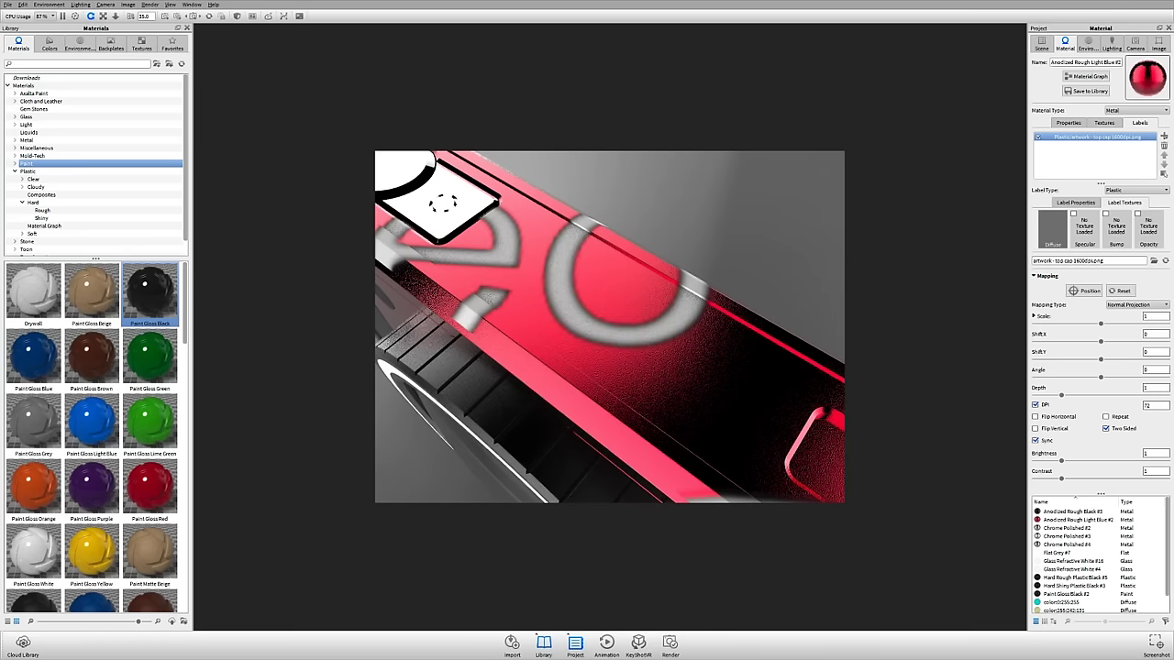
key("alt+Tab")
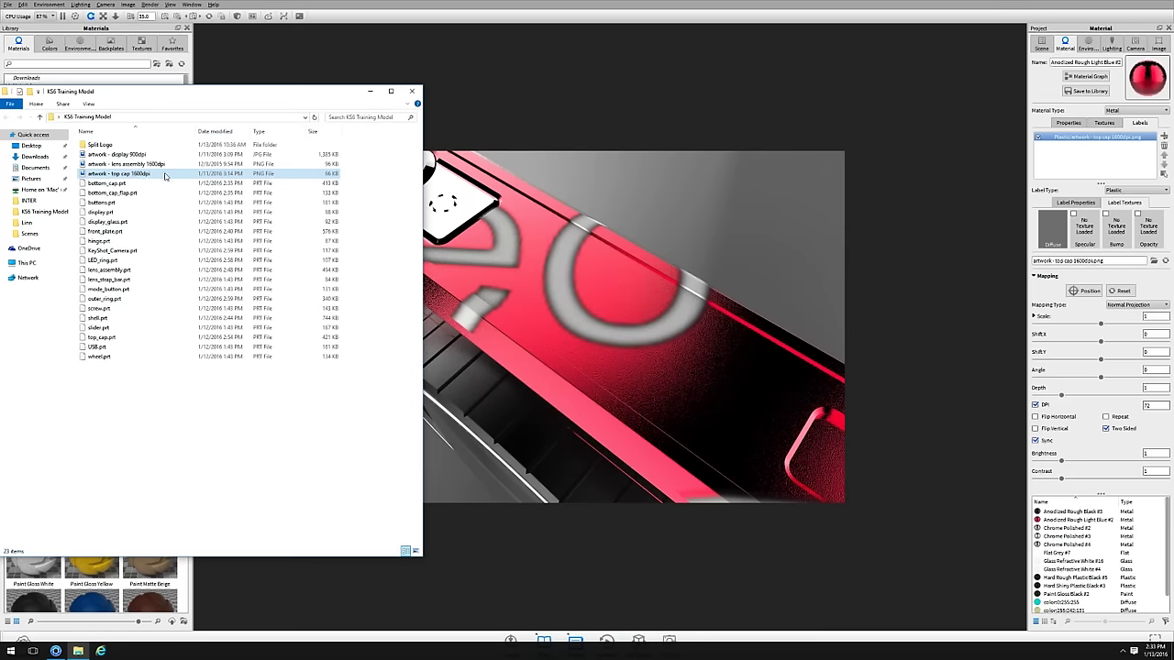
left_click(595, 126)
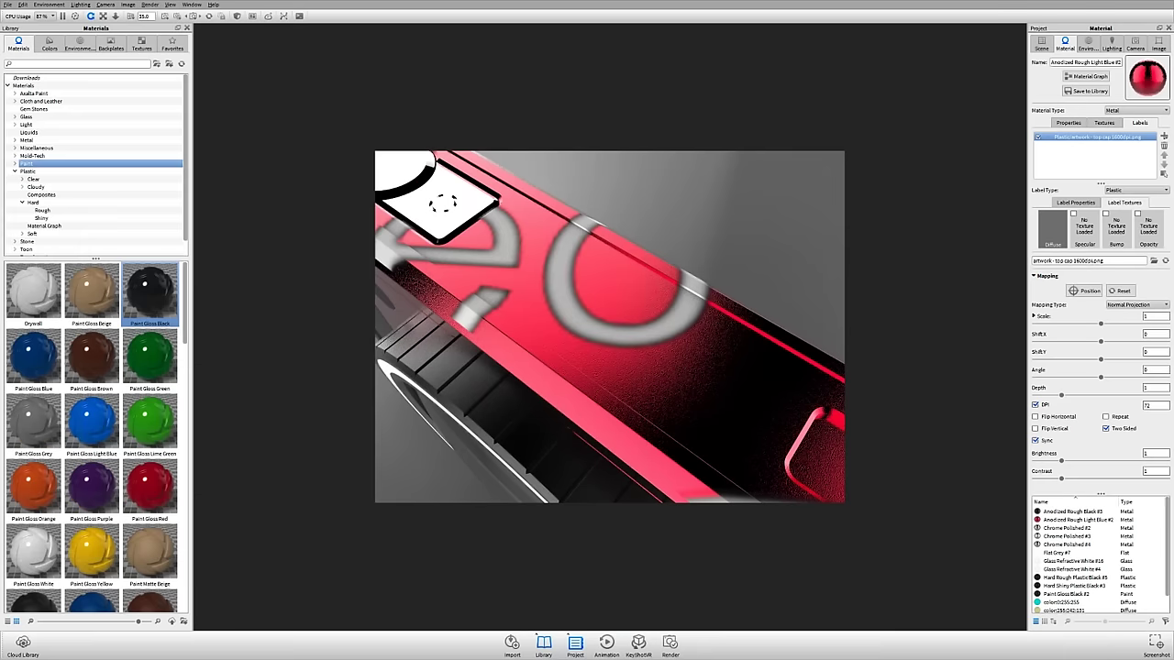
double_click(1167, 404)
type("1600")
key("Return")
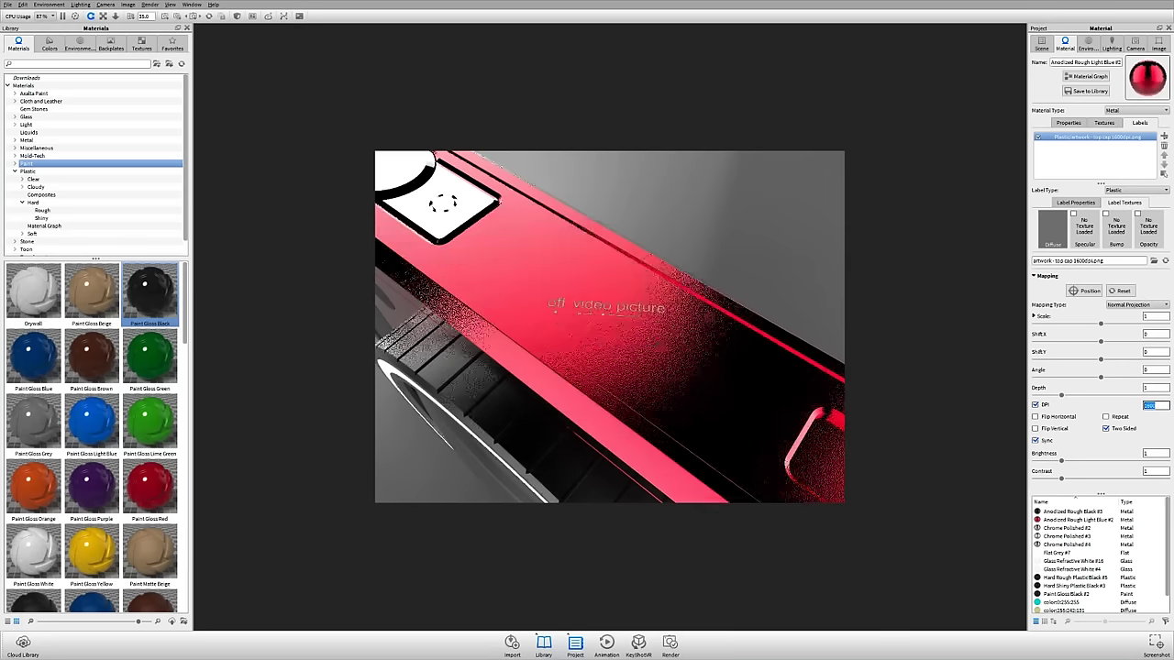
Reposition the "off video picture" label directly above the slider switch on the top cap and accept the placement
left_click_drag(836, 441, 705, 434)
scroll(704, 433, "up", 3)
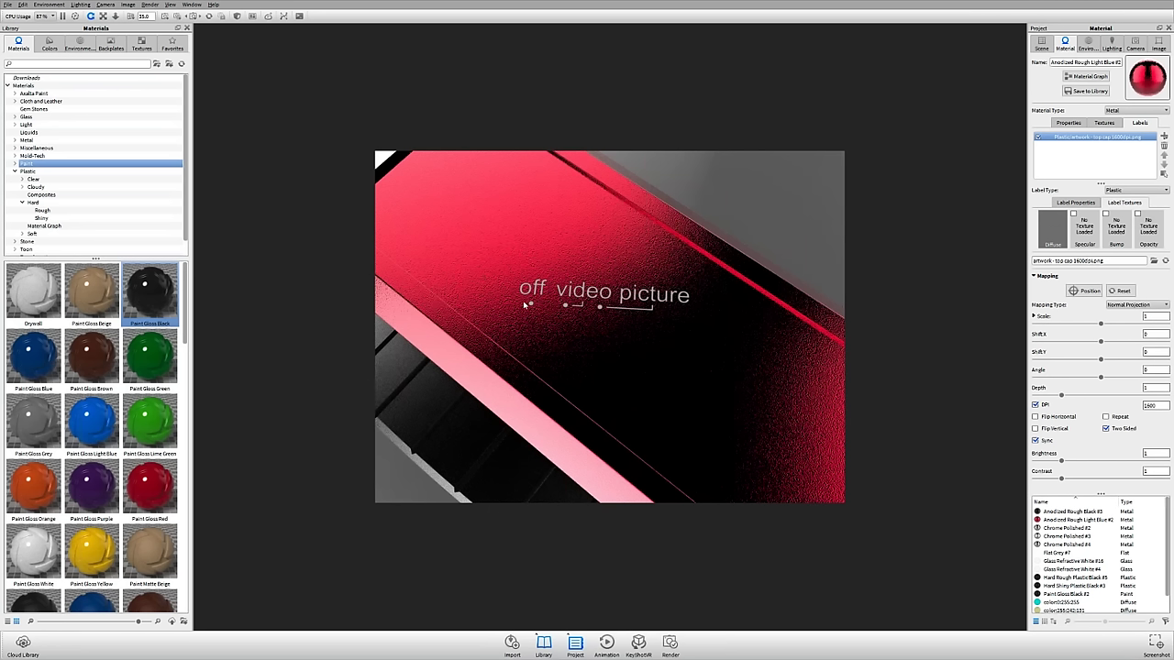
left_click(1156, 316)
left_click_drag(718, 378, 669, 334)
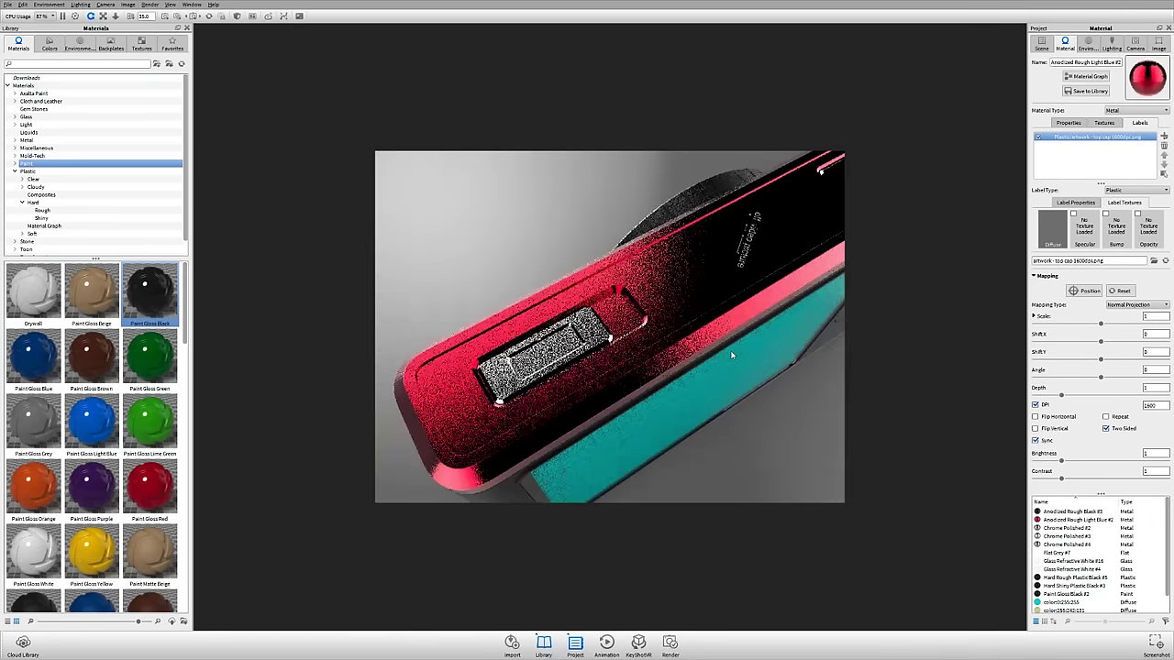
left_click_drag(731, 355, 679, 367)
left_click(1084, 291)
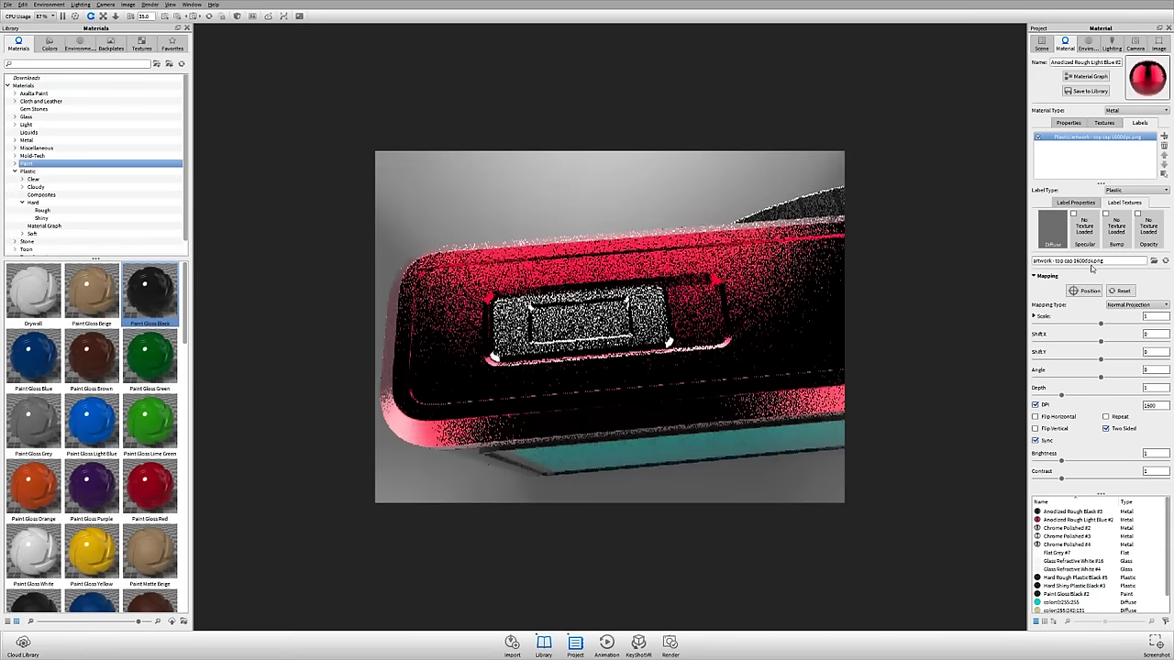
left_click(649, 273)
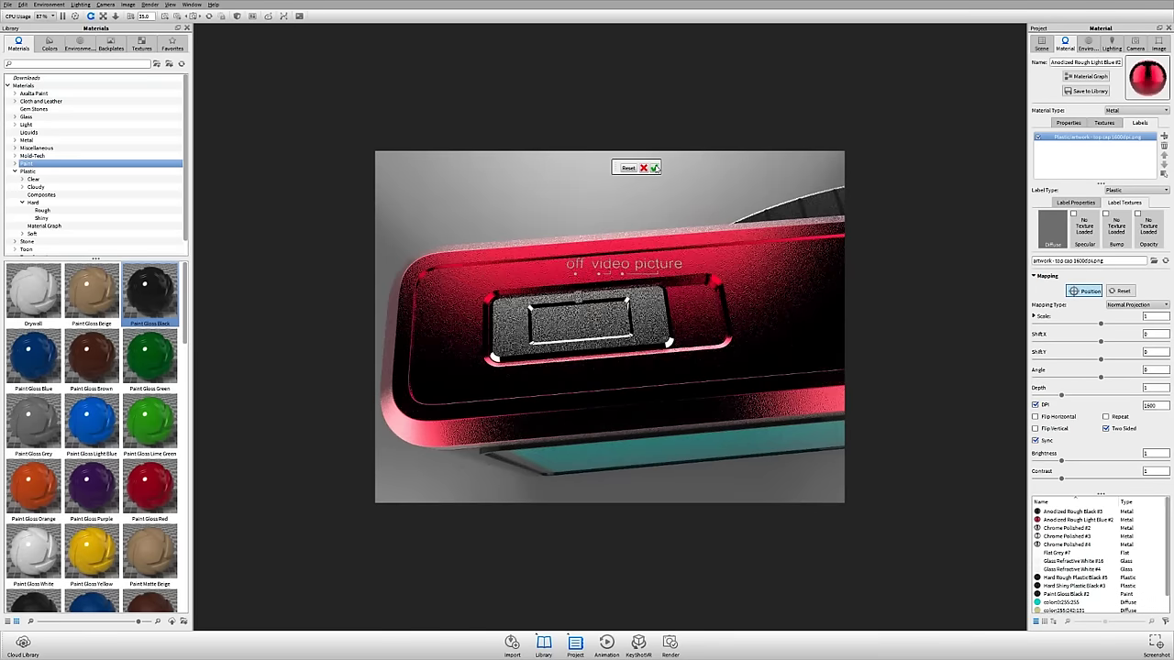
left_click(654, 168)
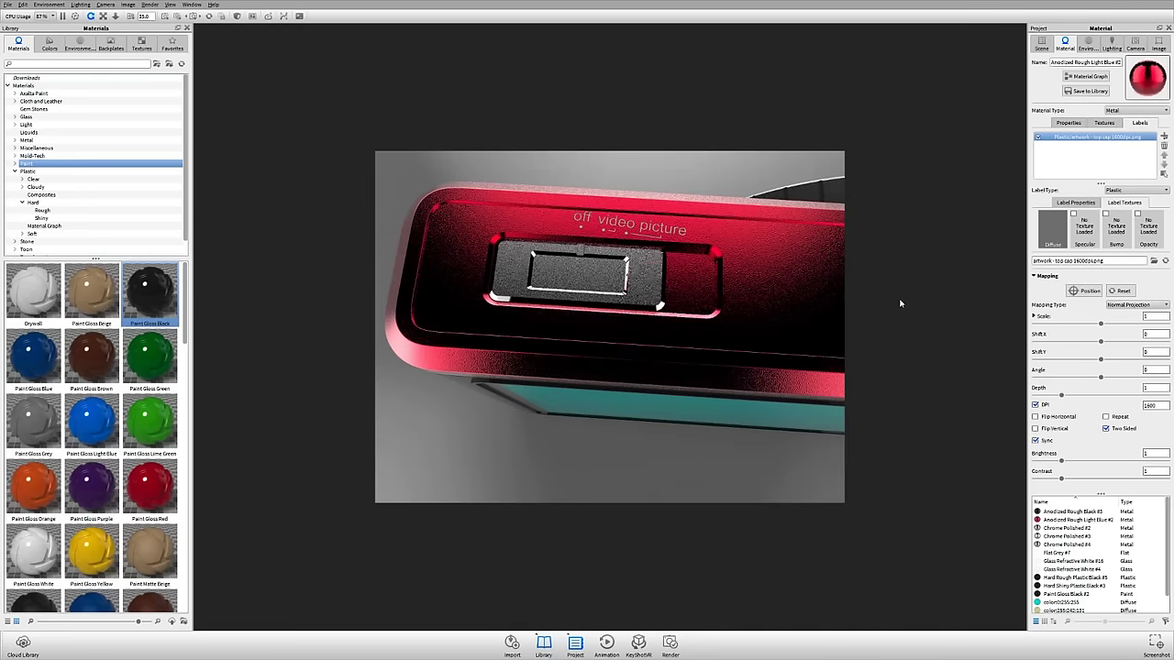
Adjust the placement of the "off video picture" label above the slider switch and accept it
right_click(619, 226)
left_click(662, 441)
scroll(637, 321, "up", 5)
left_click_drag(637, 321, 657, 360)
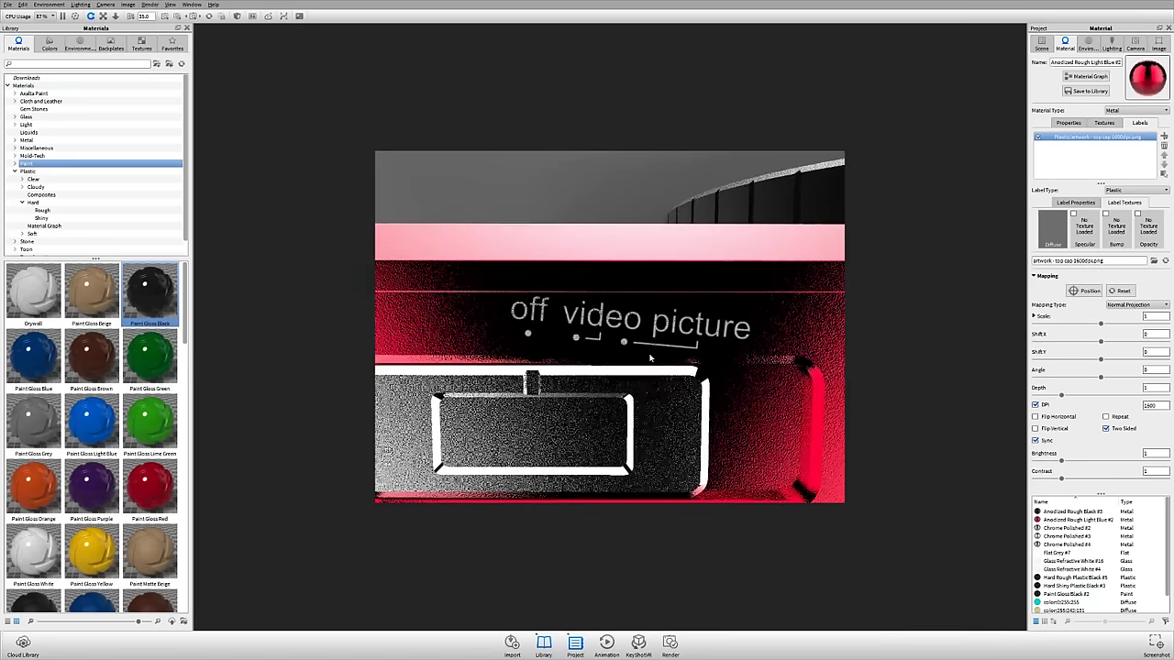
left_click(1085, 291)
left_click_drag(646, 323, 730, 382)
left_click(654, 168)
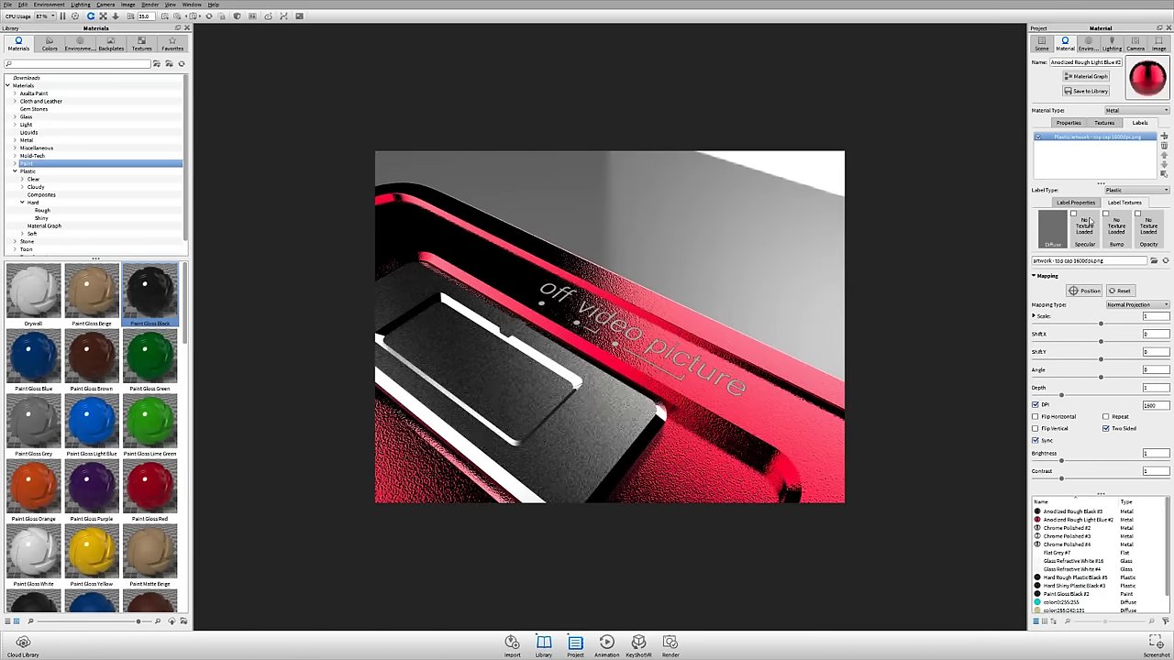
Change the label type of the top cap artwork label to Metal
left_click_drag(598, 315, 562, 321)
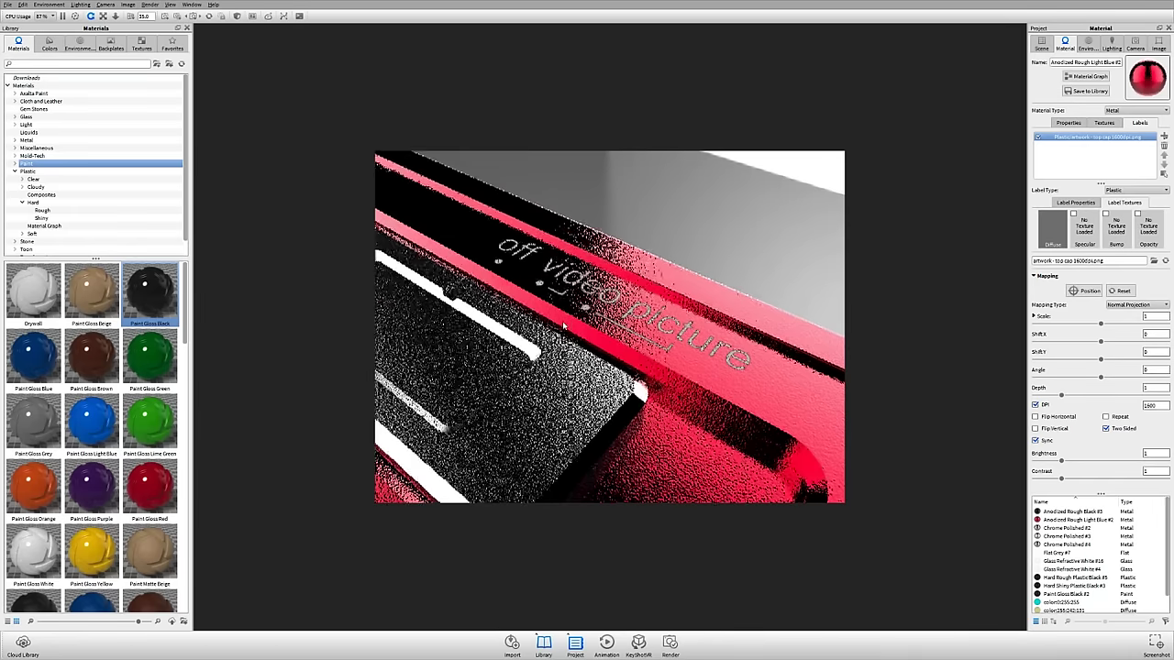
left_click(1078, 203)
left_click(1137, 190)
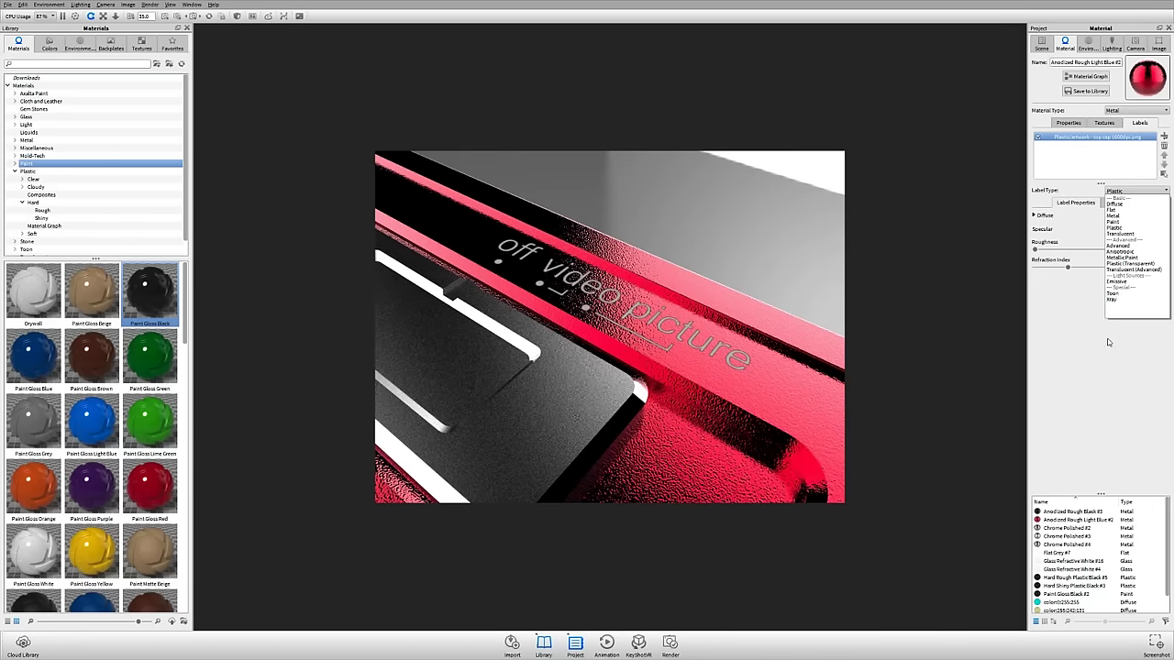
left_click(1055, 332)
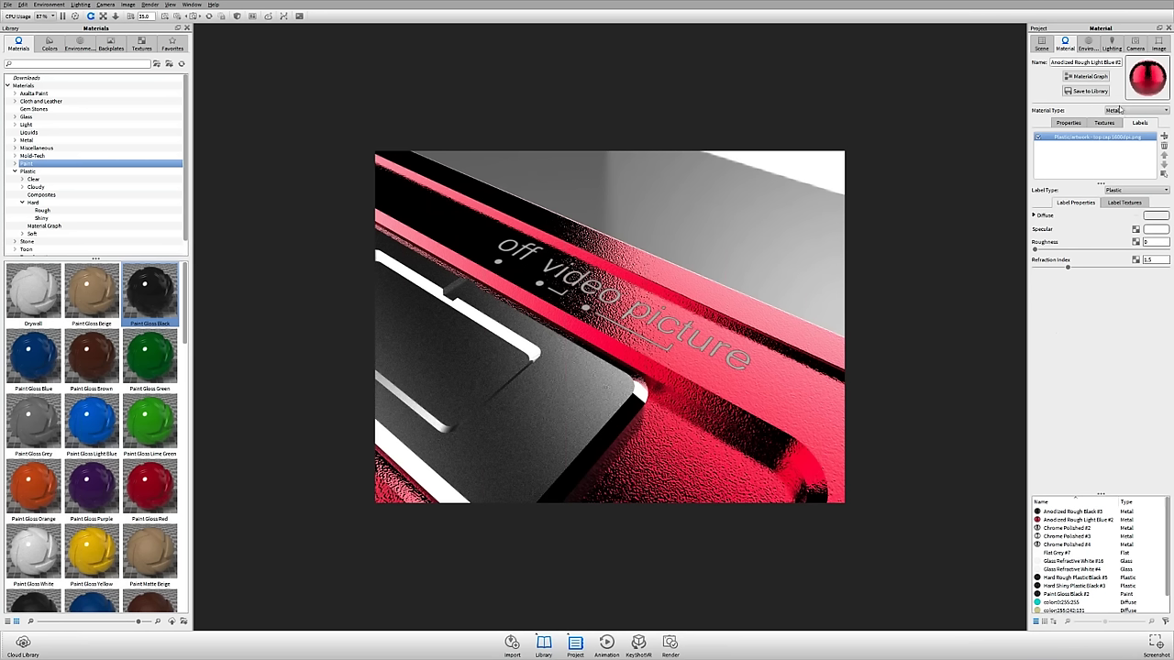
left_click(1143, 192)
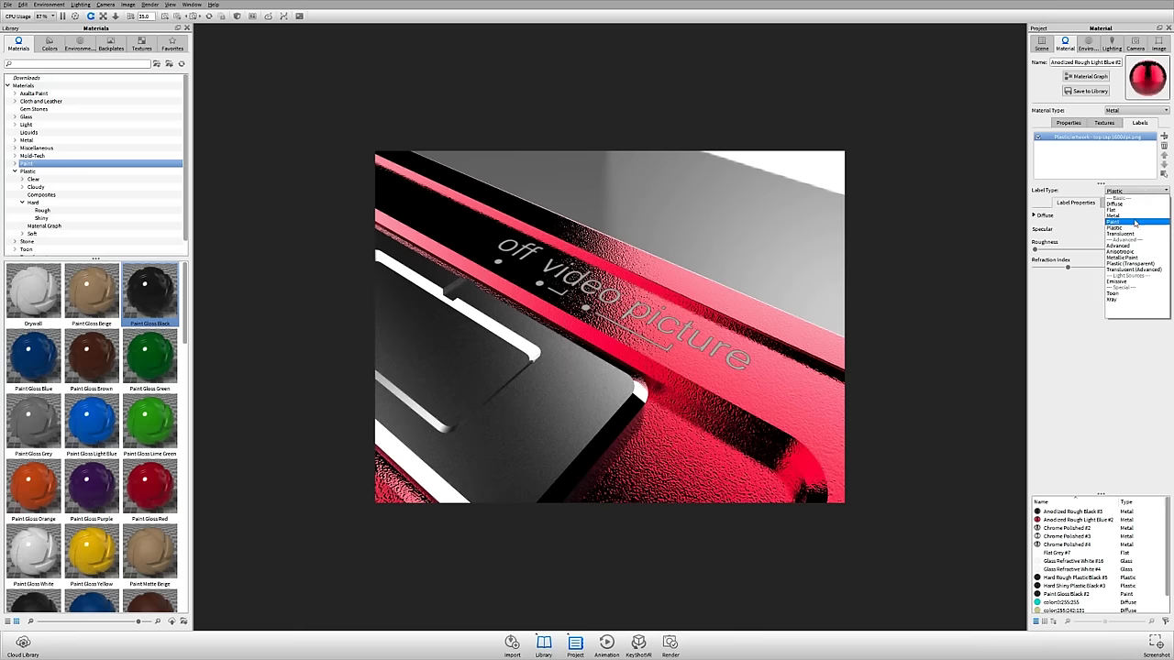
left_click(1135, 216)
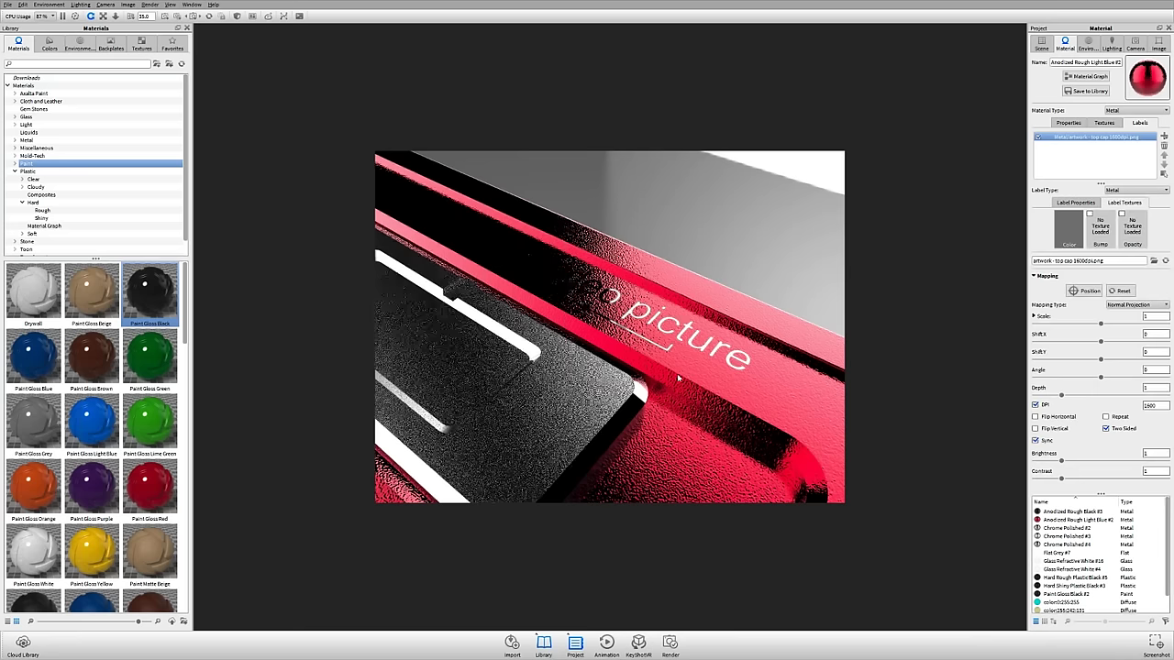
left_click_drag(725, 376, 730, 308)
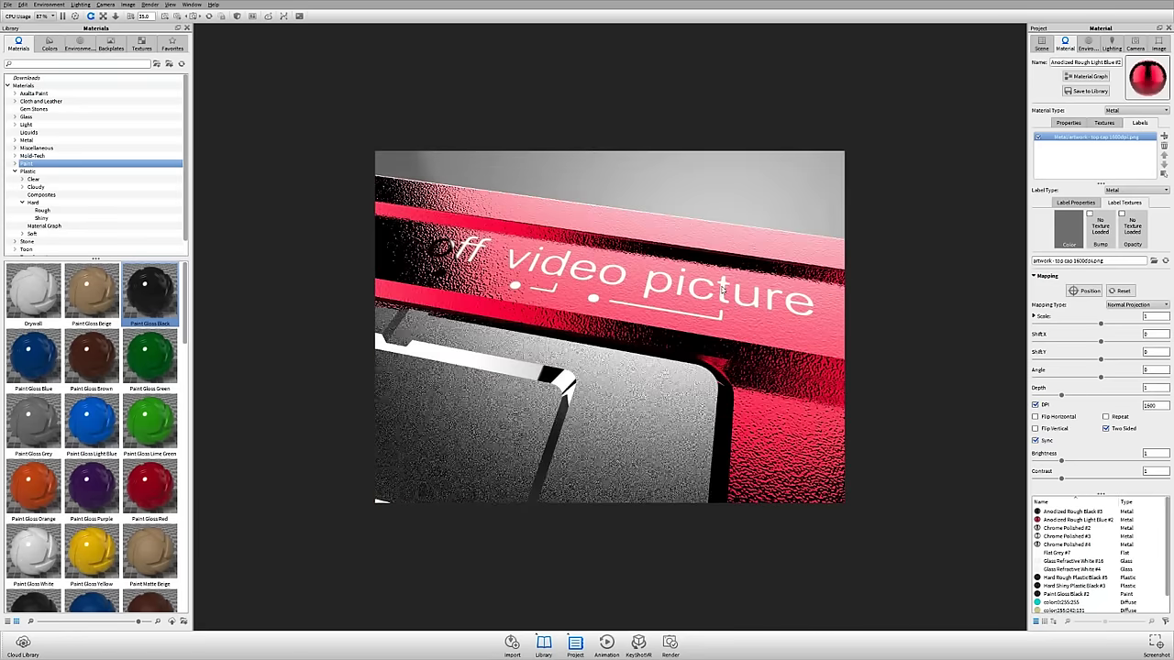
Load "artwork - top cap 1600dpi" from the KS6 Training Model folder as the metal label's bump texture and inspect the lettering
left_click(1100, 232)
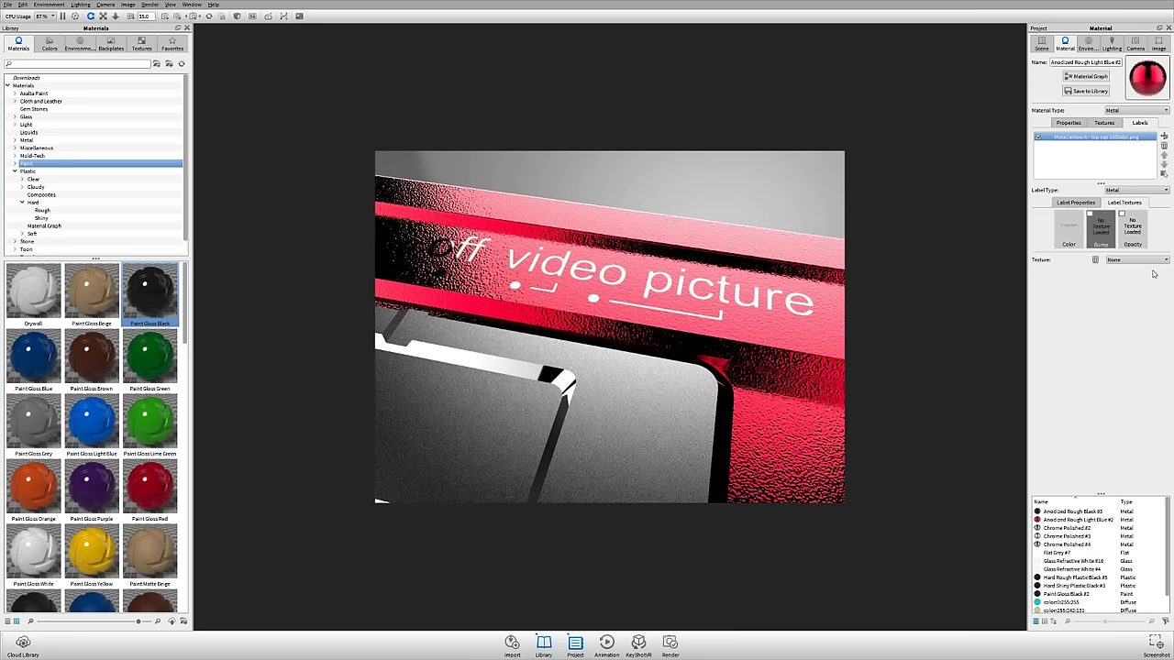
left_click(1068, 229)
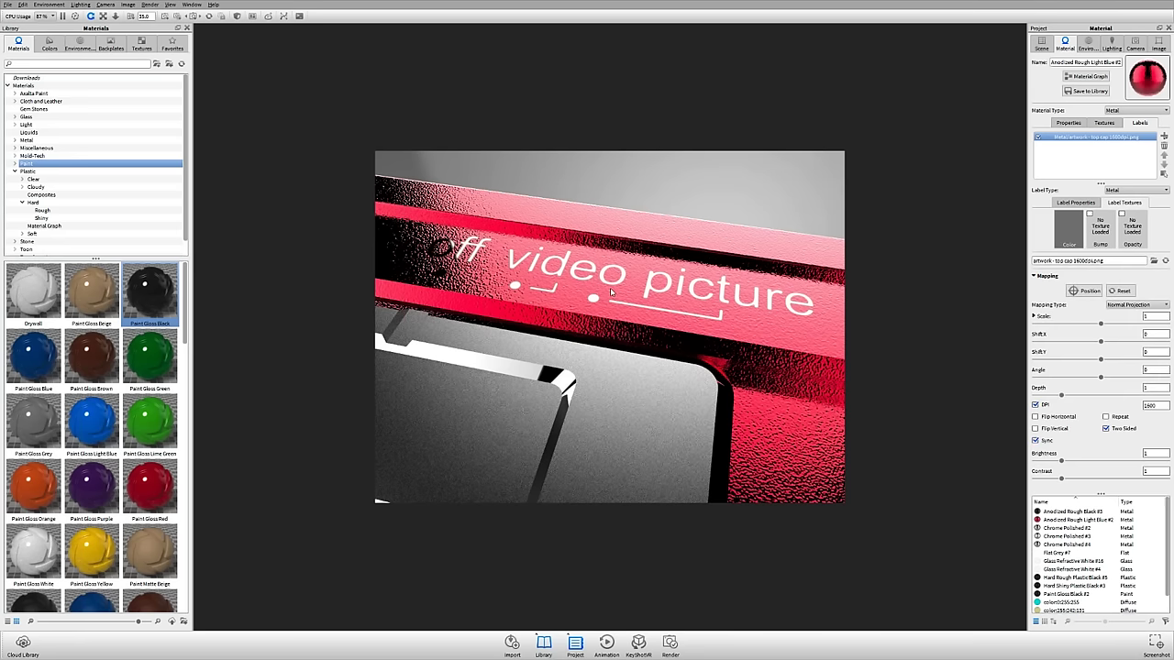
left_click_drag(641, 270, 576, 277)
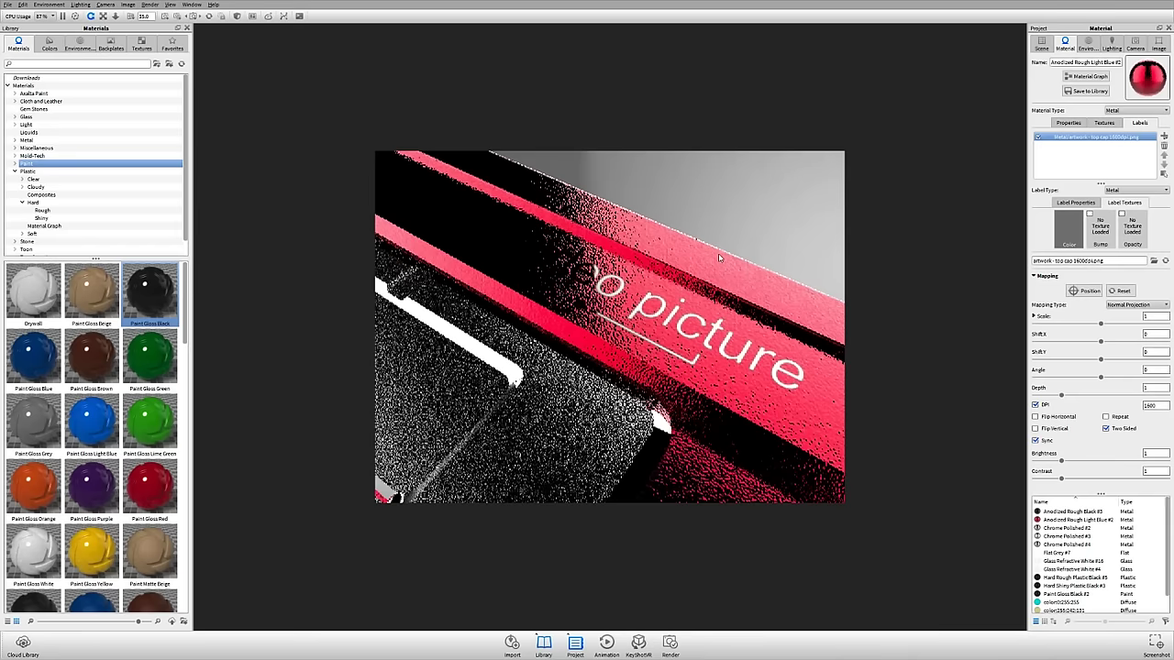
left_click_drag(718, 253, 611, 295)
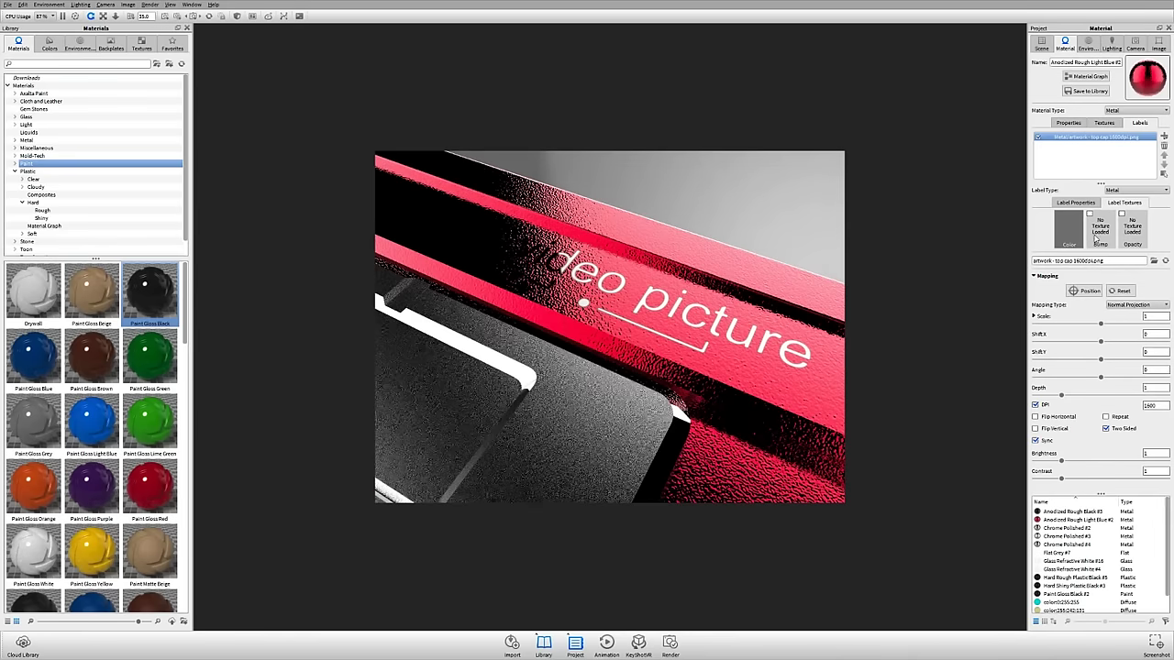
left_click_drag(907, 264, 645, 289)
key("alt+Tab")
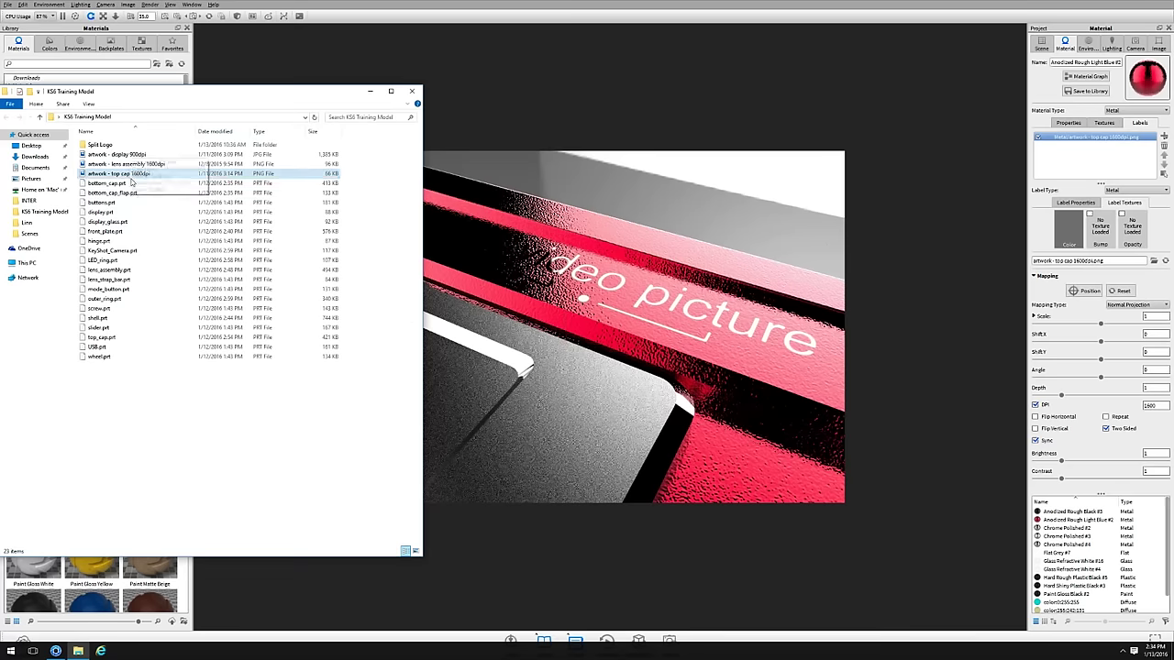
left_click_drag(131, 182, 1104, 246)
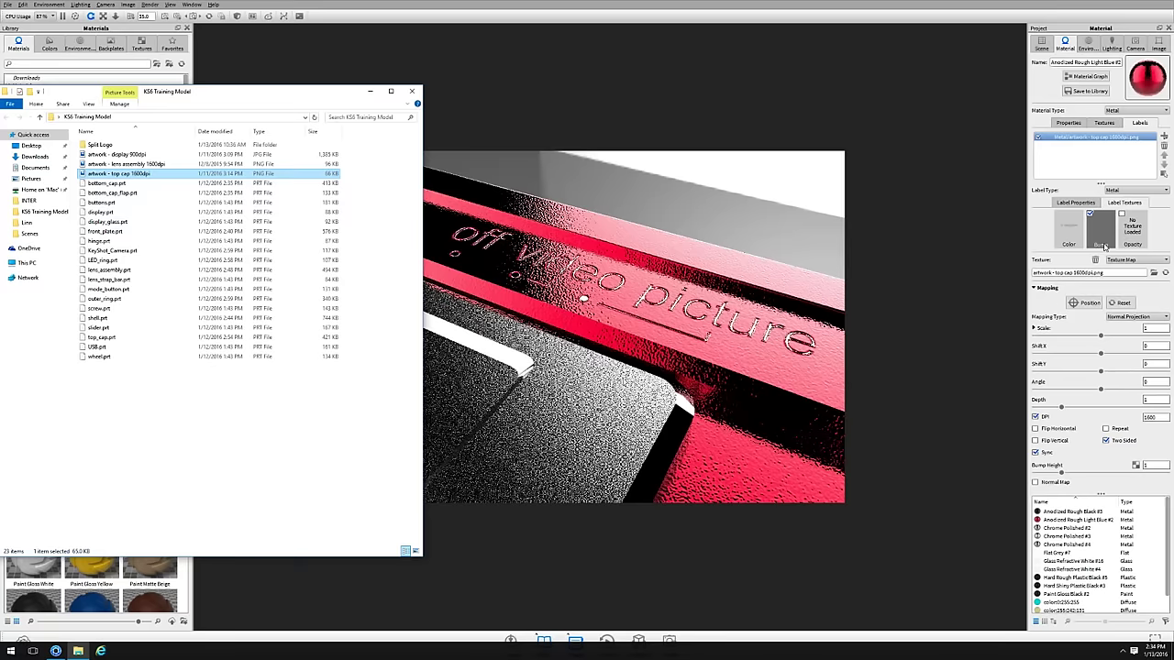
middle_click_drag(753, 300, 636, 296)
scroll(636, 296, "up", 4)
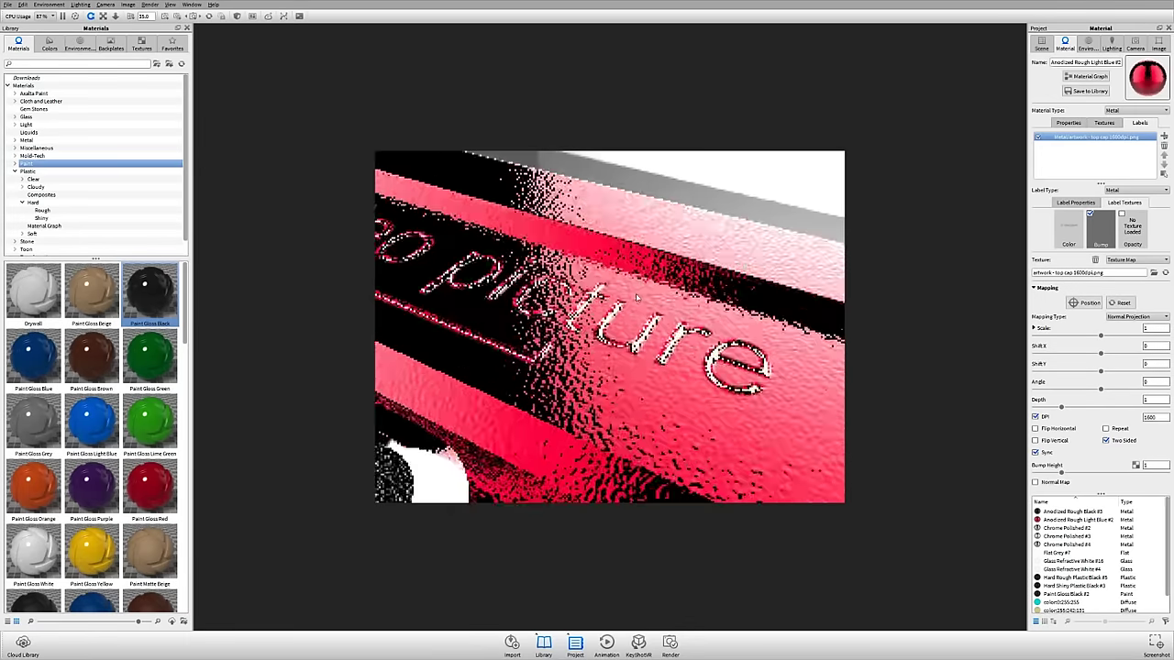
scroll(636, 296, "up", 3)
scroll(575, 382, "down", 2)
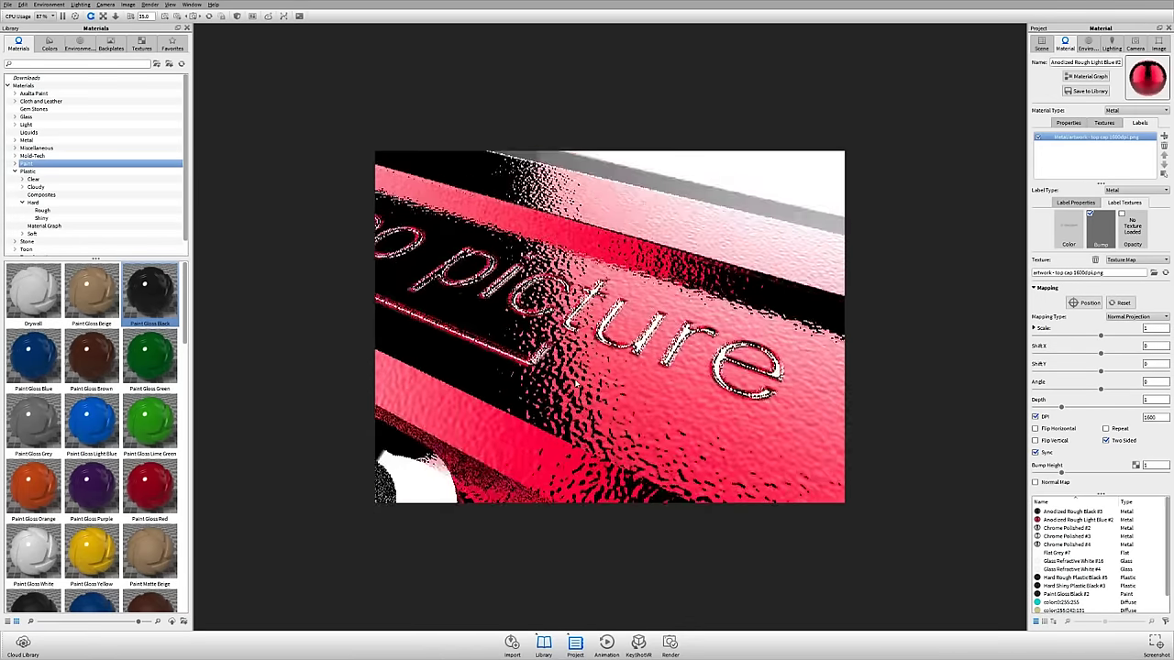
left_click_drag(577, 383, 627, 378)
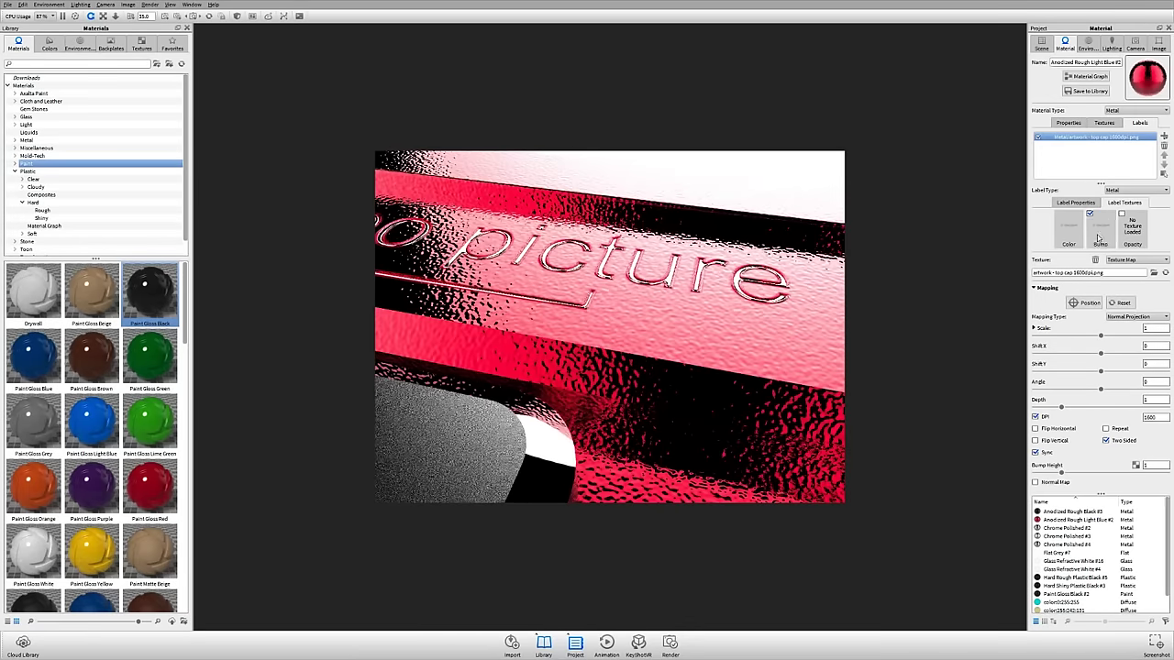
Clear the label's bump texture and copy the label's color texture onto the bump map instead
left_click_drag(1096, 227, 1067, 237)
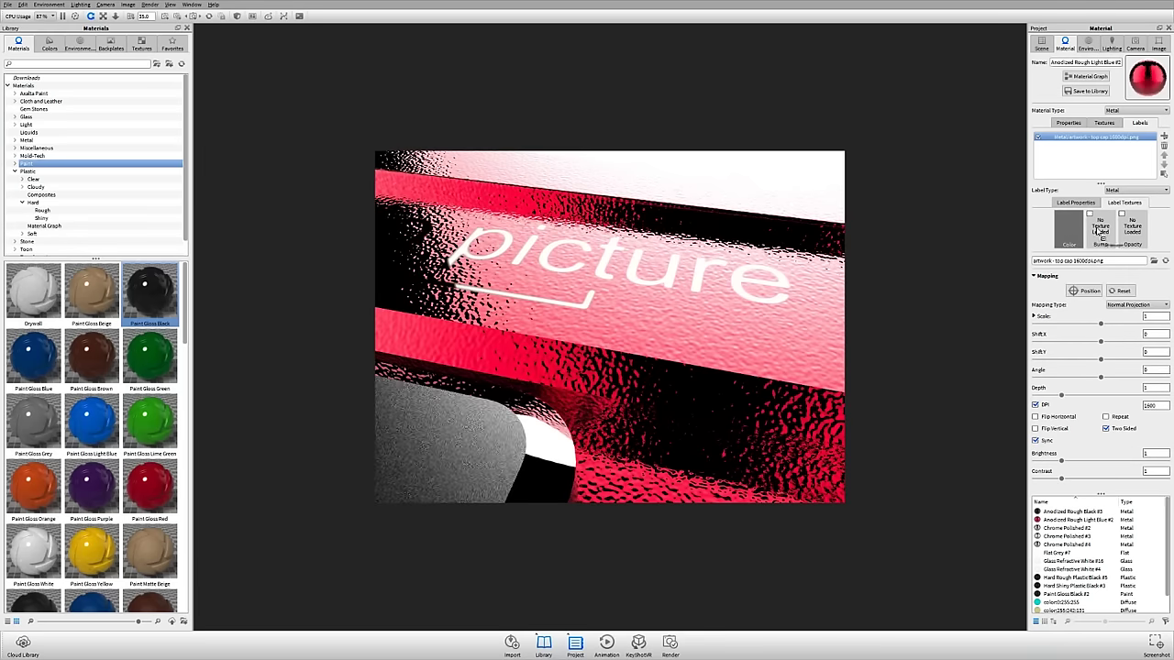
left_click_drag(1099, 230, 1099, 230)
left_click_drag(778, 385, 751, 440)
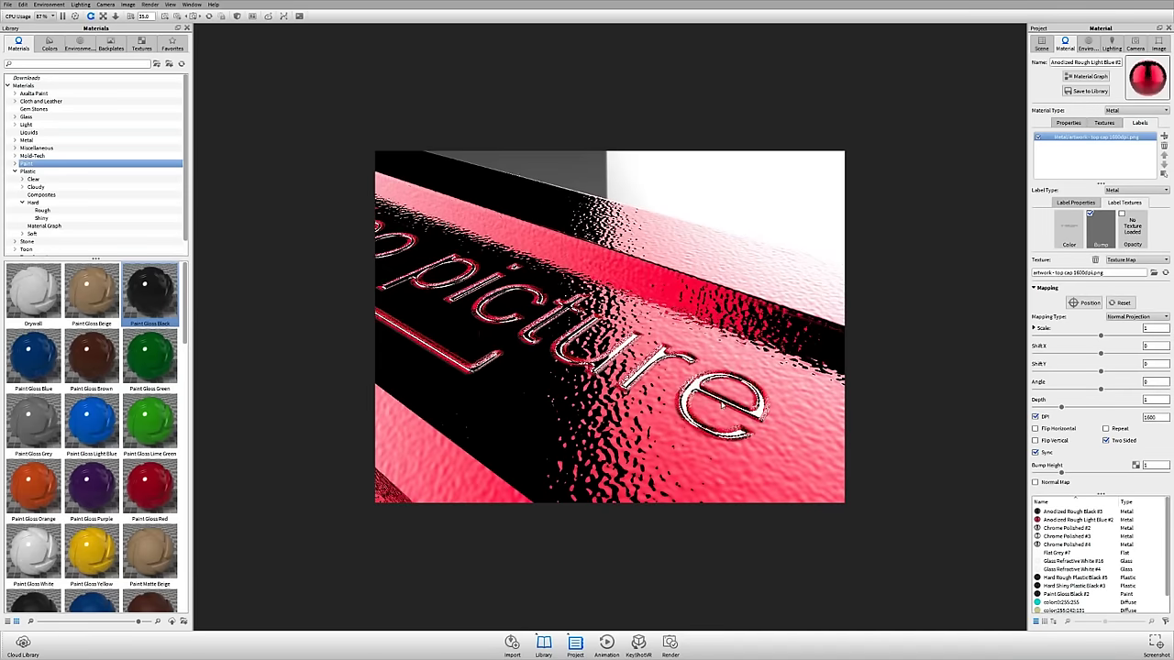
Set the bump height of the top cap label to 0.2 and check the lettering up close
left_click(1054, 288)
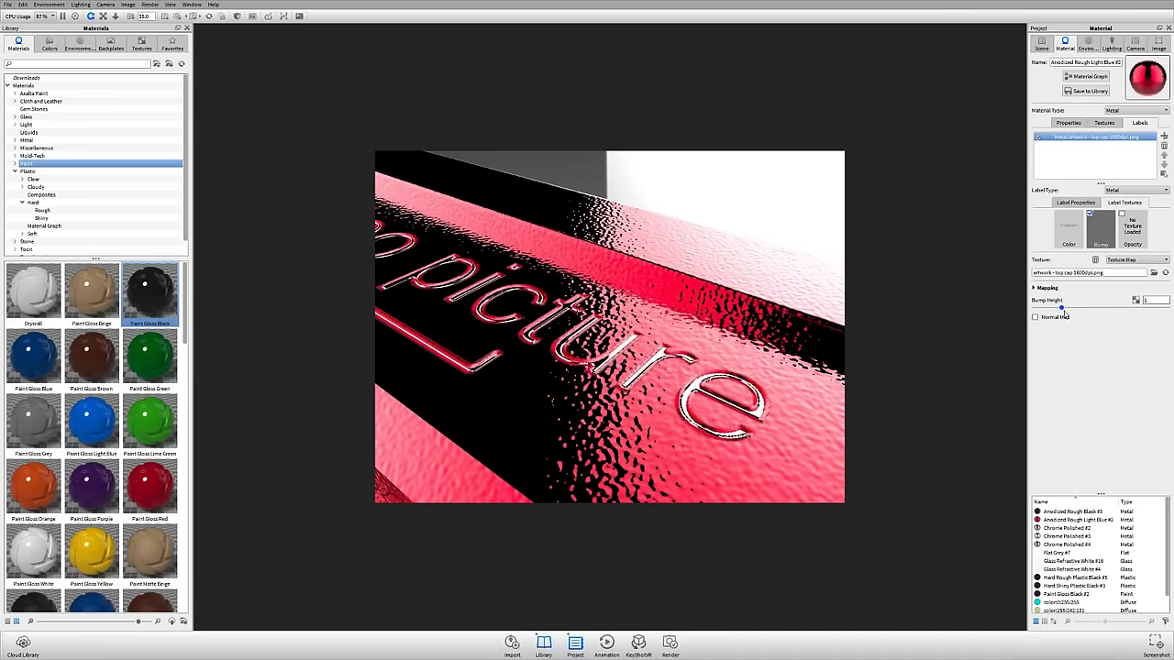
left_click_drag(1056, 310, 1039, 312)
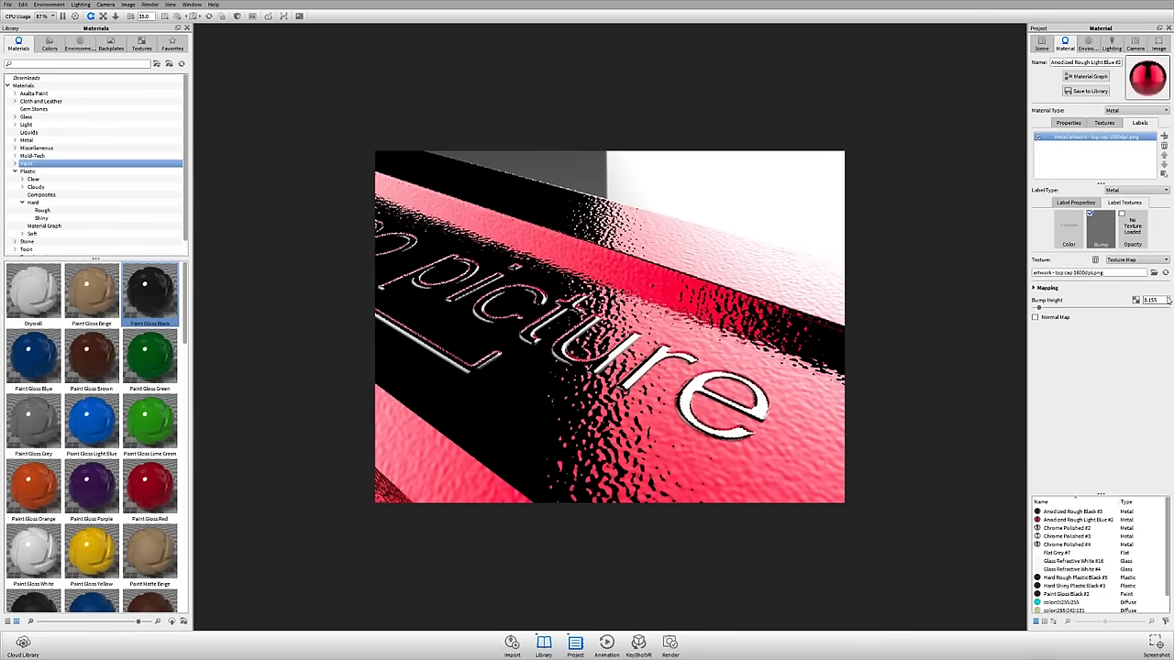
left_click_drag(1160, 300, 1146, 301)
type("0.2")
key("Return")
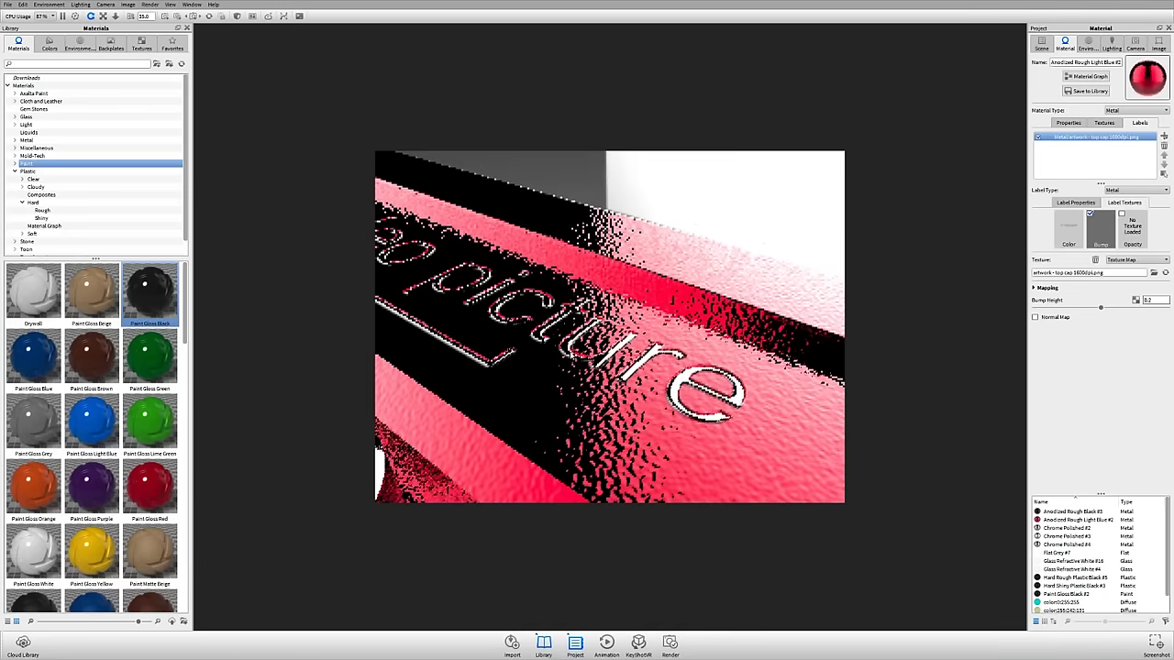
scroll(570, 355, "down", 5)
left_click_drag(571, 356, 586, 319)
scroll(587, 319, "up", 3)
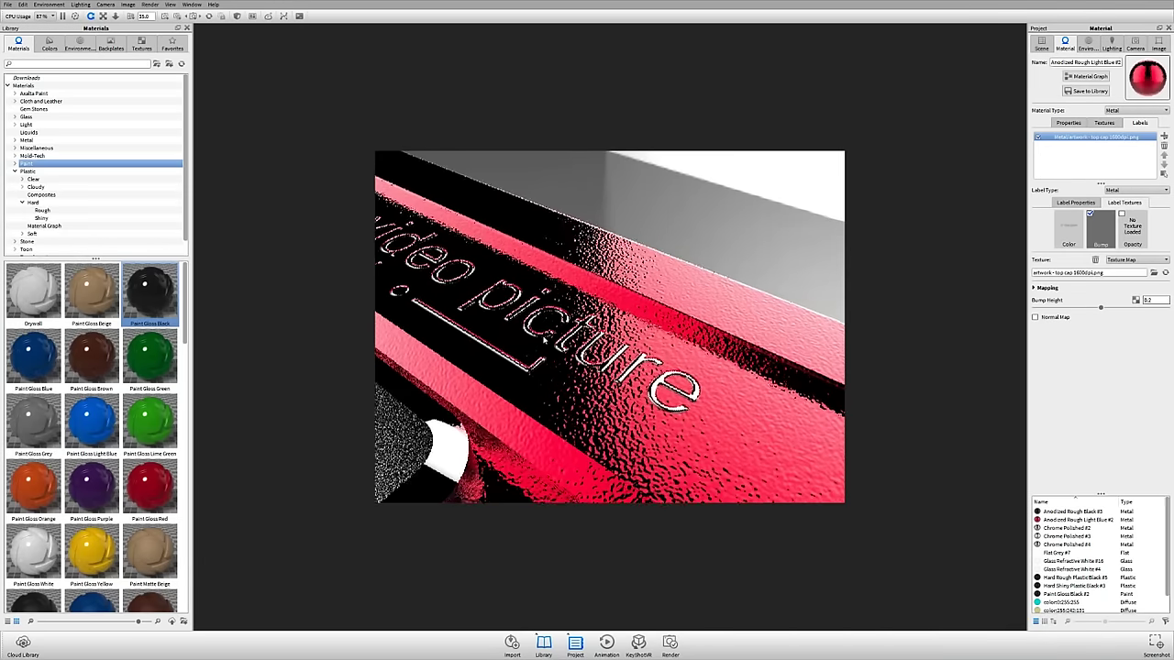
right_click(563, 327)
left_click(598, 531)
left_click_drag(658, 415, 613, 364)
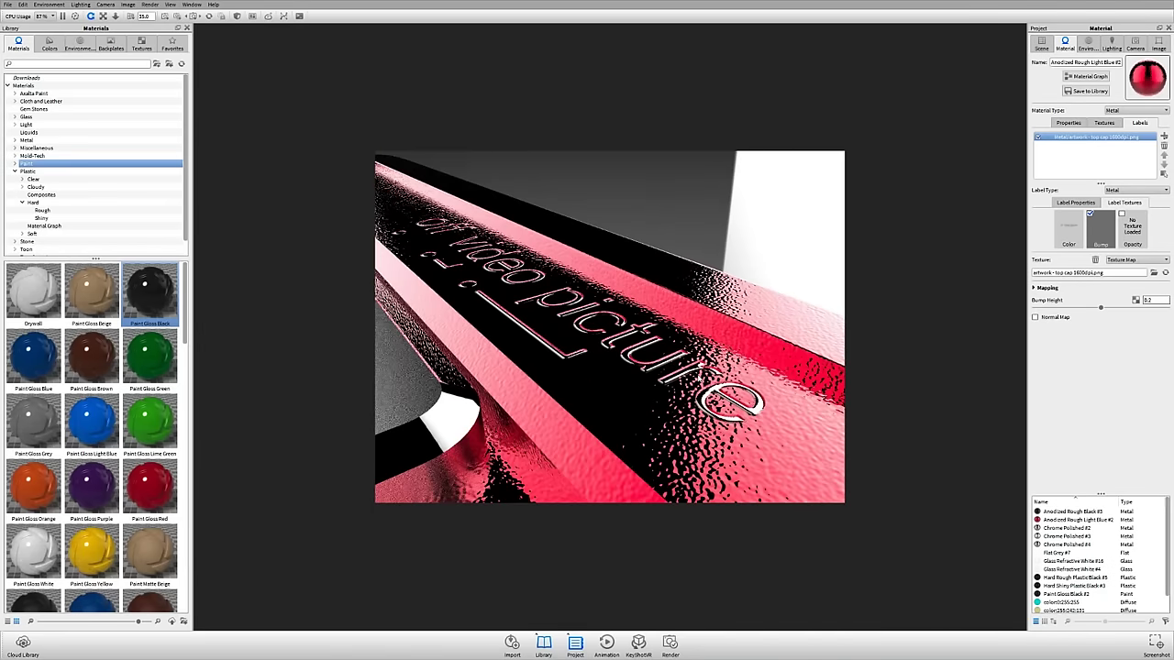
Add the KeyShot 6 icon from the library's label textures as a second label on the middle of the top cap
scroll(618, 294, "down", 3)
left_click_drag(618, 294, 531, 359)
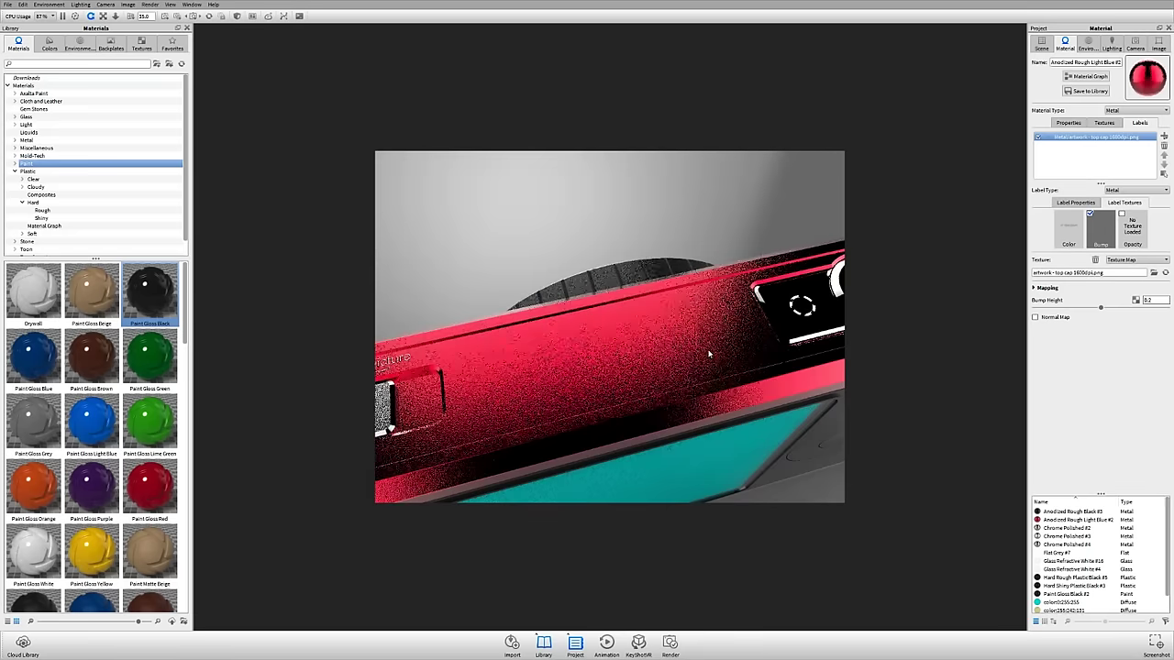
left_click(141, 43)
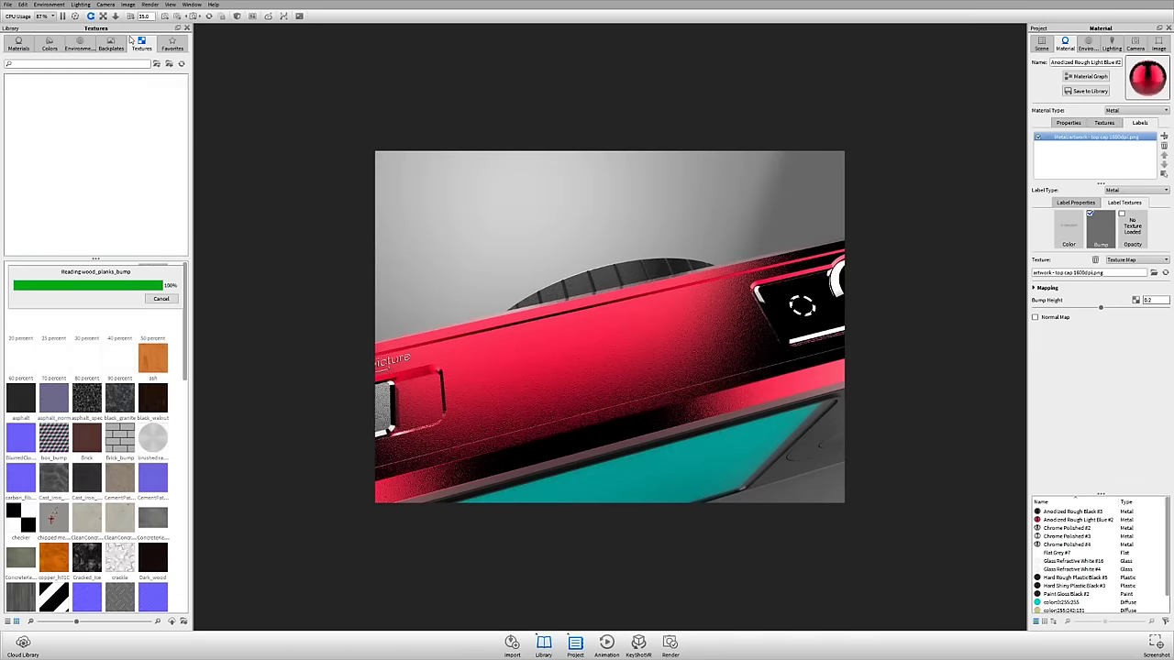
left_click(29, 117)
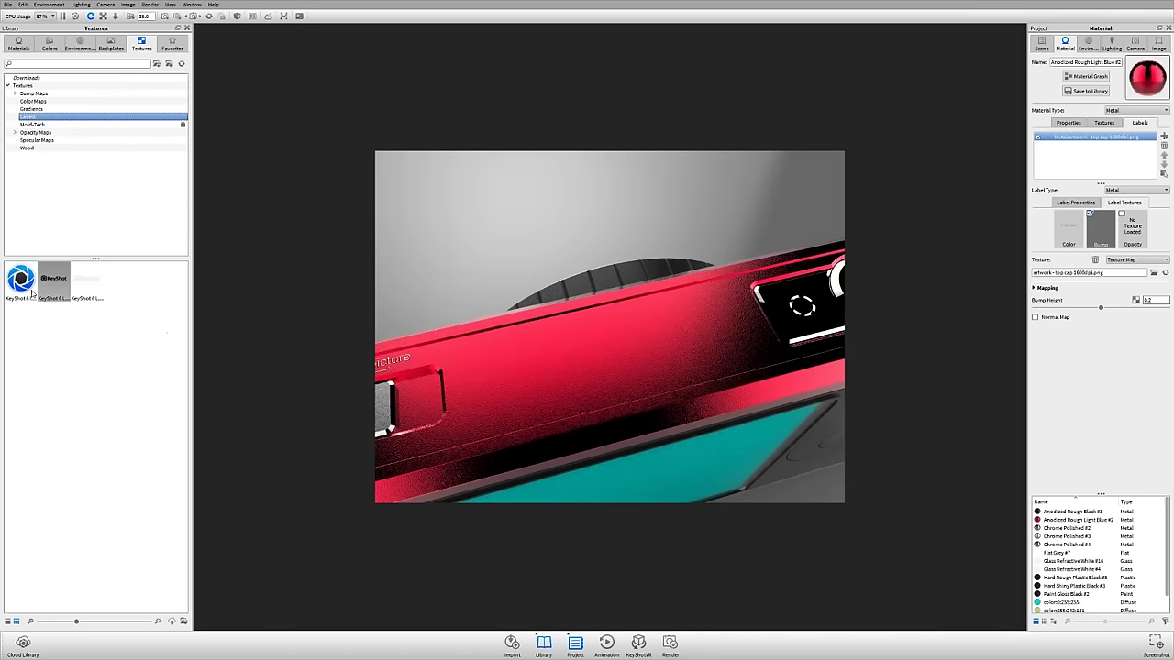
left_click_drag(21, 280, 556, 355)
left_click(666, 383)
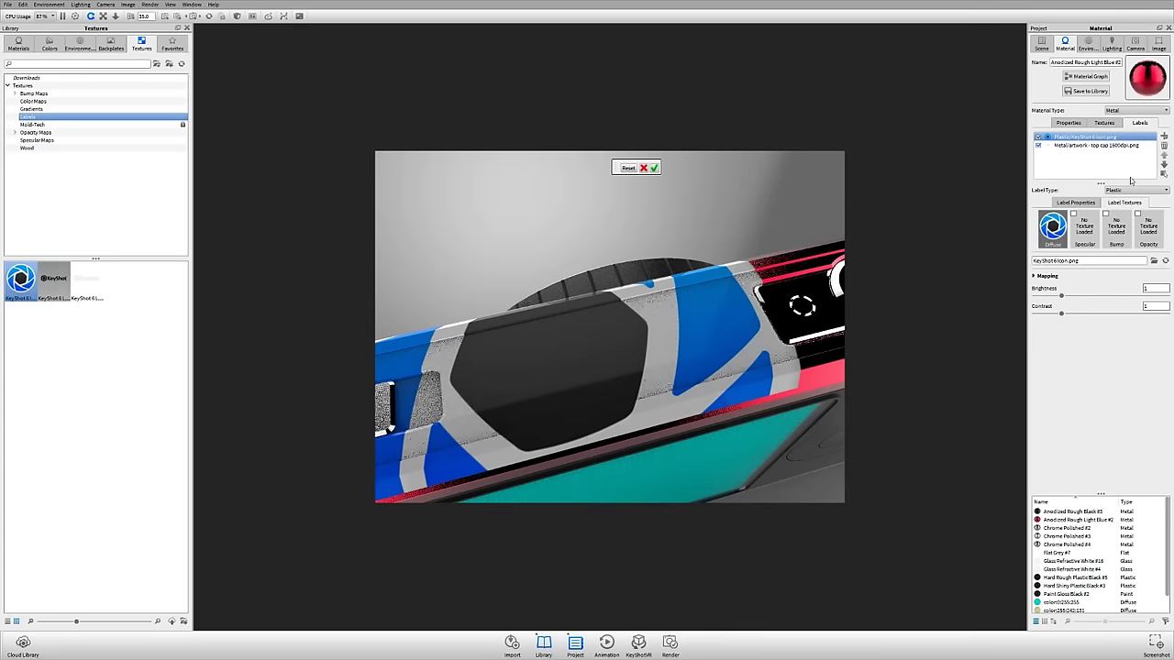
Scale the KeyShot icon label to about 0.08, place it on the open red area beside the slider switch, and accept
left_click(1046, 276)
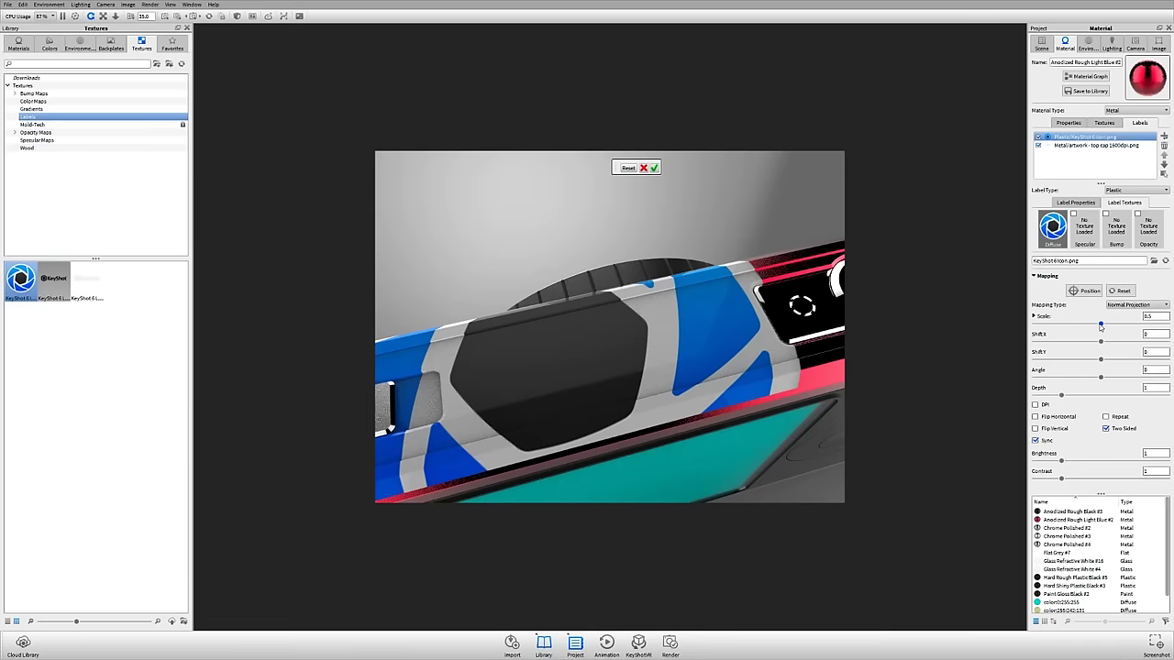
left_click_drag(1100, 326, 1044, 326)
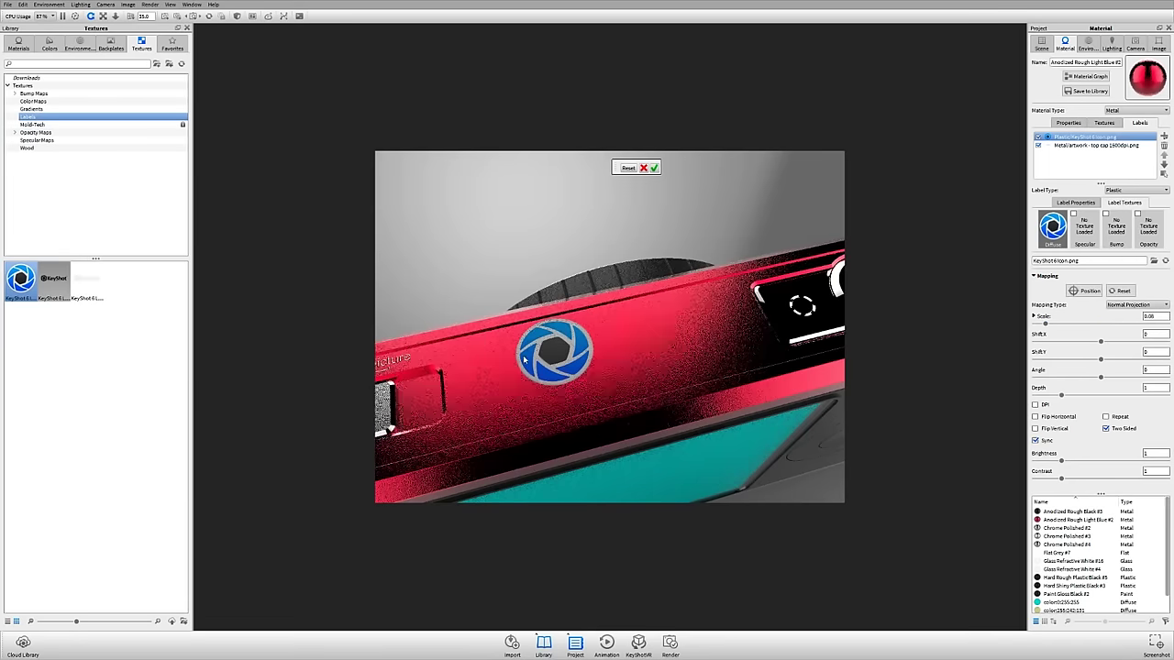
left_click(550, 369)
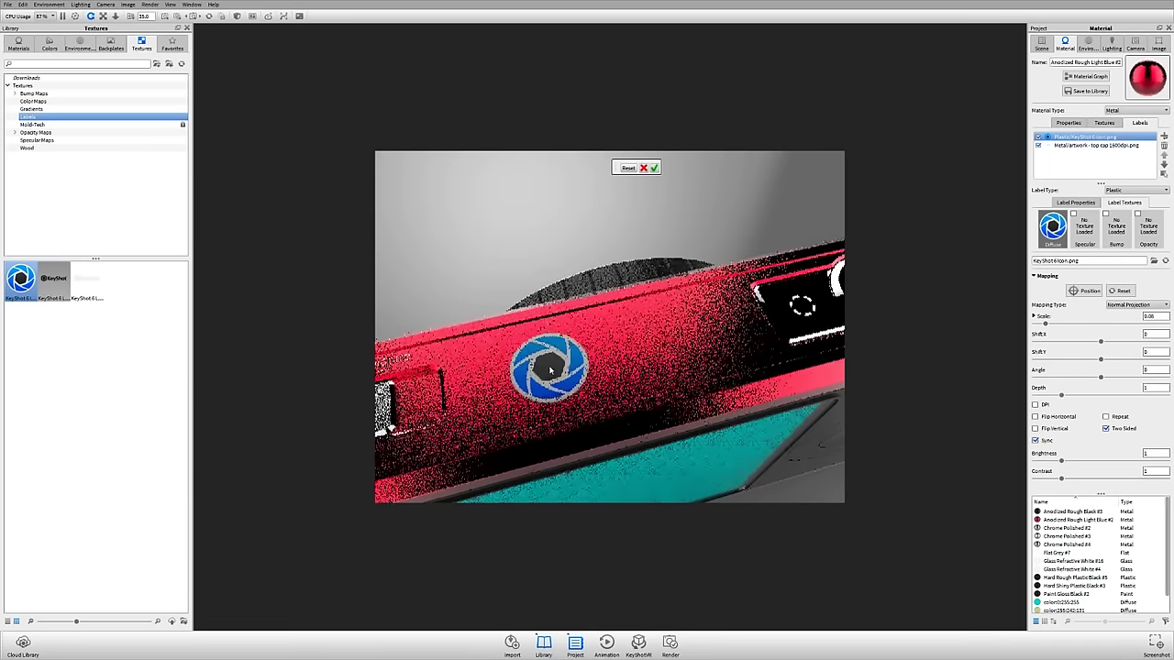
left_click(654, 167)
Examine the KeyShot icon label up close and from different angles on the red top cap
left_click_drag(594, 448, 526, 435)
right_click(527, 434)
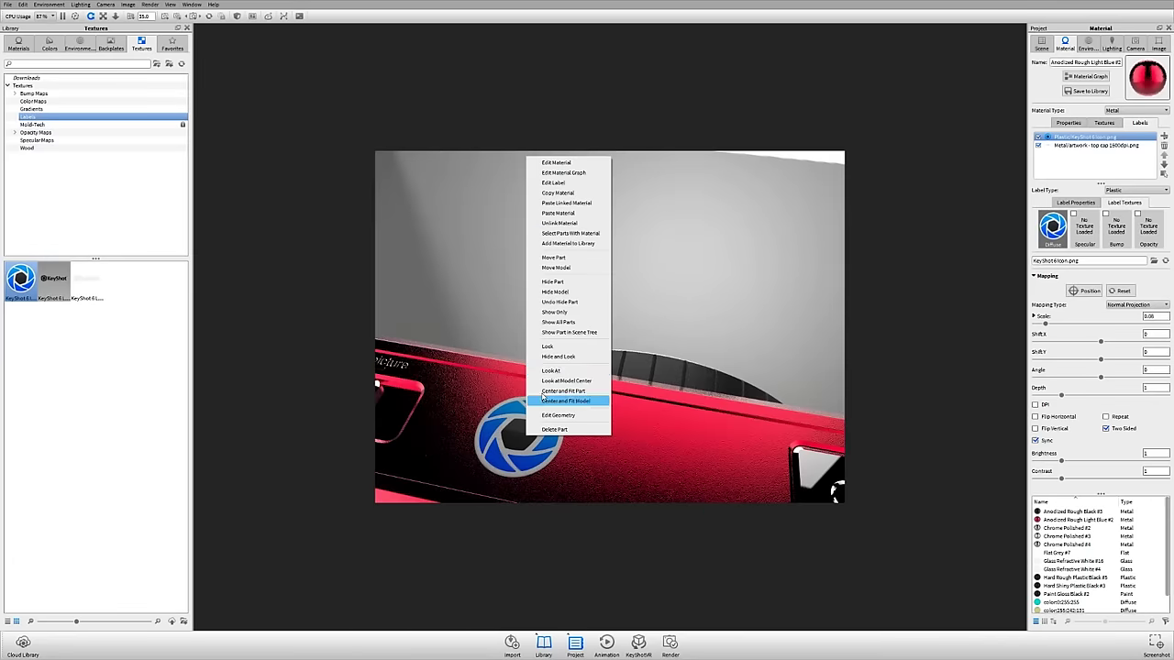
left_click(541, 379)
scroll(539, 383, "up", 5)
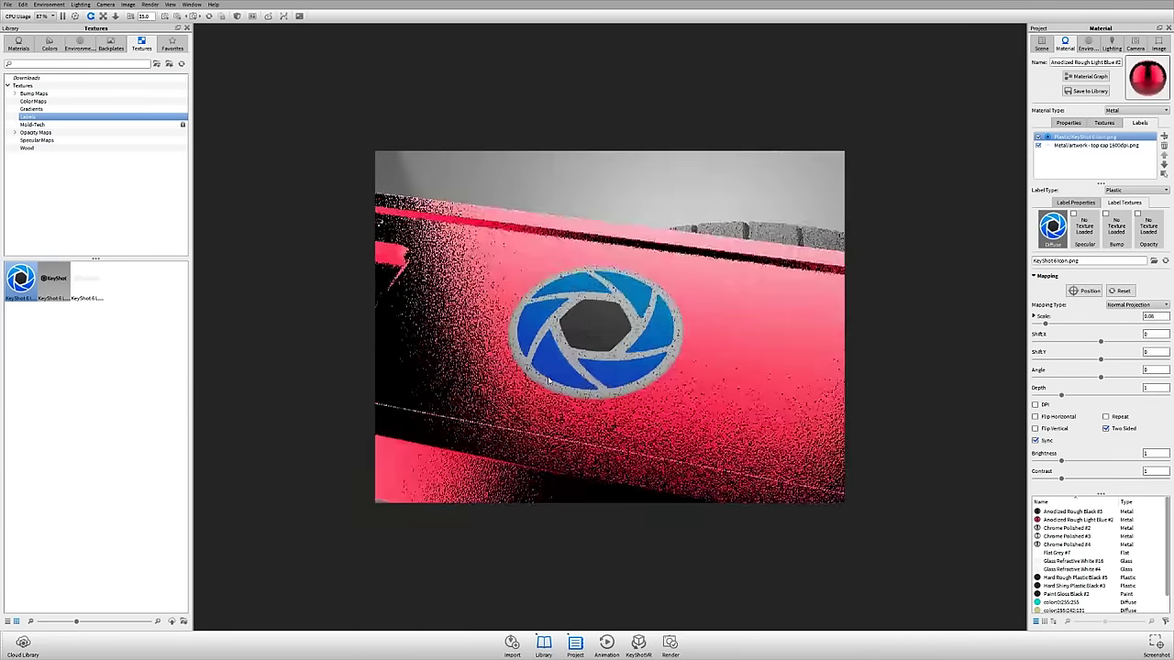
left_click_drag(677, 312, 600, 208)
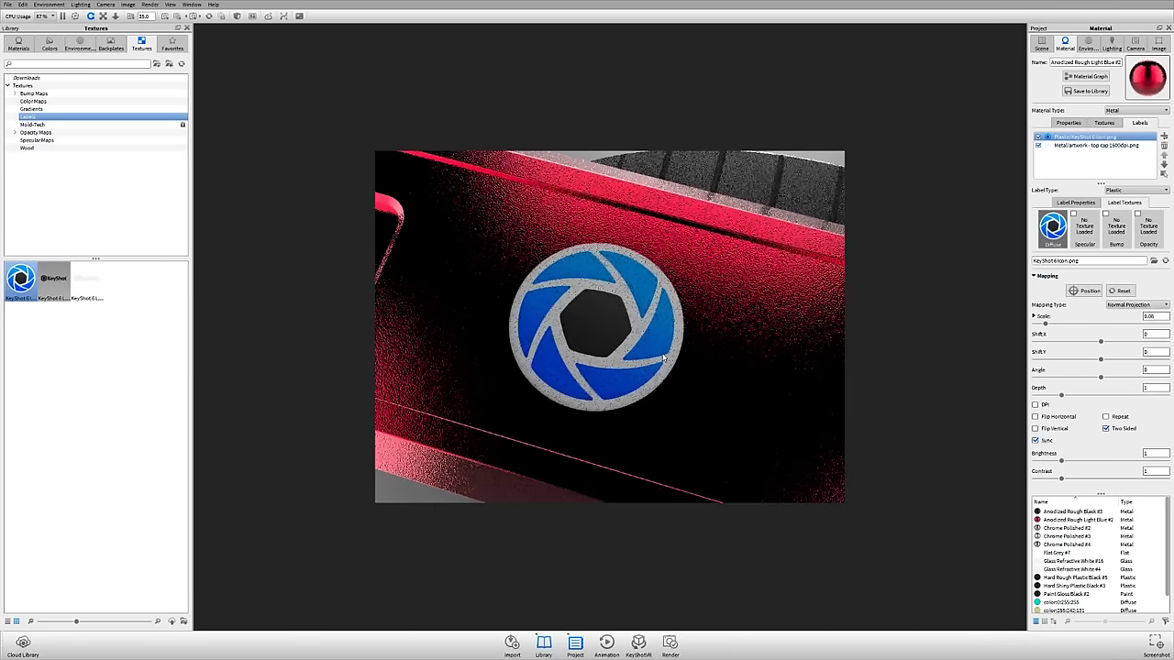
left_click_drag(663, 358, 666, 377)
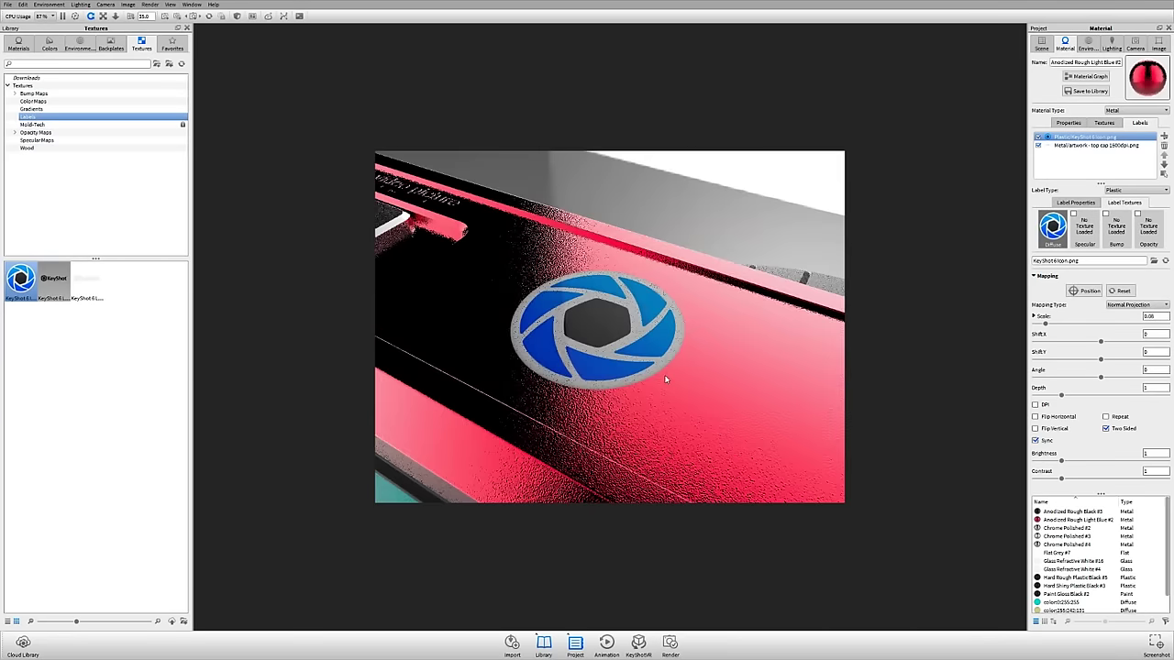
scroll(660, 377, "up", 4)
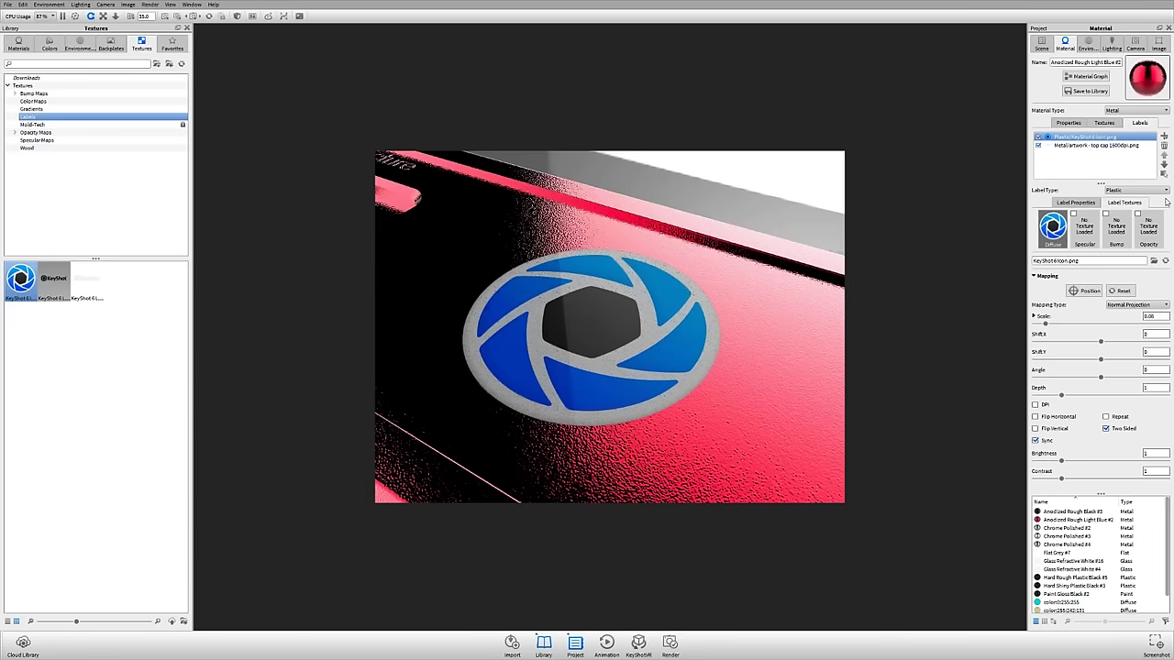
left_click_drag(652, 353, 612, 334)
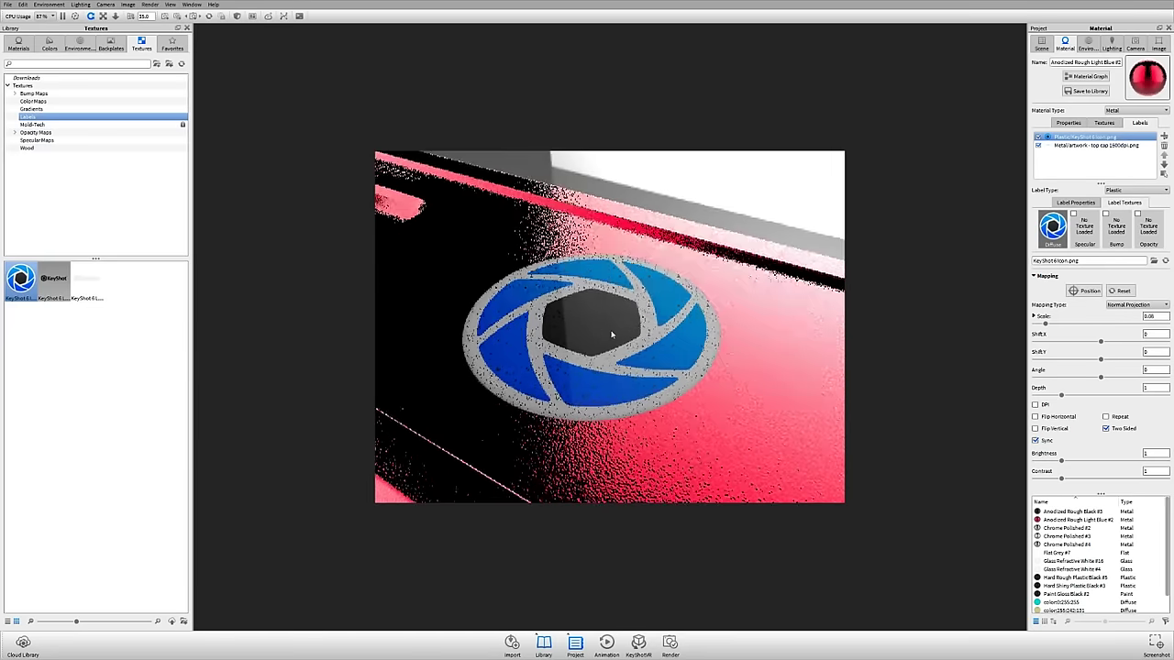
Set the KeyShot icon label's bump texture to From Parent and check the surface grain on the icon up close
scroll(612, 334, "up", 3)
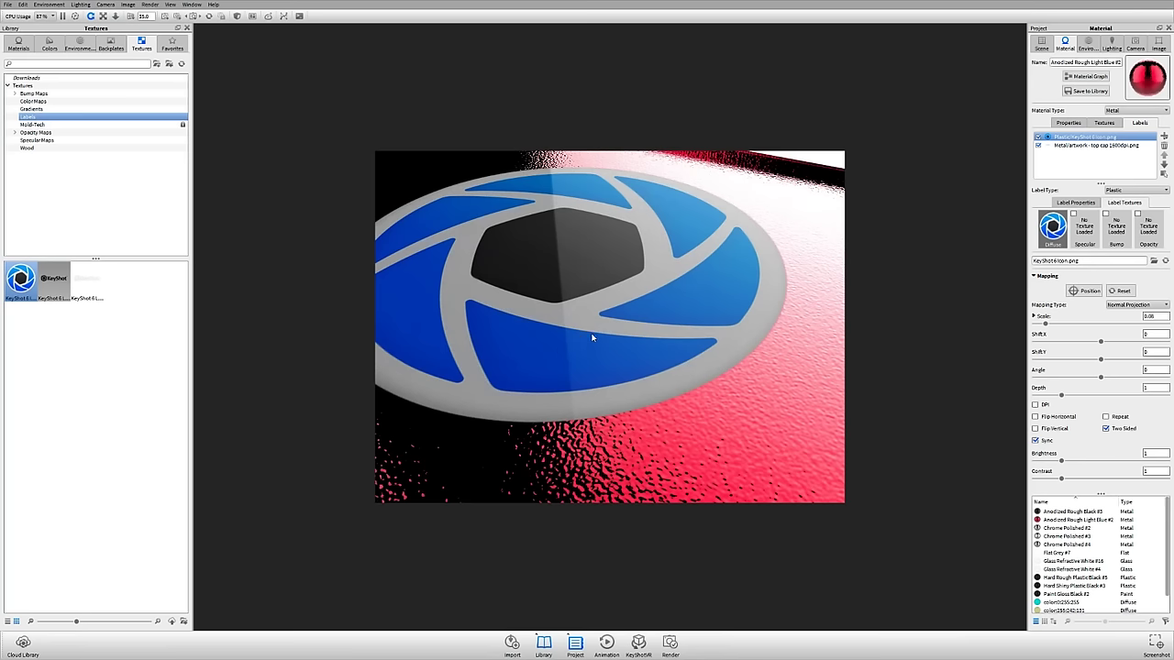
mouse_move(592, 337)
left_mouse_down()
mouse_move(599, 328)
mouse_move(609, 347)
left_mouse_up()
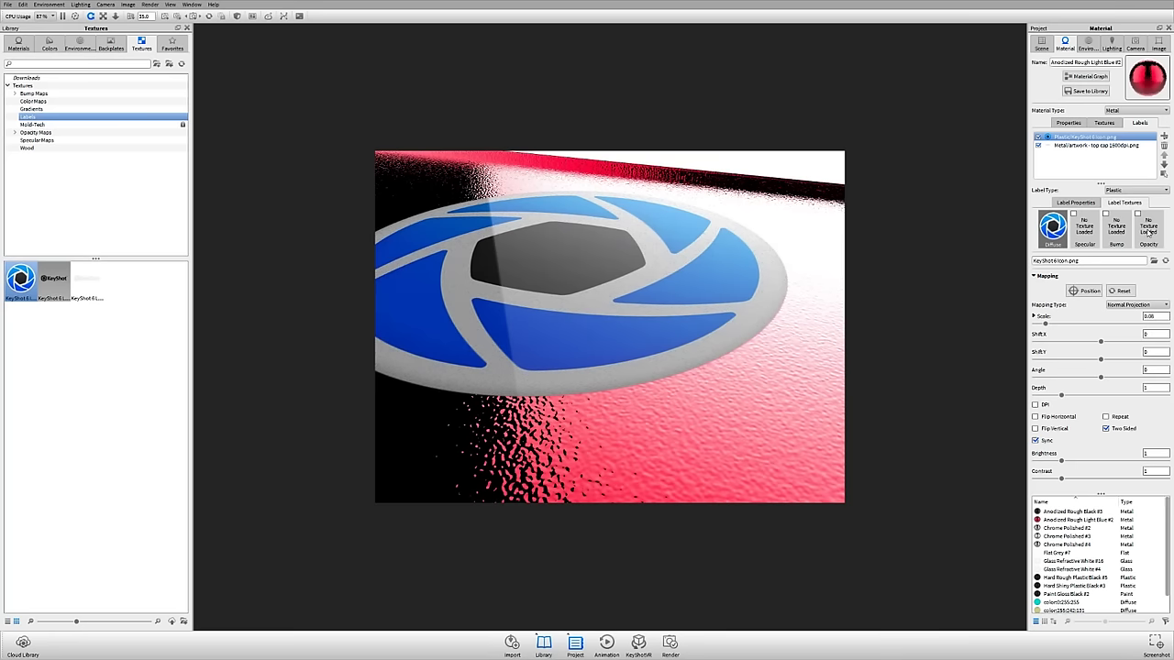
left_click(1115, 229)
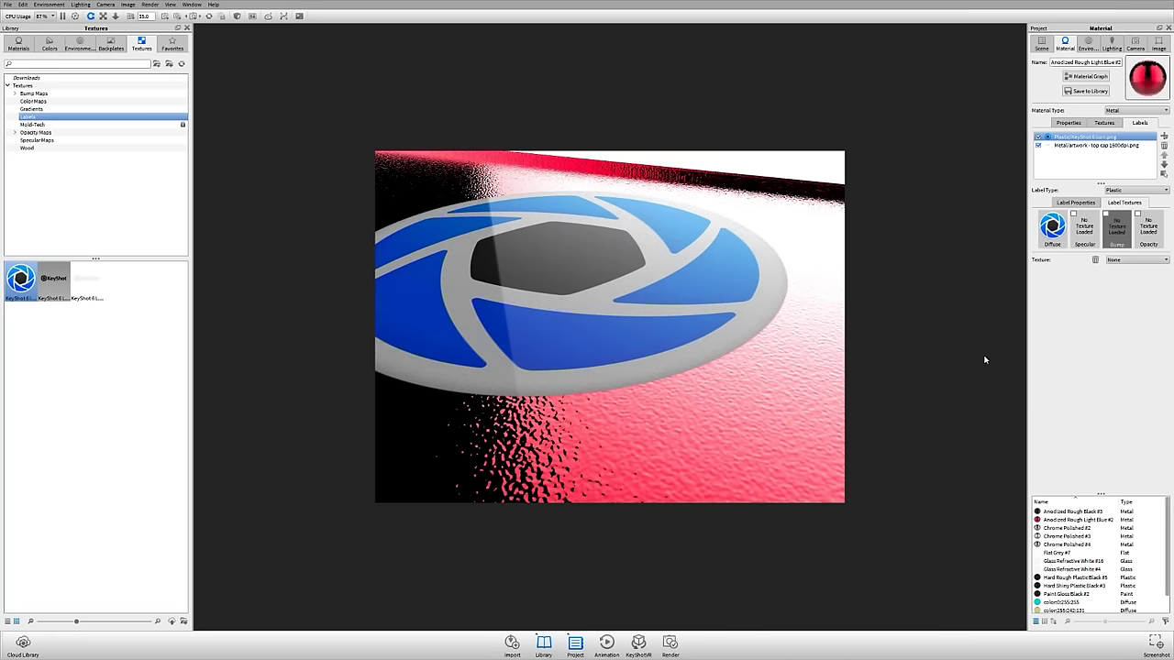
left_click(1141, 261)
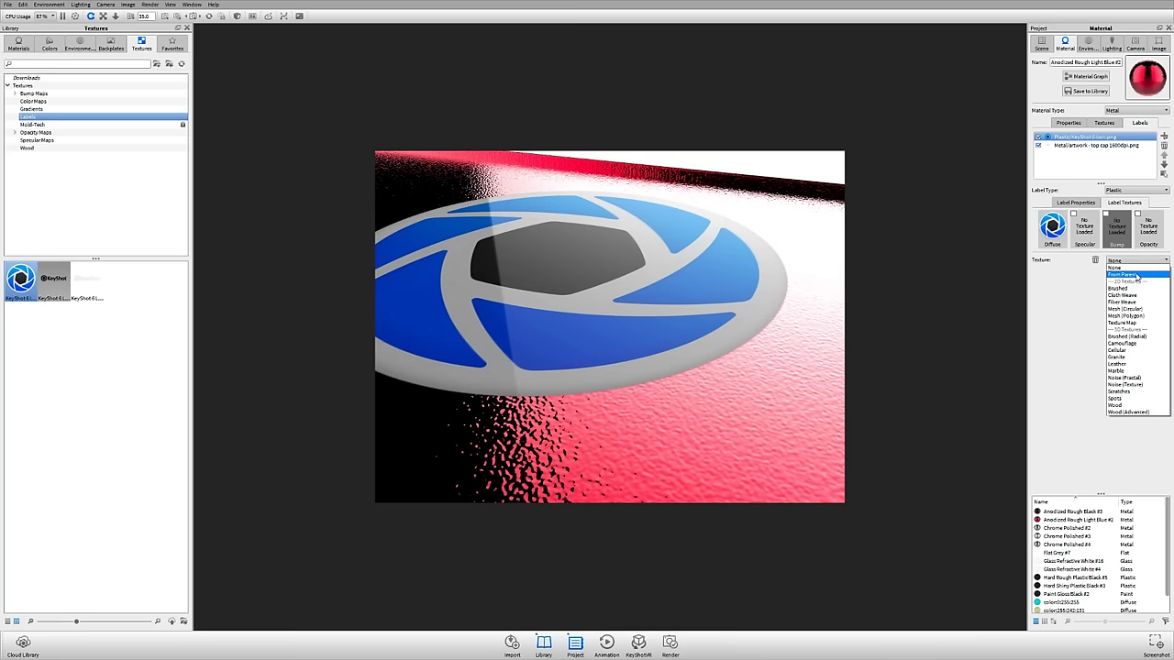
left_click(1137, 276)
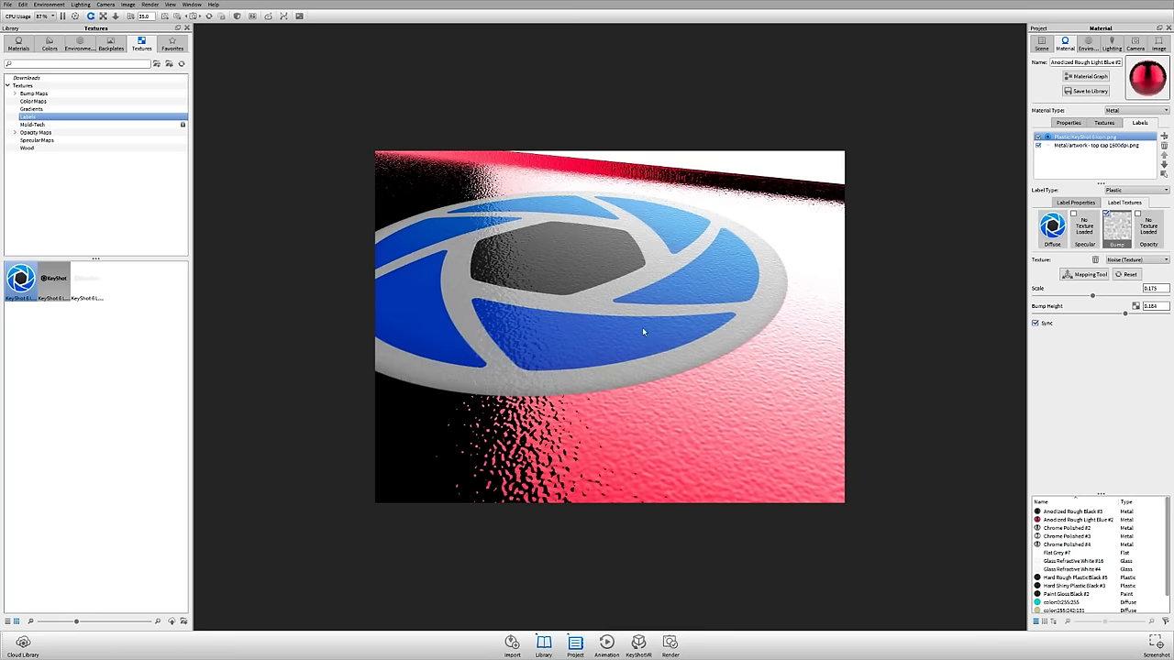
left_click_drag(609, 344, 704, 397)
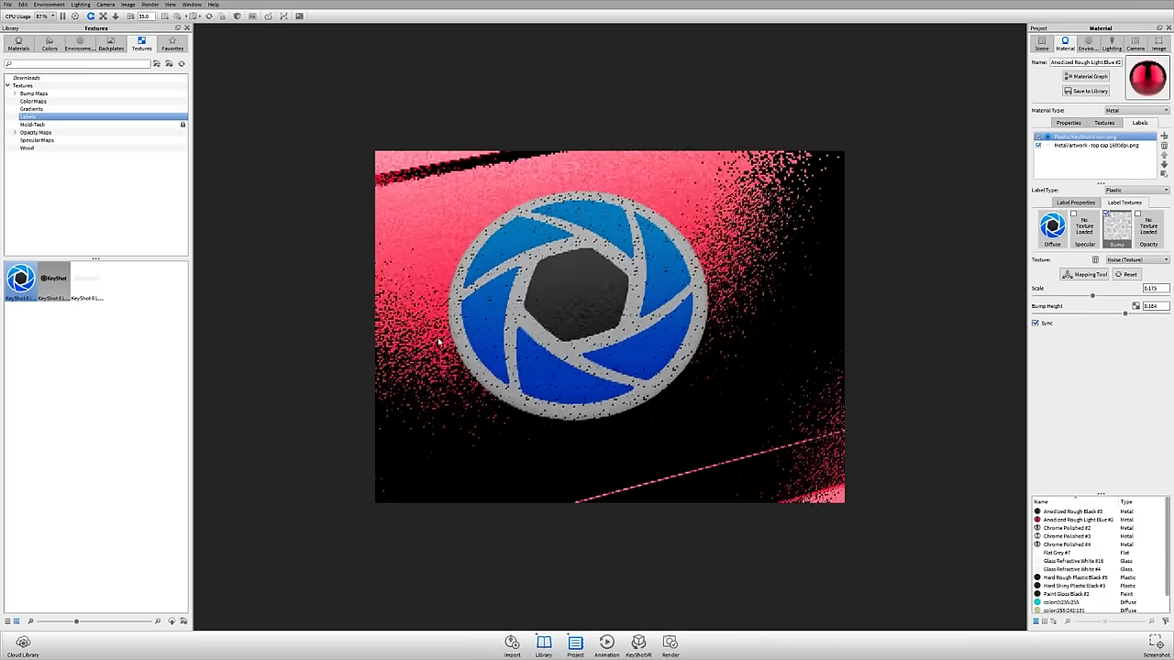
scroll(530, 357, "down", 5)
left_click_drag(531, 357, 646, 362)
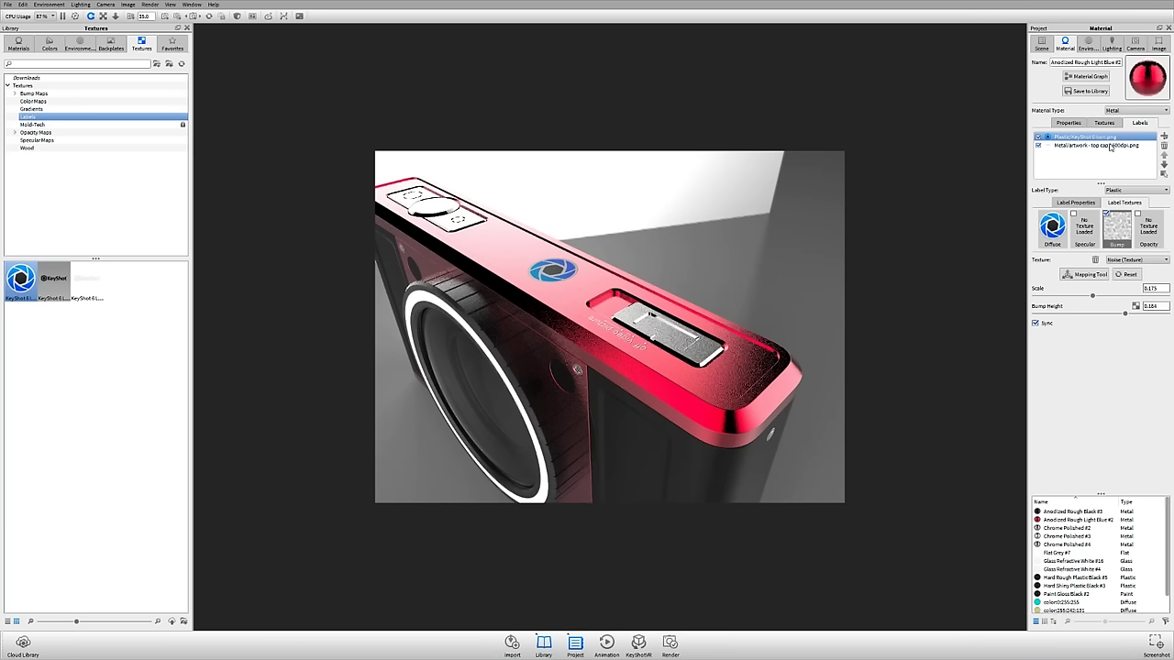
Open the top cap material's Material Graph, enlarge its window, and move the Plastic and KeyShot icon texture nodes above the others
left_click(1092, 77)
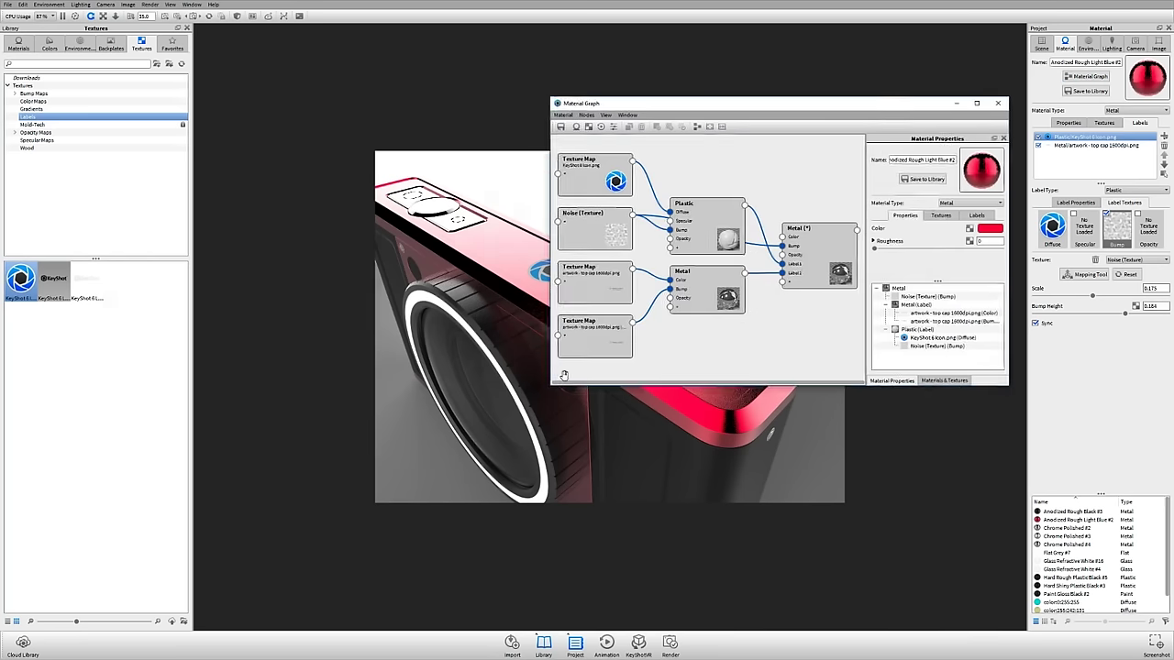
left_click_drag(550, 389, 477, 581)
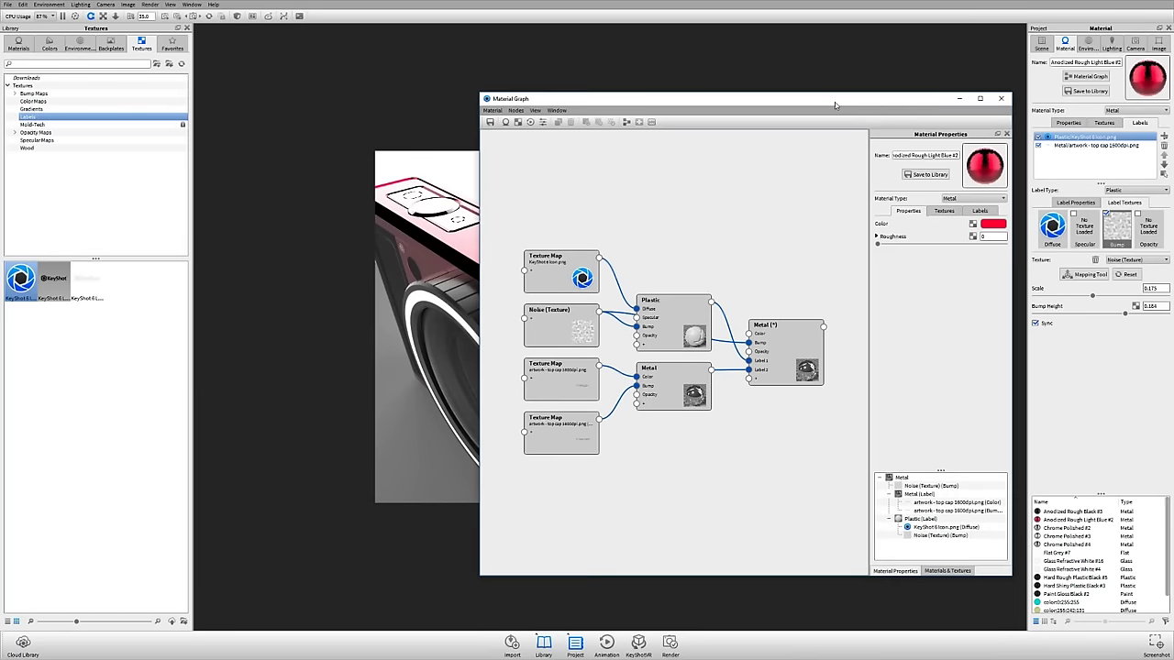
left_click_drag(832, 109, 945, 48)
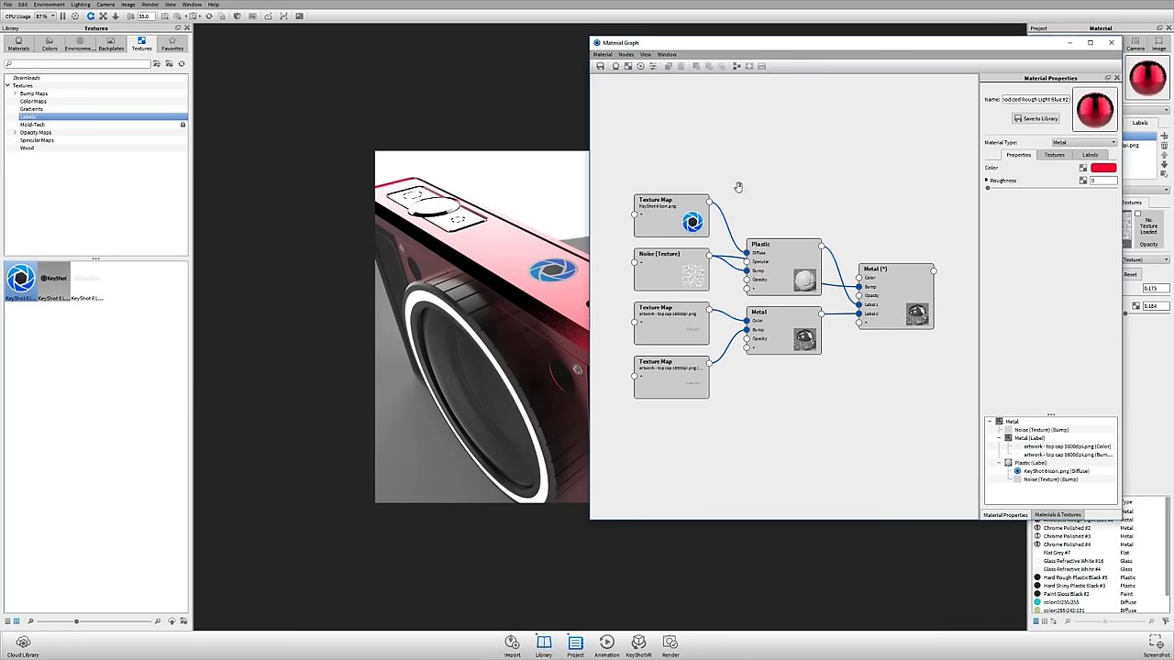
left_click_drag(786, 263, 781, 198)
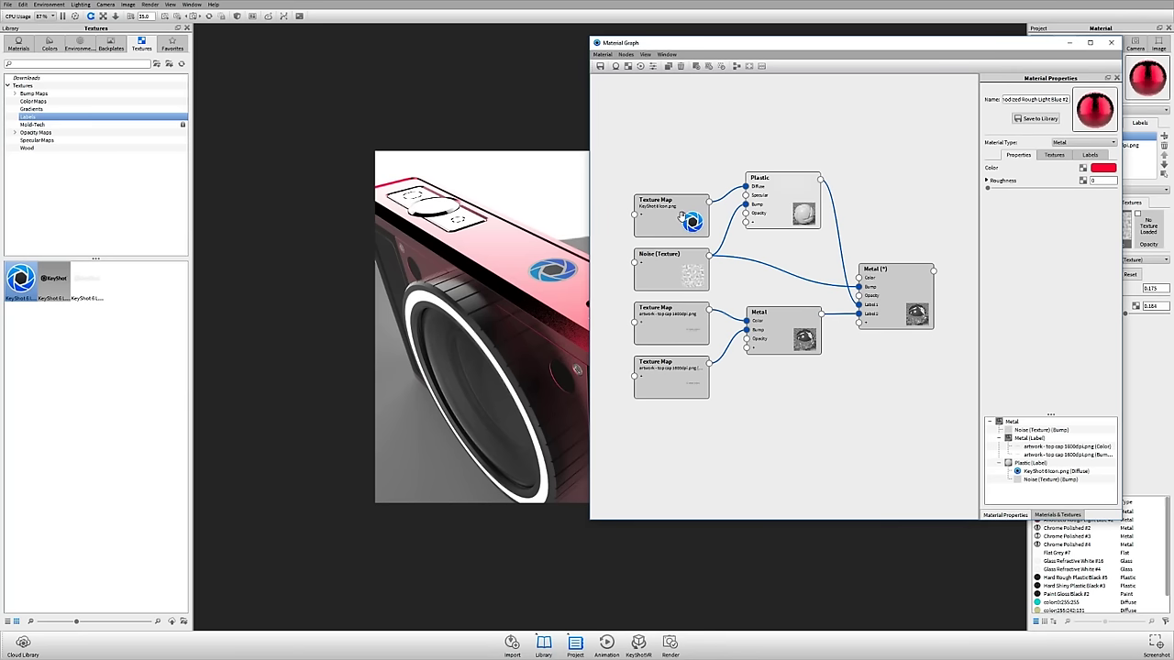
left_click_drag(686, 203, 678, 159)
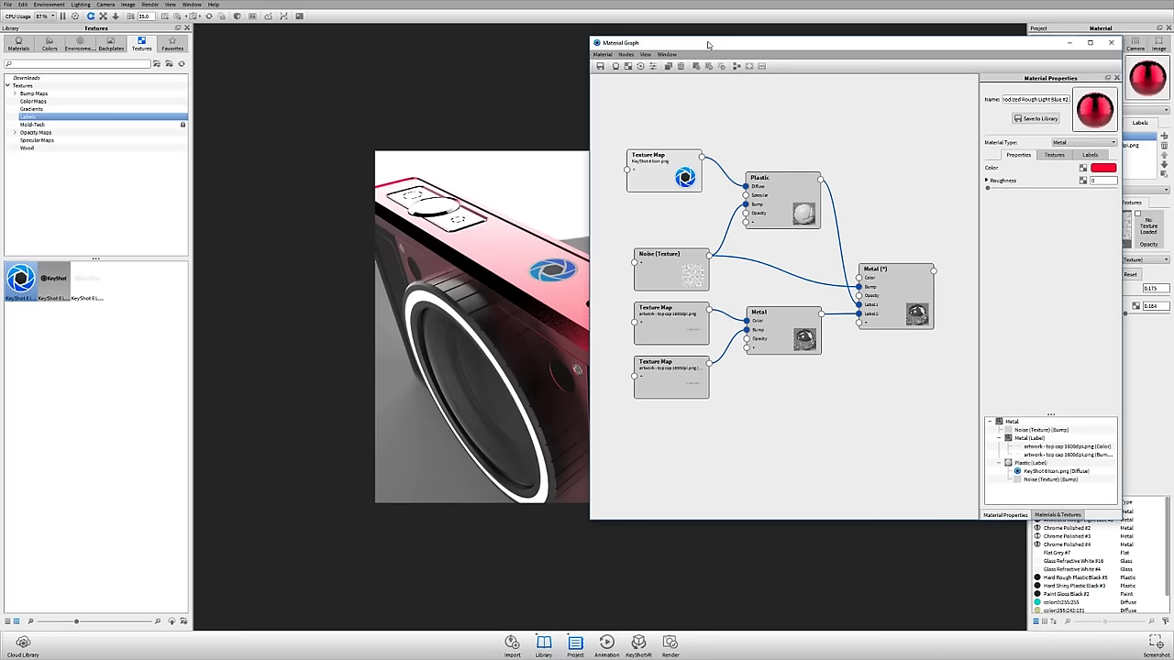
left_click_drag(707, 43, 794, 63)
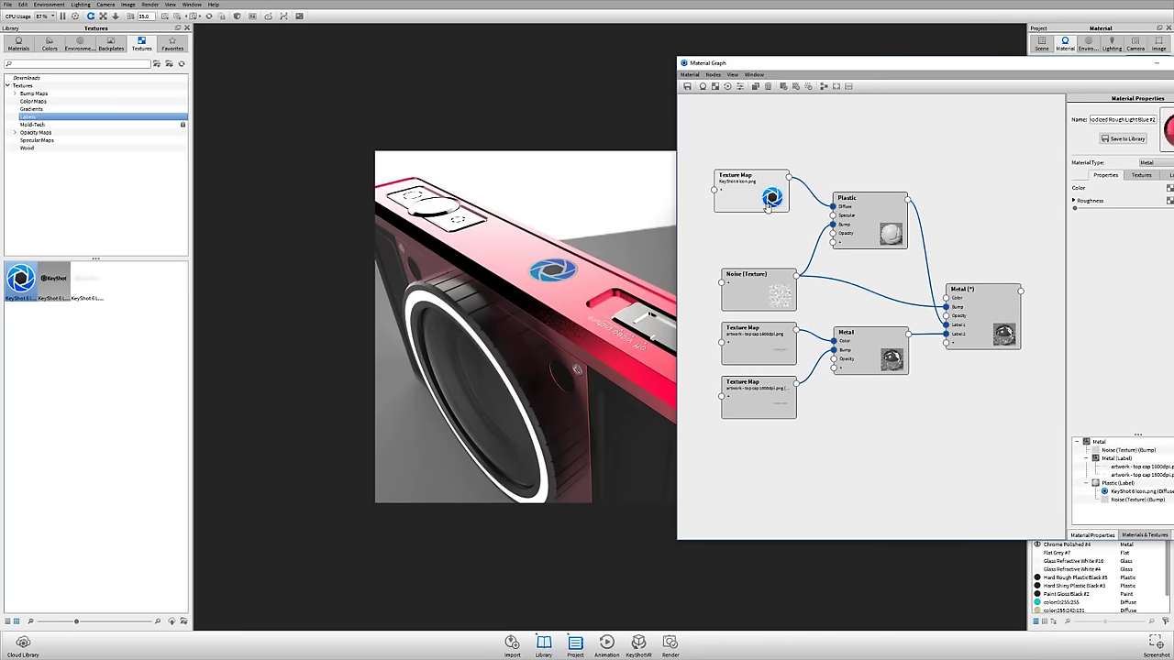
Add a Color Adjust utility node to the graph and place the KeyShot icon's texture map node below it
right_click(758, 136)
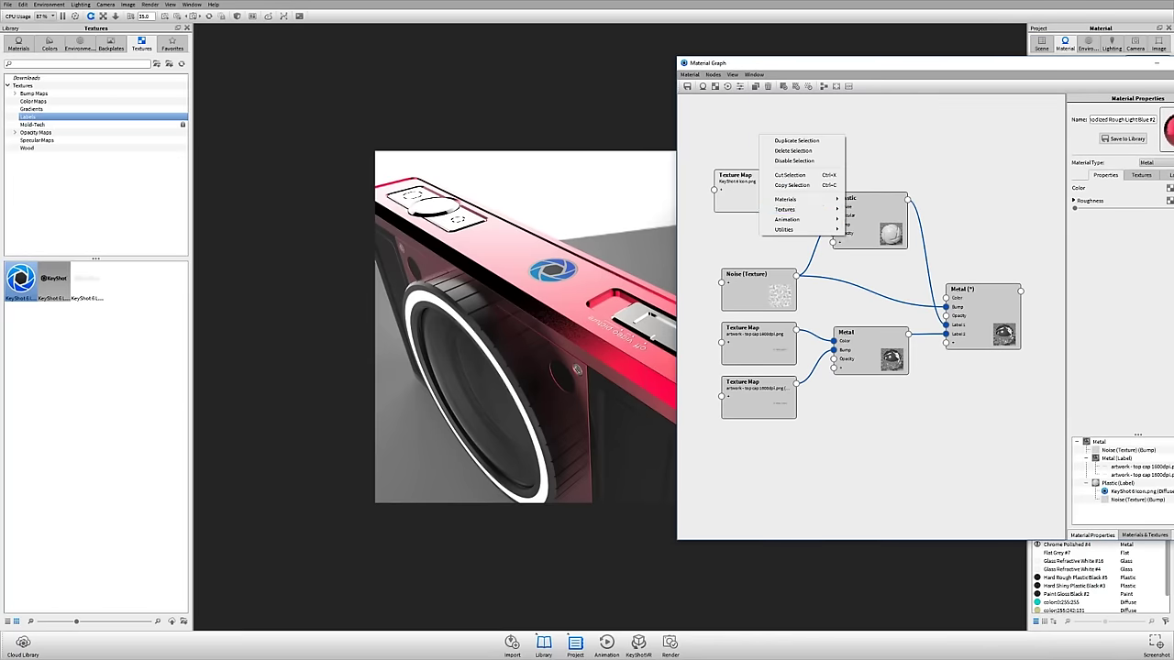
mouse_move(821, 210)
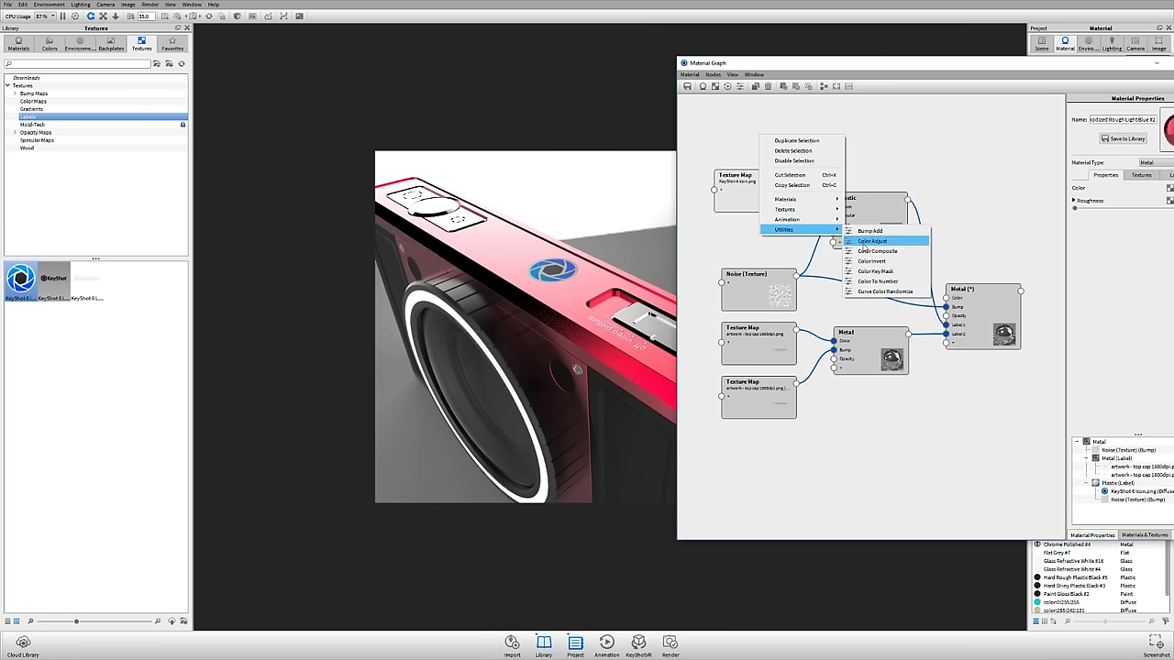
left_click(877, 242)
left_click_drag(768, 197, 707, 242)
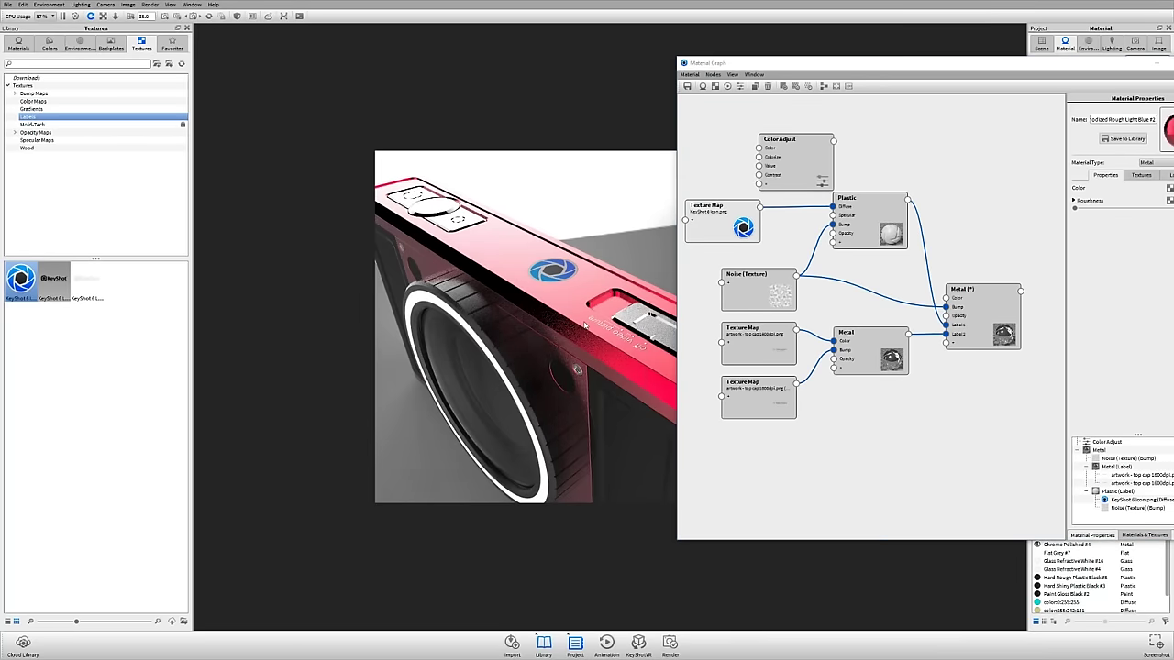
Route the KeyShot icon texture map through Color Adjust's Color input into the Plastic label's Diffuse, and arrange the nodes in sequence
left_click_drag(580, 300, 533, 363)
scroll(531, 276, "up", 2)
scroll(530, 276, "up", 1)
middle_click_drag(531, 276, 545, 324)
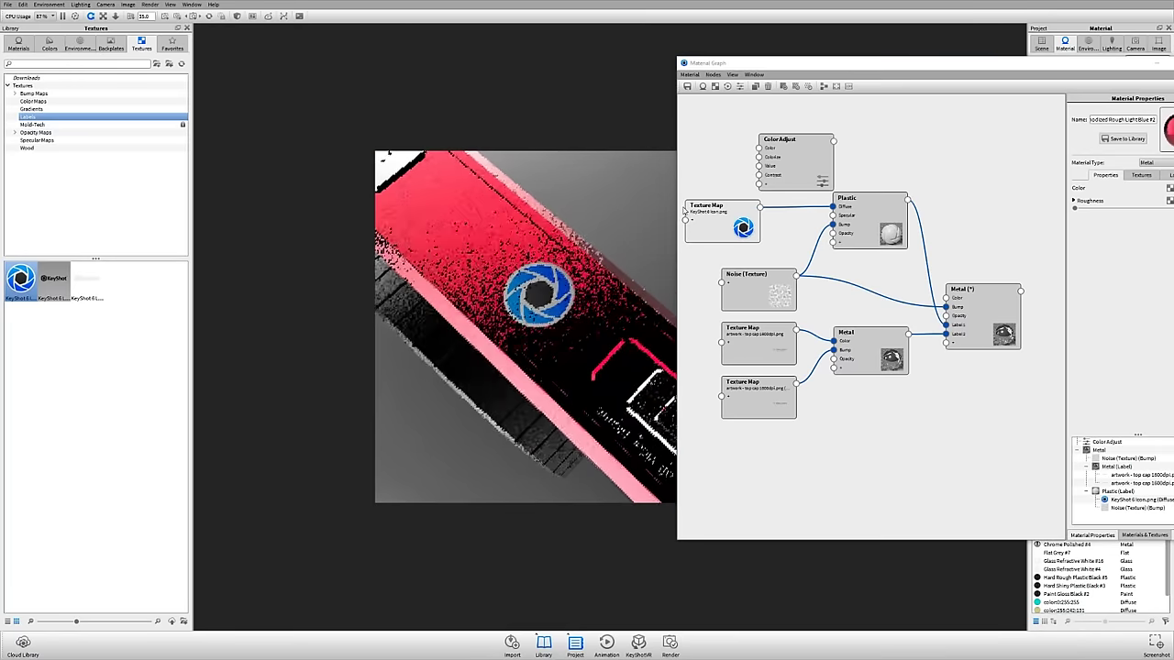
left_click_drag(721, 205, 712, 183)
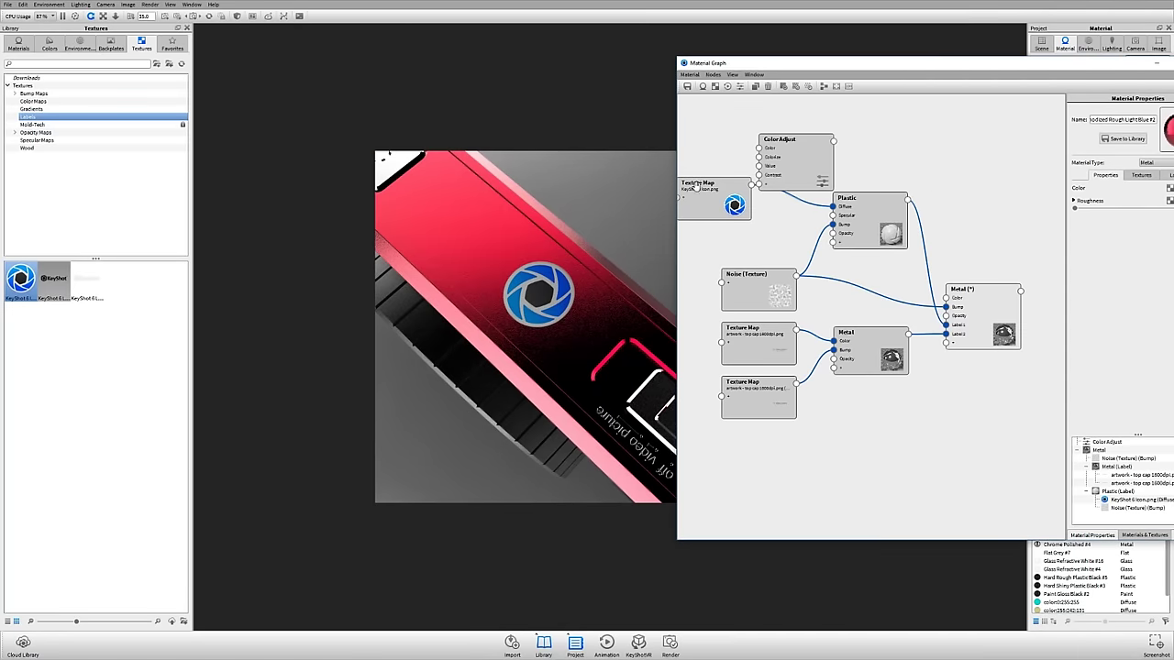
left_click_drag(697, 188, 703, 201)
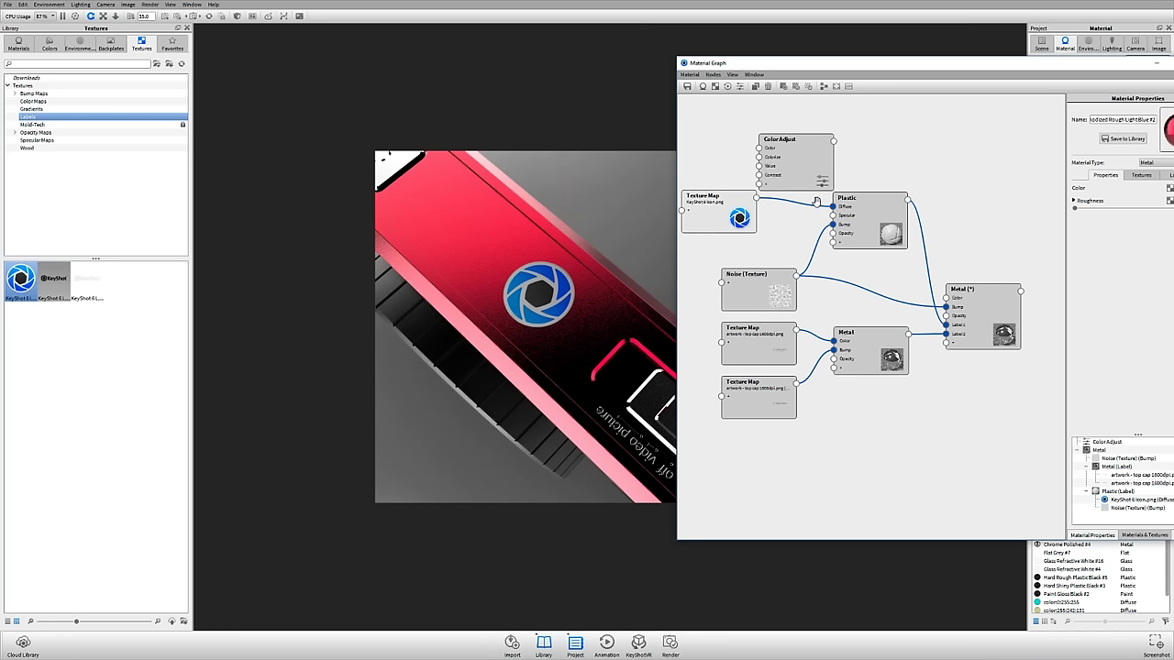
left_click_drag(705, 196, 697, 195)
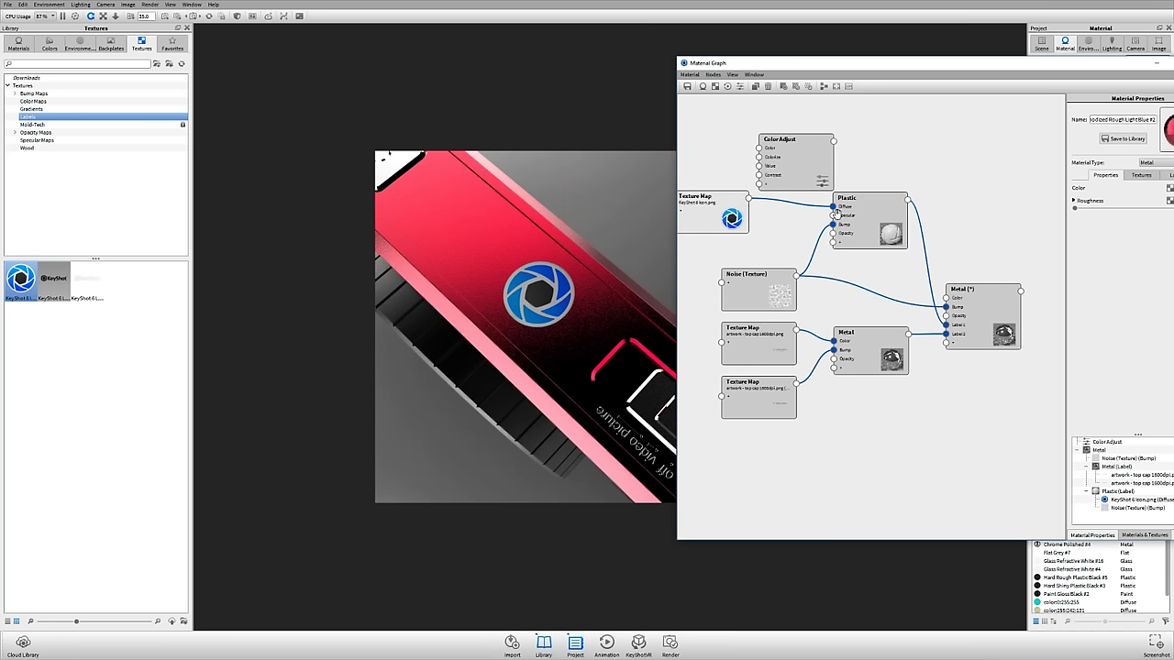
left_click_drag(834, 207, 760, 148)
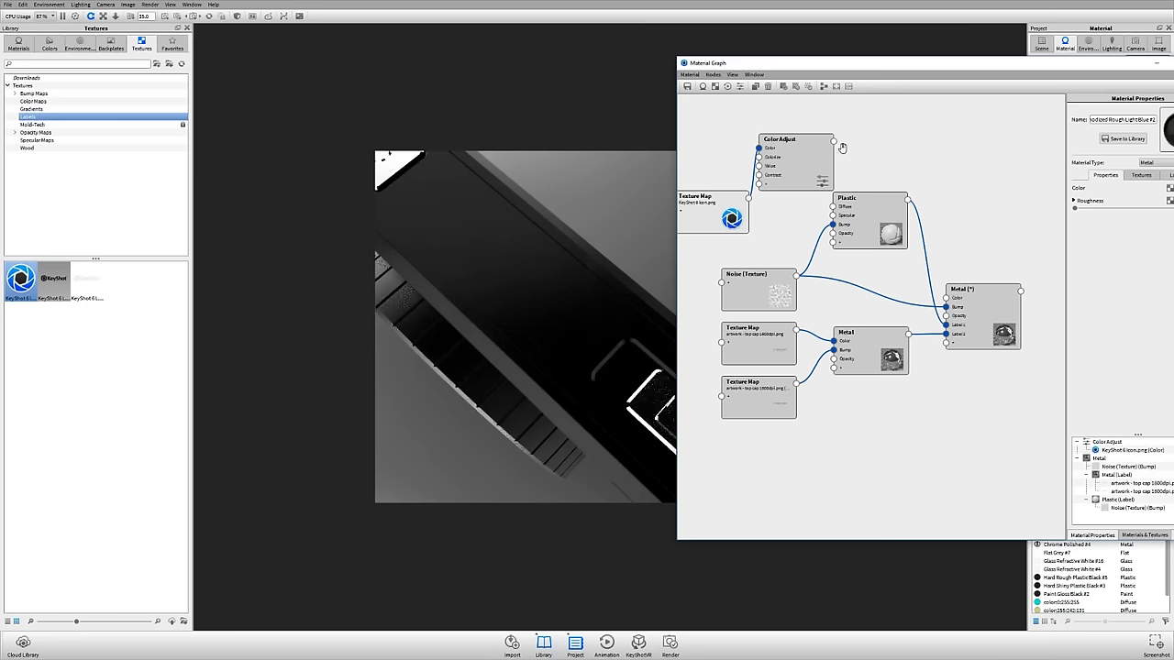
left_click_drag(834, 143, 840, 209)
left_click_drag(724, 199, 683, 164)
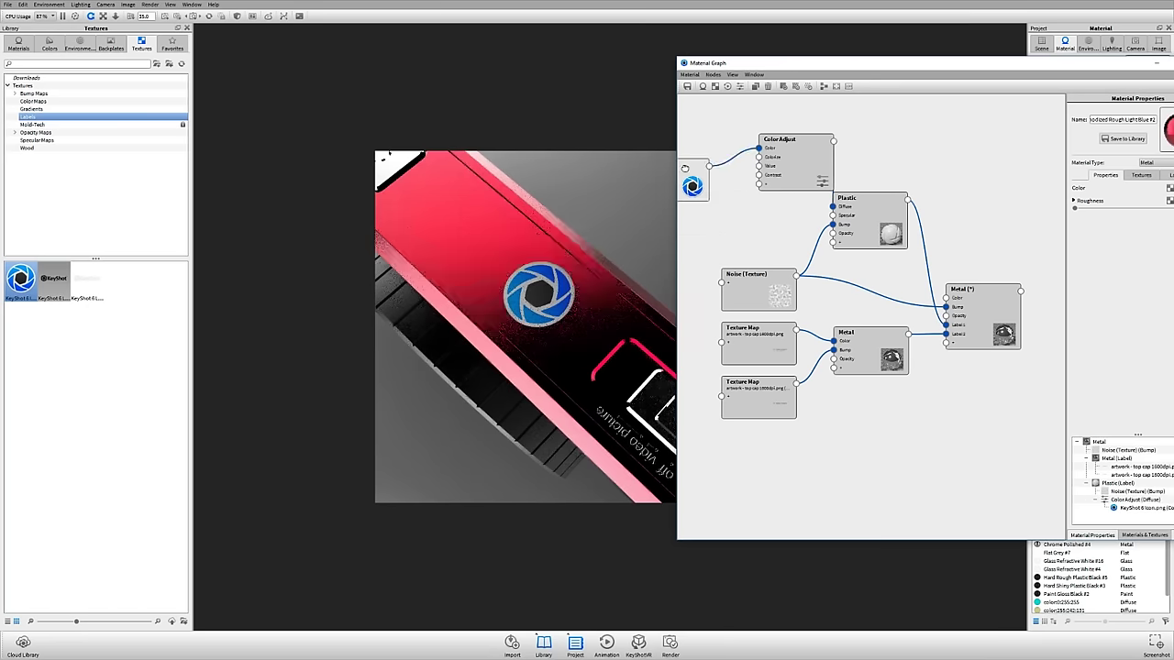
left_click_drag(789, 175, 756, 236)
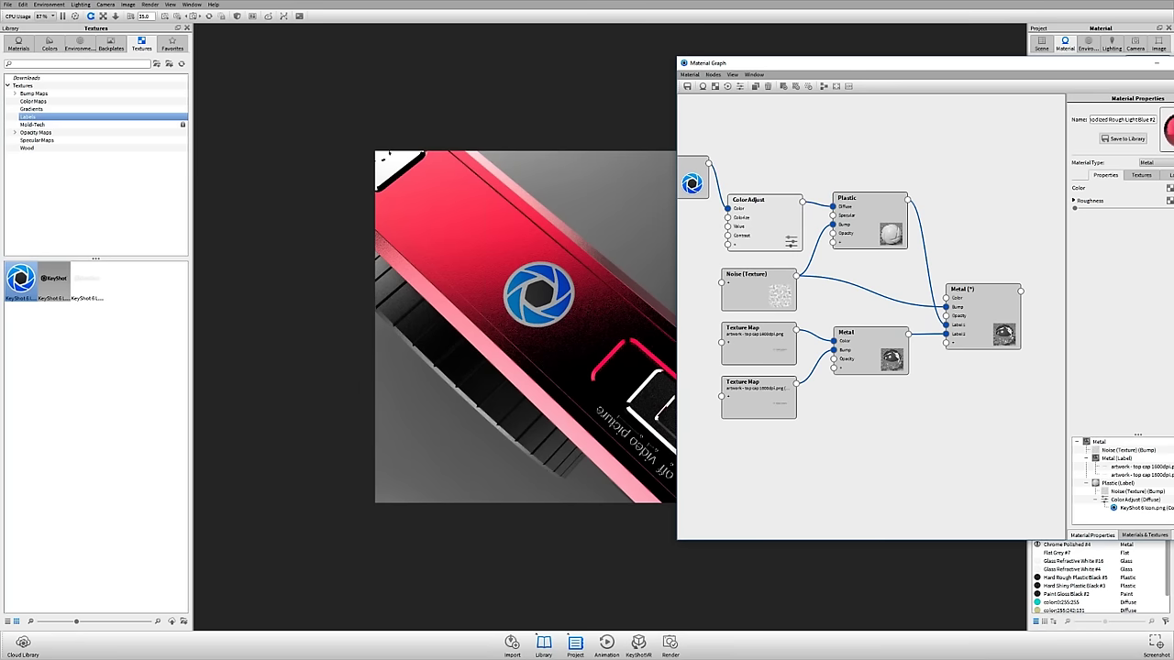
Set the Color Adjust node's hue to about 0.86 to recolour the icon teal, and close the Material Graph
left_click(758, 220)
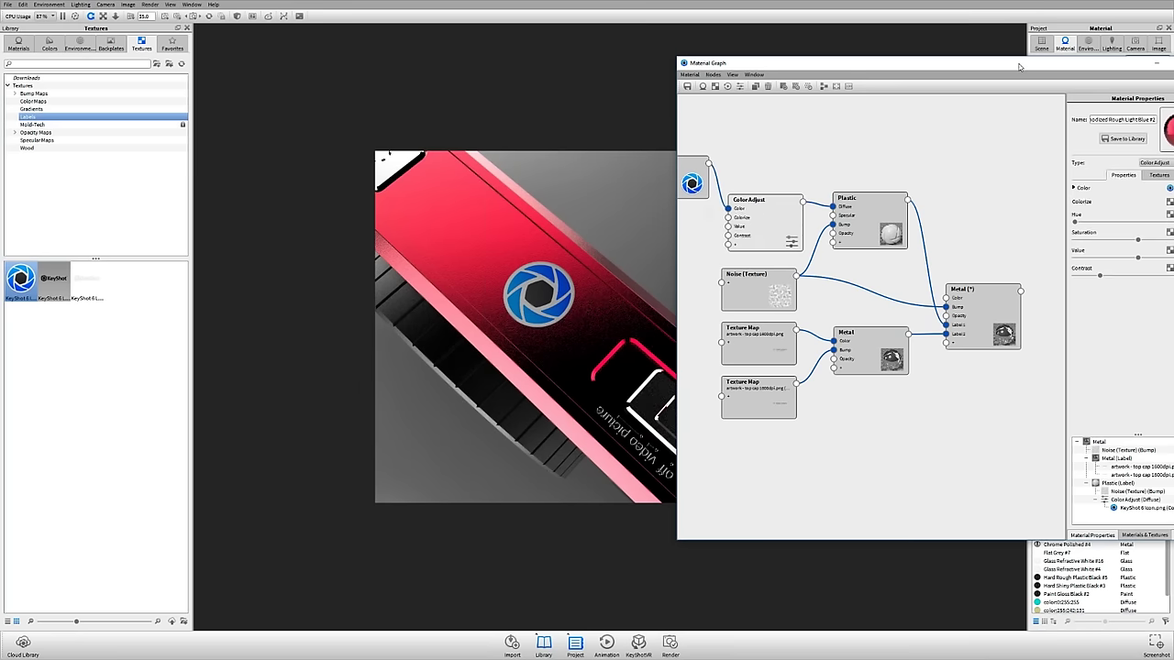
left_click_drag(1018, 66, 928, 66)
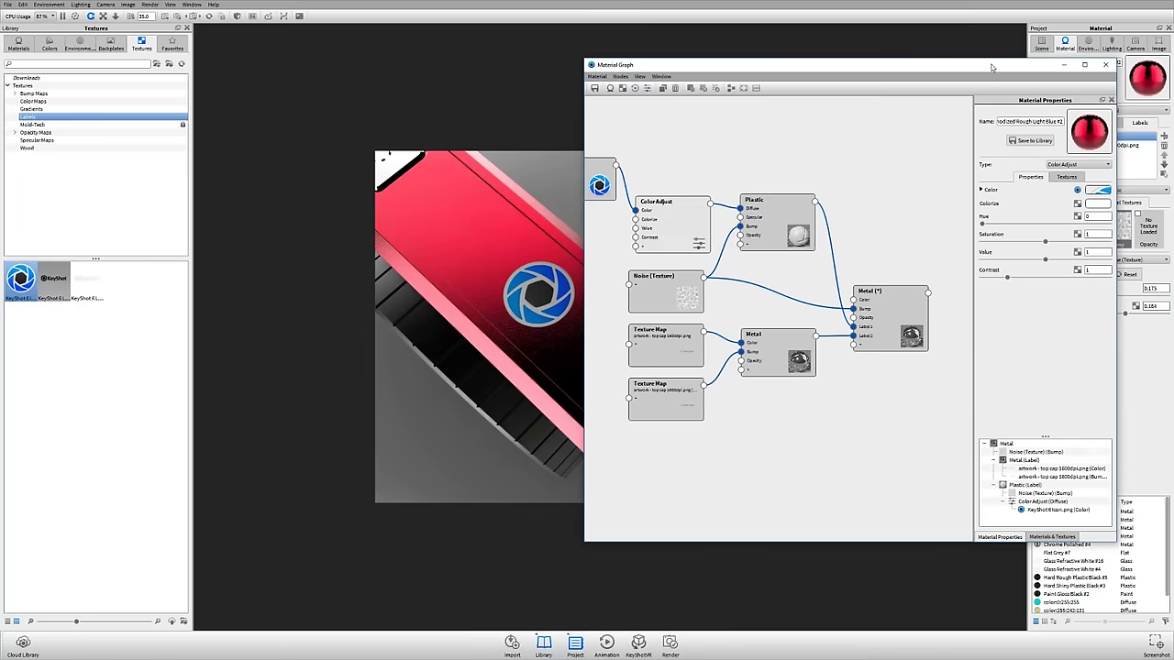
left_click_drag(991, 67, 419, 101)
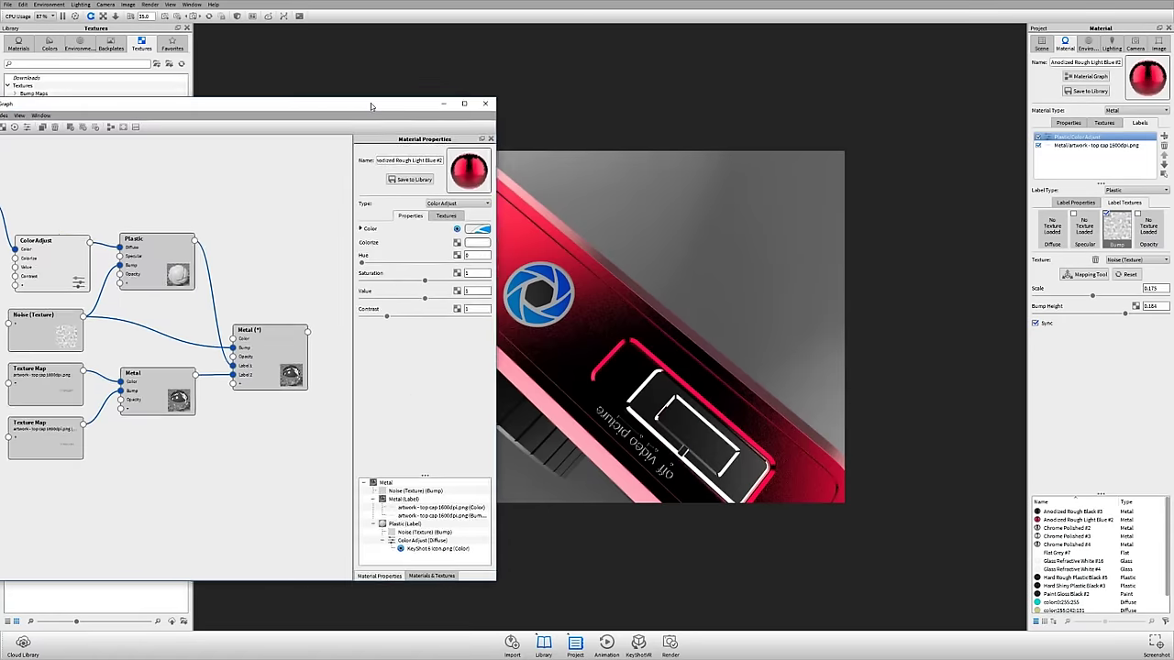
left_click_drag(370, 103, 299, 48)
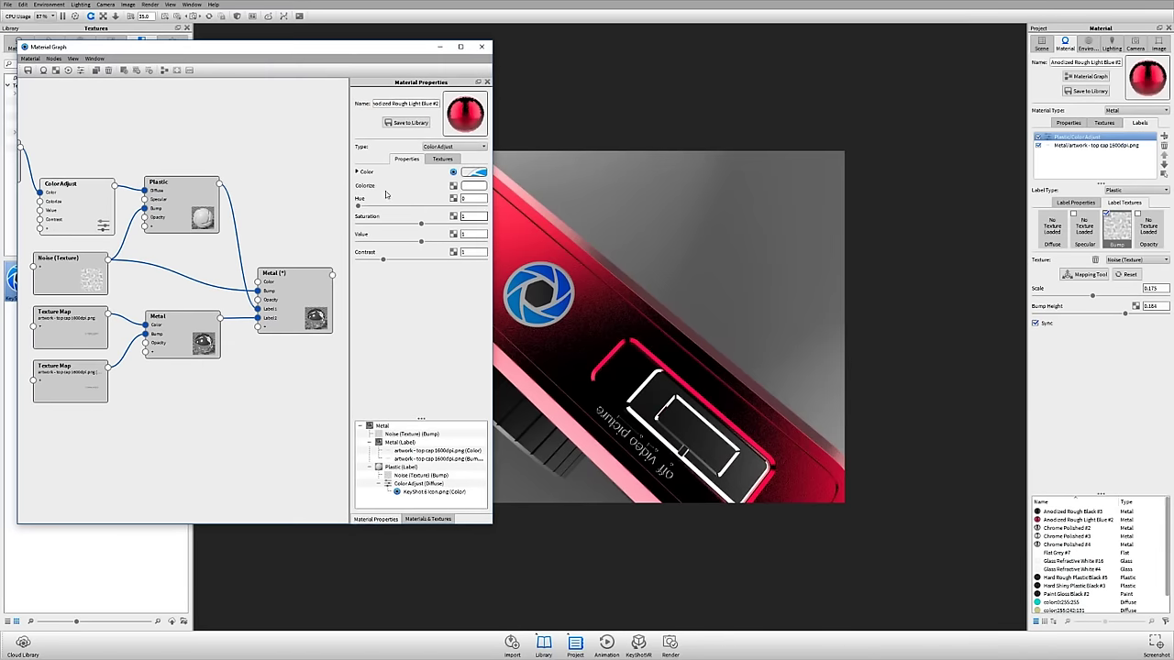
left_click_drag(360, 207, 469, 209)
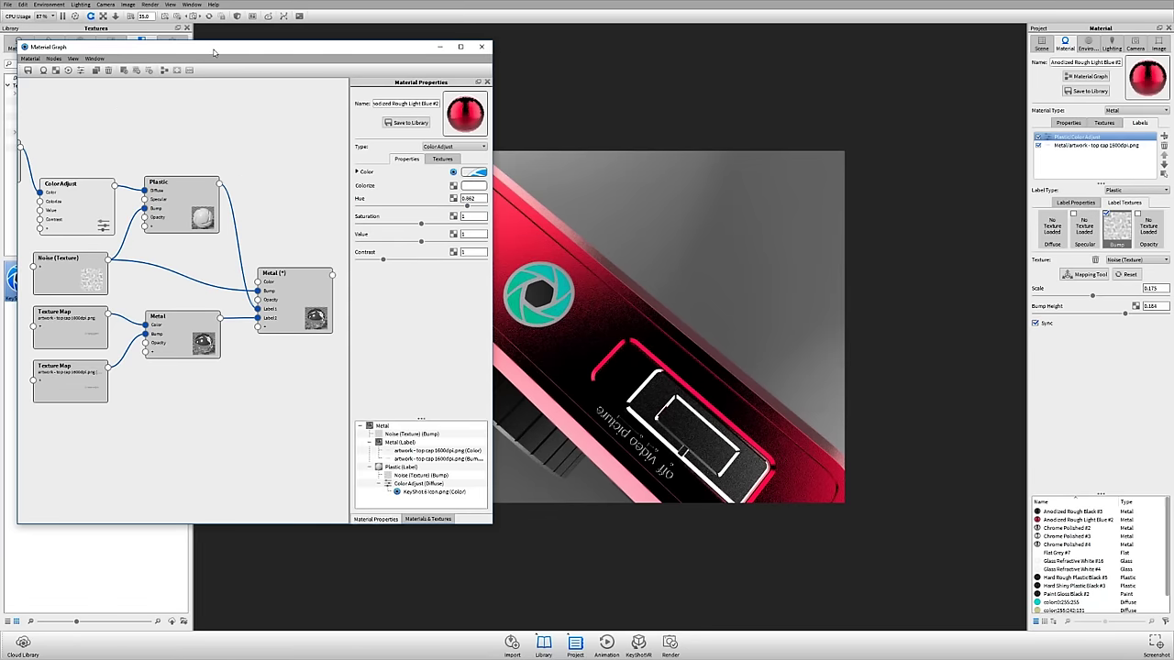
left_click_drag(213, 52, 245, 127)
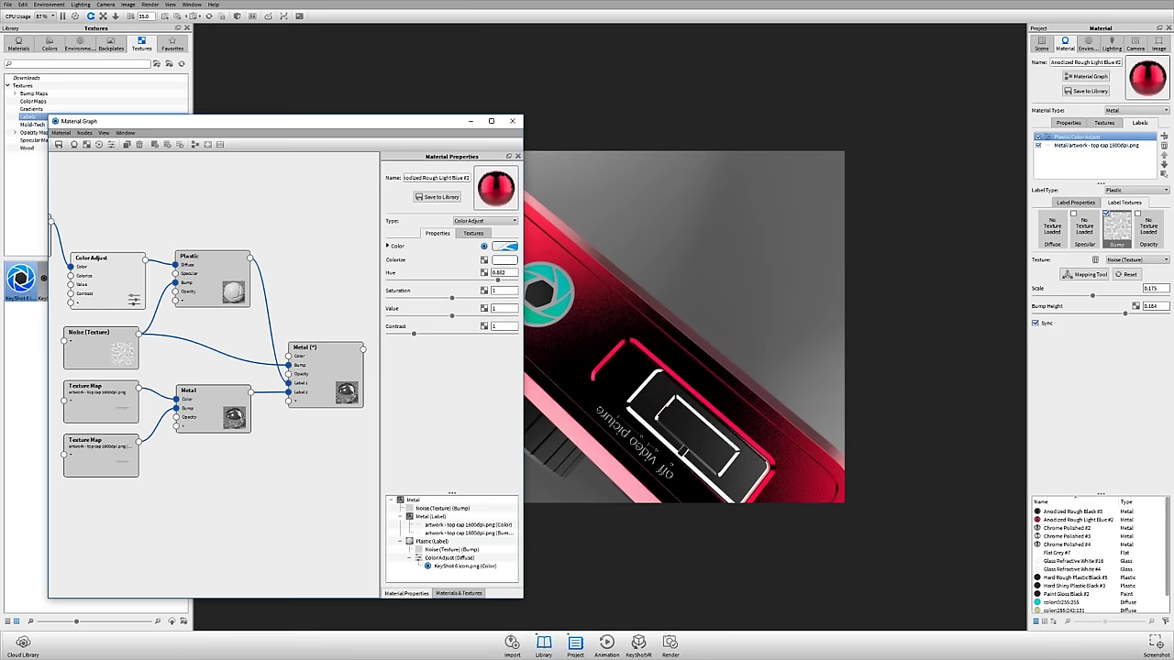
left_click_drag(278, 121, 360, 111)
left_click(412, 298)
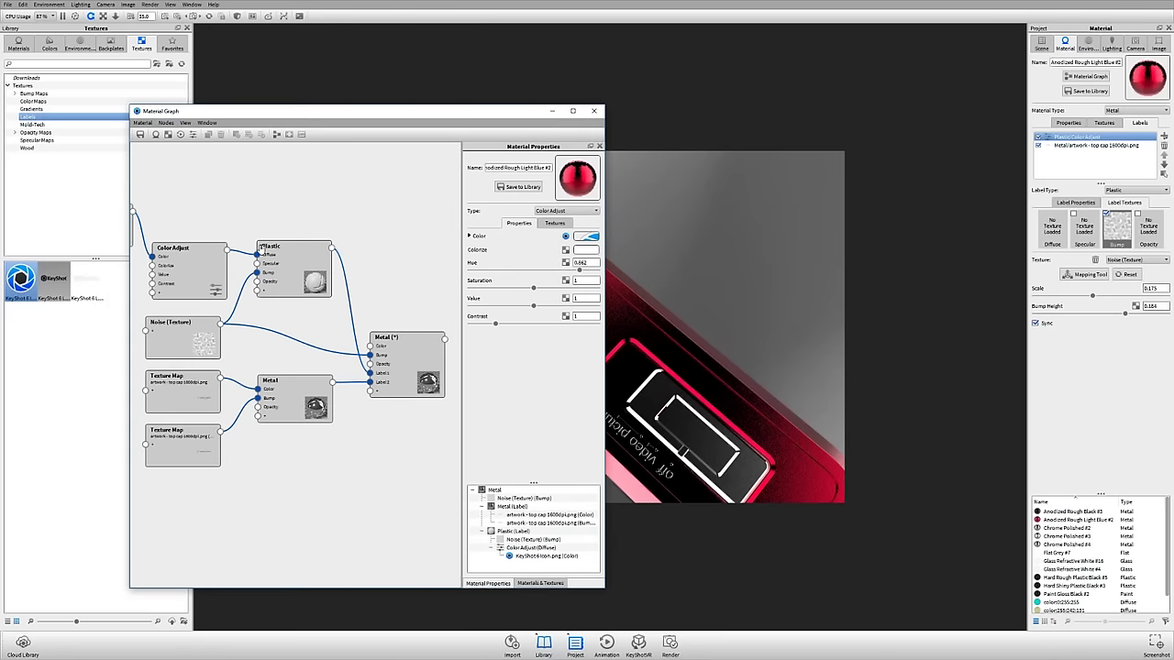
left_click(593, 111)
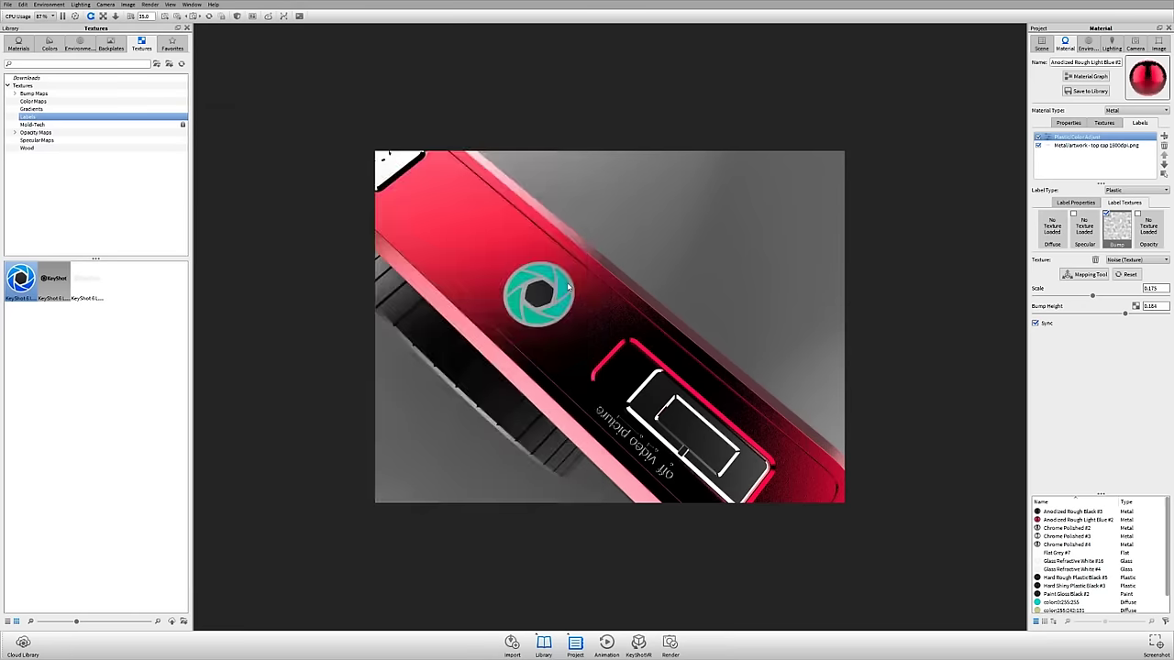
Examine the whole camera from the front at different heights and undo the last view changes
mouse_move(642, 294)
left_mouse_down()
mouse_move(670, 281)
mouse_move(661, 299)
left_mouse_up()
scroll(661, 298, "down", 5)
middle_click_drag(661, 299, 672, 205)
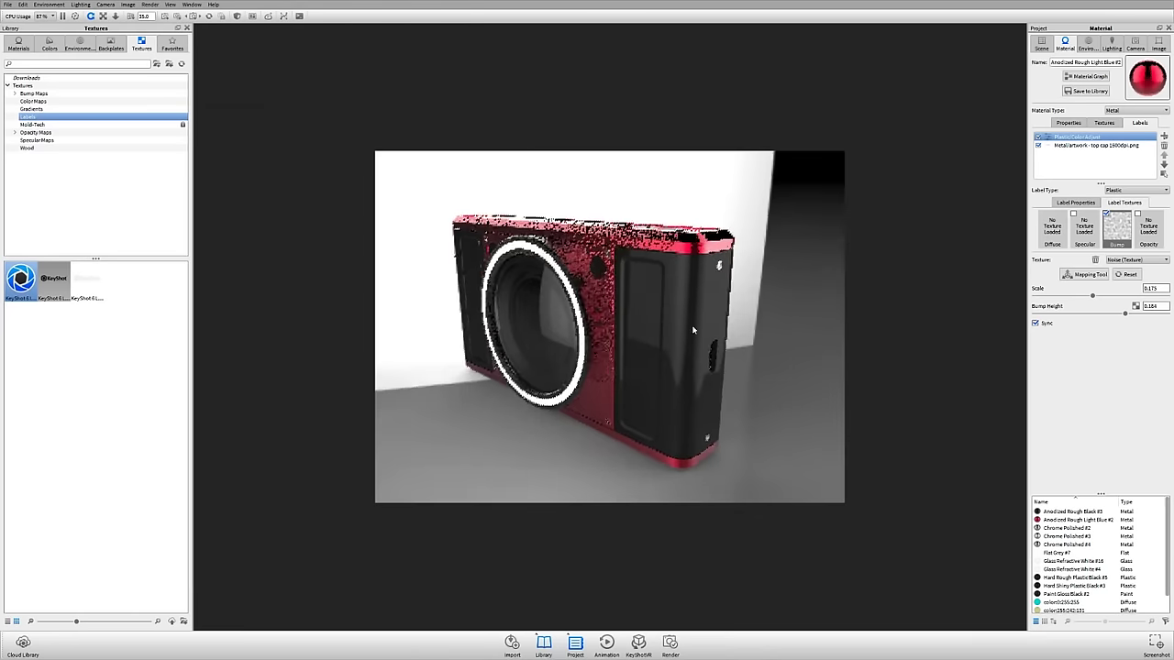
left_click_drag(709, 347, 699, 269)
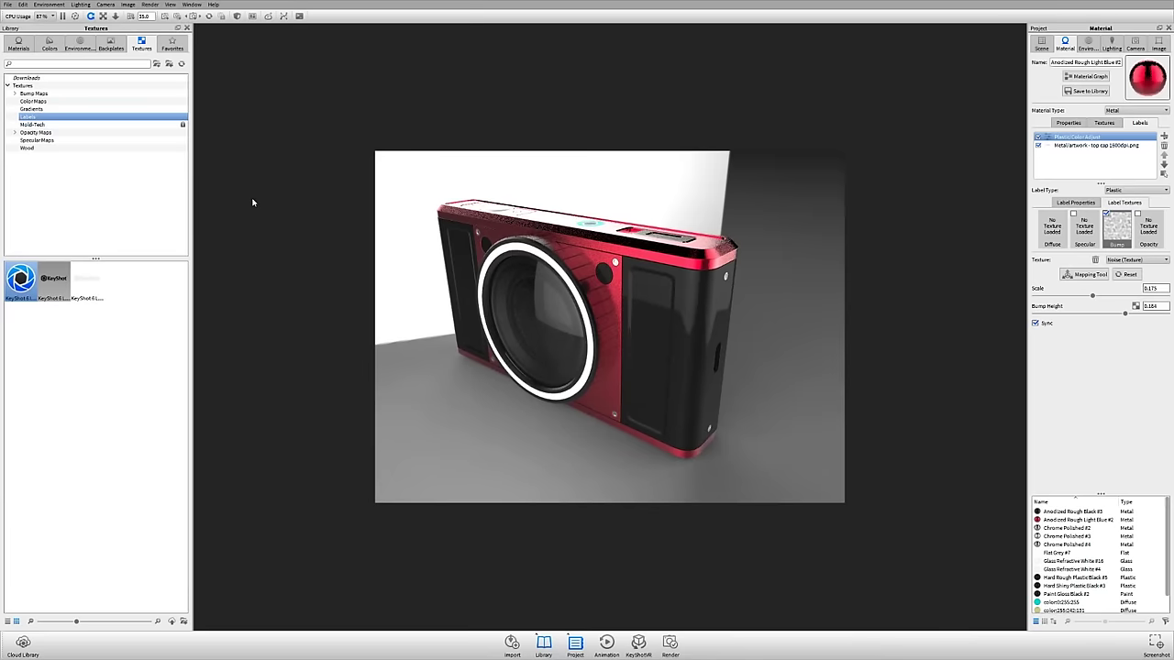
left_click_drag(694, 392, 698, 359)
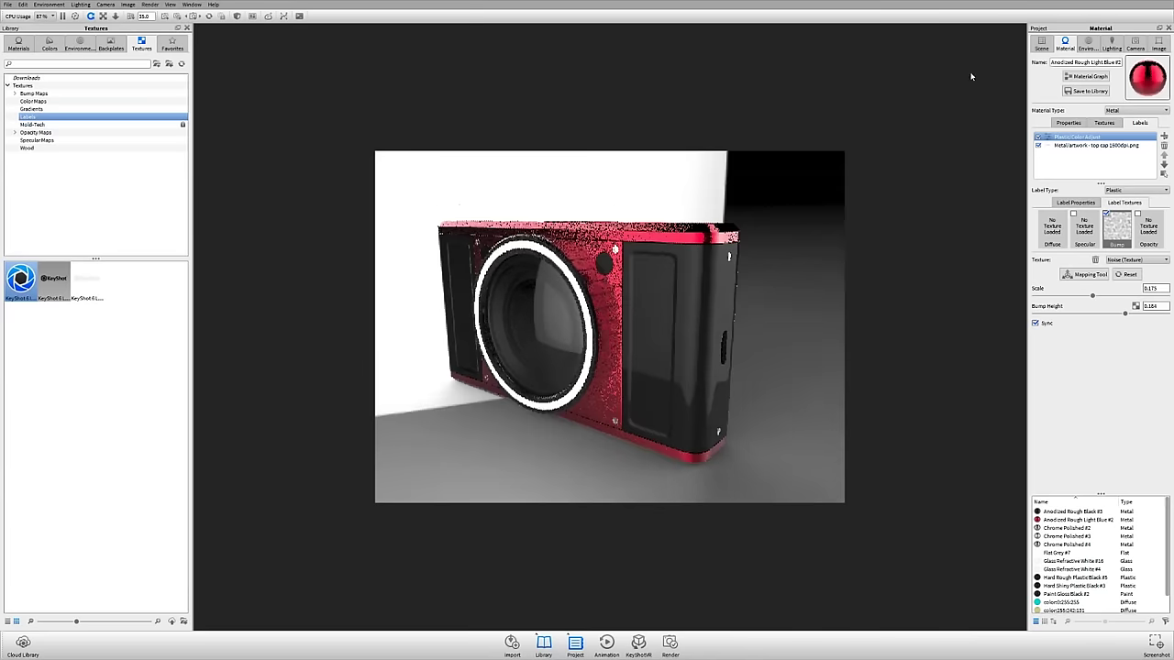
key("ctrl+z")
key("ctrl+z")
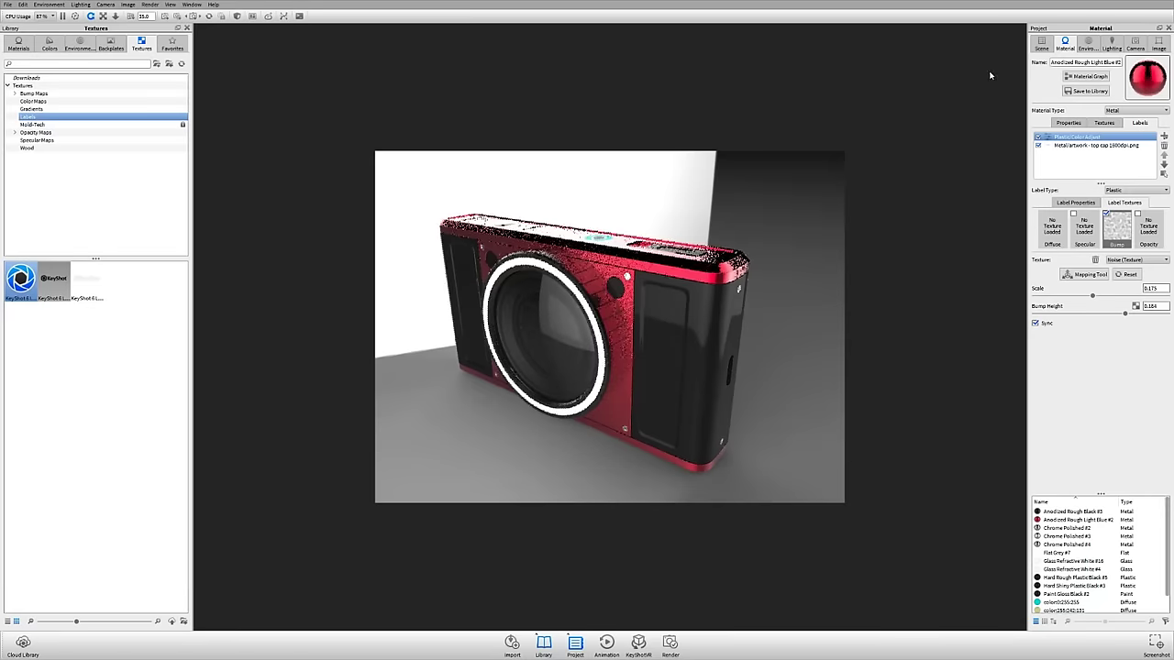
Light the scene with the outdoor Dosch-Design_Dirt-Lot_2k environment and examine the camera against it
left_click(1089, 45)
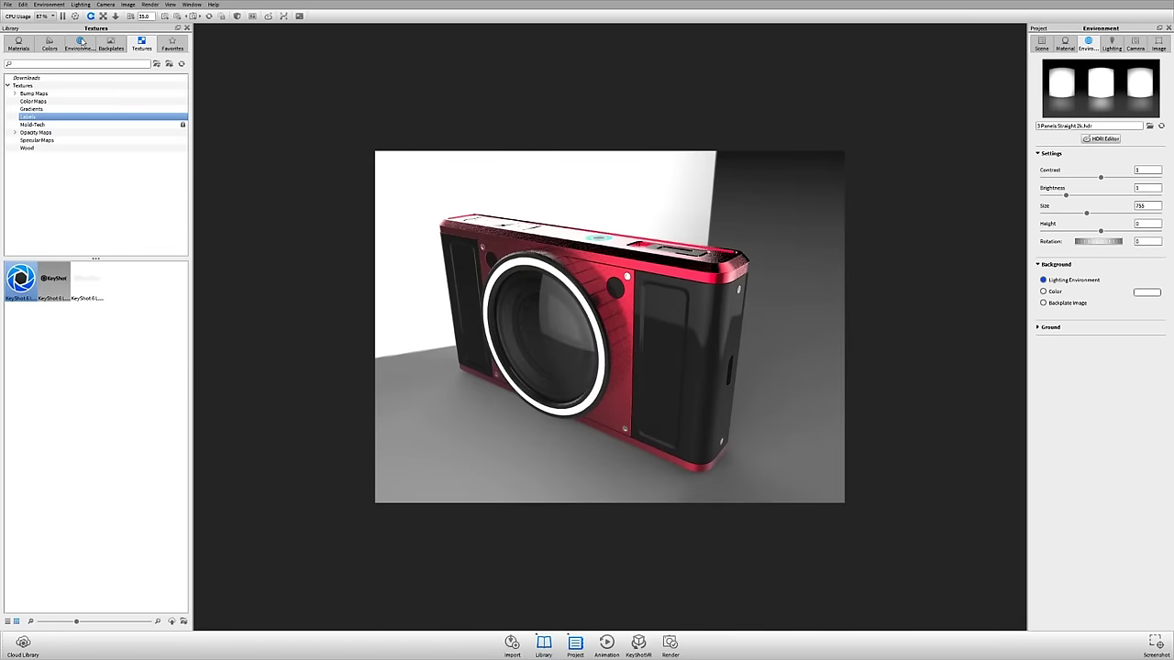
left_click(81, 43)
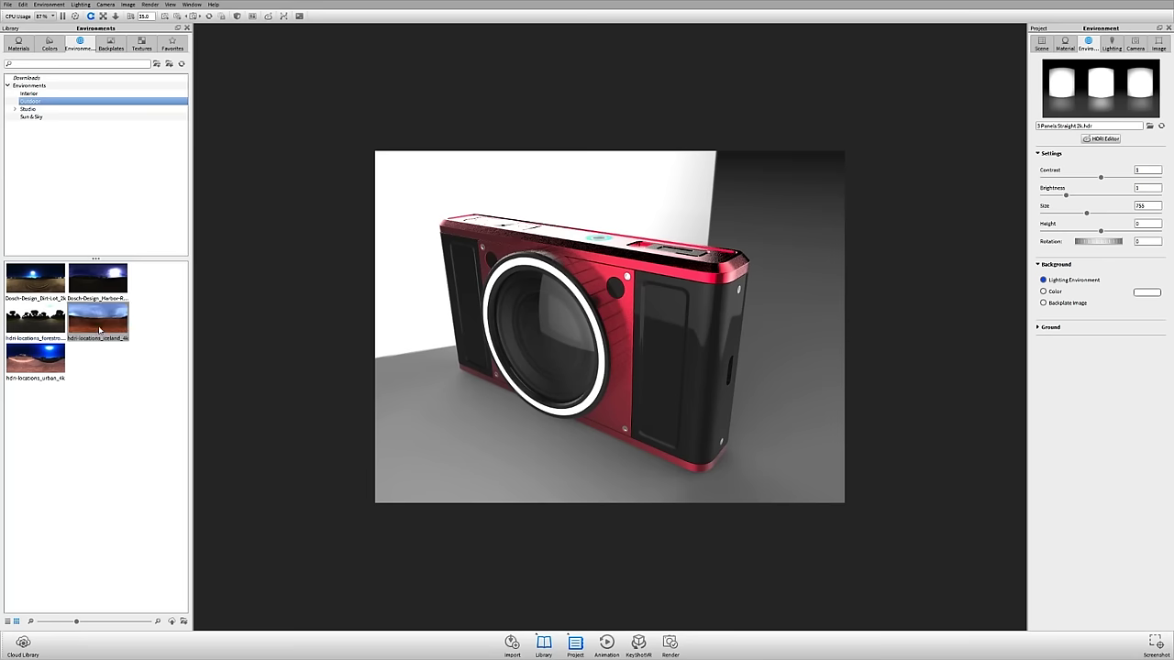
double_click(37, 286)
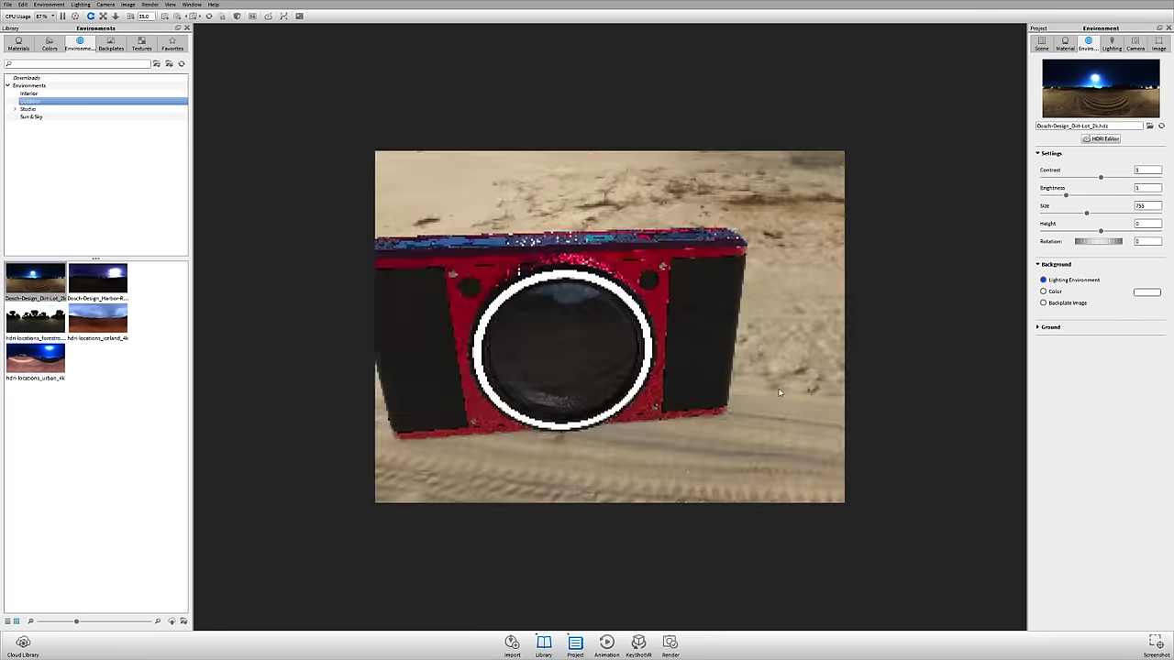
left_click_drag(645, 337, 702, 295)
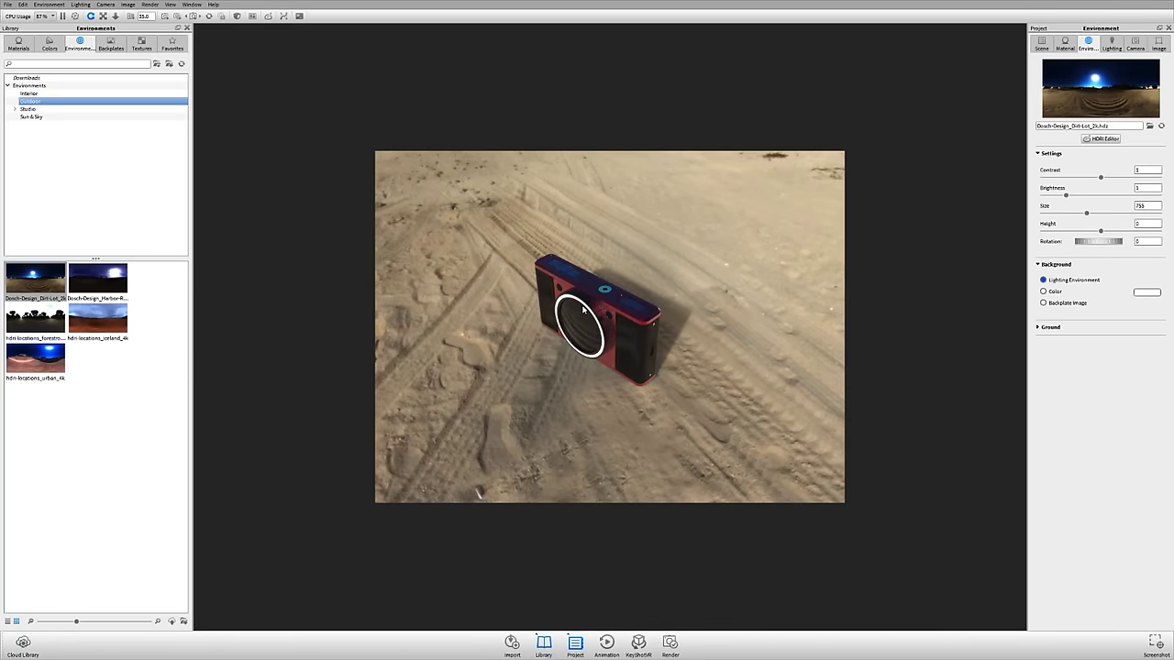
left_click_drag(583, 310, 569, 289)
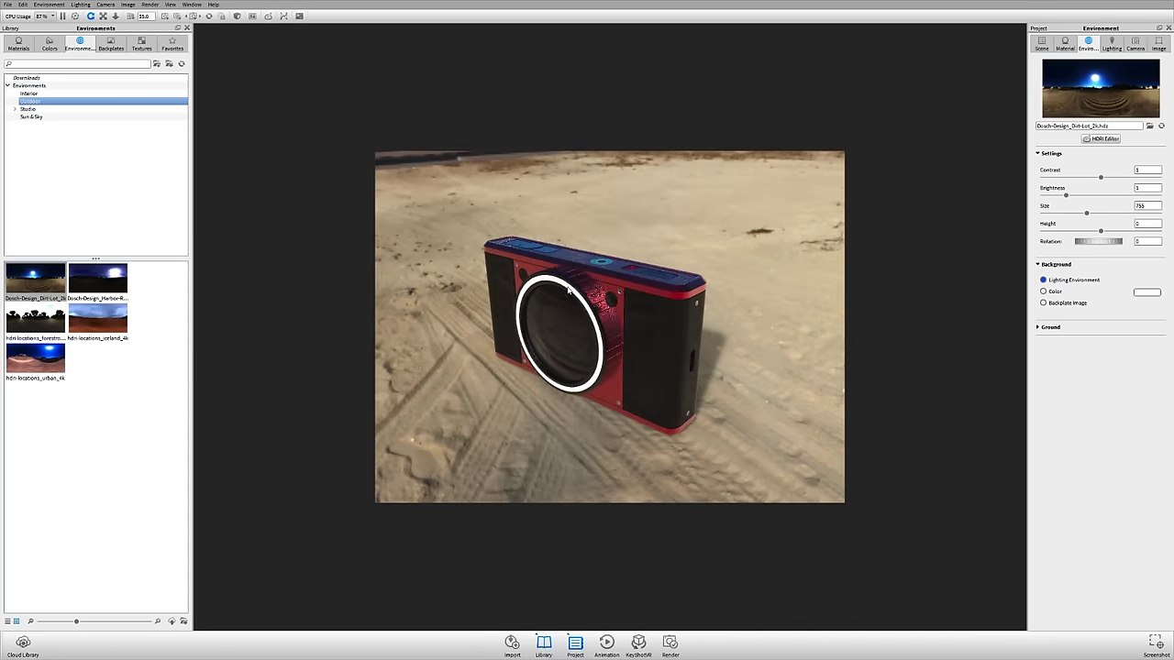
Browse the Interior and Studio environment categories and reveal the environment's ground settings while viewing the camera from different angles
left_click(41, 93)
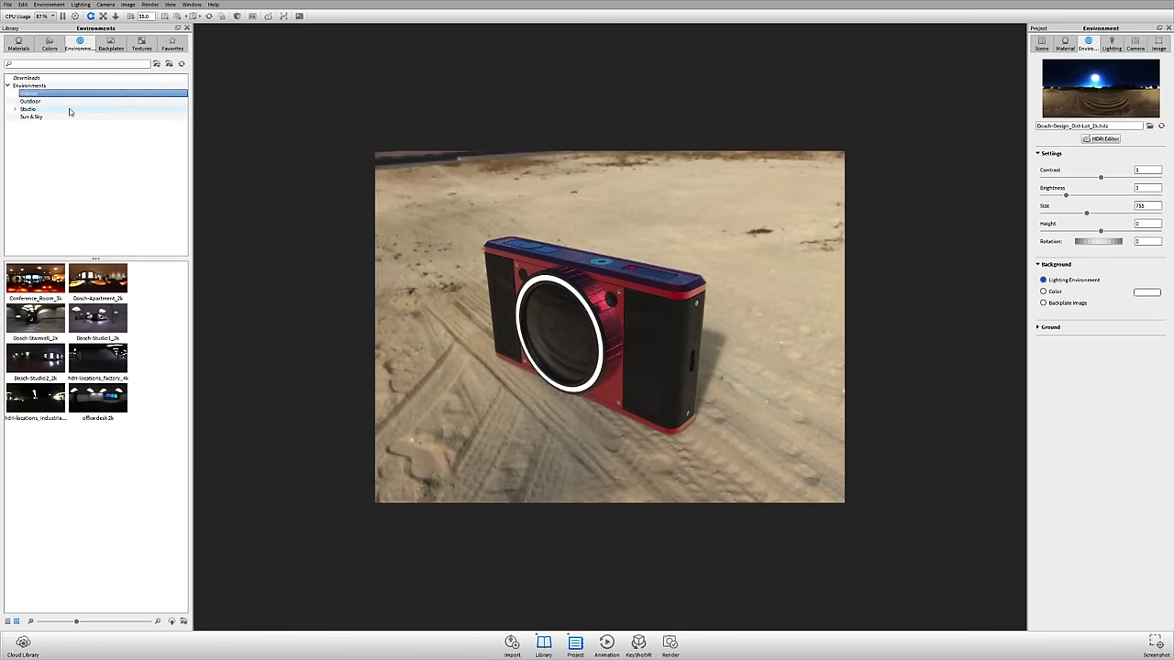
left_click(69, 110)
left_click(69, 94)
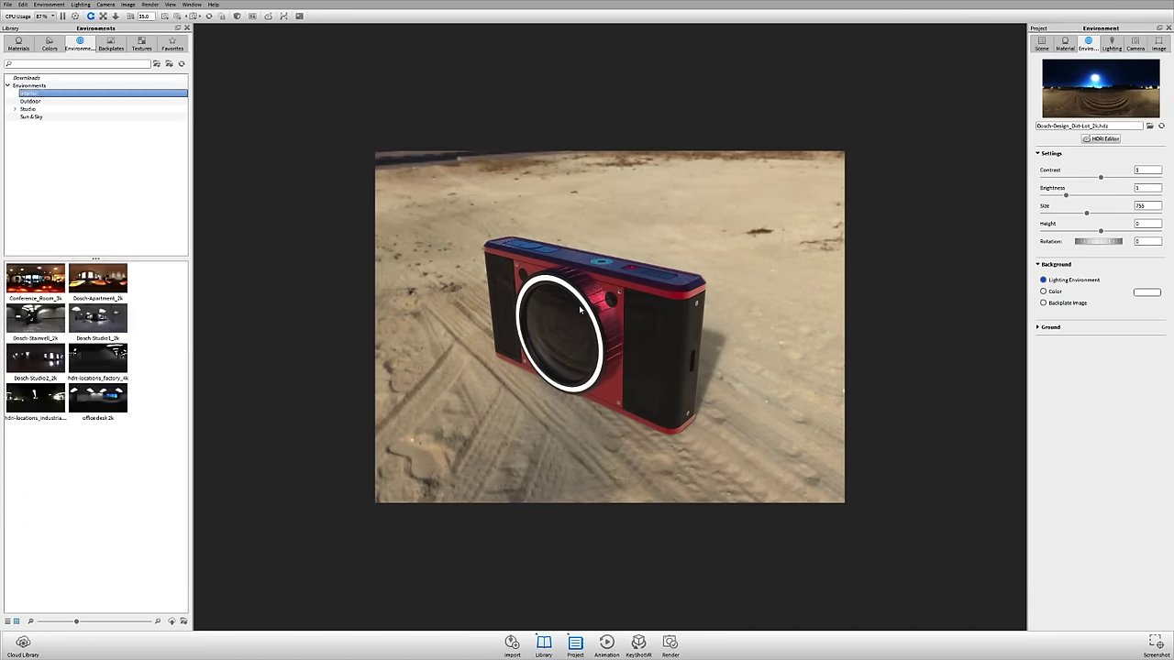
left_click(69, 109)
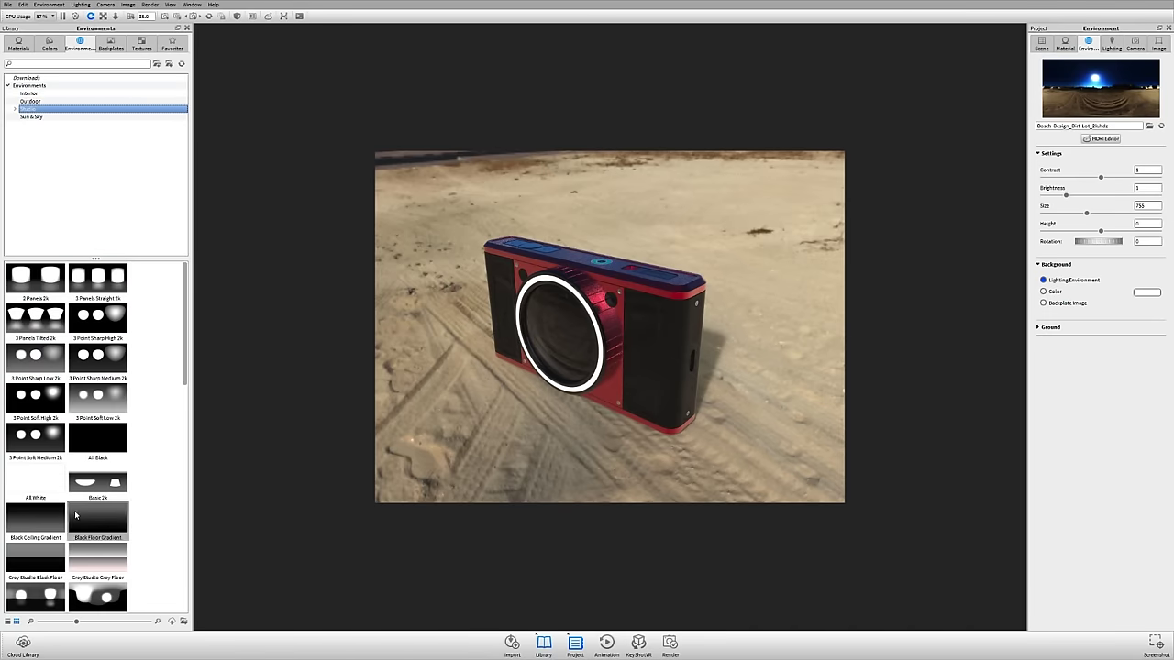
left_click_drag(677, 371, 766, 344)
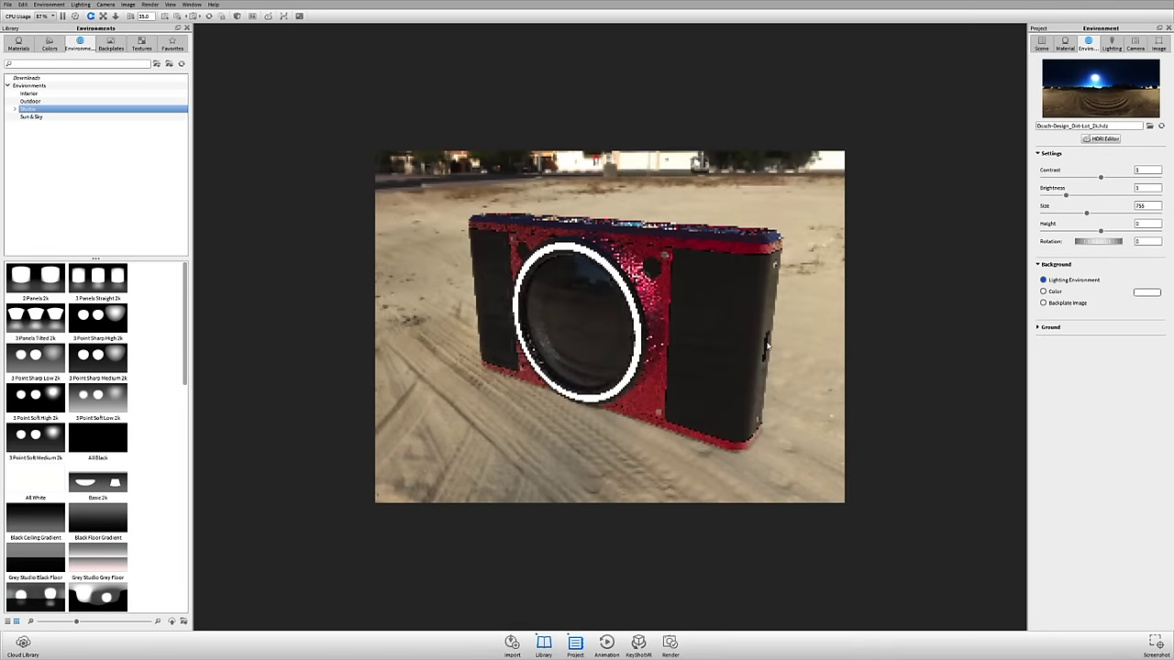
left_click(1047, 328)
left_click_drag(741, 250, 670, 299)
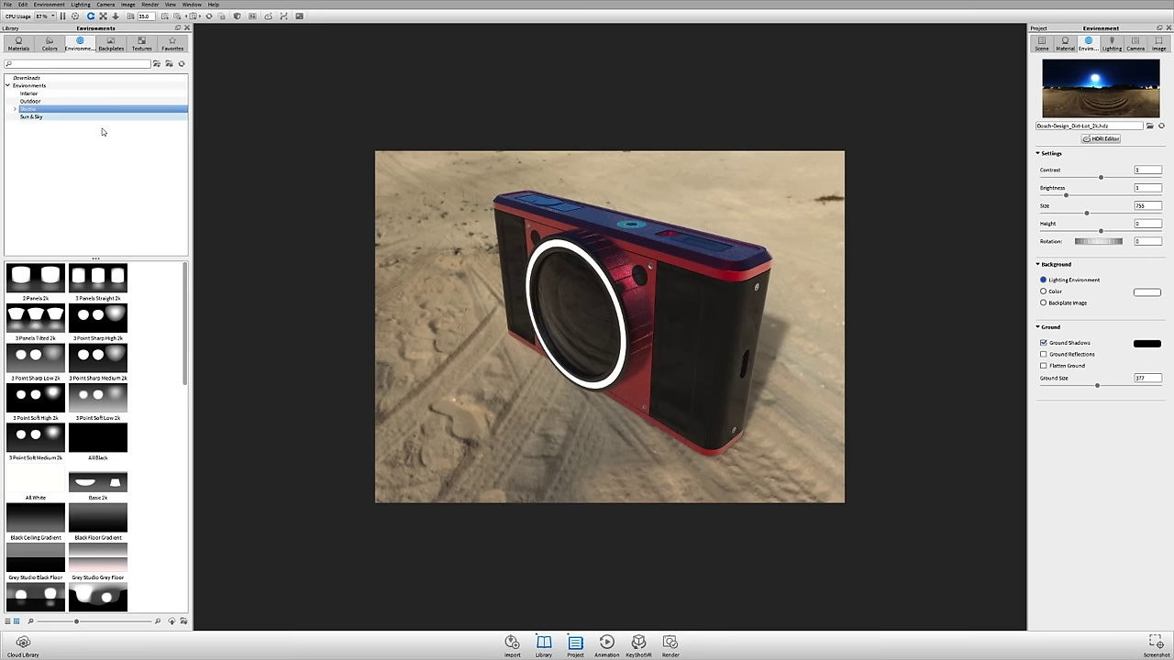
Replace the environment with the interior Conference_Room_3k and open it in a resized HDRI Editor window
left_click(30, 93)
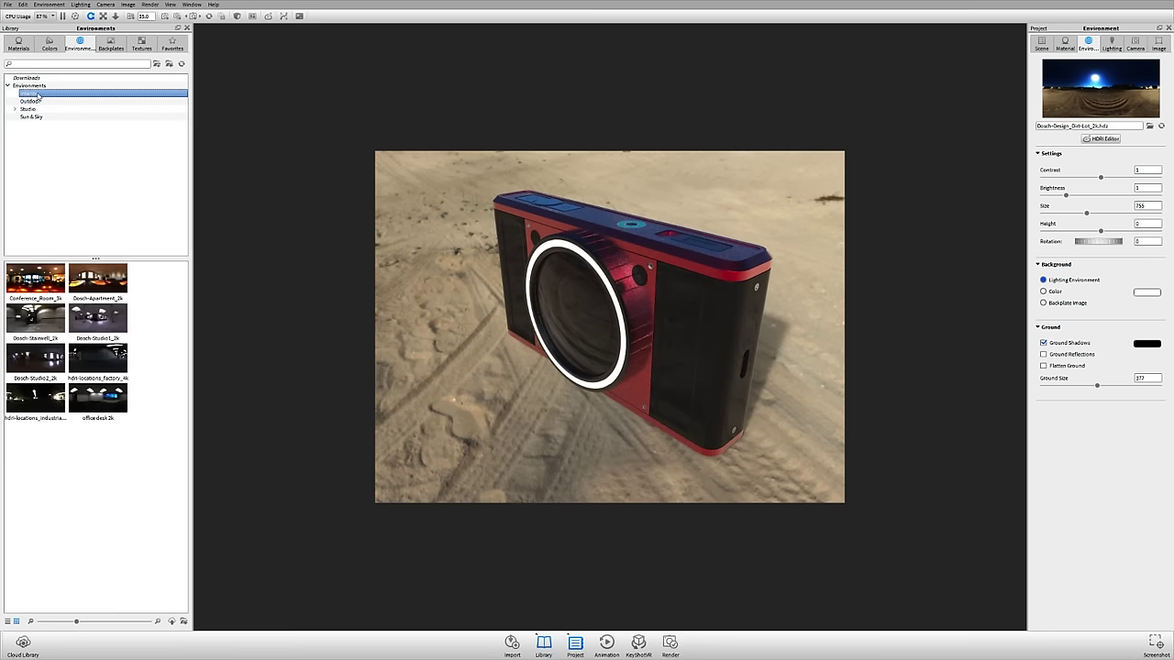
double_click(50, 294)
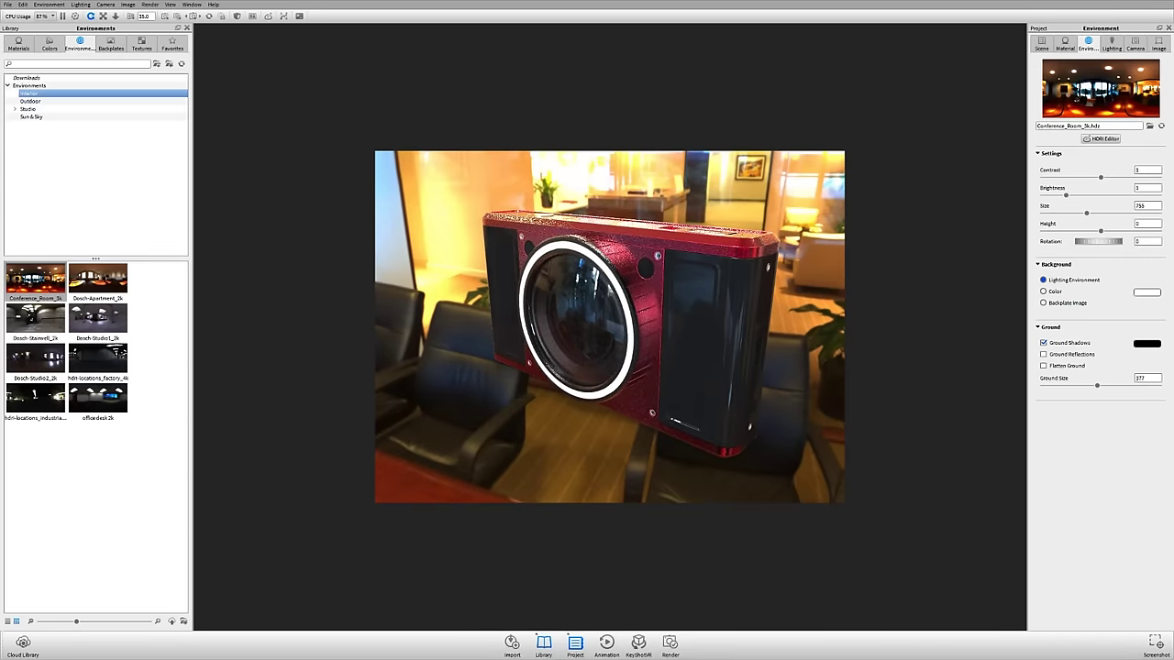
left_click_drag(424, 56, 406, 70)
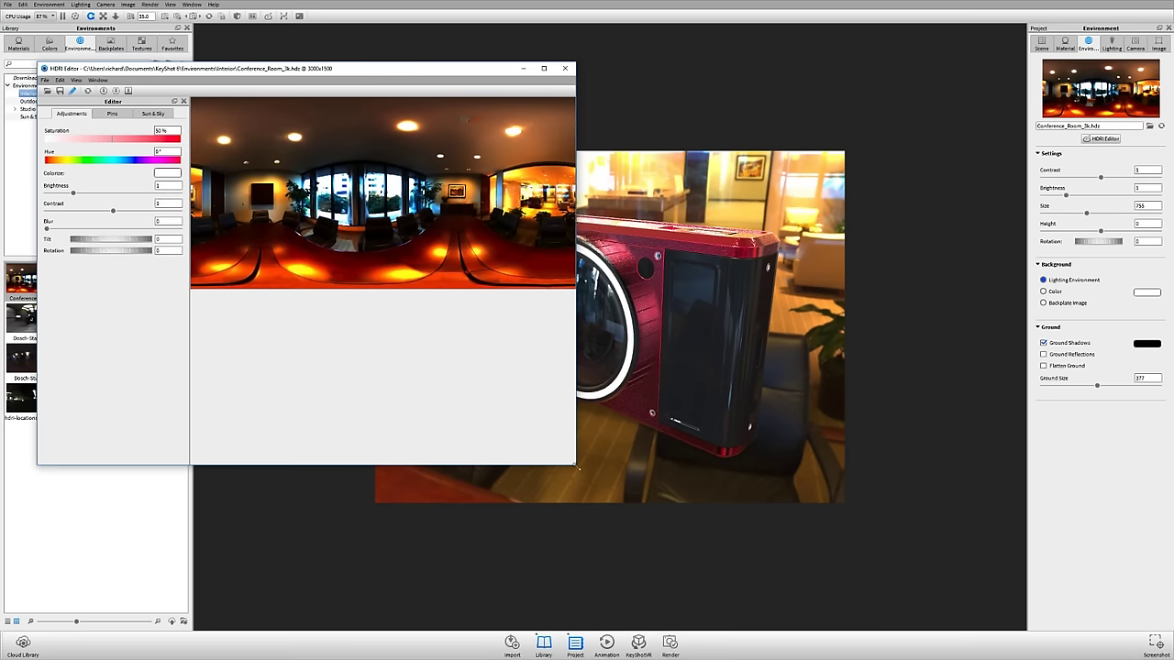
left_click_drag(577, 468, 504, 511)
left_click_drag(393, 74, 402, 305)
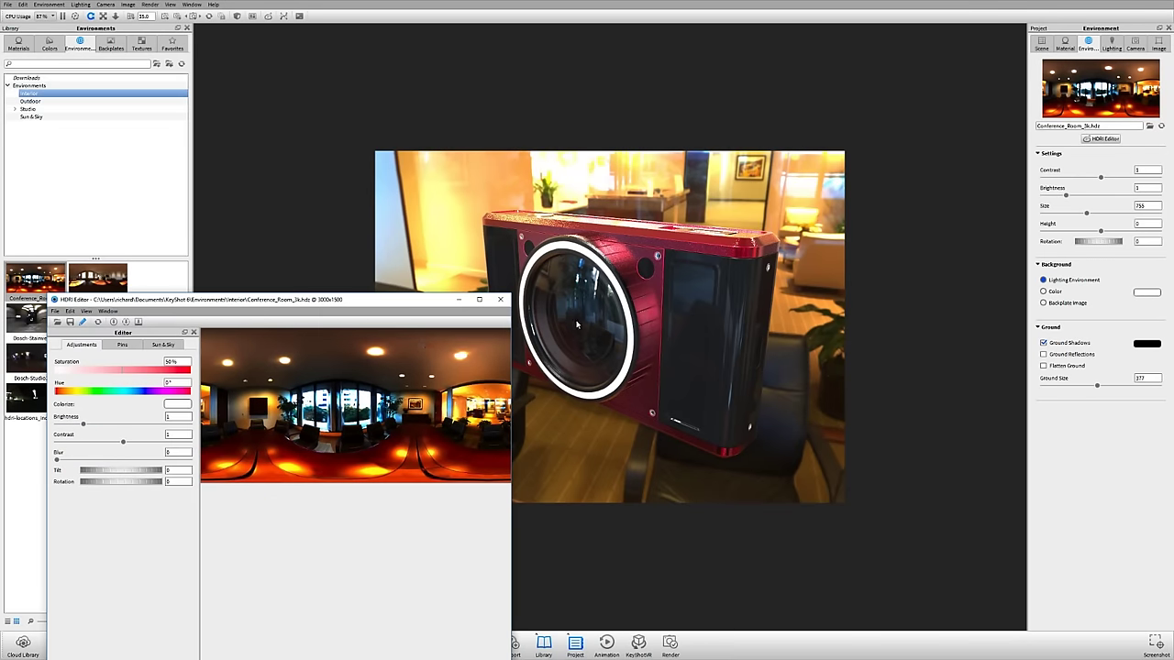
Set the conference room environment's saturation to about 18% and its blur to 1, and examine the camera in the softened lighting
left_click(726, 313)
left_click_drag(724, 313, 763, 298)
left_click(1100, 138)
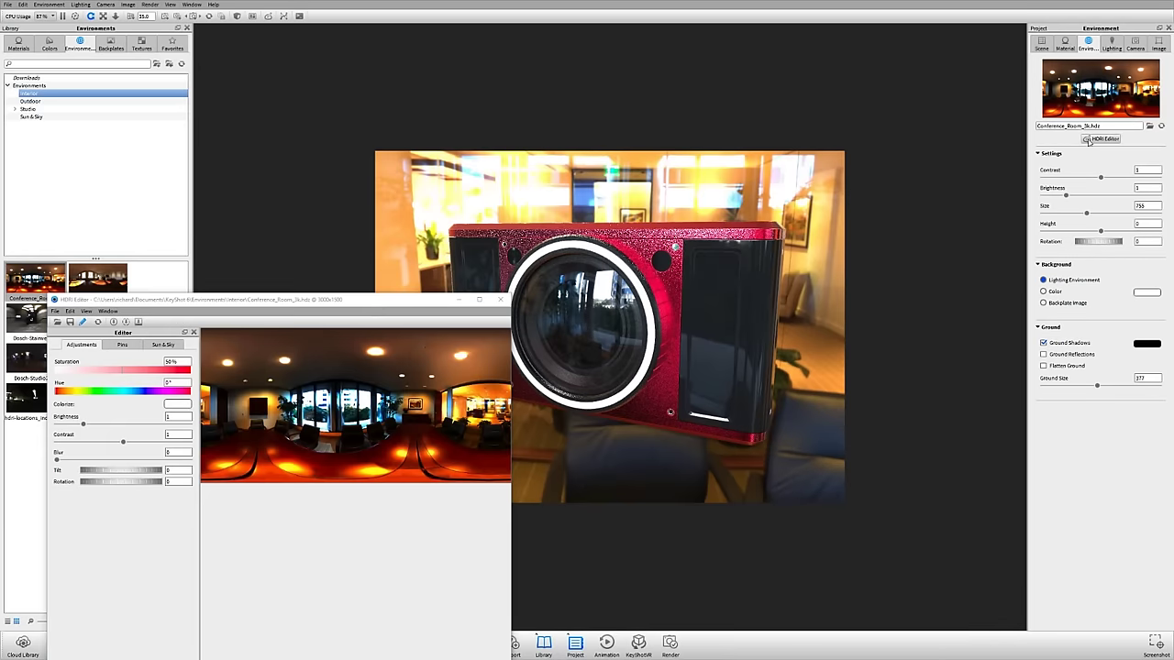
left_click_drag(380, 306, 375, 112)
left_click(76, 181)
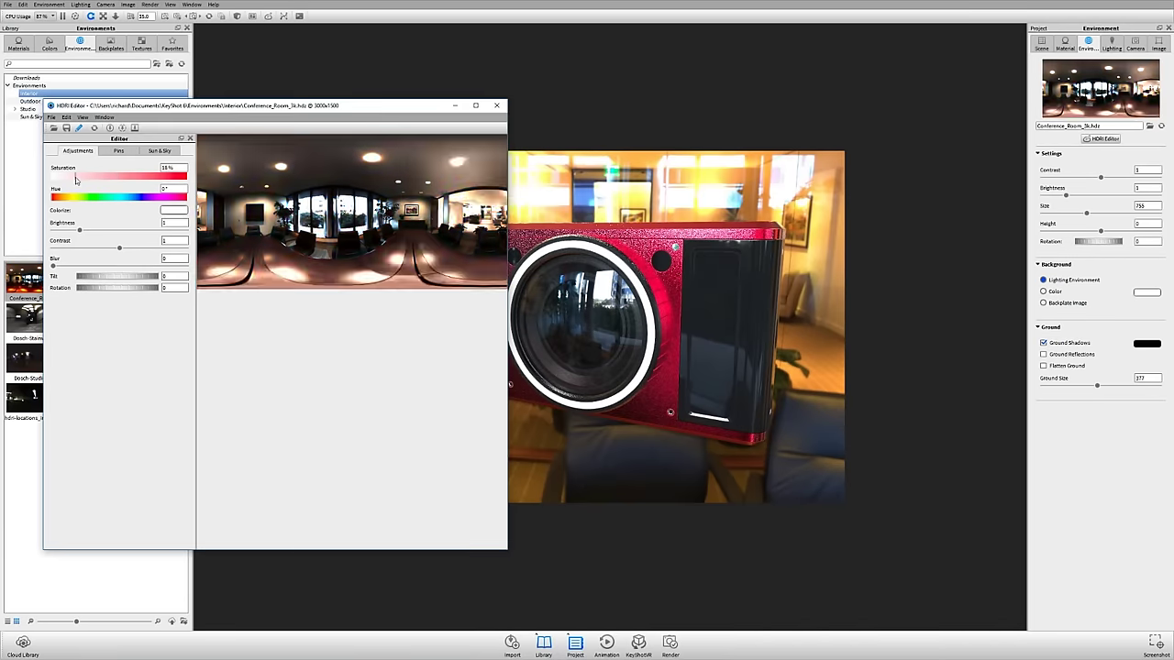
left_click_drag(52, 265, 186, 265)
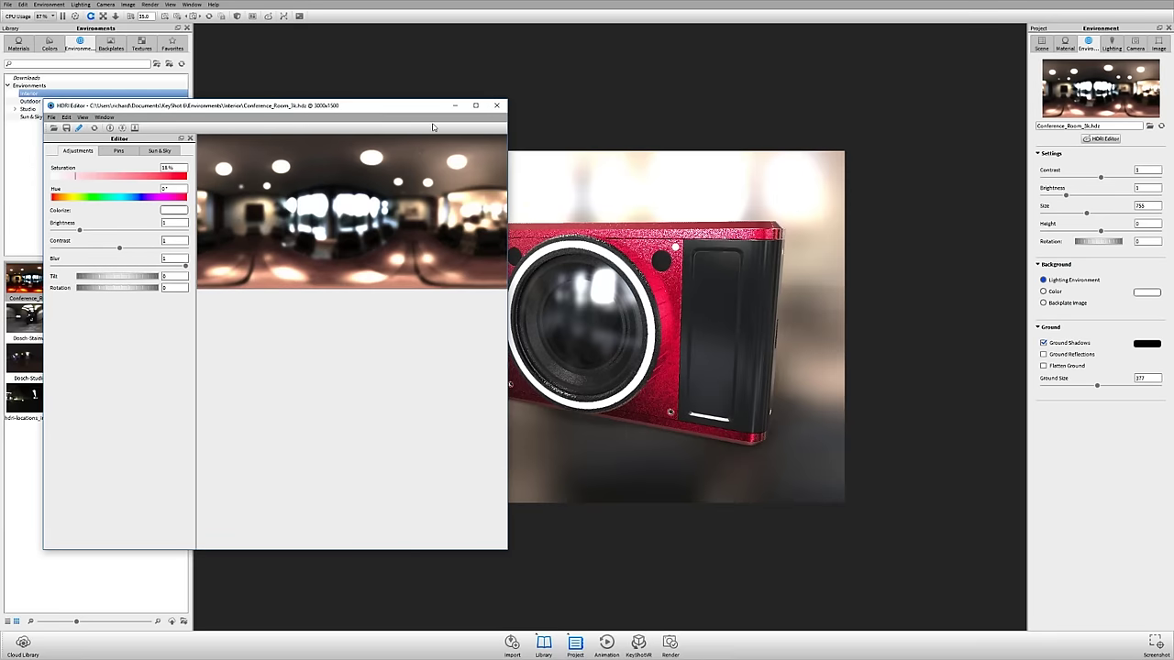
left_click_drag(431, 106, 340, 203)
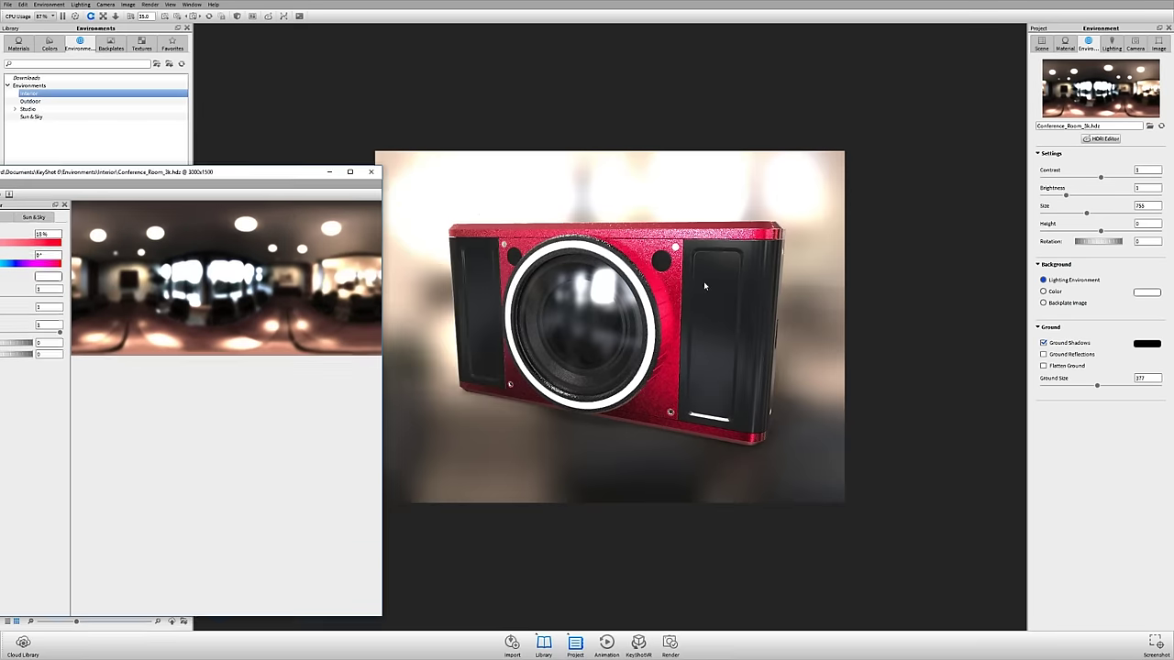
left_click_drag(704, 280, 667, 301)
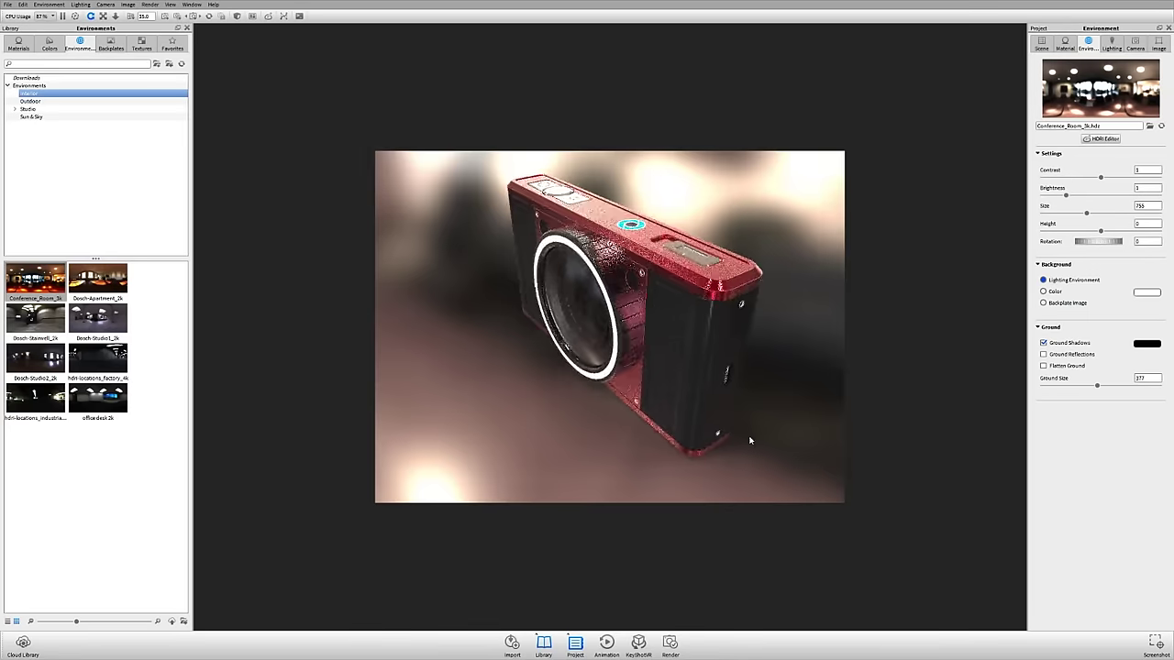
left_click_drag(566, 387, 640, 392)
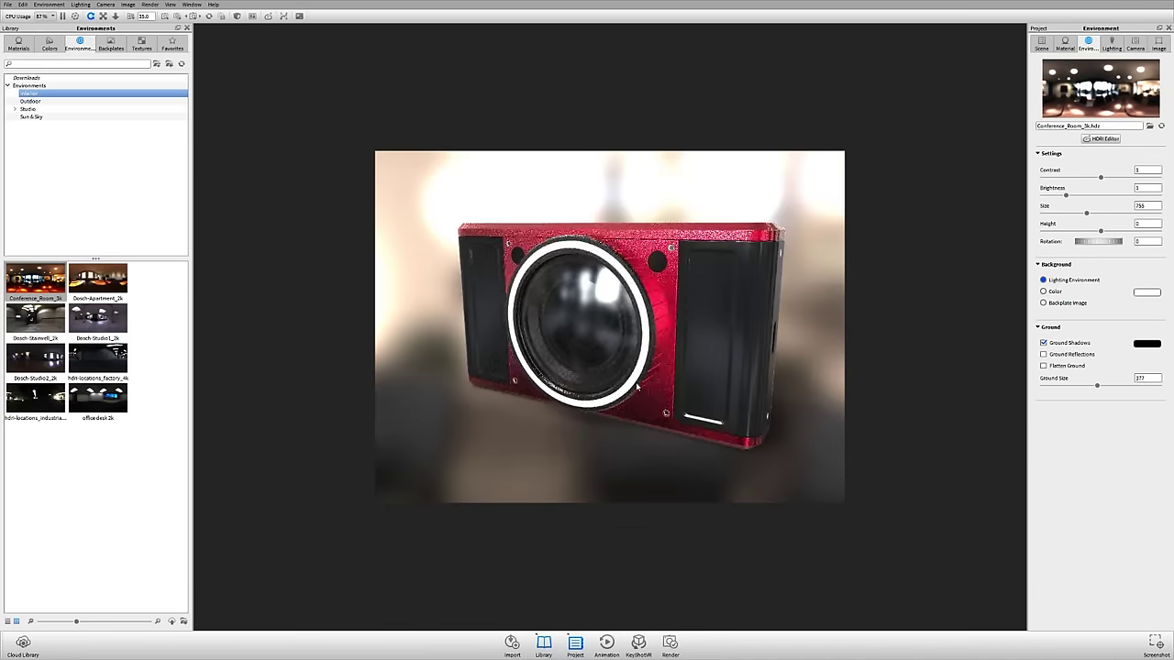
Add two highlight pins to the environment, aimed at the camera's side edge and the outer part of its lens
left_click(1098, 138)
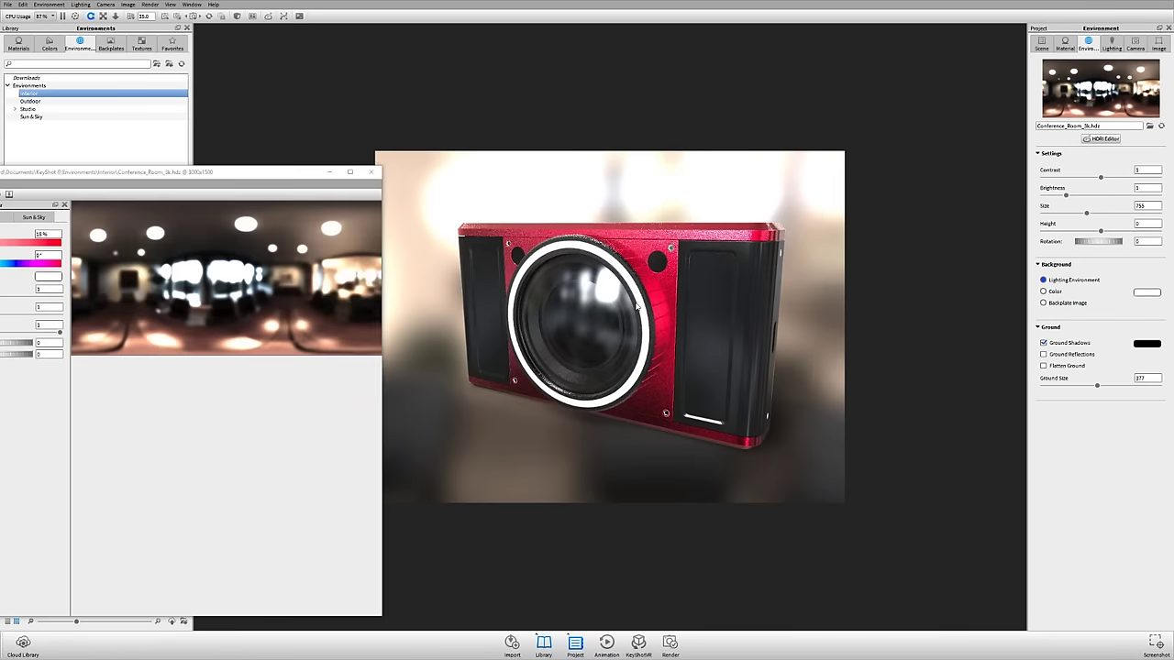
left_click_drag(274, 173, 384, 84)
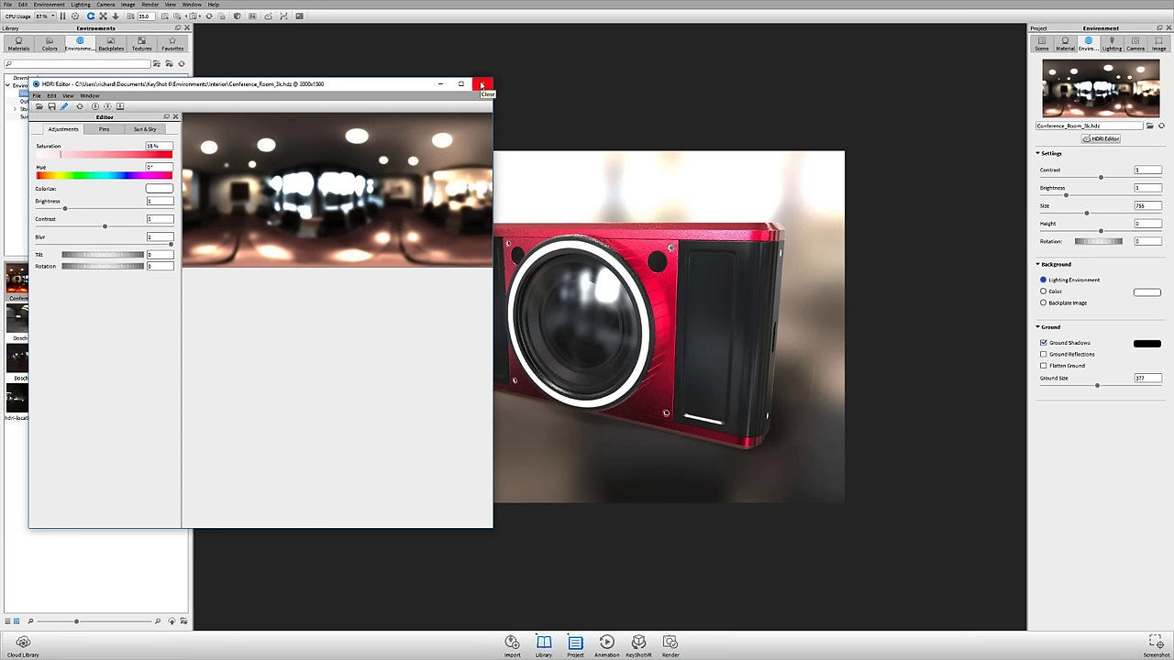
left_click(103, 129)
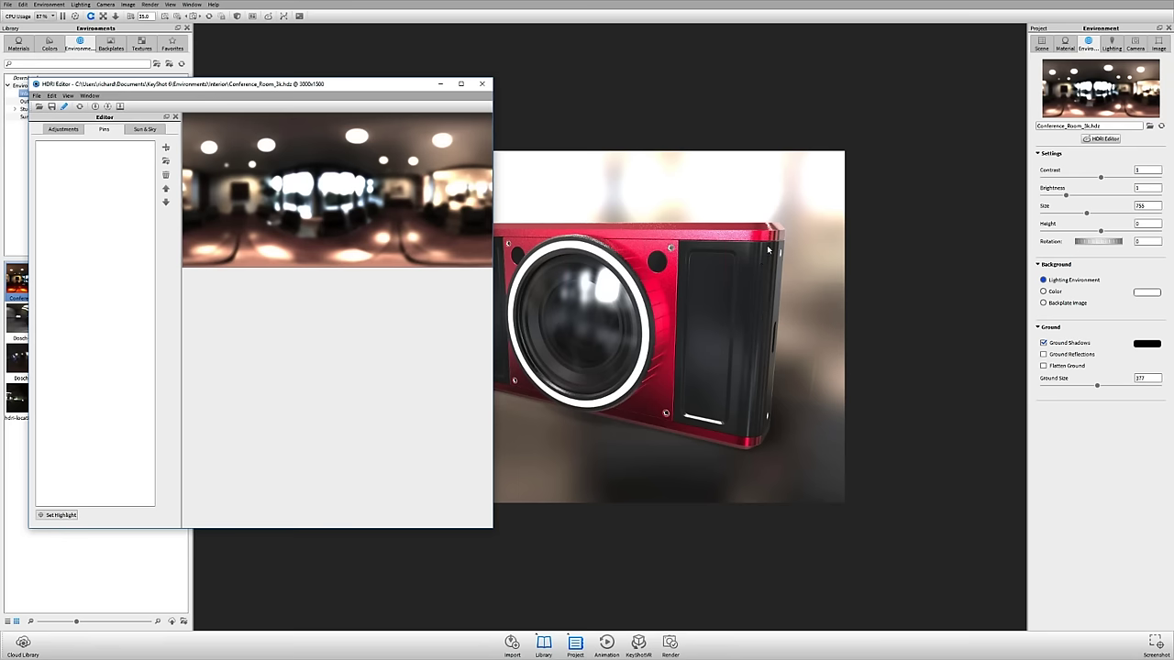
left_click(58, 516)
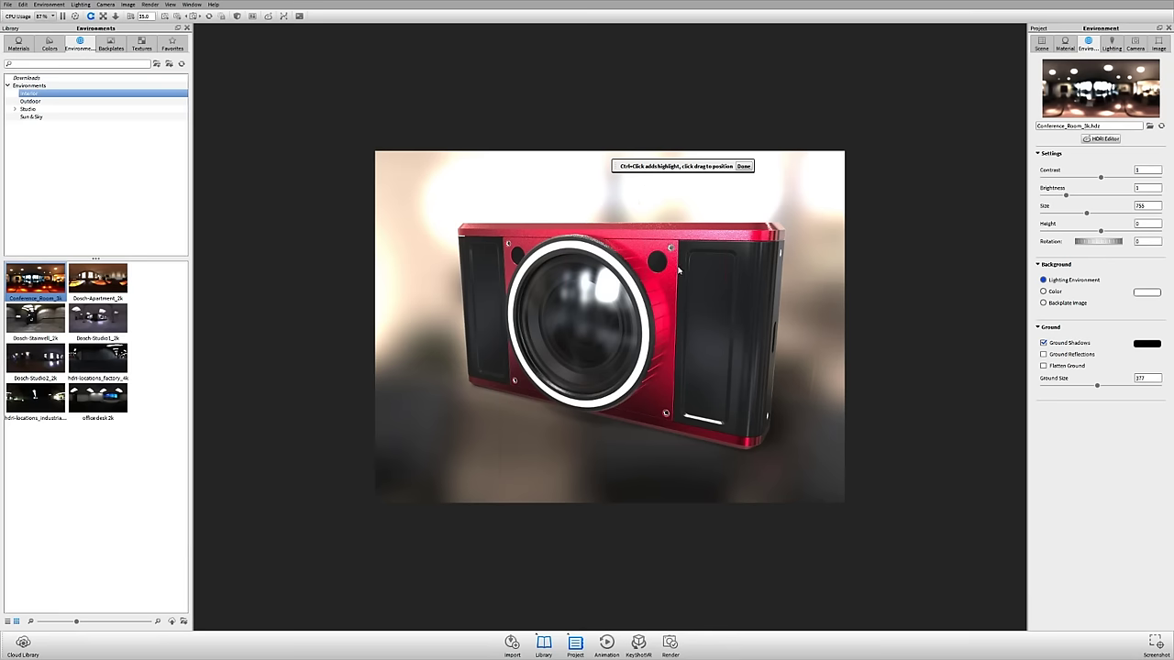
left_click(765, 295, "ctrl")
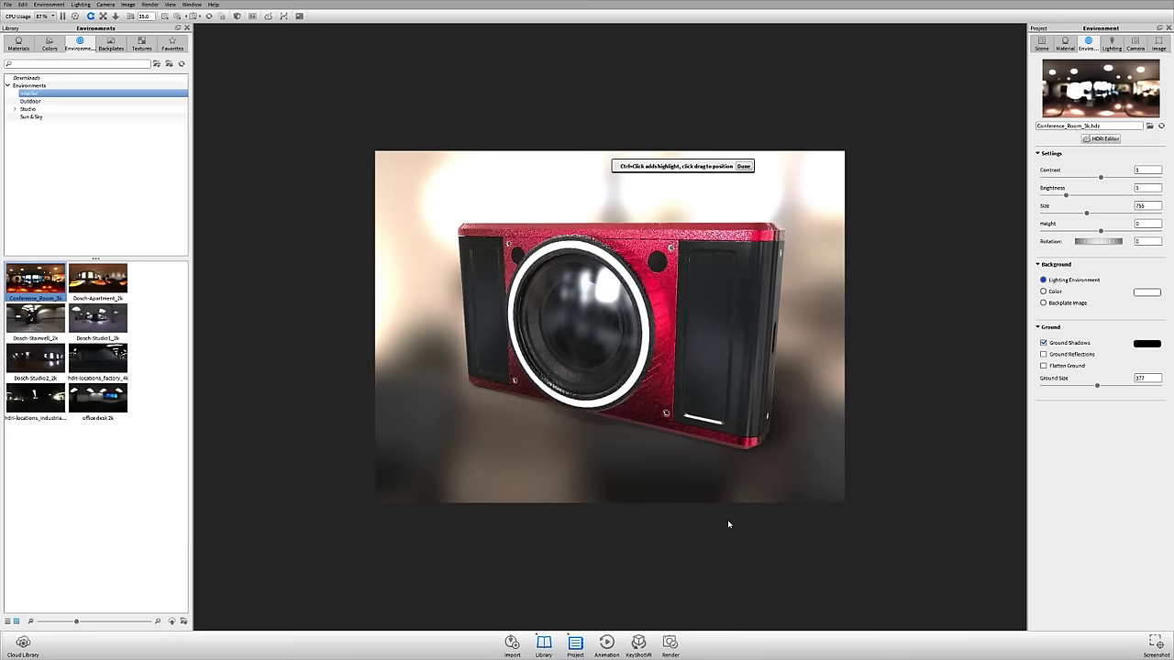
left_click(543, 339, "ctrl")
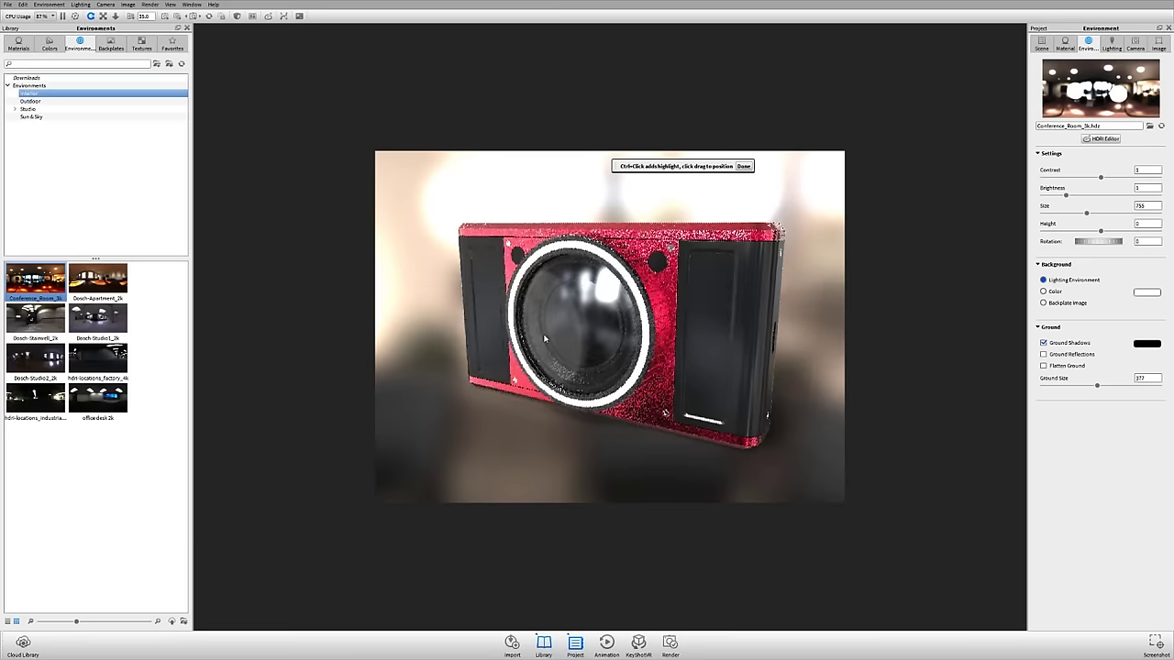
Adjust the brightness of Pin 1 in the HDRI Editor and select Pin 2
left_click(1091, 137)
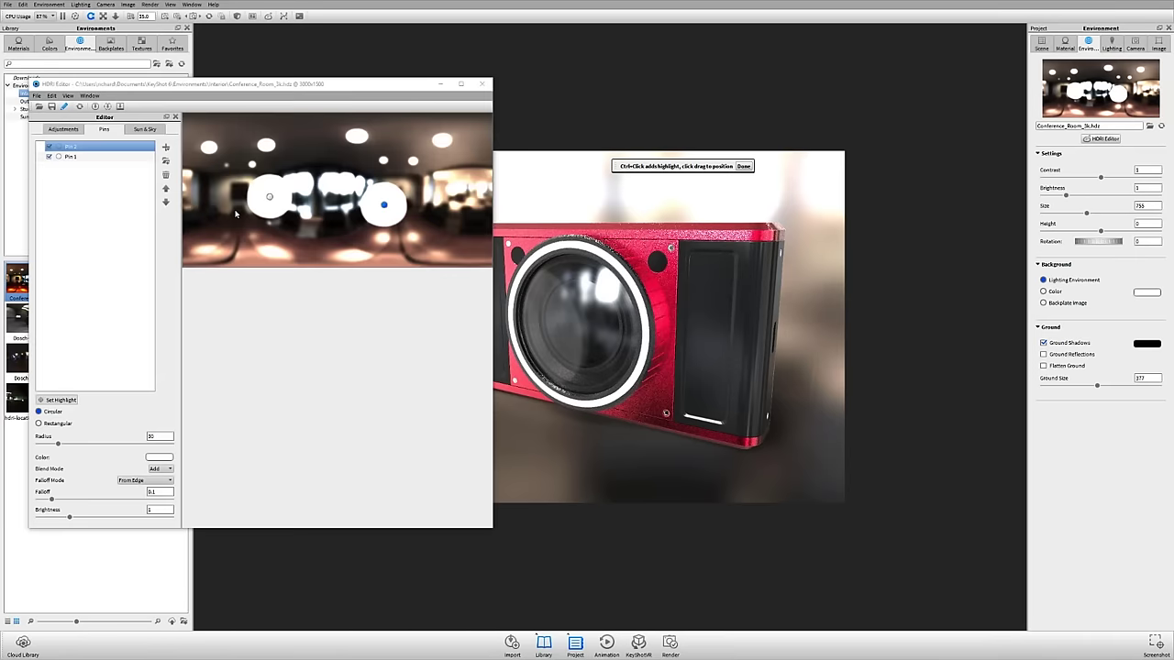
left_click(267, 198)
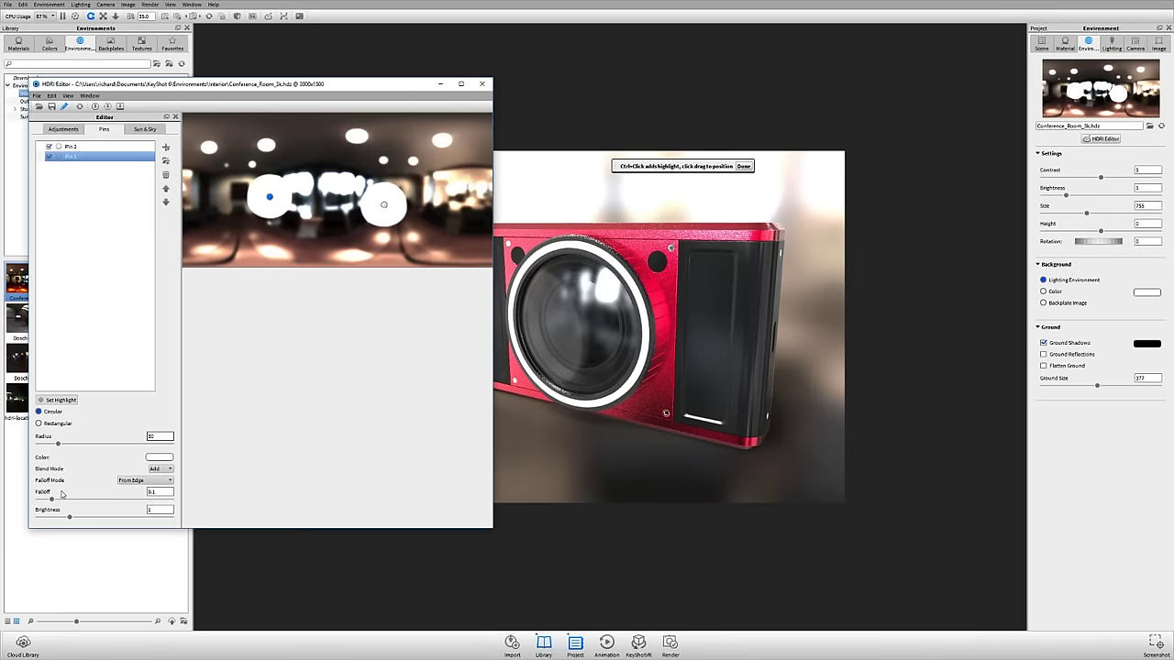
left_click_drag(71, 519, 81, 518)
left_click(92, 147)
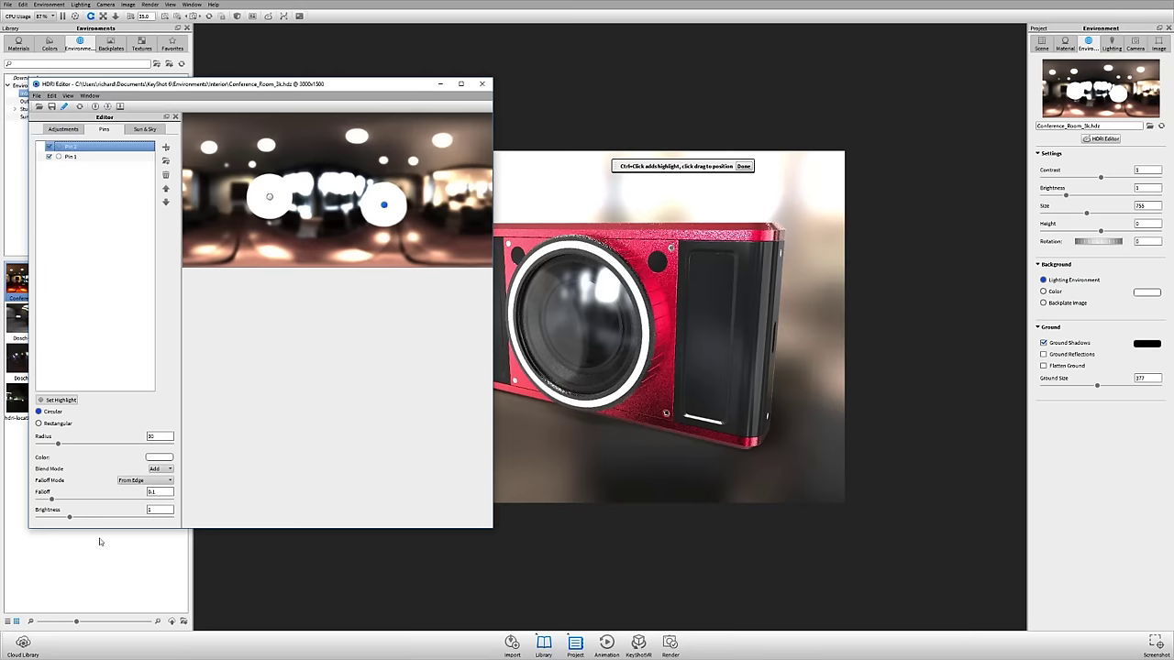
Try red and green as the colour of Pin 2, and restore it to white
left_click(159, 456)
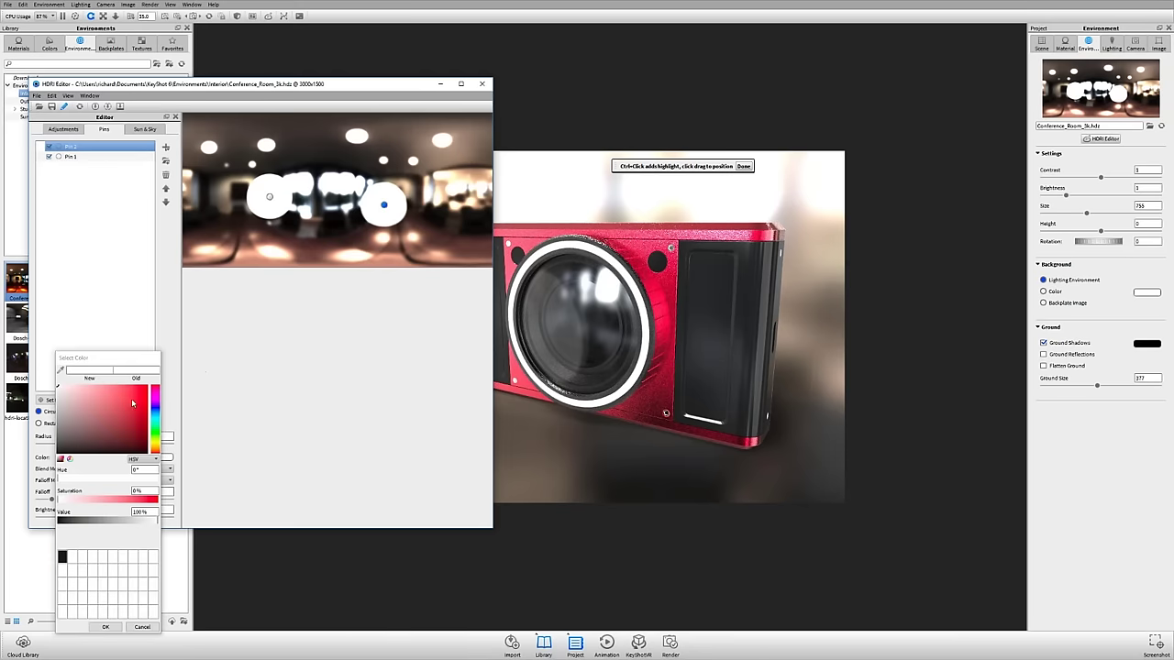
left_click(106, 385)
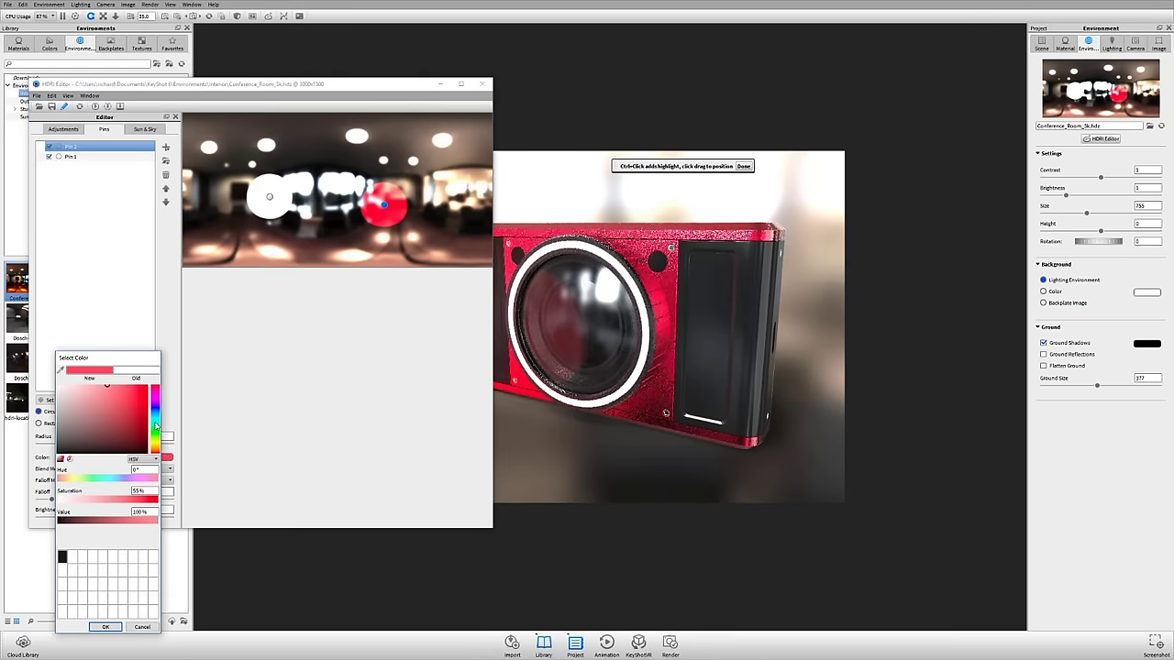
left_click_drag(155, 424, 156, 441)
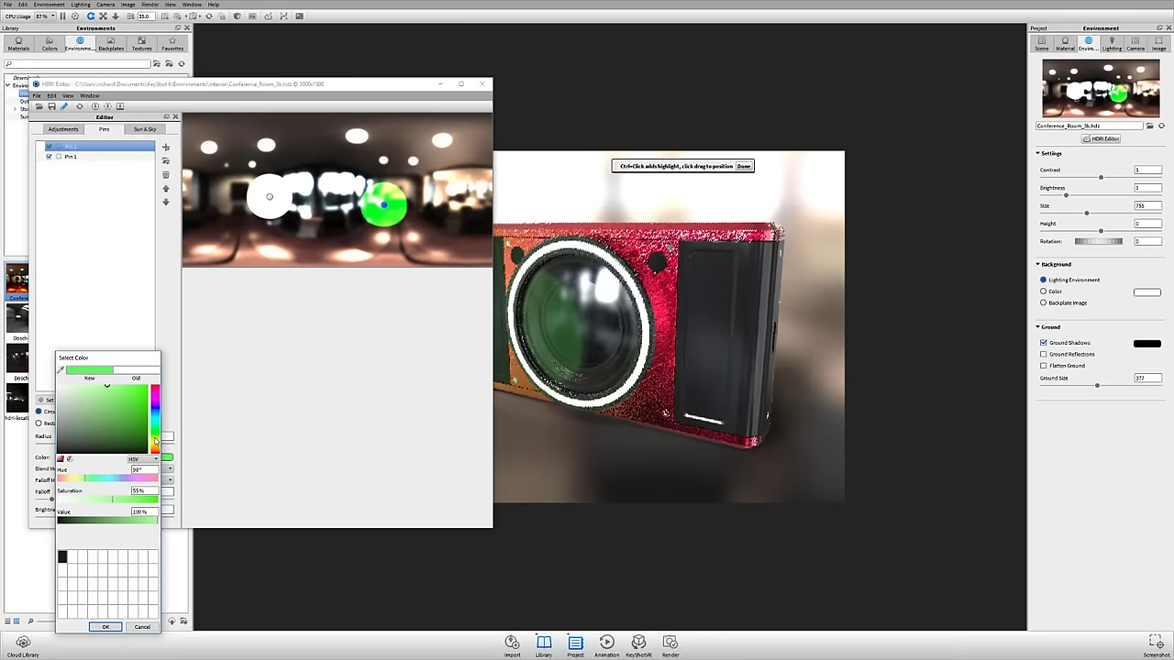
left_click(131, 370)
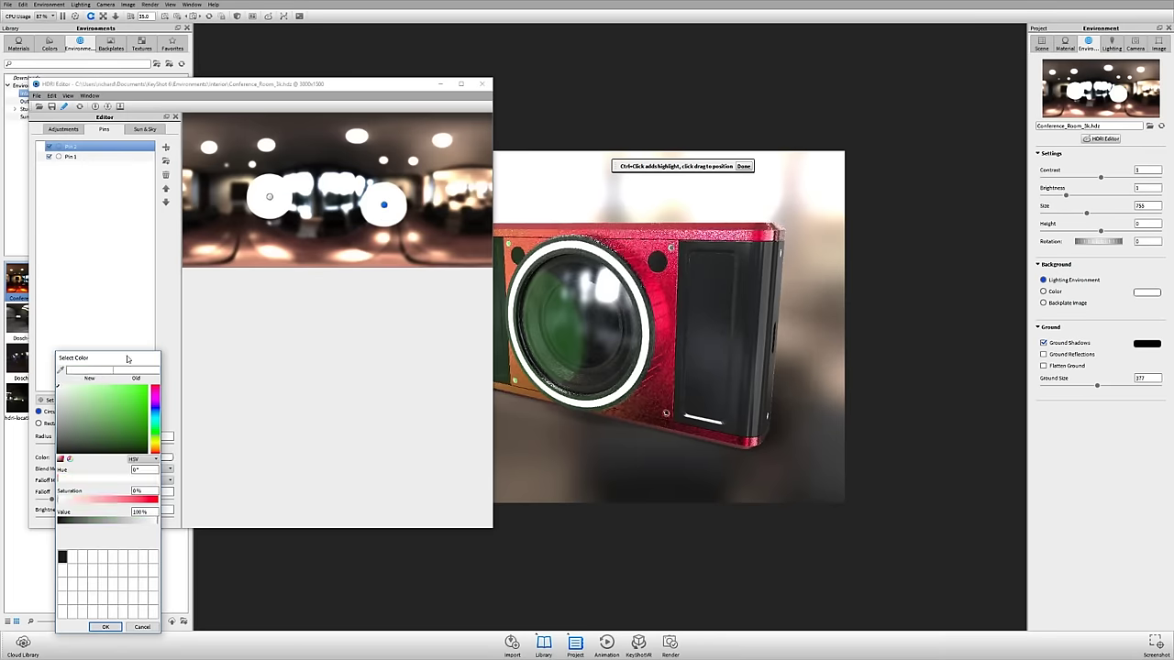
left_click_drag(127, 358, 183, 269)
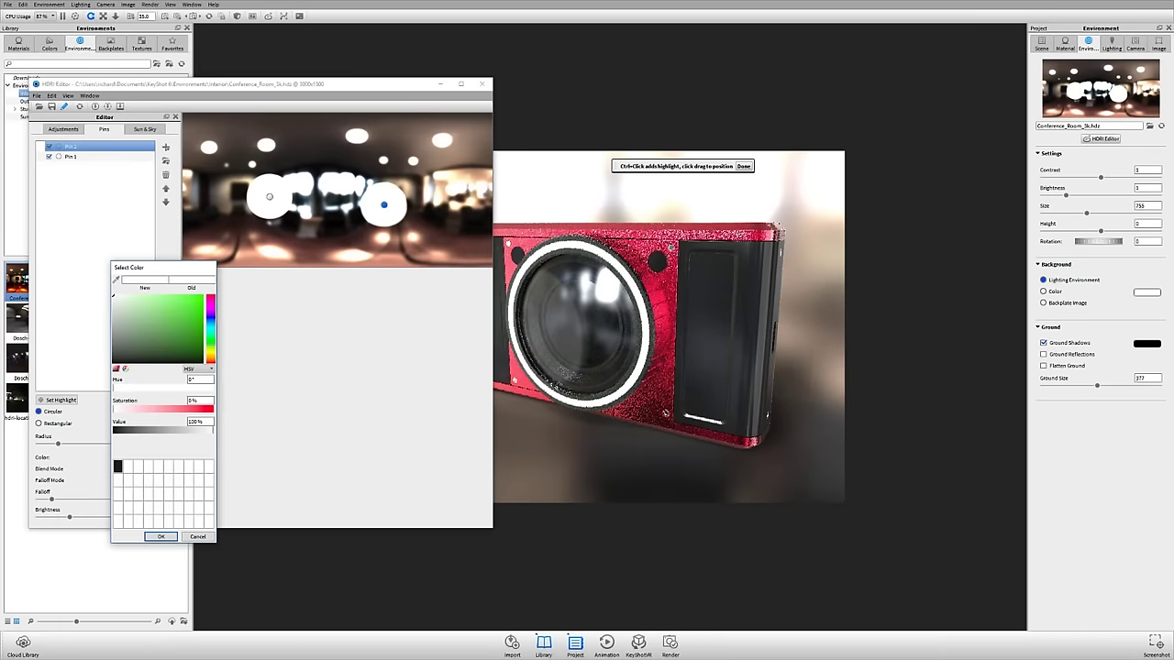
left_click(161, 537)
Change the shape of Pin 2 to rectangular
left_click(55, 426)
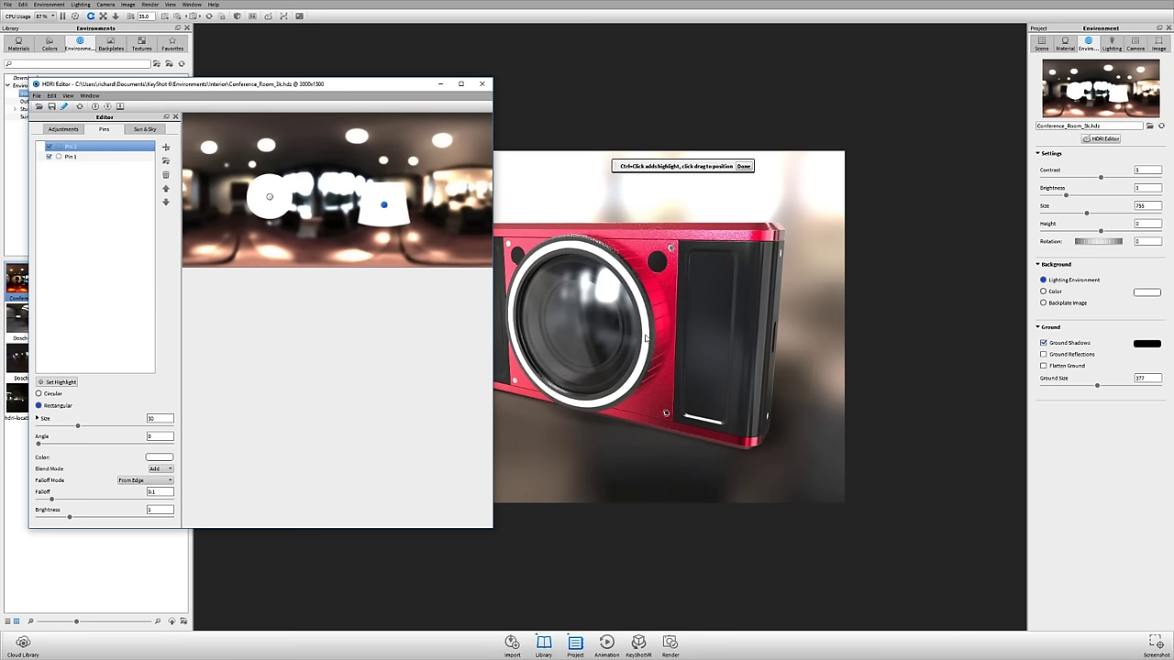
Add an image pin to the environment using the WoodenHouse_COMPLETE picture from the Renderings KS6 folder on the desktop
left_click(453, 371)
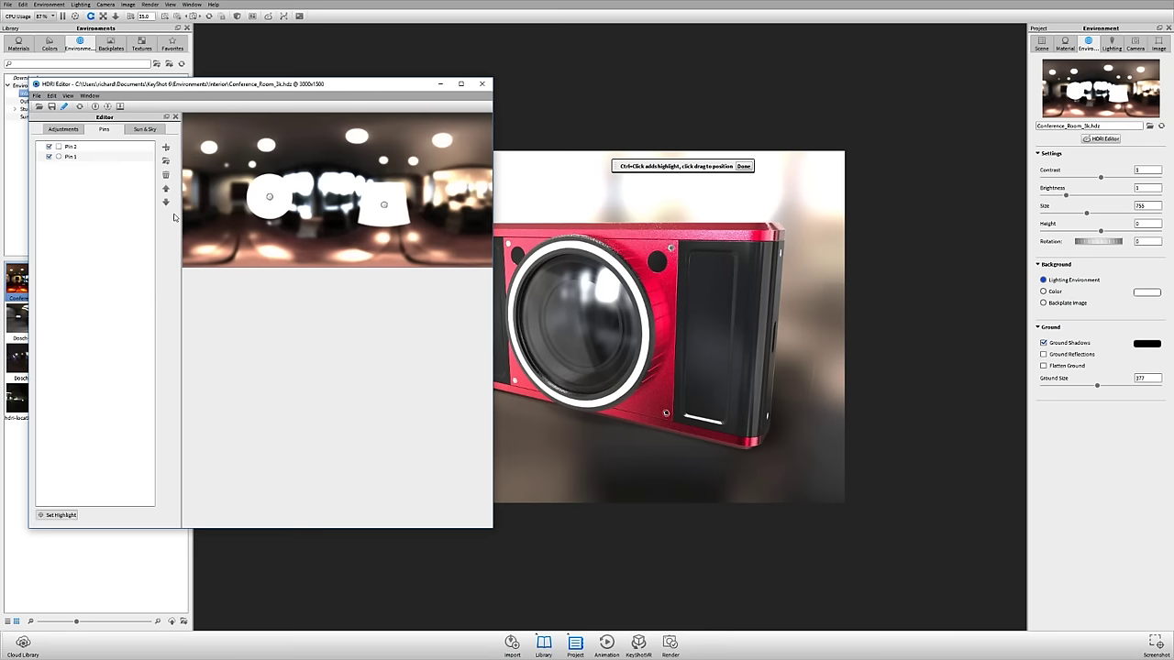
left_click(166, 148)
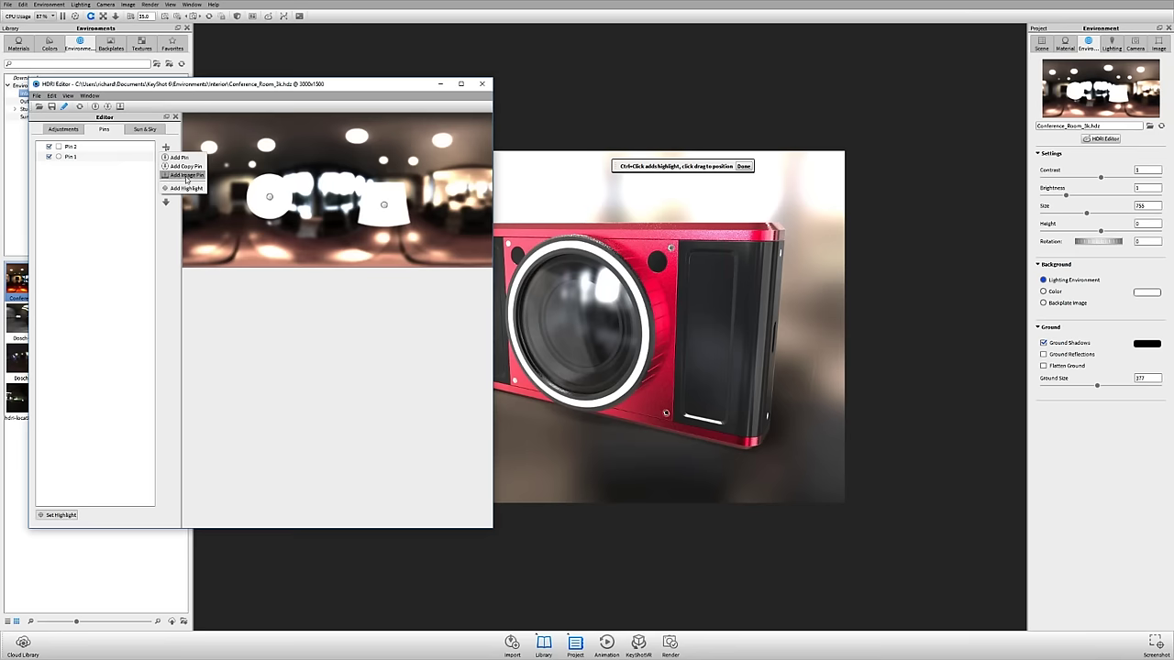
left_click(186, 176)
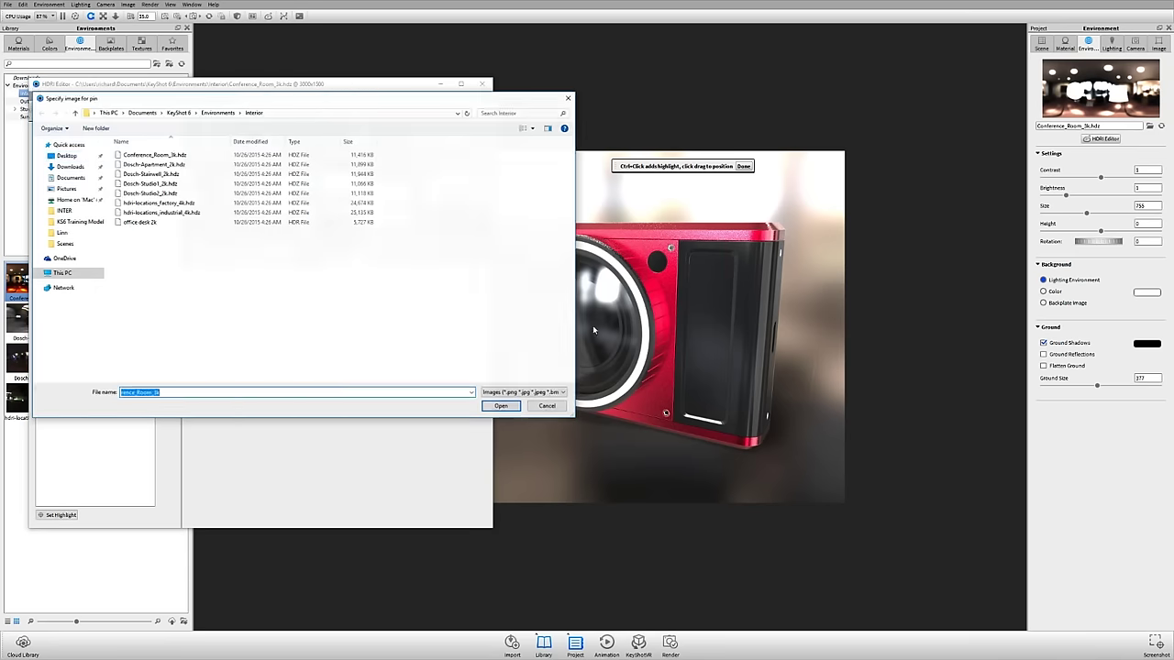
left_click(66, 156)
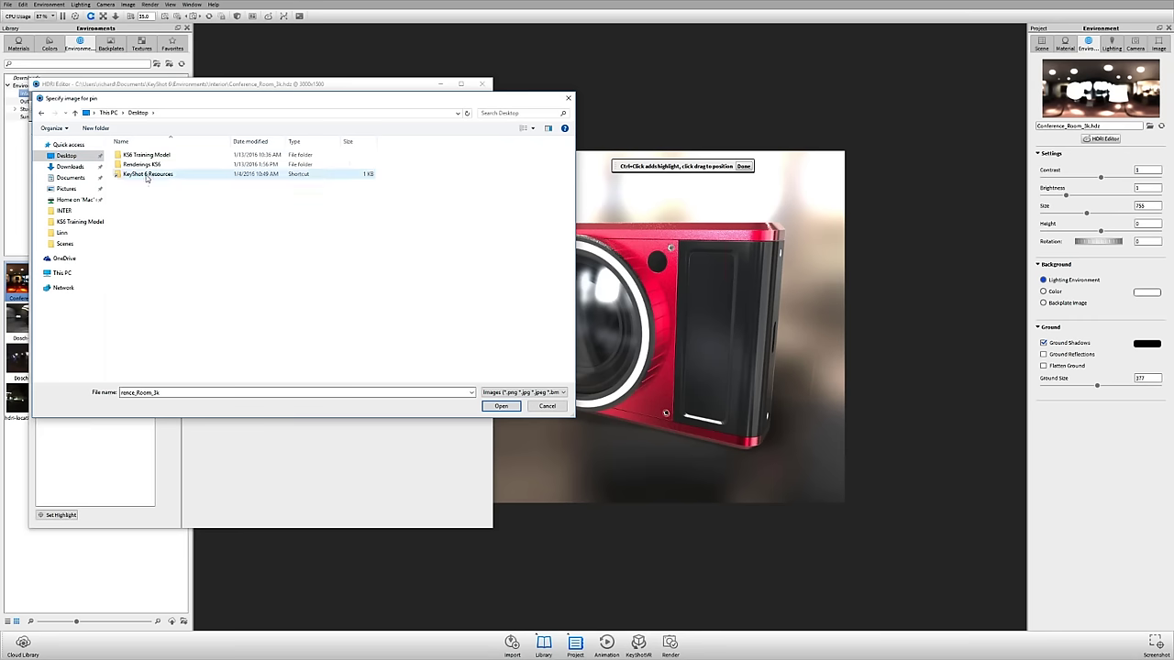
left_click(147, 165)
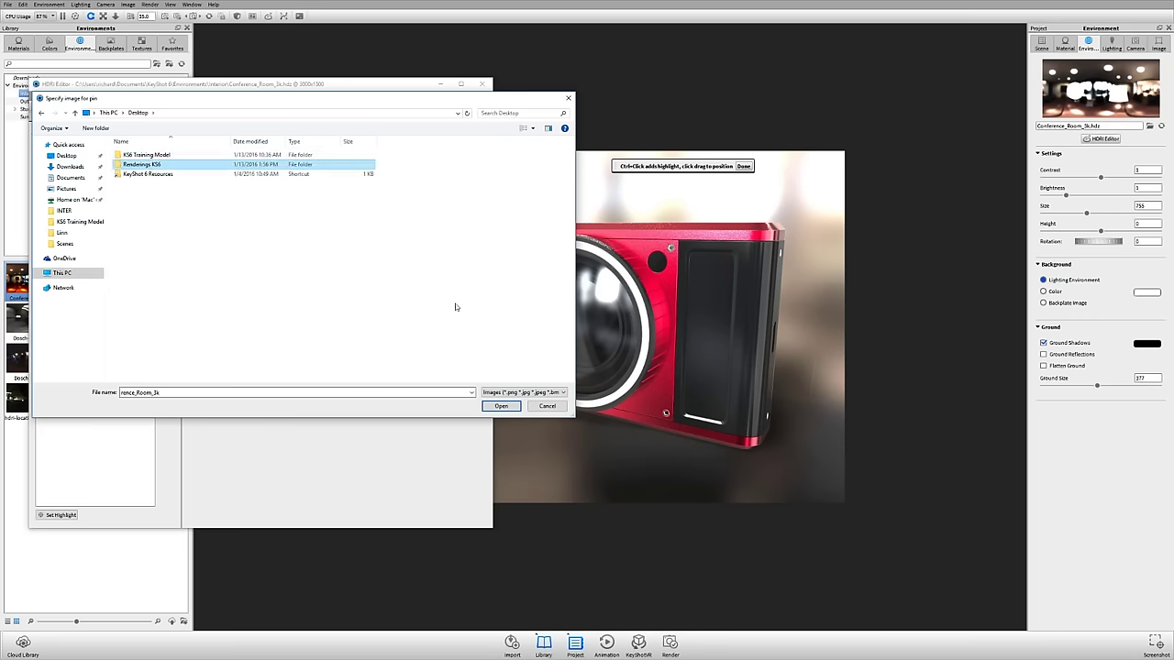
key("Return")
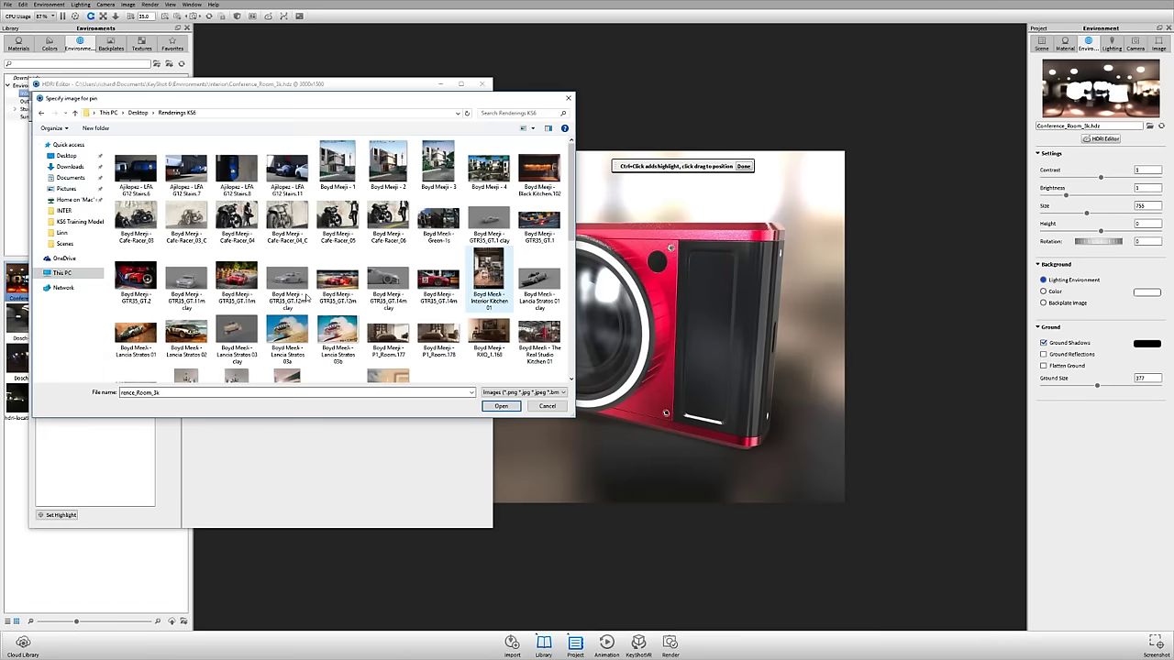
scroll(503, 308, "down", 5)
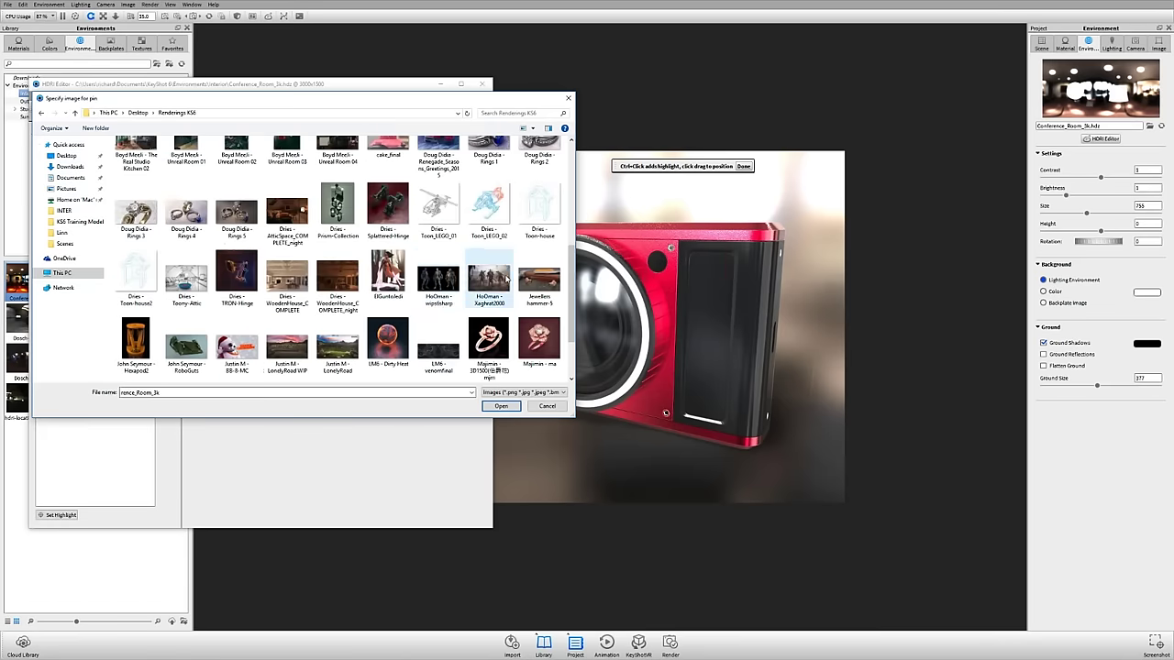
scroll(503, 308, "up", 2)
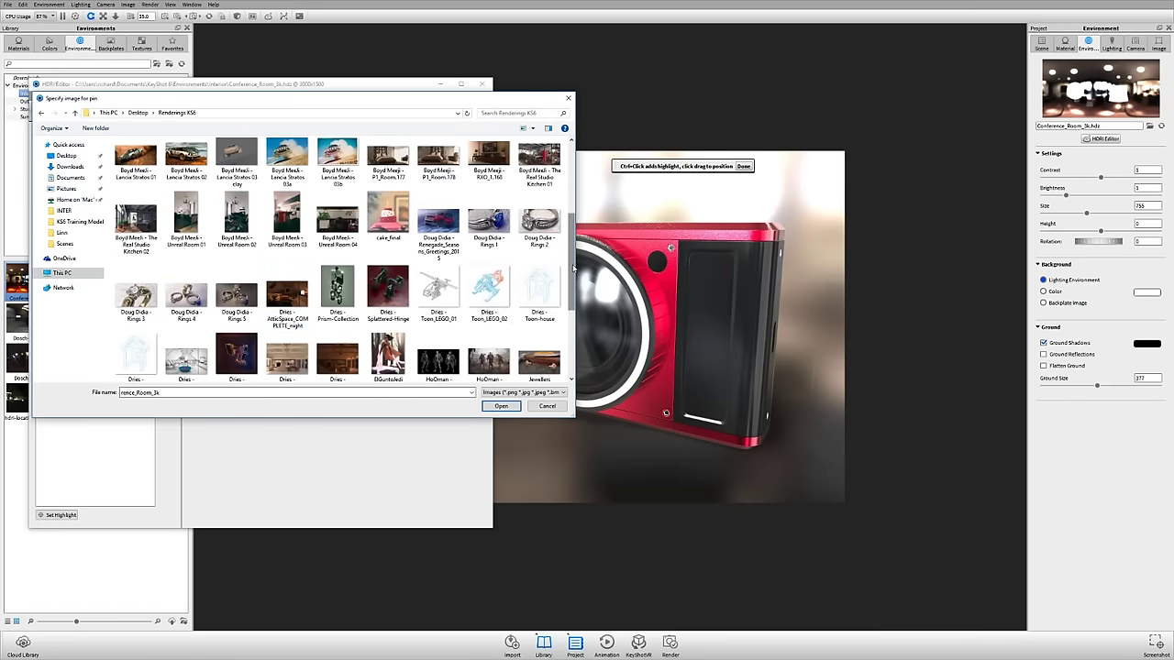
scroll(573, 267, "down", 1)
left_click(287, 341)
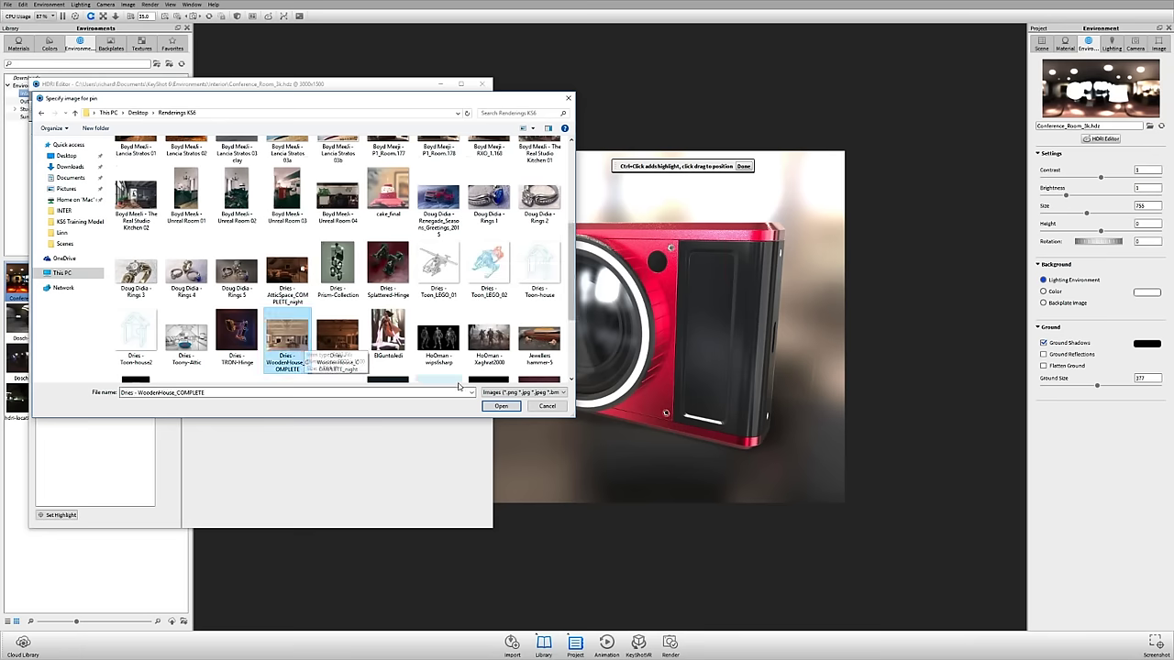
left_click(501, 406)
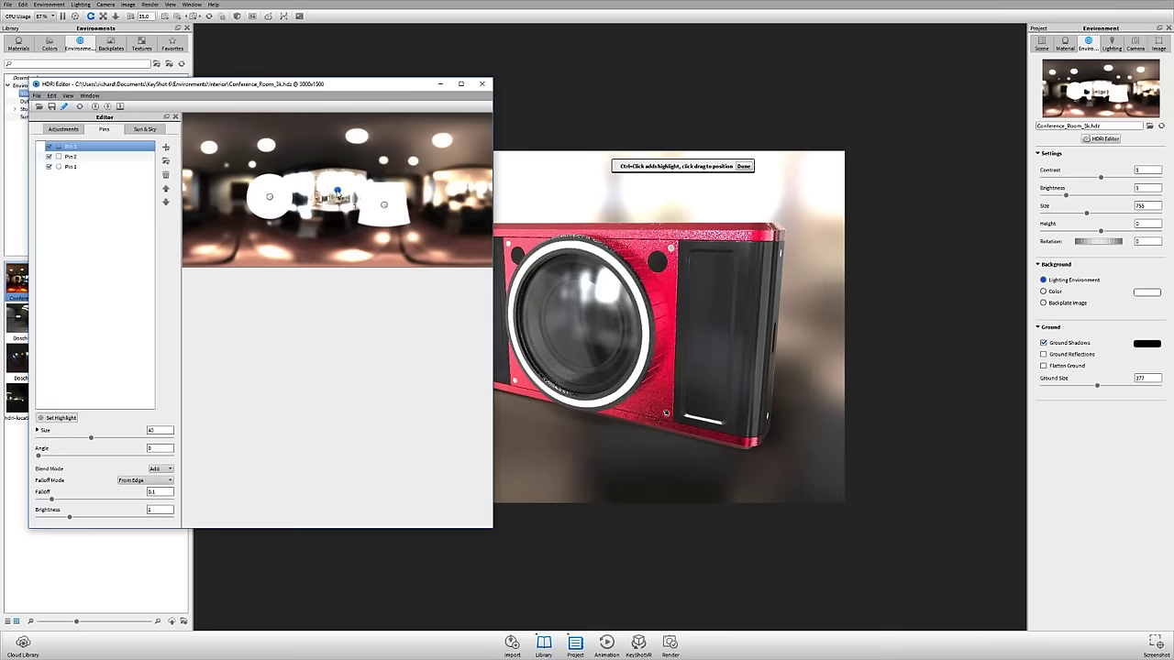
Move the image pin towards Pin 2 in the HDRI preview, and turn off Pin 1 and Pin 2
left_click_drag(337, 191, 365, 200)
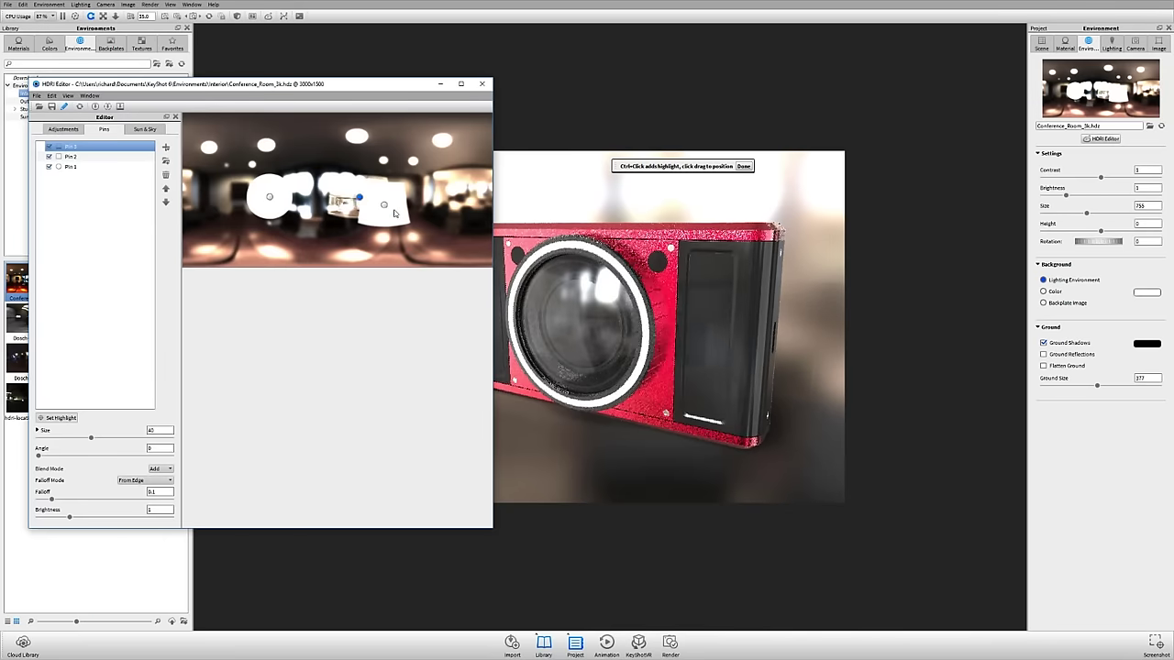
left_click(384, 206)
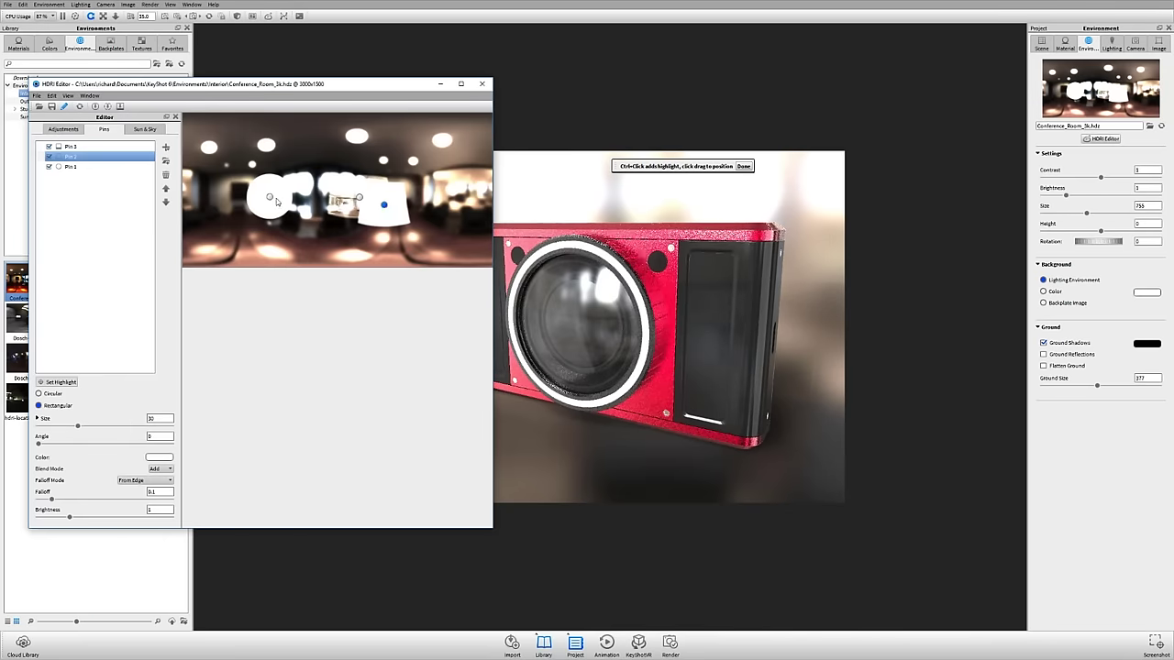
left_click(270, 201)
left_click(49, 166)
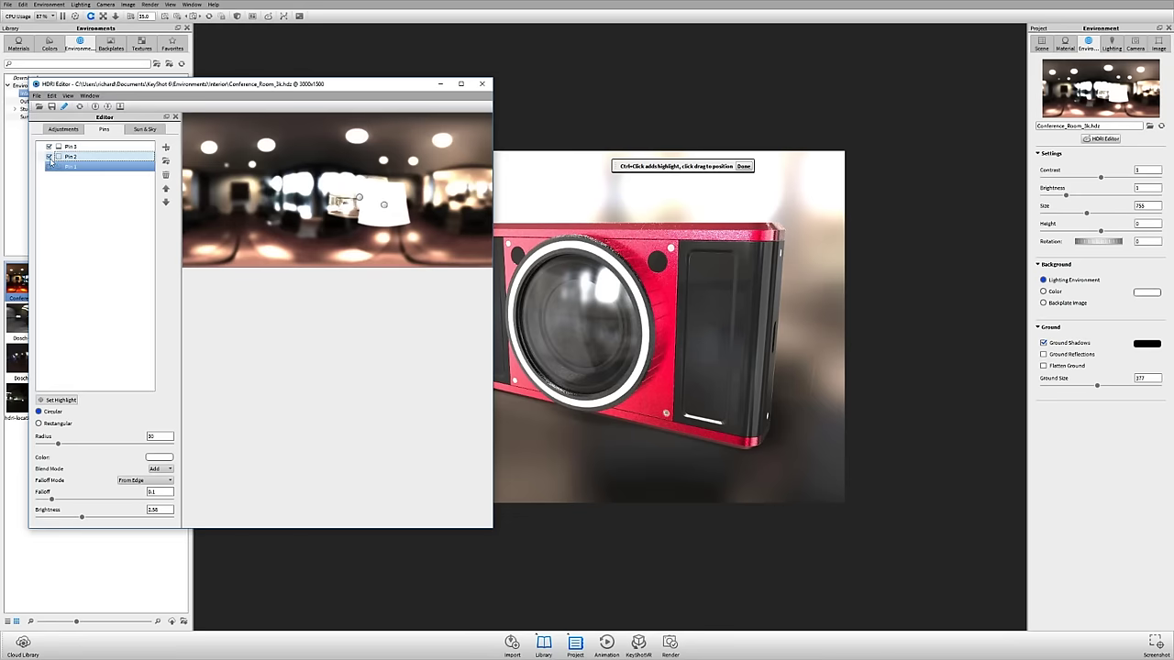
left_click(48, 156)
Enlarge the image pin, Pin 3, to a size of 69.2 in the HDRI Editor
left_click(68, 146)
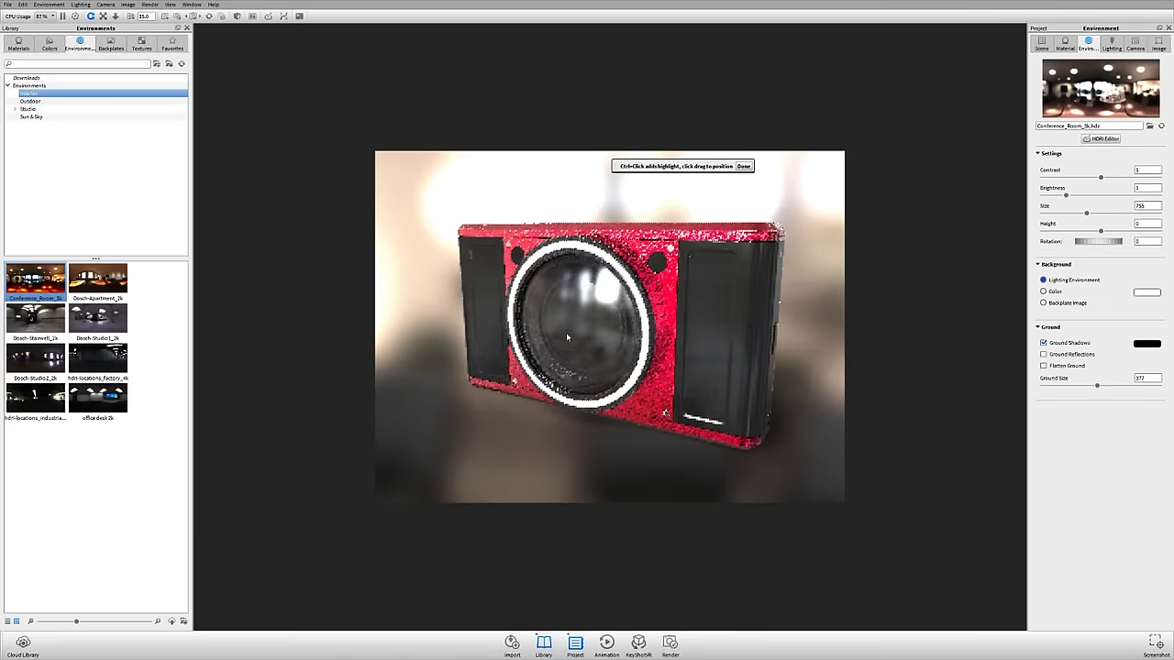
left_click(1089, 140)
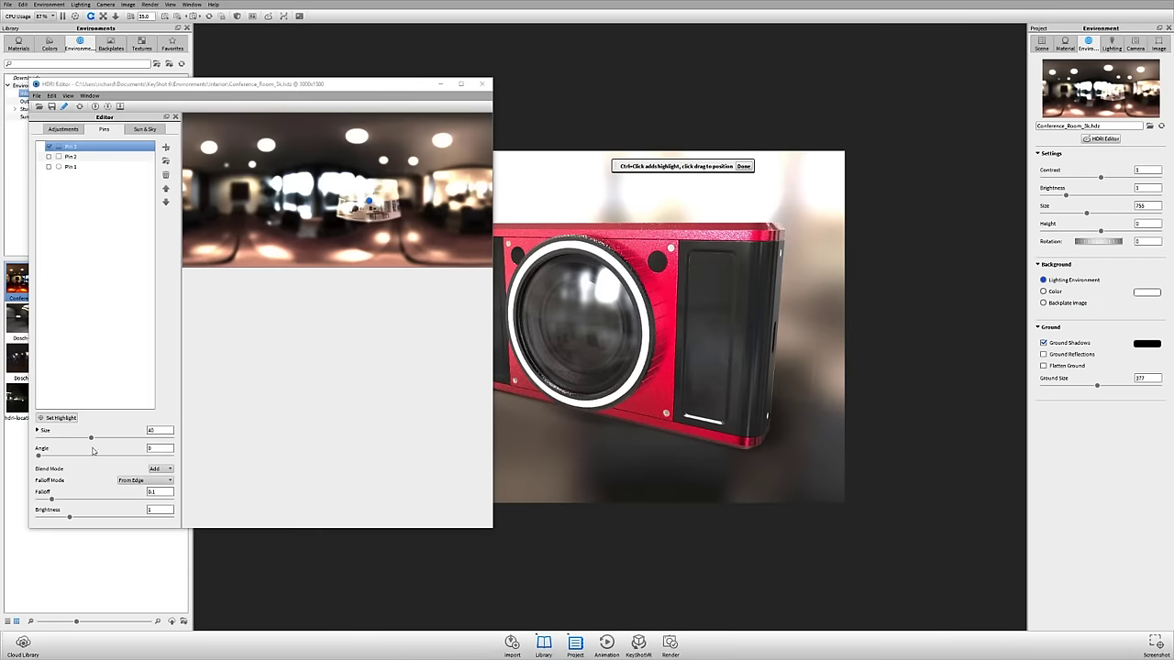
left_click_drag(91, 437, 129, 437)
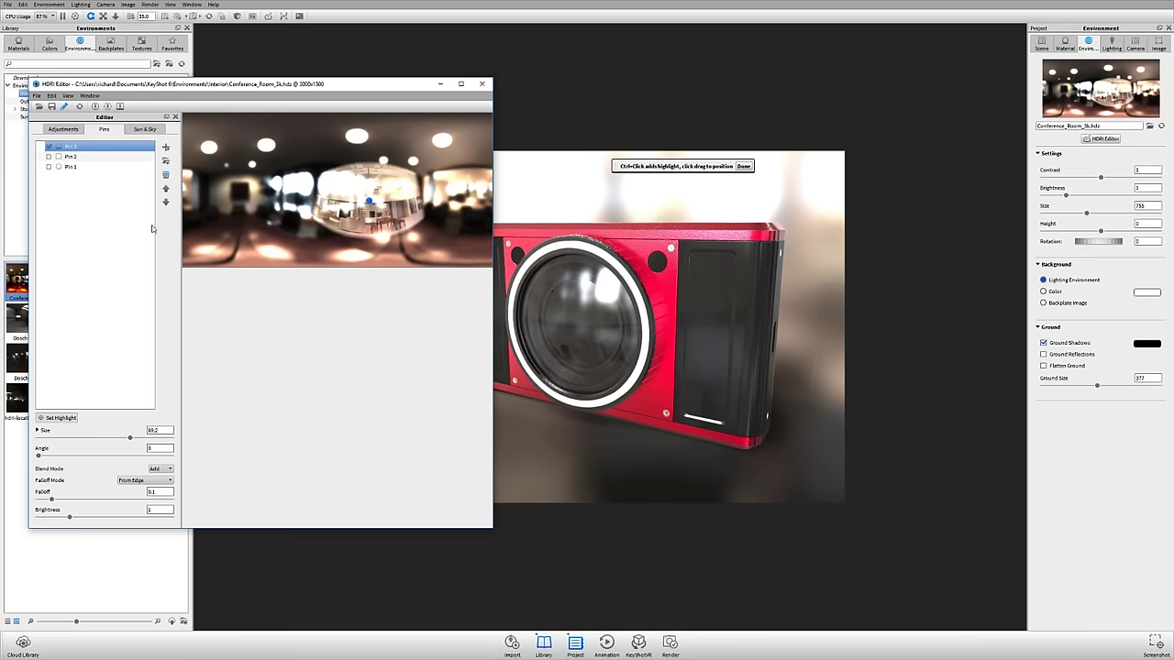
Try Sun & Sky settings with a 4000x2000 resolution, the St. Petersburg location and a daytime hour, and close the HDRI Editor without generating
left_click(80, 131)
left_click(105, 129)
left_click(146, 129)
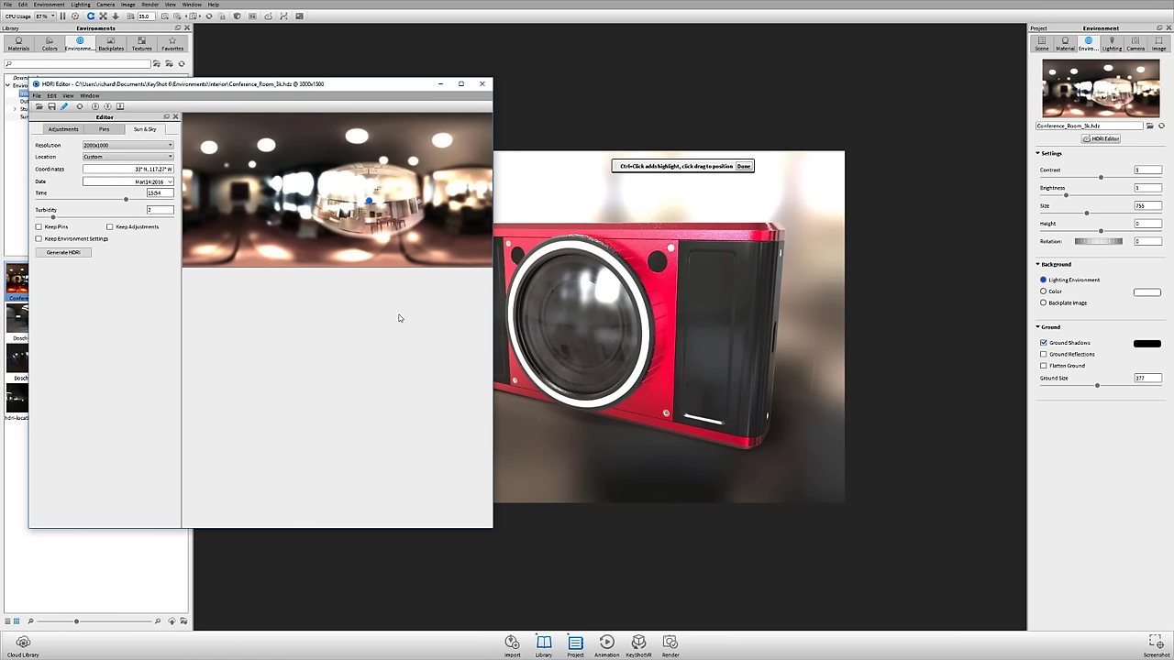
left_click(142, 147)
left_click(142, 162)
left_click(142, 157)
scroll(136, 195, "up", 3)
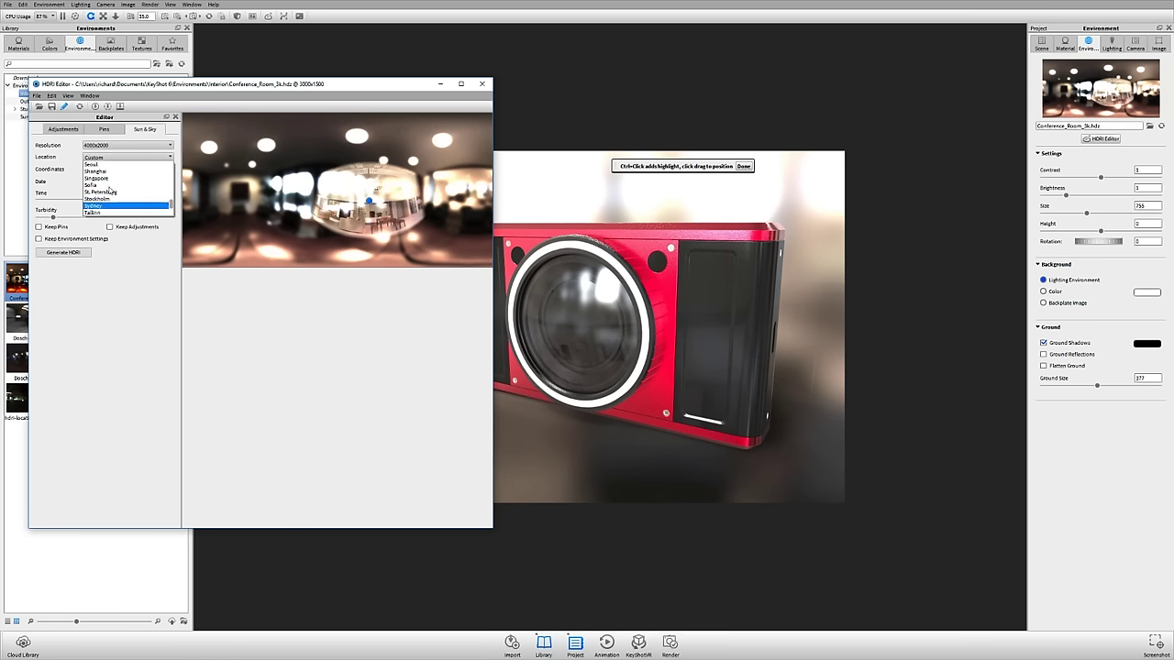
left_click(131, 195)
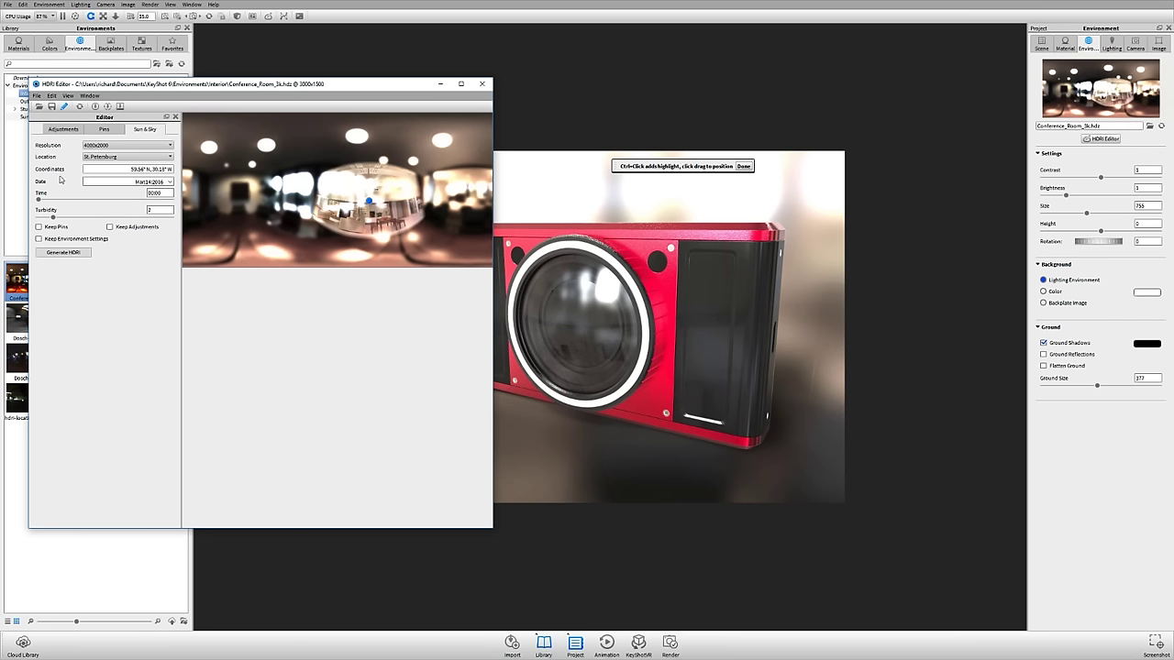
left_click_drag(38, 202, 115, 199)
left_click(485, 86)
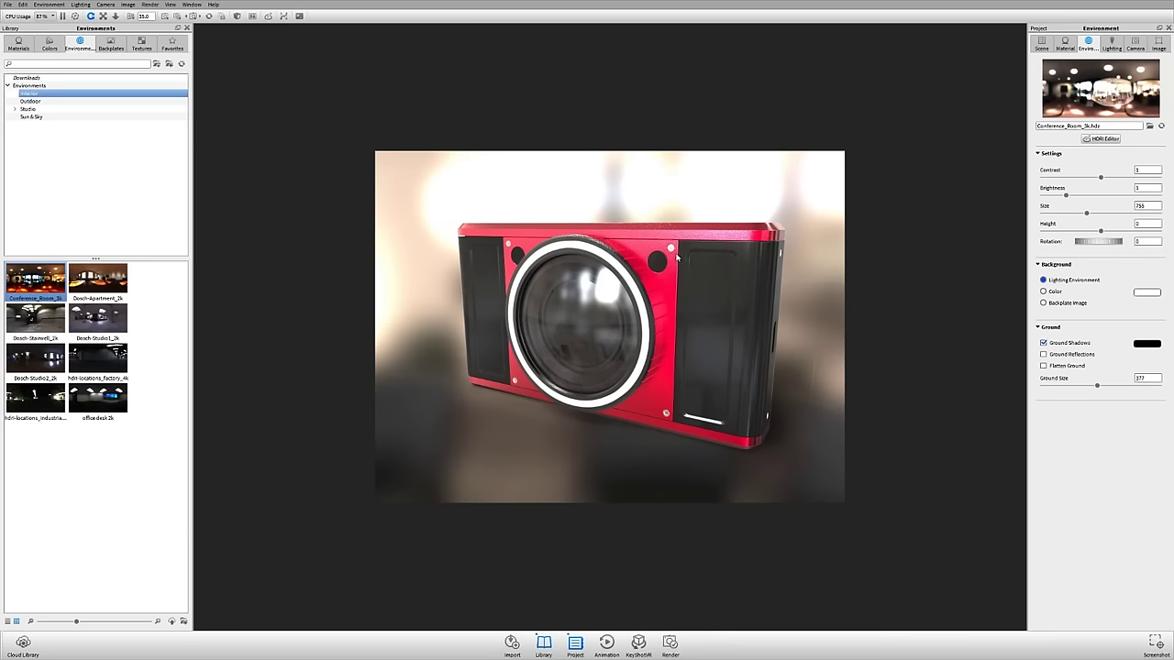
Apply the 3 Panels Straight 2k studio environment to the scene, discarding the edits to the conference room HDRI
left_click(73, 110)
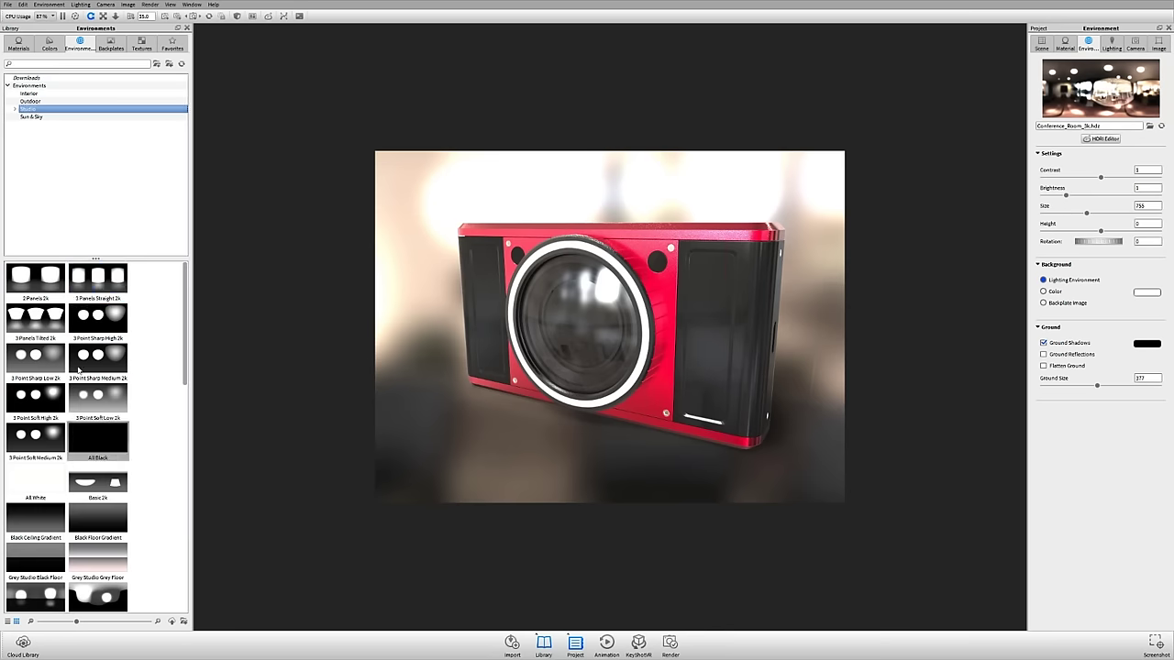
left_click_drag(103, 277, 543, 258)
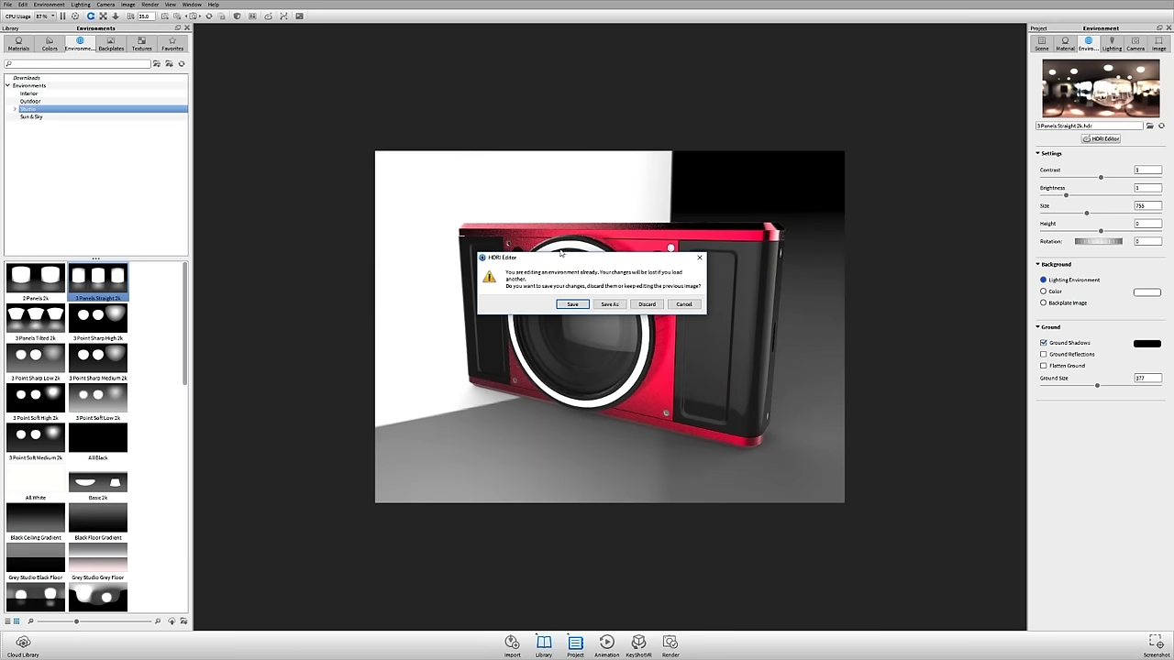
left_click(651, 304)
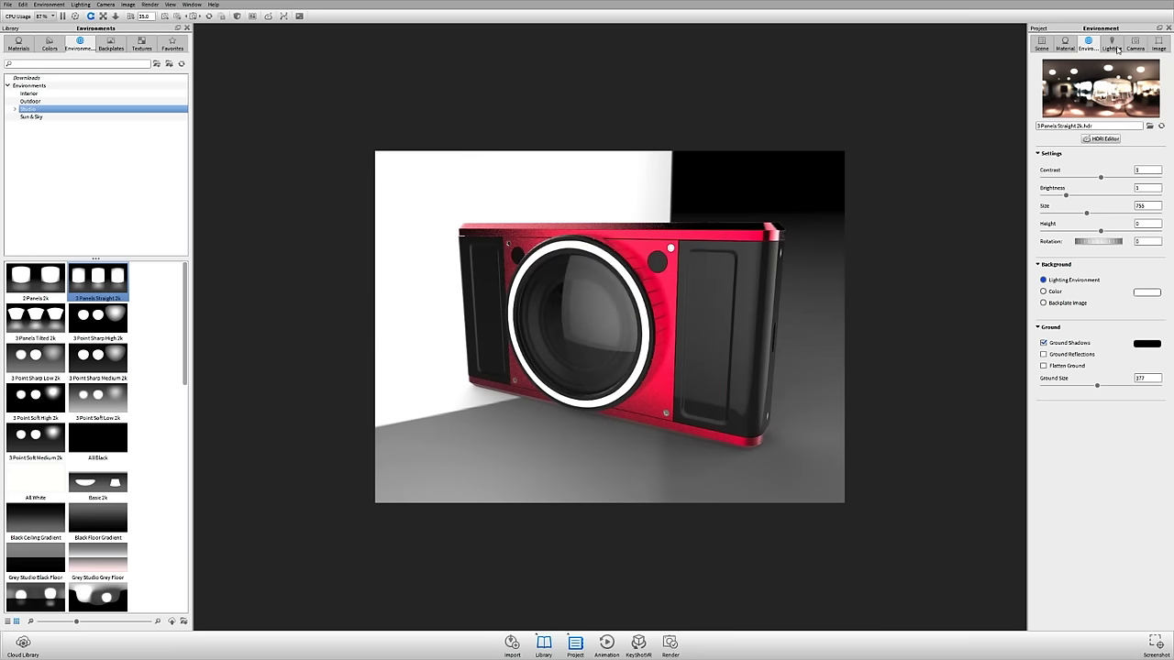
Try the Performance Mode, Basic, Product and Interior lighting presets on the camera
left_click(1117, 48)
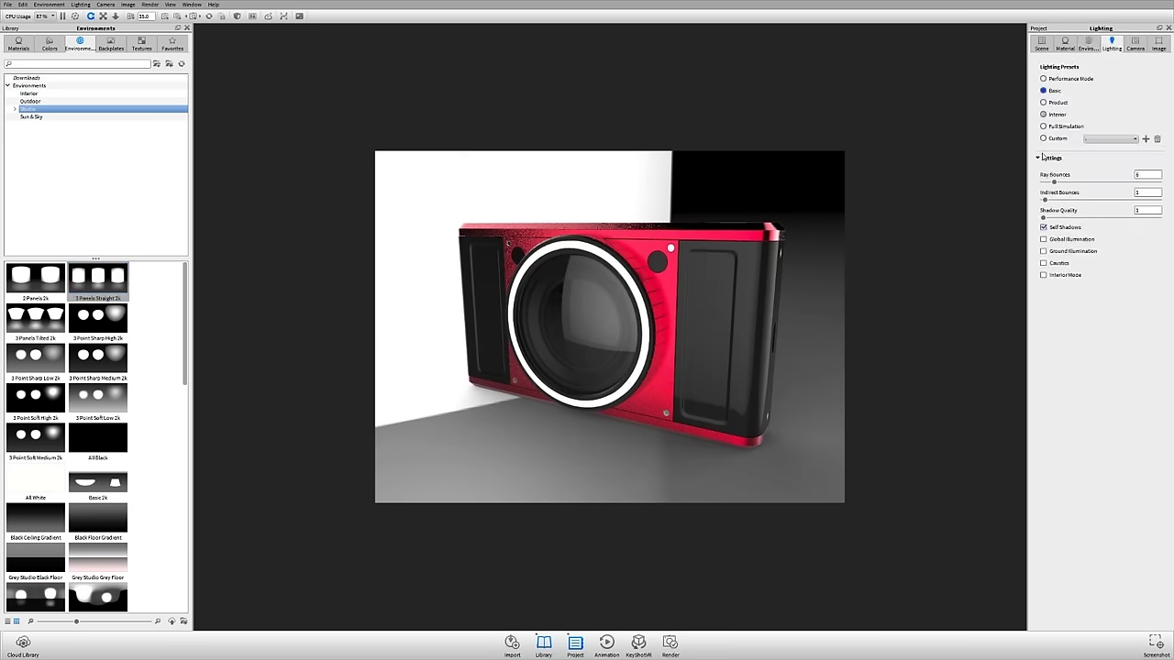
left_click(1042, 158)
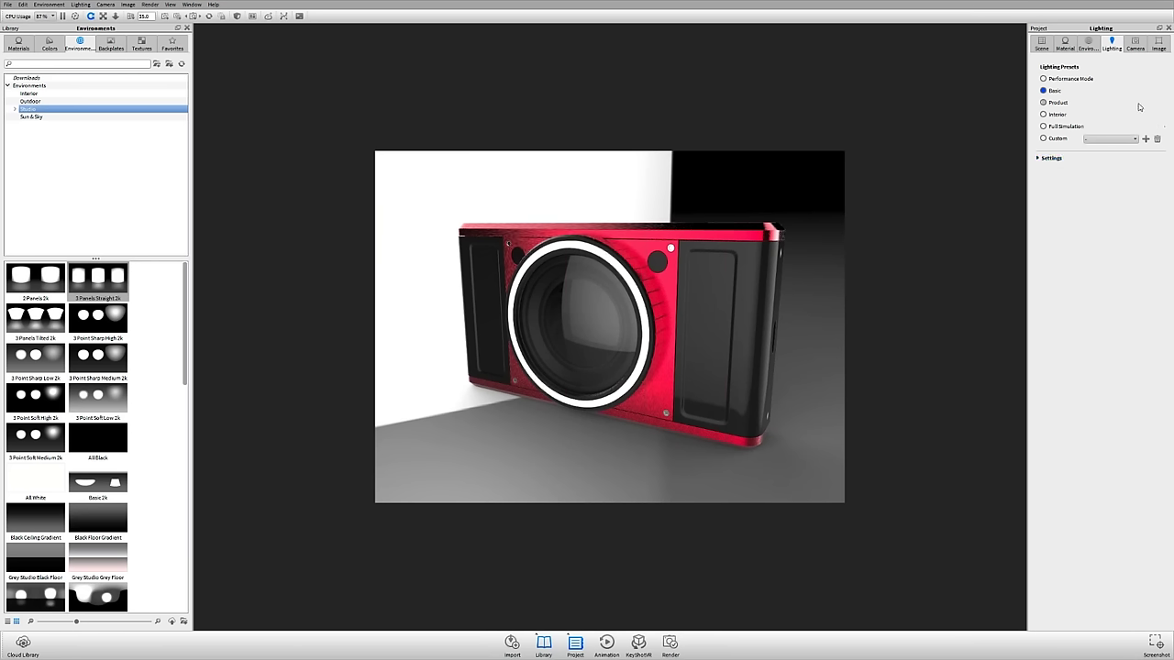
left_click(1044, 79)
left_click_drag(754, 351, 744, 317)
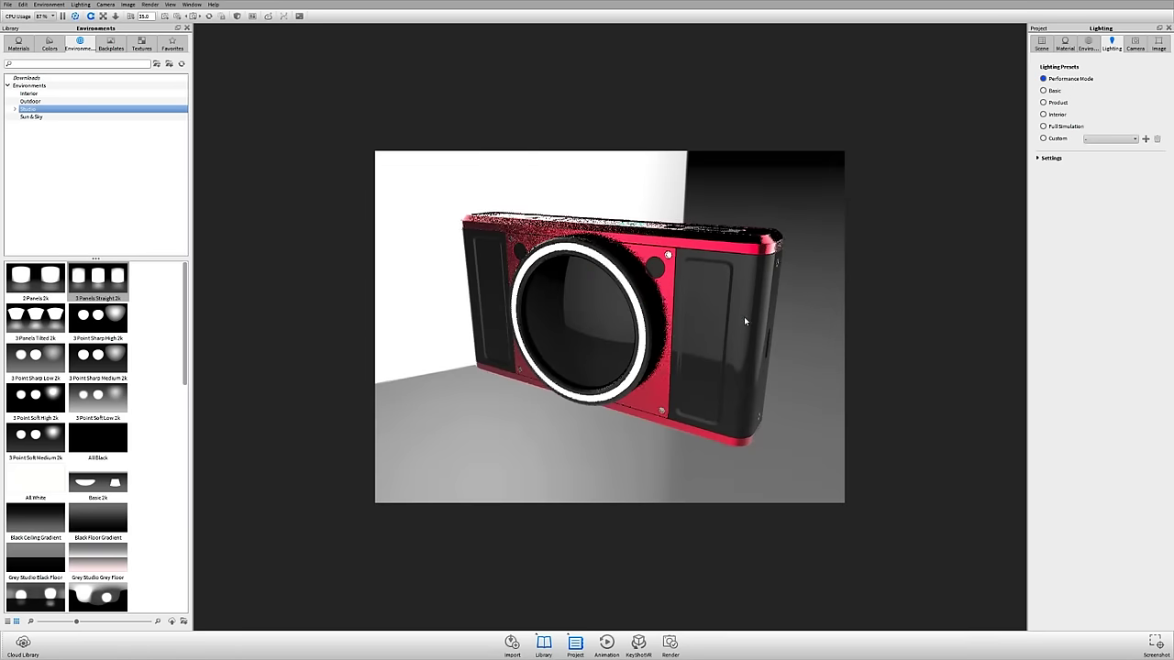
left_click(1055, 91)
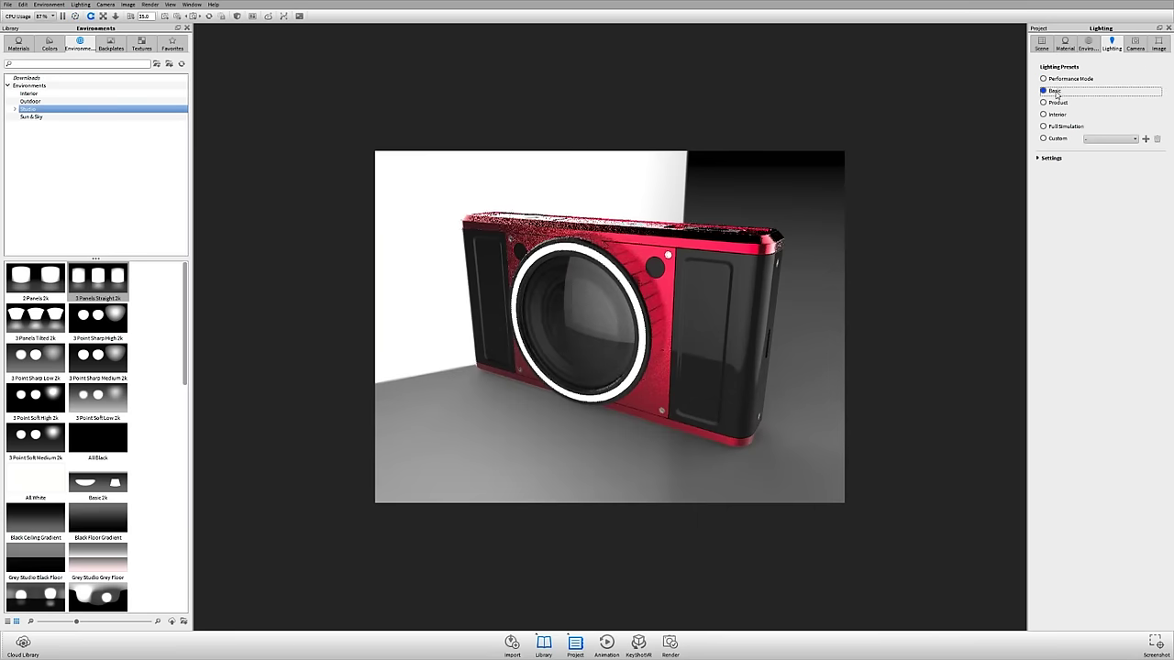
left_click(1059, 102)
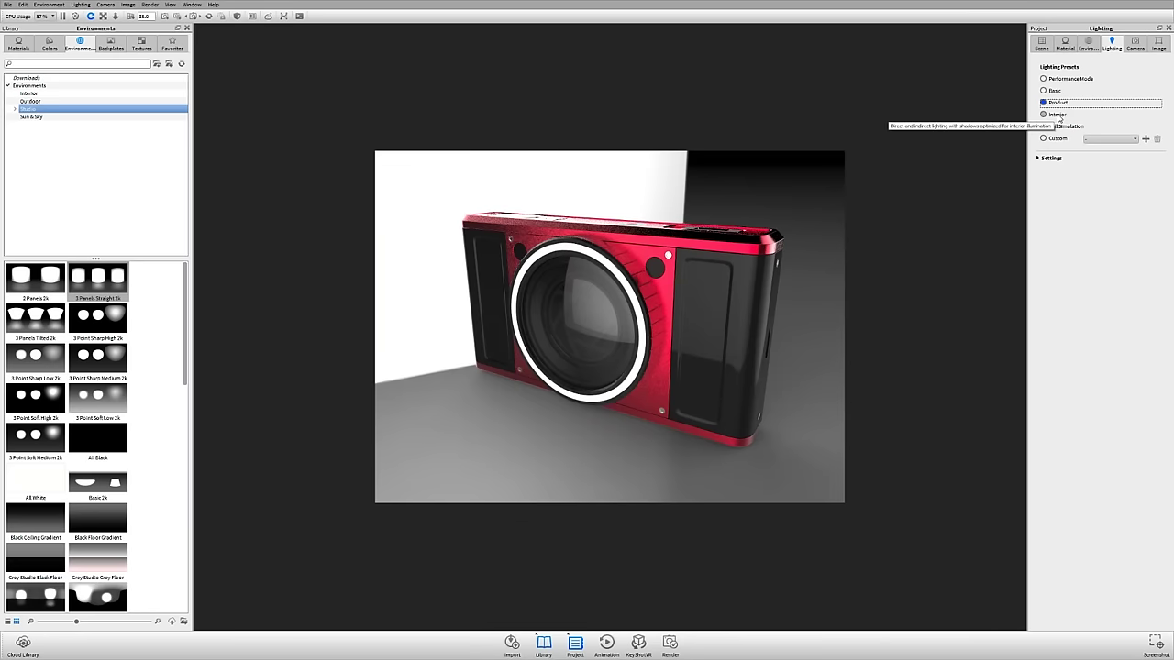
left_click(1057, 115)
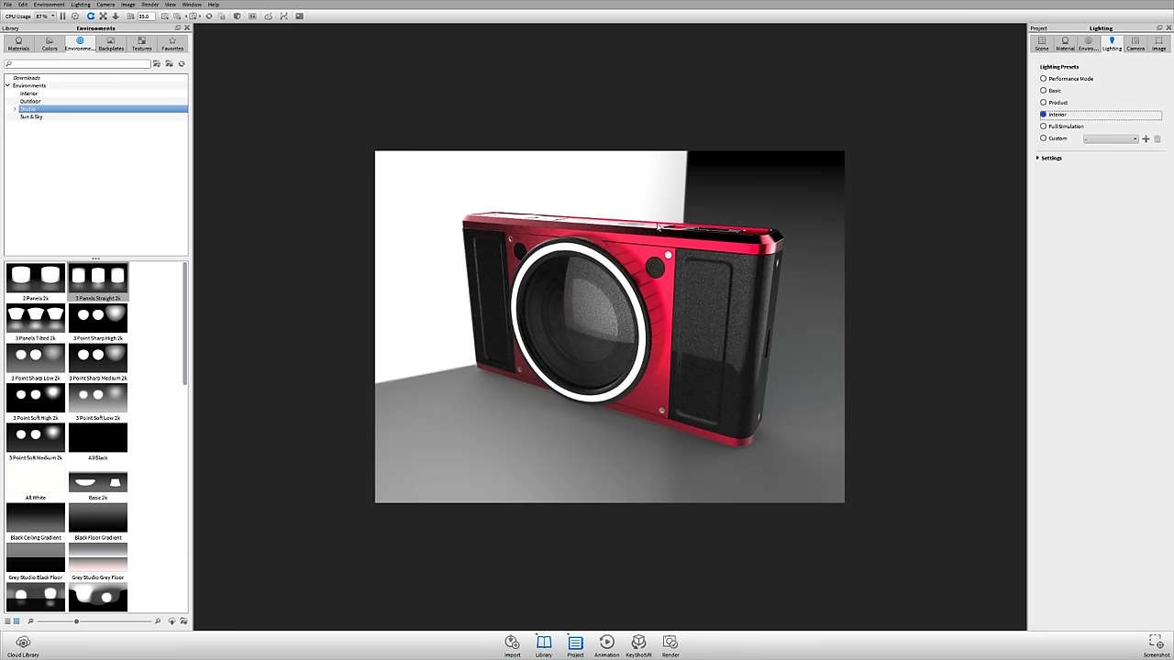
Customise the Product lighting preset with 16 ray bounces, 3 indirect bounces and Ground Illumination enabled
left_click(1042, 158)
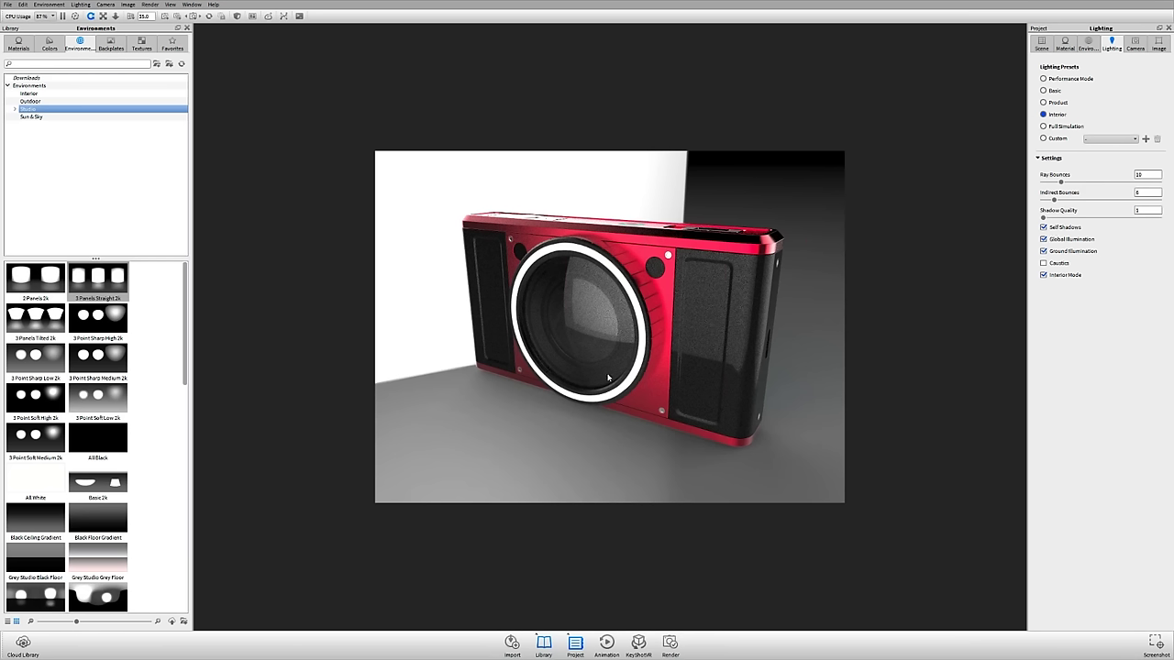
left_click(1062, 102)
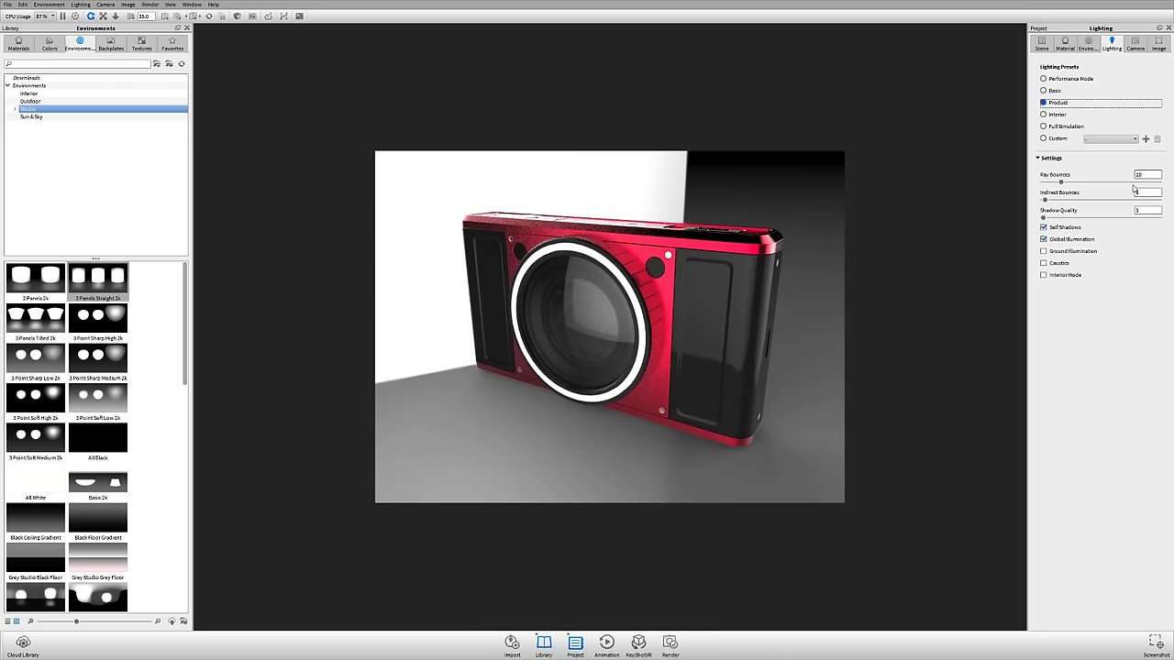
left_click_drag(1157, 175, 981, 178)
type("16")
key("Tab")
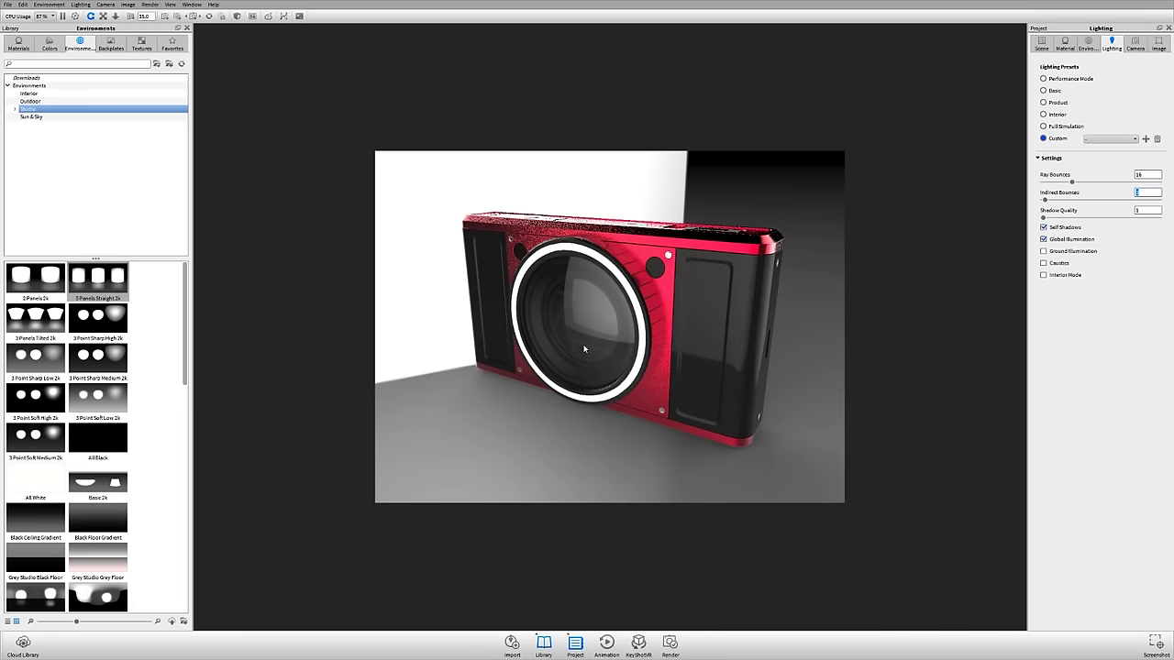
type("3")
key("Tab")
left_click(1063, 254)
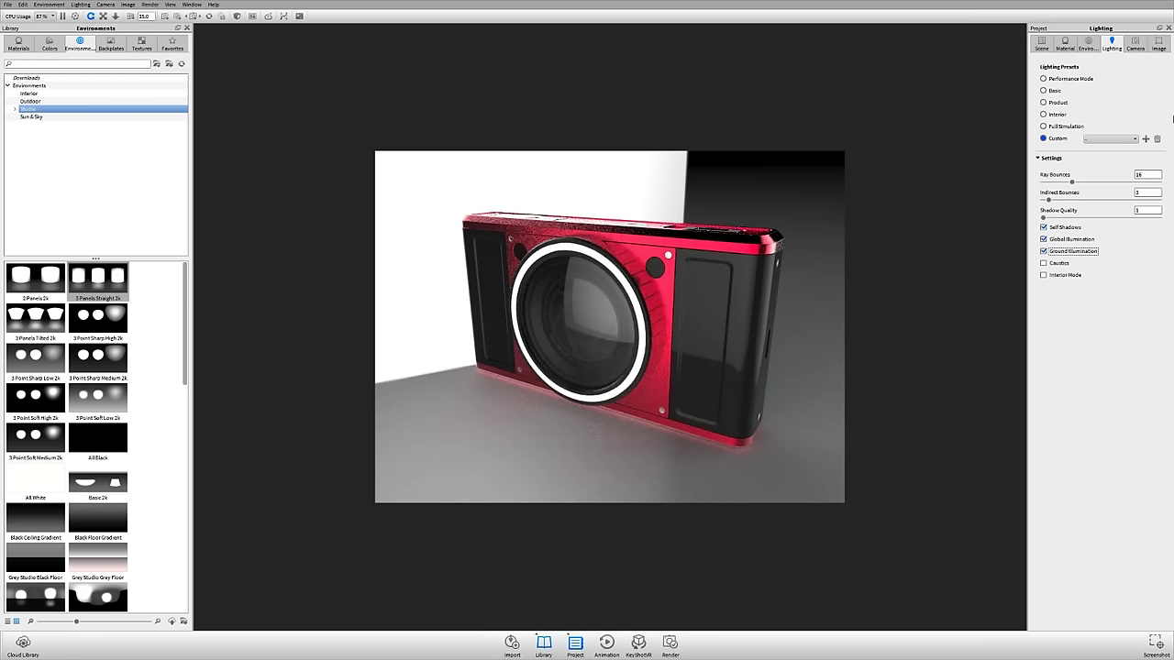
Save the current lighting settings as a custom lighting profile named Clear Products
left_click(1145, 140)
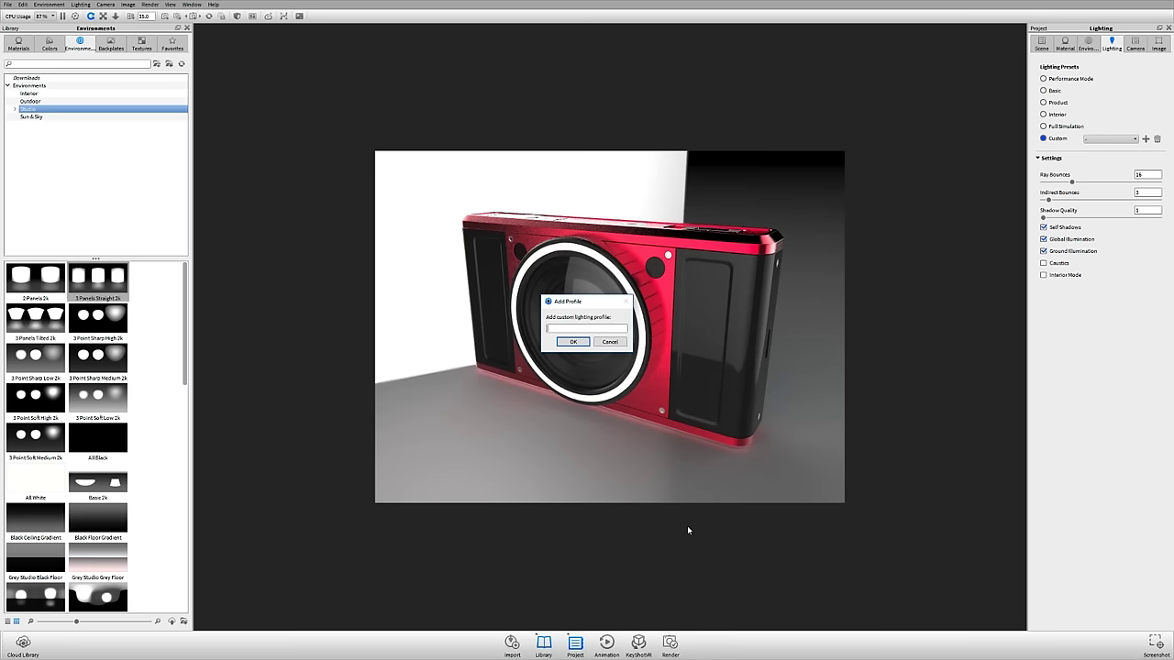
type("arProducts")
left_click(575, 342)
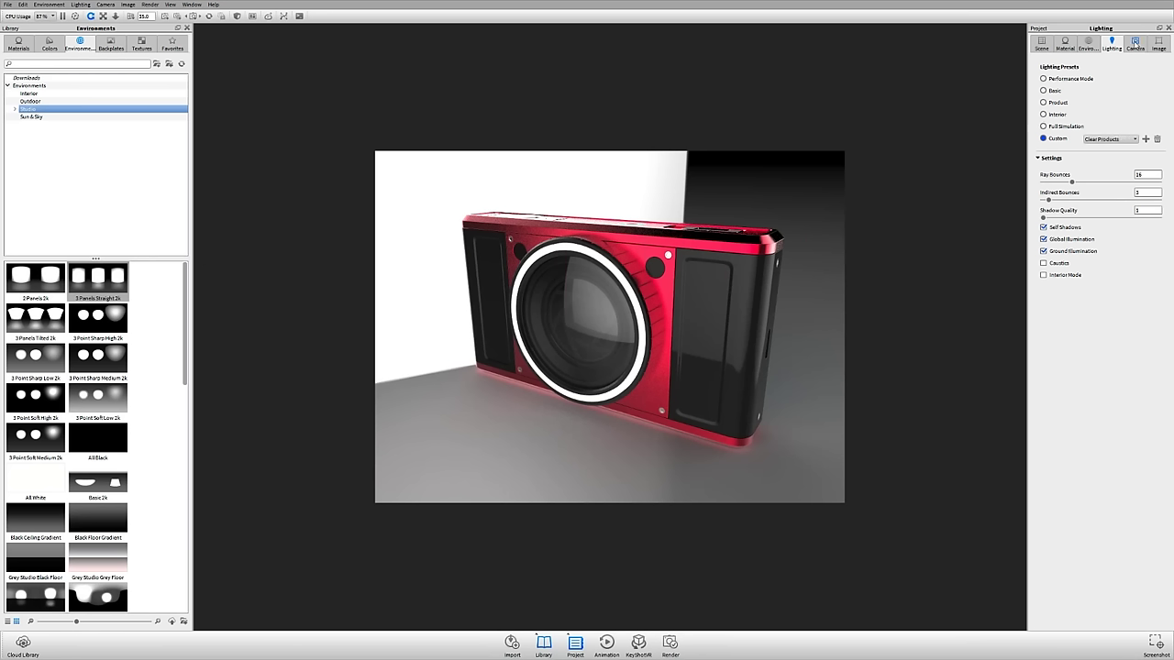
Show the camera's Position and Orientation, Lens Settings and Lens Effects options
left_click(1128, 45)
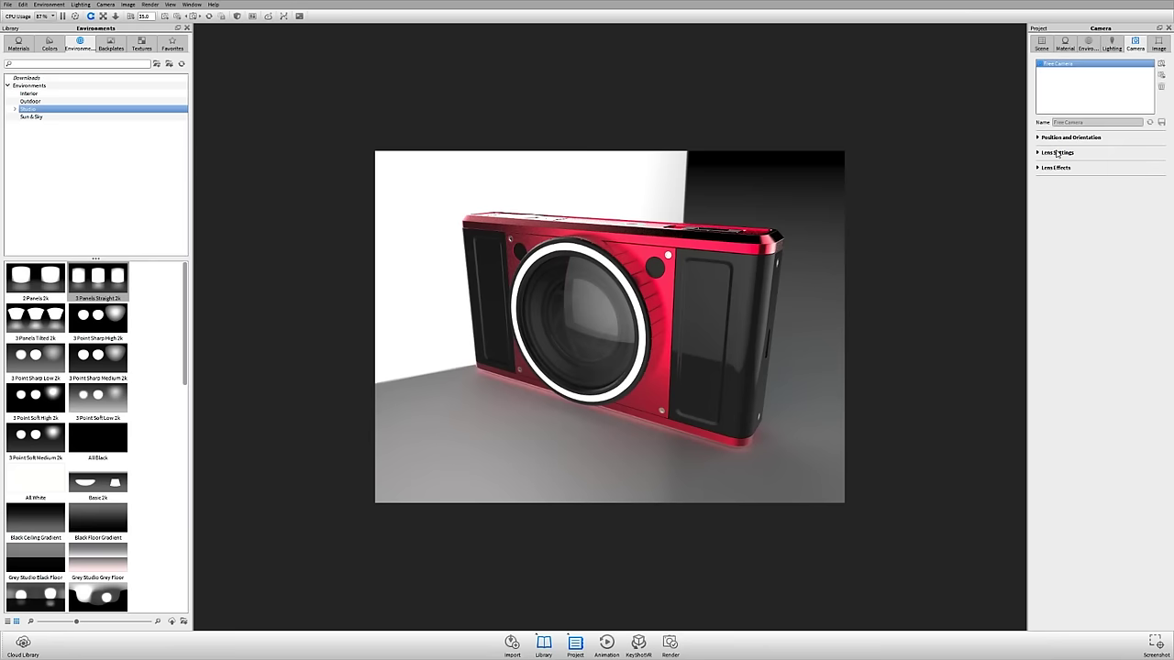
left_click(1056, 152)
left_click(1058, 137)
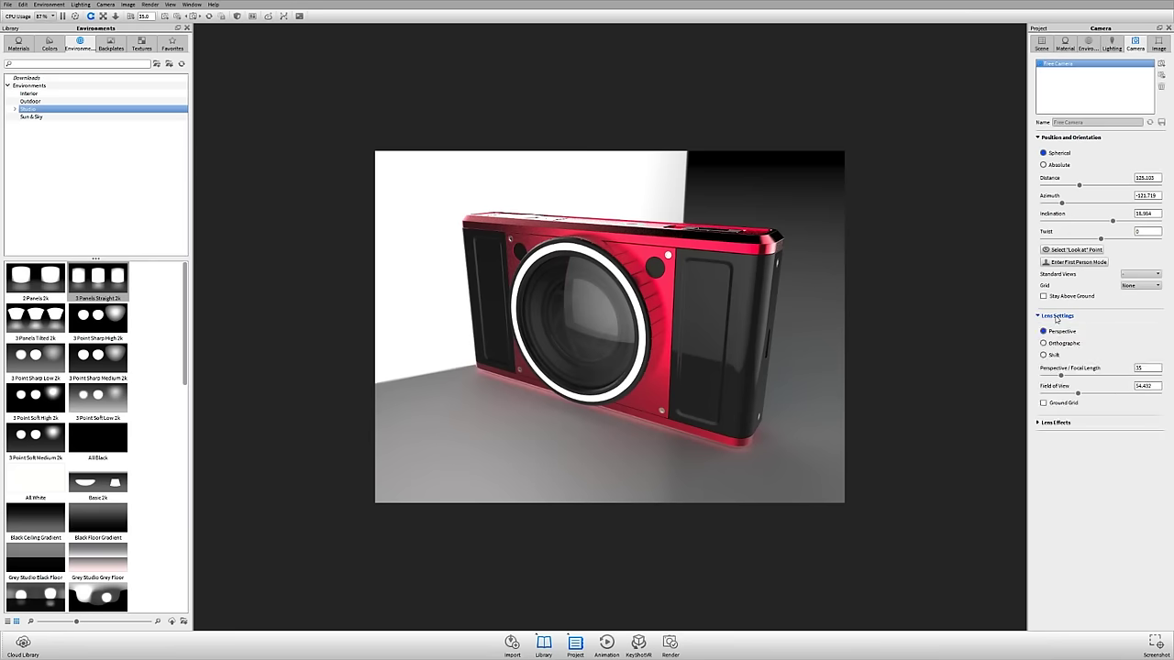
left_click(1055, 316)
left_click(1054, 315)
left_click(1054, 422)
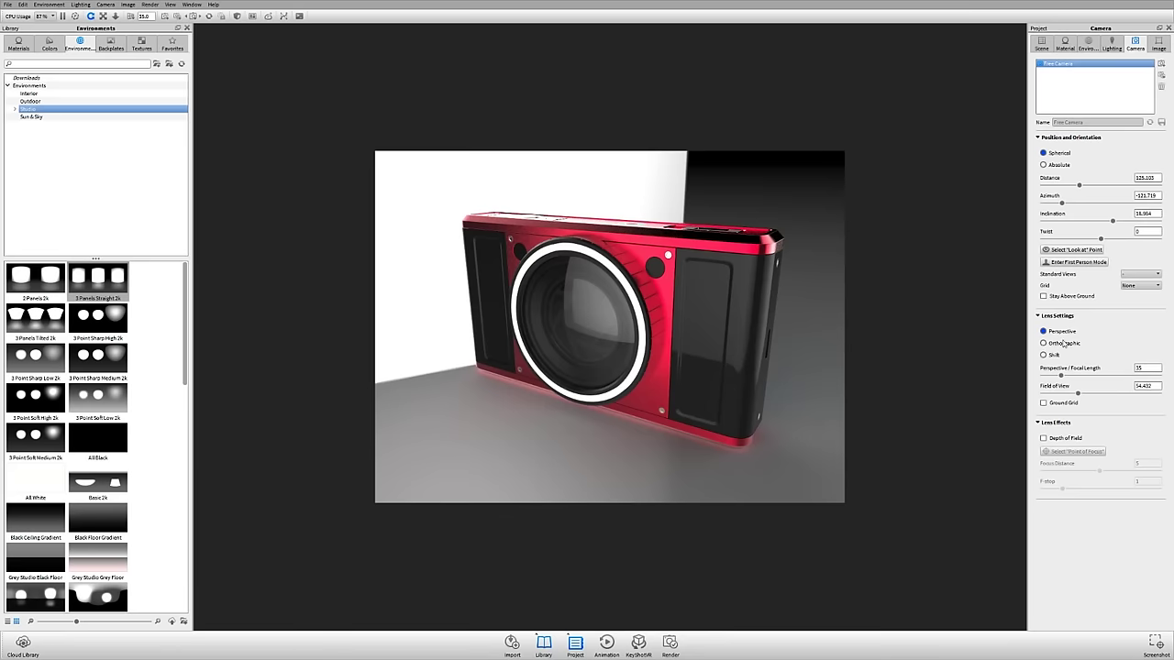
Compare the Orthographic and Perspective lens types from different angles around the camera model, ending on Perspective
left_click(1063, 344)
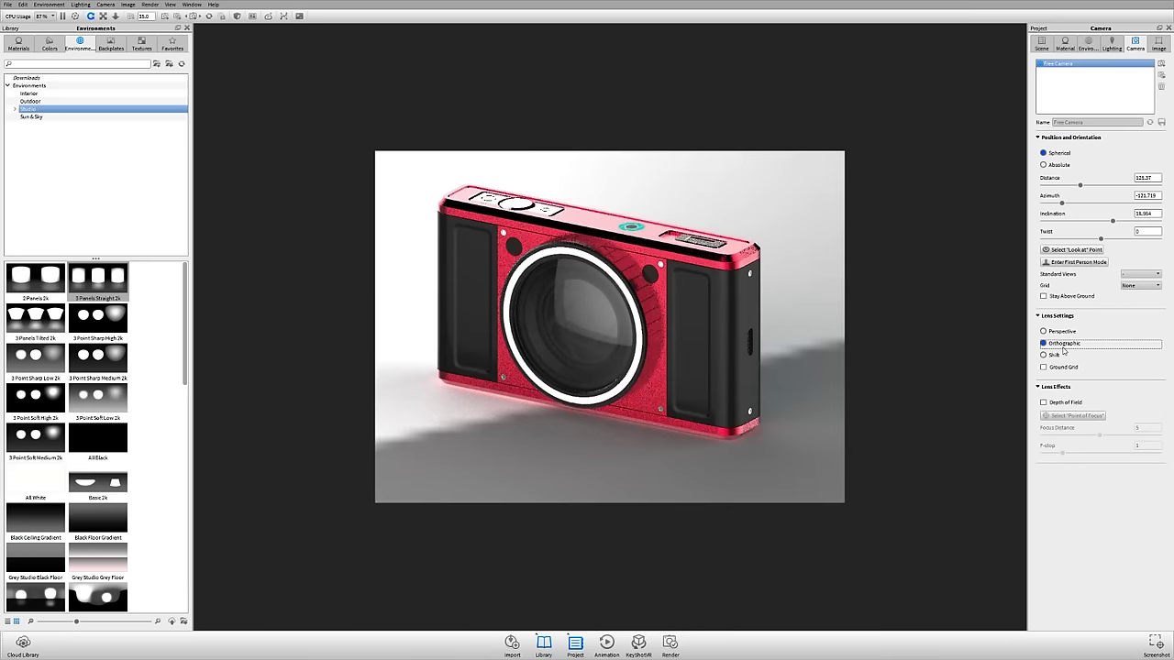
left_click(1062, 332)
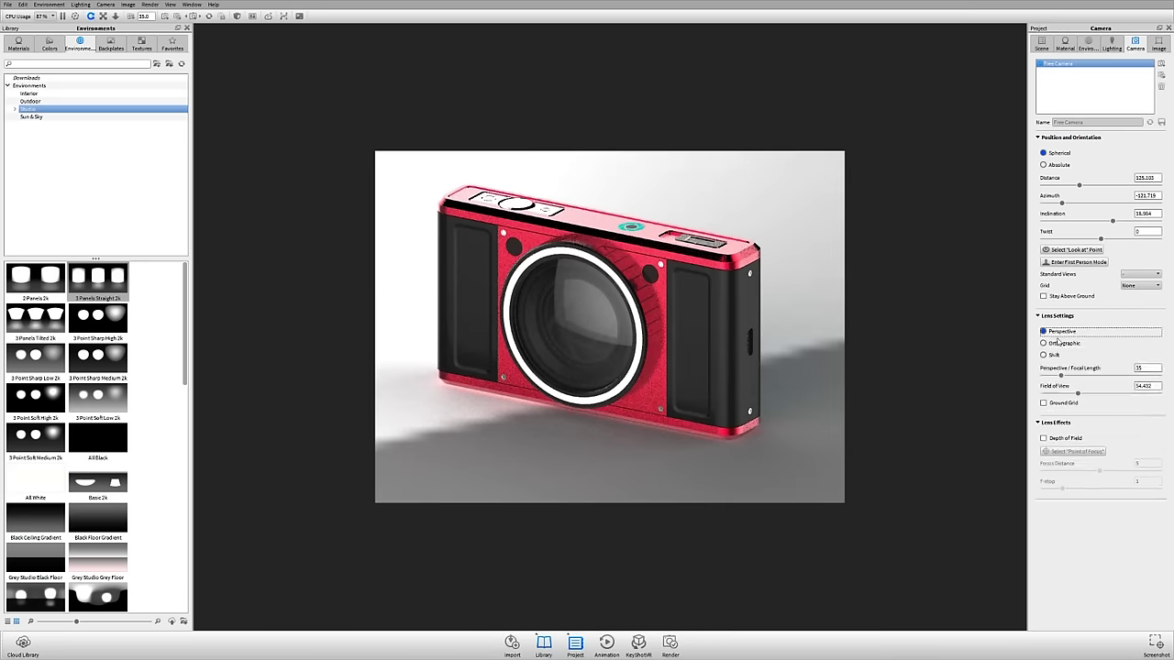
left_click_drag(614, 268, 586, 290)
left_click(1057, 343)
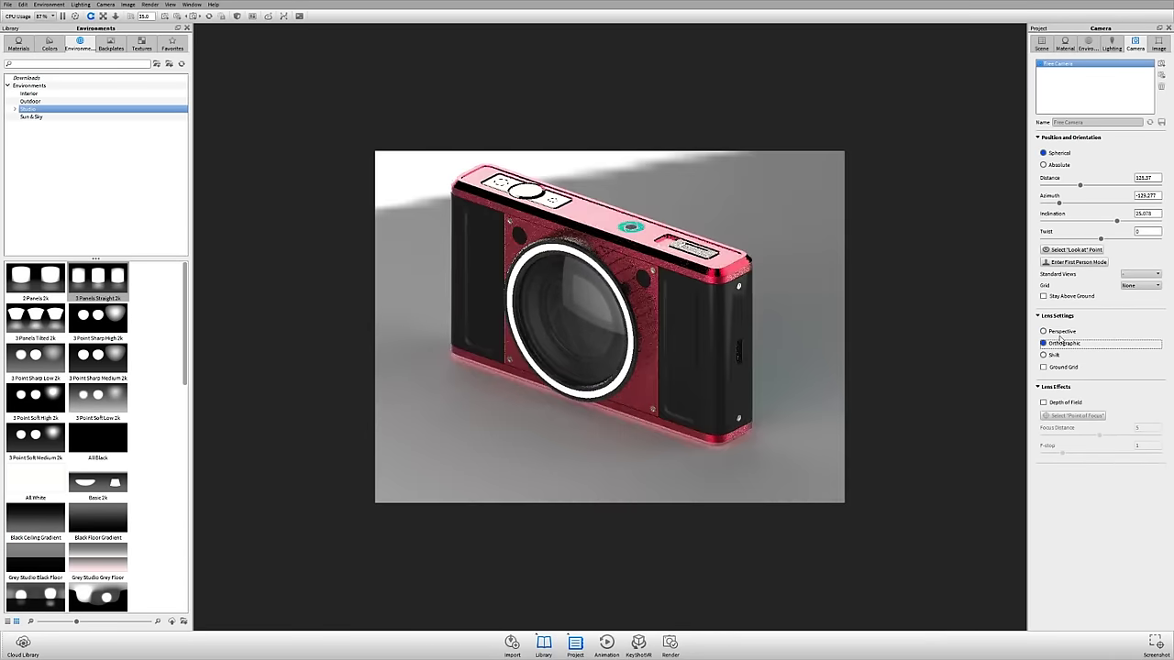
left_click(1062, 331)
left_click_drag(593, 422, 588, 413)
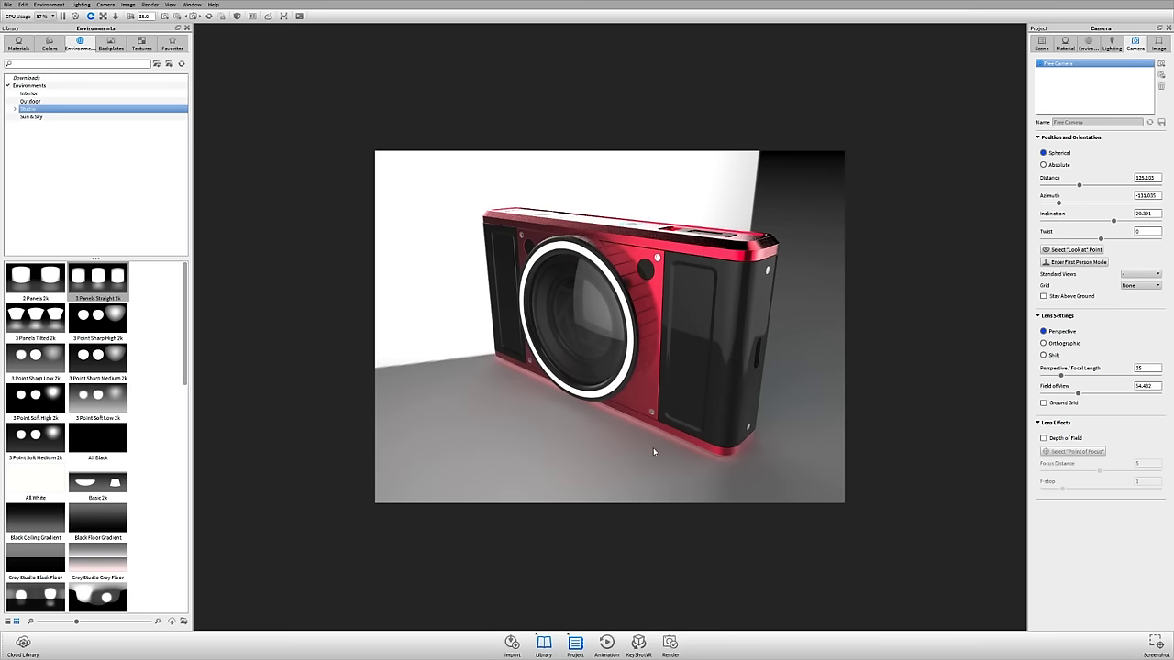
Try the Shift lens type with an estimated vertical shift, adjusting the vertical shift to about -0.564
left_click(1054, 356)
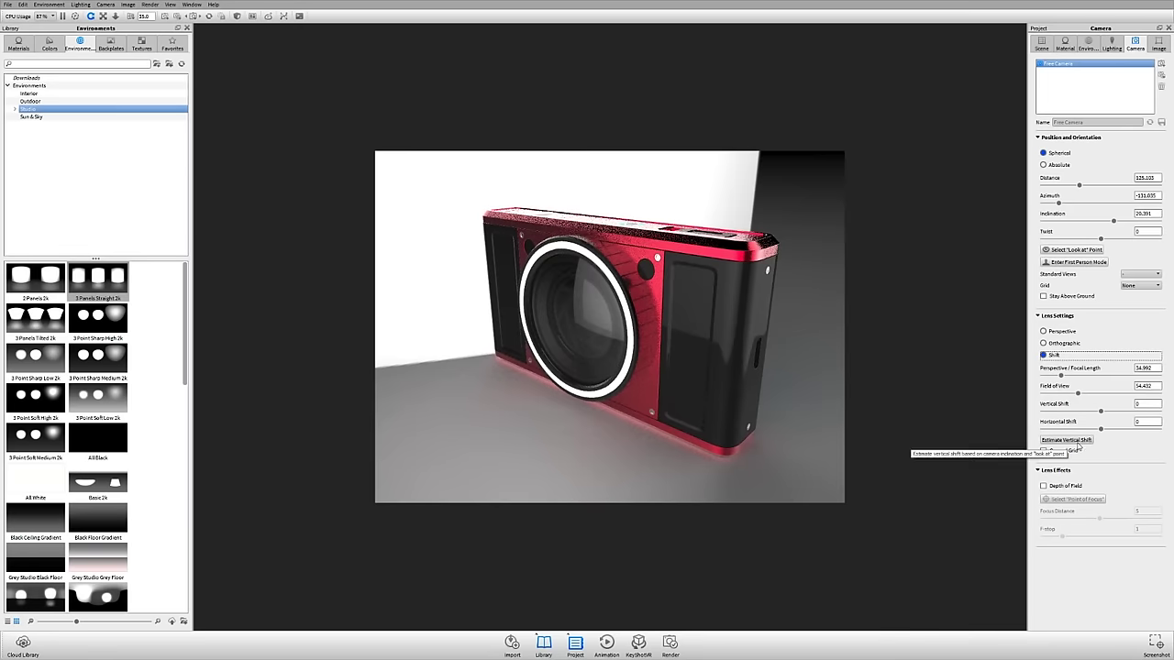
left_click(1073, 441)
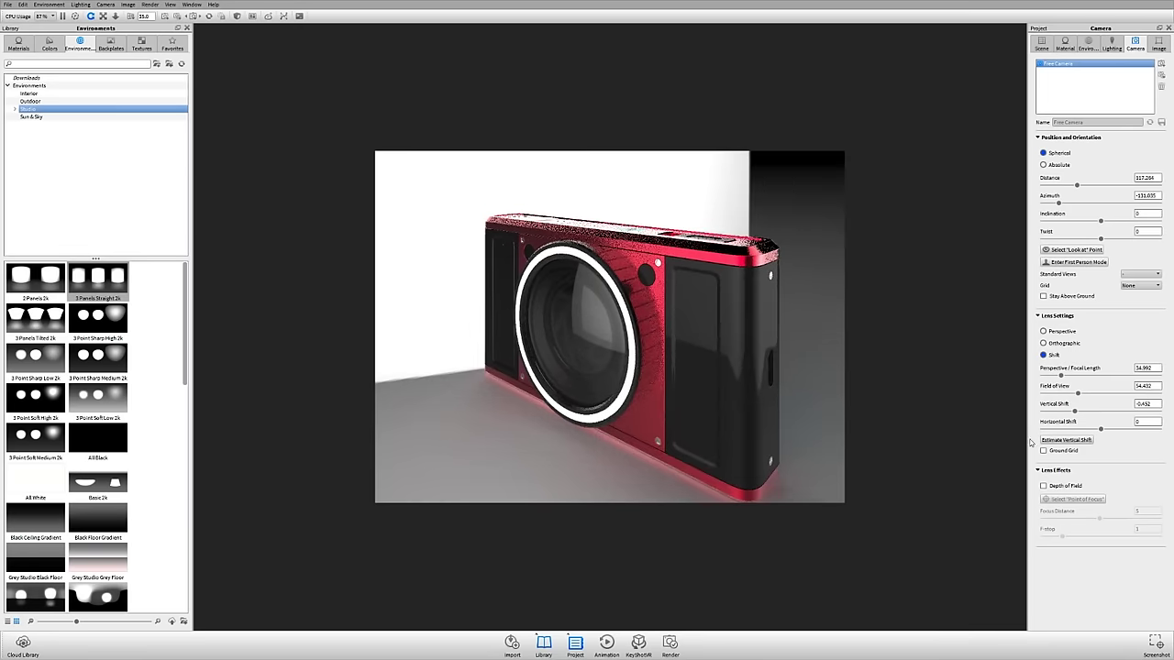
left_click_drag(1074, 410, 1068, 414)
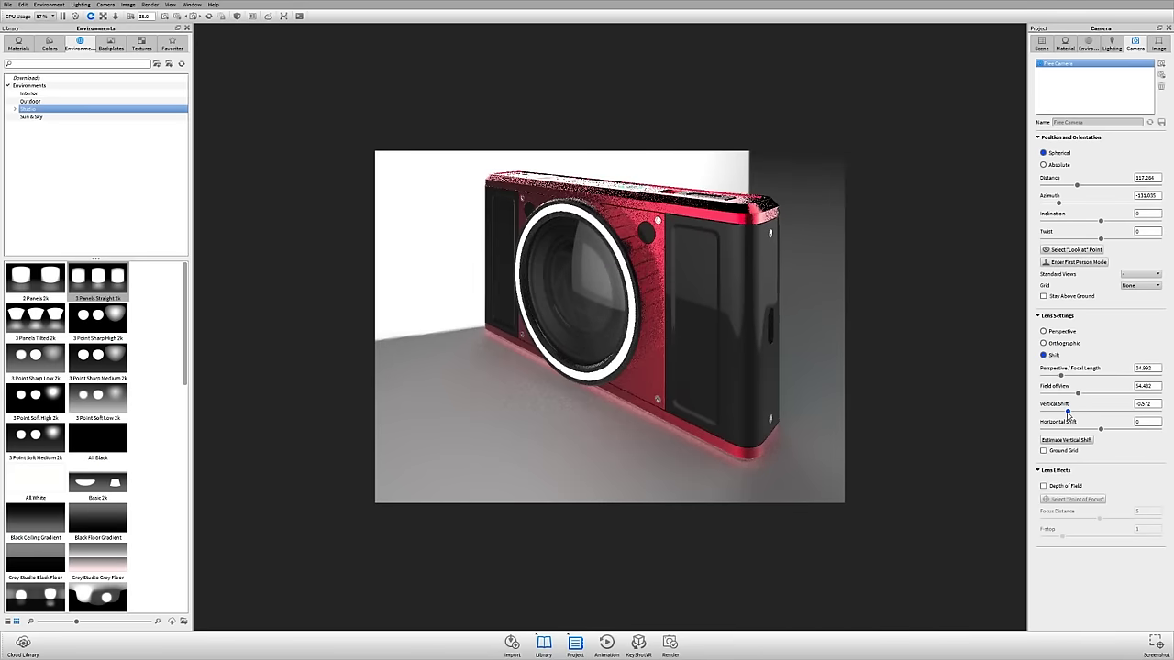
left_click_drag(1067, 413, 1068, 413)
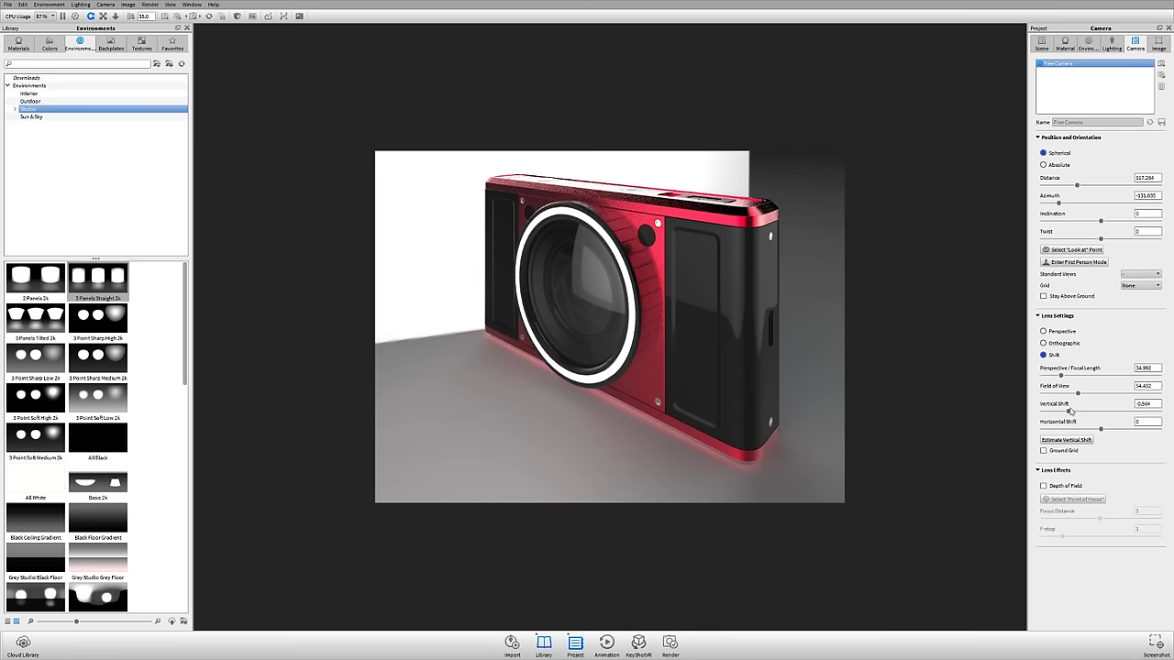
Return the lens to Perspective, look at the model center and reframe the camera model in a three-quarter view
left_click(1057, 332)
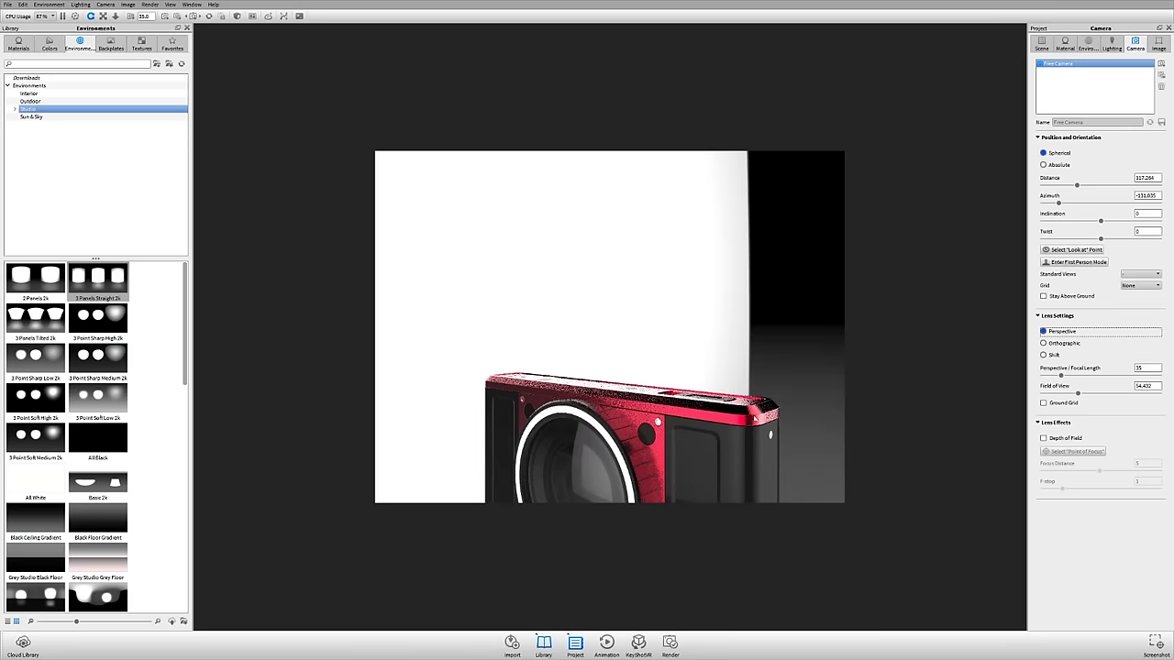
right_click(648, 431)
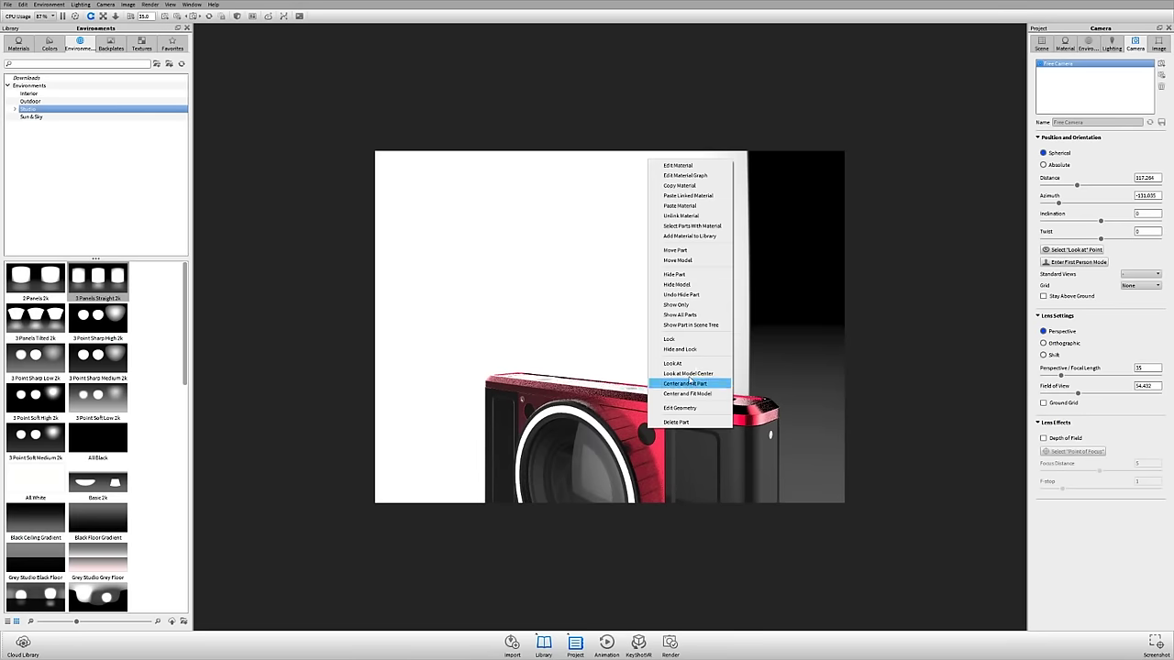
left_click(690, 374)
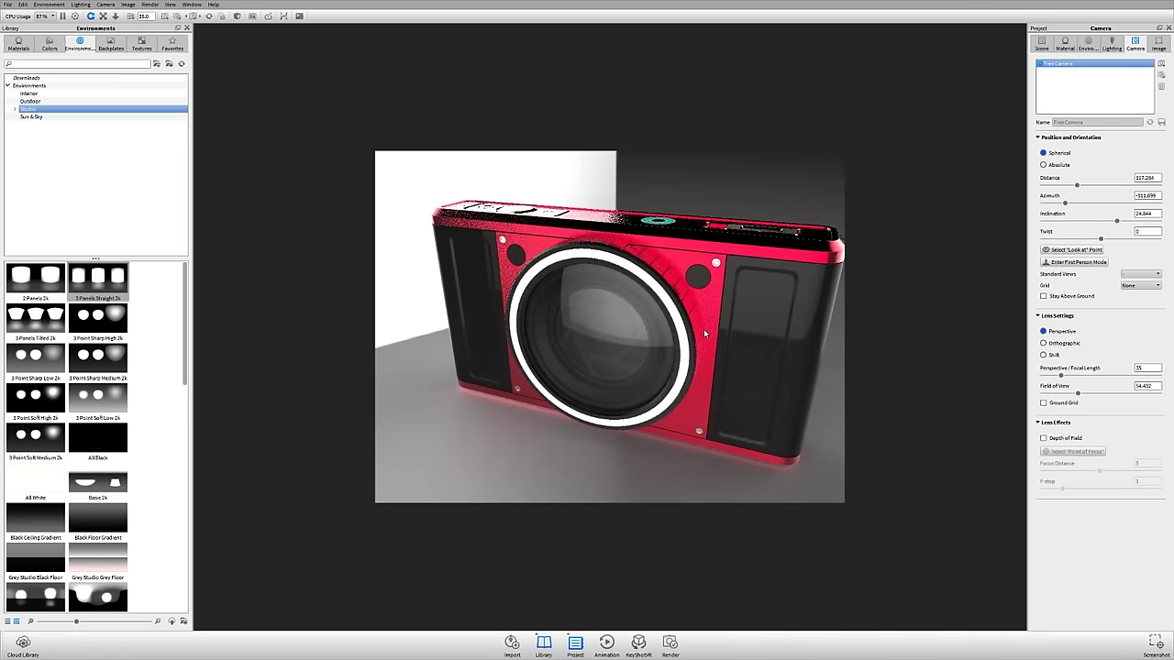
scroll(705, 332, "down", 5)
left_click_drag(699, 324, 660, 308)
scroll(667, 321, "up", 4)
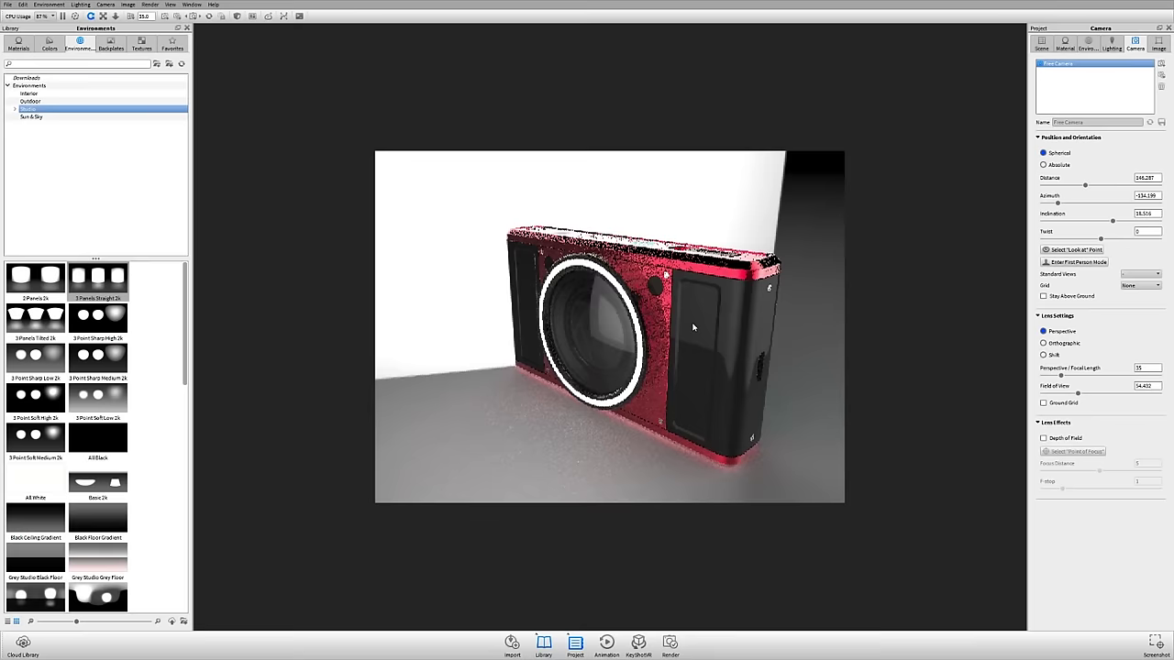
Switch to File Explorer, open the Renderings KS6 folder on the Desktop in a maximised window and show extra large icons
key("alt+Tab")
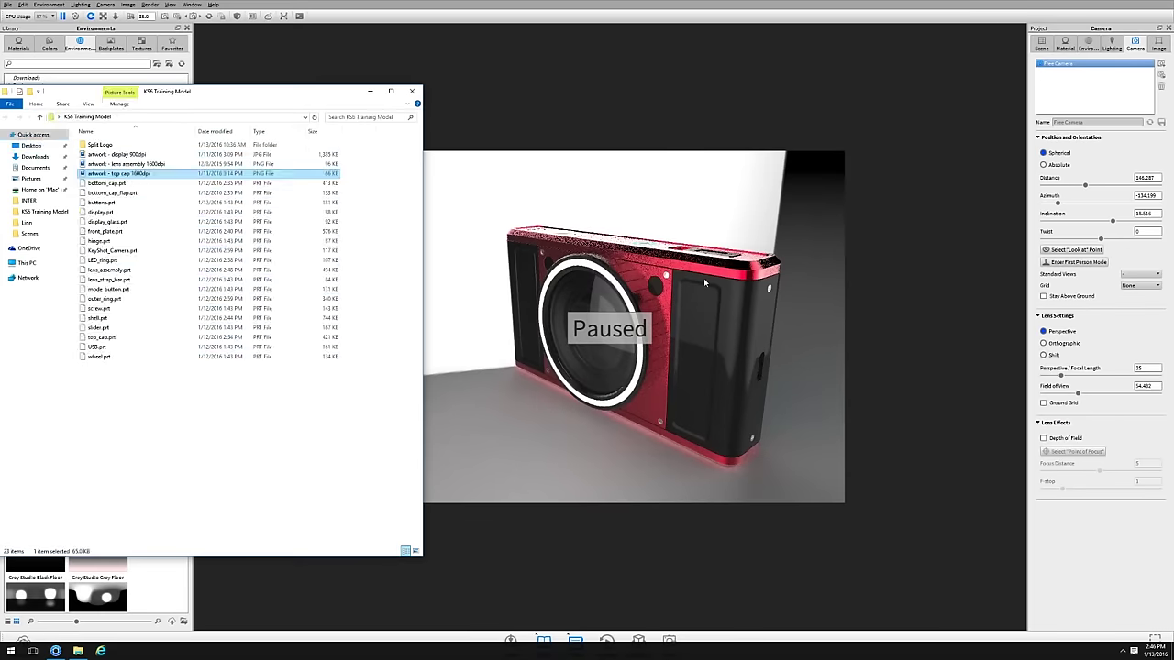
left_click(32, 145)
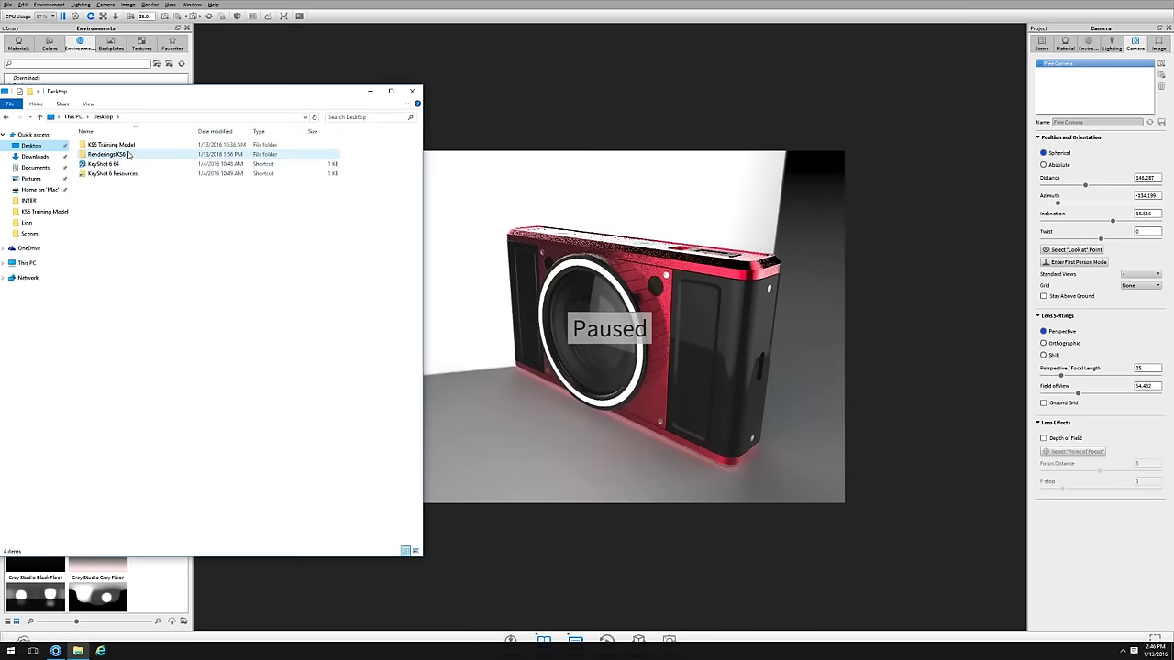
double_click(131, 157)
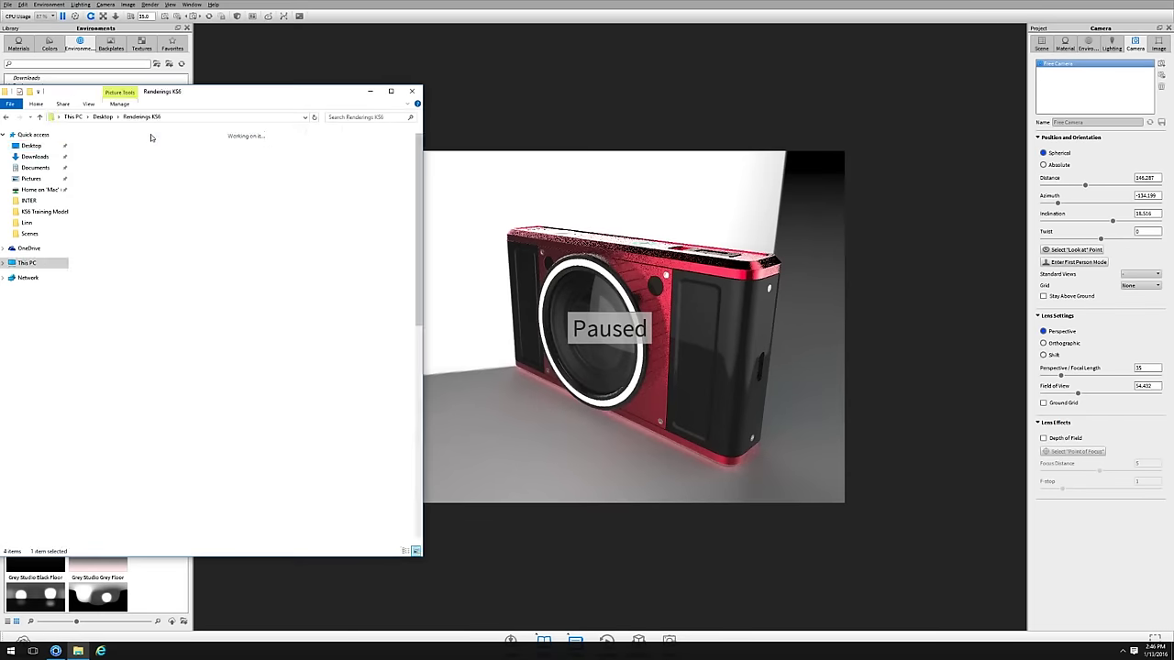
double_click(241, 101)
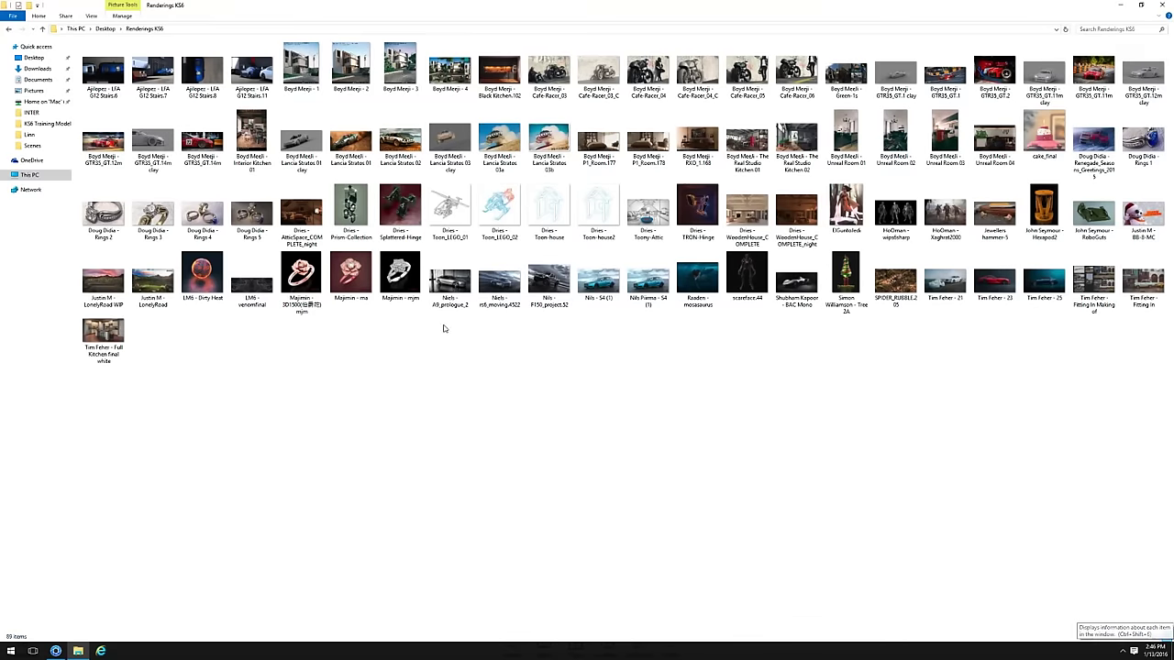
left_click(91, 17)
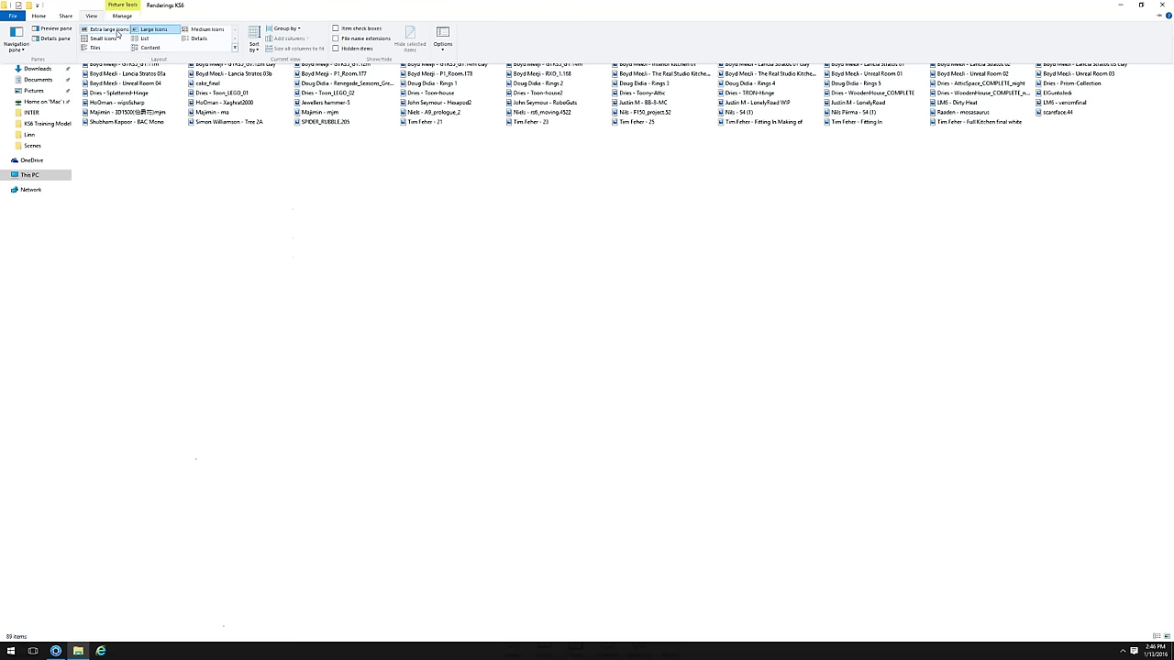
left_click(116, 30)
Browse the sample rendering thumbnails in the Renderings KS6 folder from the first images to the last
scroll(887, 262, "down", 3)
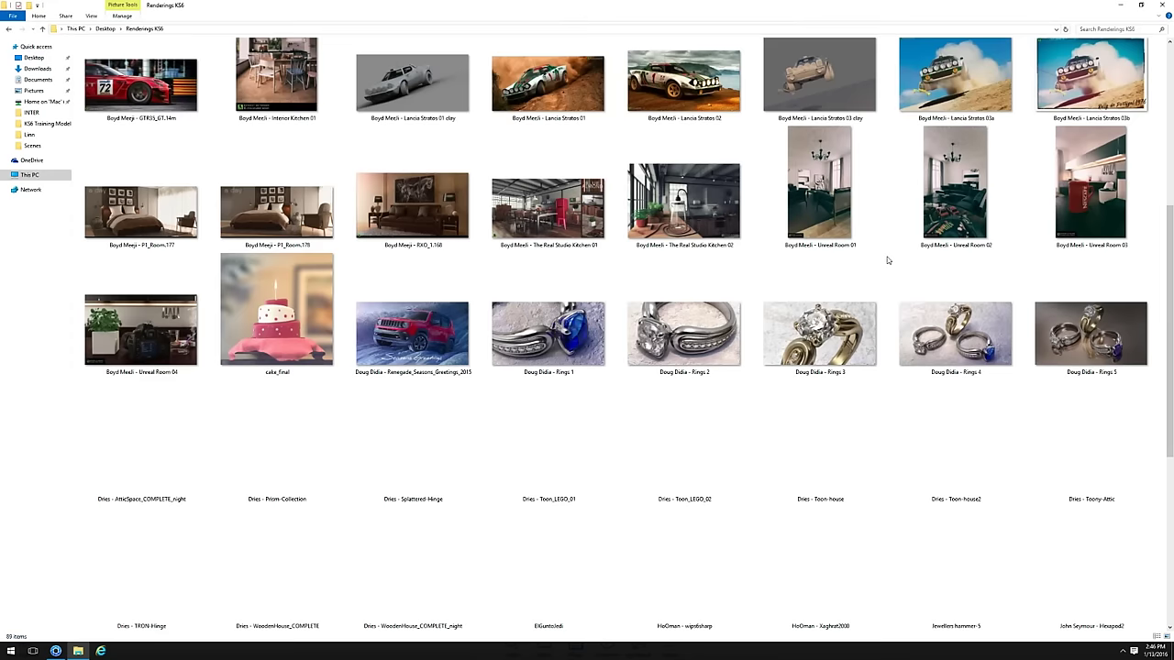
scroll(886, 261, "down", 4)
scroll(887, 260, "up", 3)
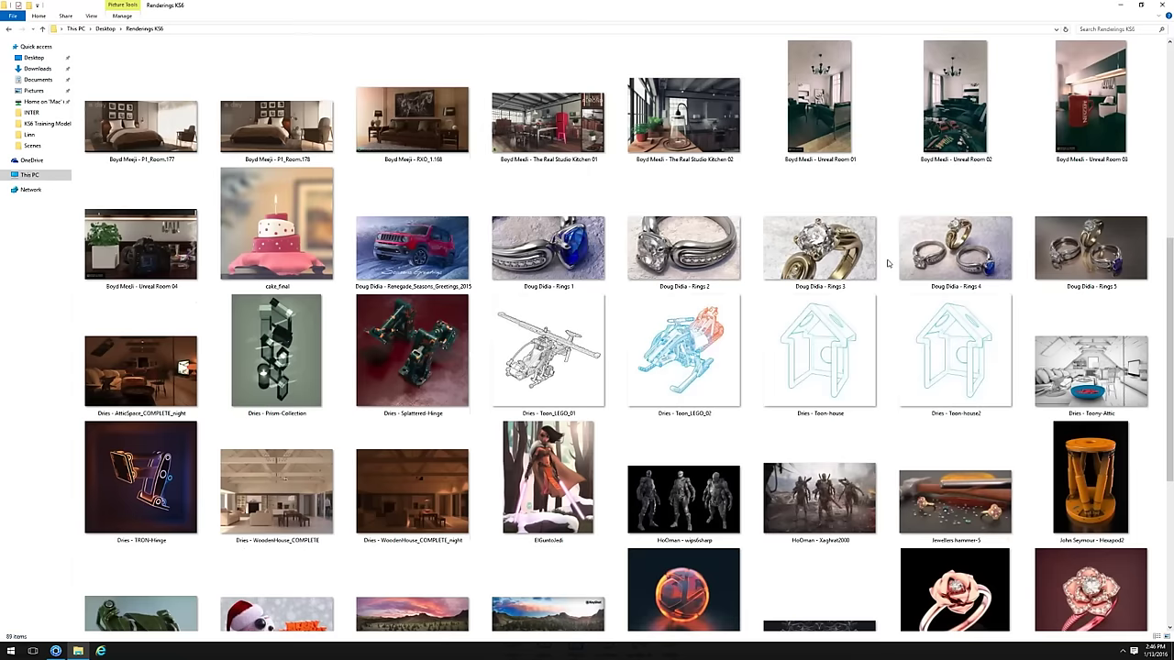
scroll(886, 263, "up", 3)
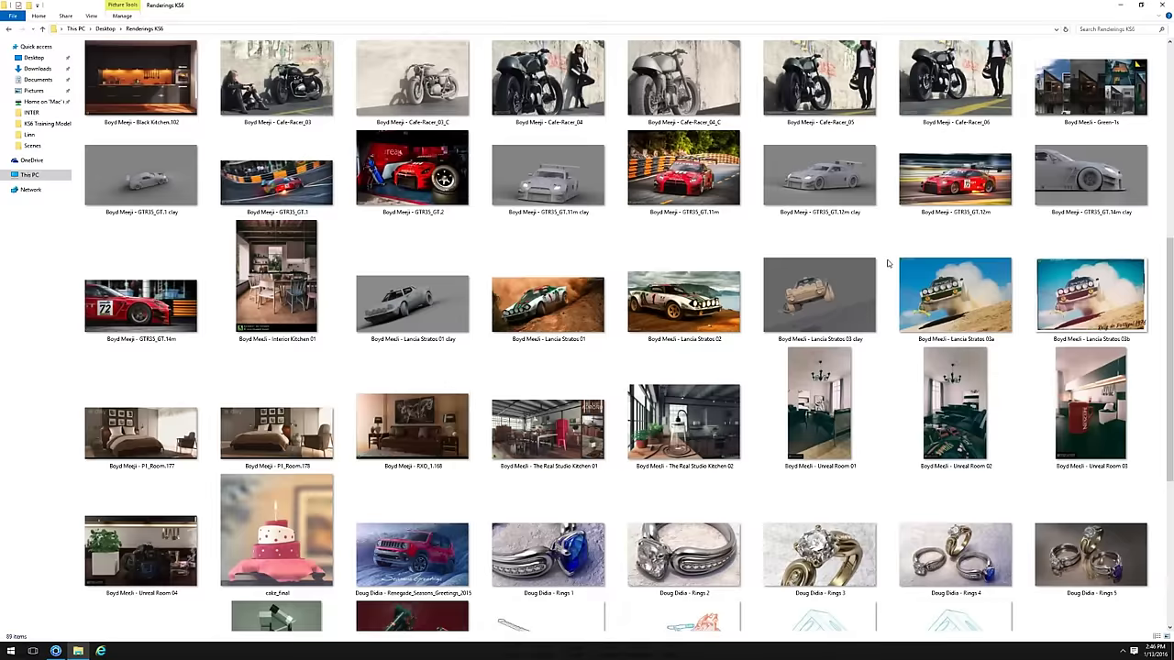
scroll(825, 266, "up", 1)
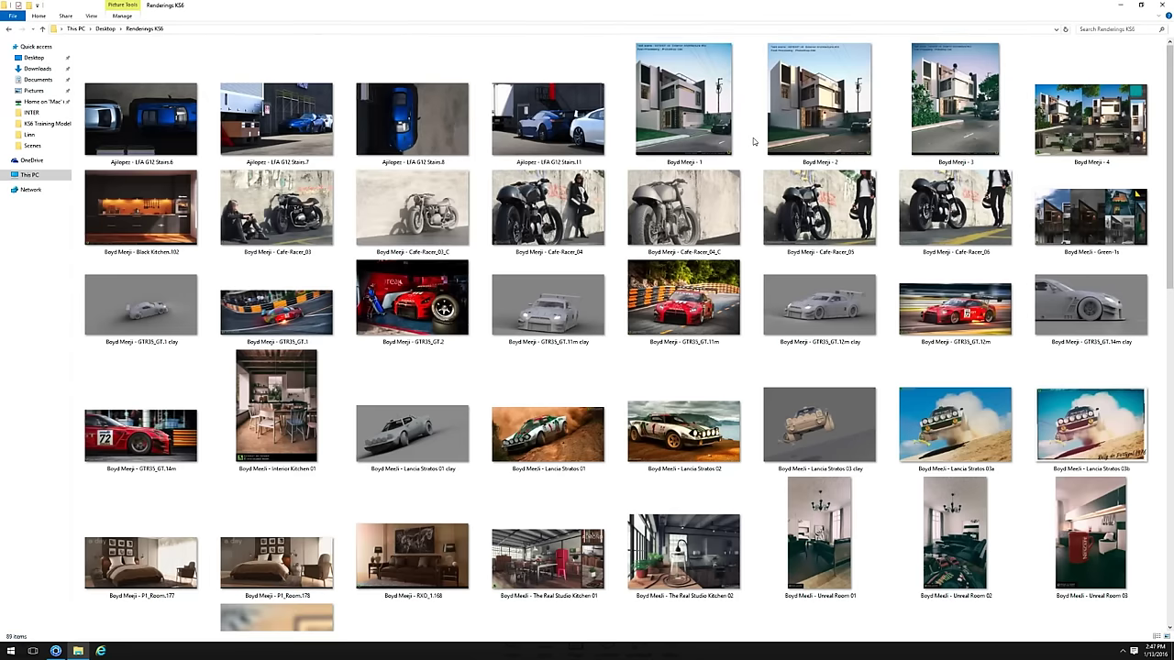
scroll(753, 141, "down", 15)
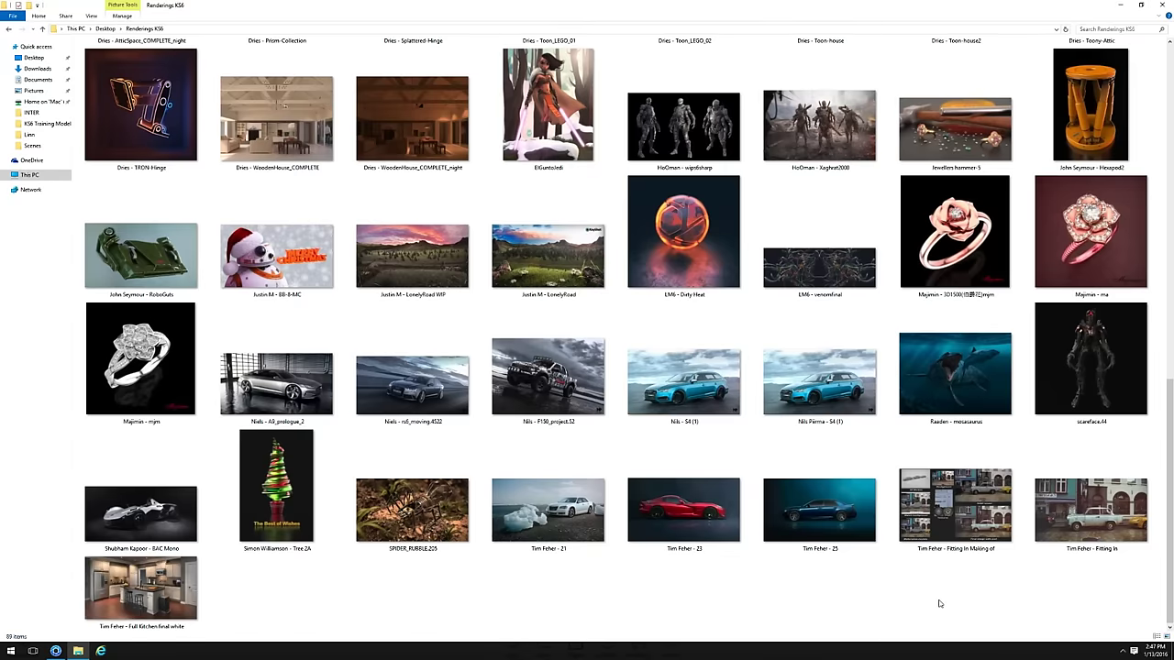
Switch back to KeyShot and resume the paused real-time rendering
key("alt+Tab")
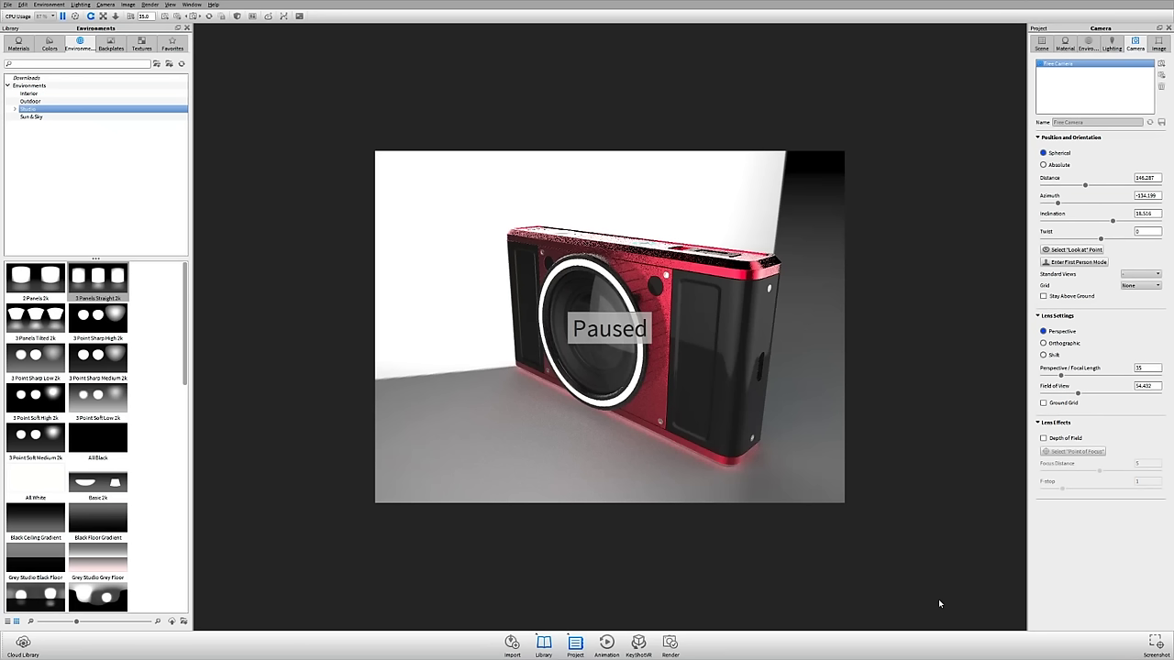
left_click(64, 17)
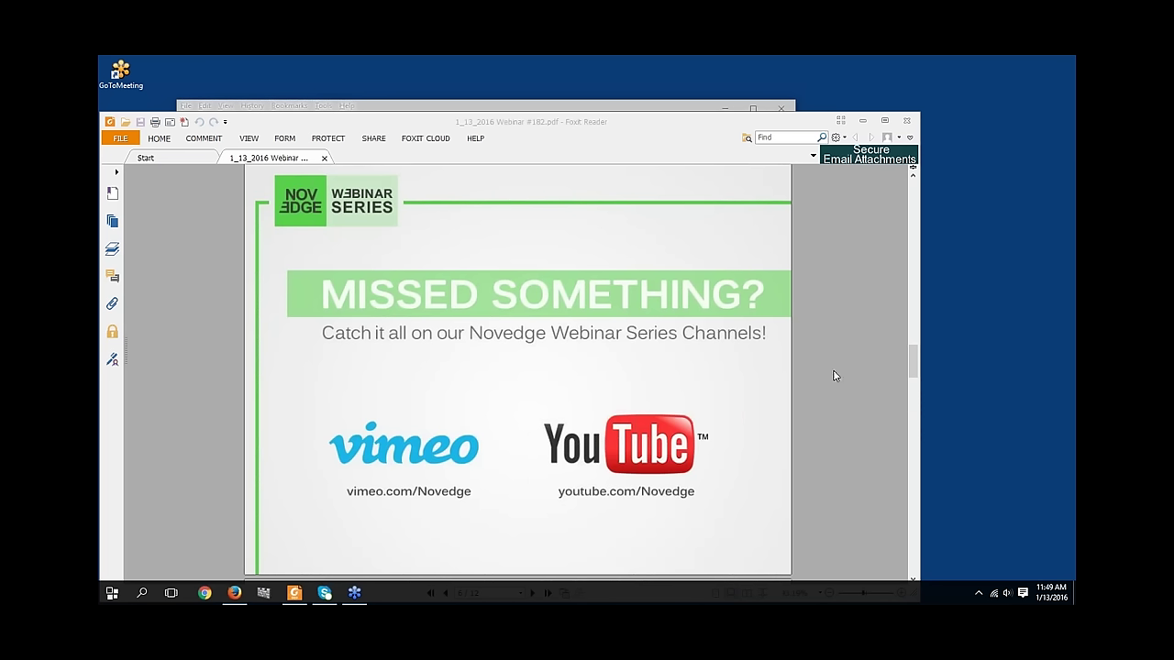
In Foxit Reader, show the webinar PDF in full screen and page forward to the upcoming webinar slide
left_click(762, 331)
key("F11")
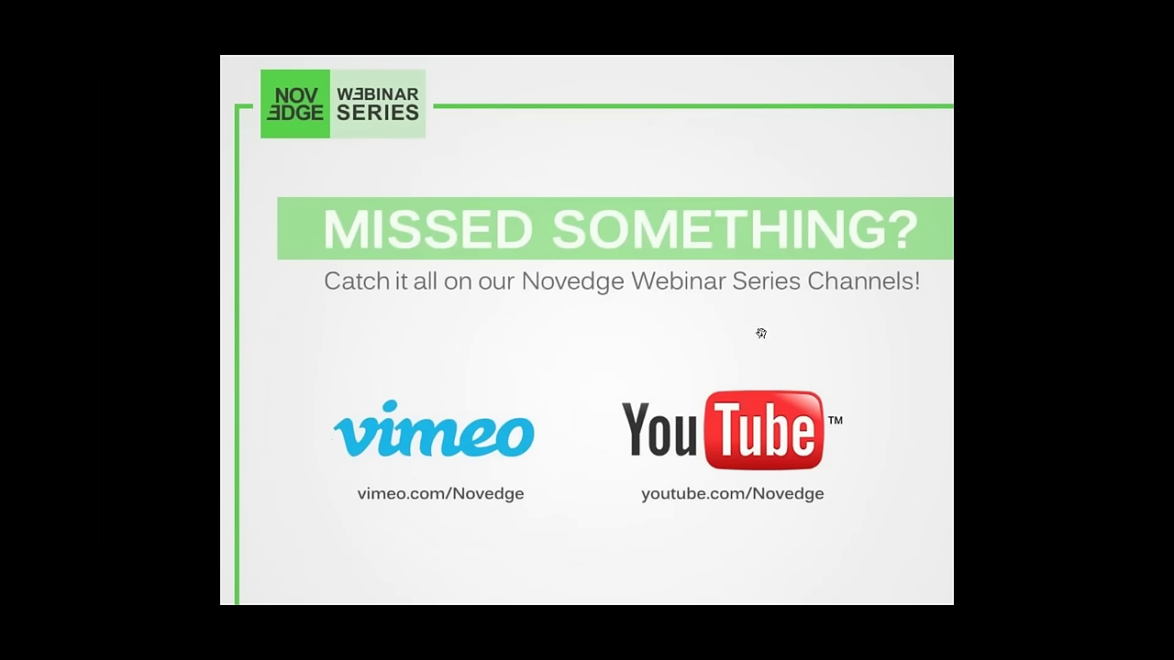
left_click(862, 182)
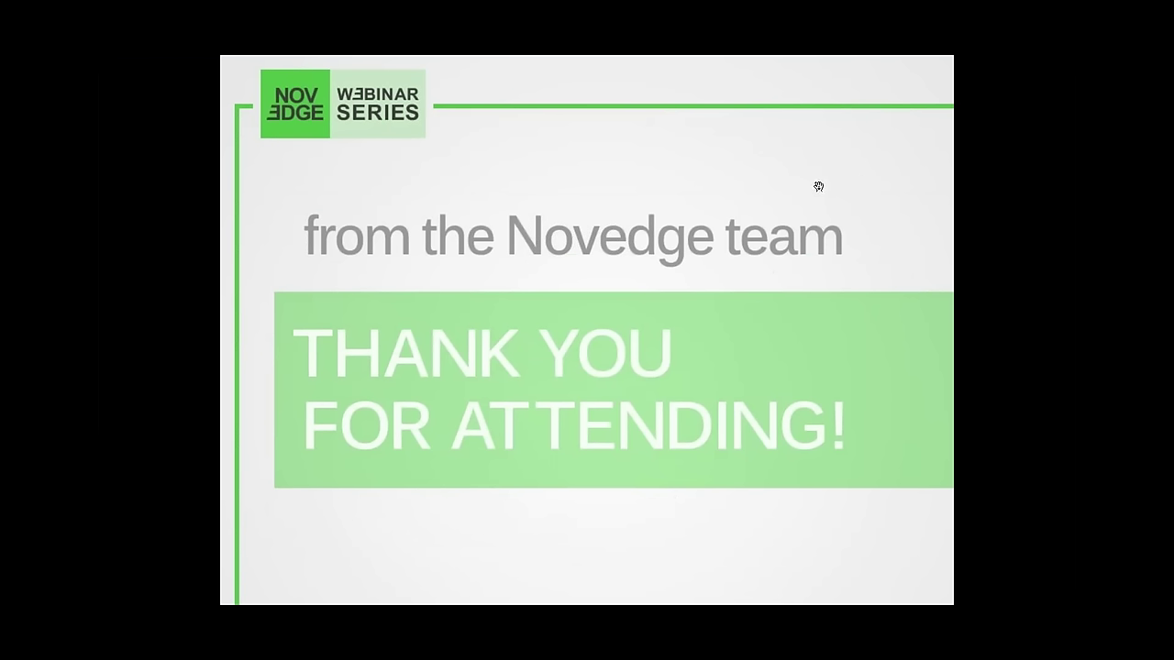
left_click(818, 186)
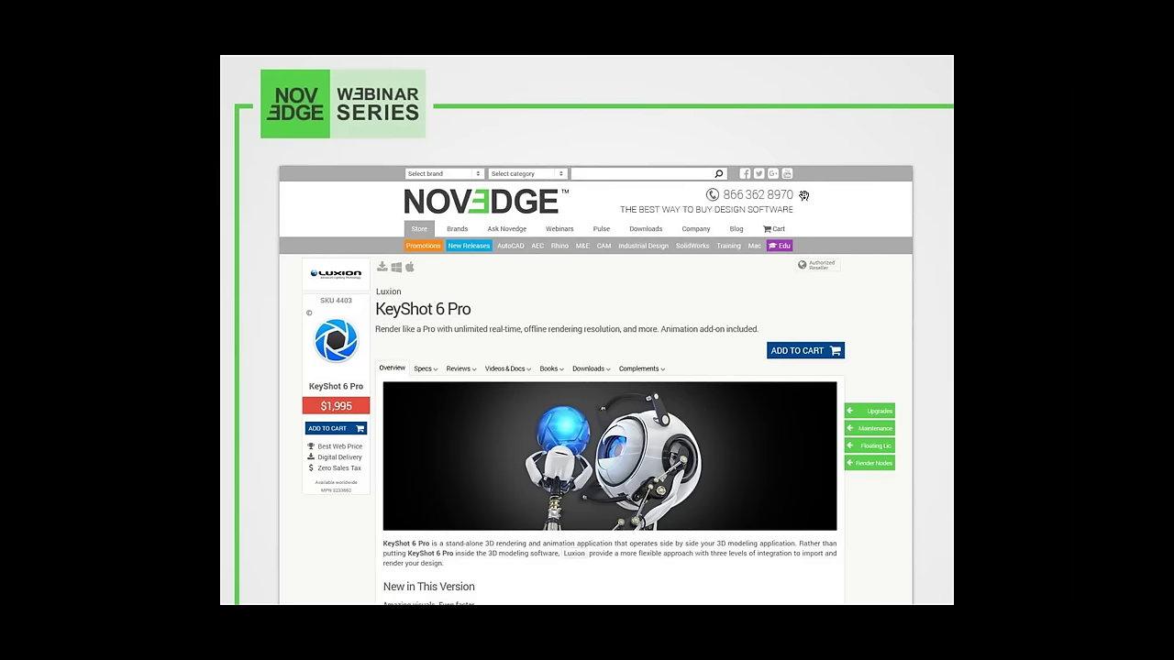
left_click(803, 195)
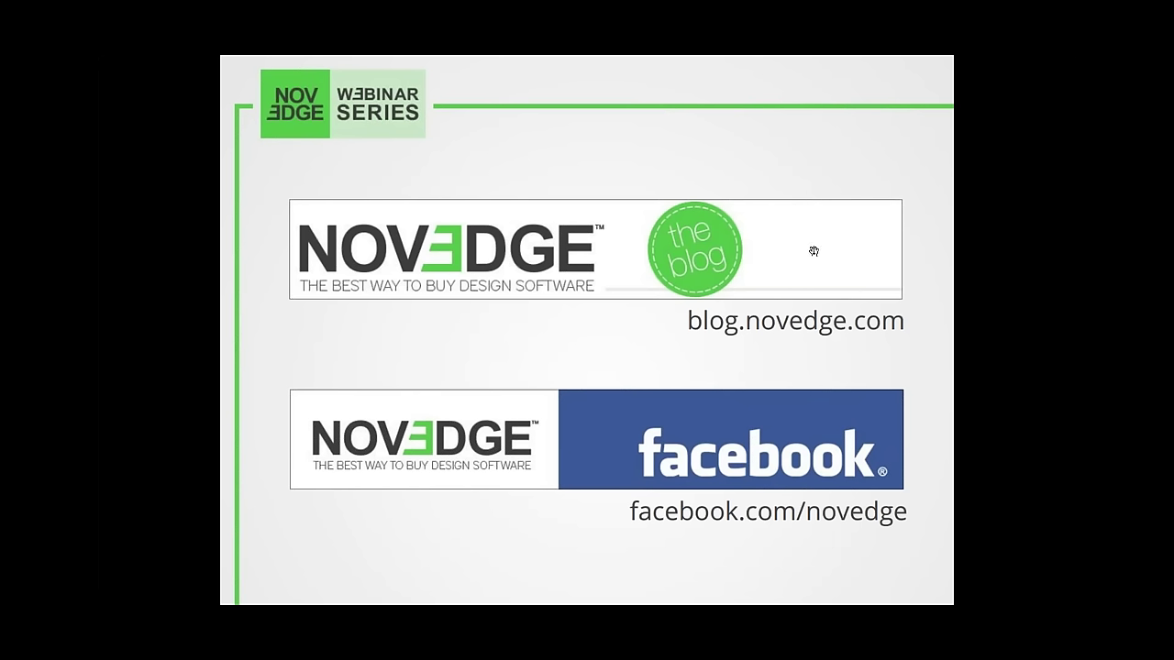
left_click(793, 348)
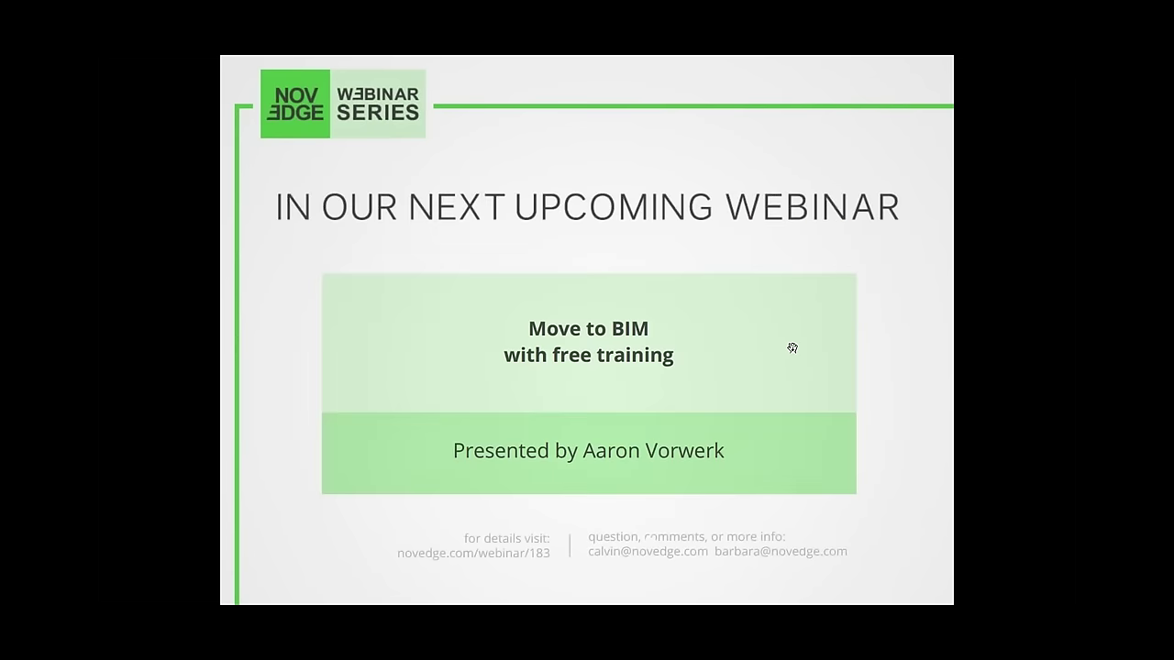